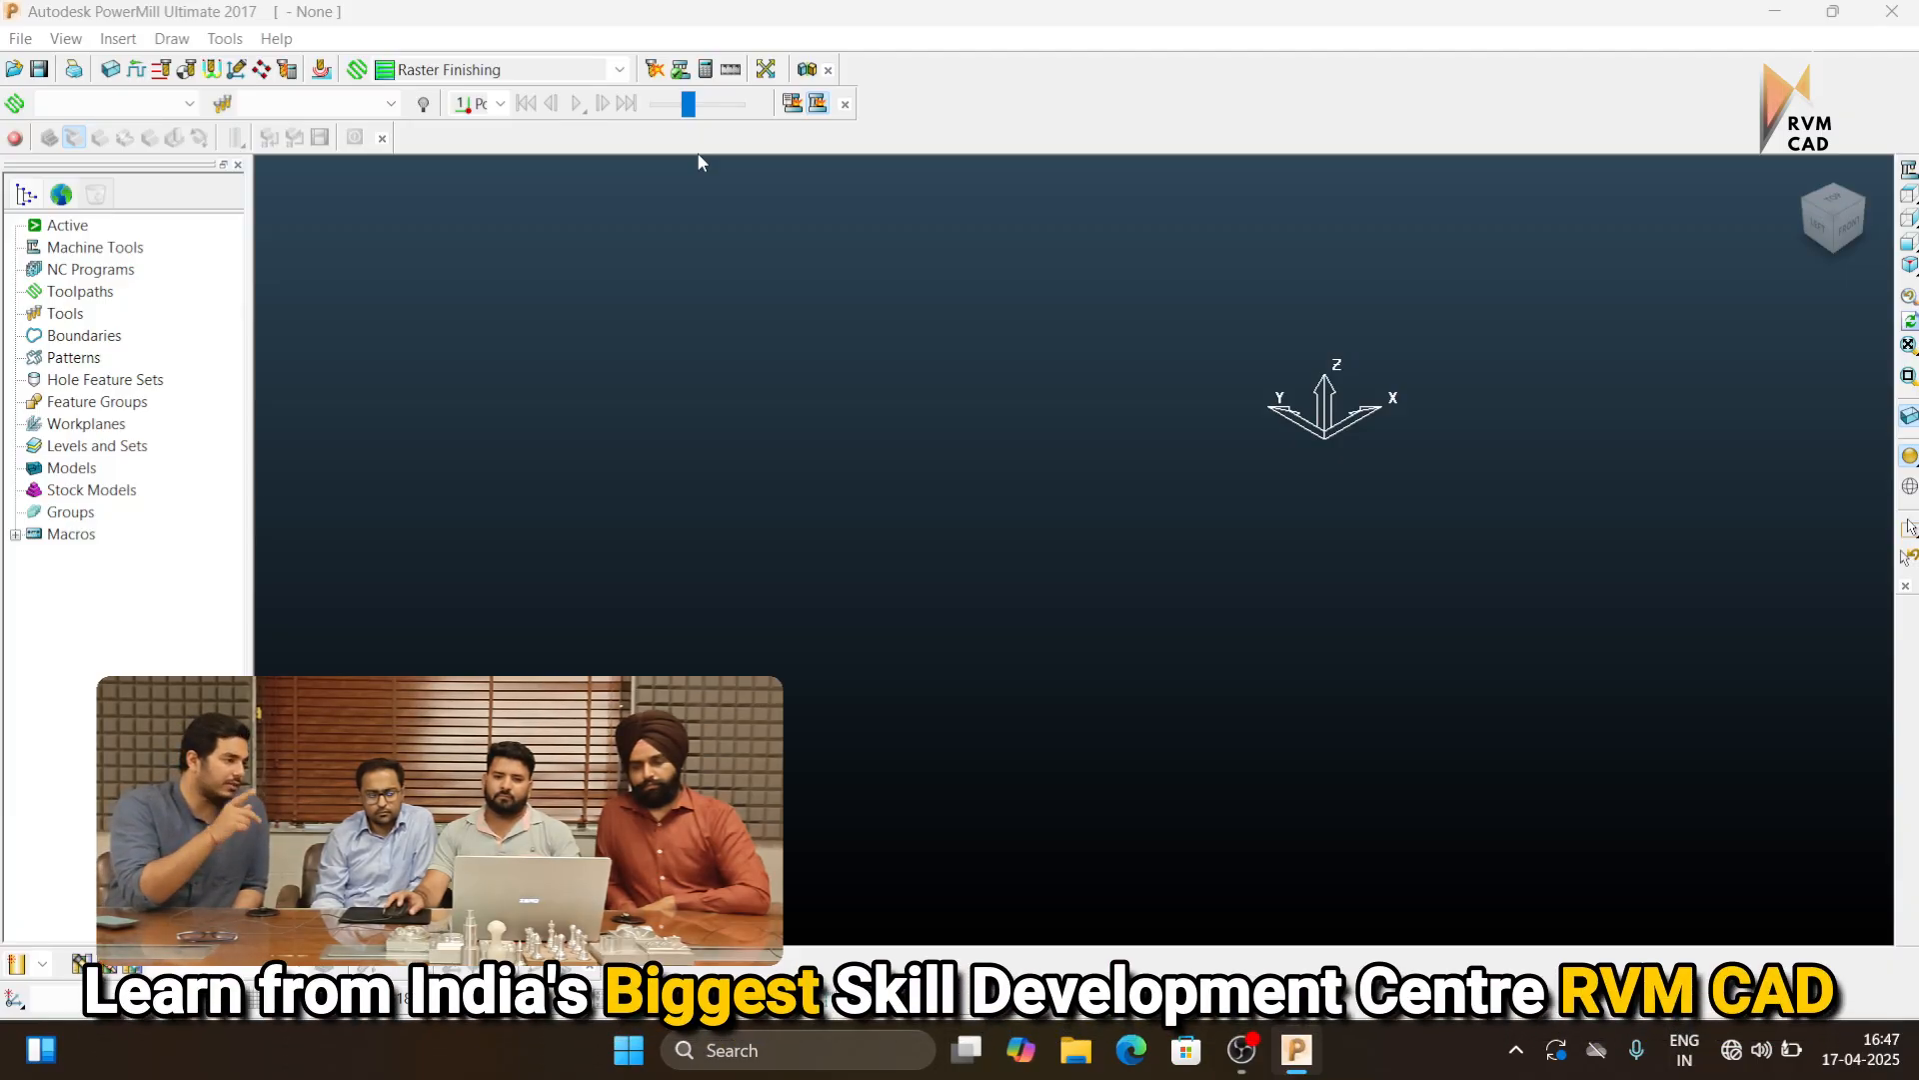
# Import the example model Mould_Core.dgk and show it in isometric view
pyautogui.click(20, 40)
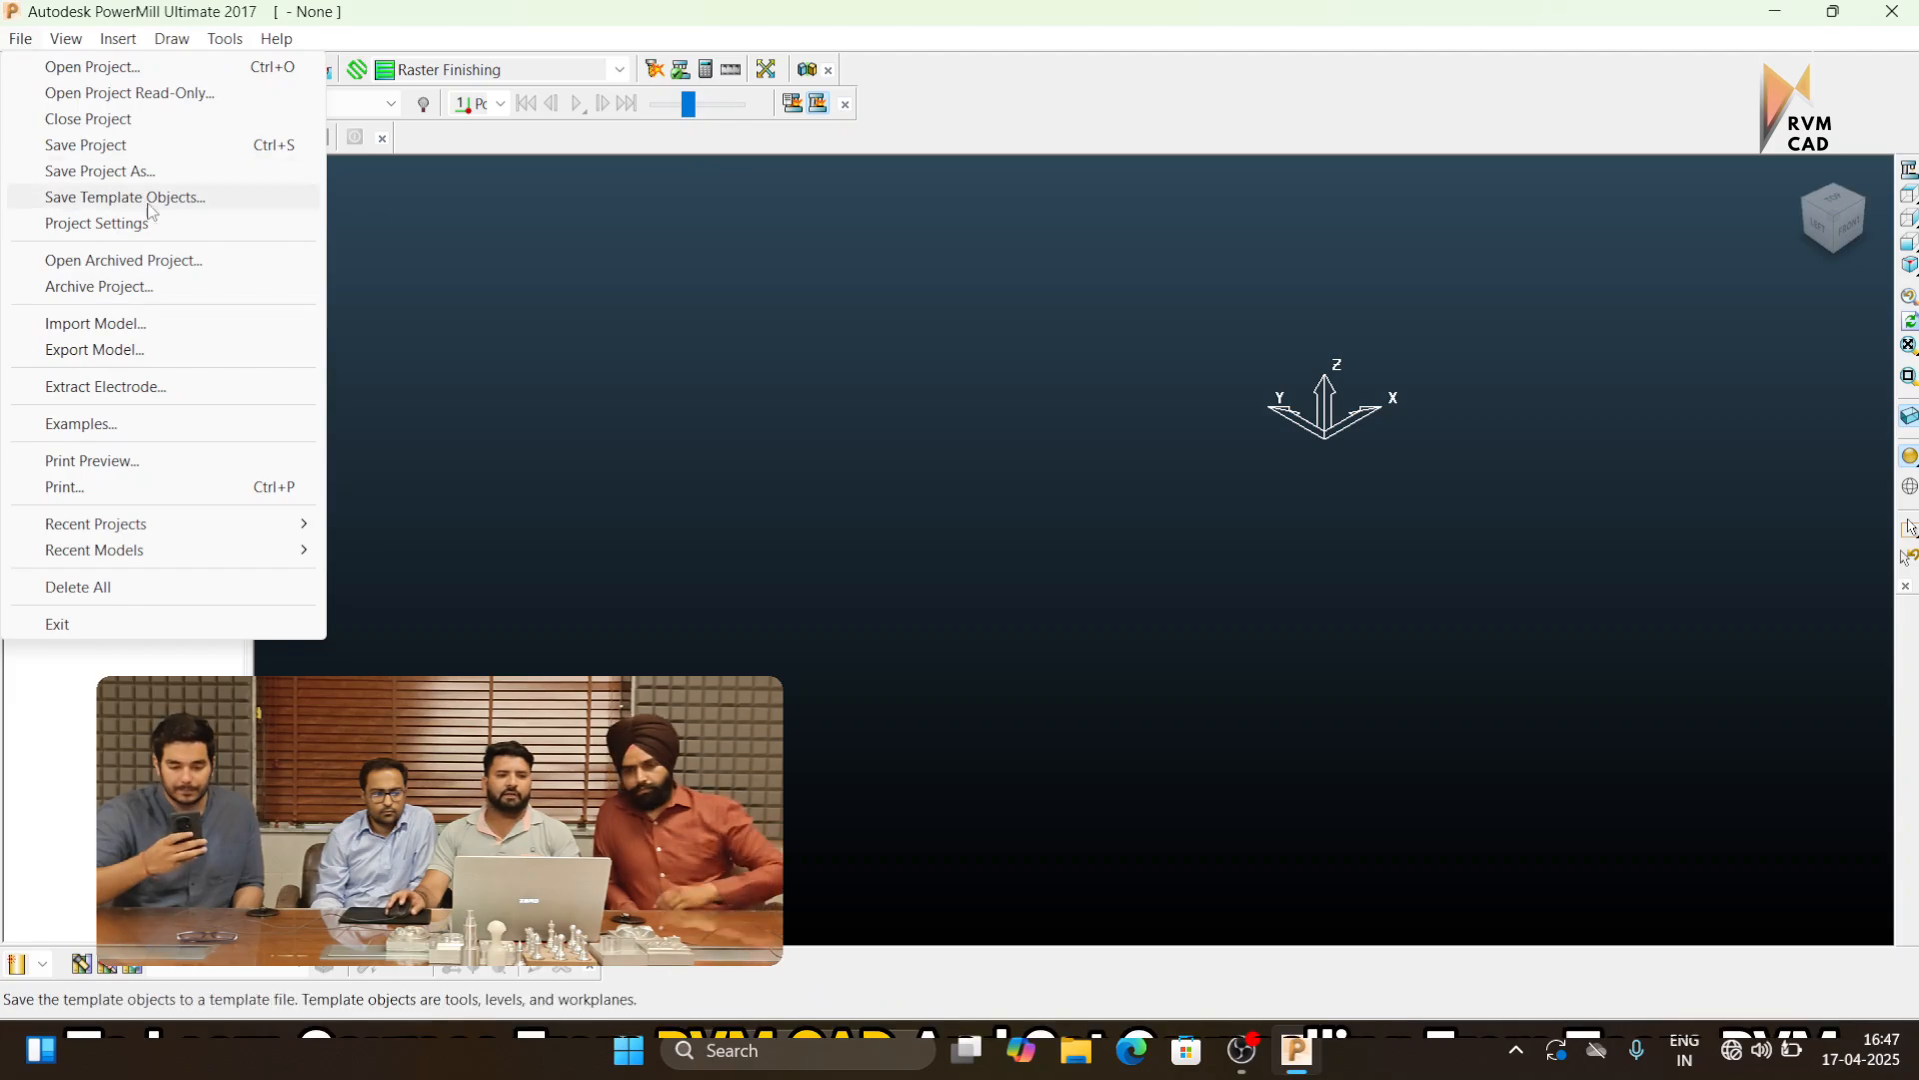
pyautogui.click(170, 329)
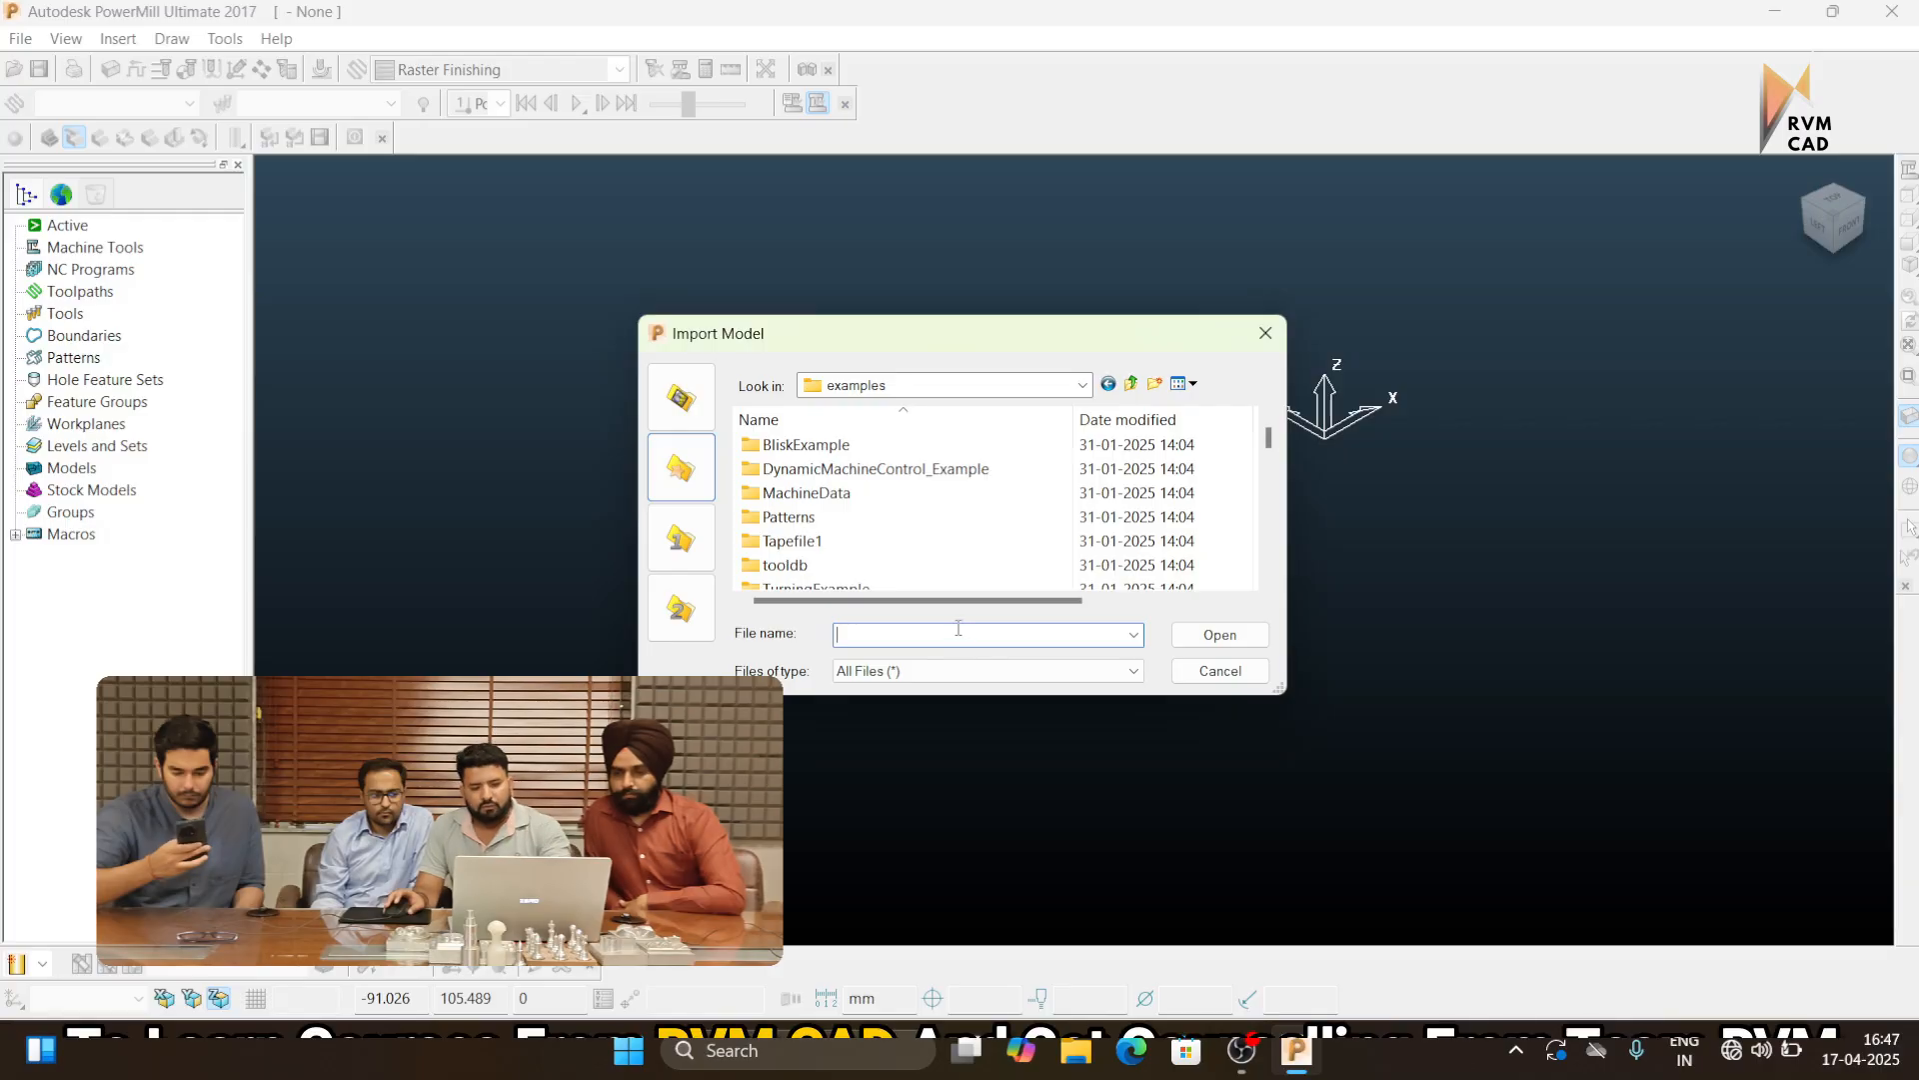
pyautogui.write('mould')
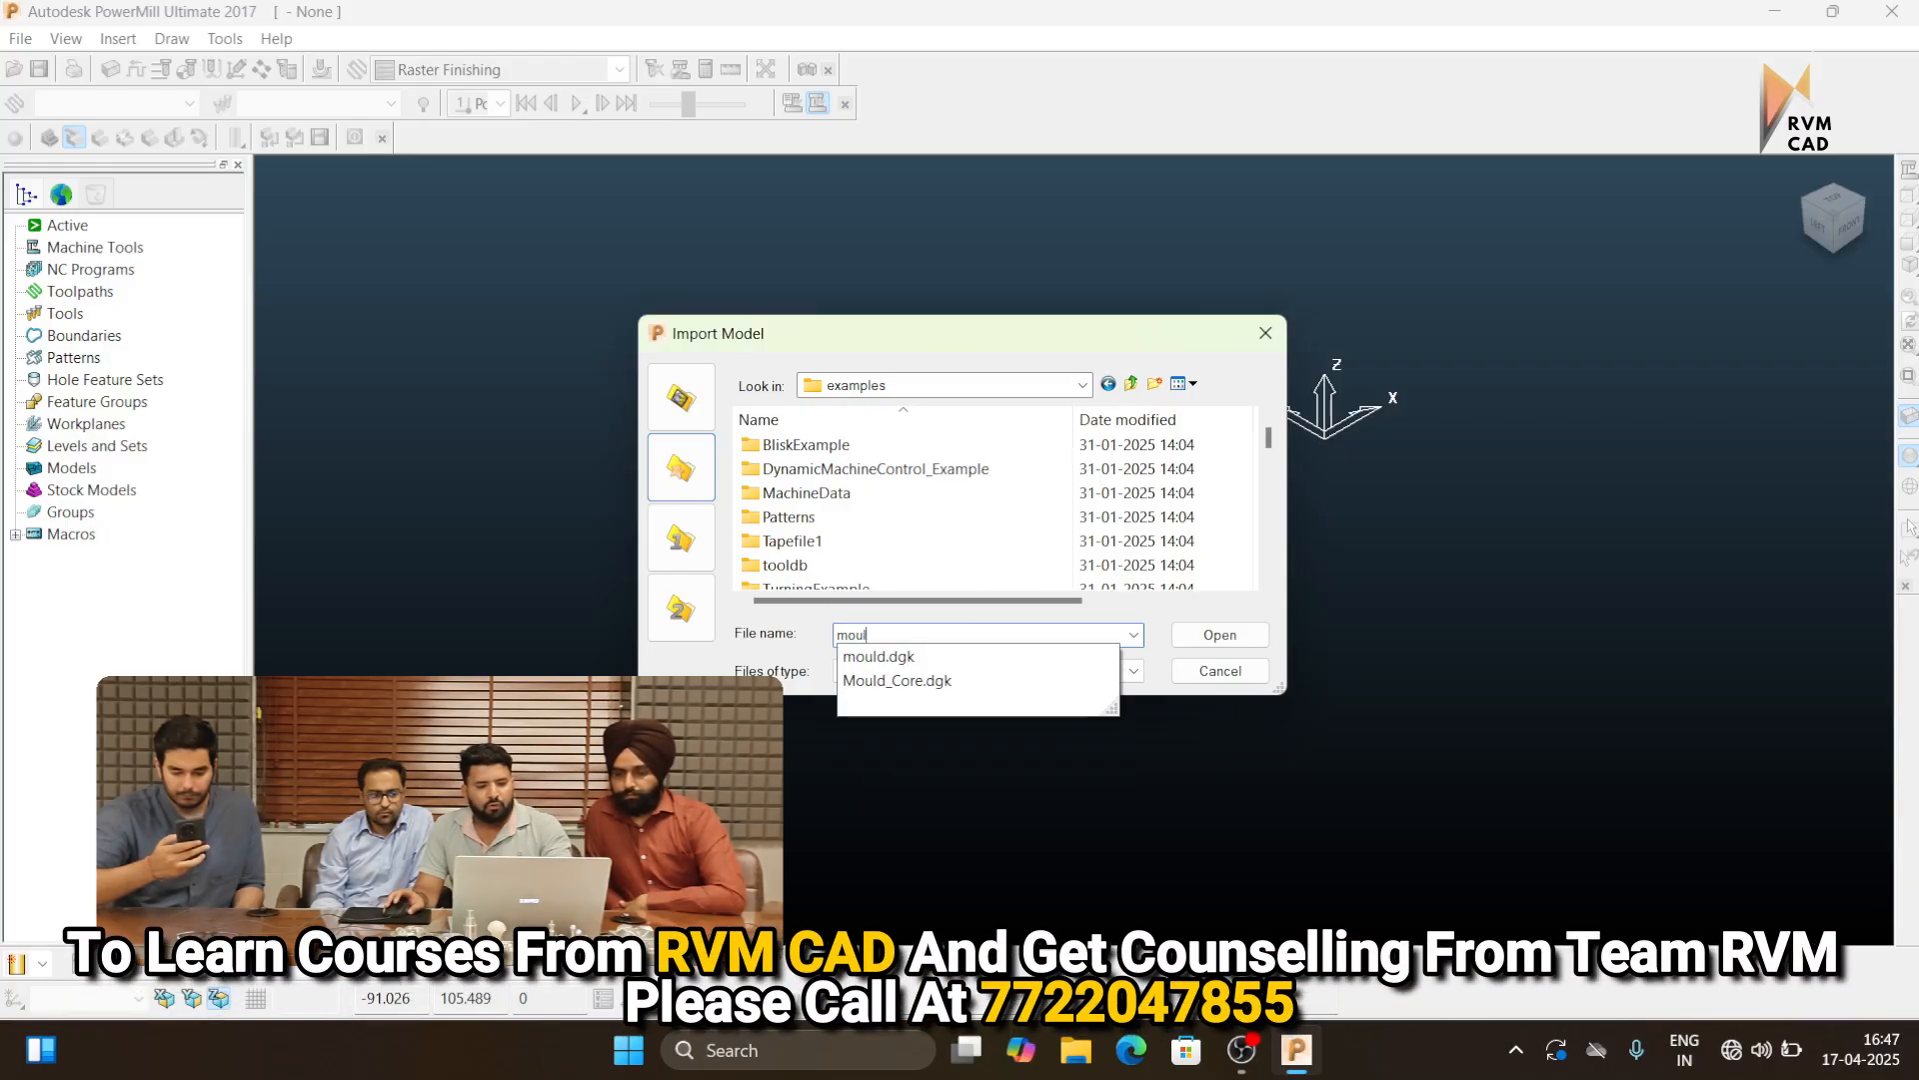
pyautogui.click(958, 680)
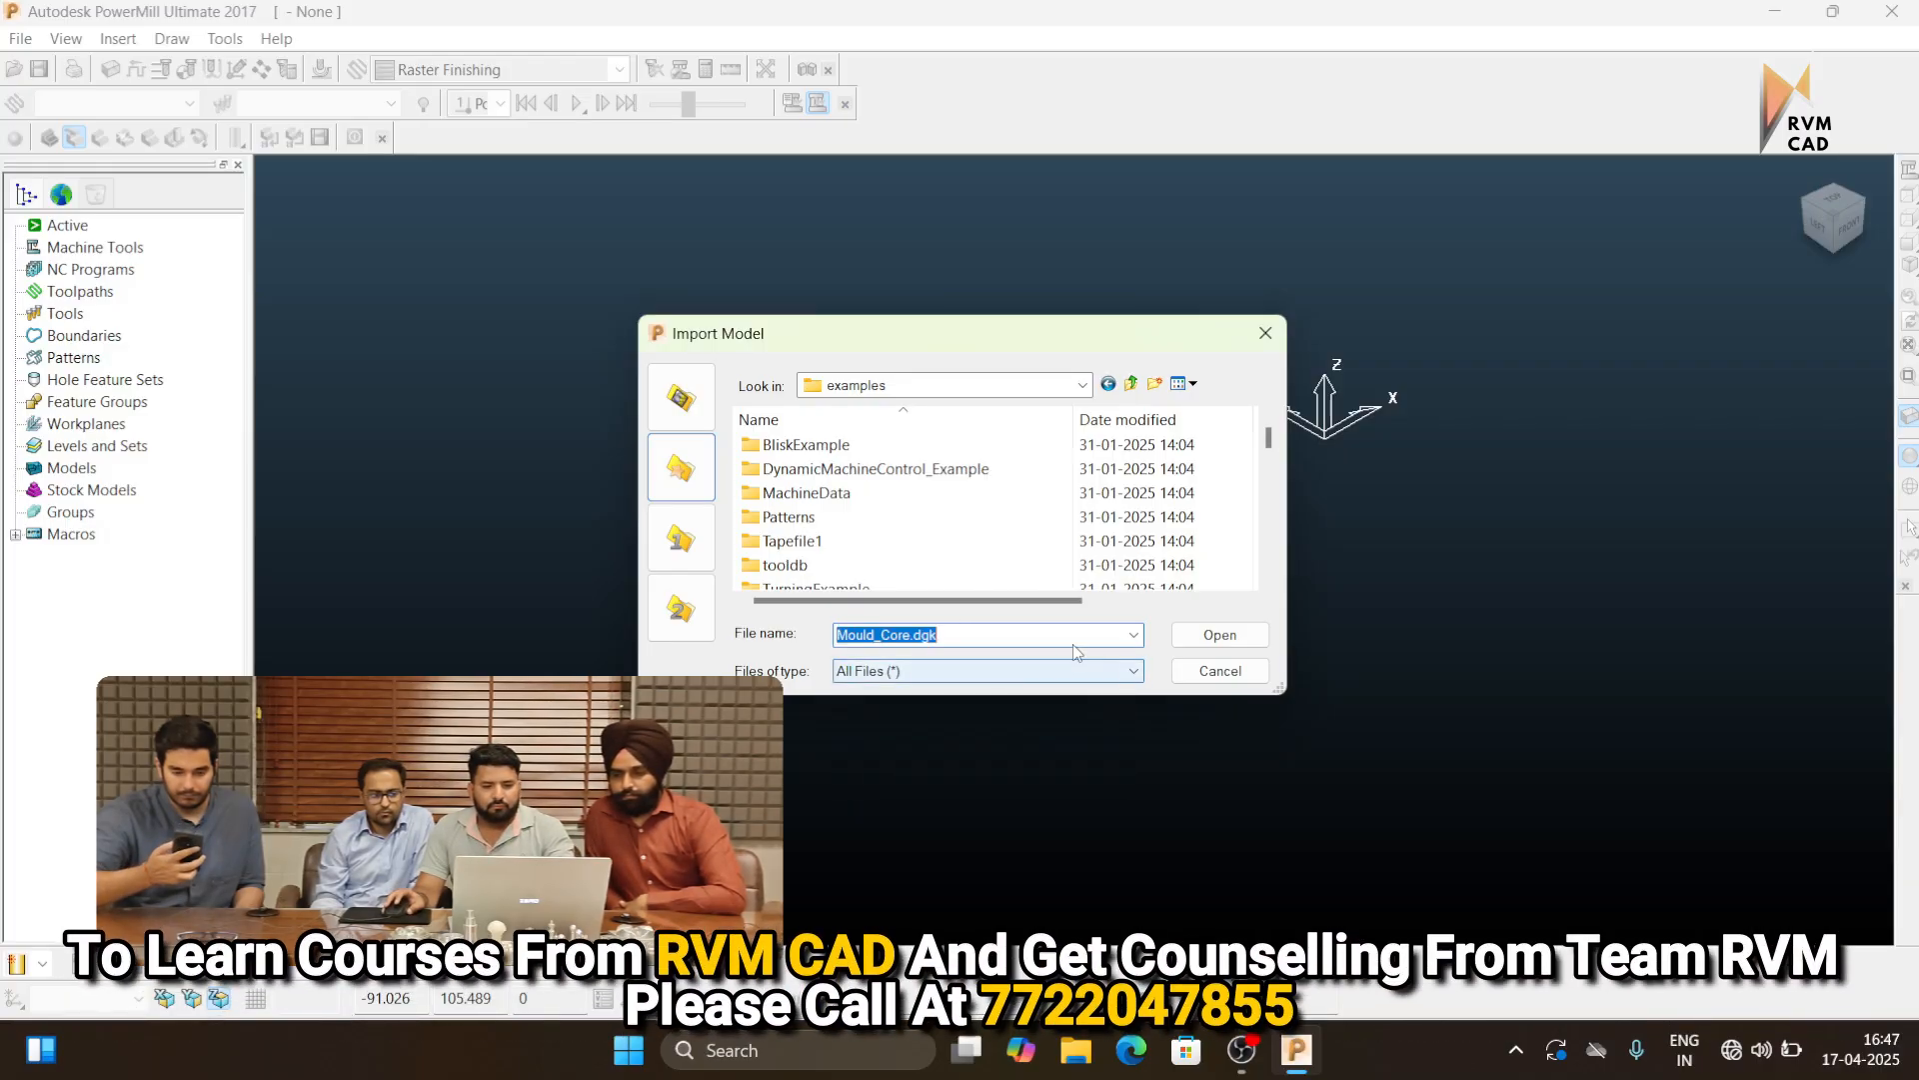
pyautogui.click(1211, 635)
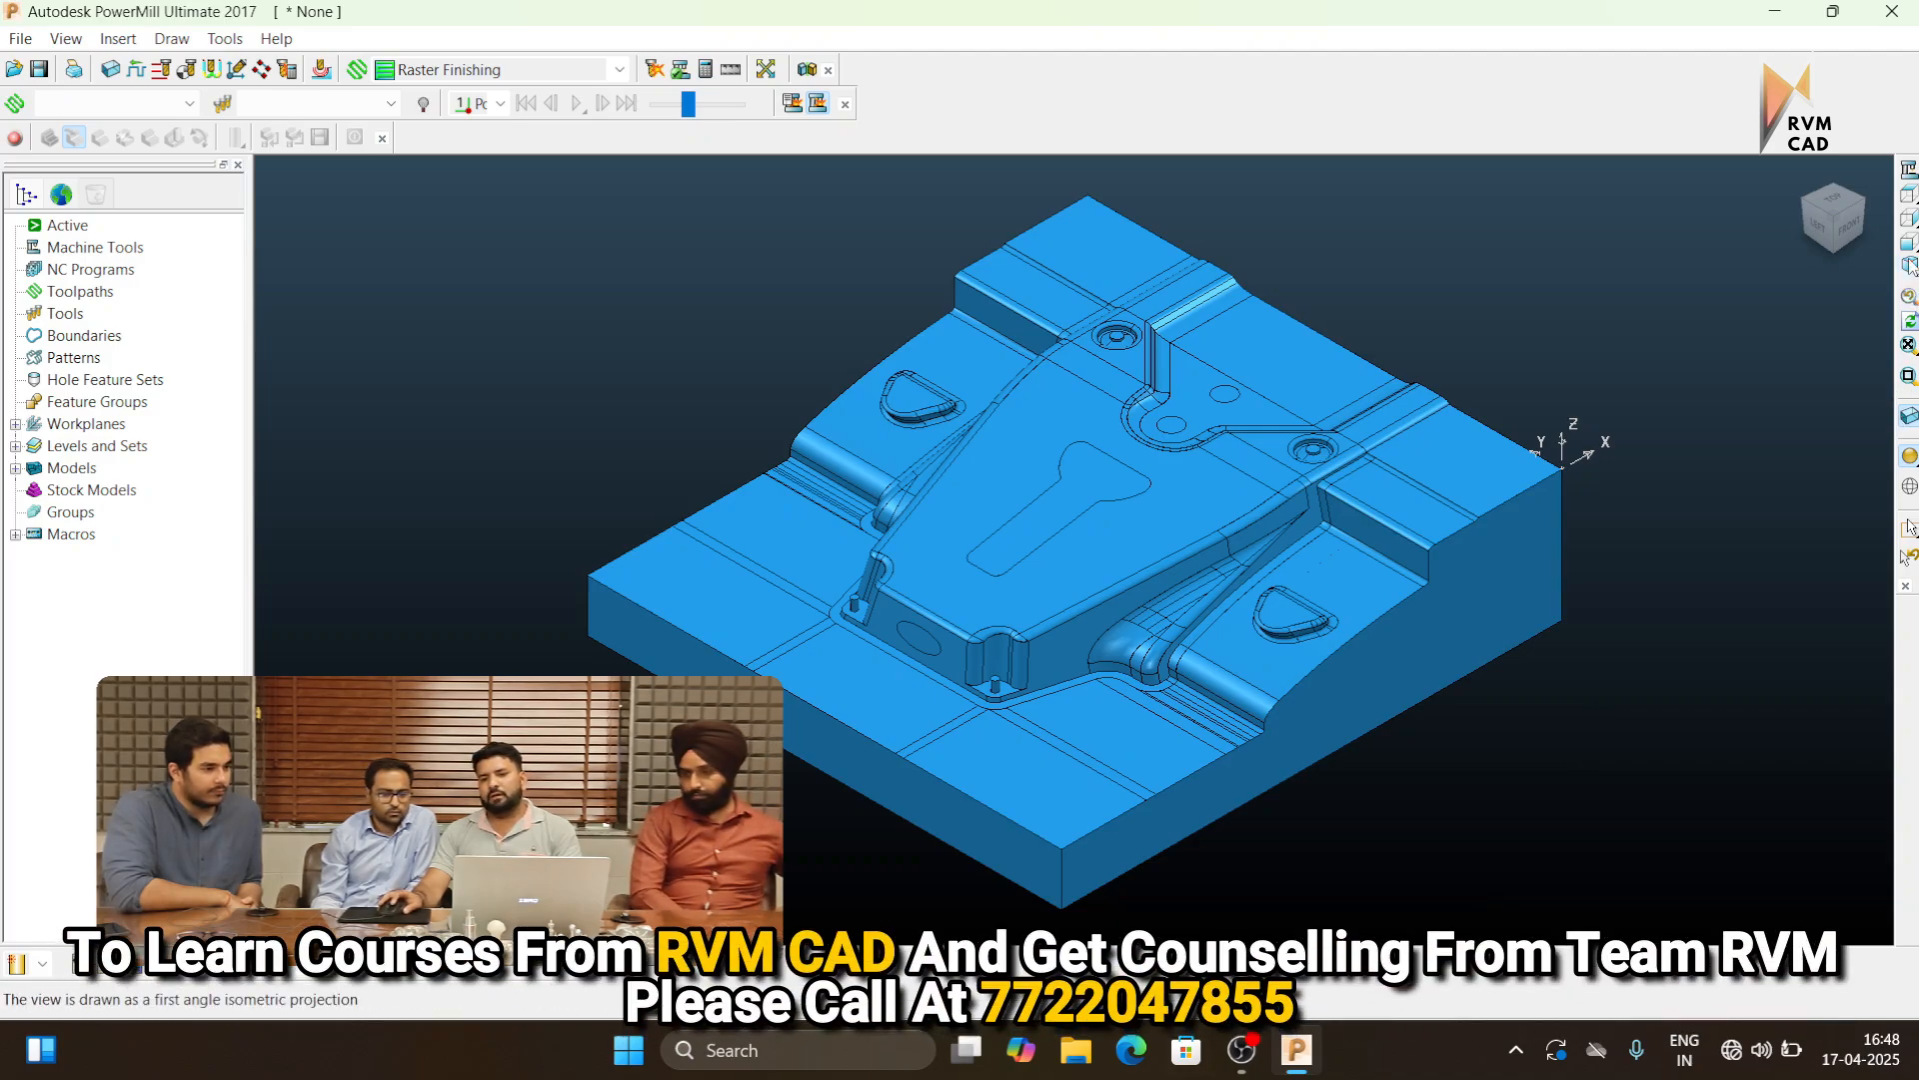
pyautogui.moveTo(1911, 266)
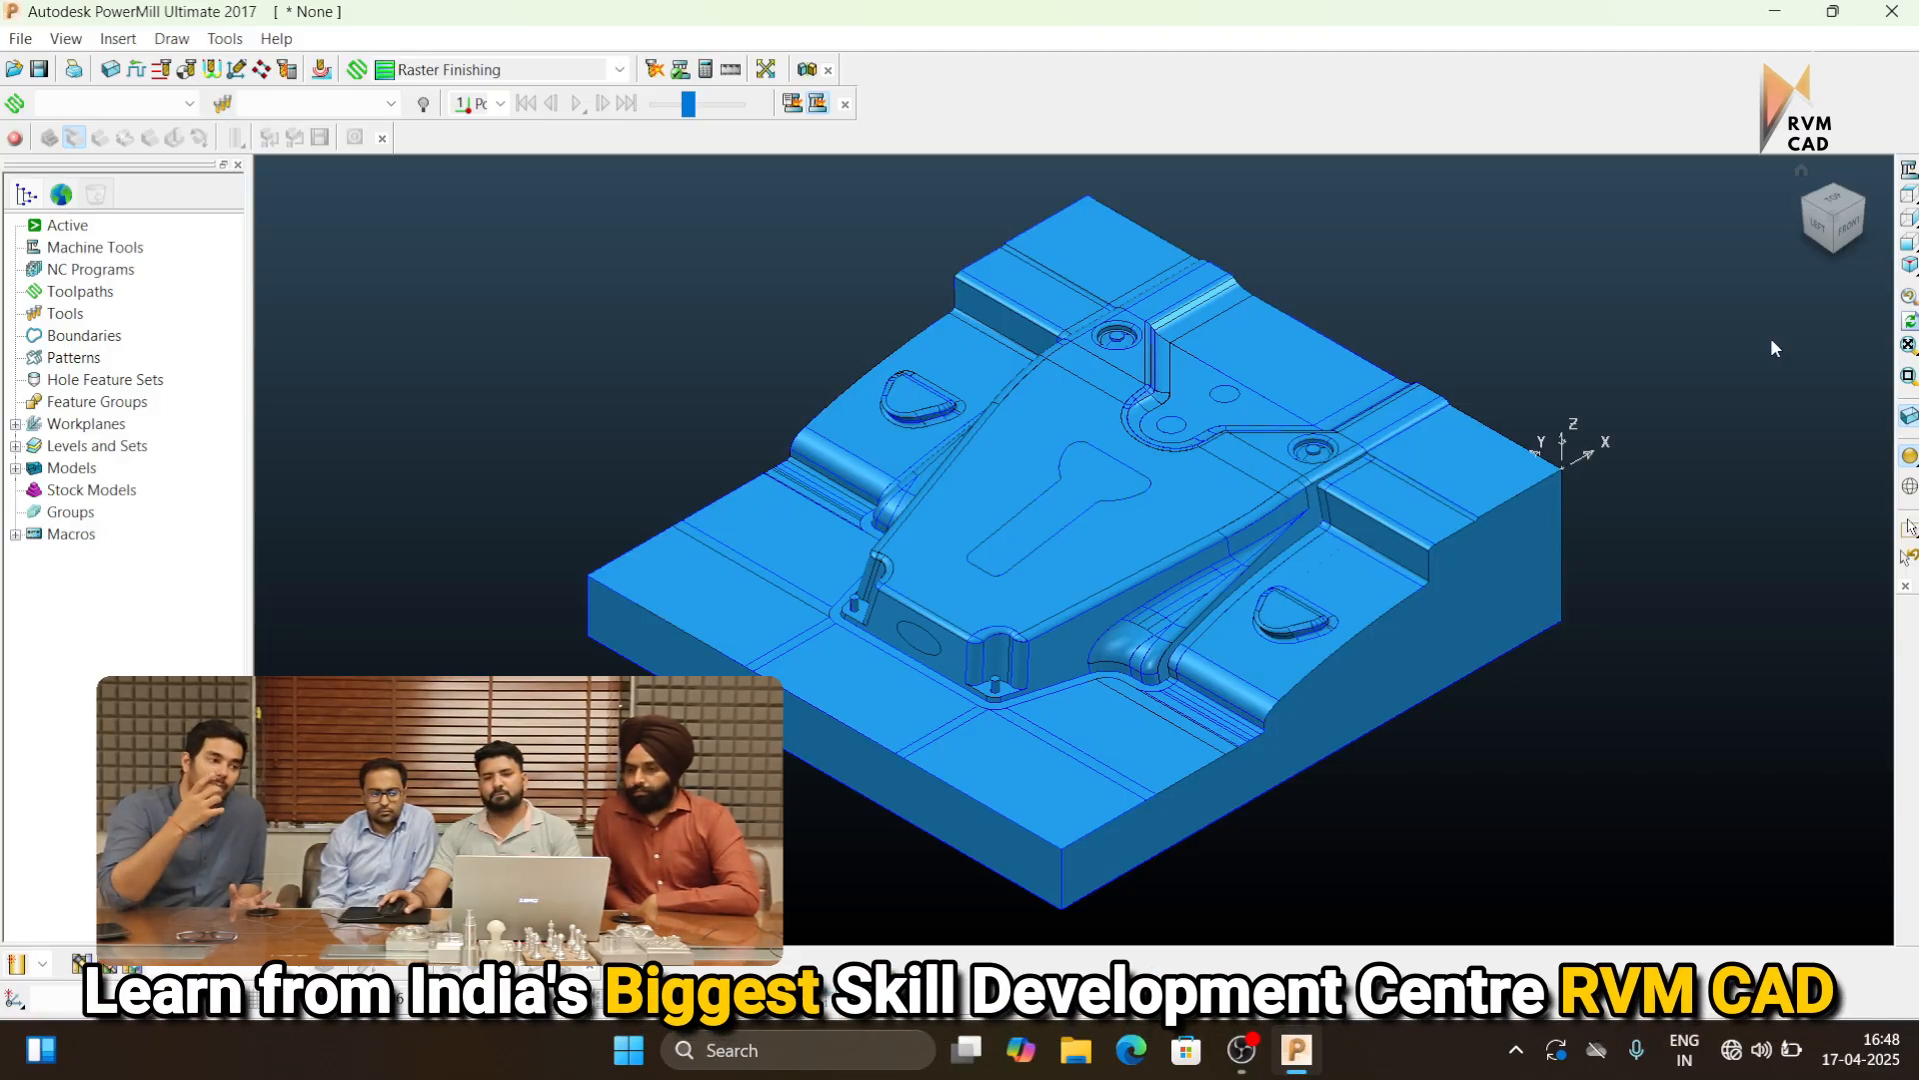
# Delete all existing workplanes from the project
pyautogui.rightClick(122, 433)
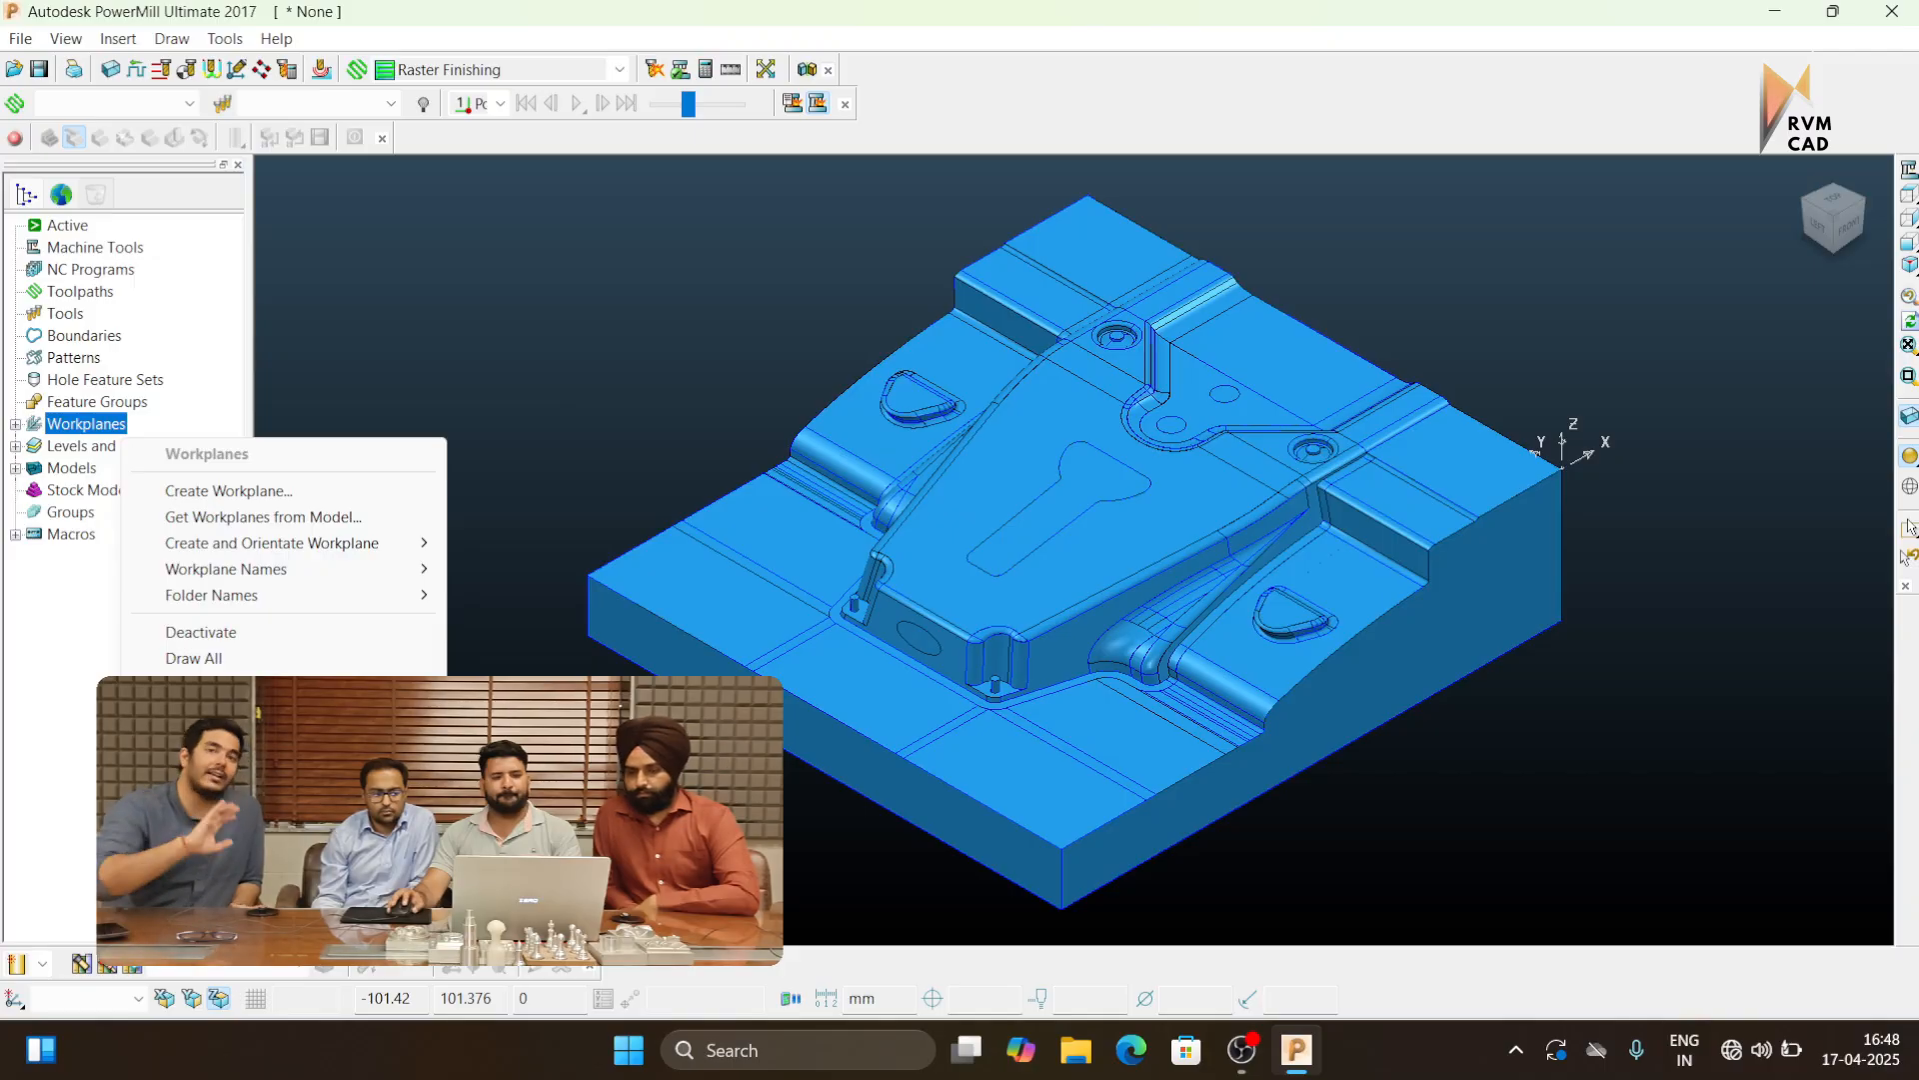
pyautogui.click(204, 722)
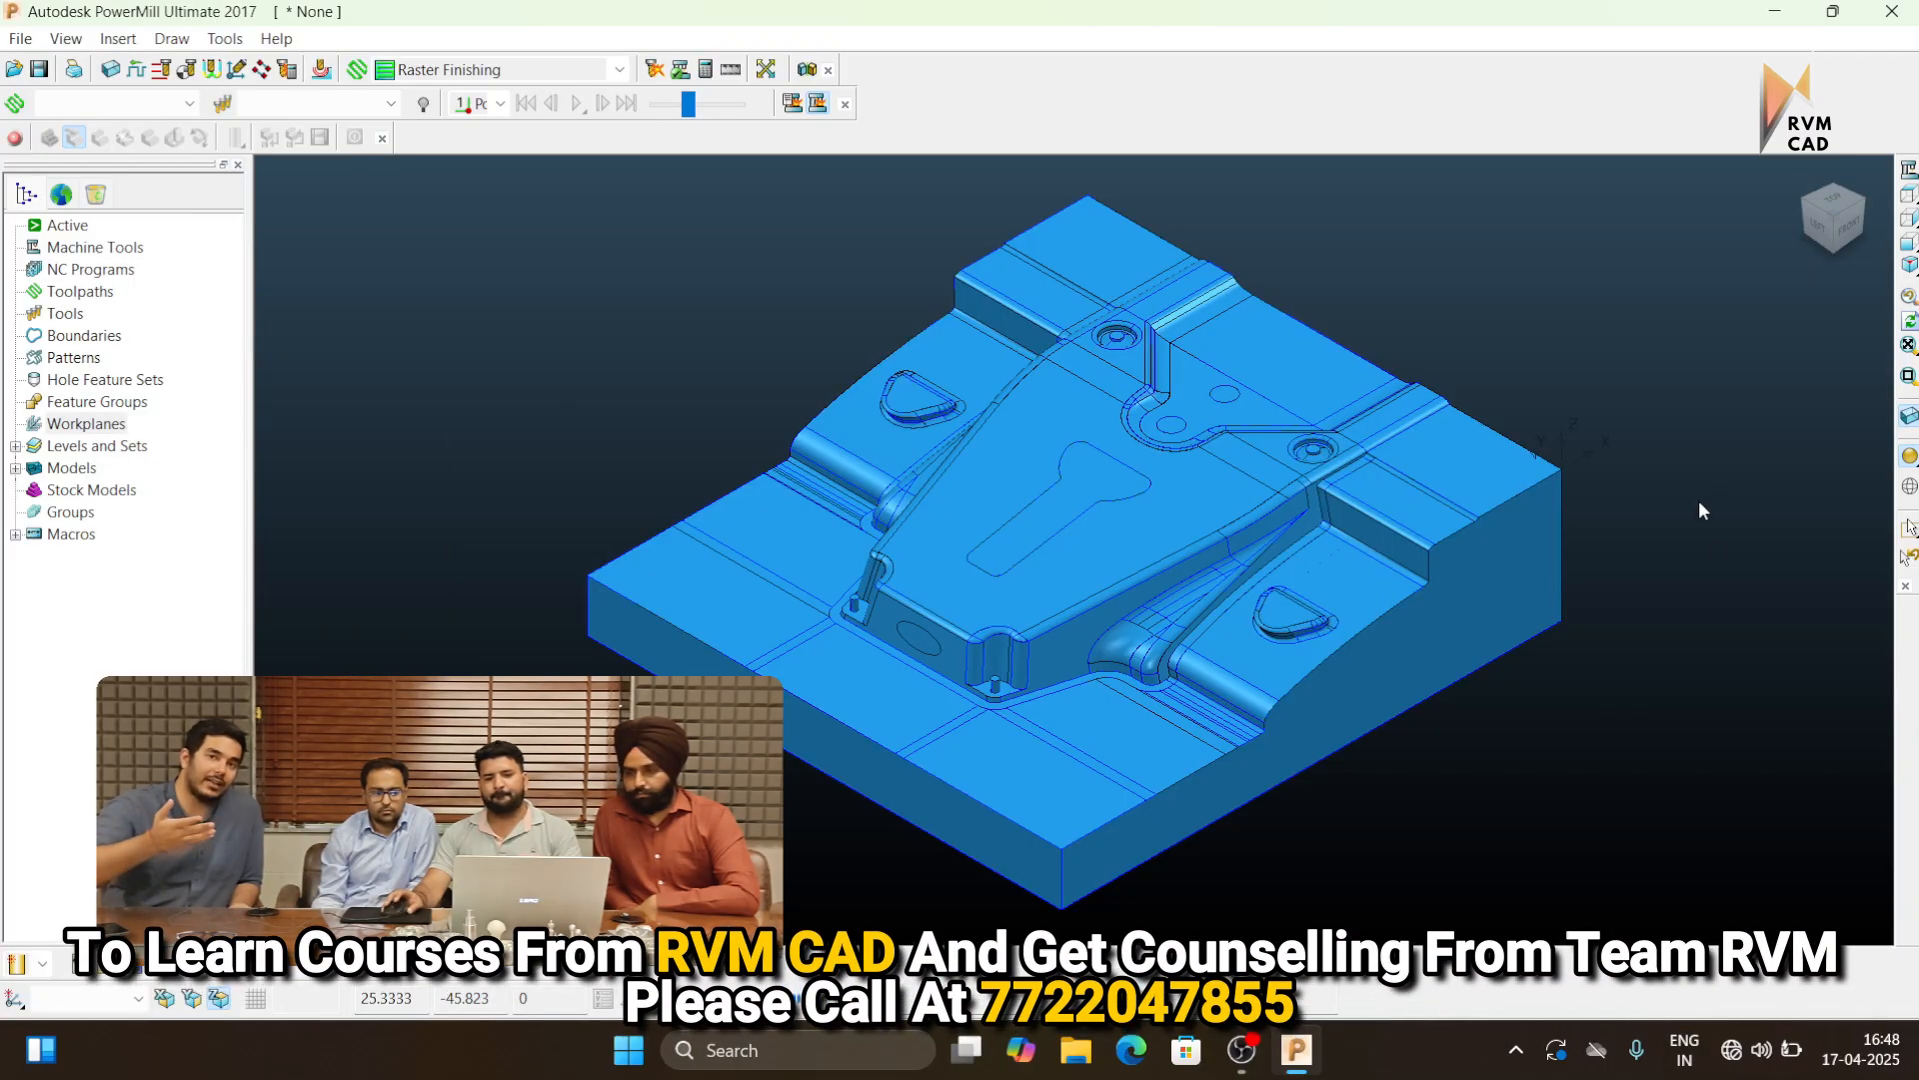
pyautogui.click(1910, 490)
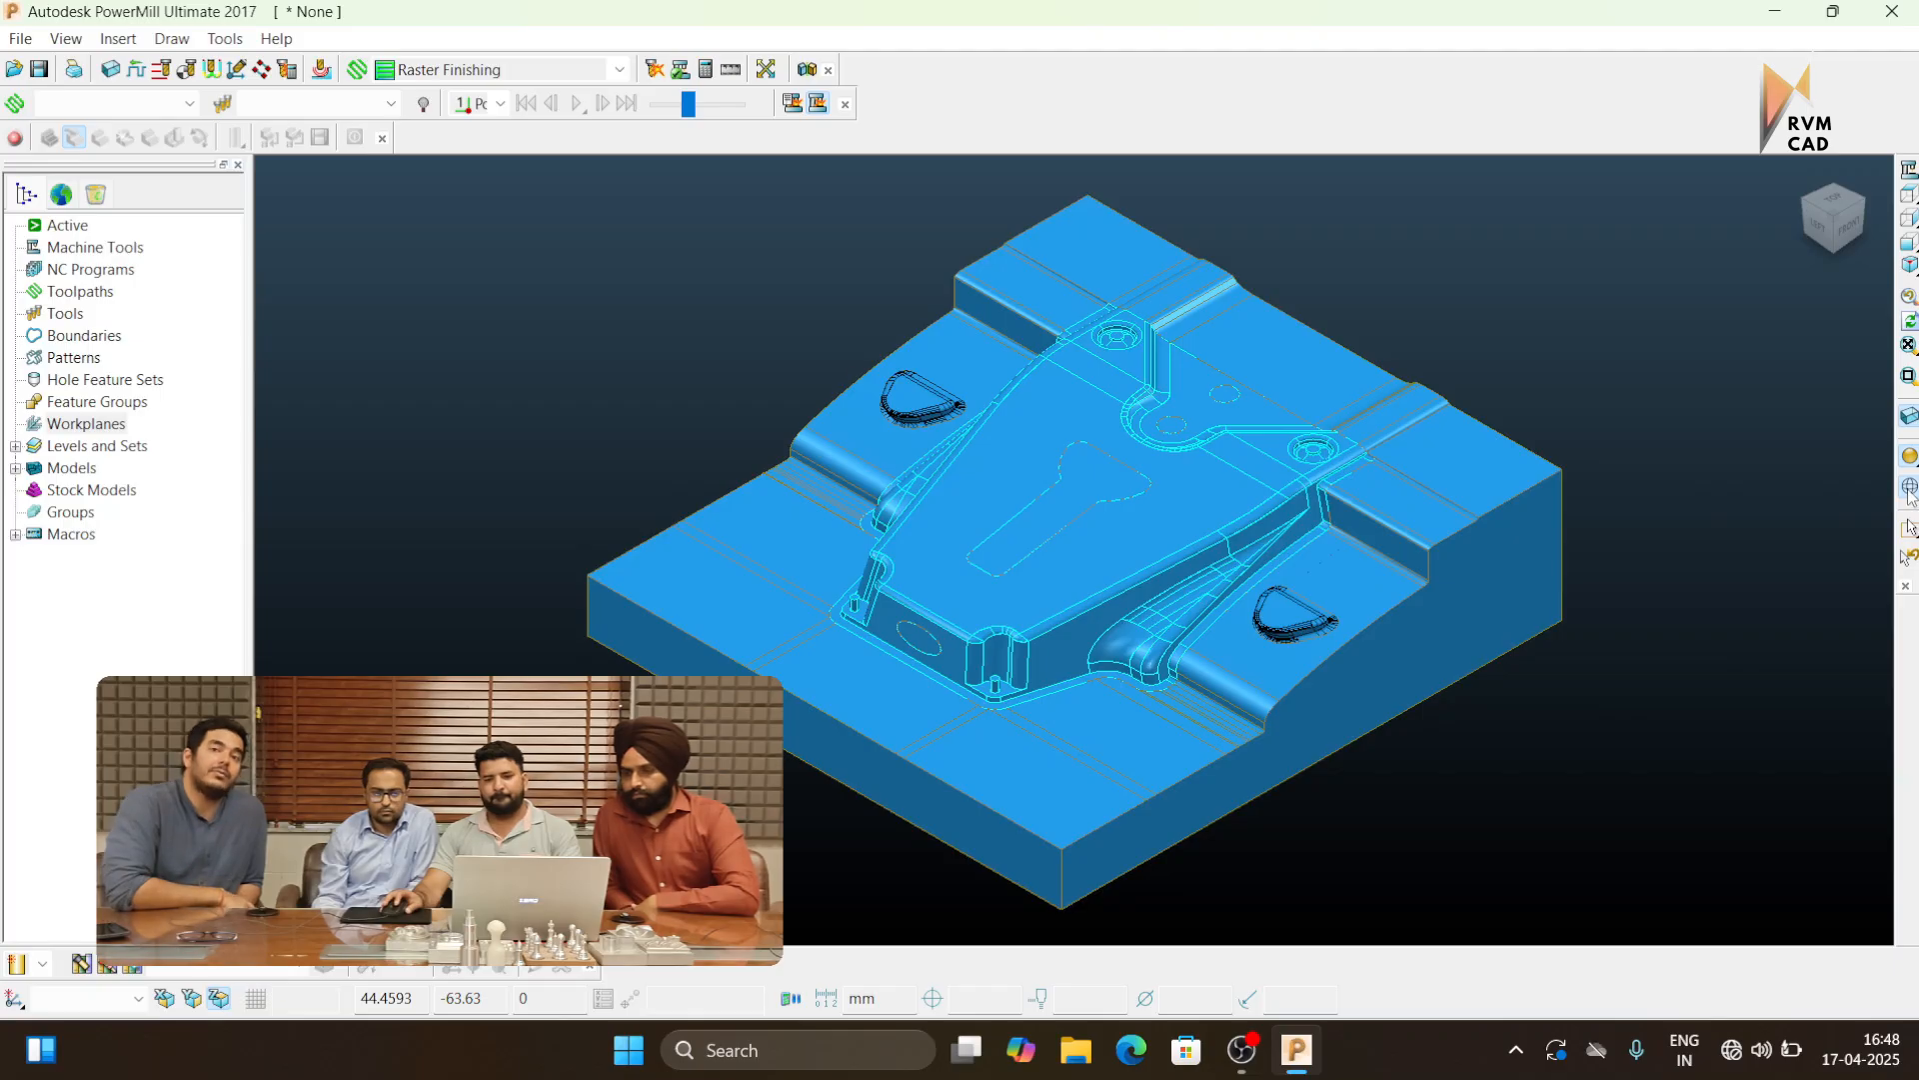
pyautogui.click(1909, 490)
pyautogui.moveTo(1654, 602)
pyautogui.mouseDown(button='middle')
pyautogui.moveTo(1687, 622)
pyautogui.moveTo(1671, 614)
pyautogui.mouseUp(button='middle')
pyautogui.click(1909, 265)
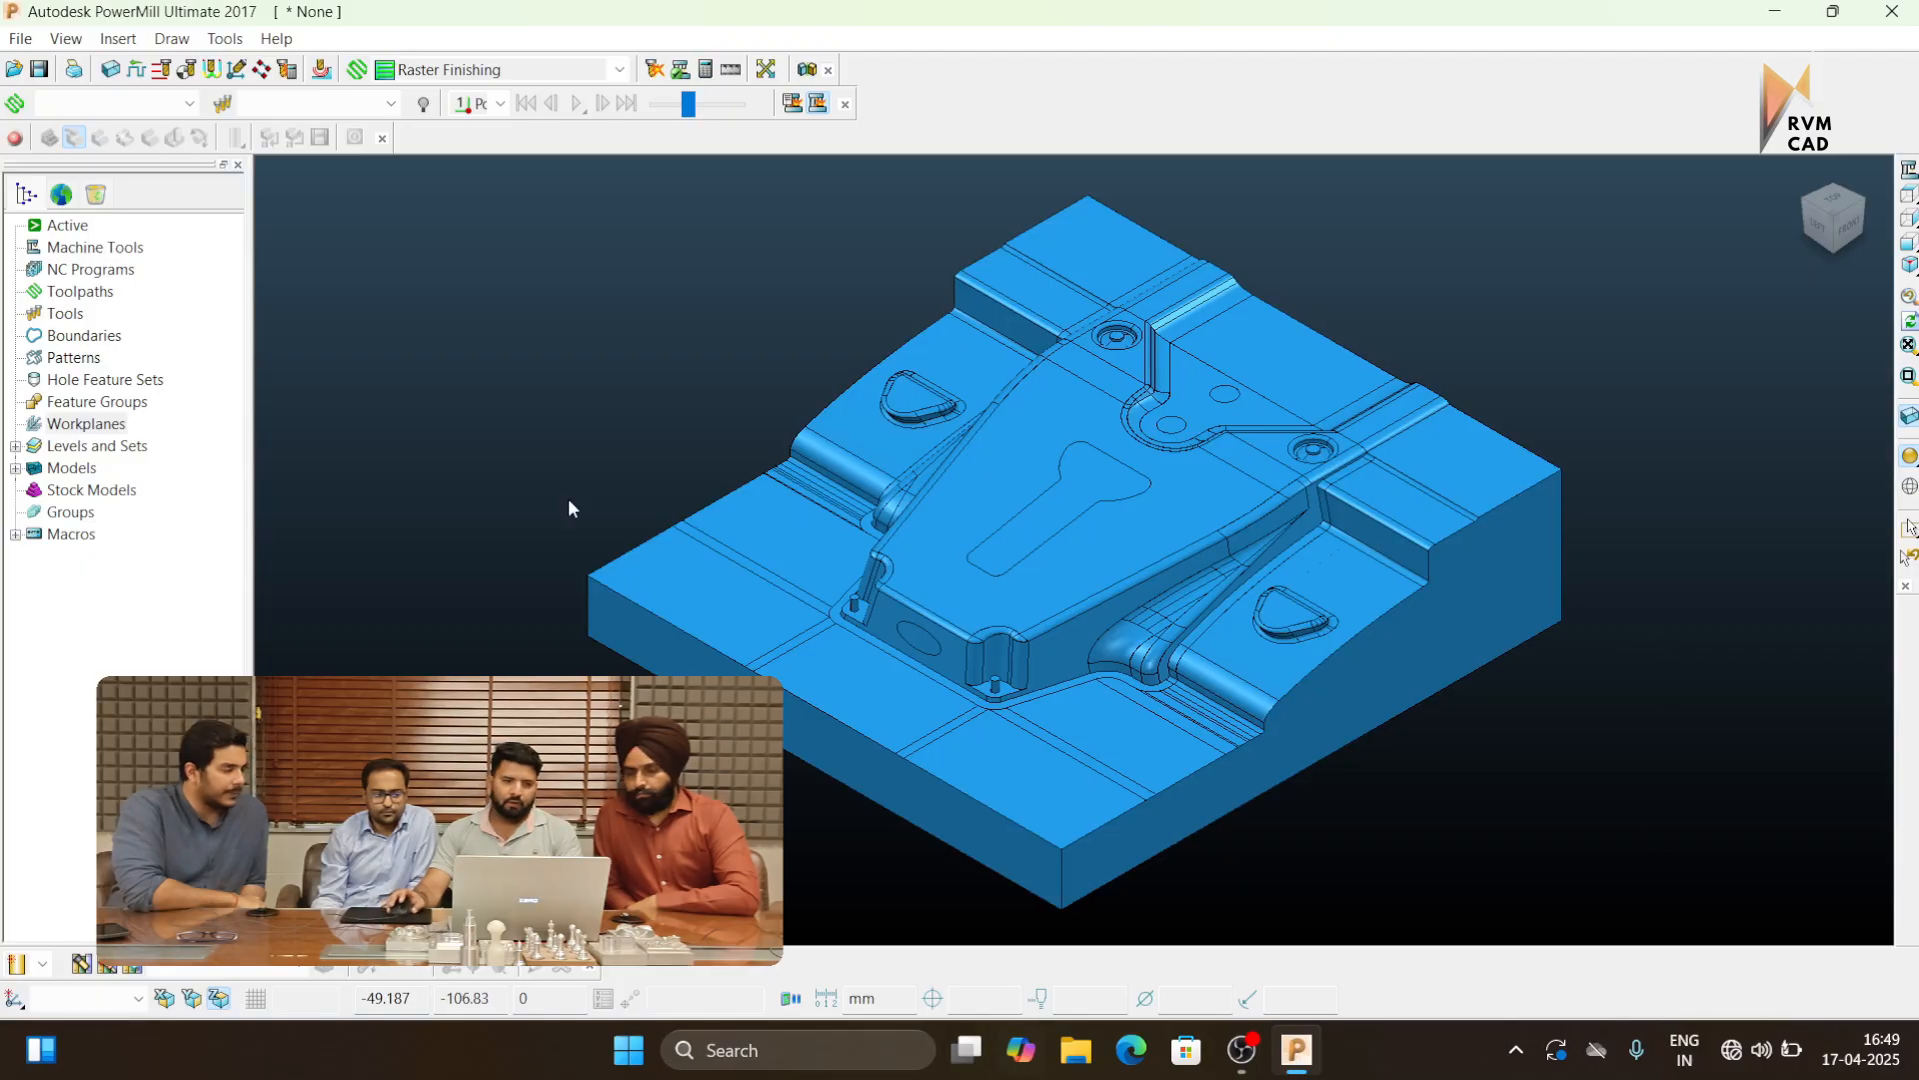
# Create a box-shaped stock block calculated from the model's limits
pyautogui.click(110, 69)
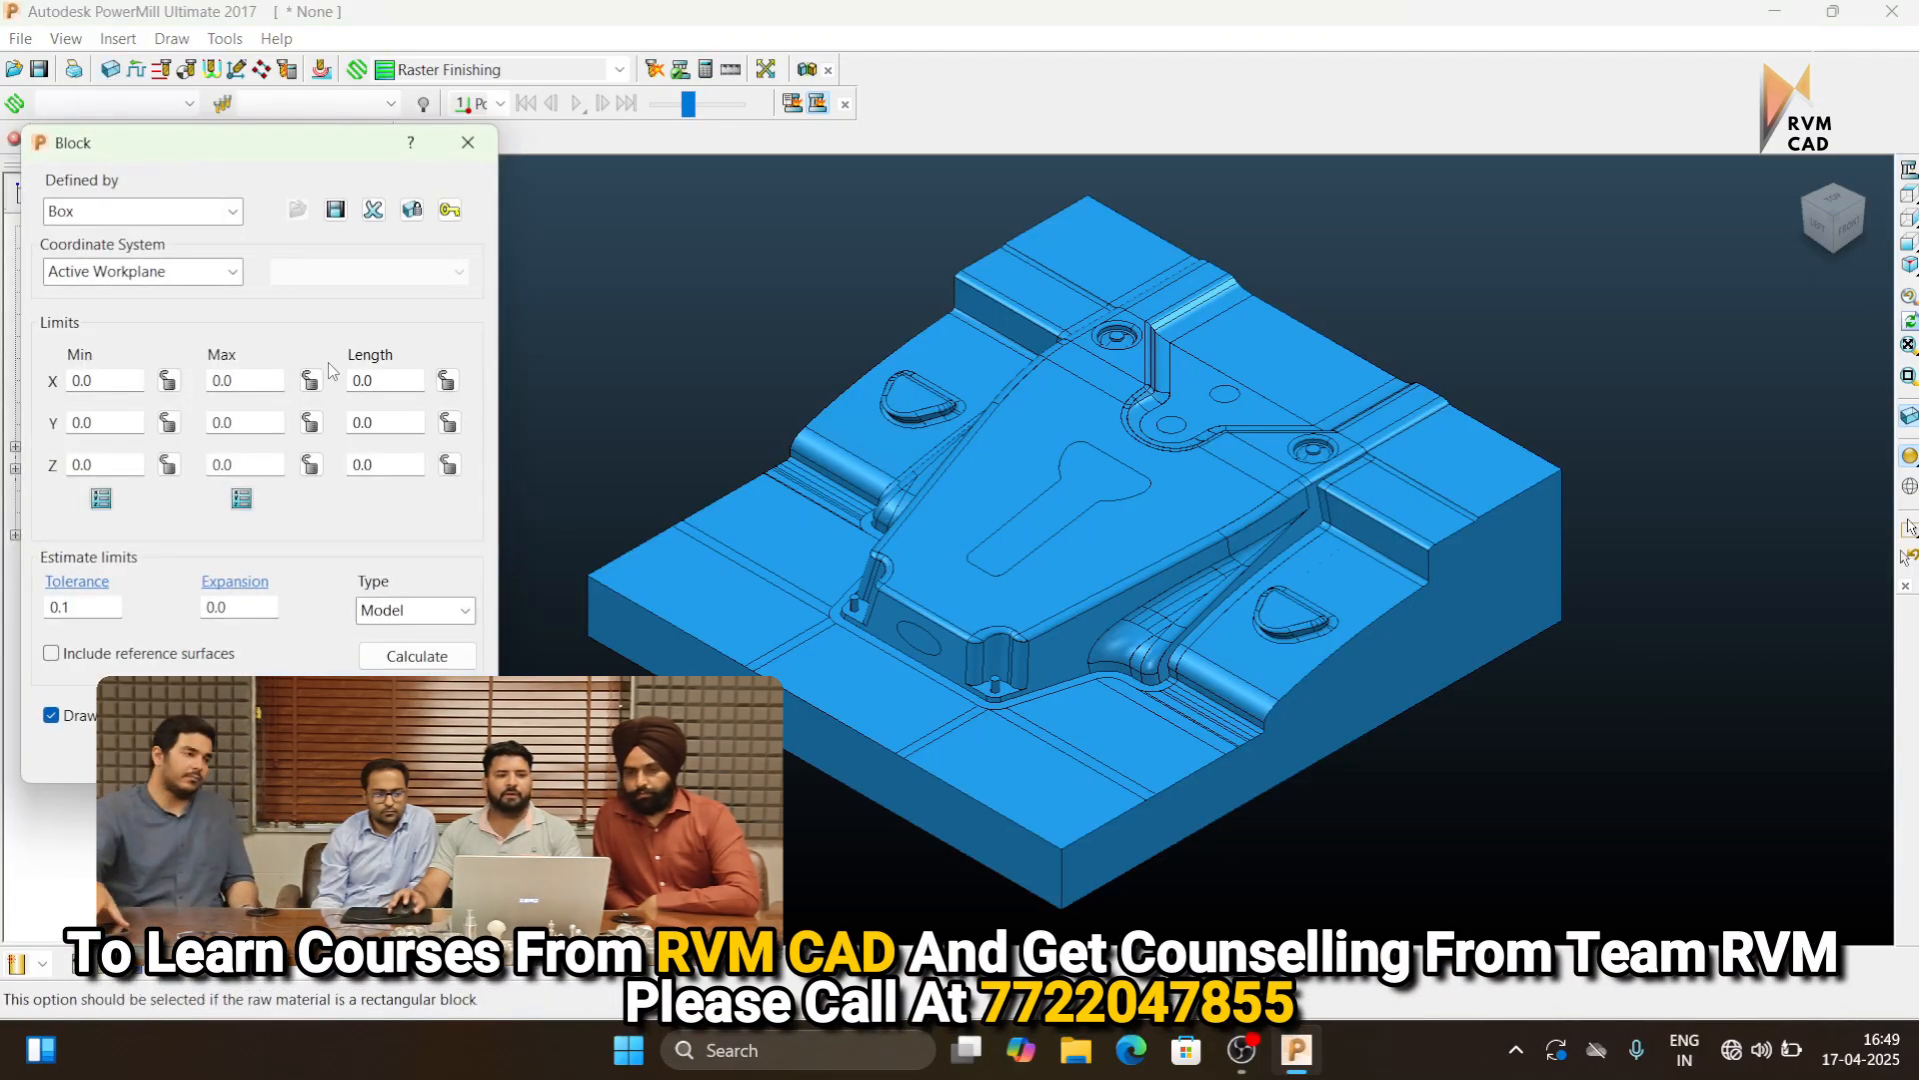
pyautogui.click(417, 656)
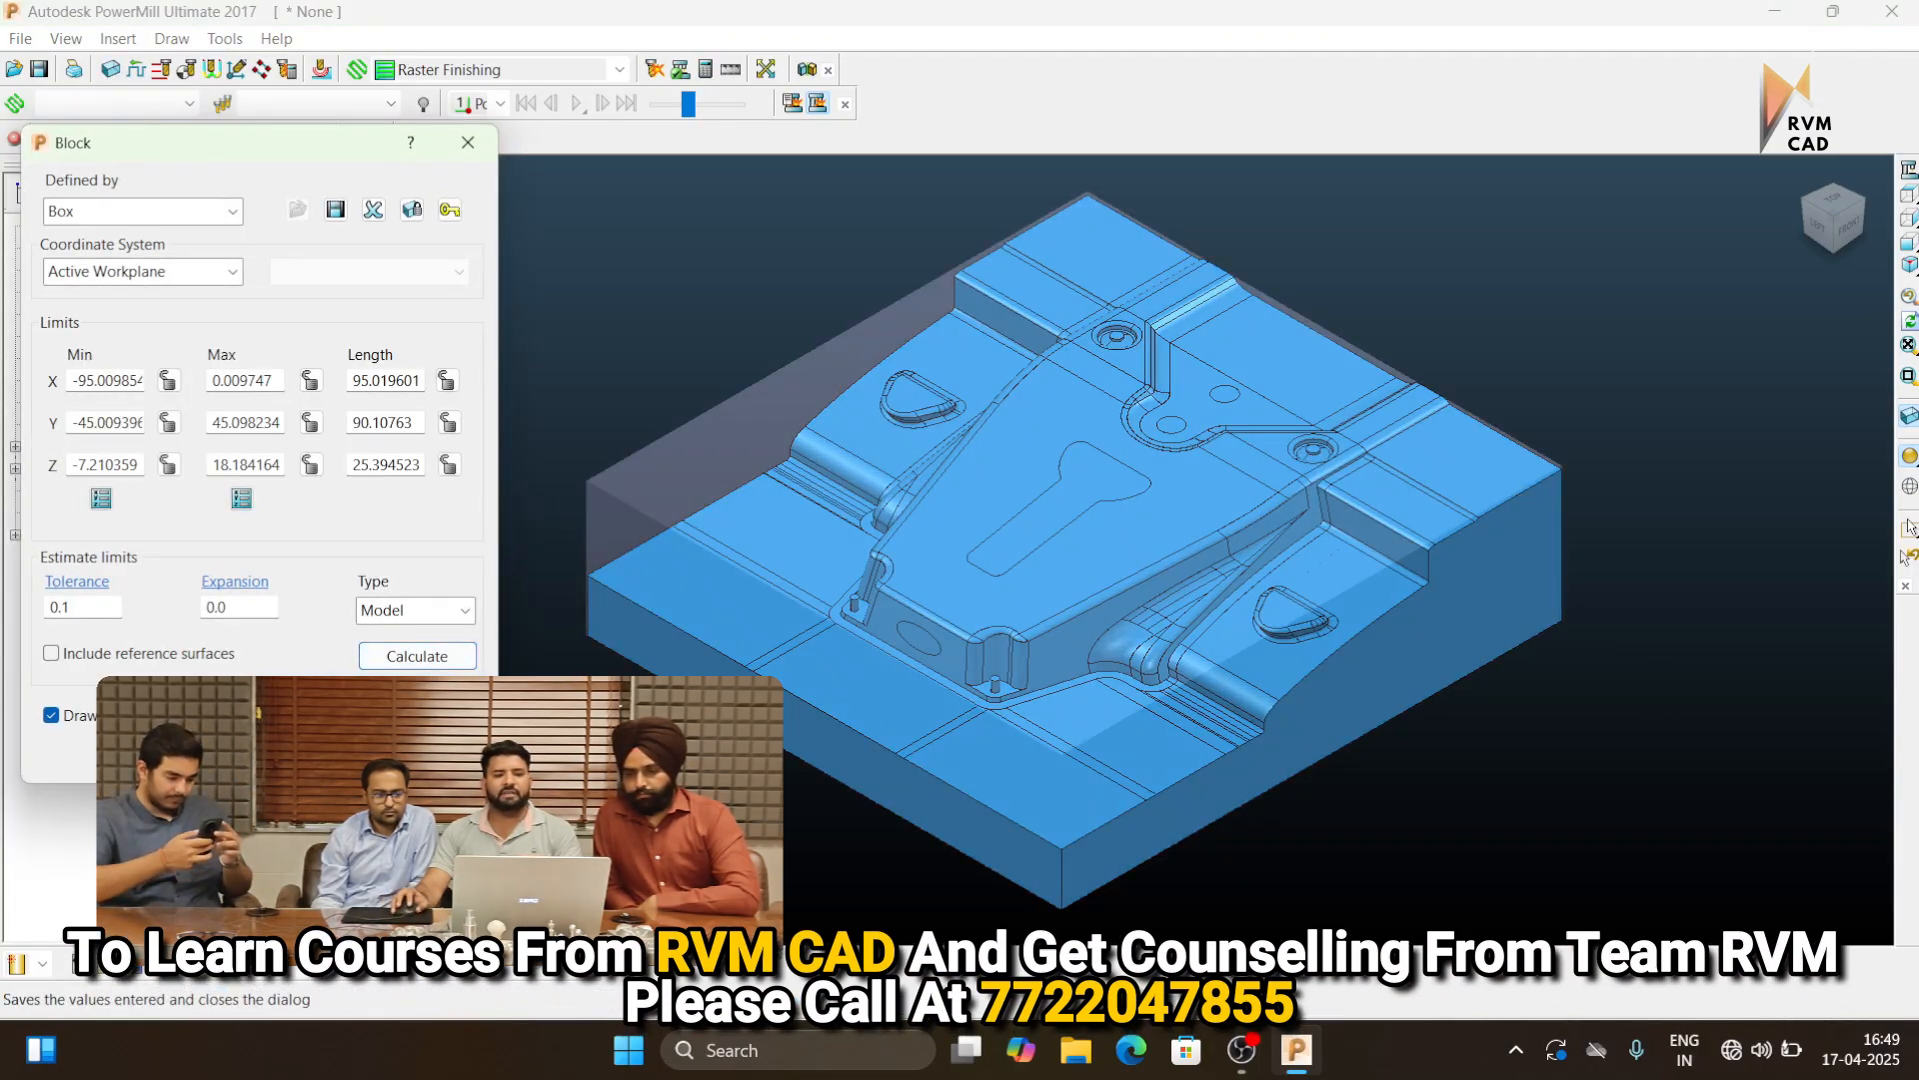
pyautogui.click(340, 755)
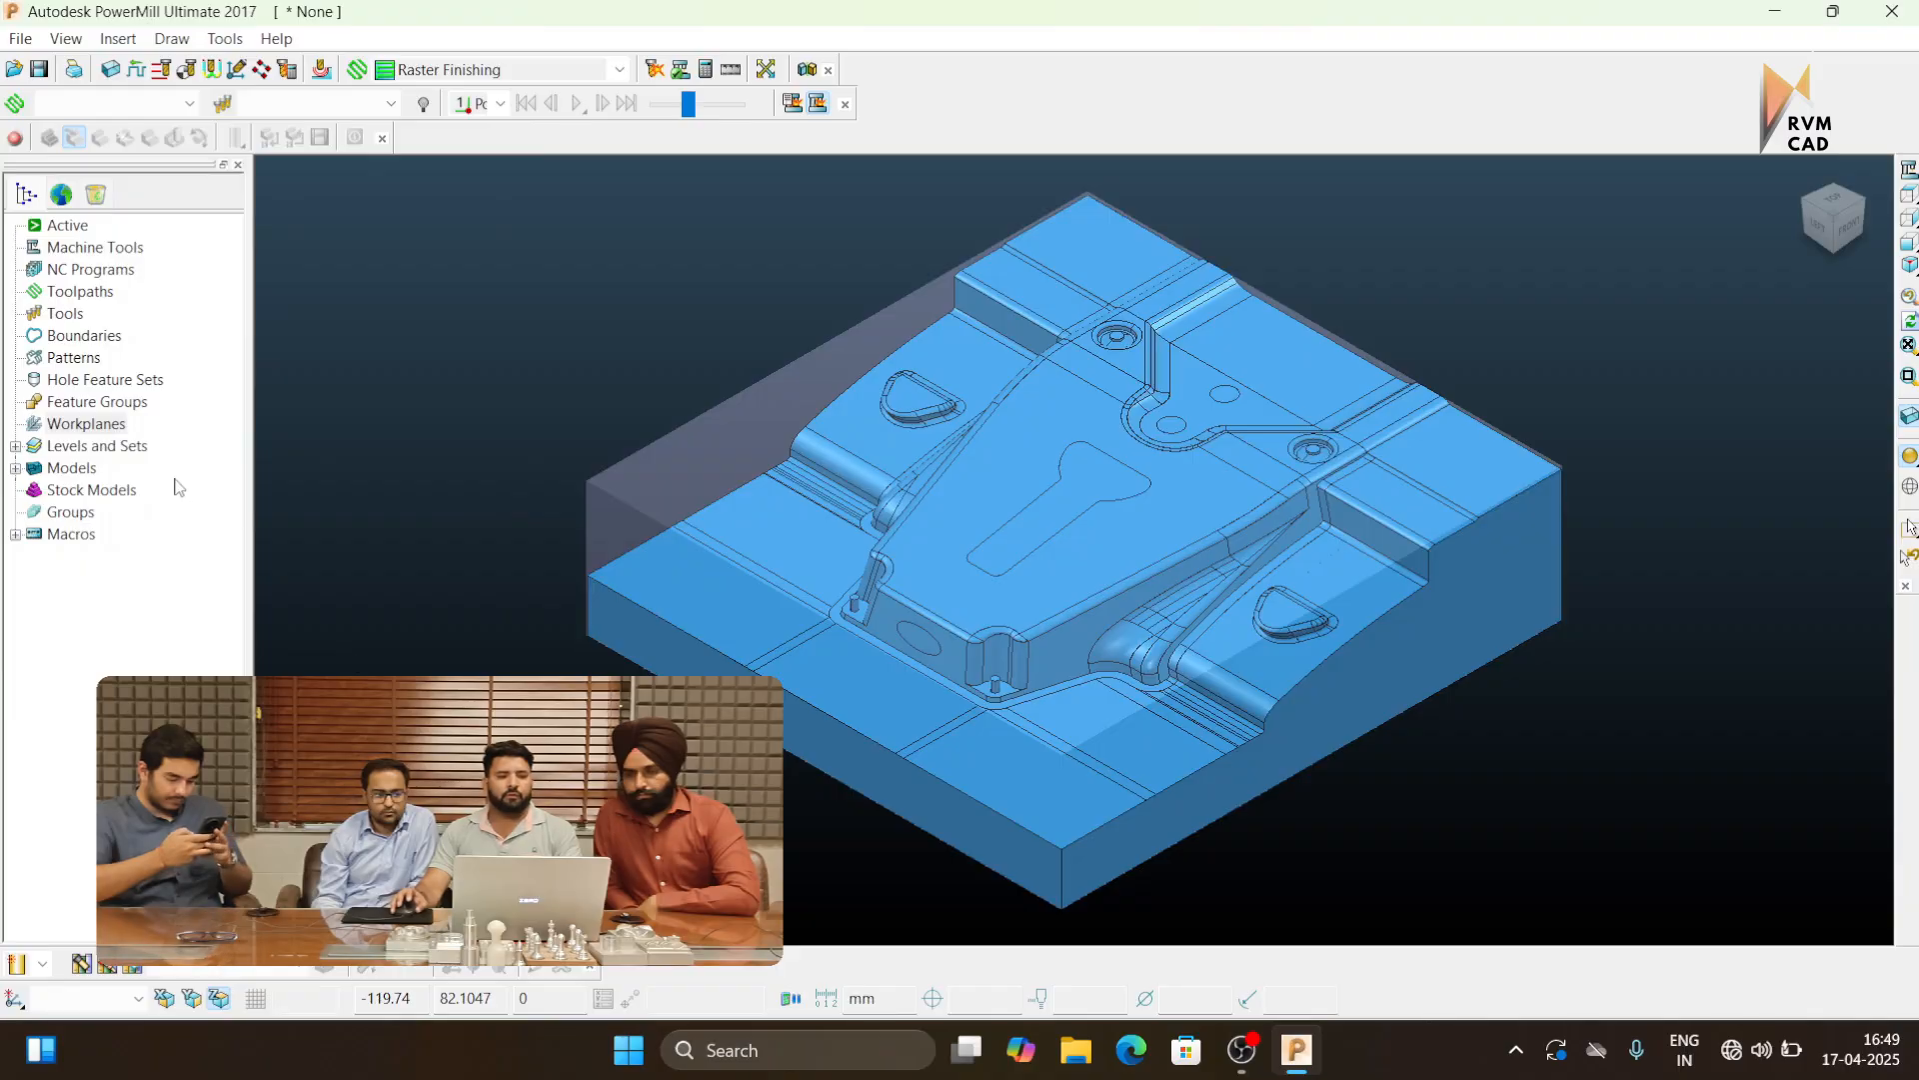
# Create a workplane at the centre of the block's top face and activate it
pyautogui.rightClick(106, 424)
pyautogui.moveTo(255, 536)
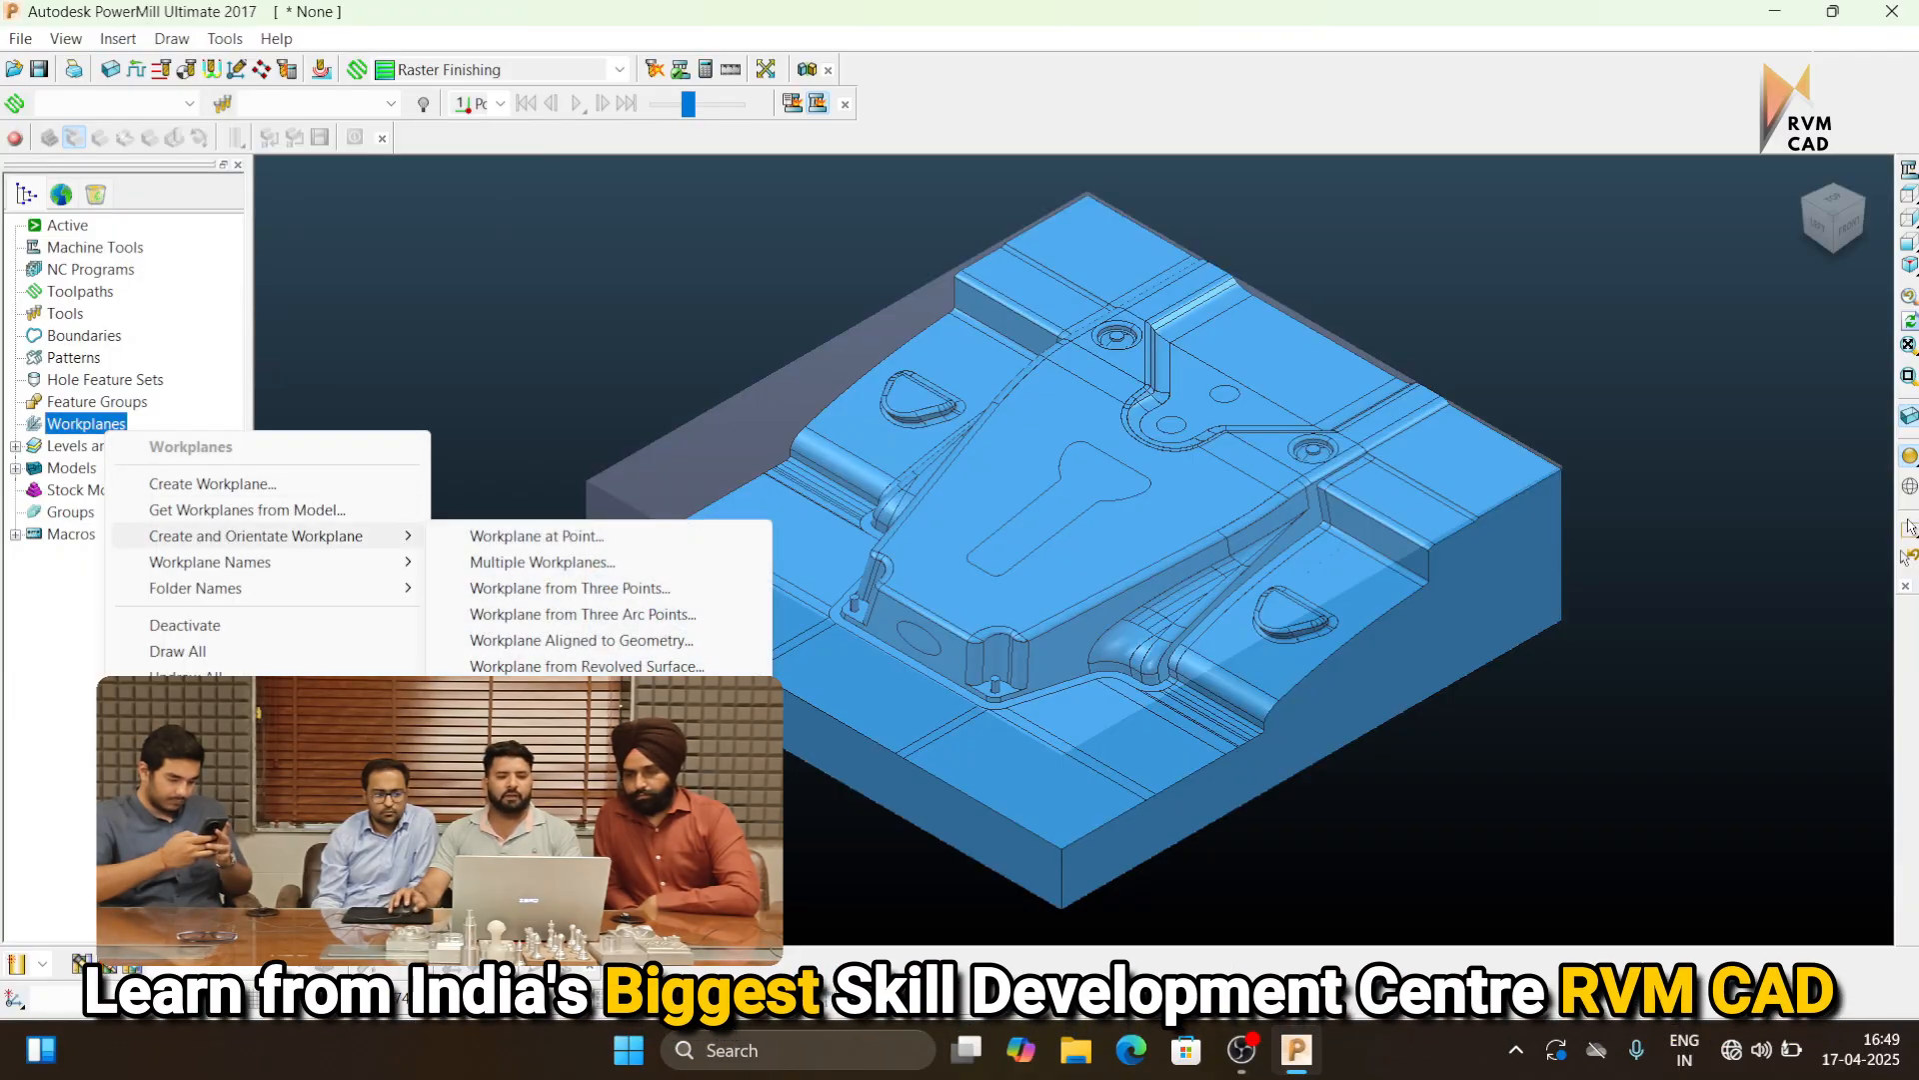
pyautogui.click(559, 770)
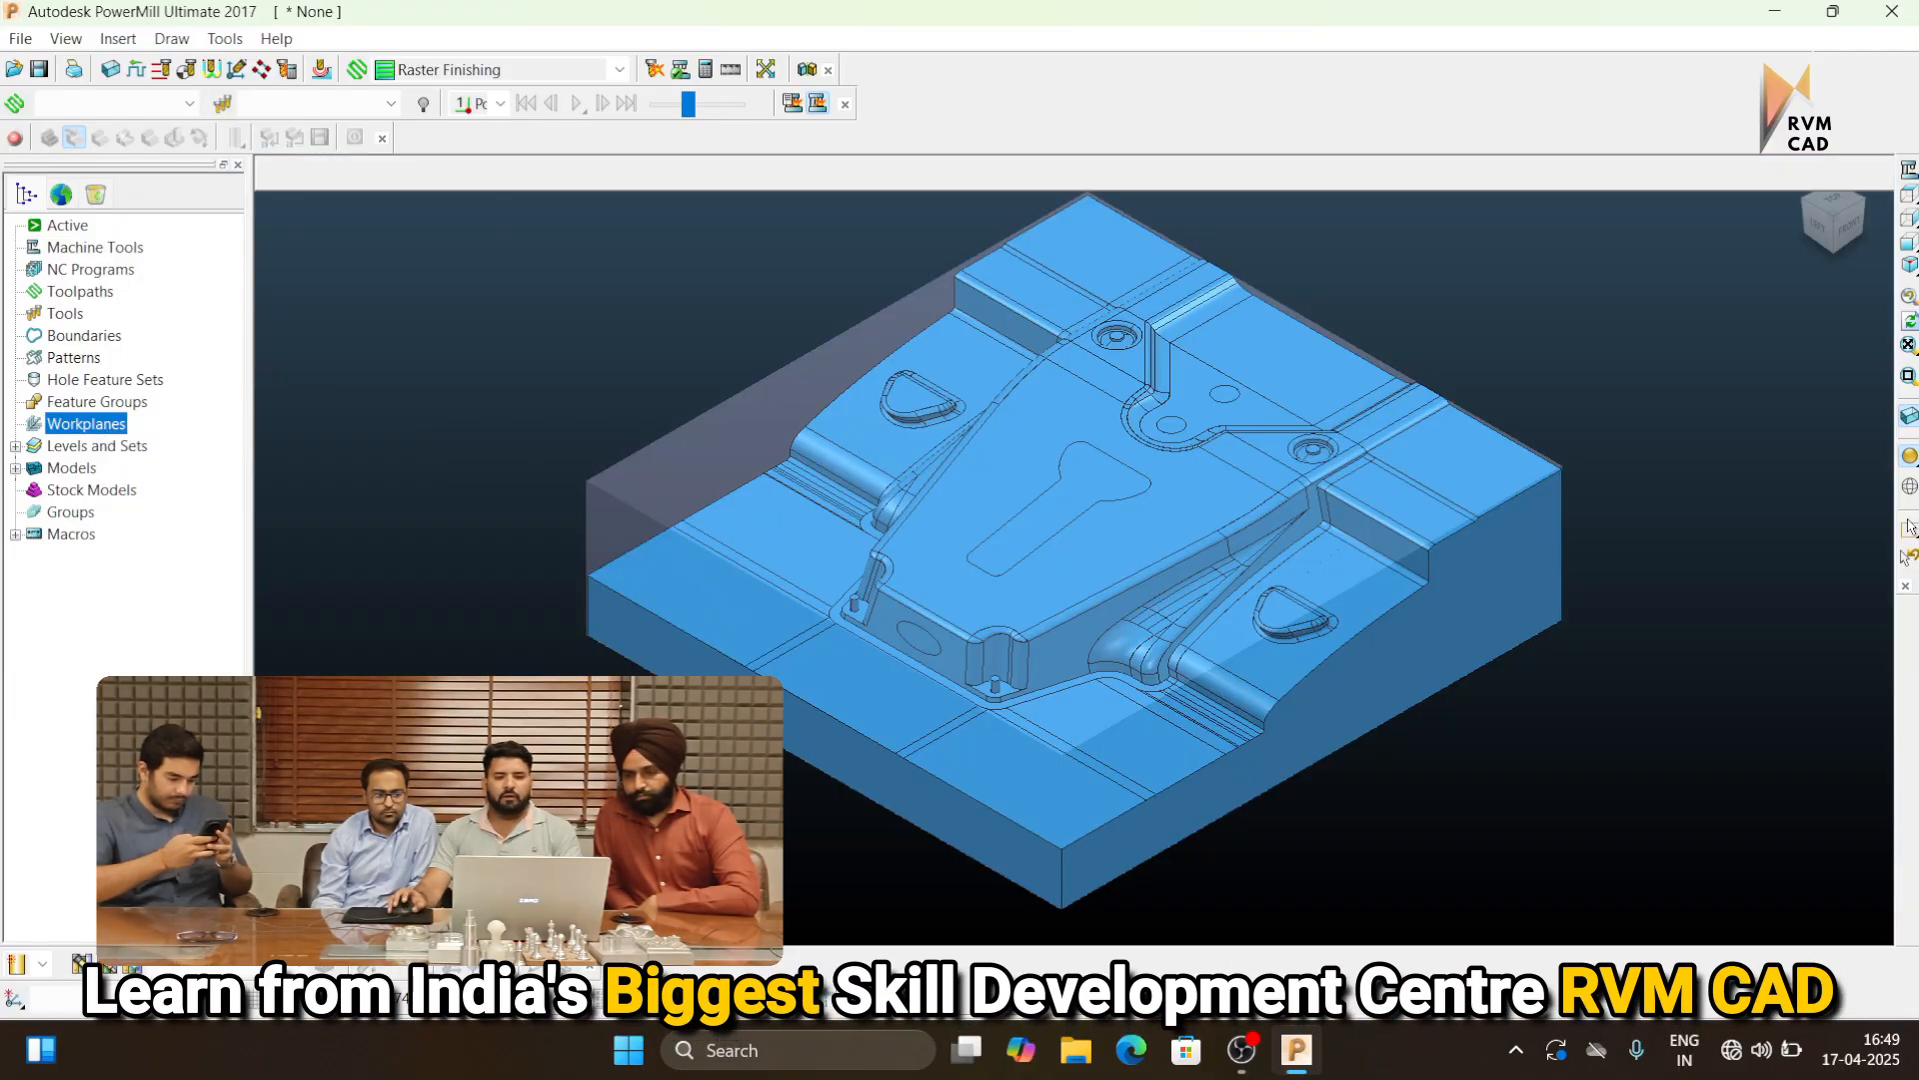
pyautogui.click(1067, 486)
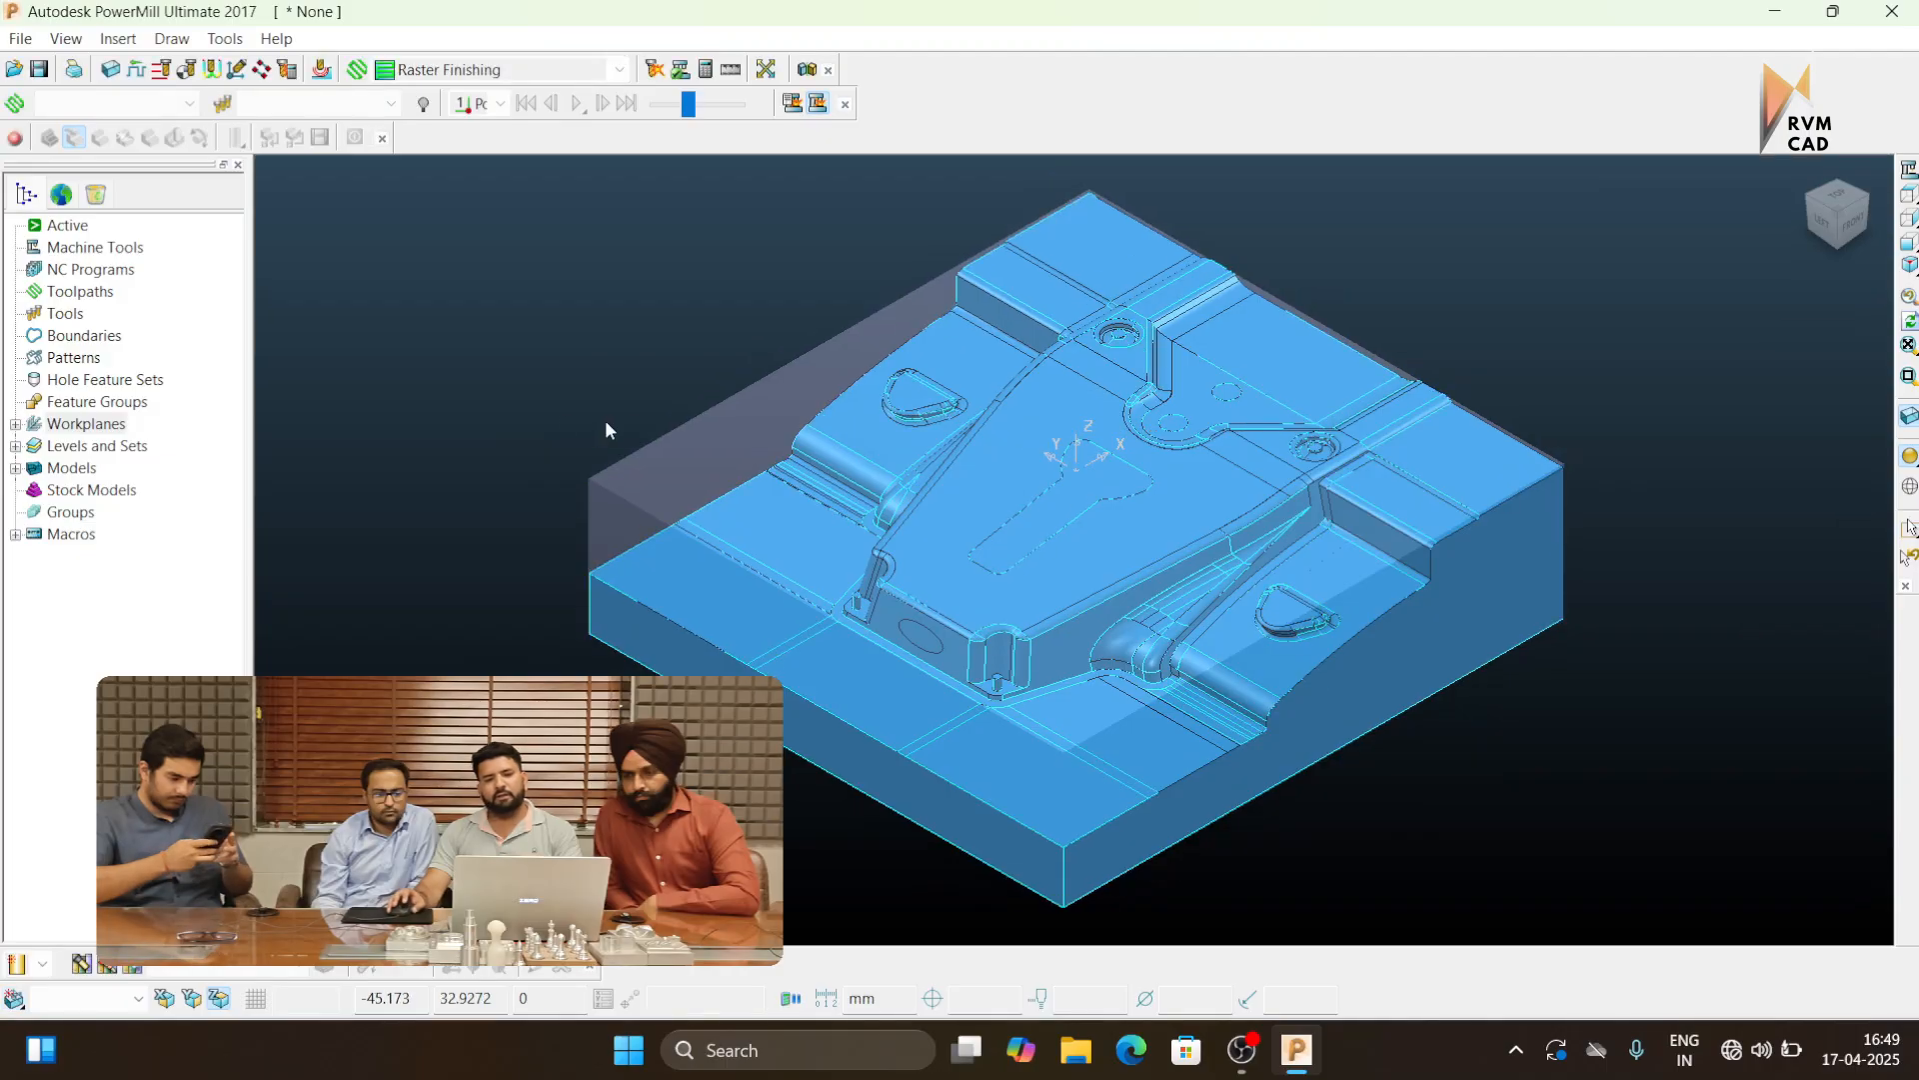
pyautogui.rightClick(101, 445)
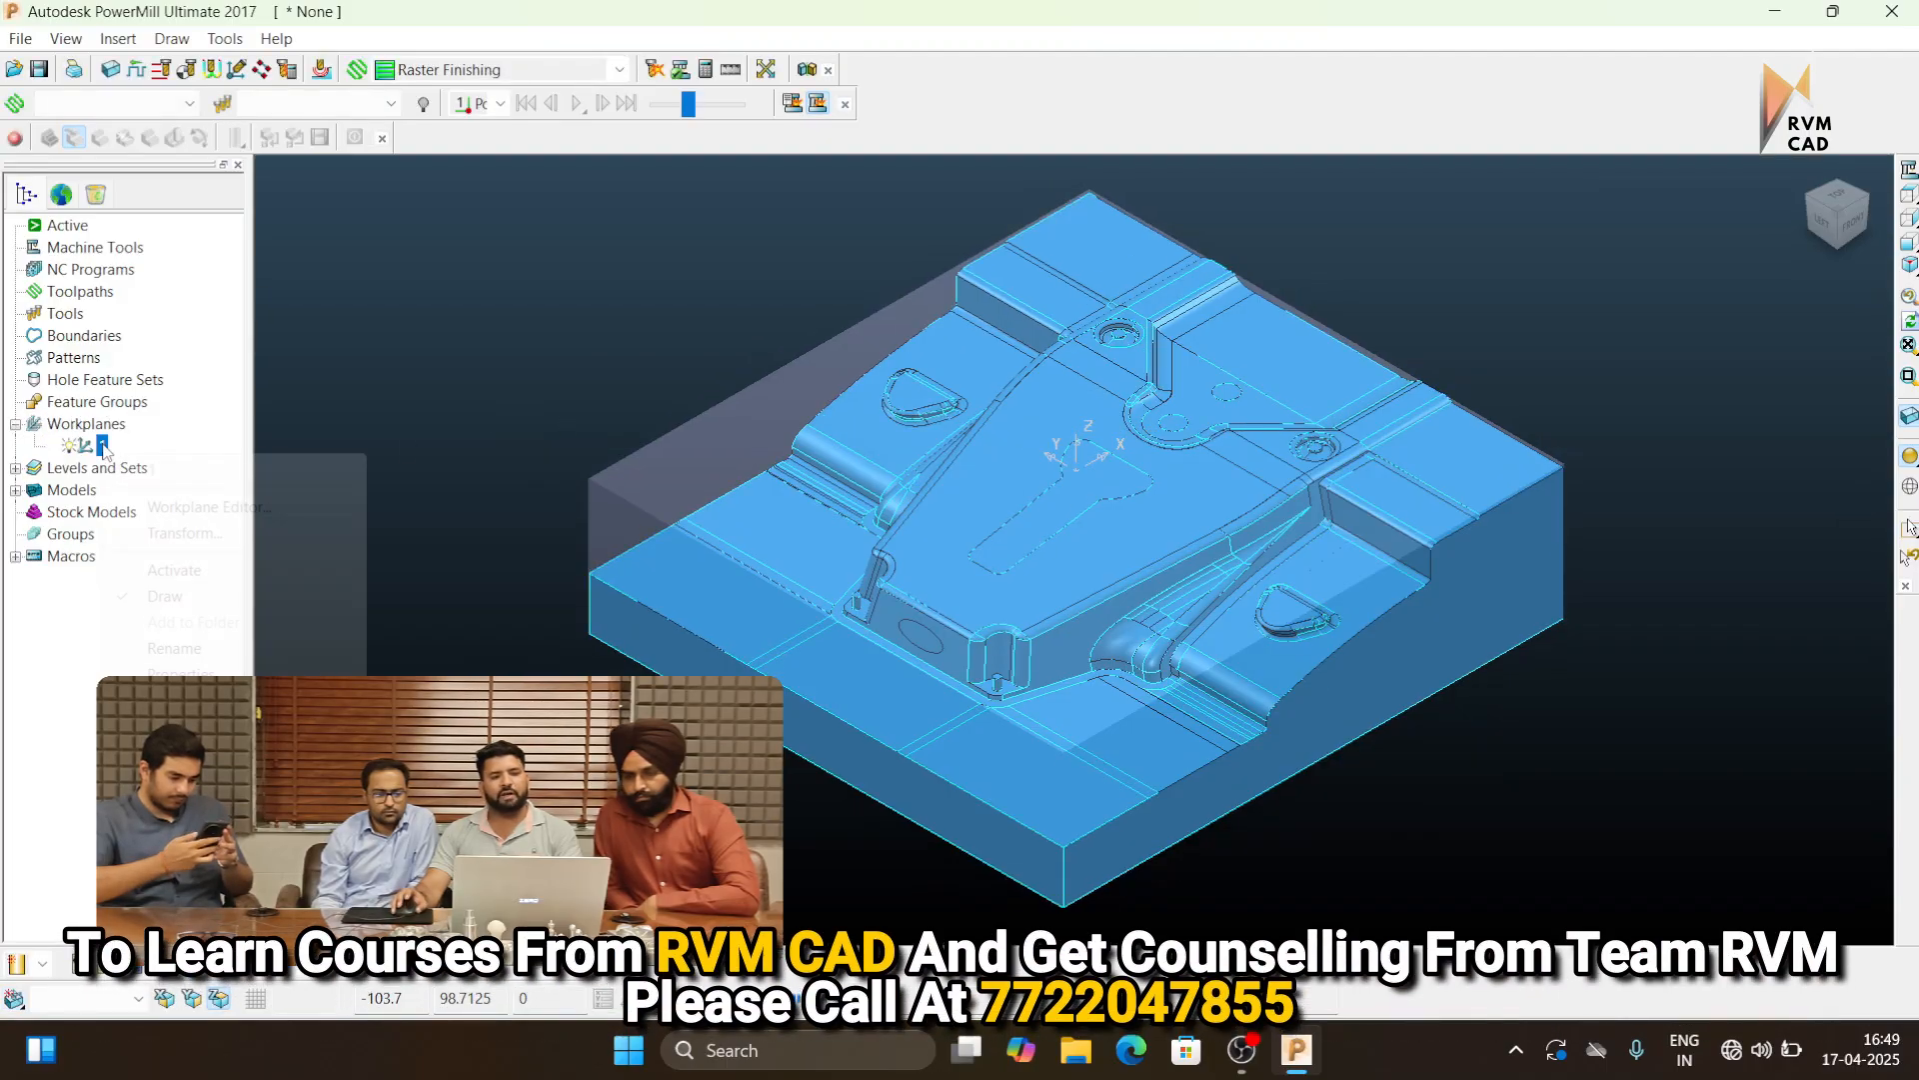
pyautogui.click(185, 570)
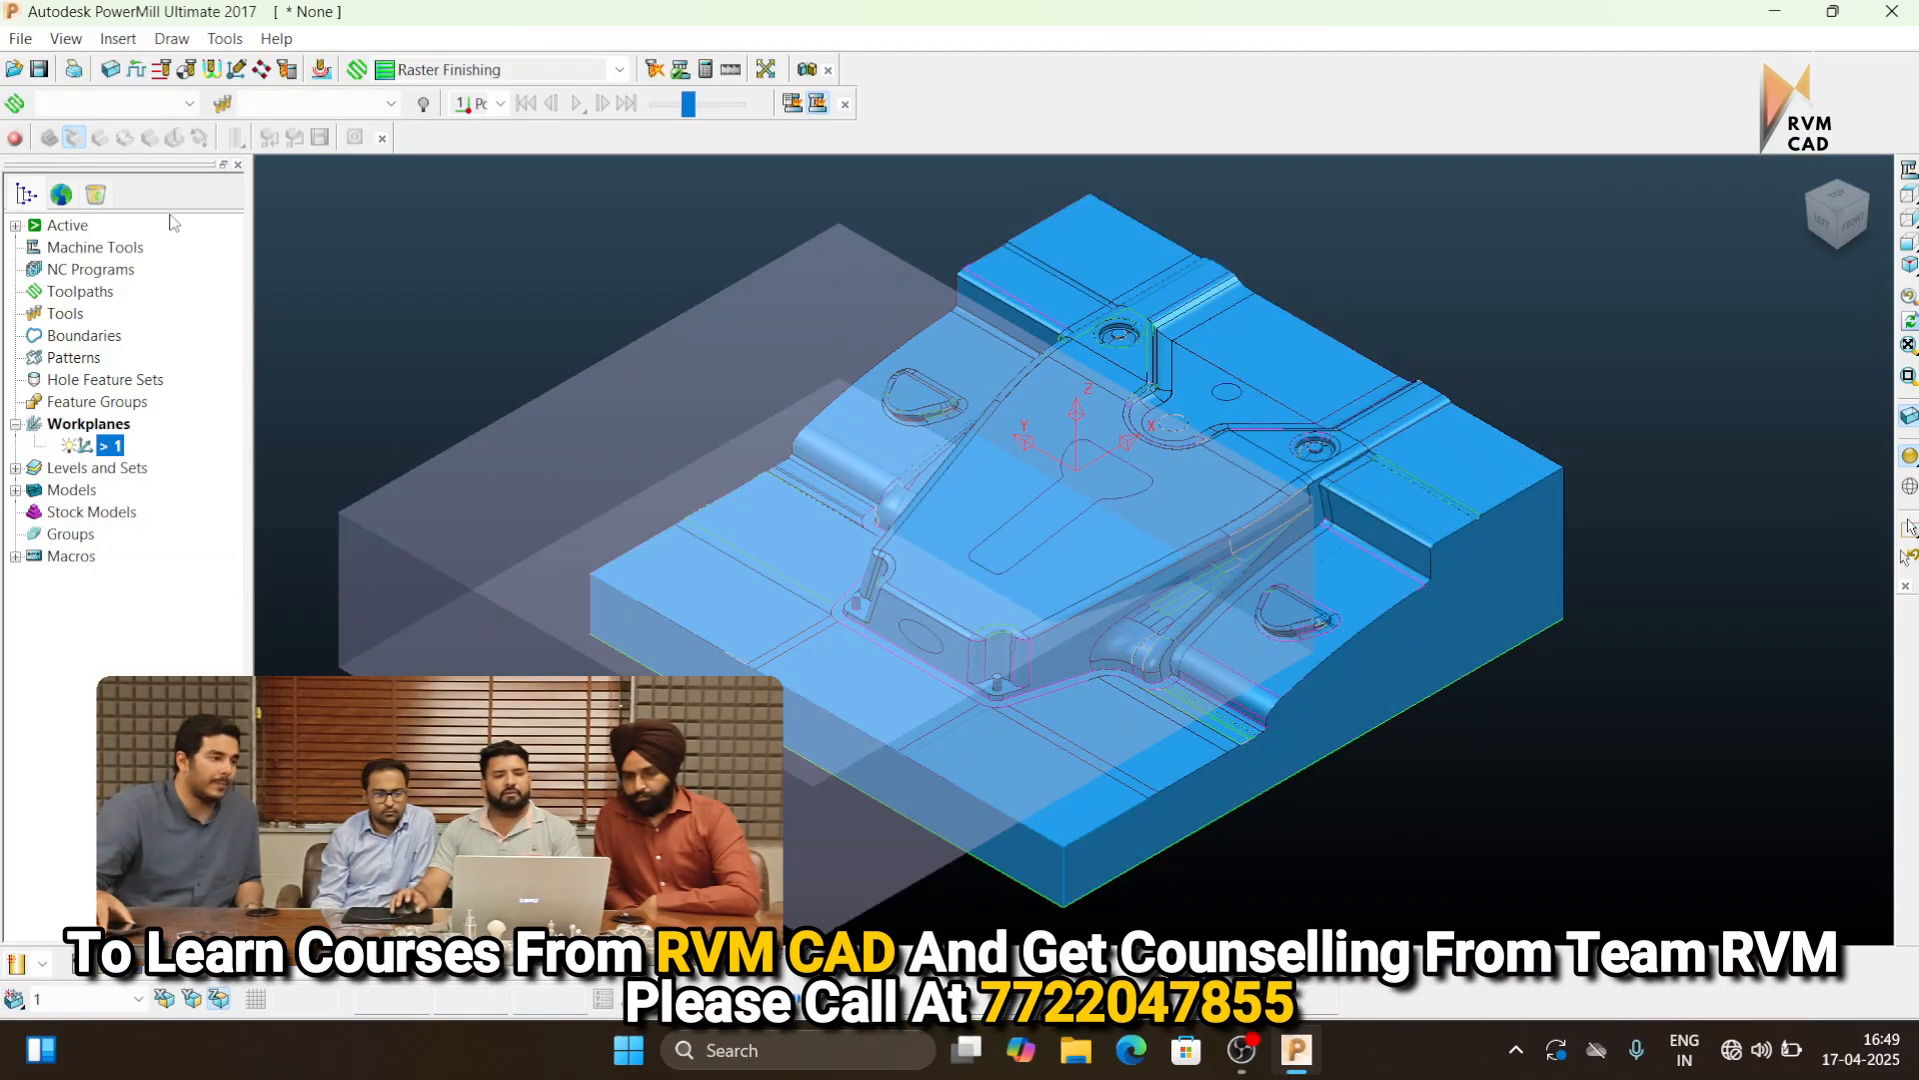
# Recalculate the block limits around the model relative to the active workplane
pyautogui.click(110, 69)
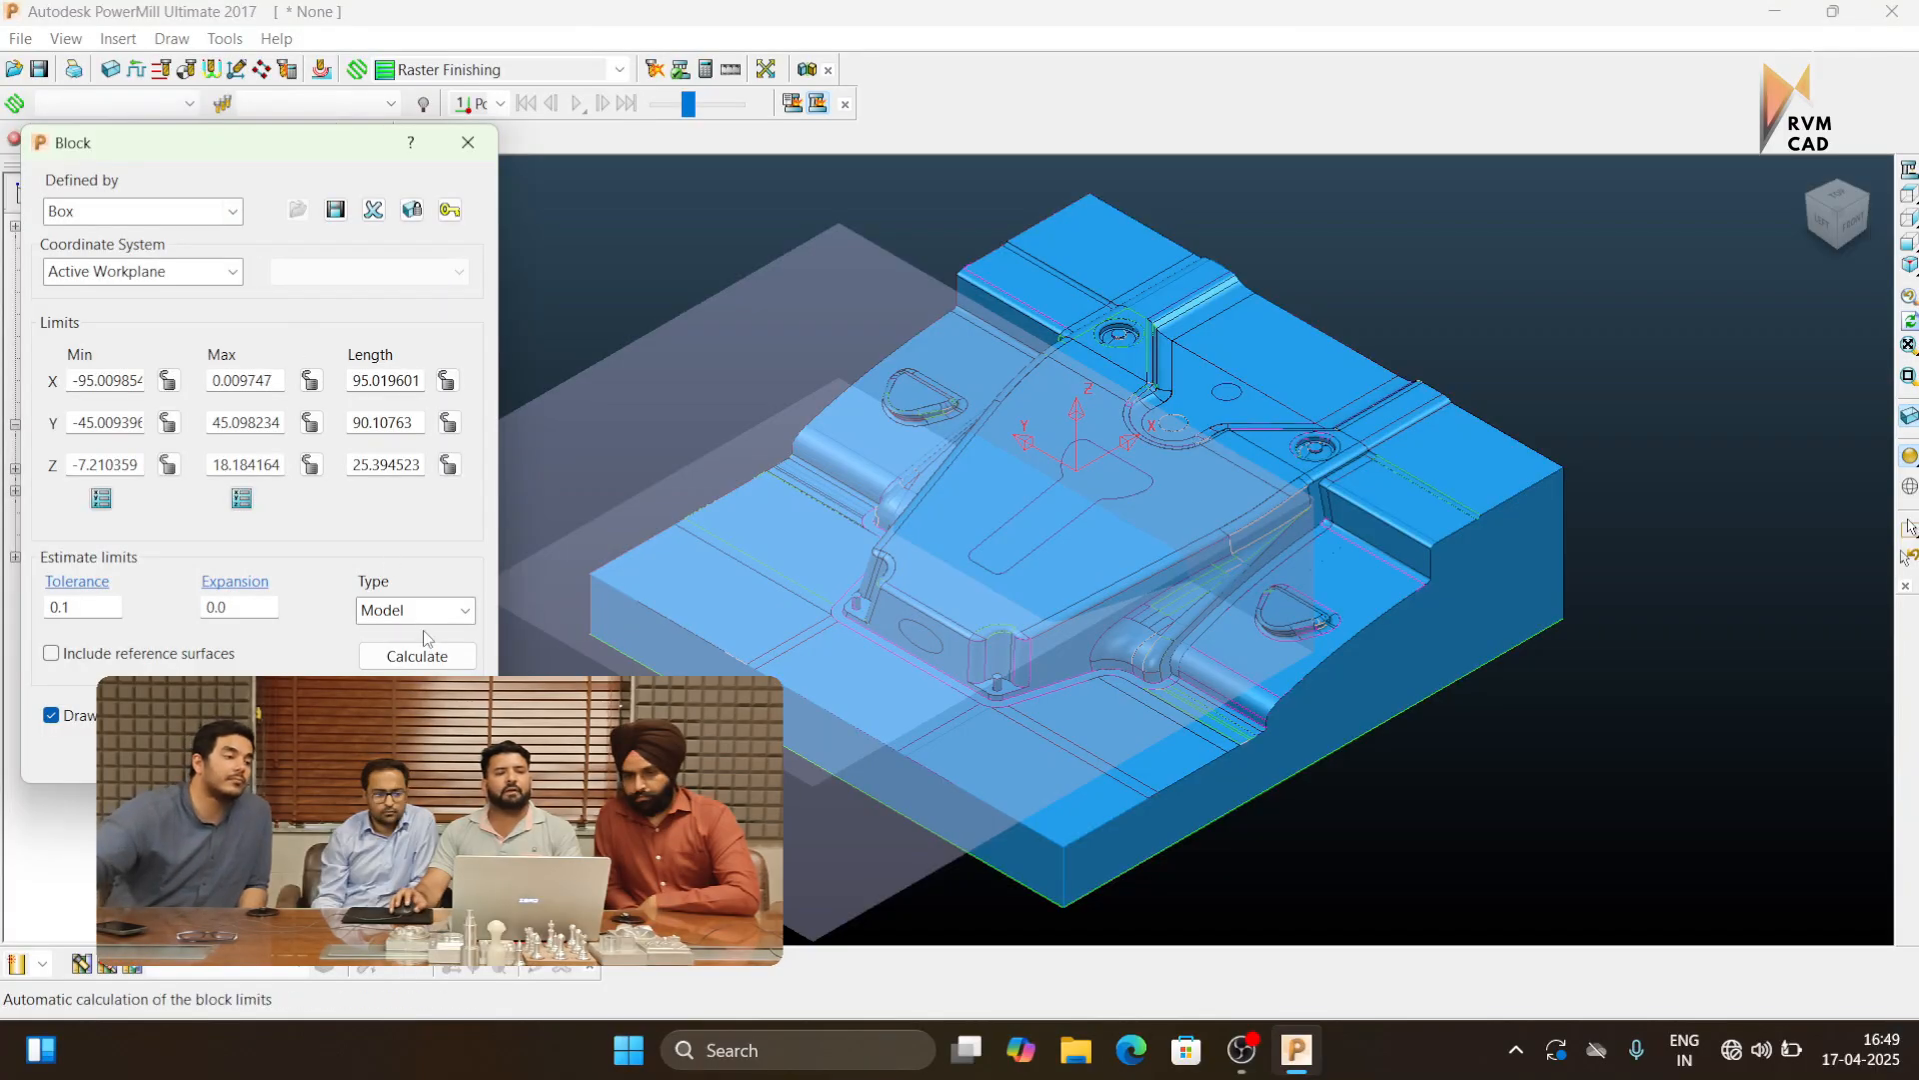
pyautogui.click(430, 658)
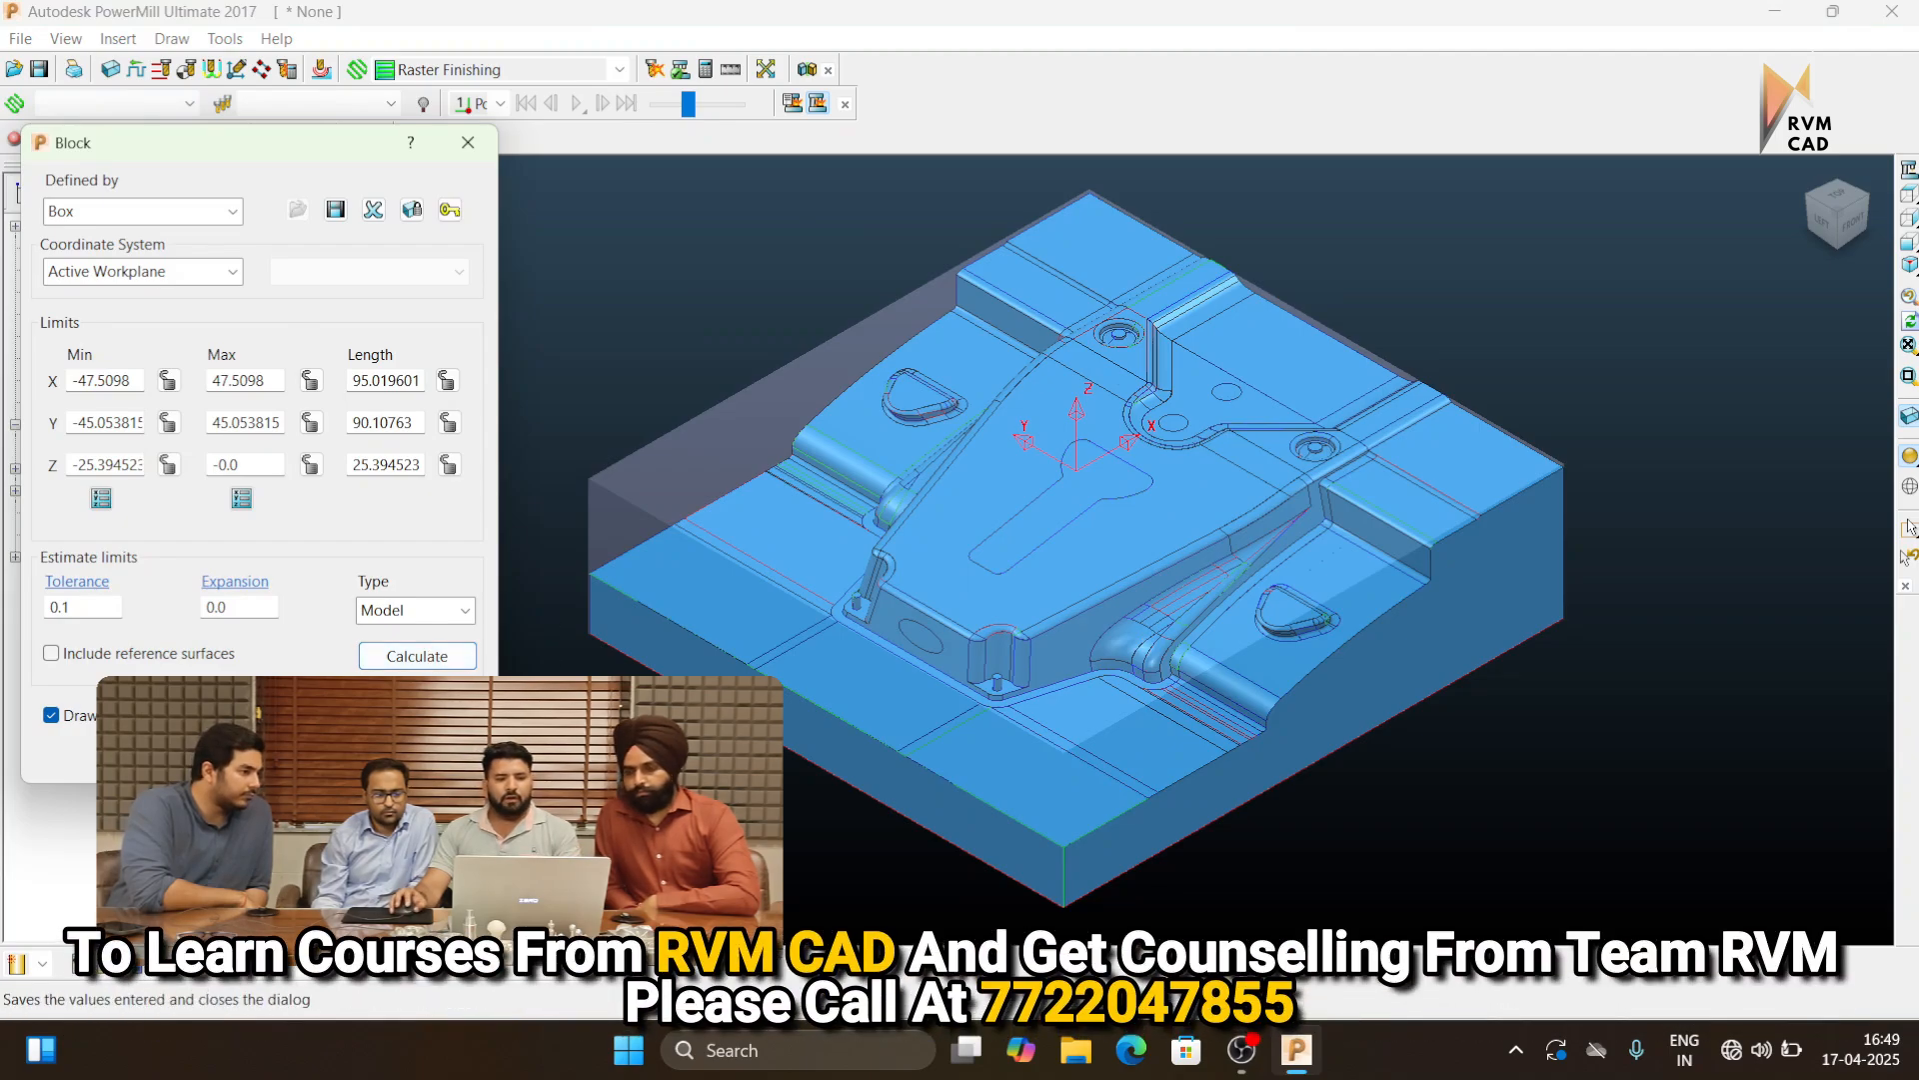
pyautogui.click(275, 752)
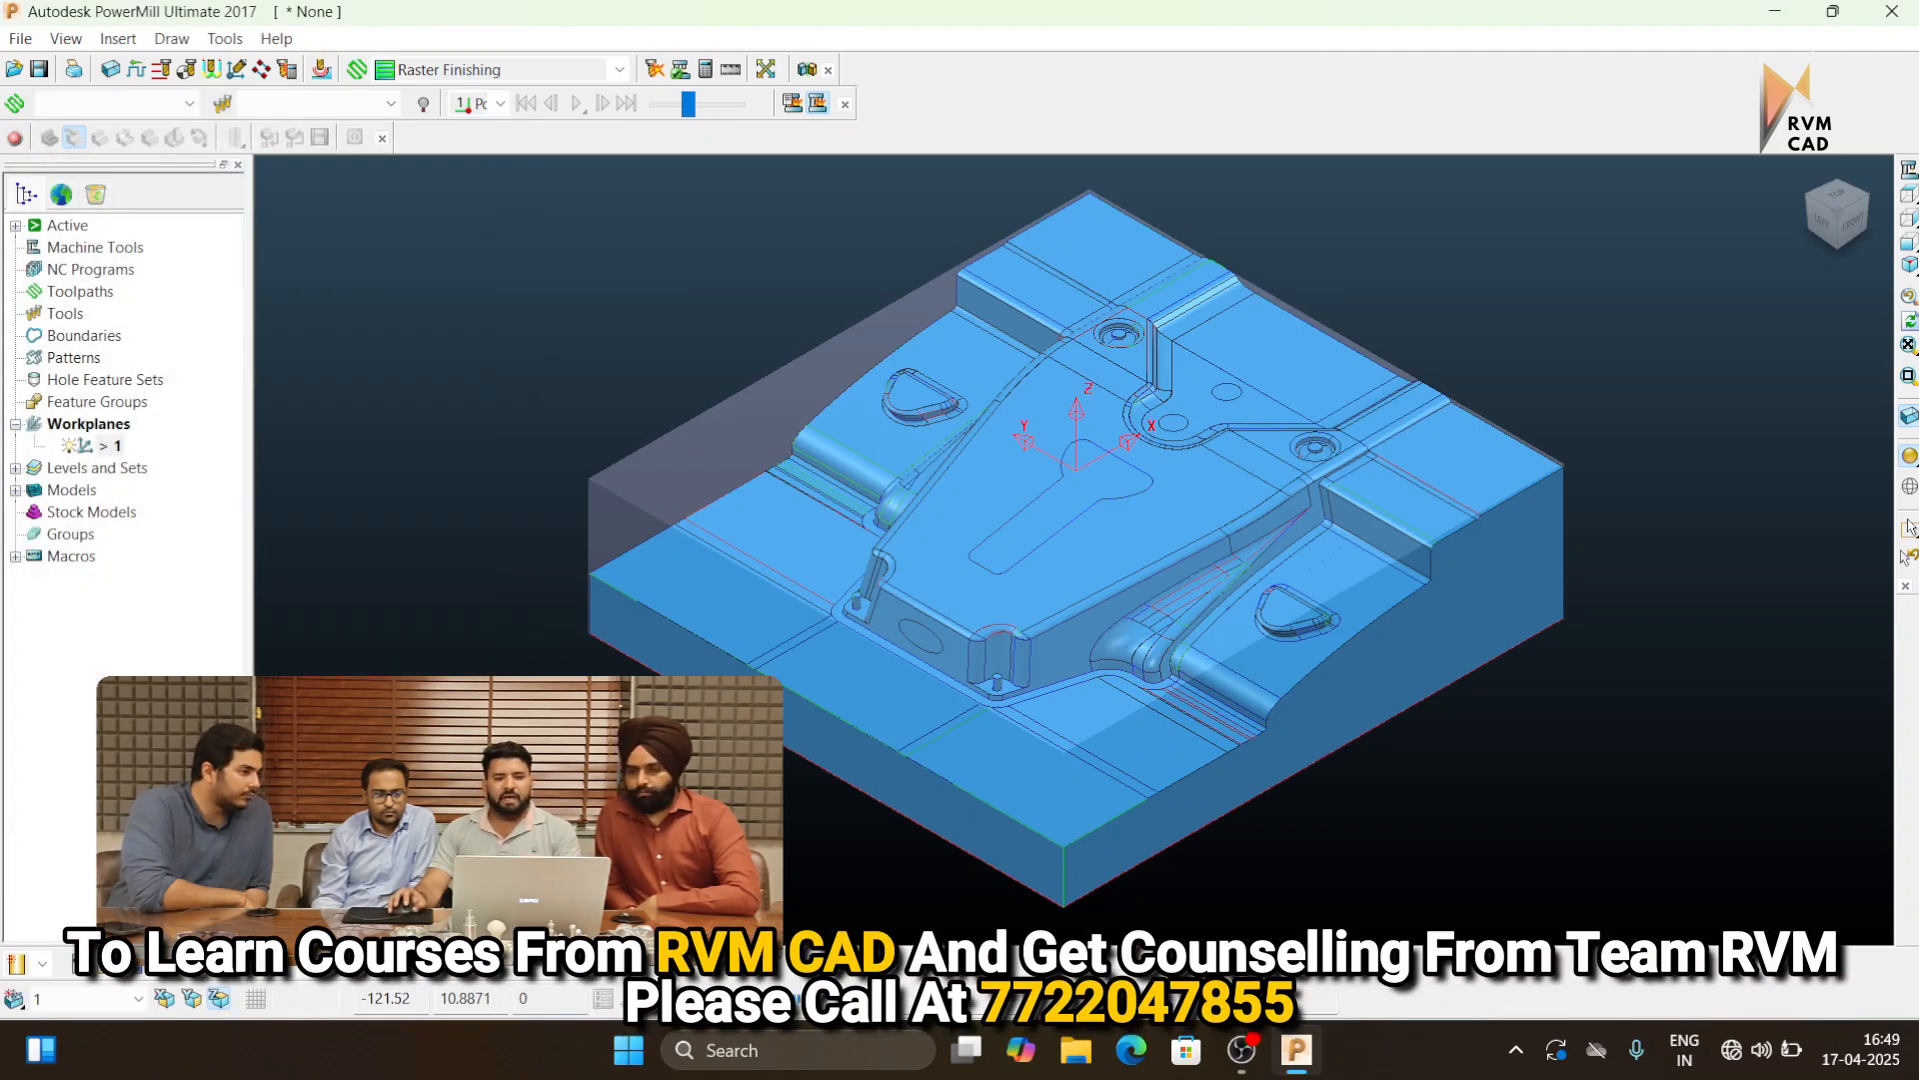
# Define the toolpath safe area on workplane 1 with a rapid clearance of 50 and a plunge clearance of 1, and calculate the heights
pyautogui.click(186, 69)
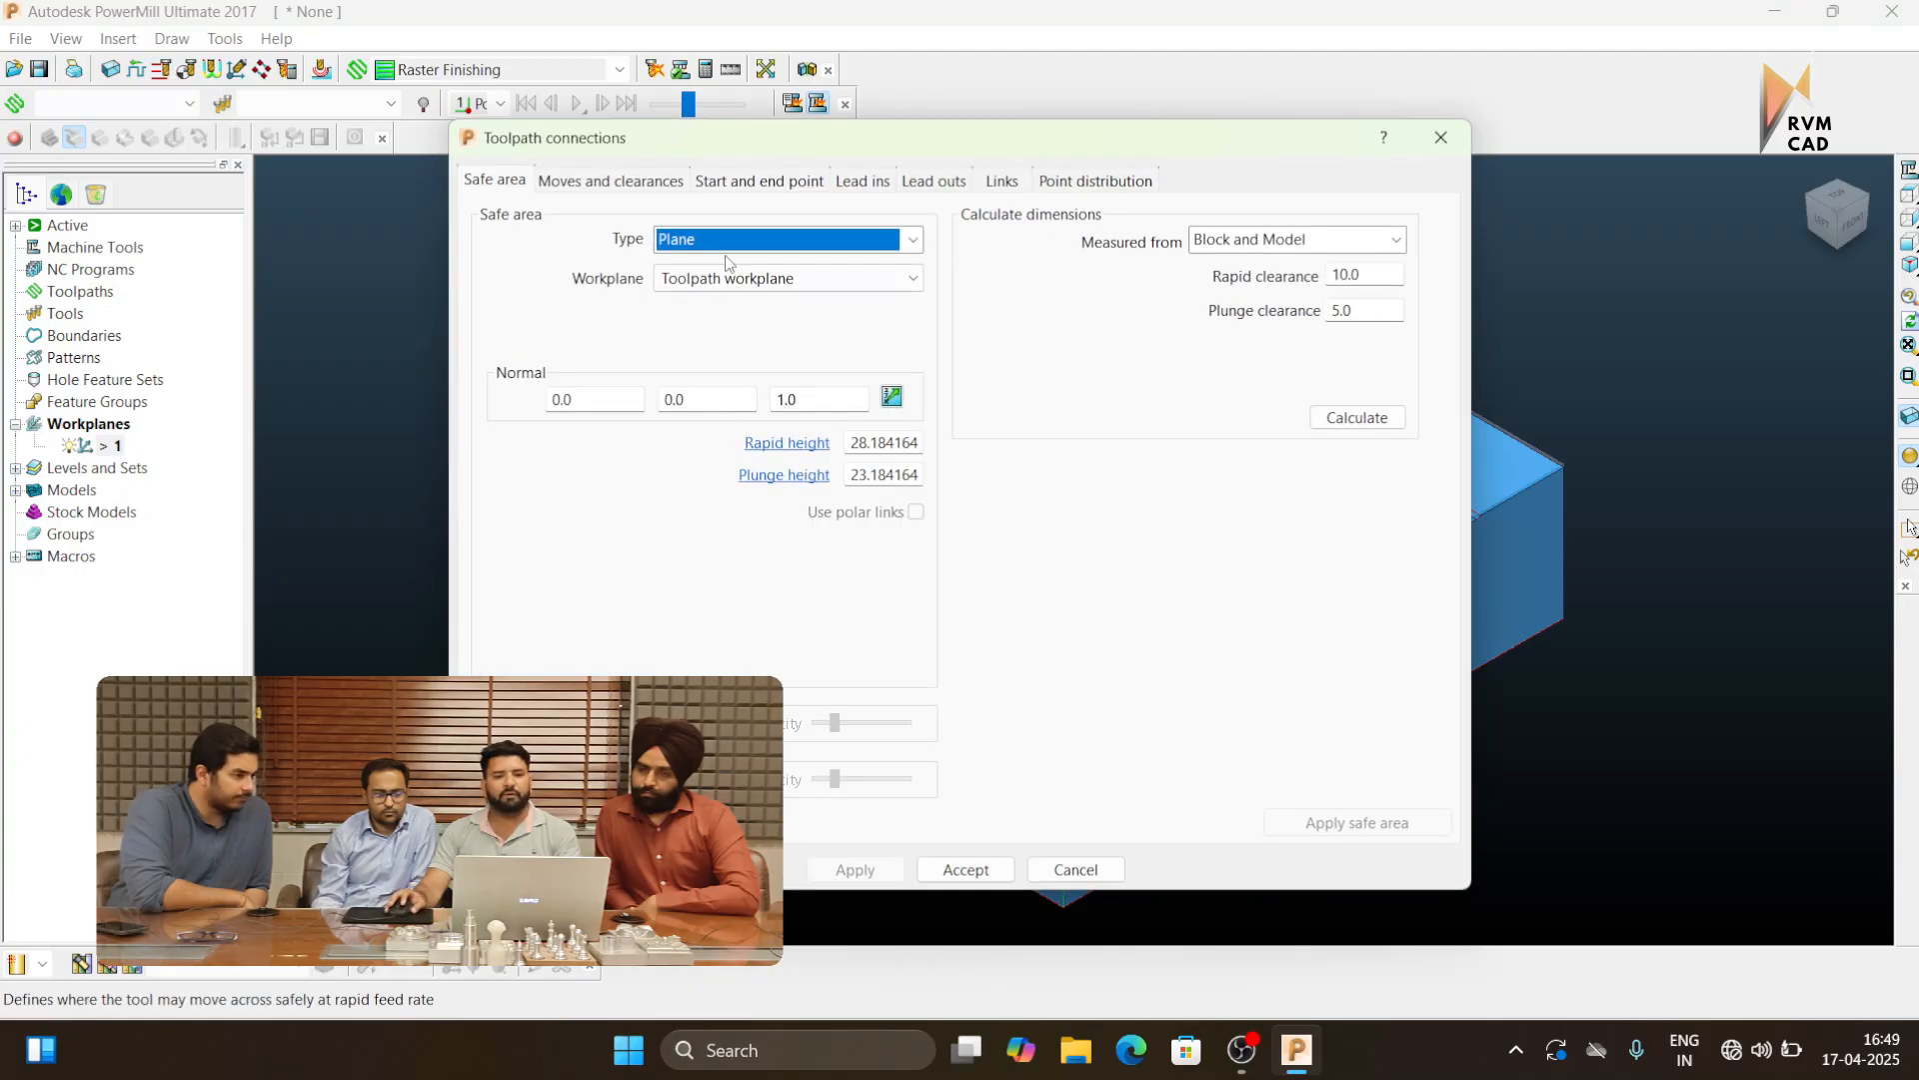
pyautogui.click(760, 283)
pyautogui.click(779, 303)
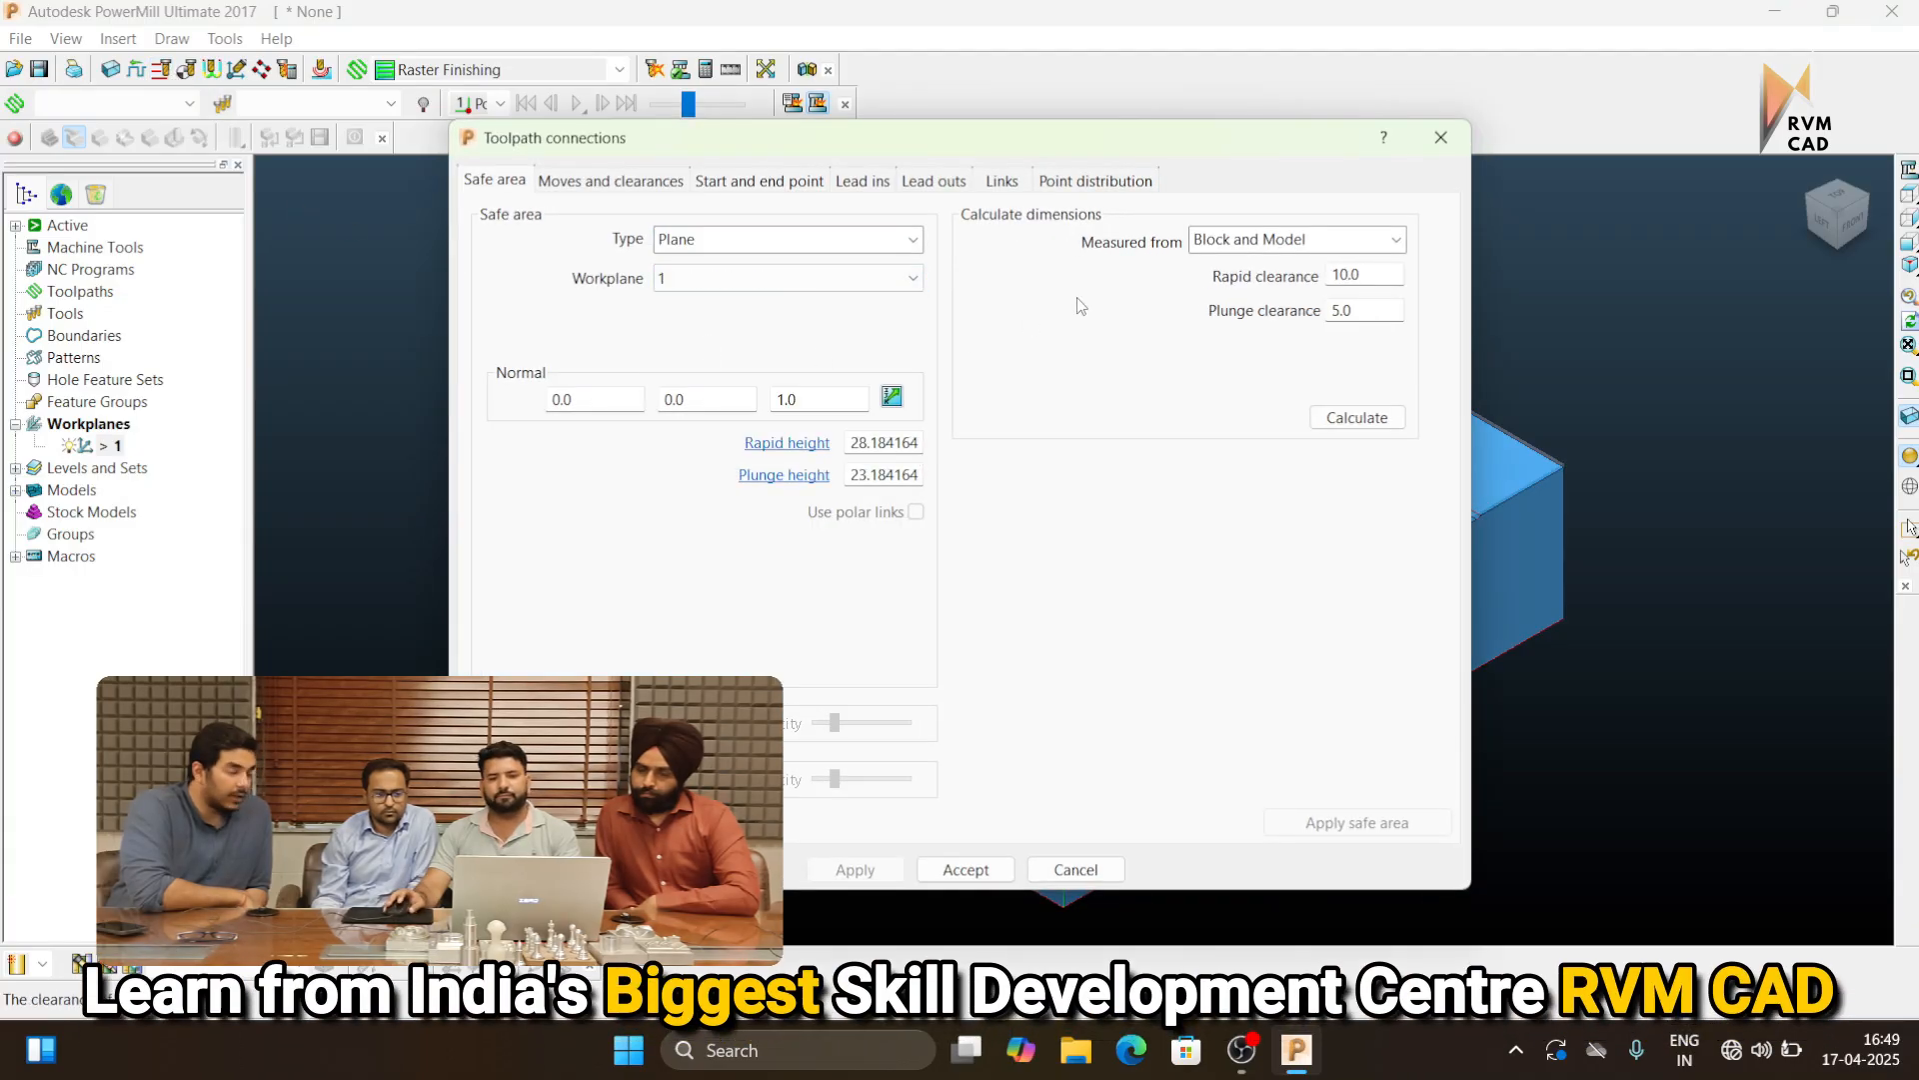
pyautogui.doubleClick(1352, 274)
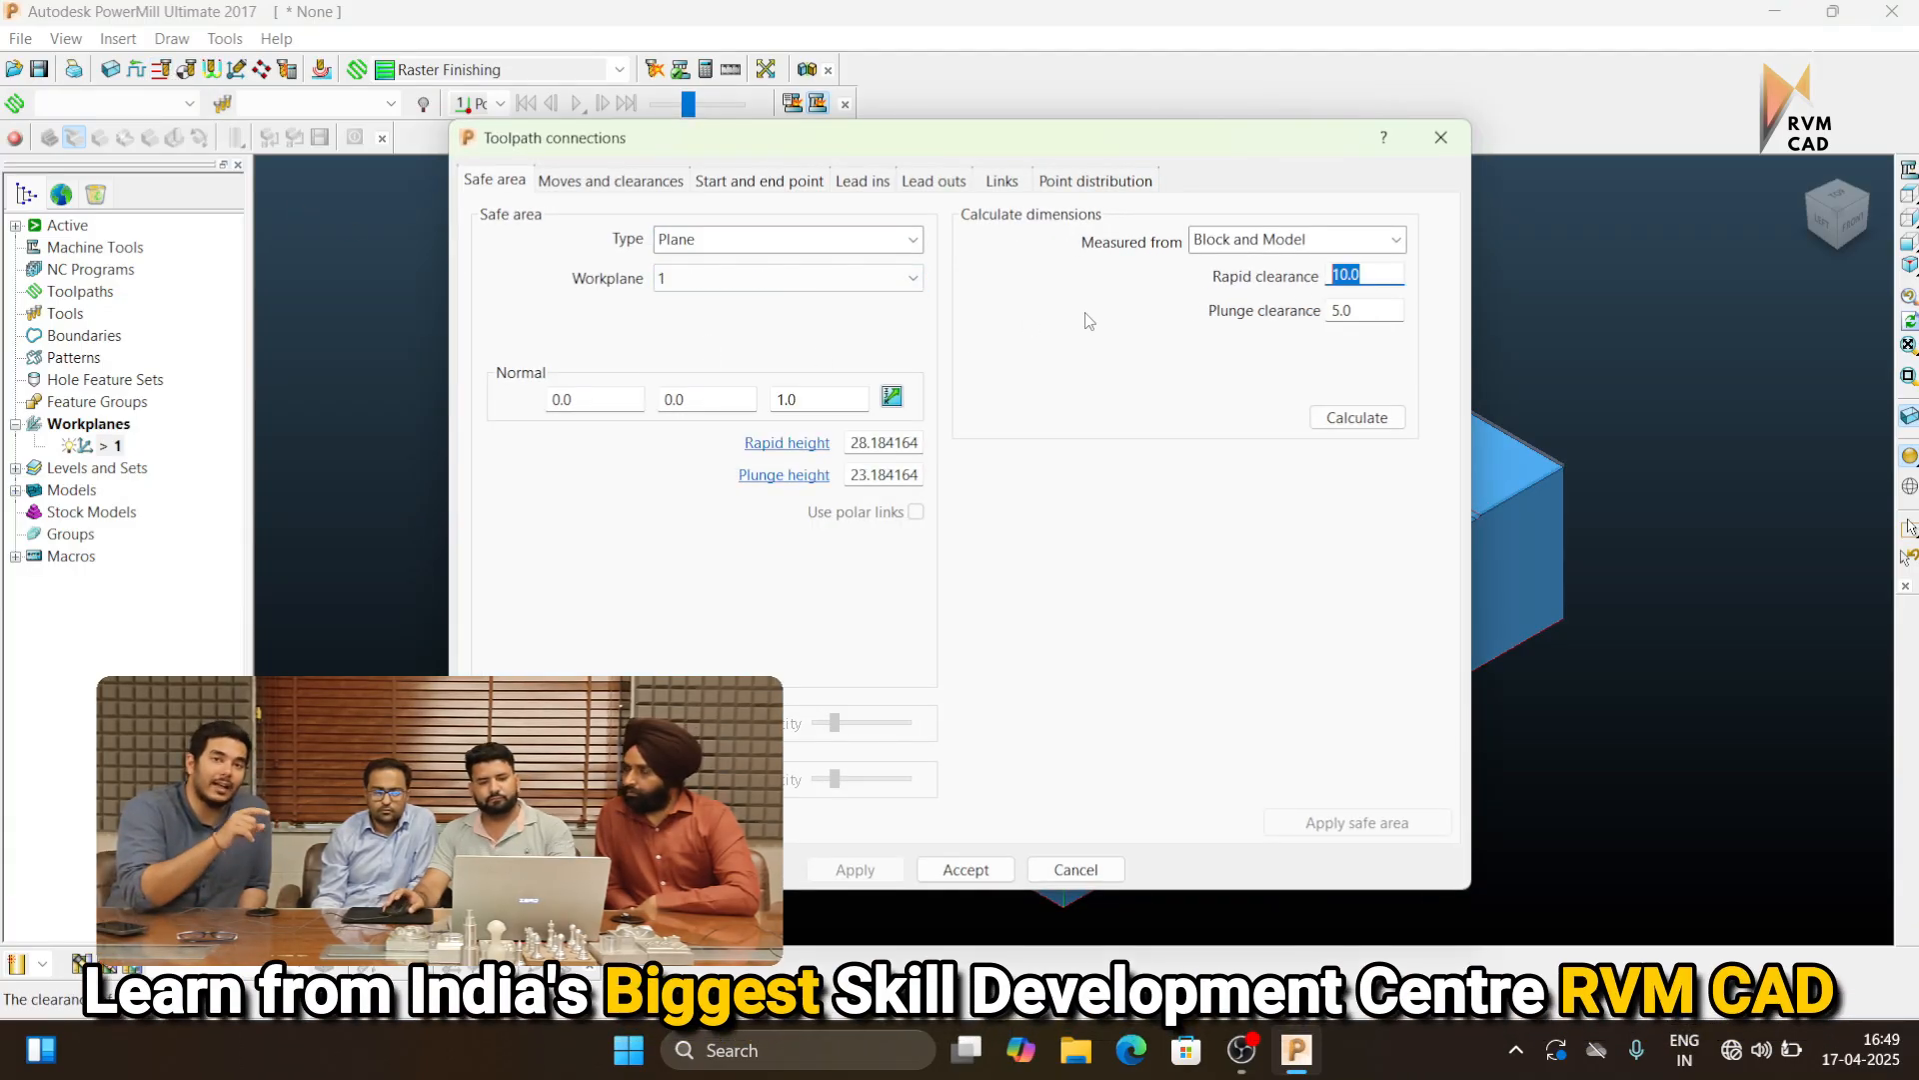
pyautogui.write('50')
pyautogui.doubleClick(1345, 311)
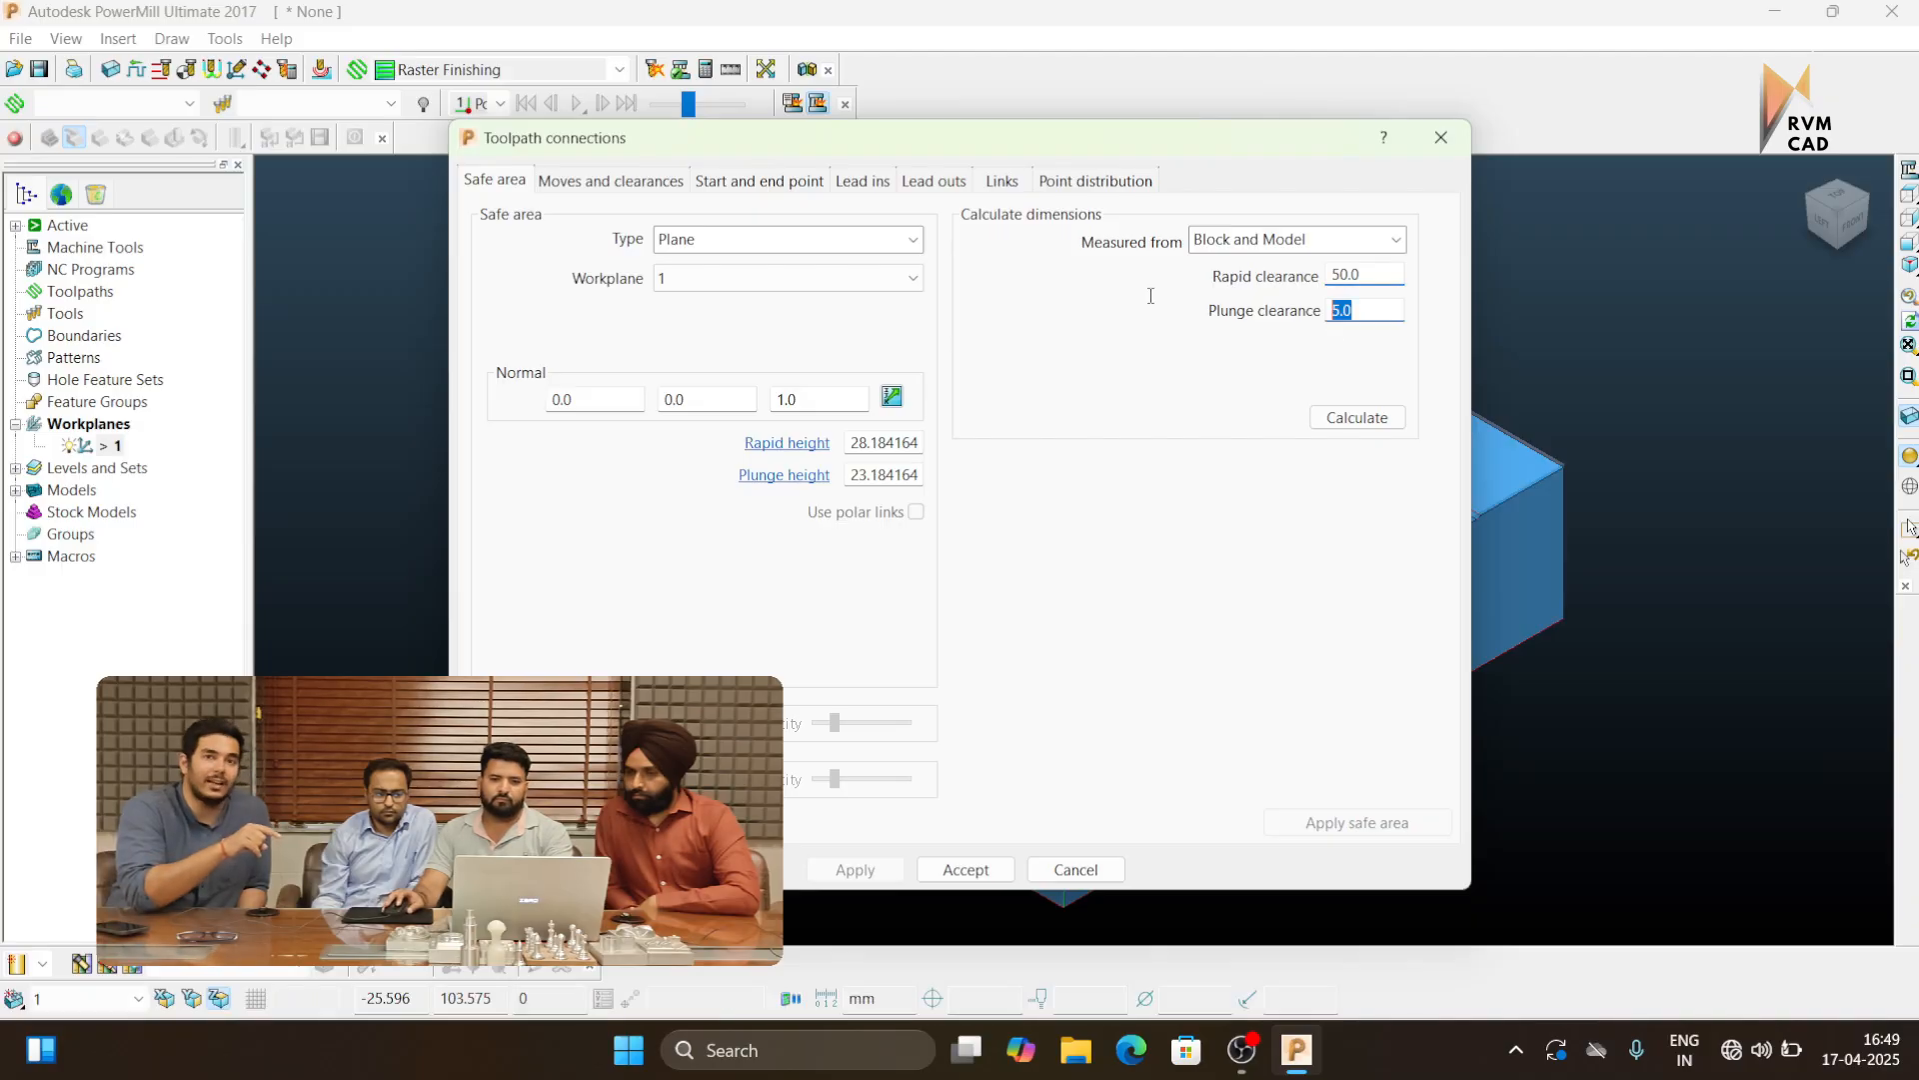
pyautogui.write('1.0')
pyautogui.click(1355, 418)
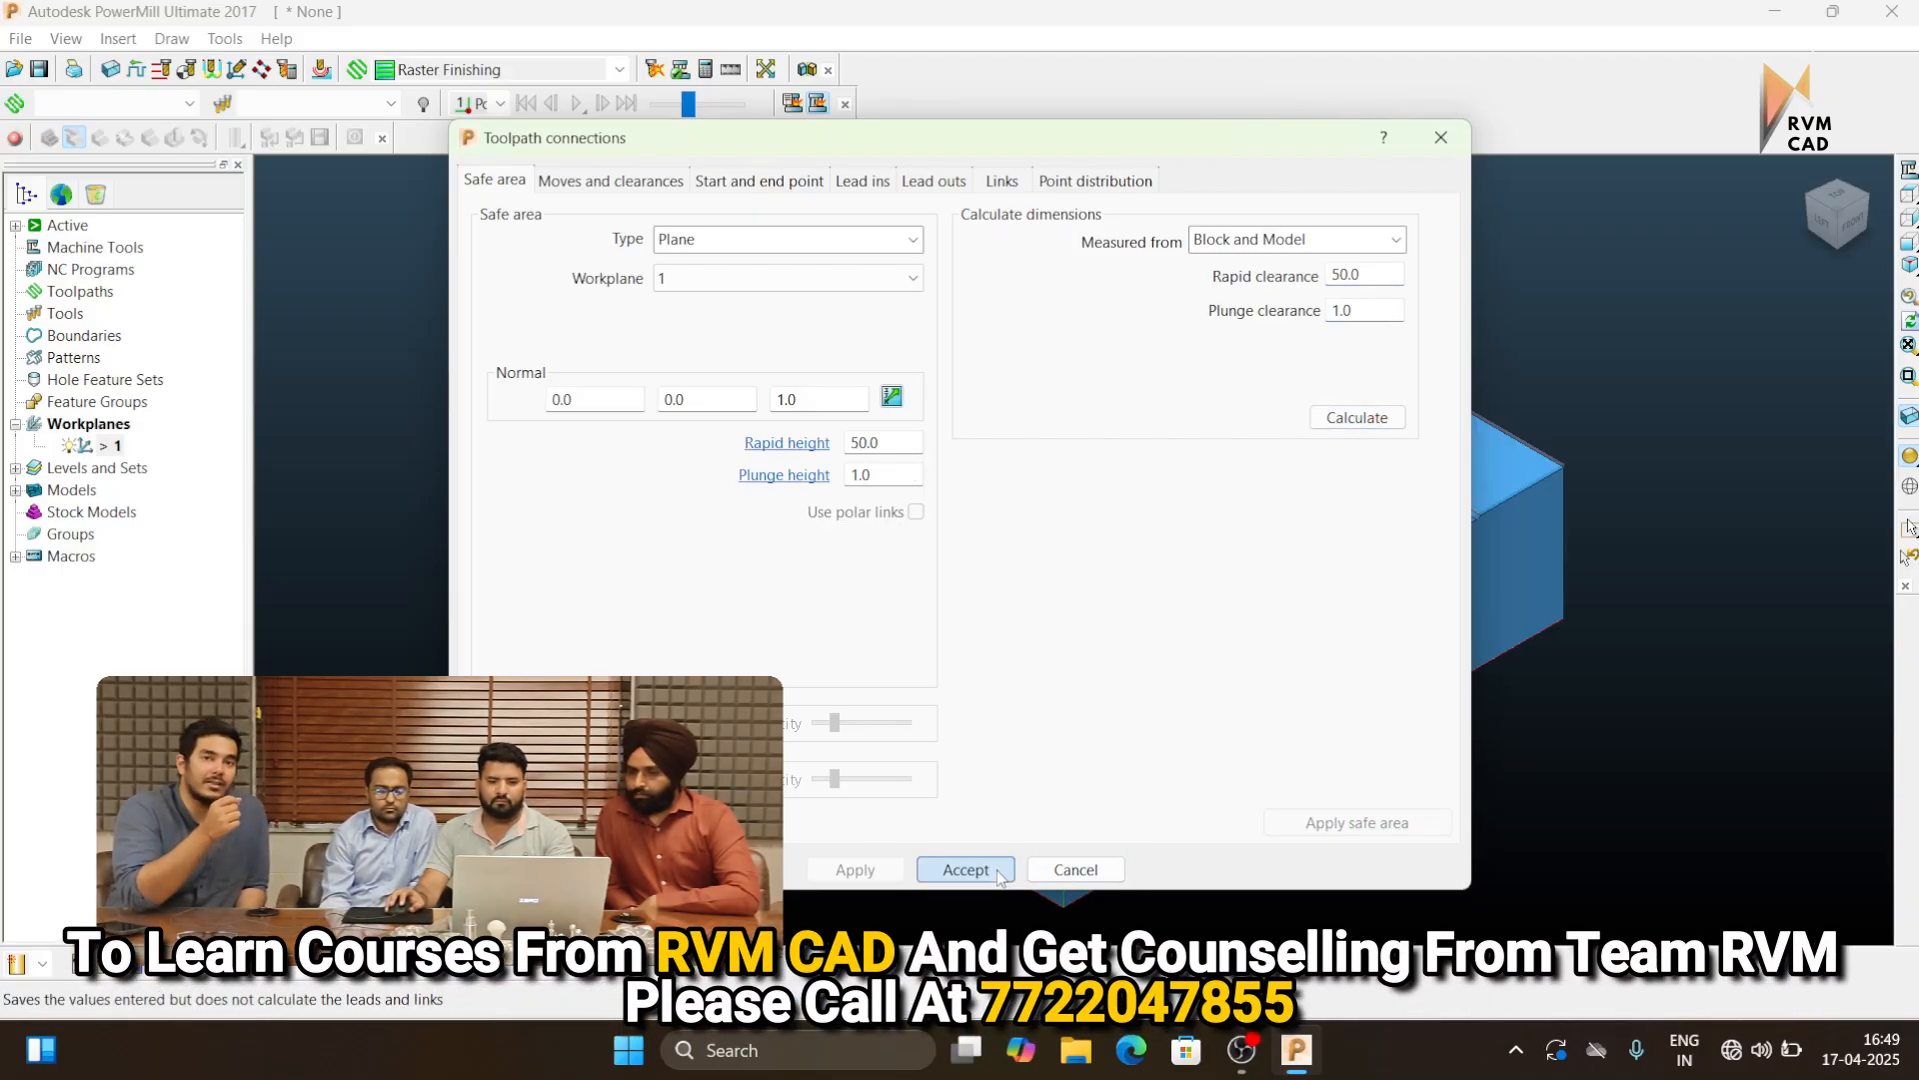
pyautogui.click(966, 868)
pyautogui.click(1027, 771)
pyautogui.click(1676, 793)
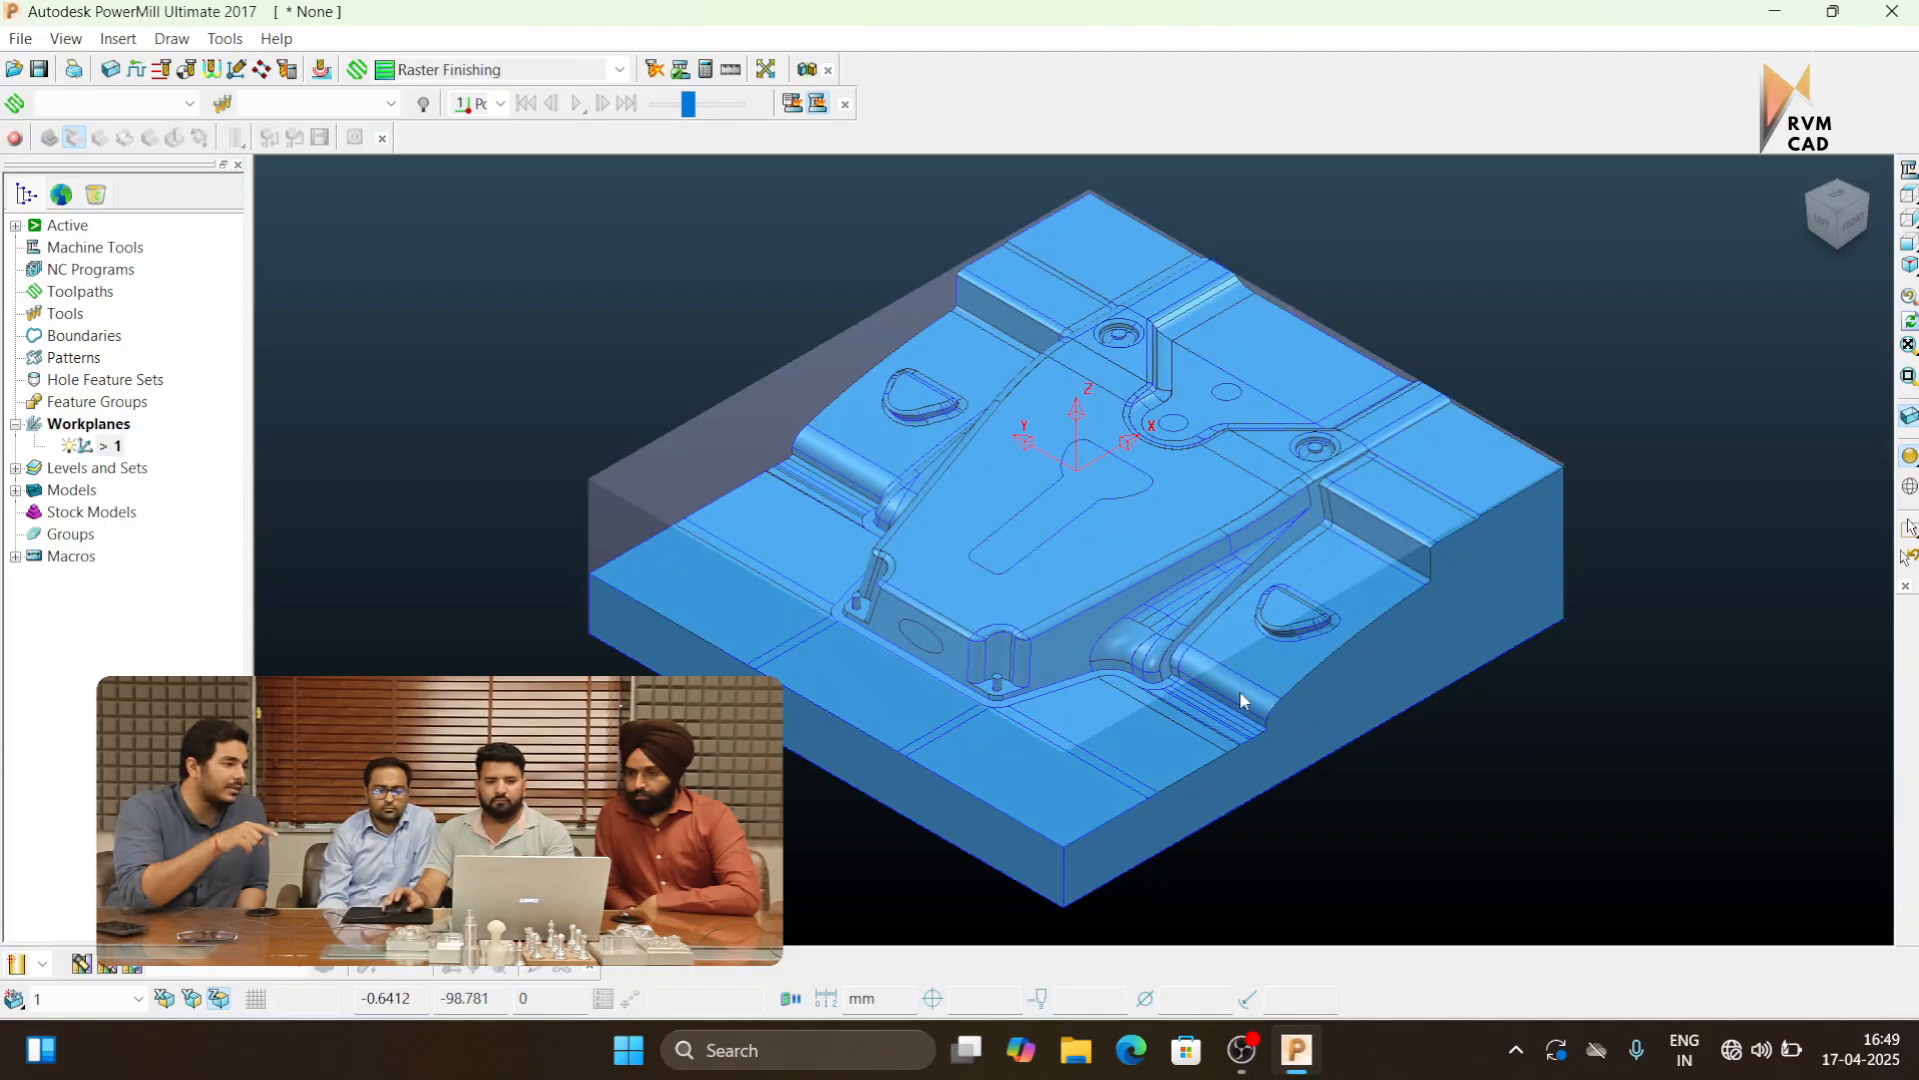
# Create a block boundary from the box with the private boundary option turned off
pyautogui.rightClick(84, 336)
pyautogui.moveTo(348, 515)
pyautogui.click(440, 505)
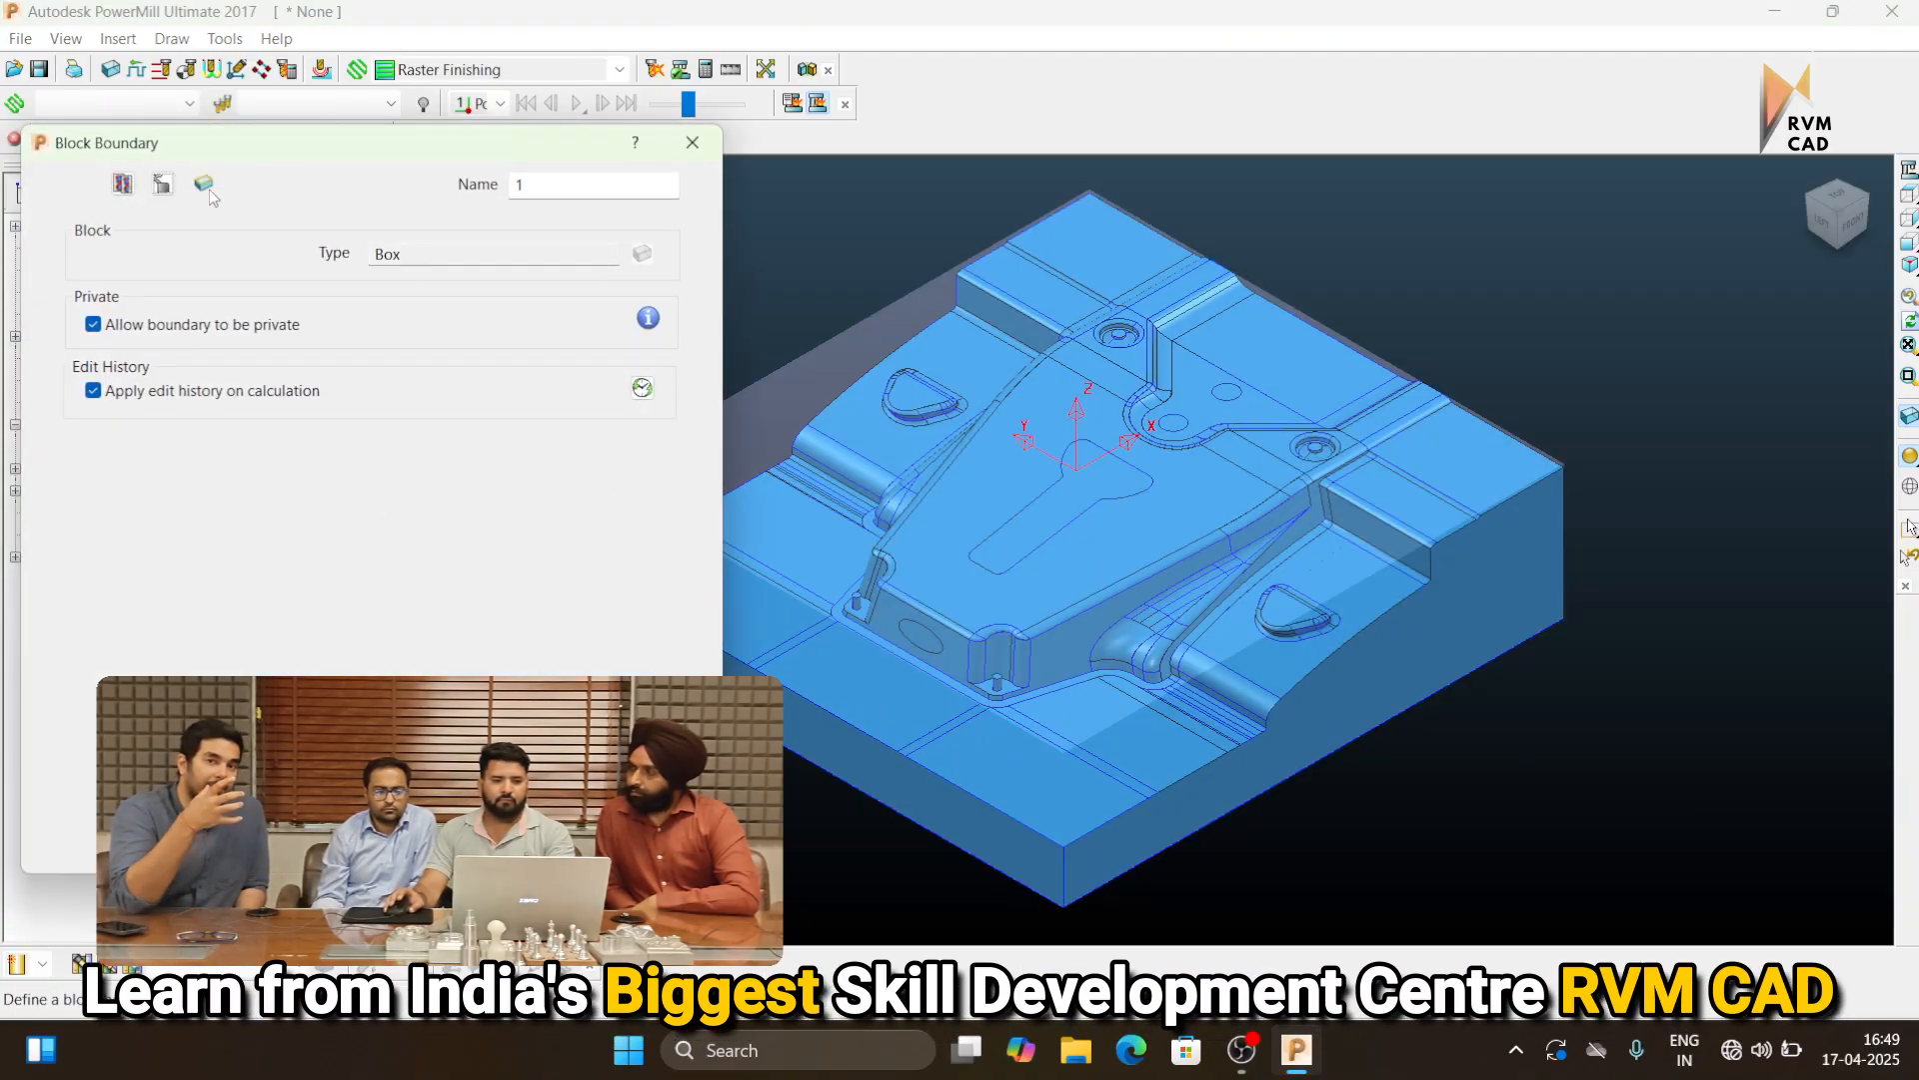
pyautogui.click(172, 331)
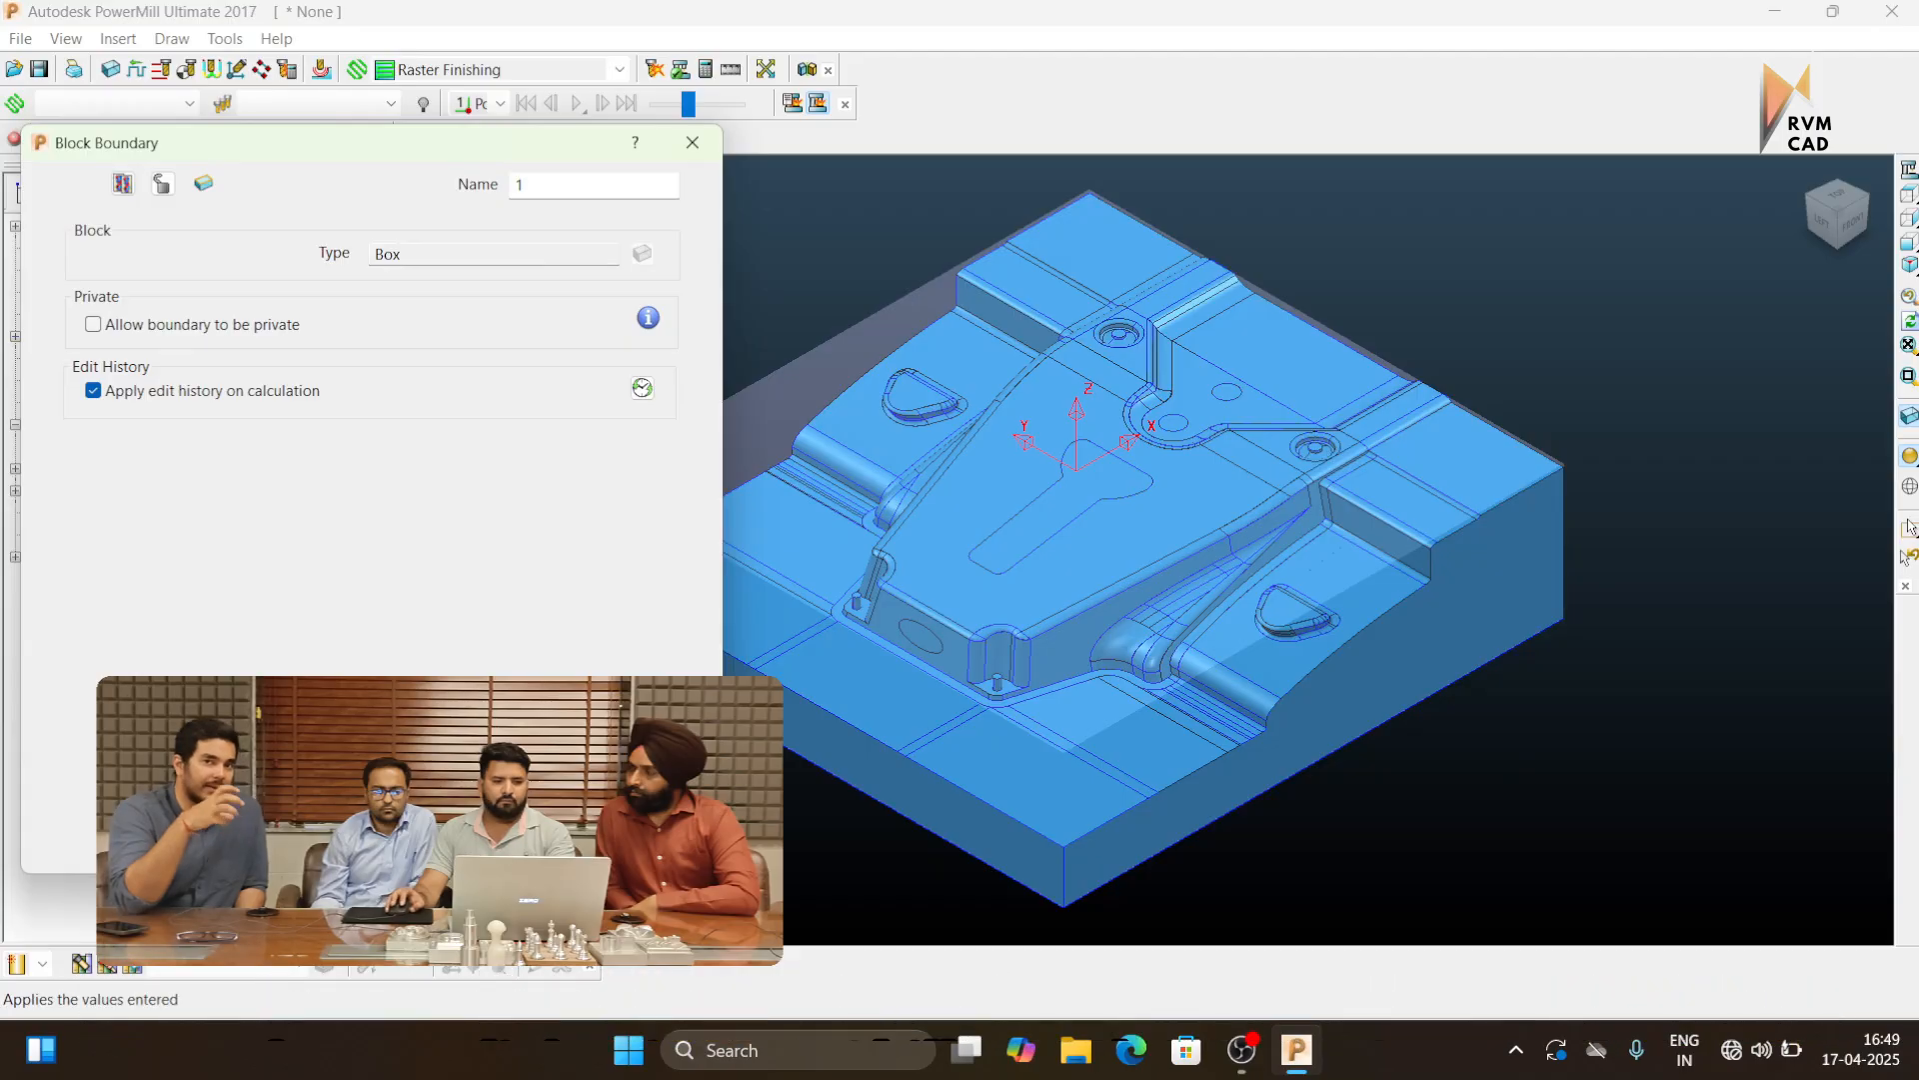
pyautogui.click(165, 840)
pyautogui.click(372, 840)
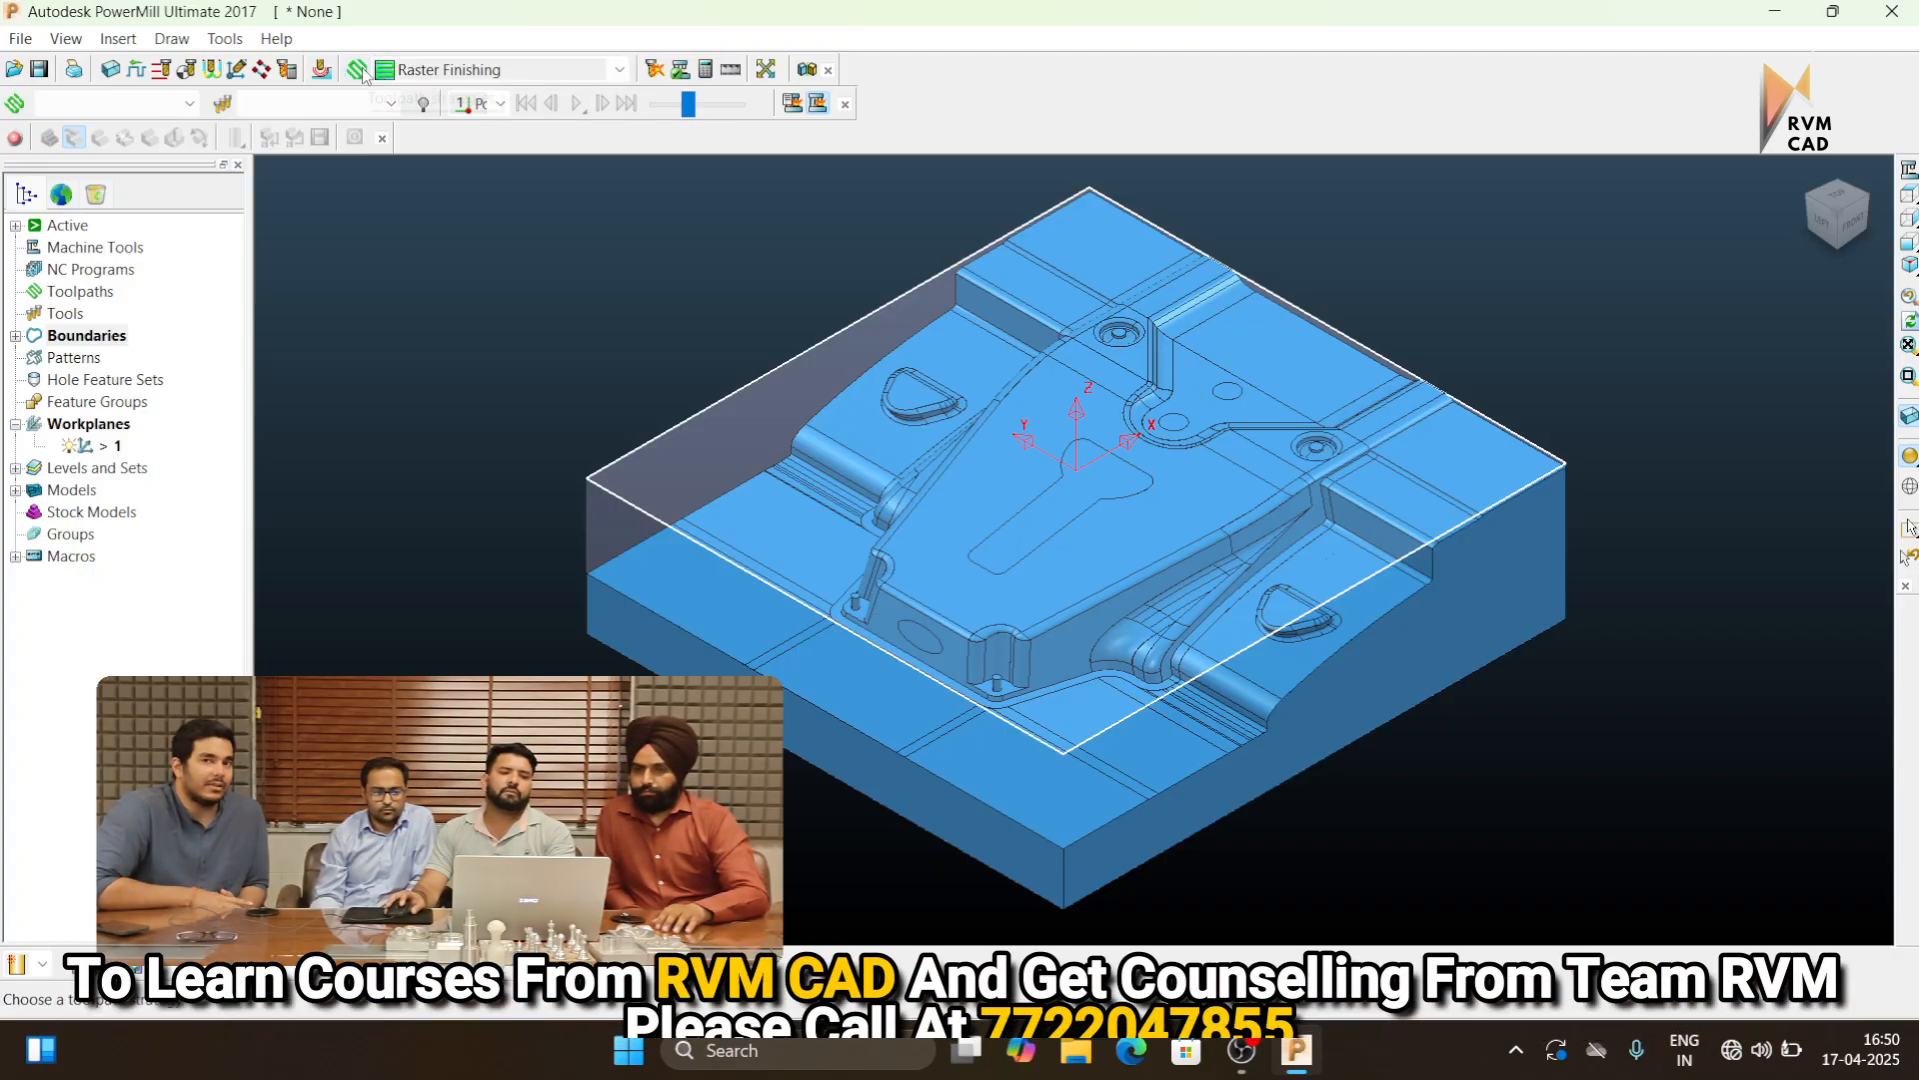
# Start a Model Area Clearance toolpath and create a tip radiused tool for it
pyautogui.click(620, 70)
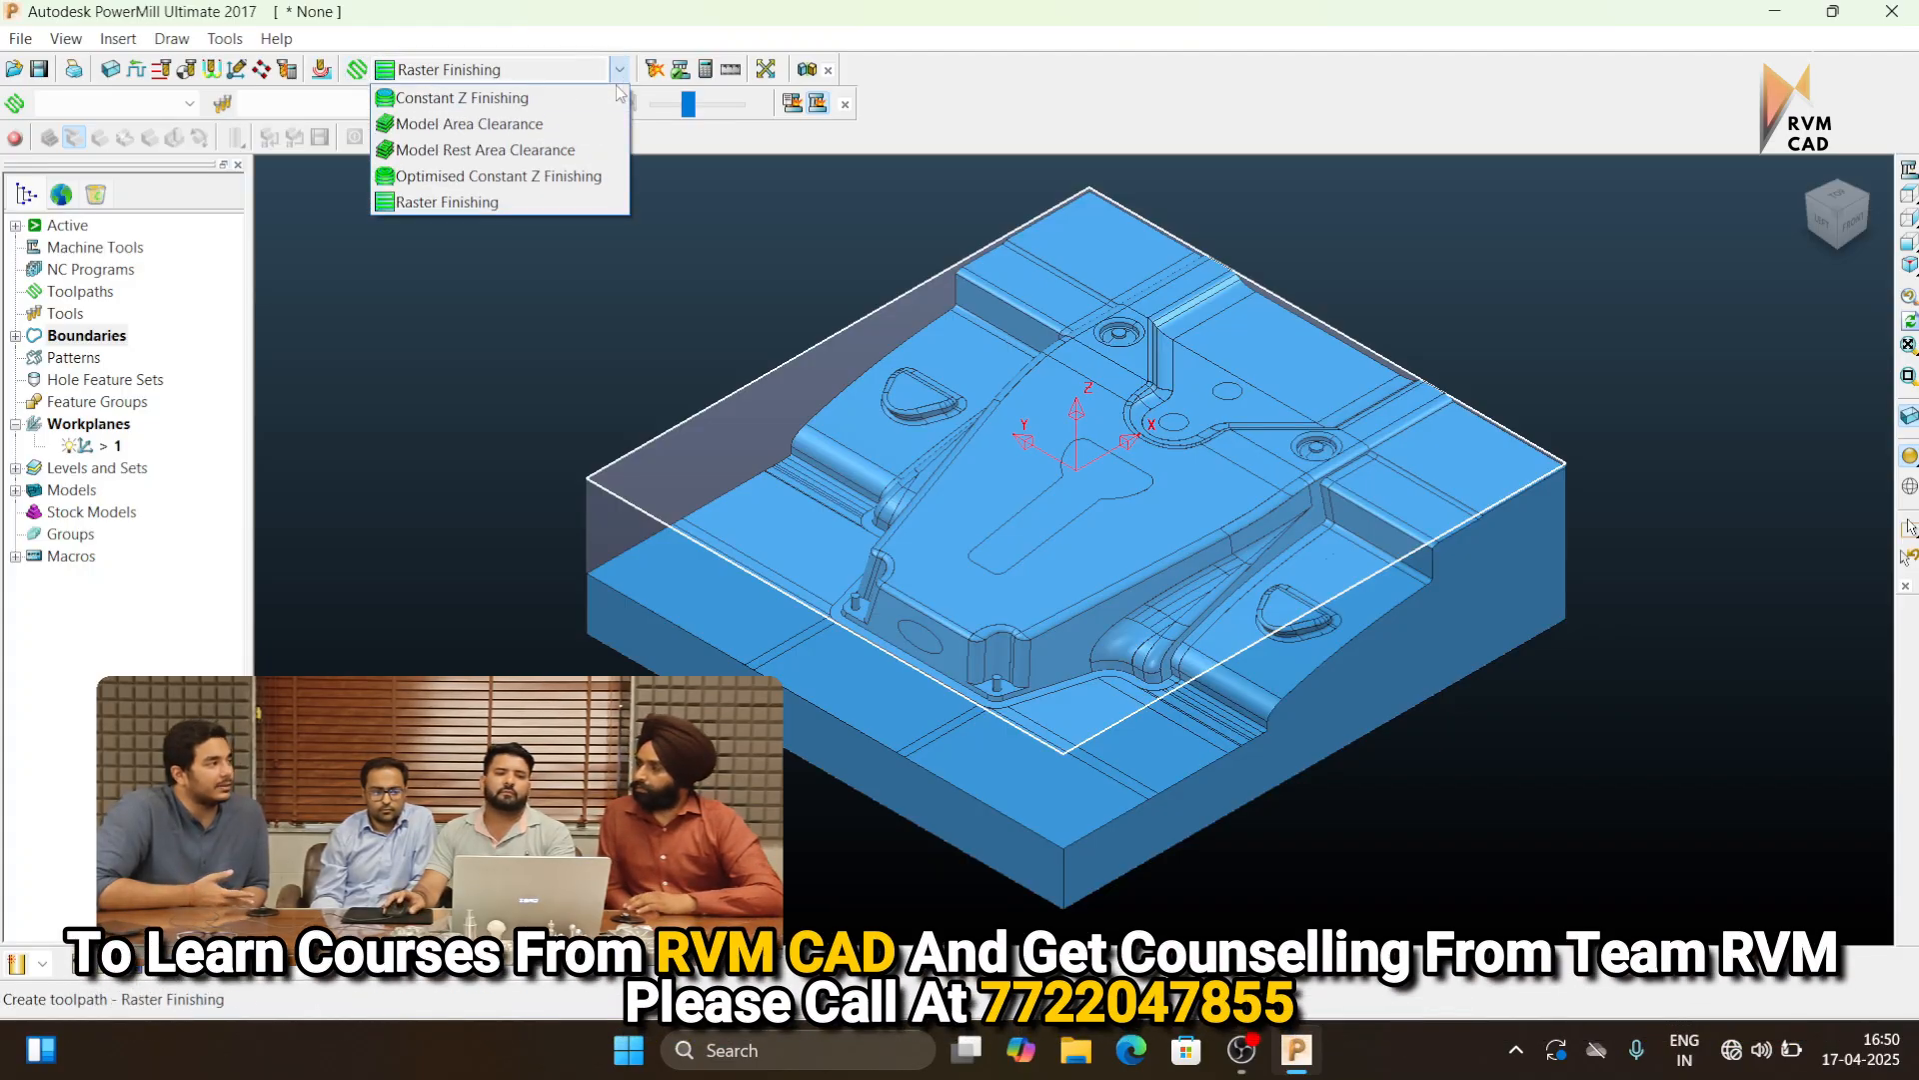
pyautogui.click(538, 122)
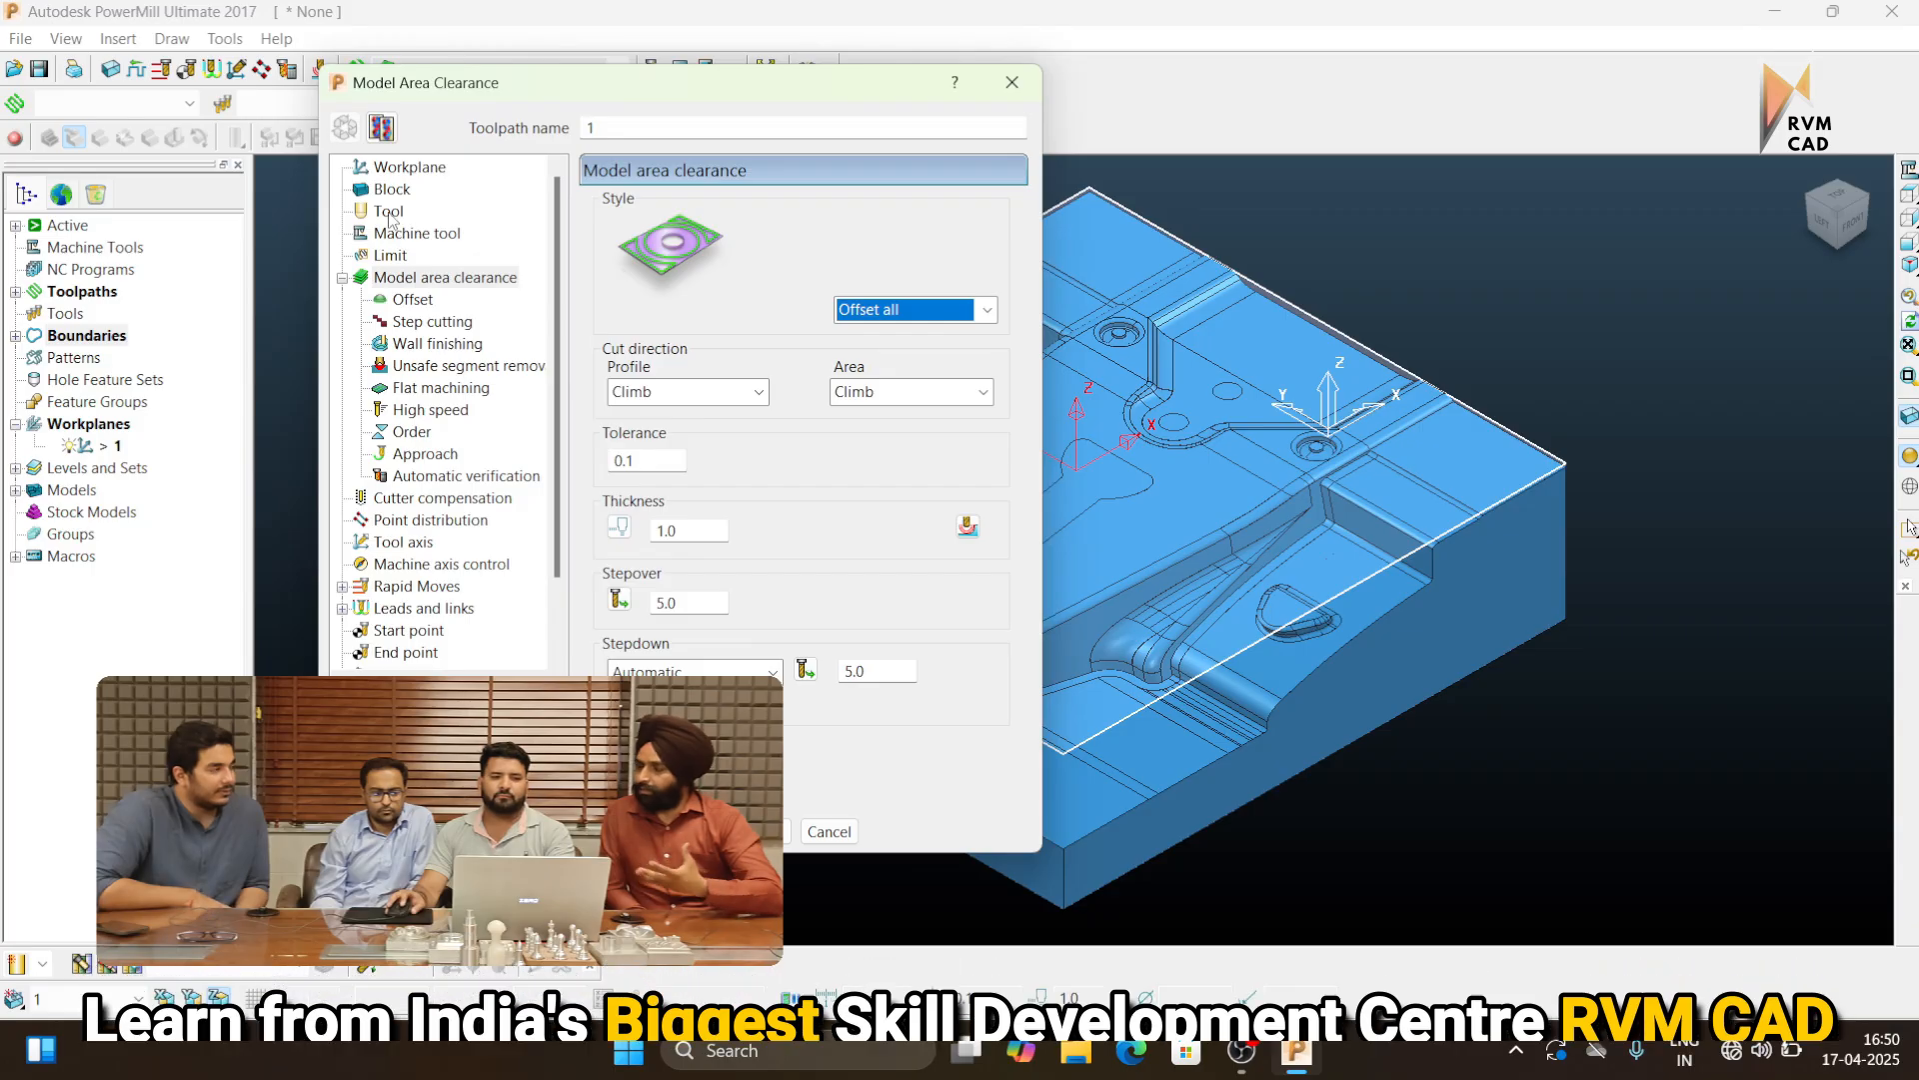
pyautogui.click(388, 212)
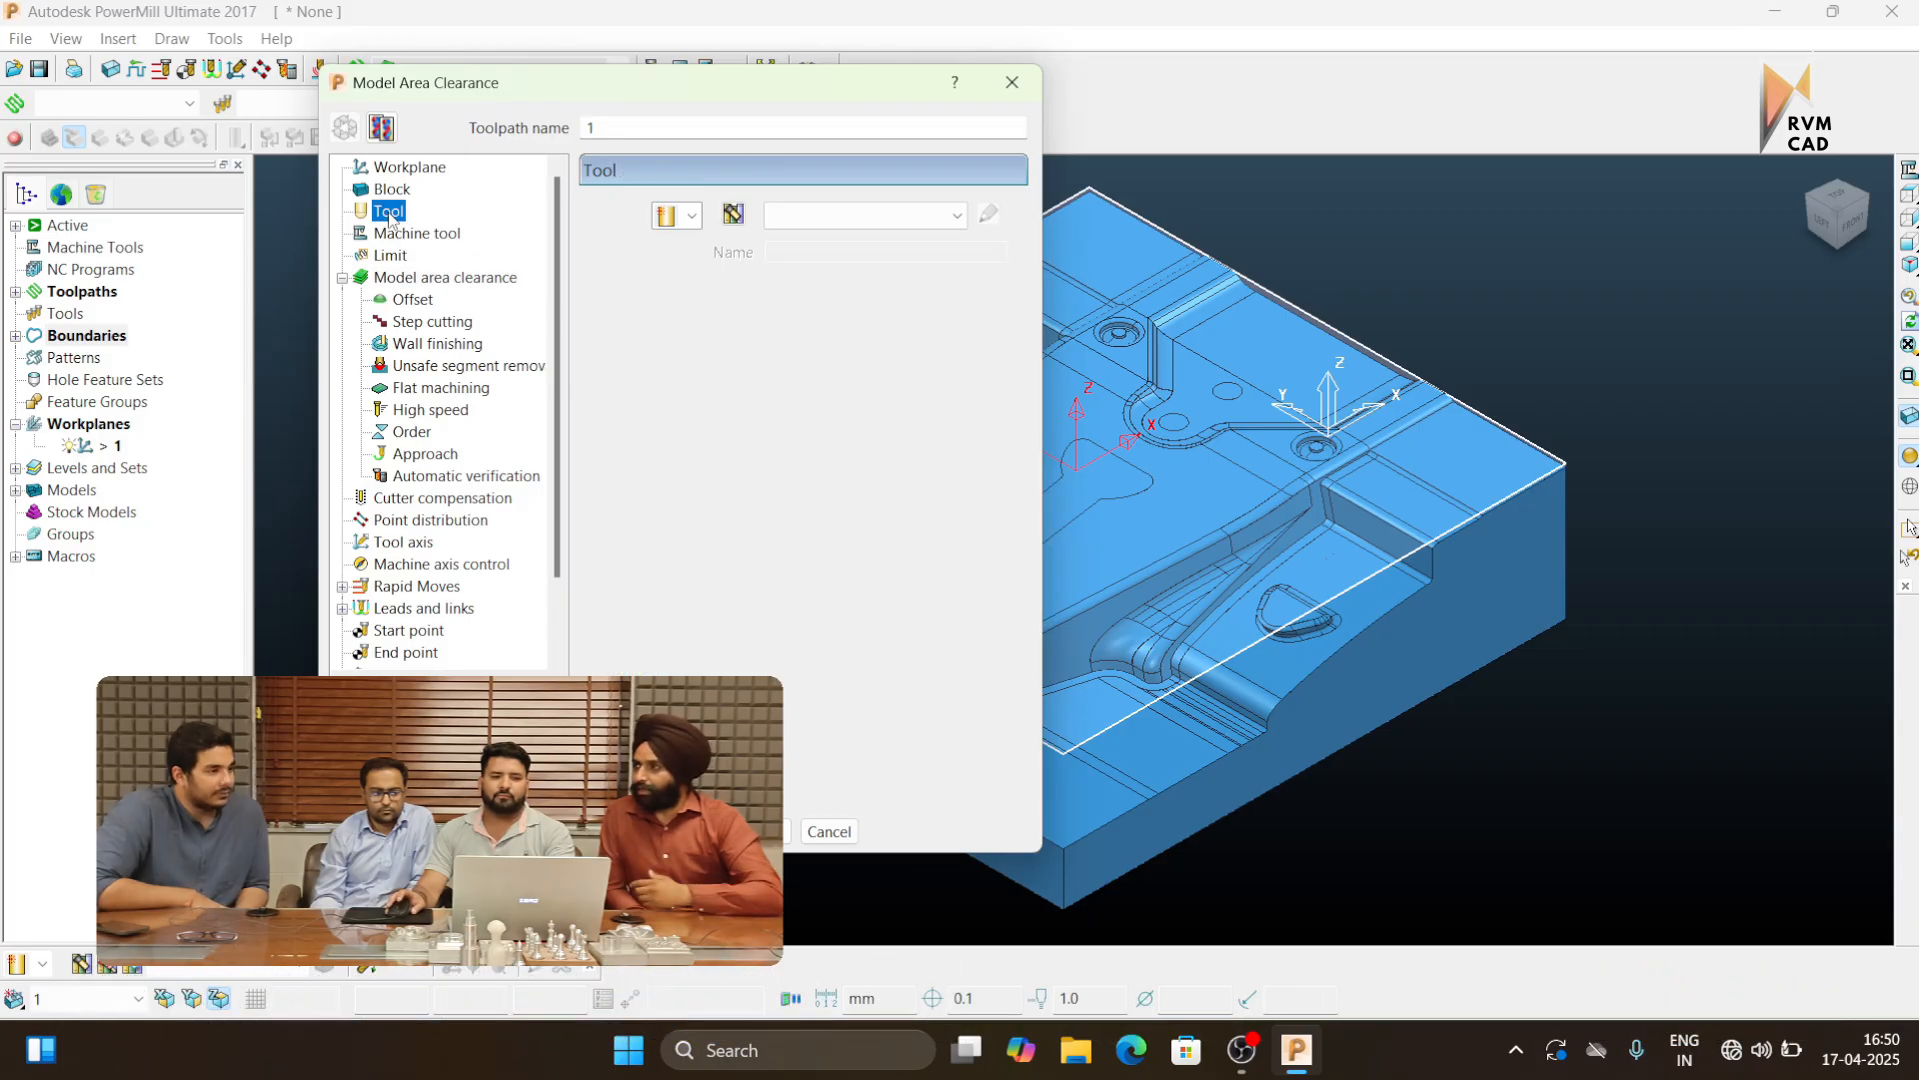
pyautogui.click(692, 214)
pyautogui.click(673, 298)
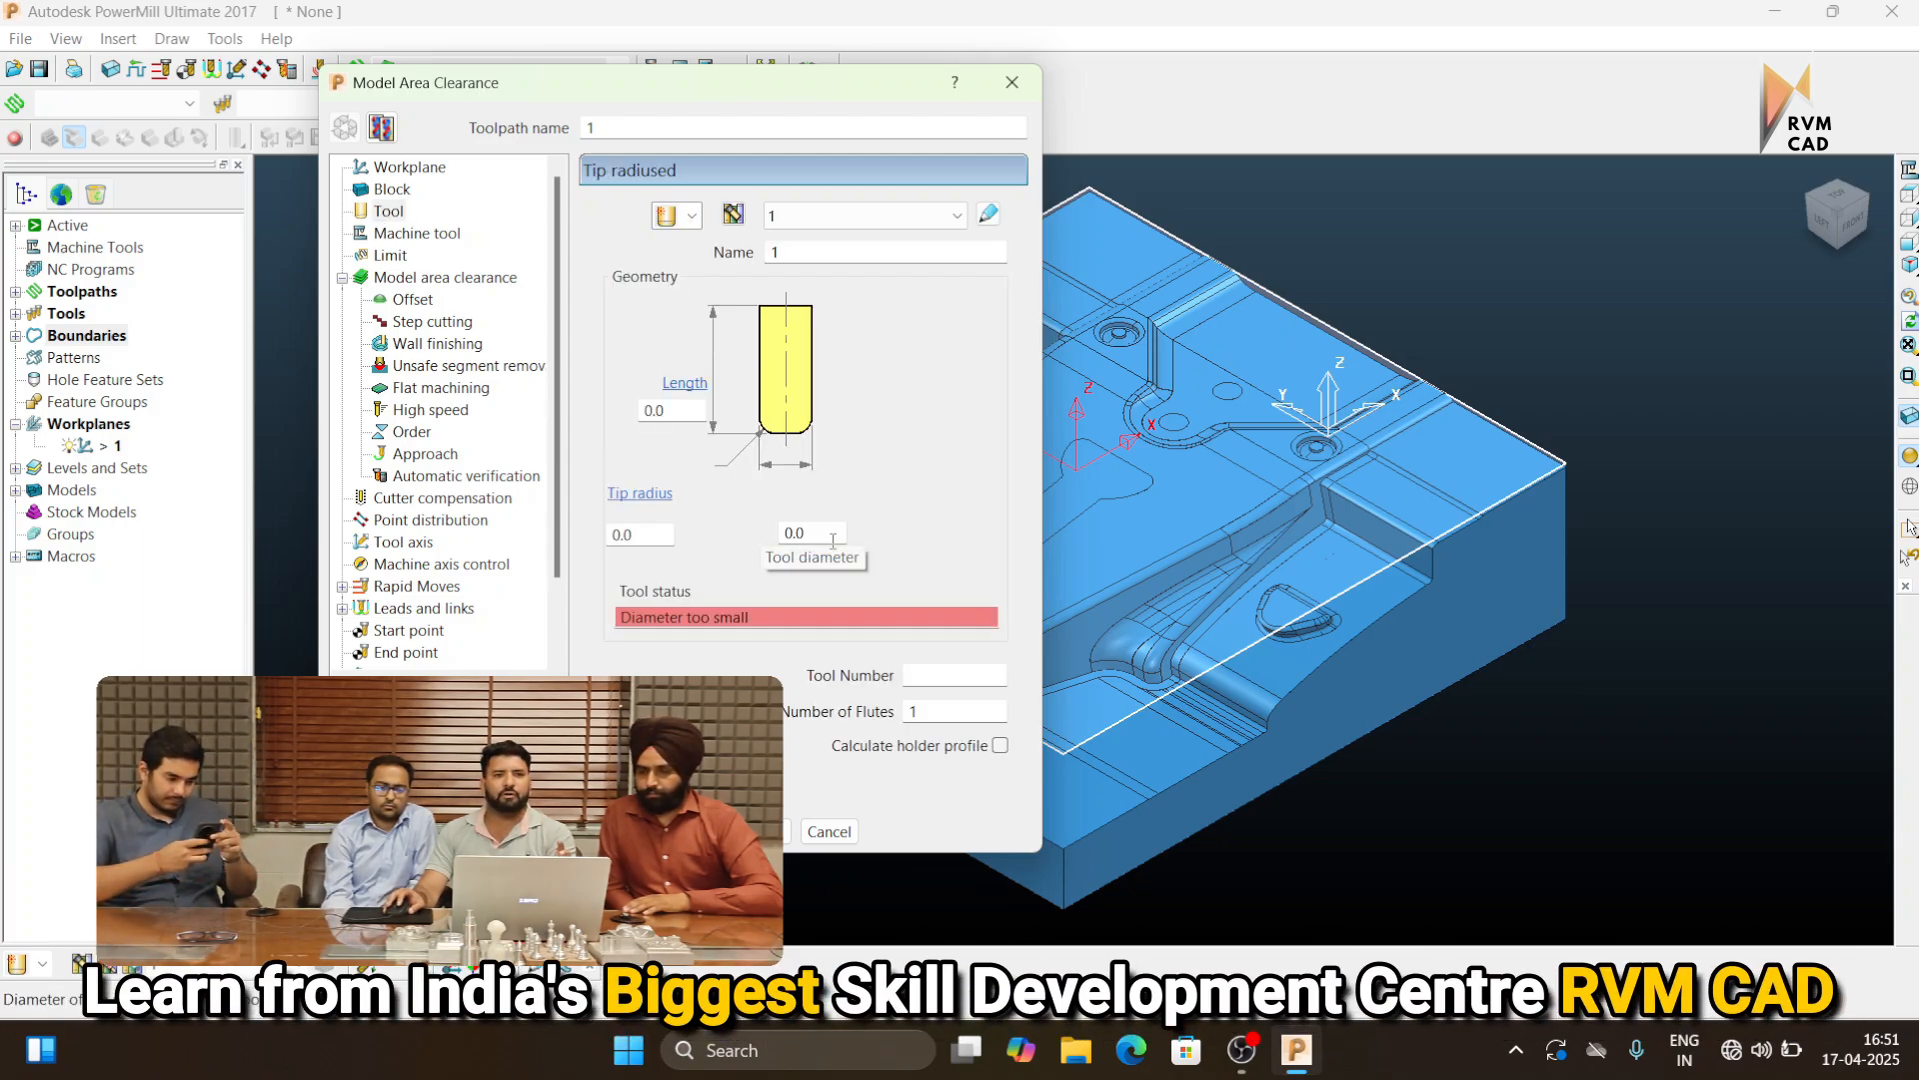
# Set the tip radiused tool's diameter to 25 and its tip radius to 0.8
pyautogui.click(832, 535)
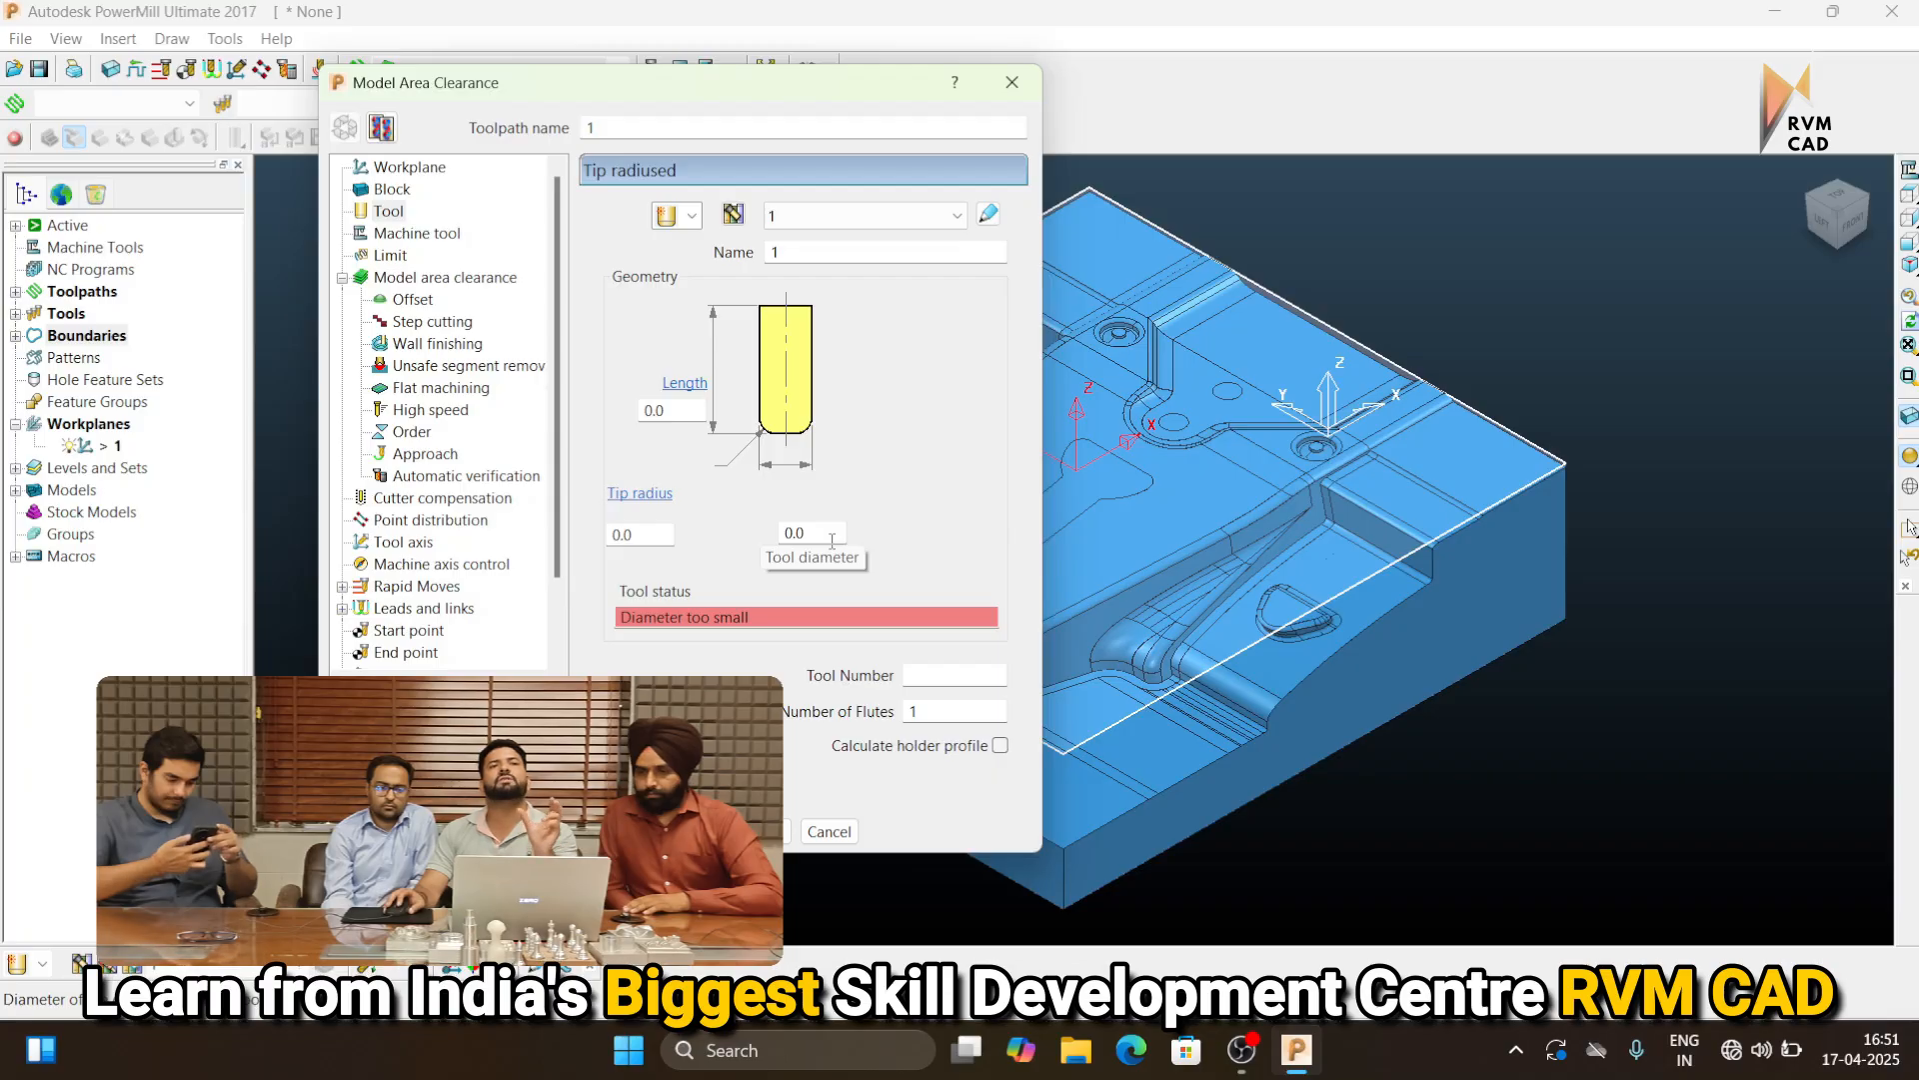
pyautogui.write('25')
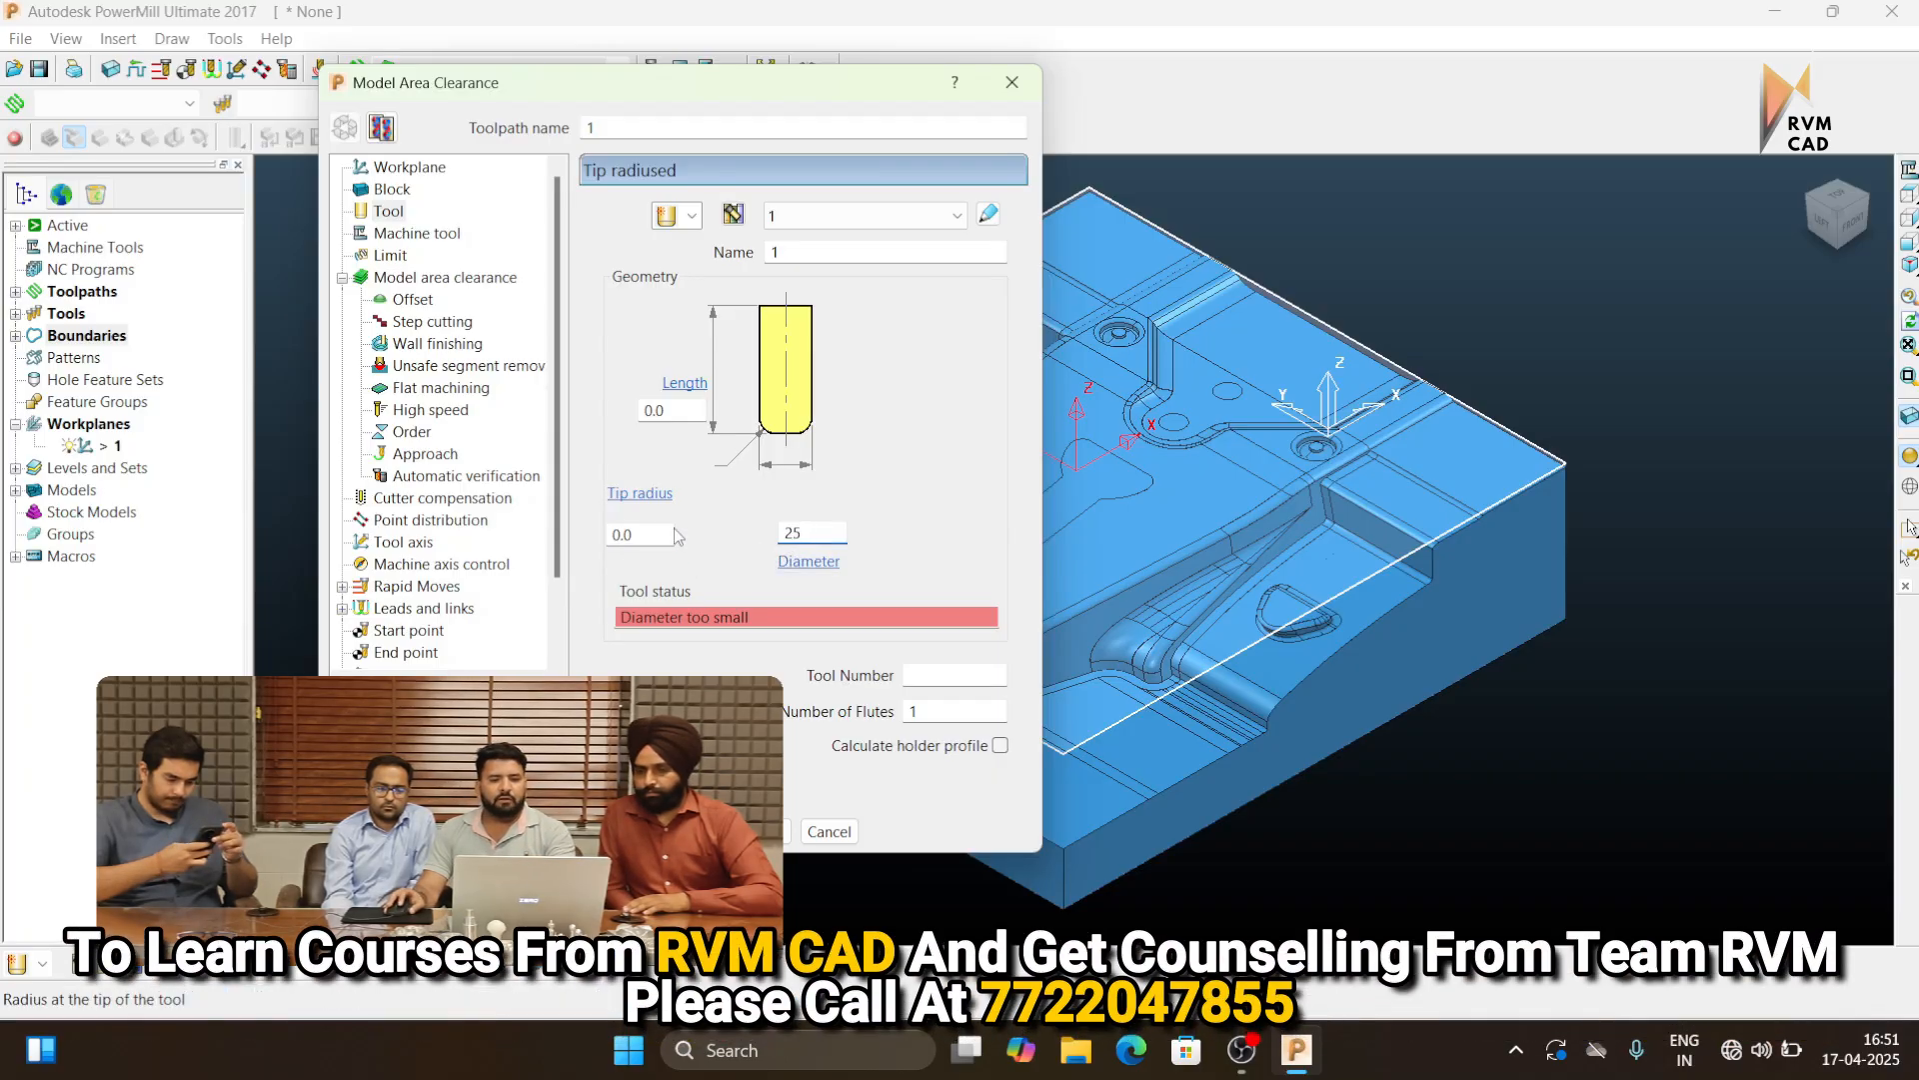
pyautogui.click(670, 535)
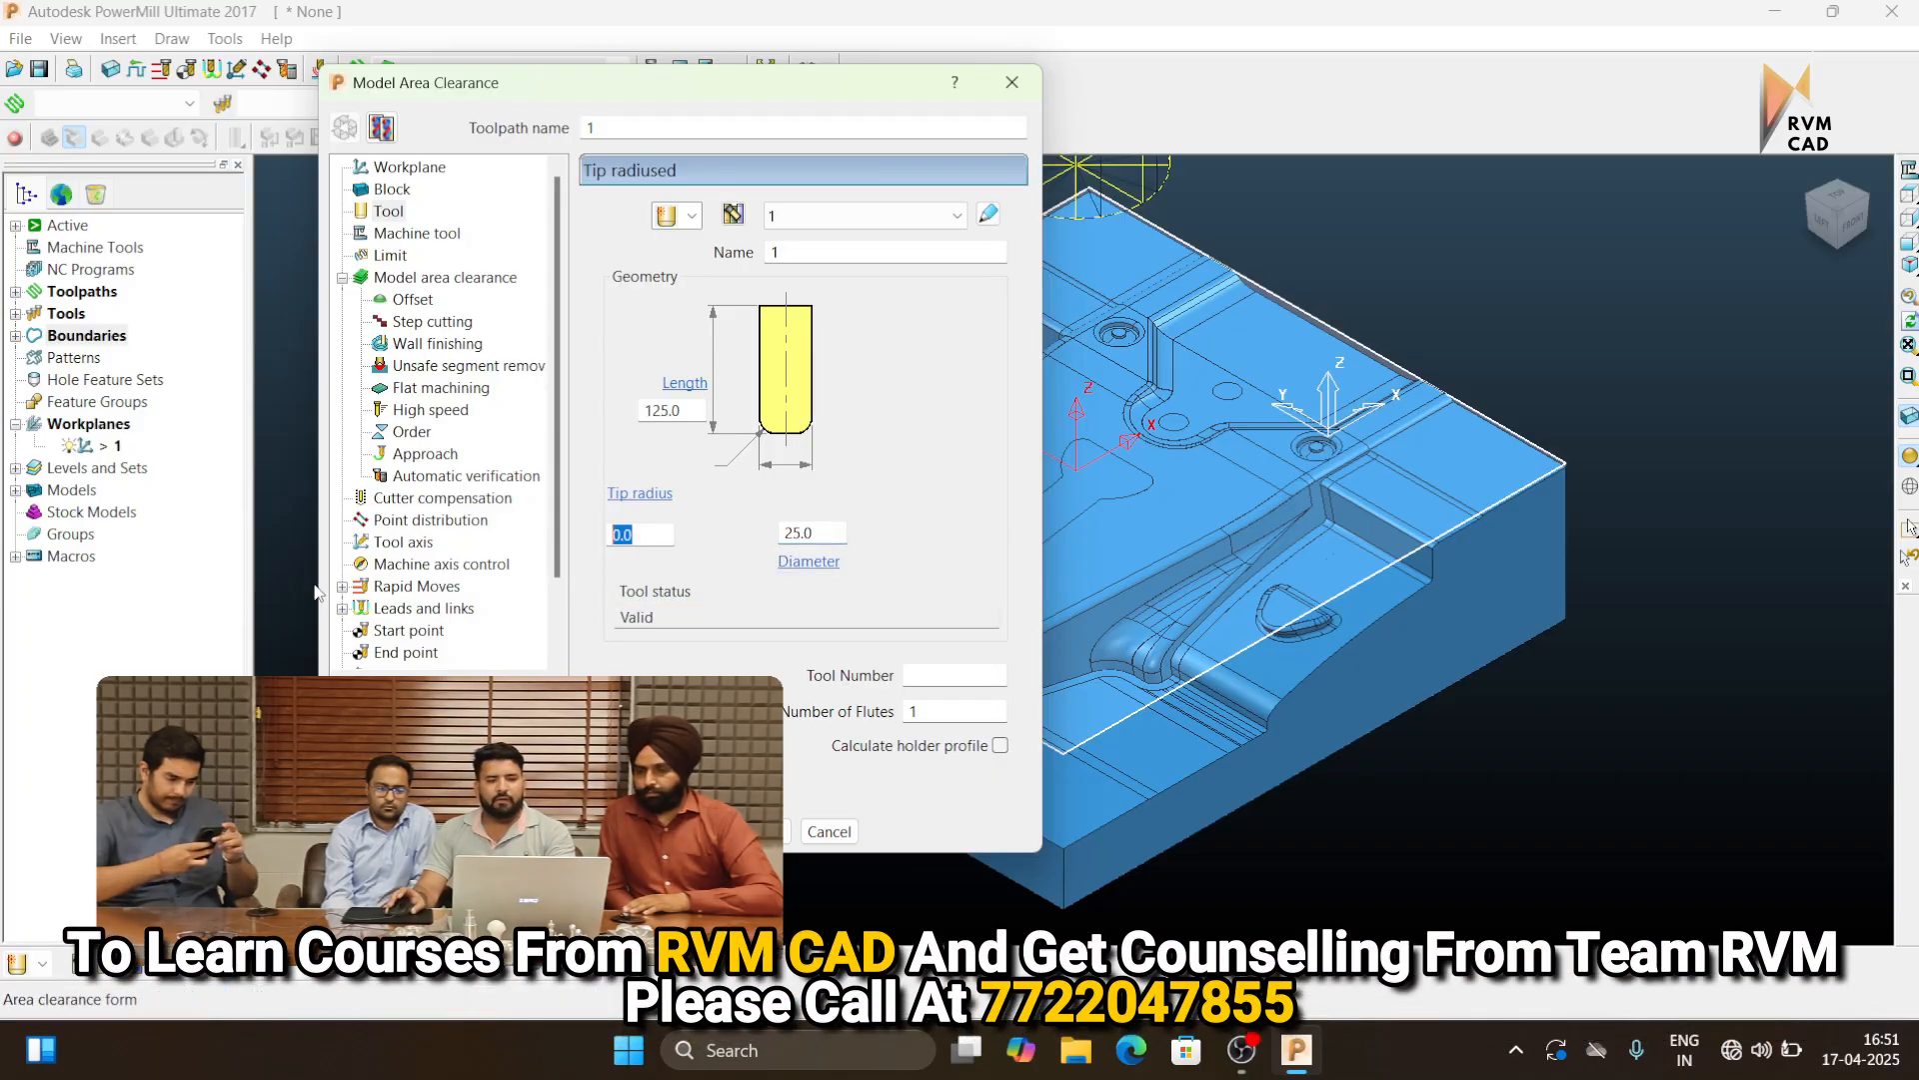
pyautogui.write('0.8')
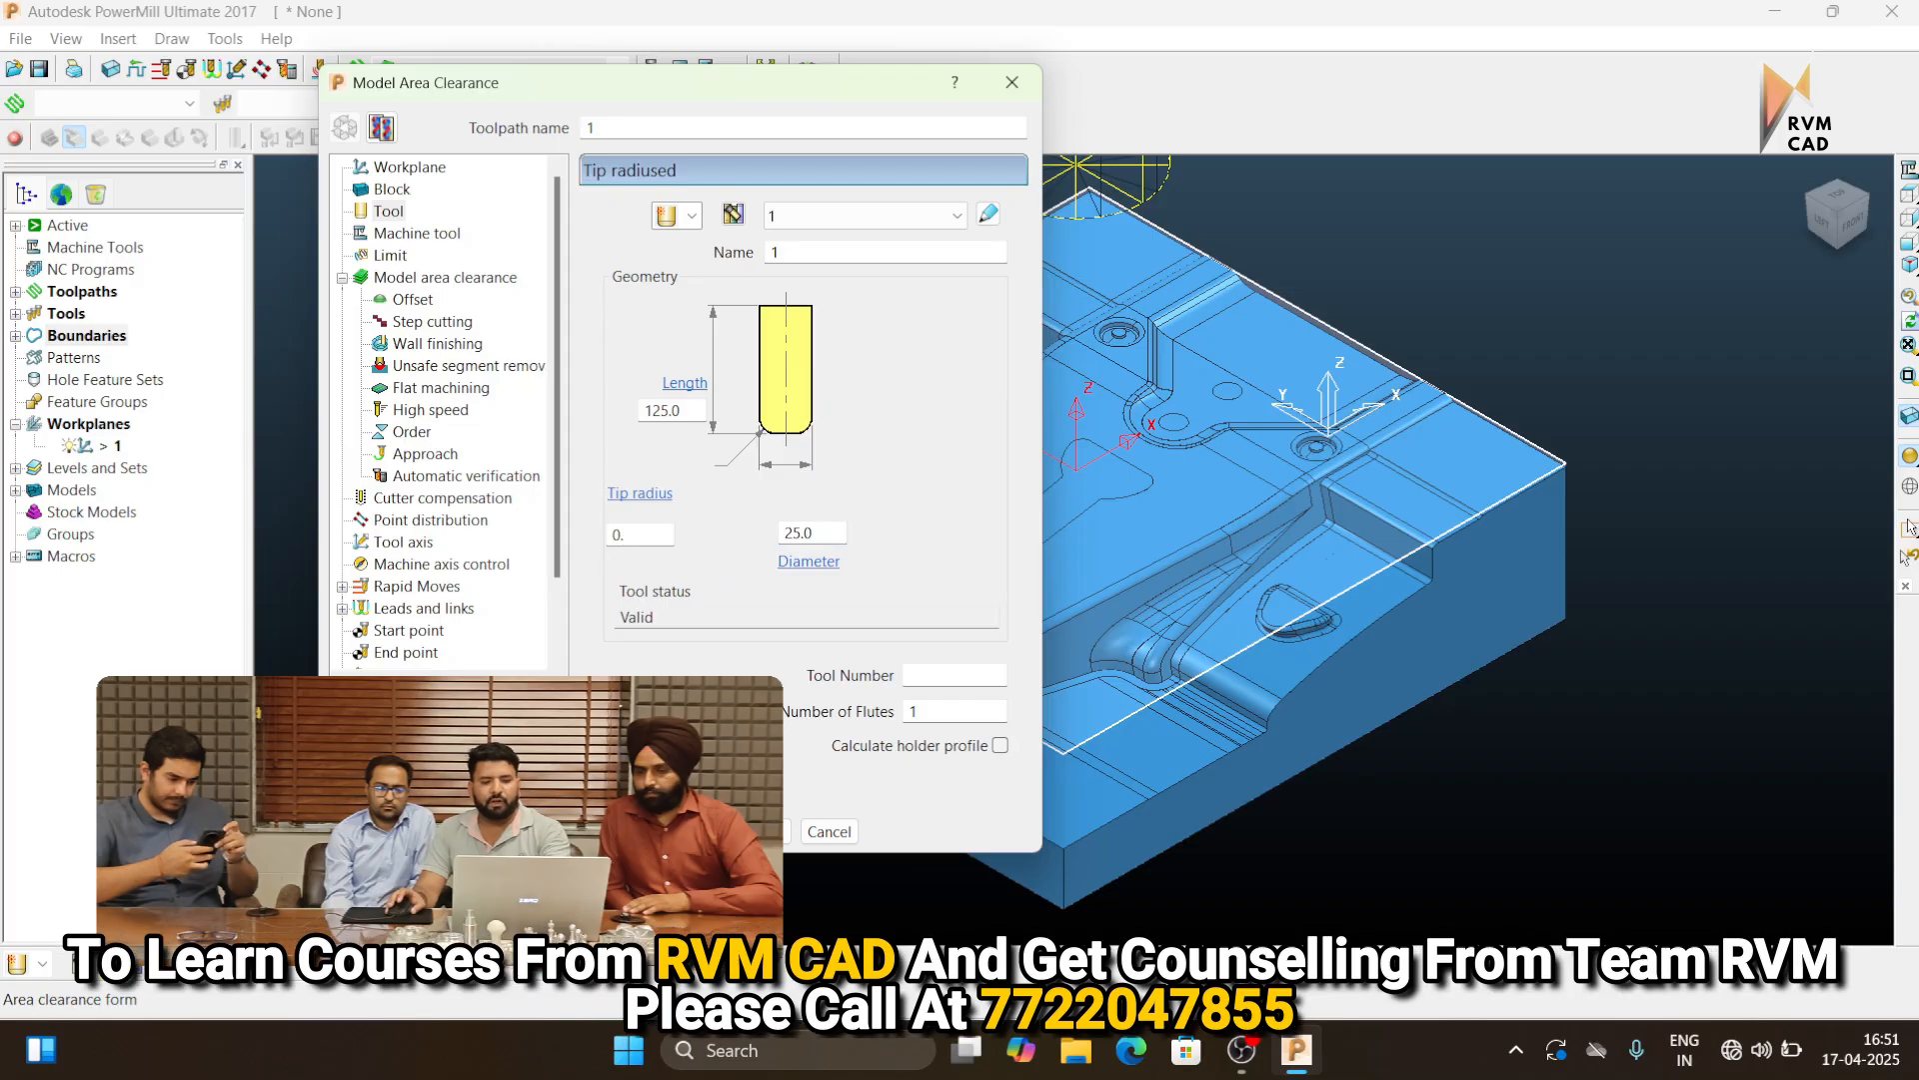
# Name the area clearance toolpath 1-end-25
pyautogui.click(630, 128)
pyautogui.write('-en')
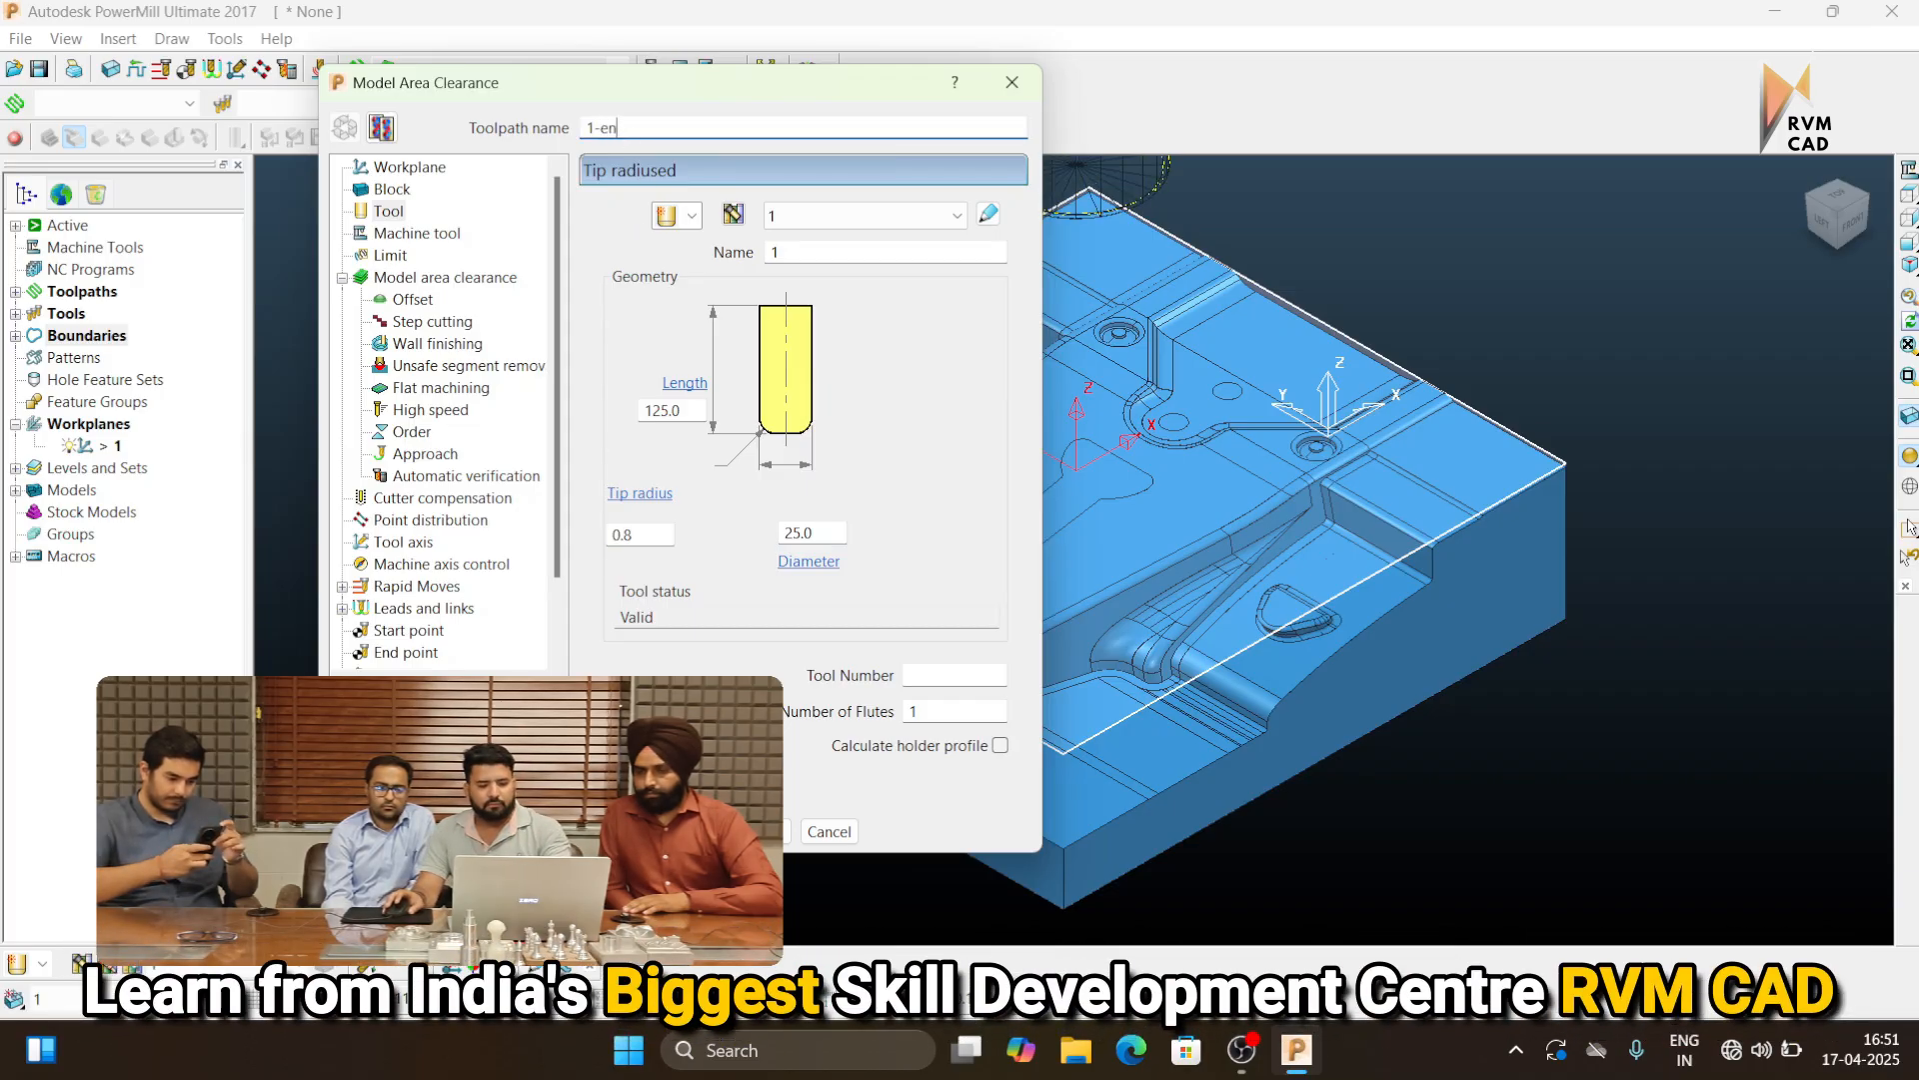
pyautogui.write('d-25')
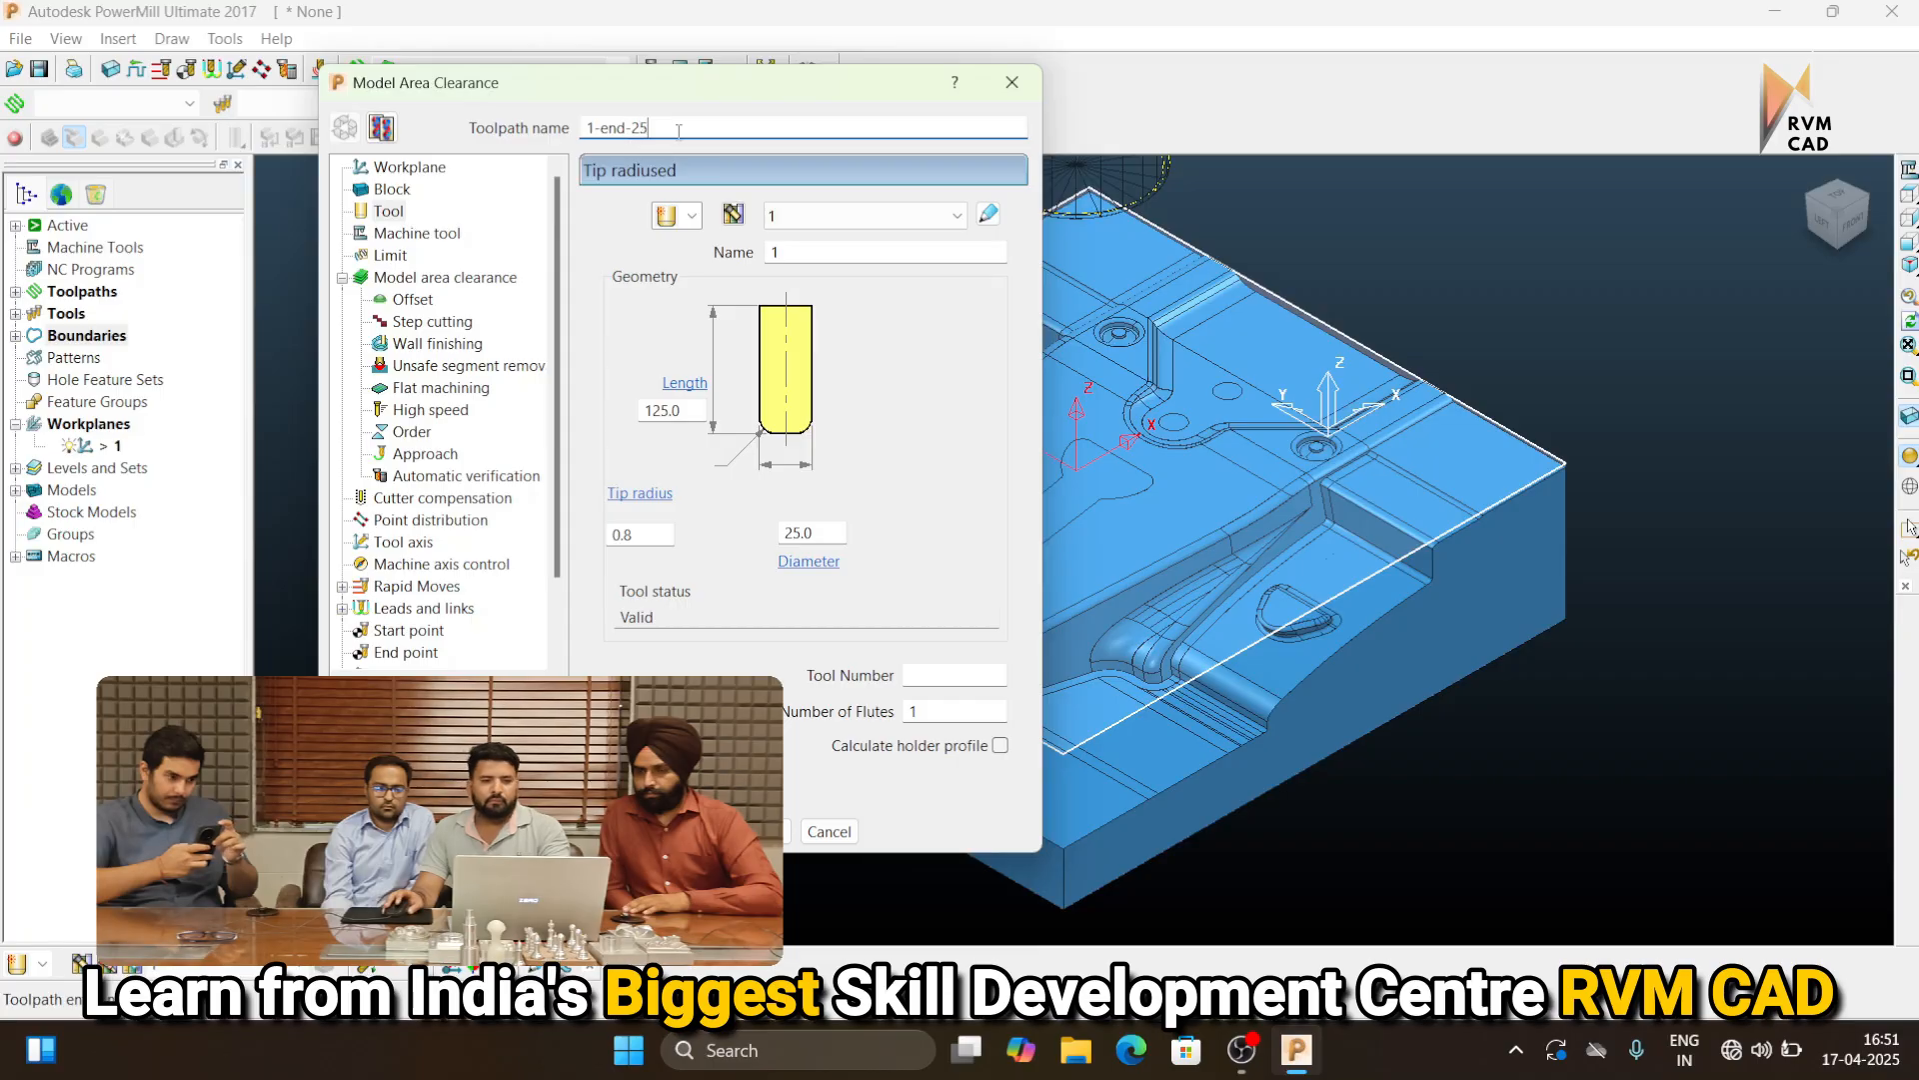
pyautogui.moveTo(674, 129); pyautogui.dragTo(577, 131)
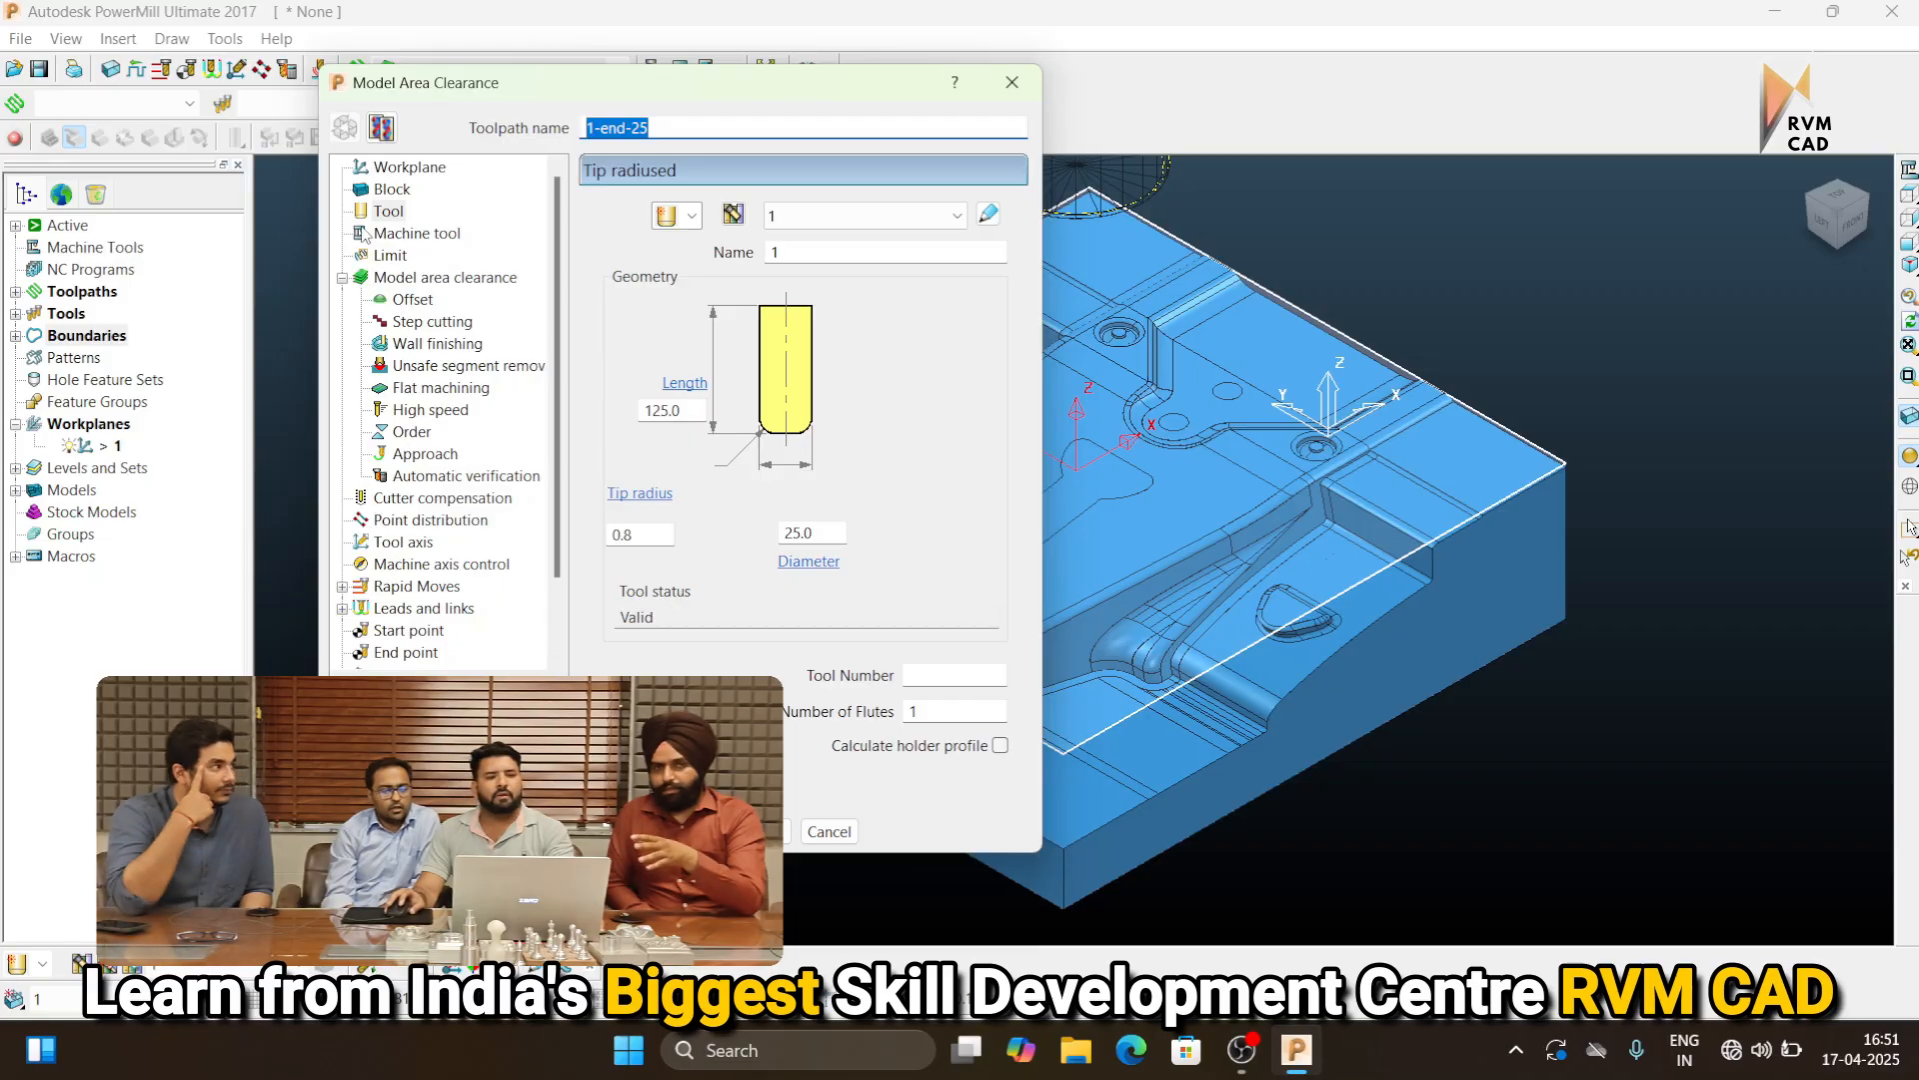
# Set both the profile and area cut directions of the model area clearance to Any
pyautogui.click(406, 279)
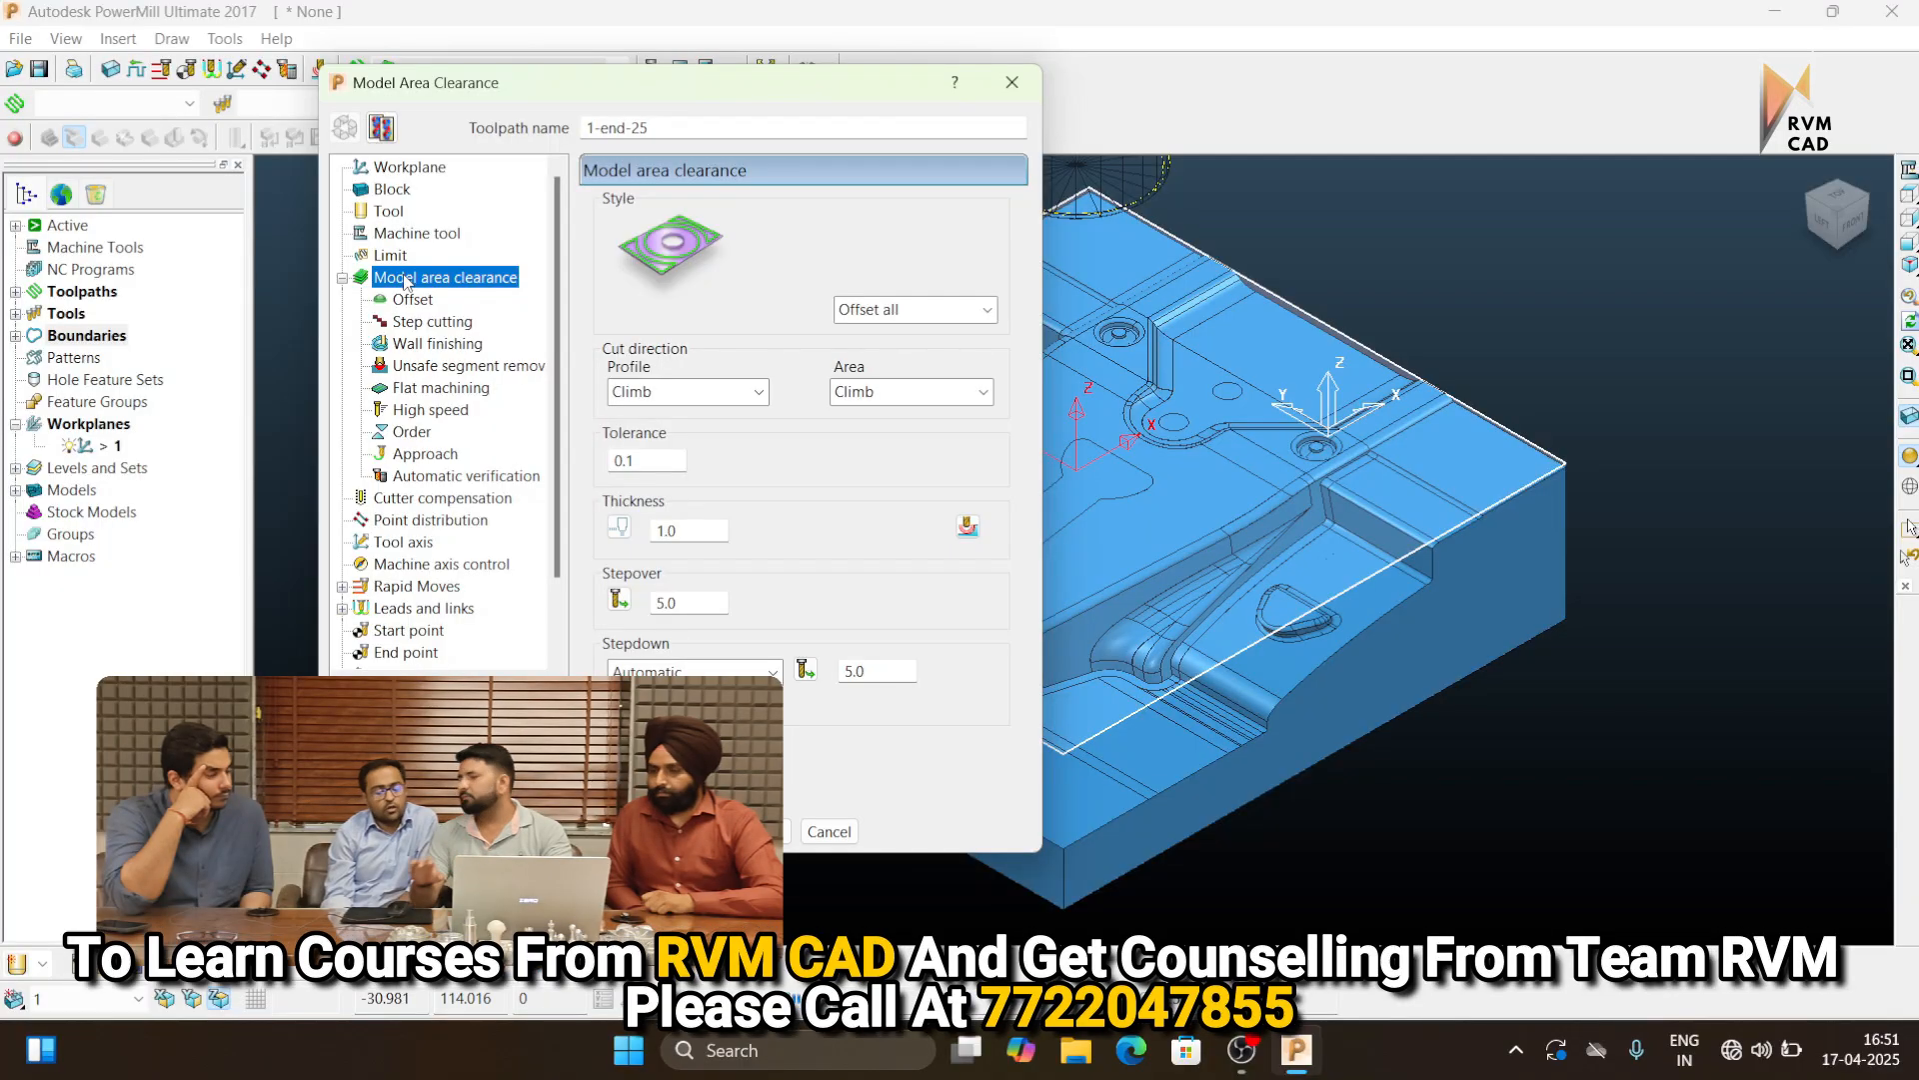
pyautogui.click(757, 392)
pyautogui.click(640, 460)
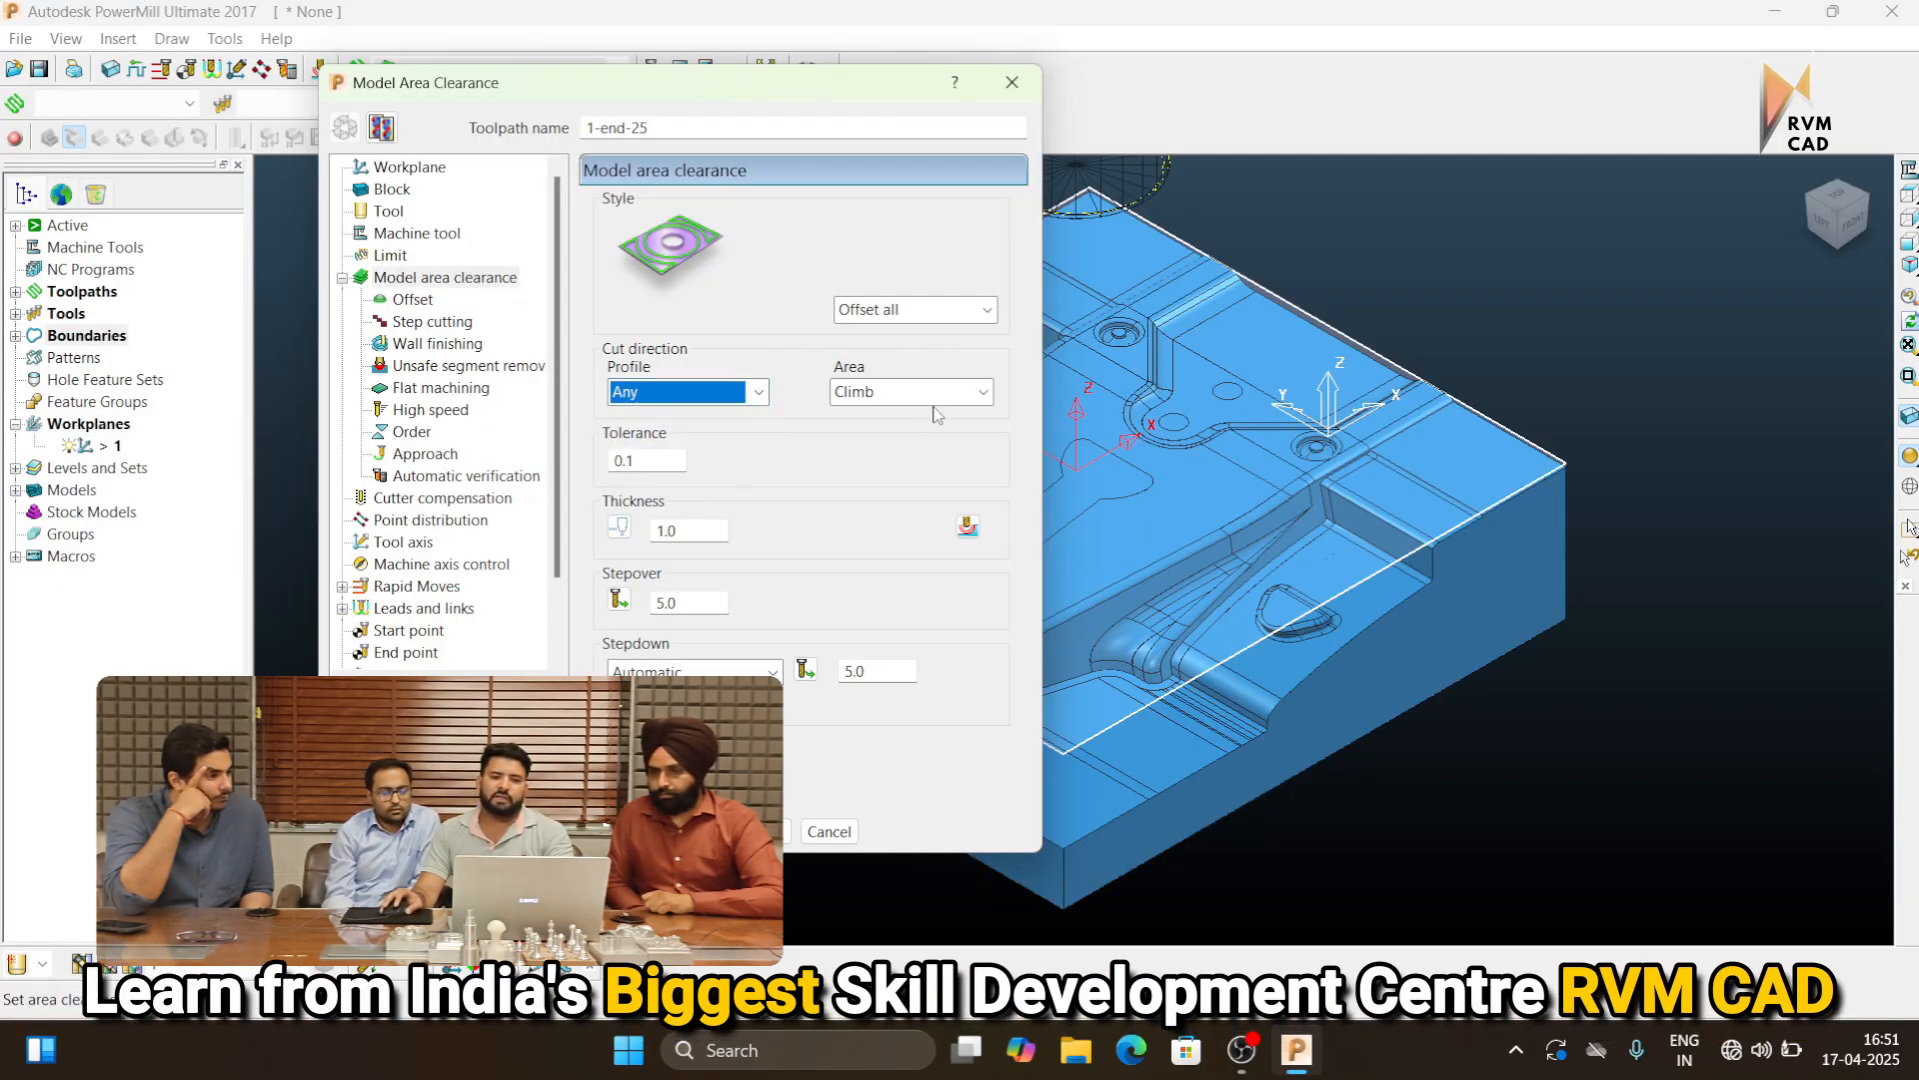
pyautogui.click(984, 392)
pyautogui.click(926, 470)
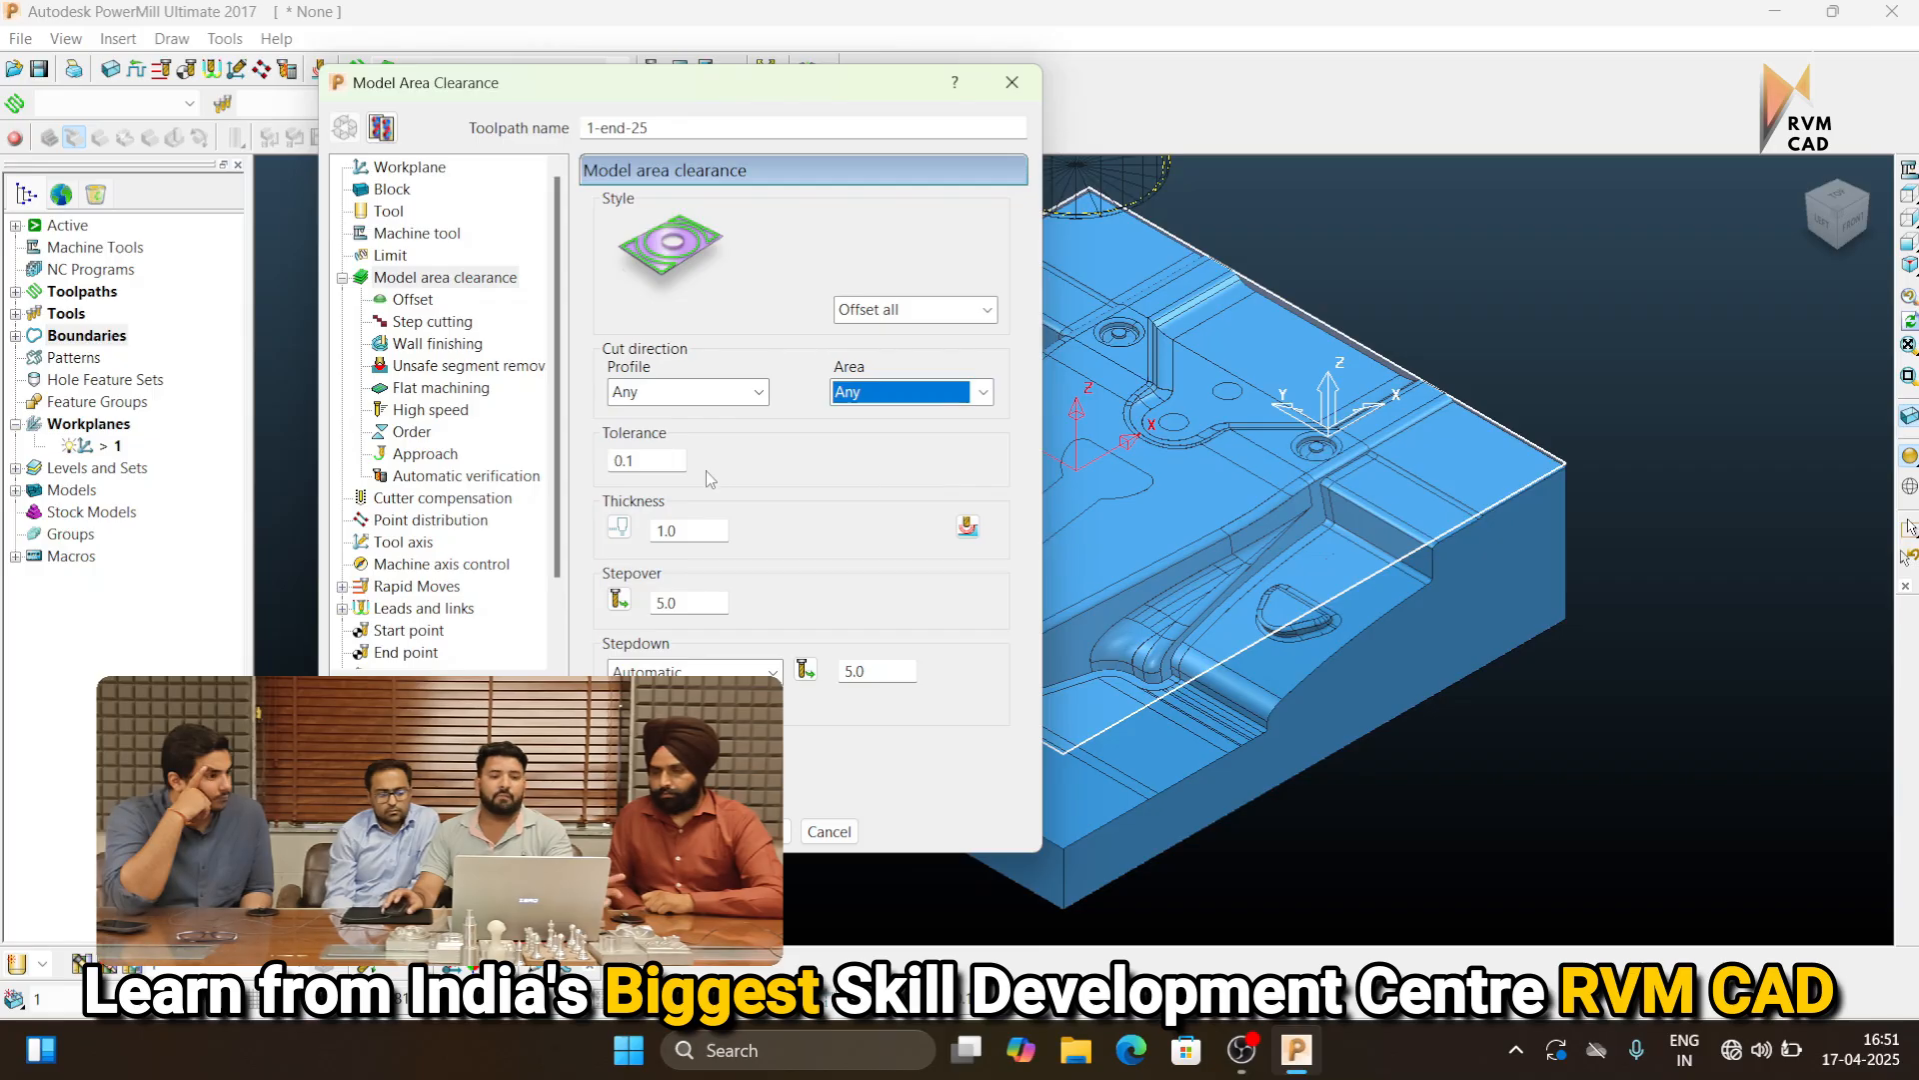
# Split the thickness into separate radial and axial values, with 0.5 radial and 0.2 axial
pyautogui.click(619, 527)
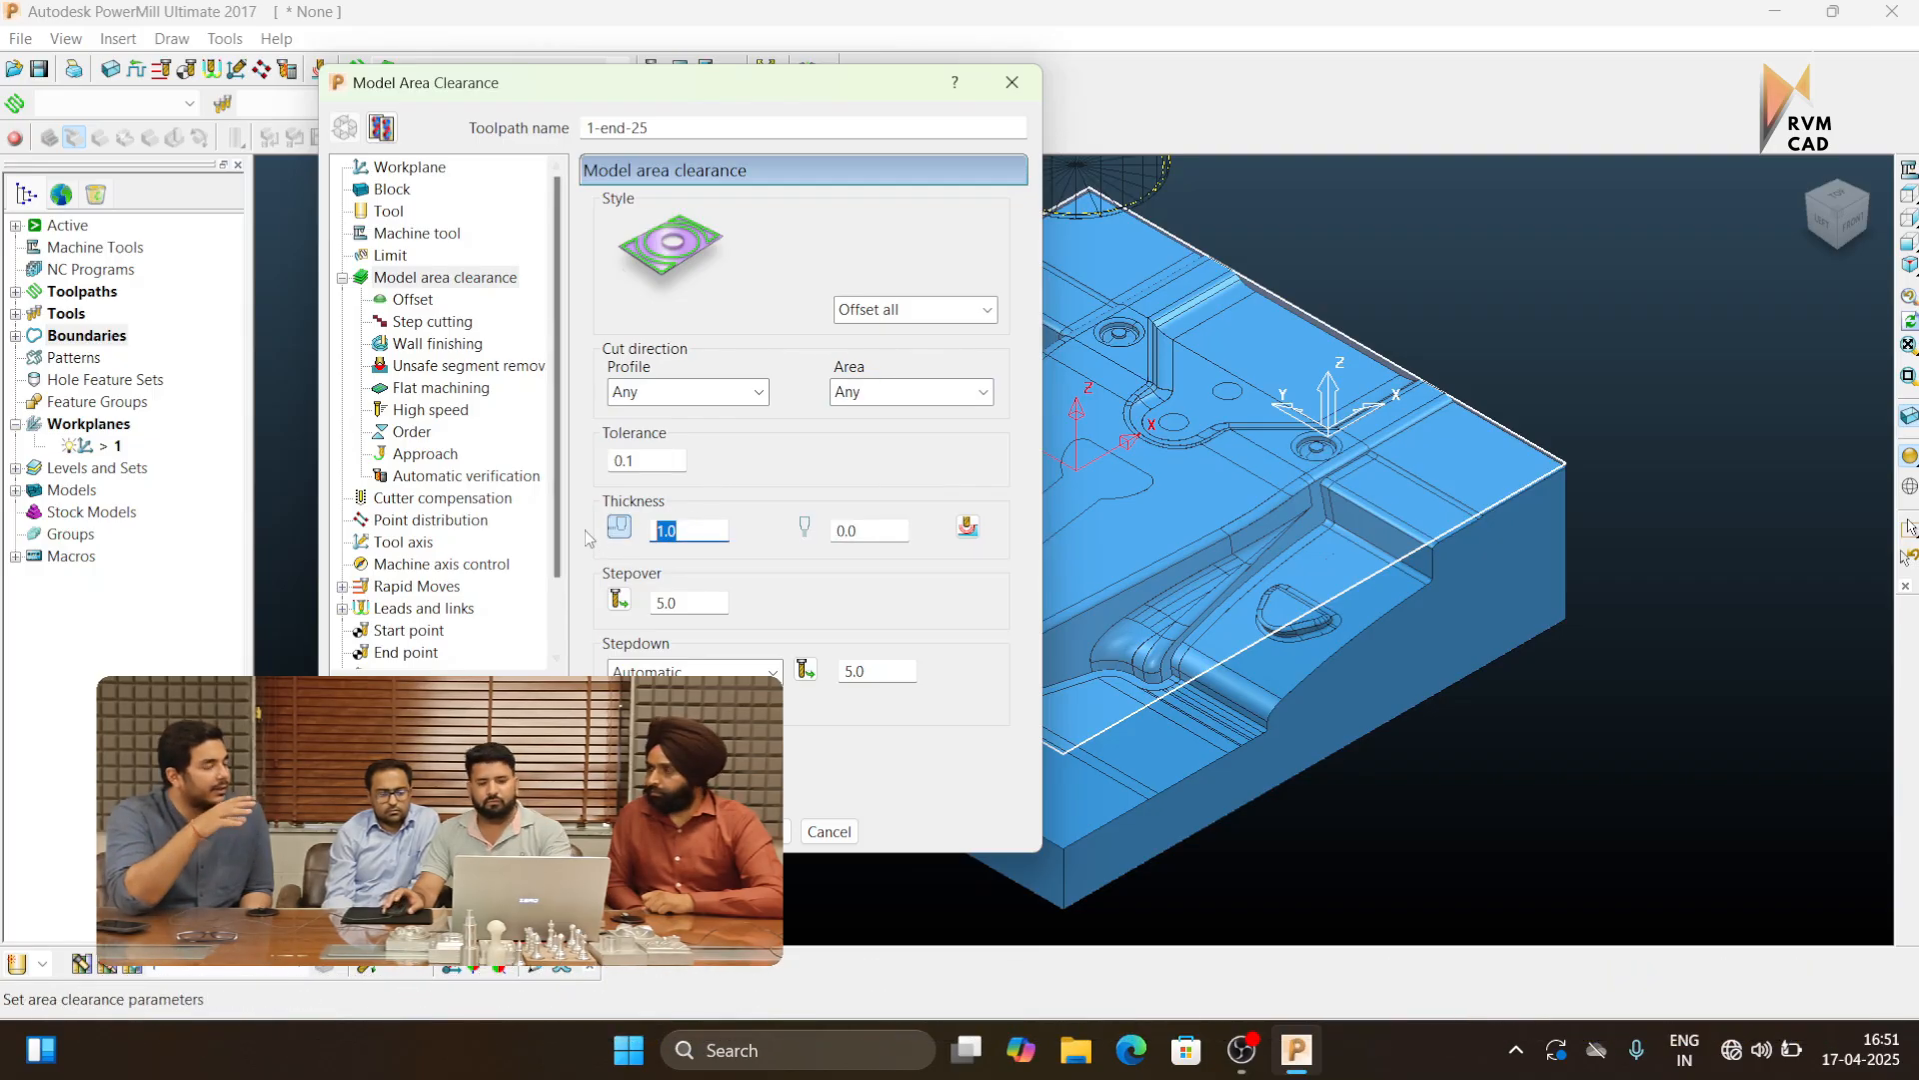
pyautogui.write('0.5')
pyautogui.click(843, 529)
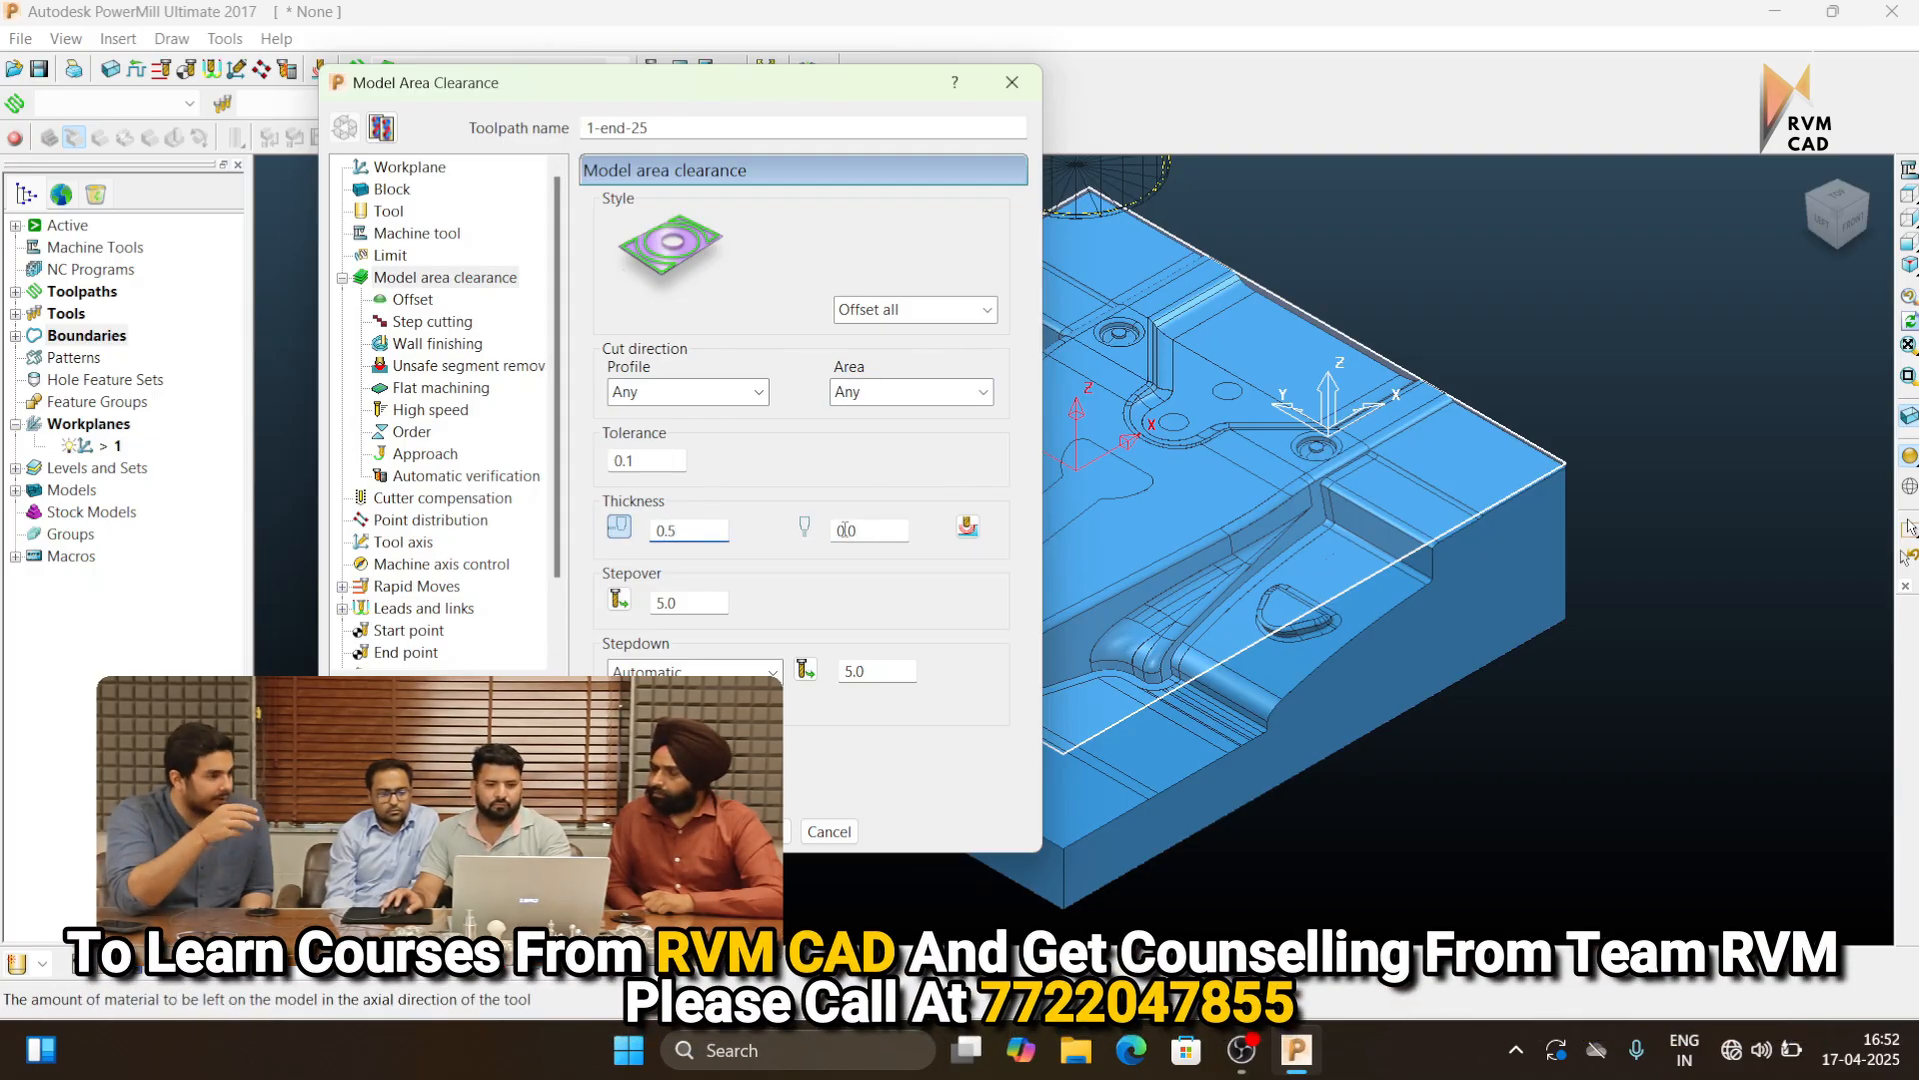
pyautogui.doubleClick(843, 530)
pyautogui.write('0.')
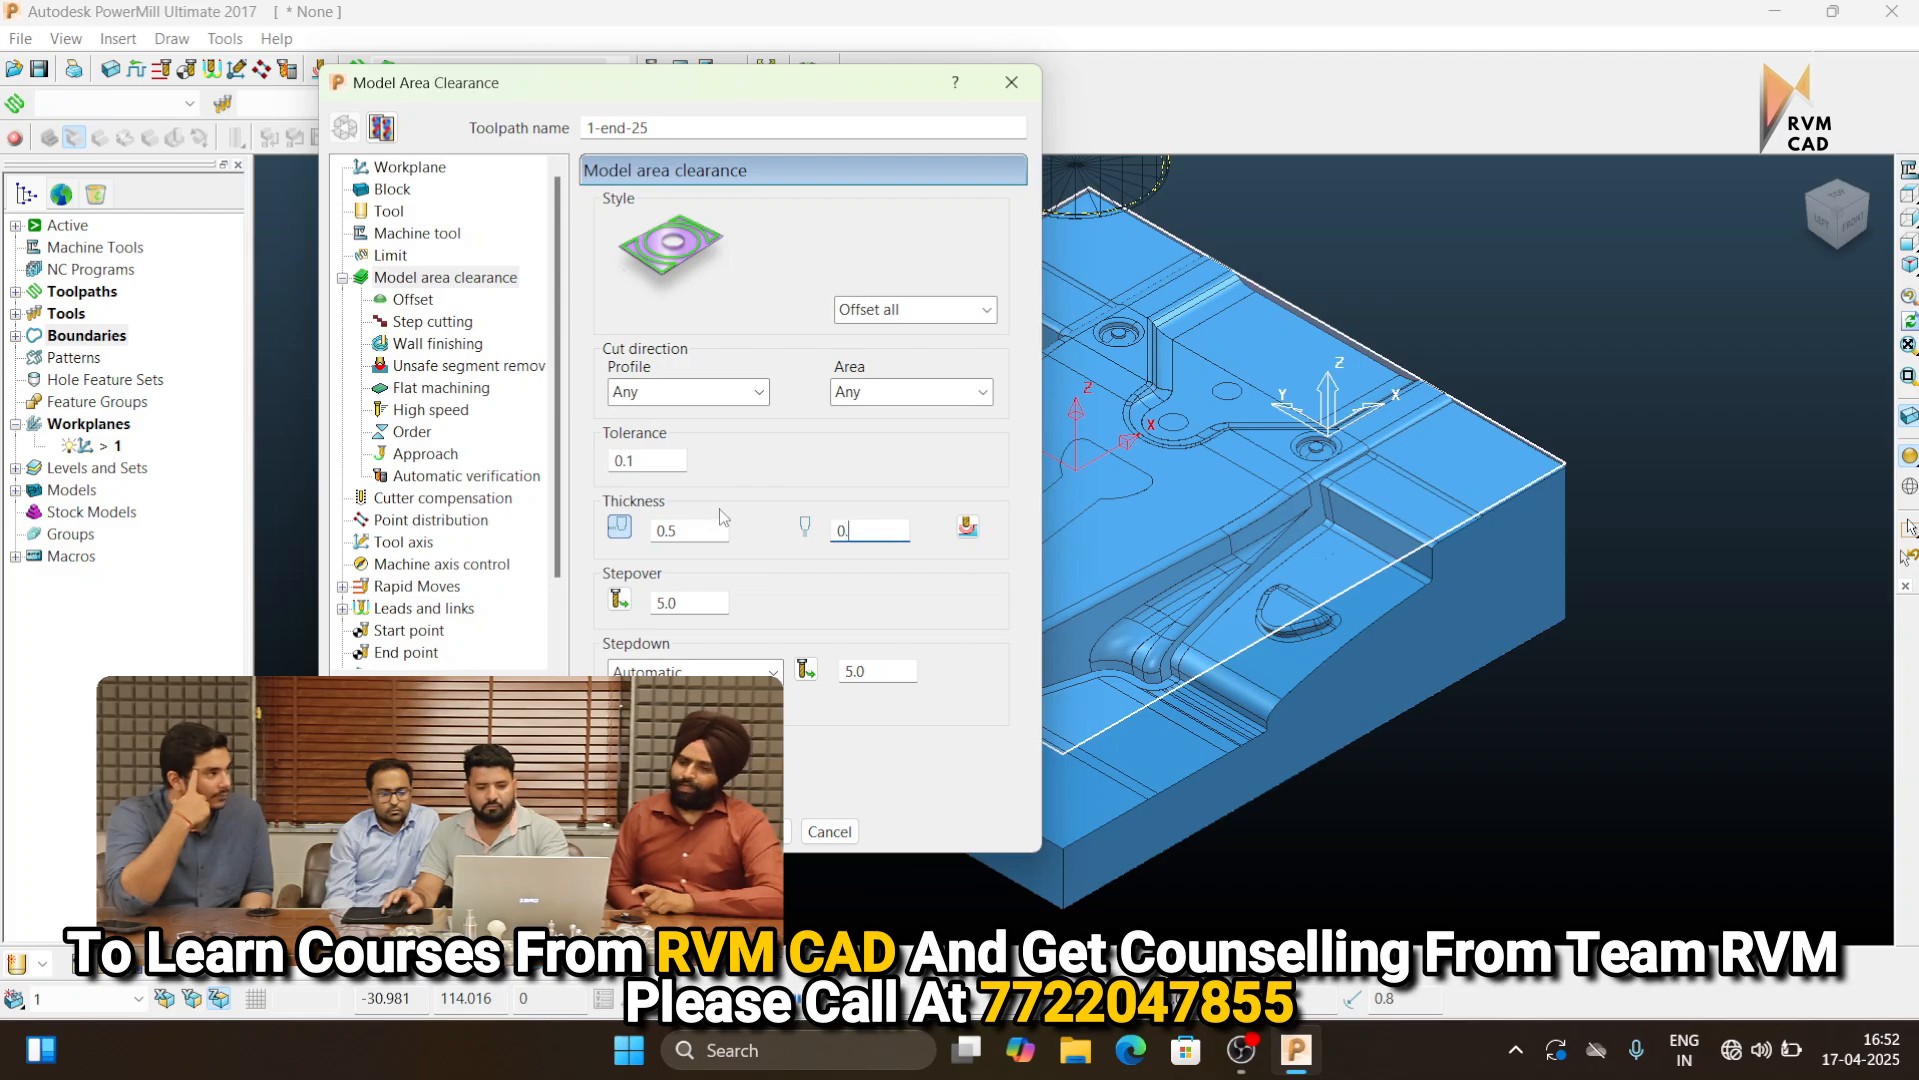
pyautogui.write('2')
pyautogui.press('Tab')
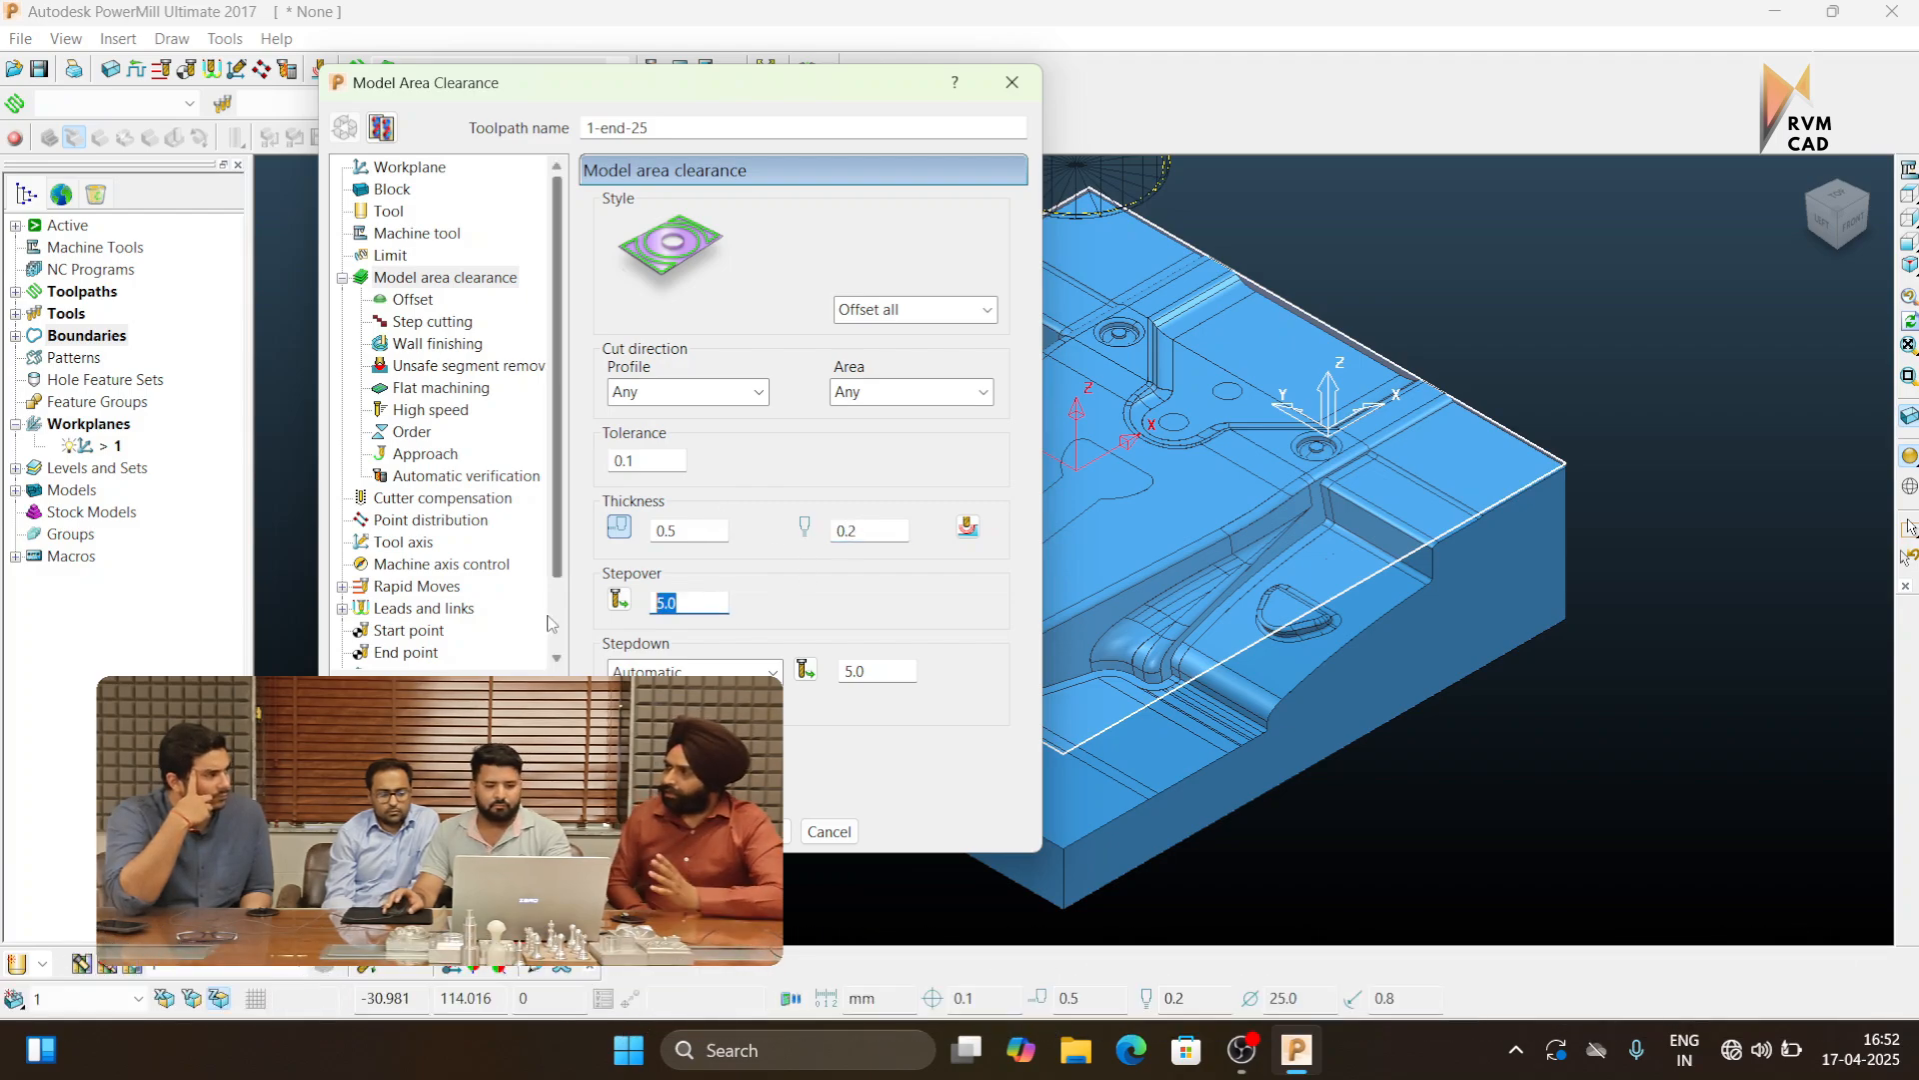
# Set the area clearance stepover to 17.5 and the automatic stepdown to 0.3
pyautogui.write('17.5')
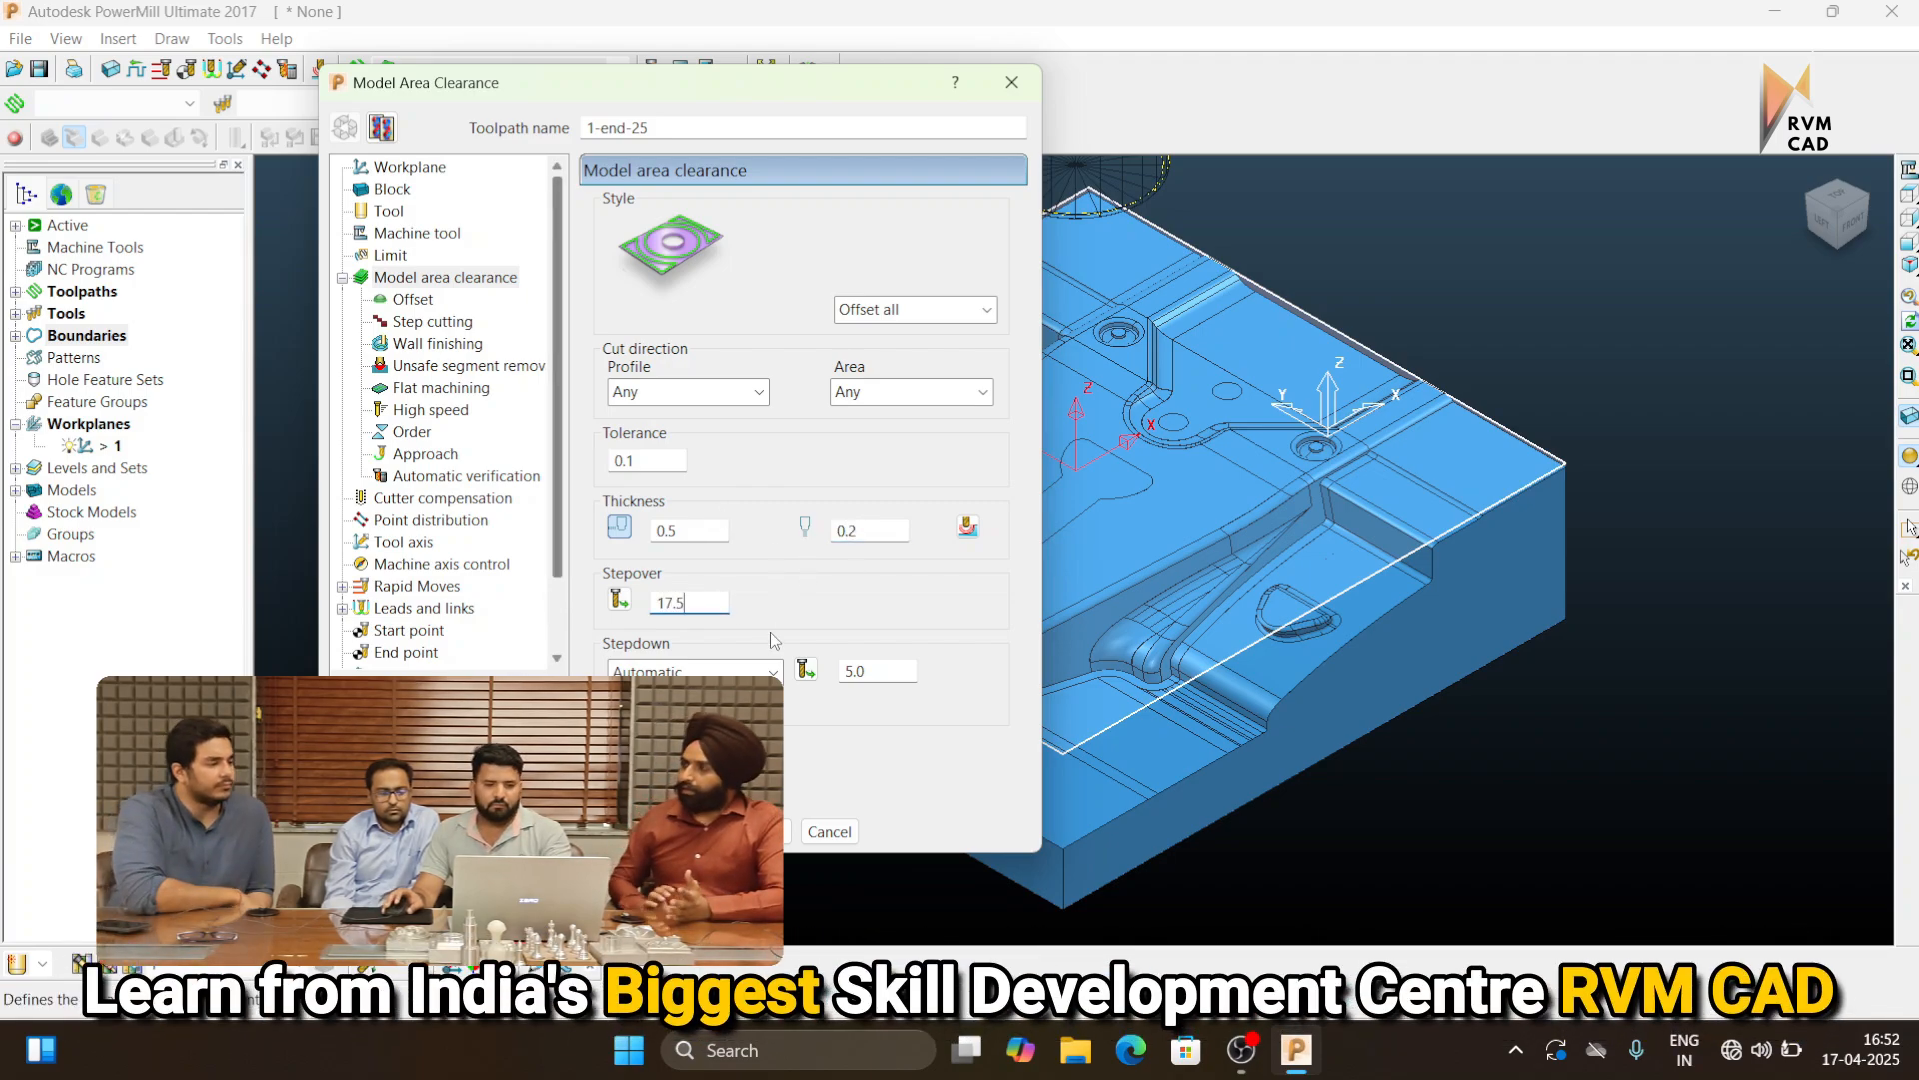
pyautogui.click(865, 672)
pyautogui.write('0')
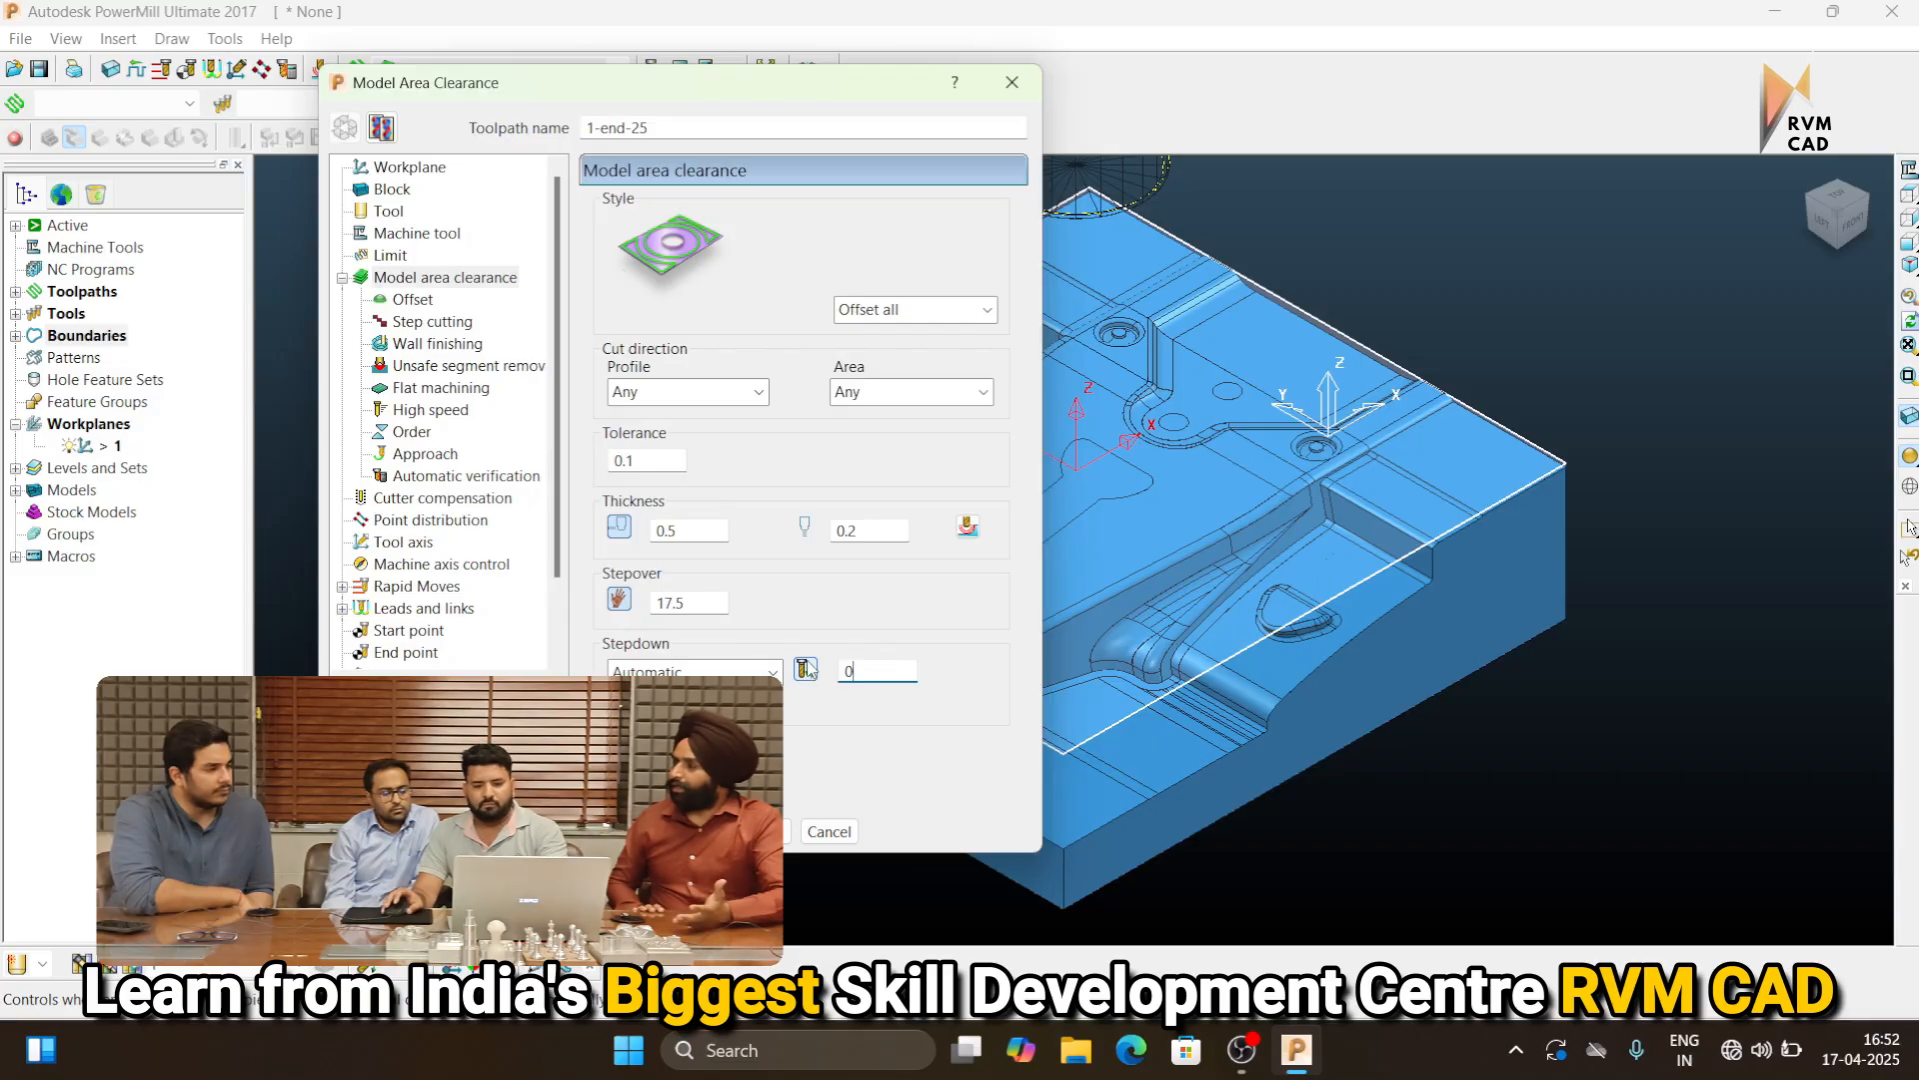
pyautogui.write('.3')
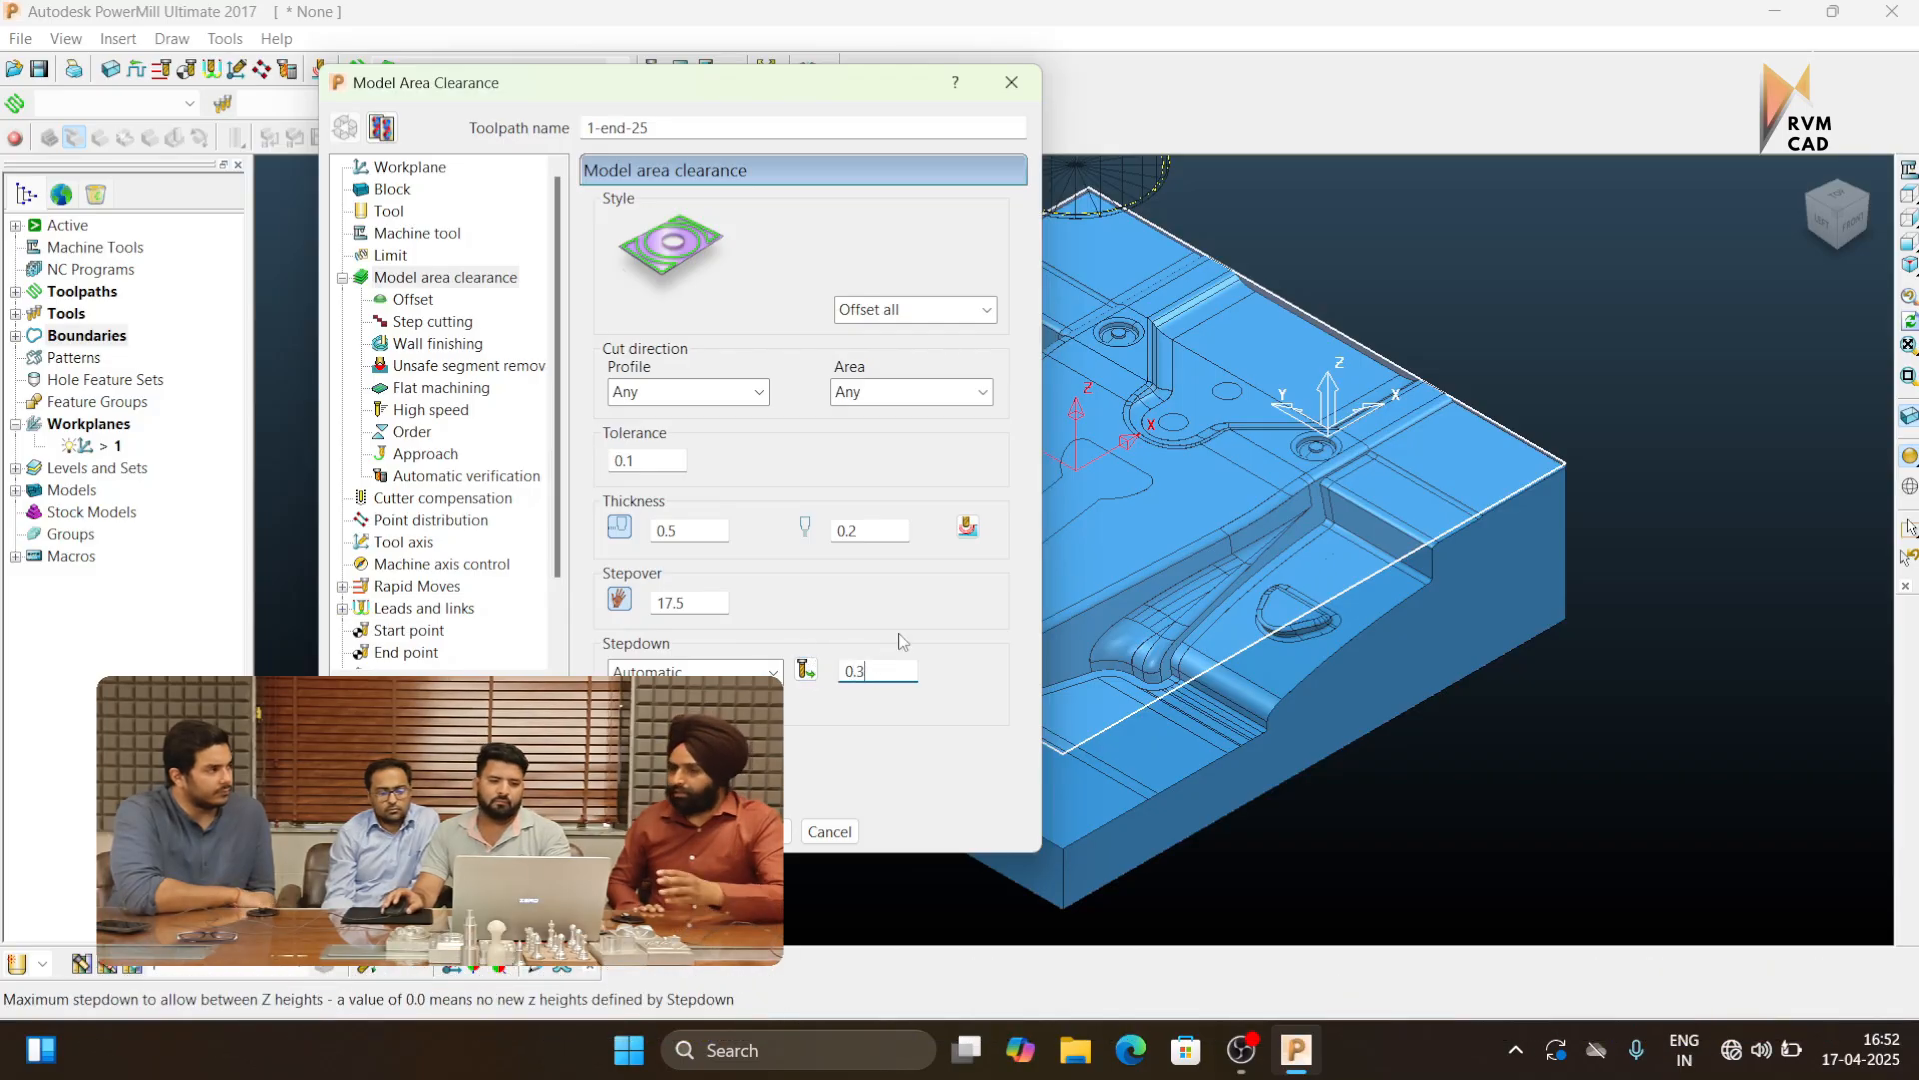
# Set the unsafe segment removal threshold to 1.25 tool diameter units, with removal of smaller segments turned on
pyautogui.click(432, 302)
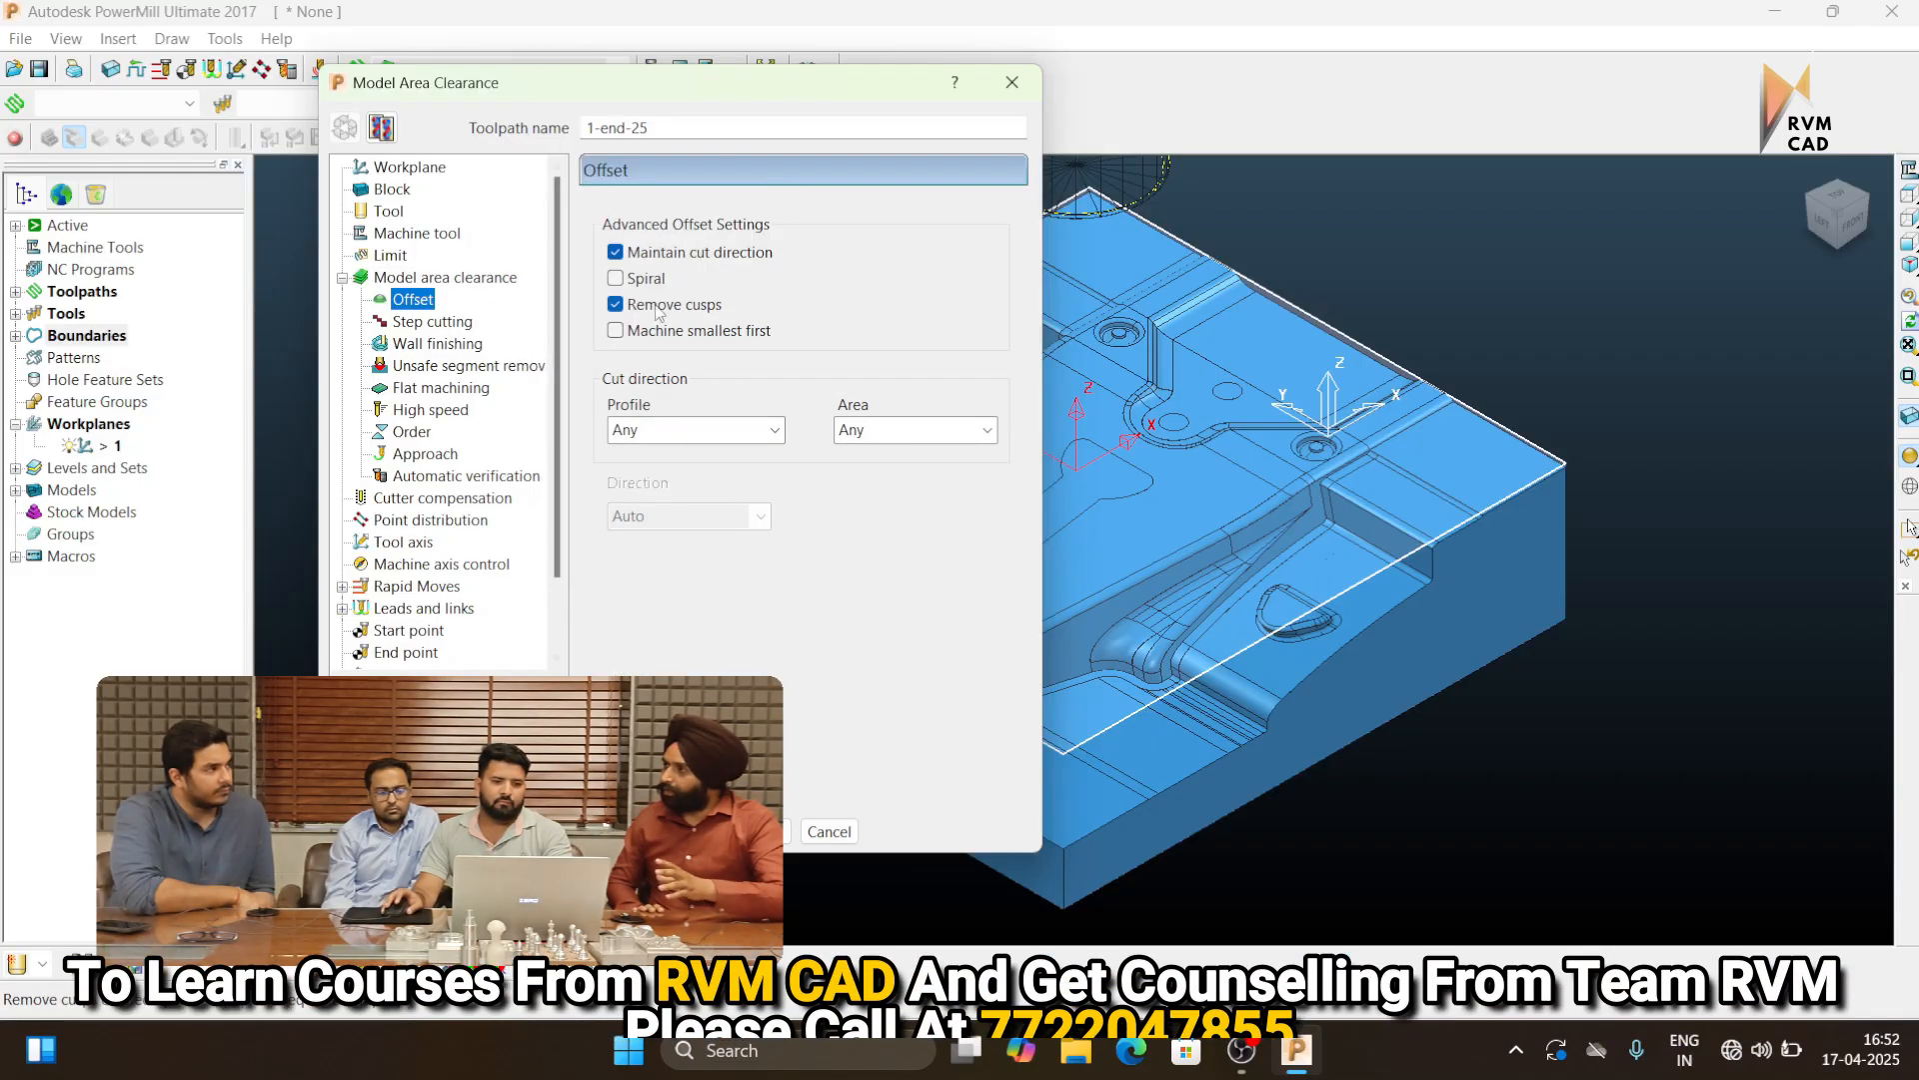
pyautogui.click(456, 364)
pyautogui.click(614, 224)
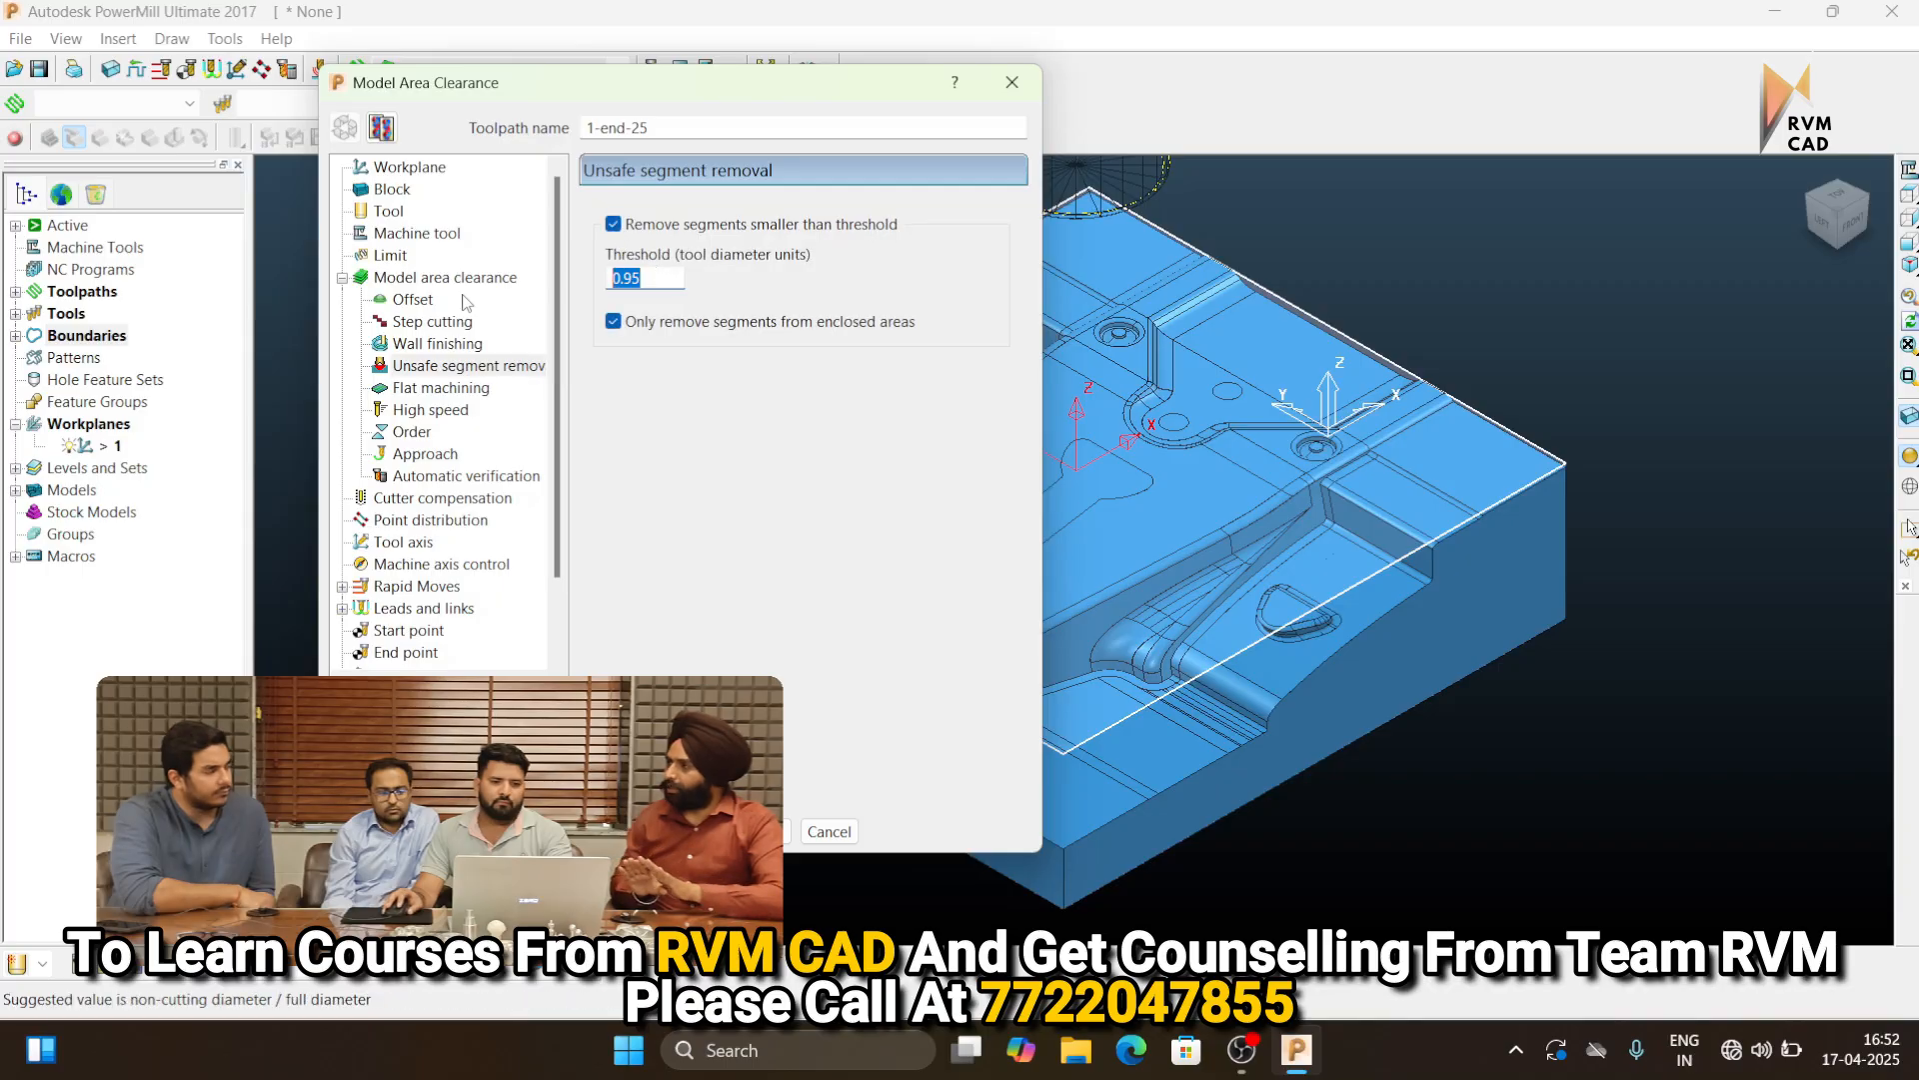
pyautogui.write('1.')
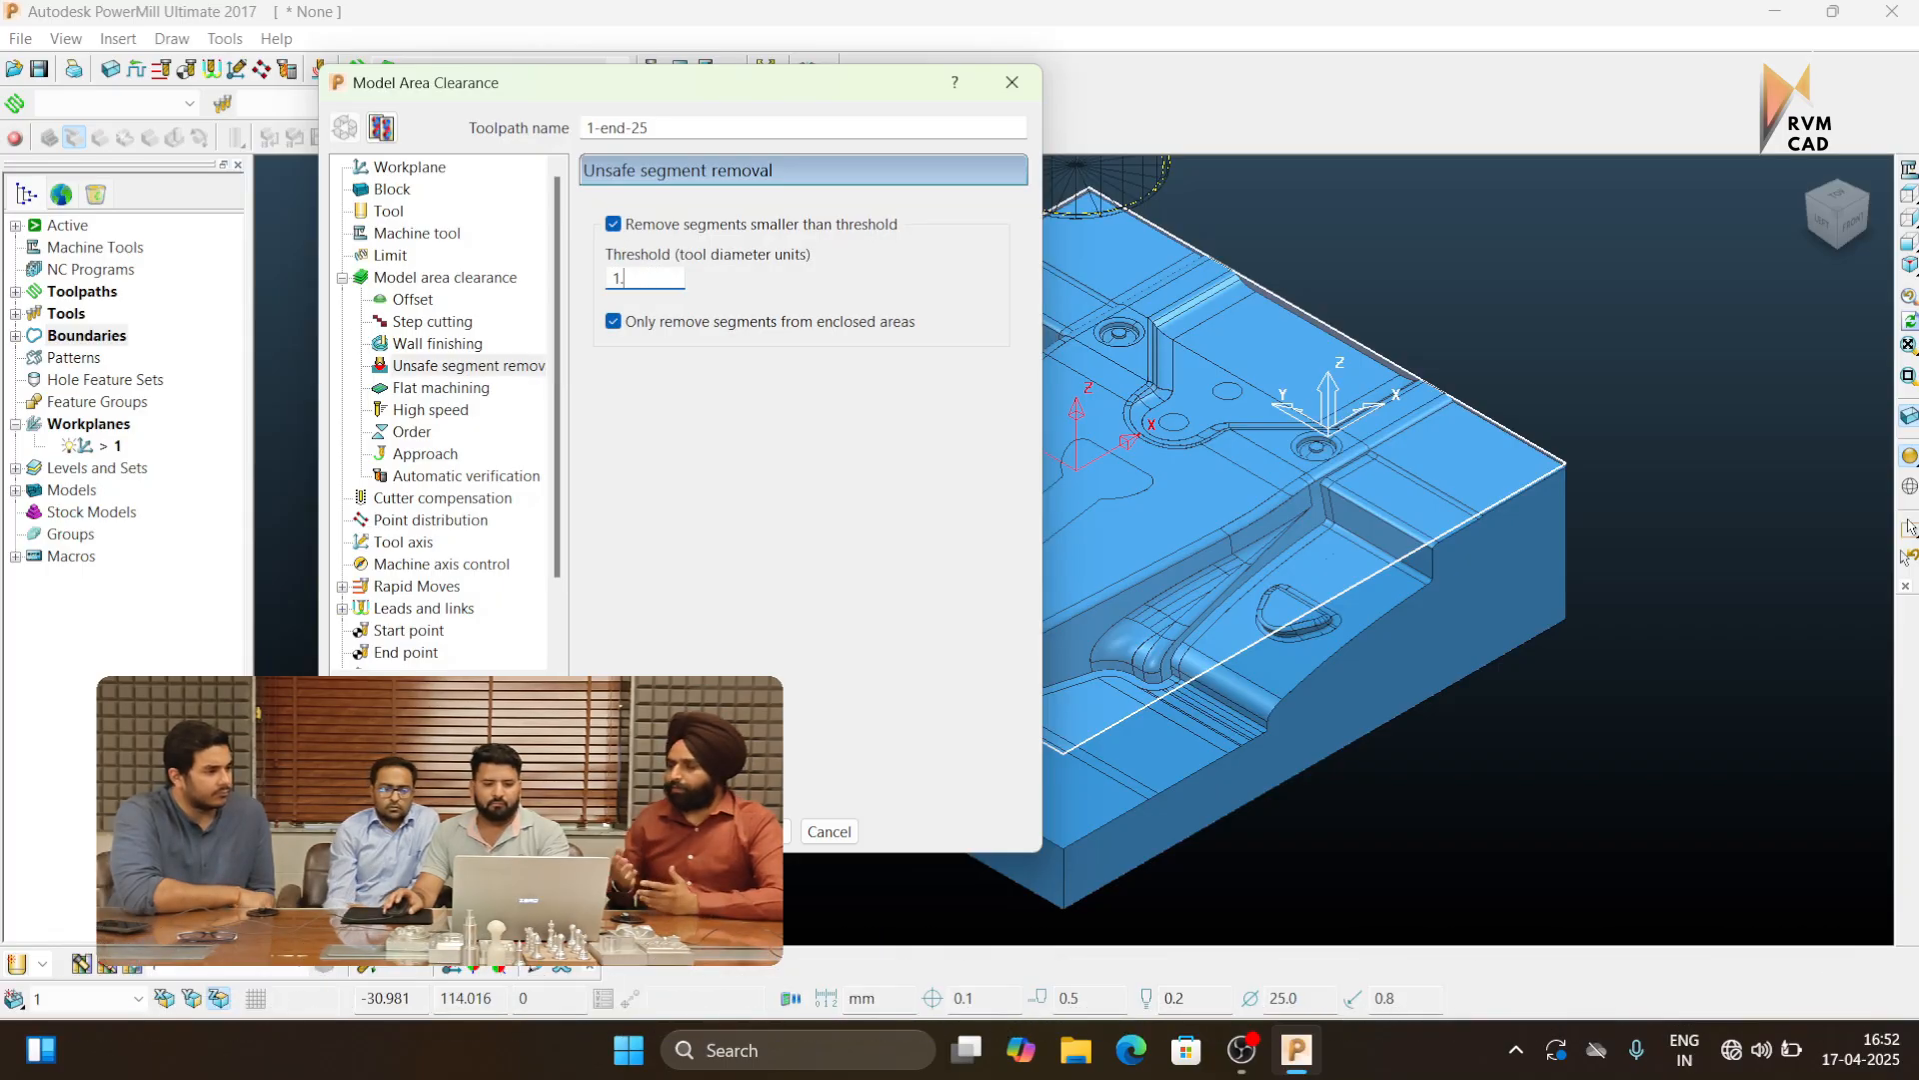
pyautogui.write('25')
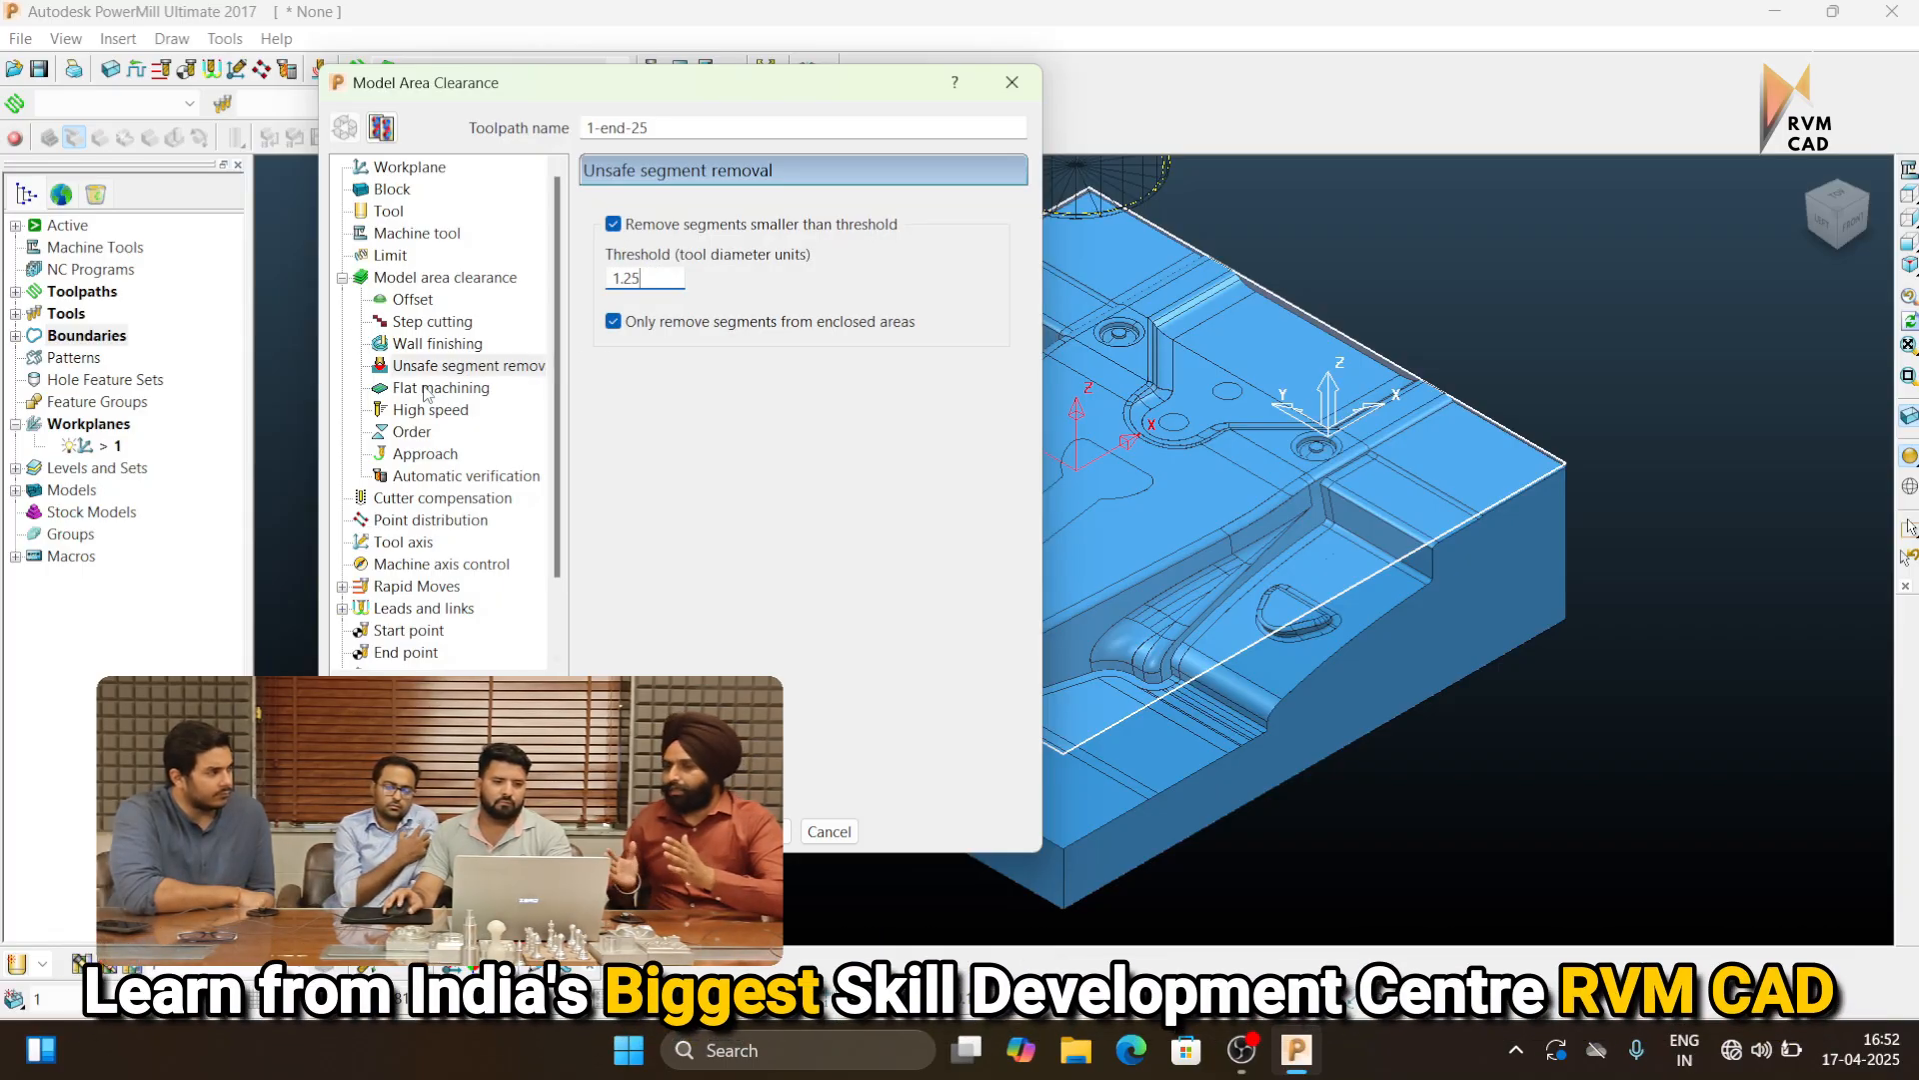
# Set the flat machining option for machining flats to Level
pyautogui.click(439, 388)
pyautogui.click(680, 237)
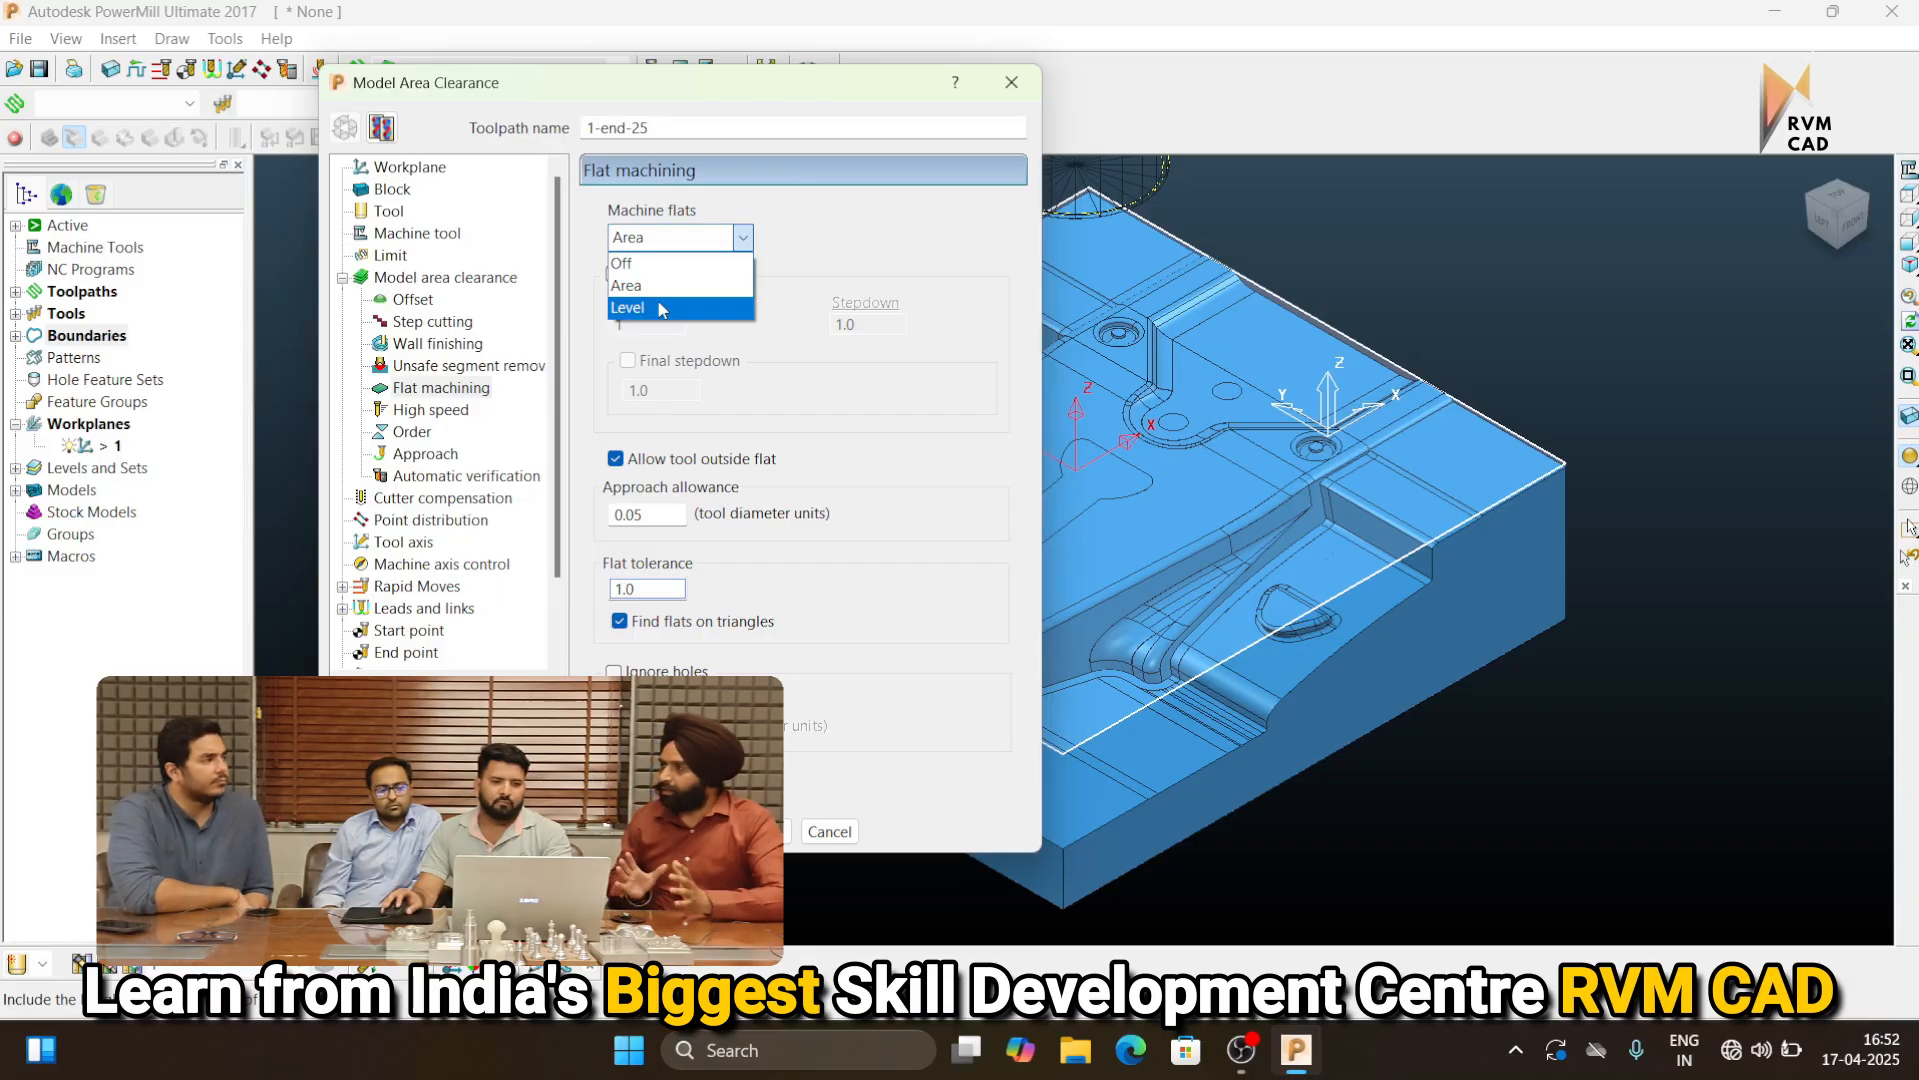
pyautogui.click(660, 309)
# Turn off adding approaches from outside, then calculate the 1-end-25 toolpath and close its settings
pyautogui.click(424, 454)
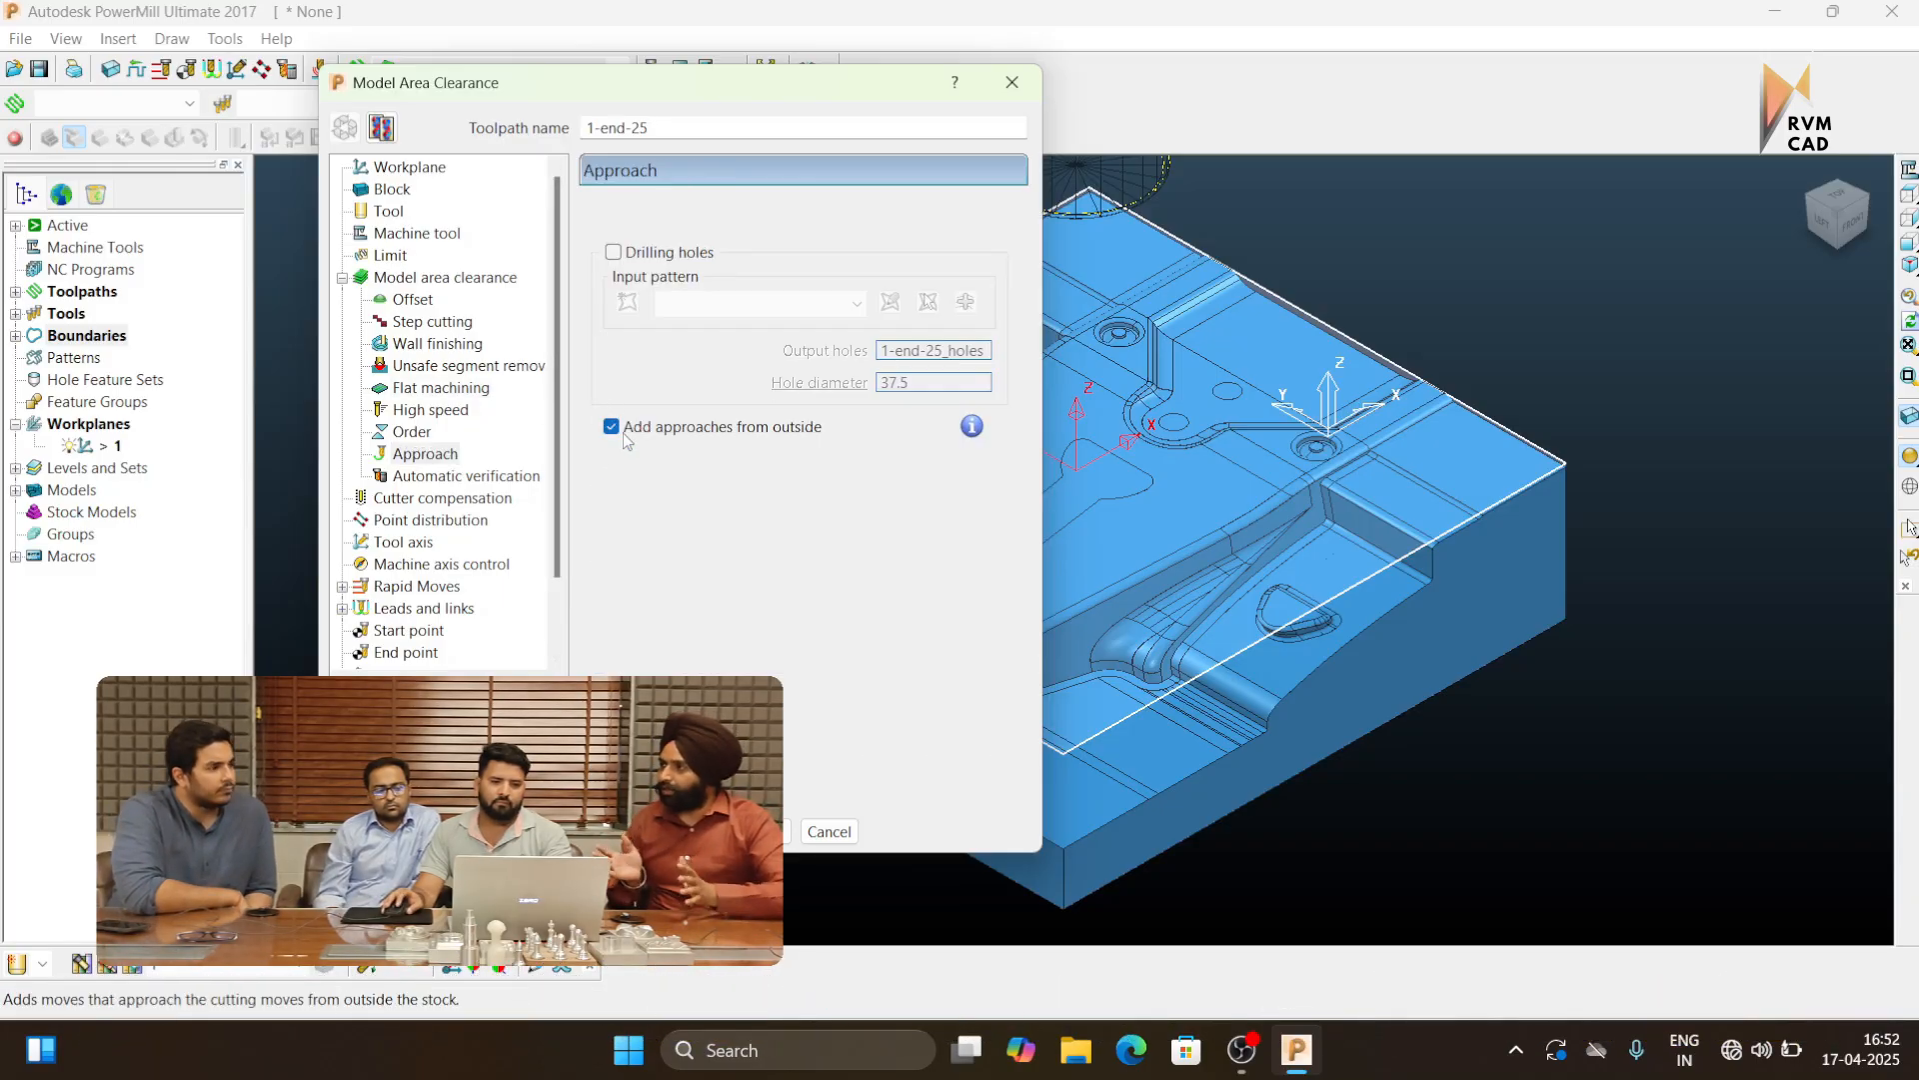
pyautogui.click(625, 437)
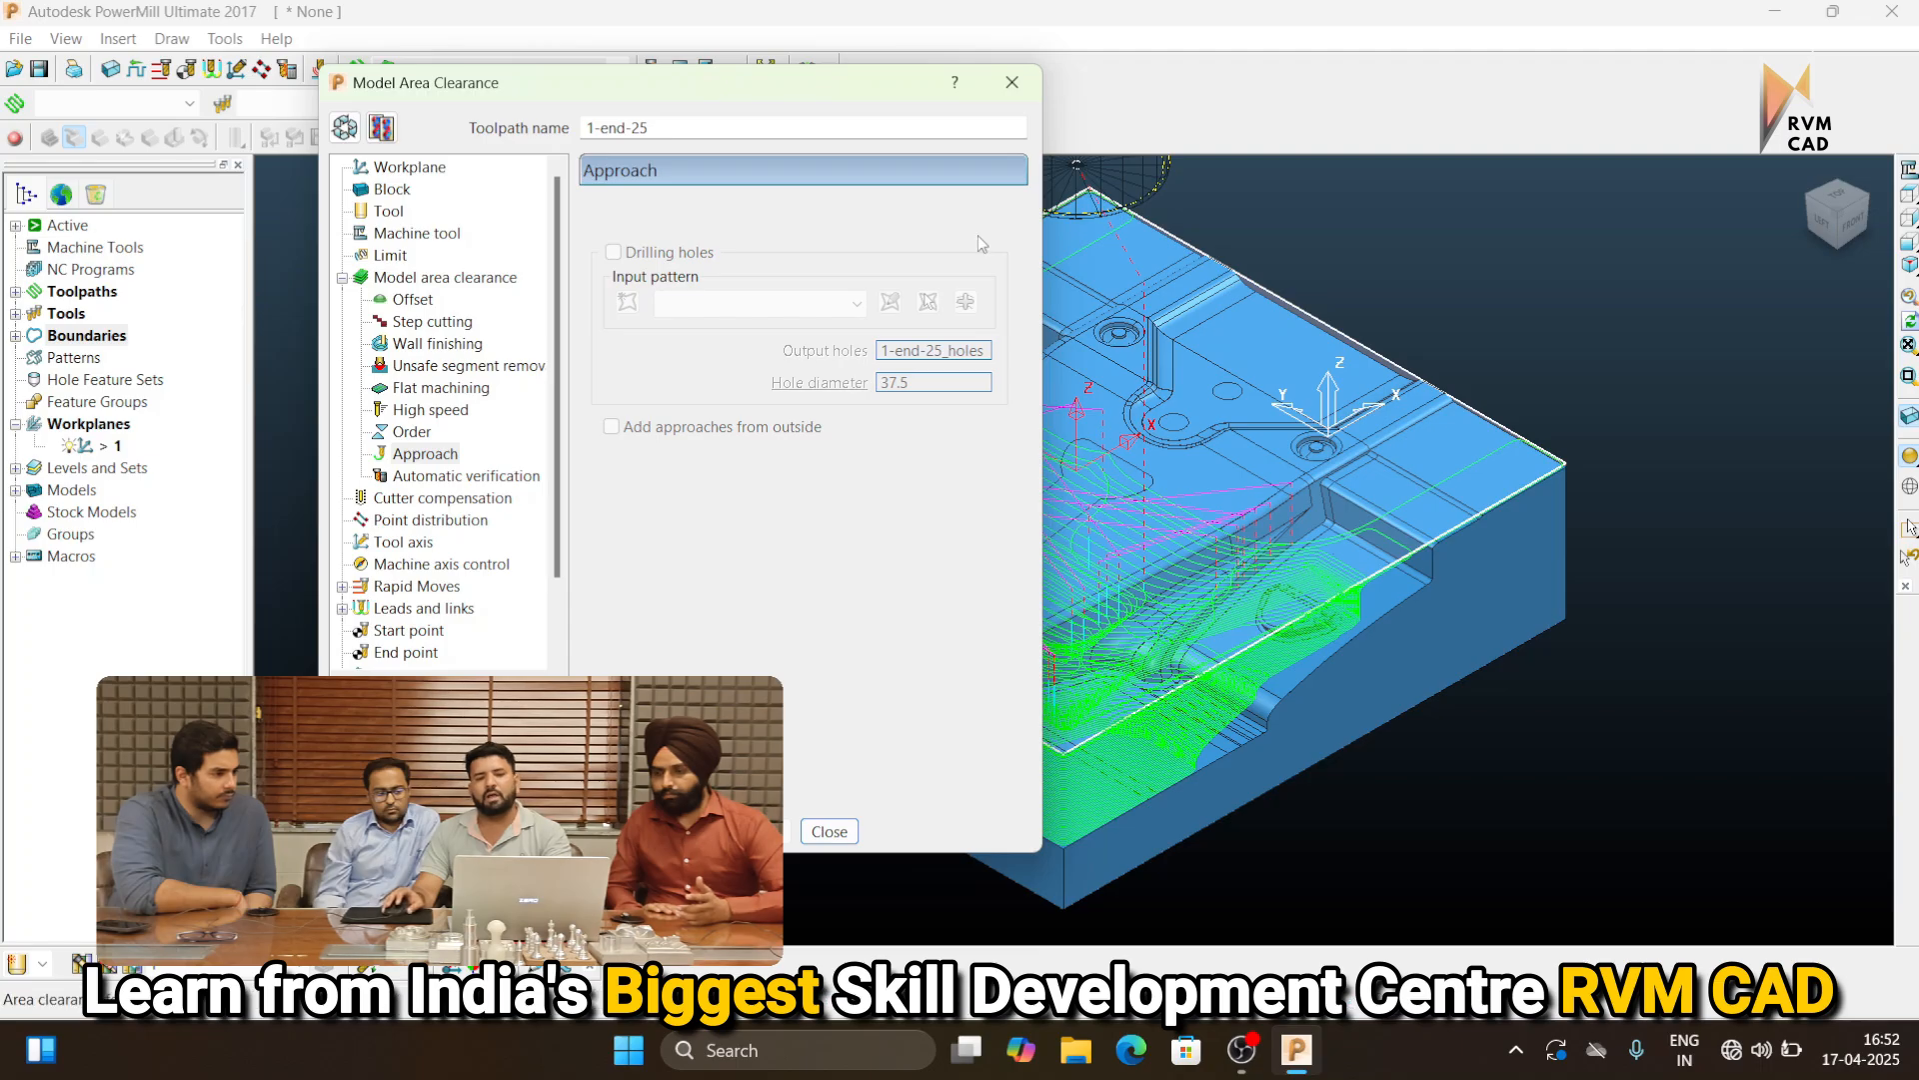
pyautogui.click(1012, 82)
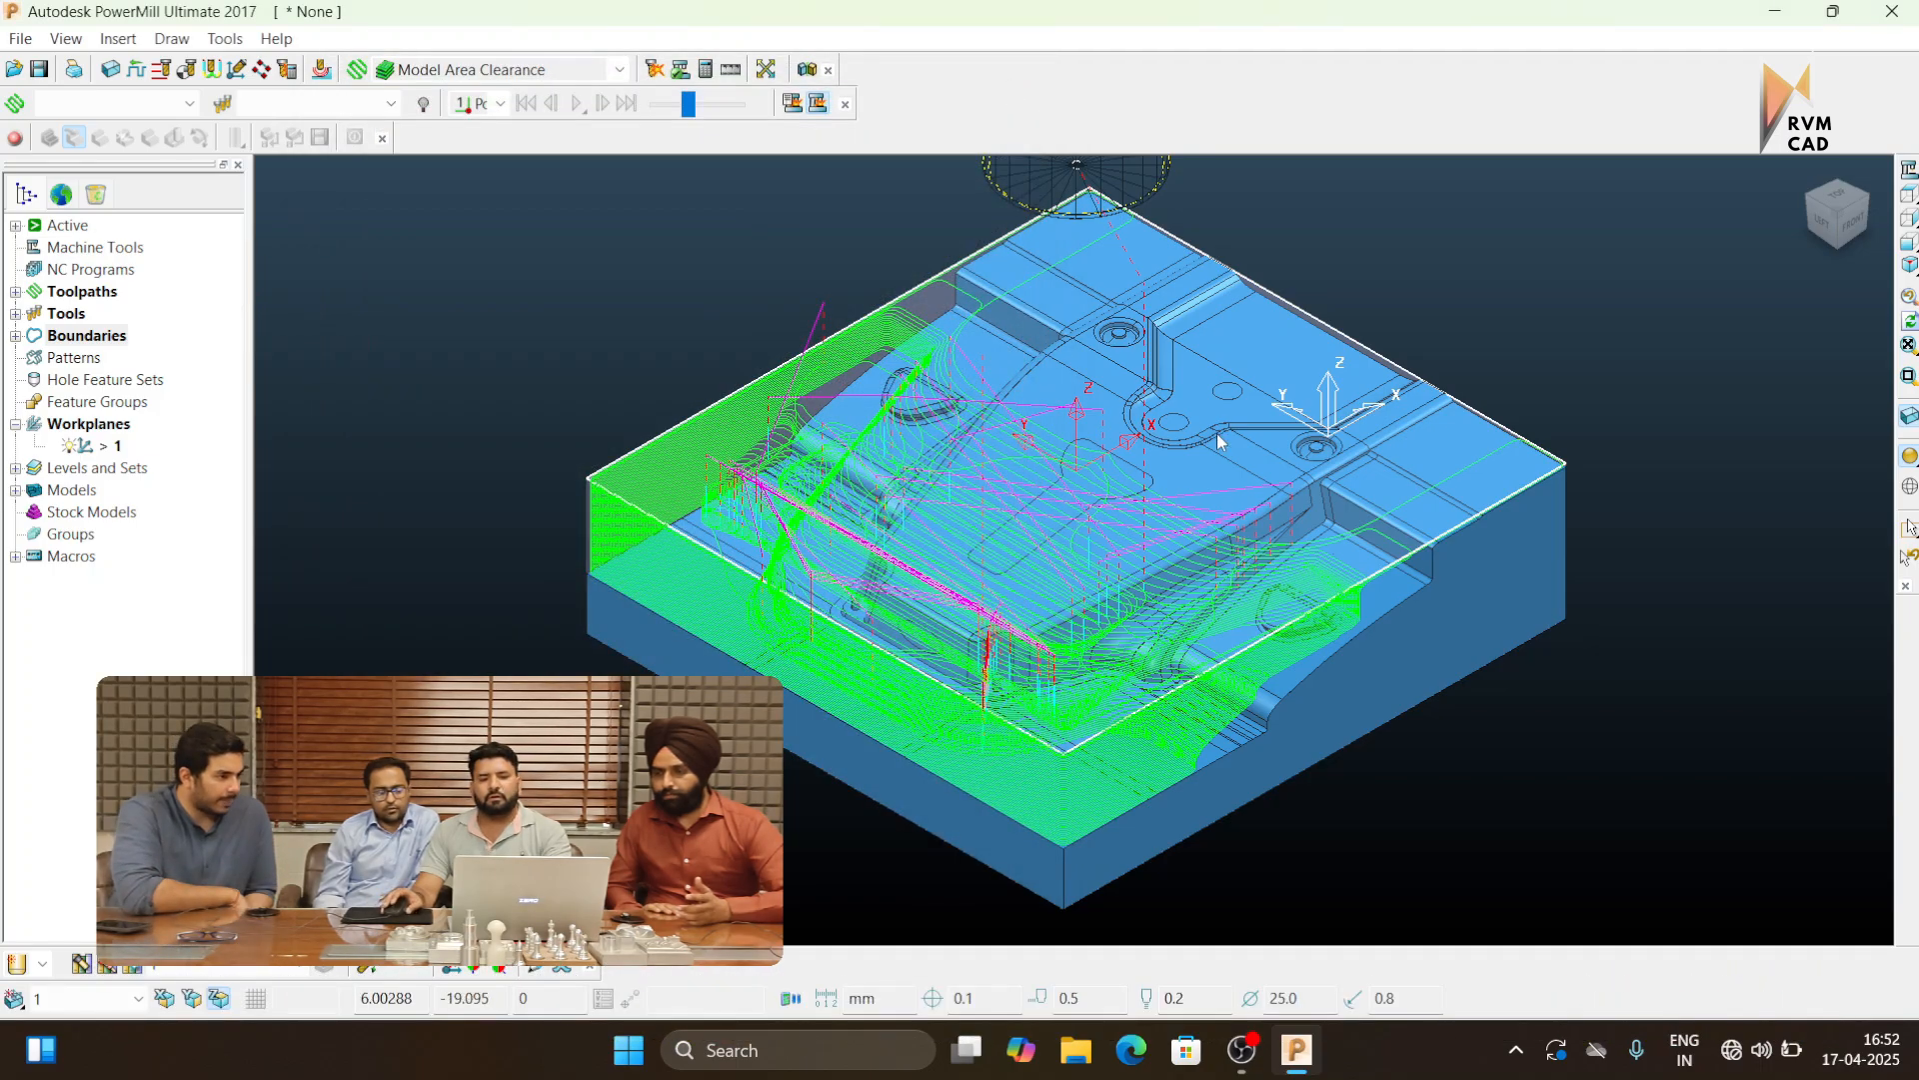
# Examine the calculated roughing toolpath on the mould core, zooming in and out in the isometric view
pyautogui.scroll(-6, 1218, 434)
pyautogui.click(1254, 496)
pyautogui.scroll(6, 1260, 488)
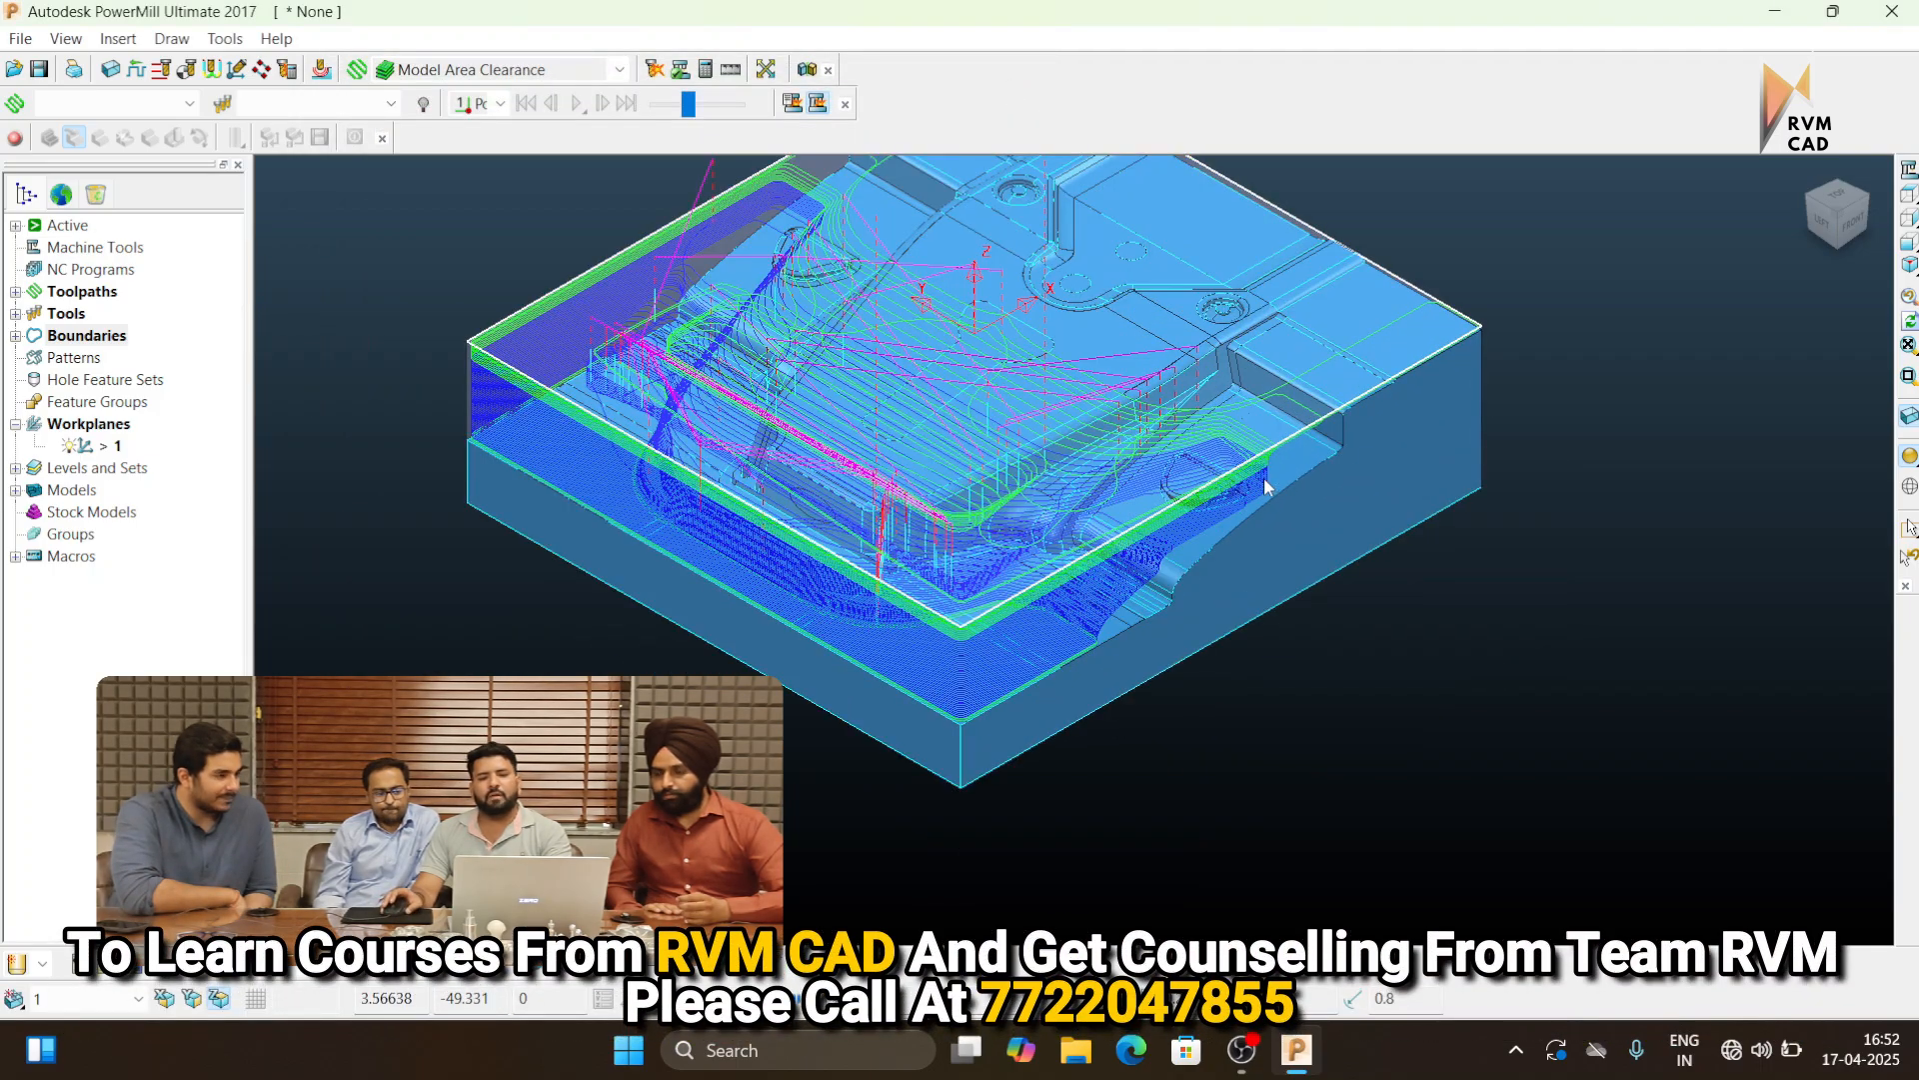
pyautogui.scroll(-3, 1265, 478)
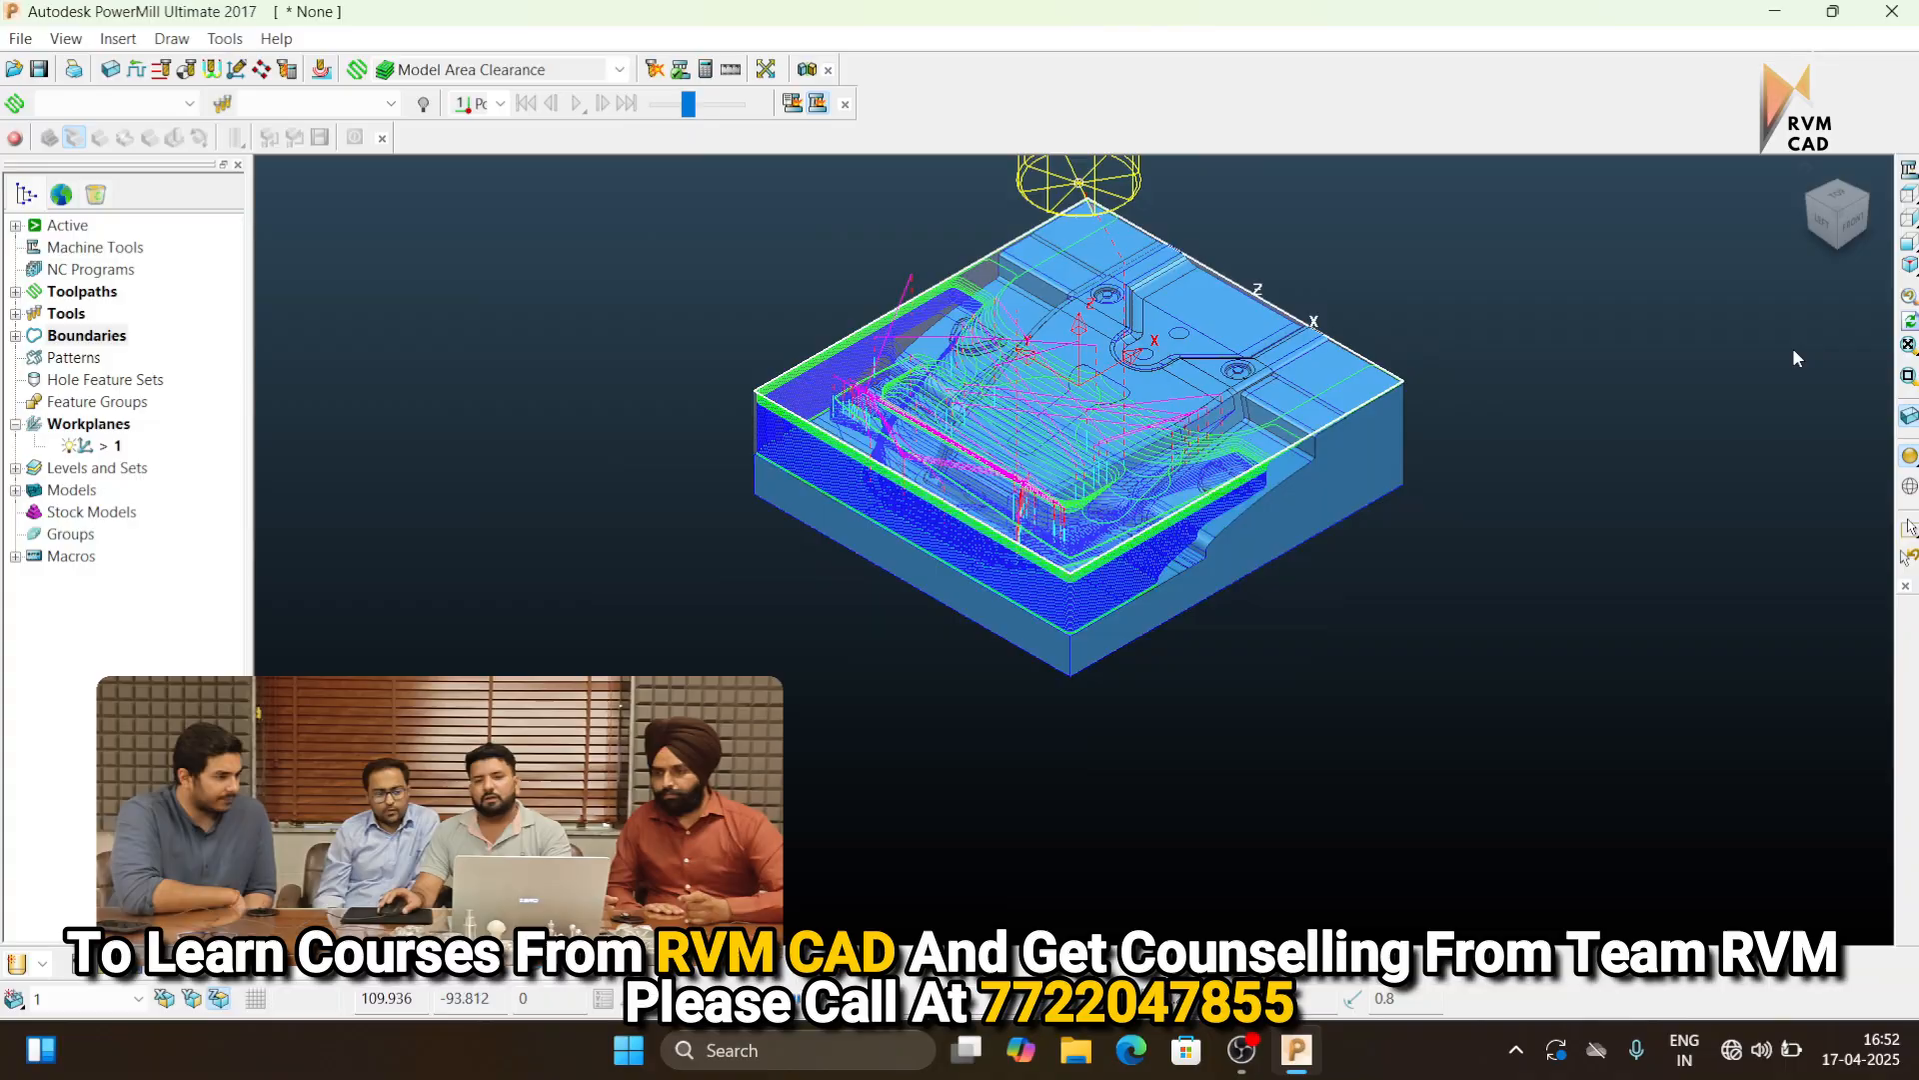
pyautogui.click(1906, 266)
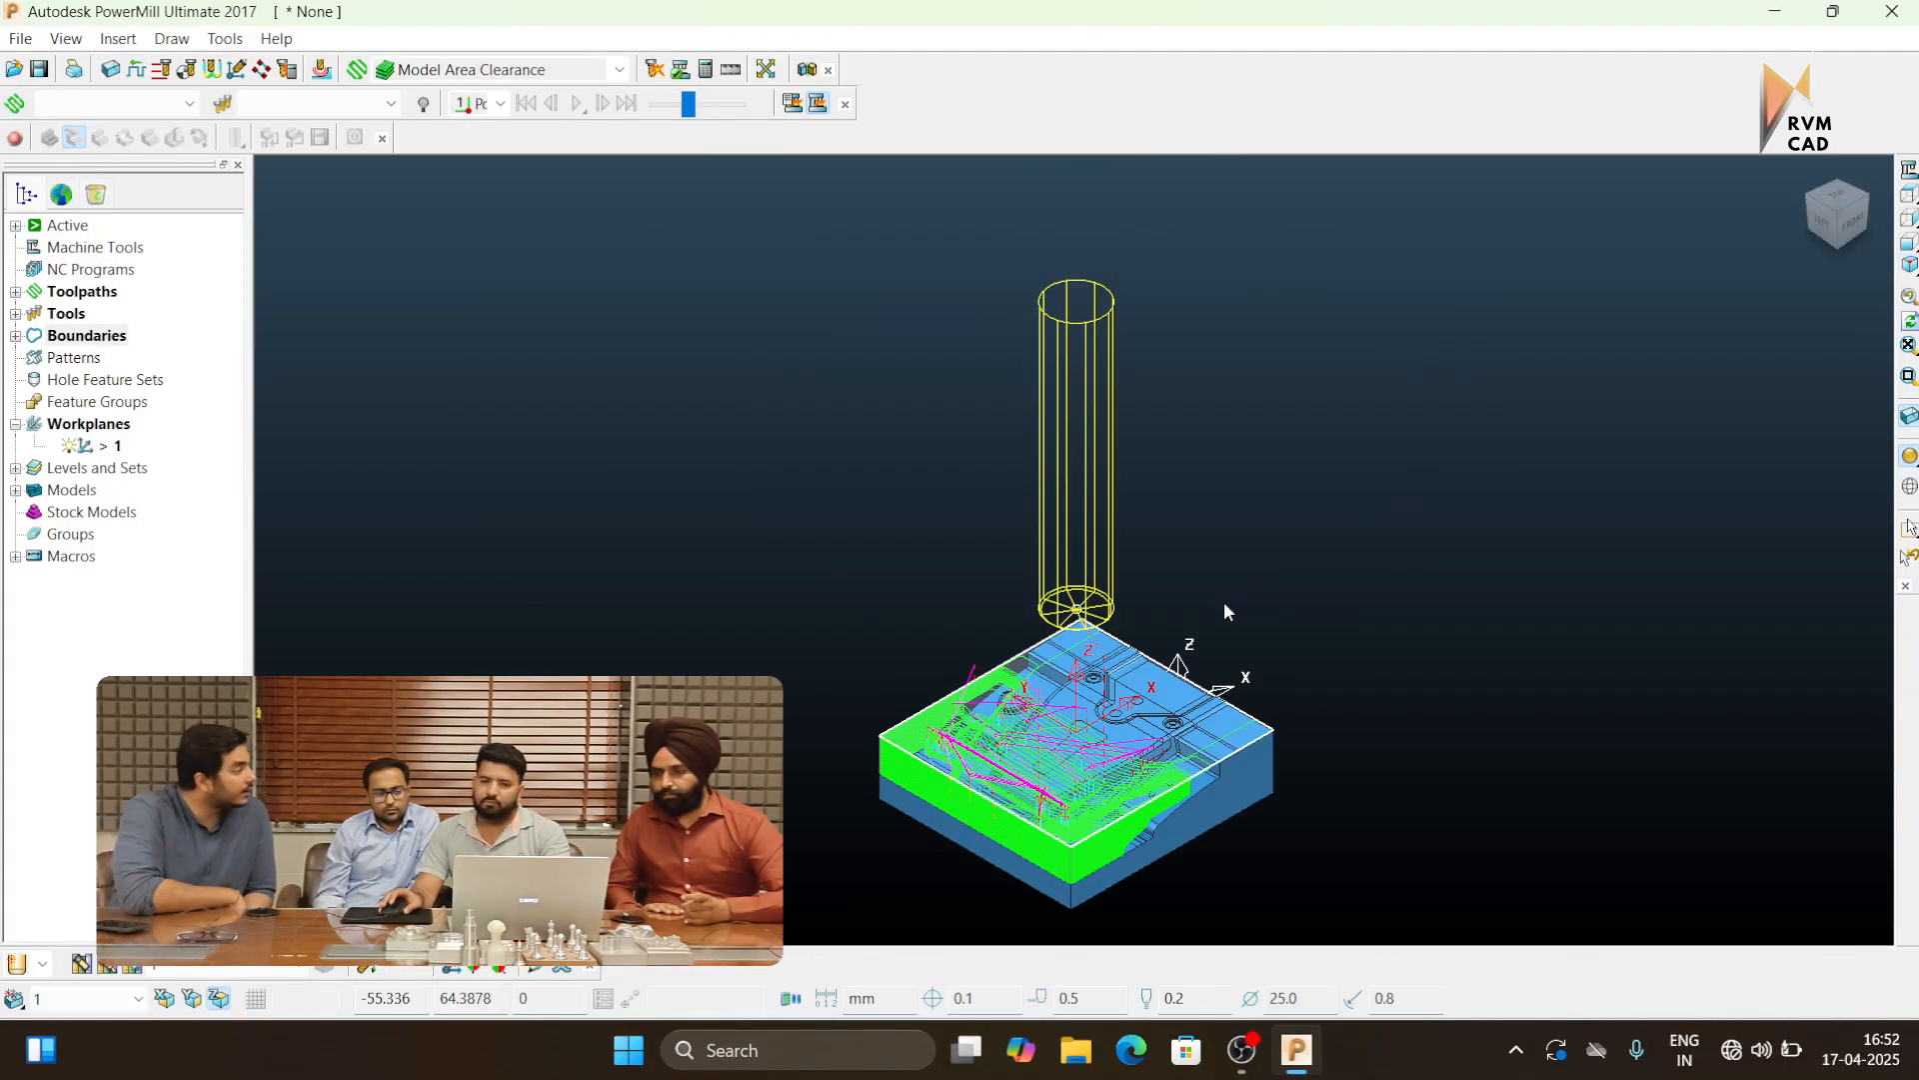
pyautogui.scroll(3, 1153, 512)
pyautogui.scroll(-4, 1143, 715)
pyautogui.scroll(5, 1141, 714)
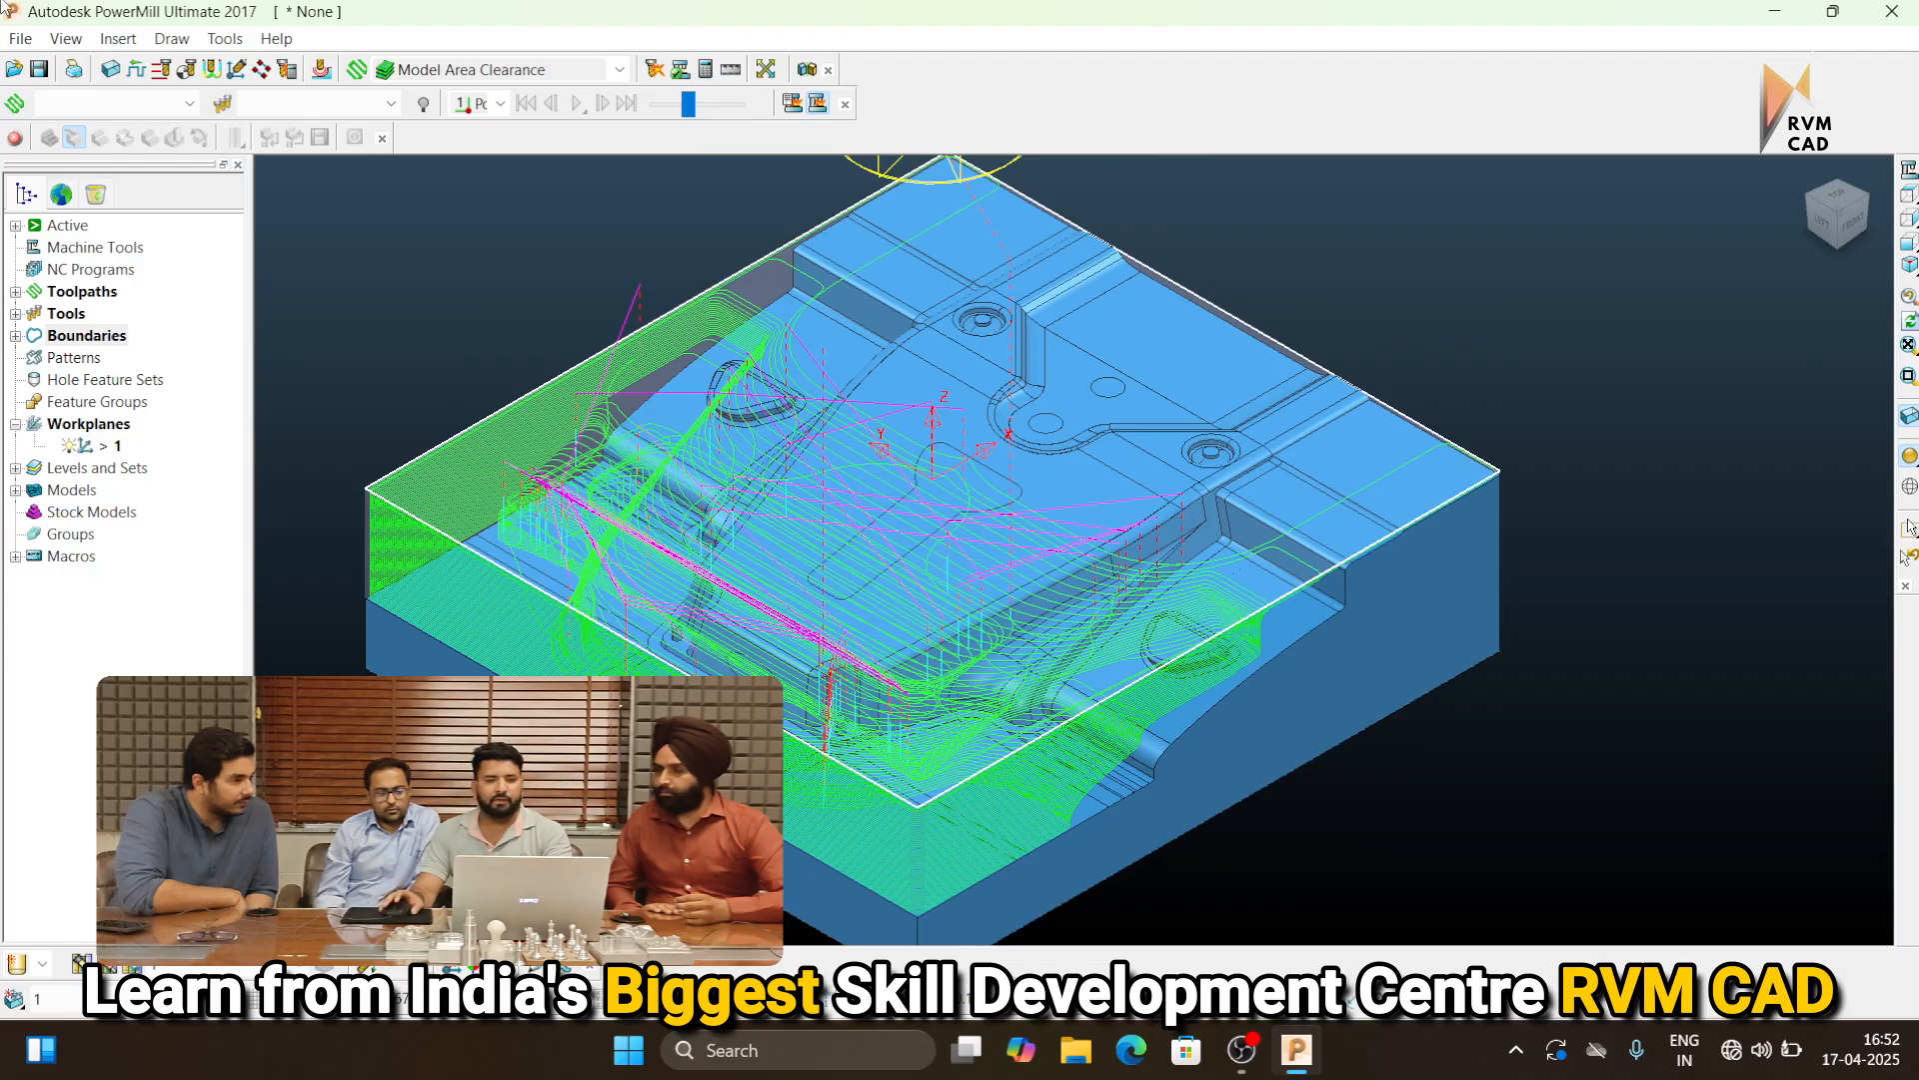
# Start another Model Area Clearance toolpath and create a tip radiused tool for it with a 16 mm diameter
pyautogui.click(485, 69)
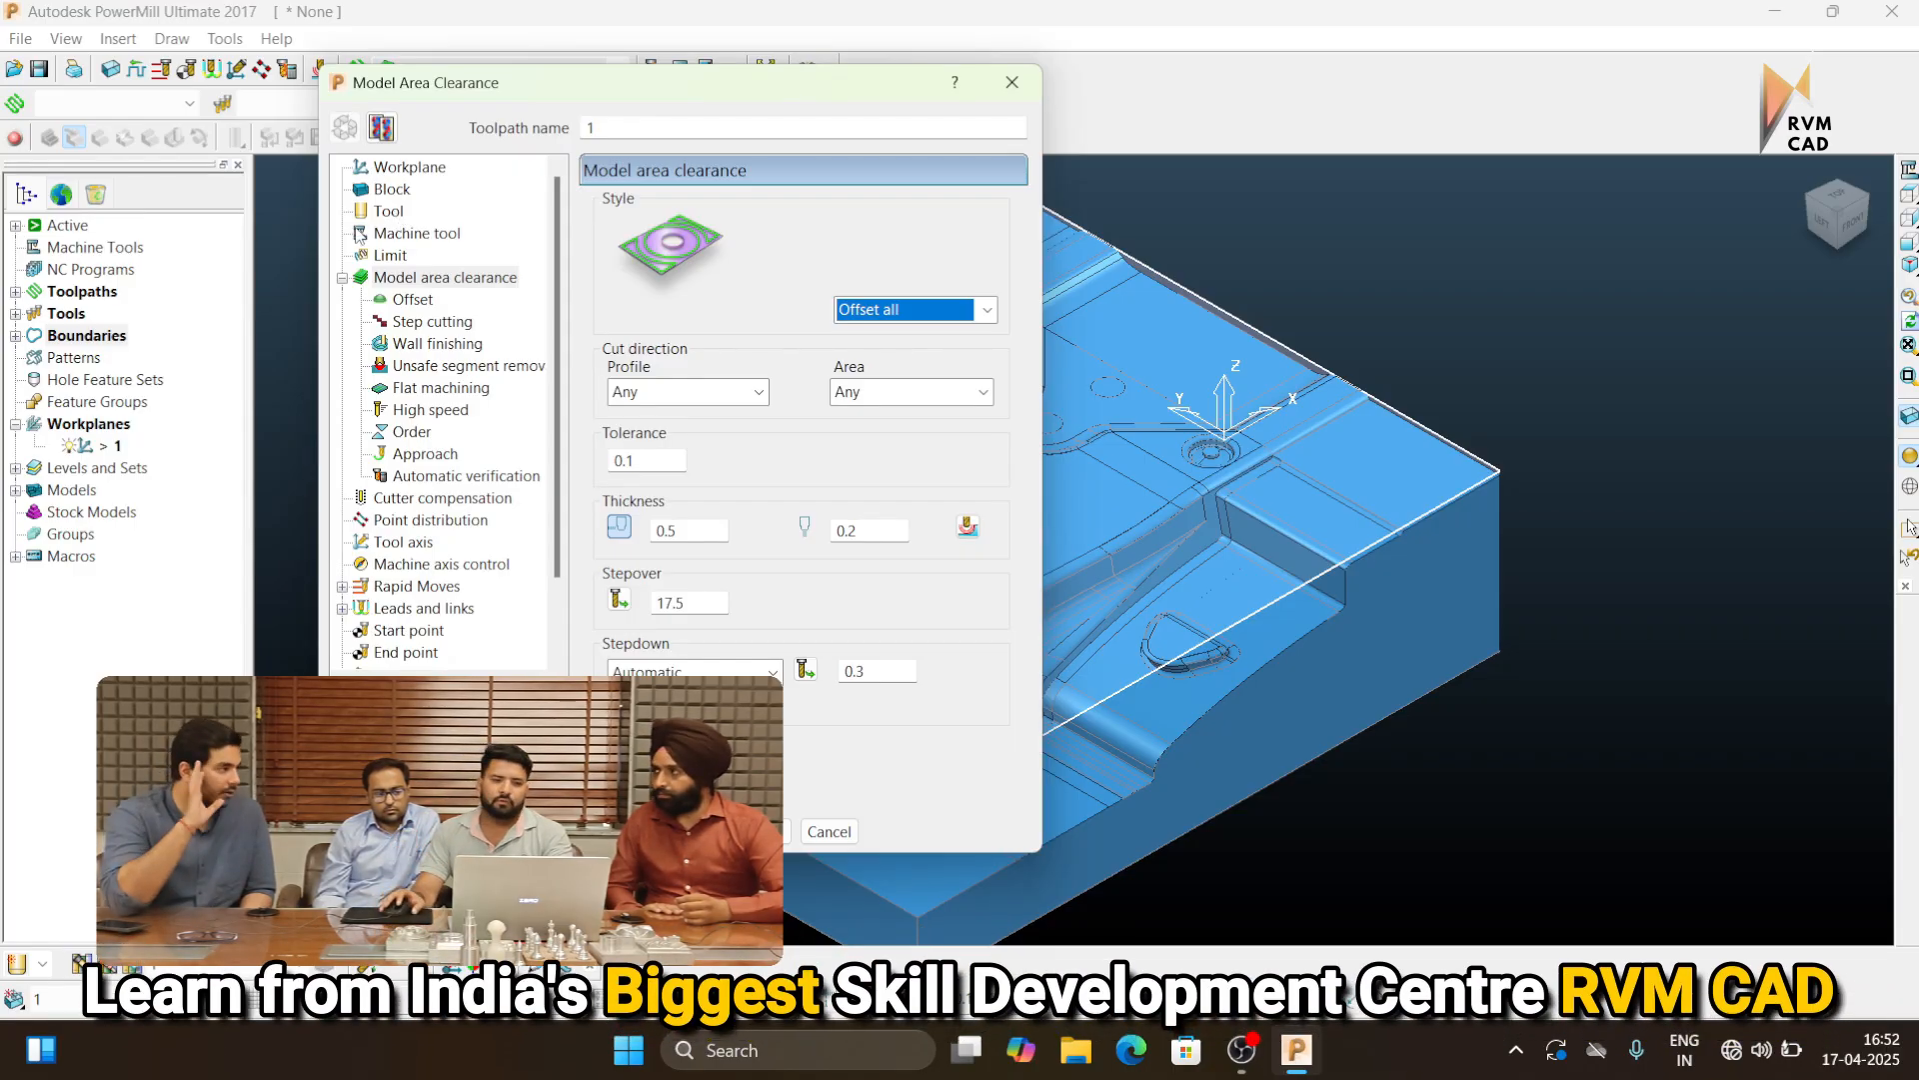
pyautogui.click(380, 211)
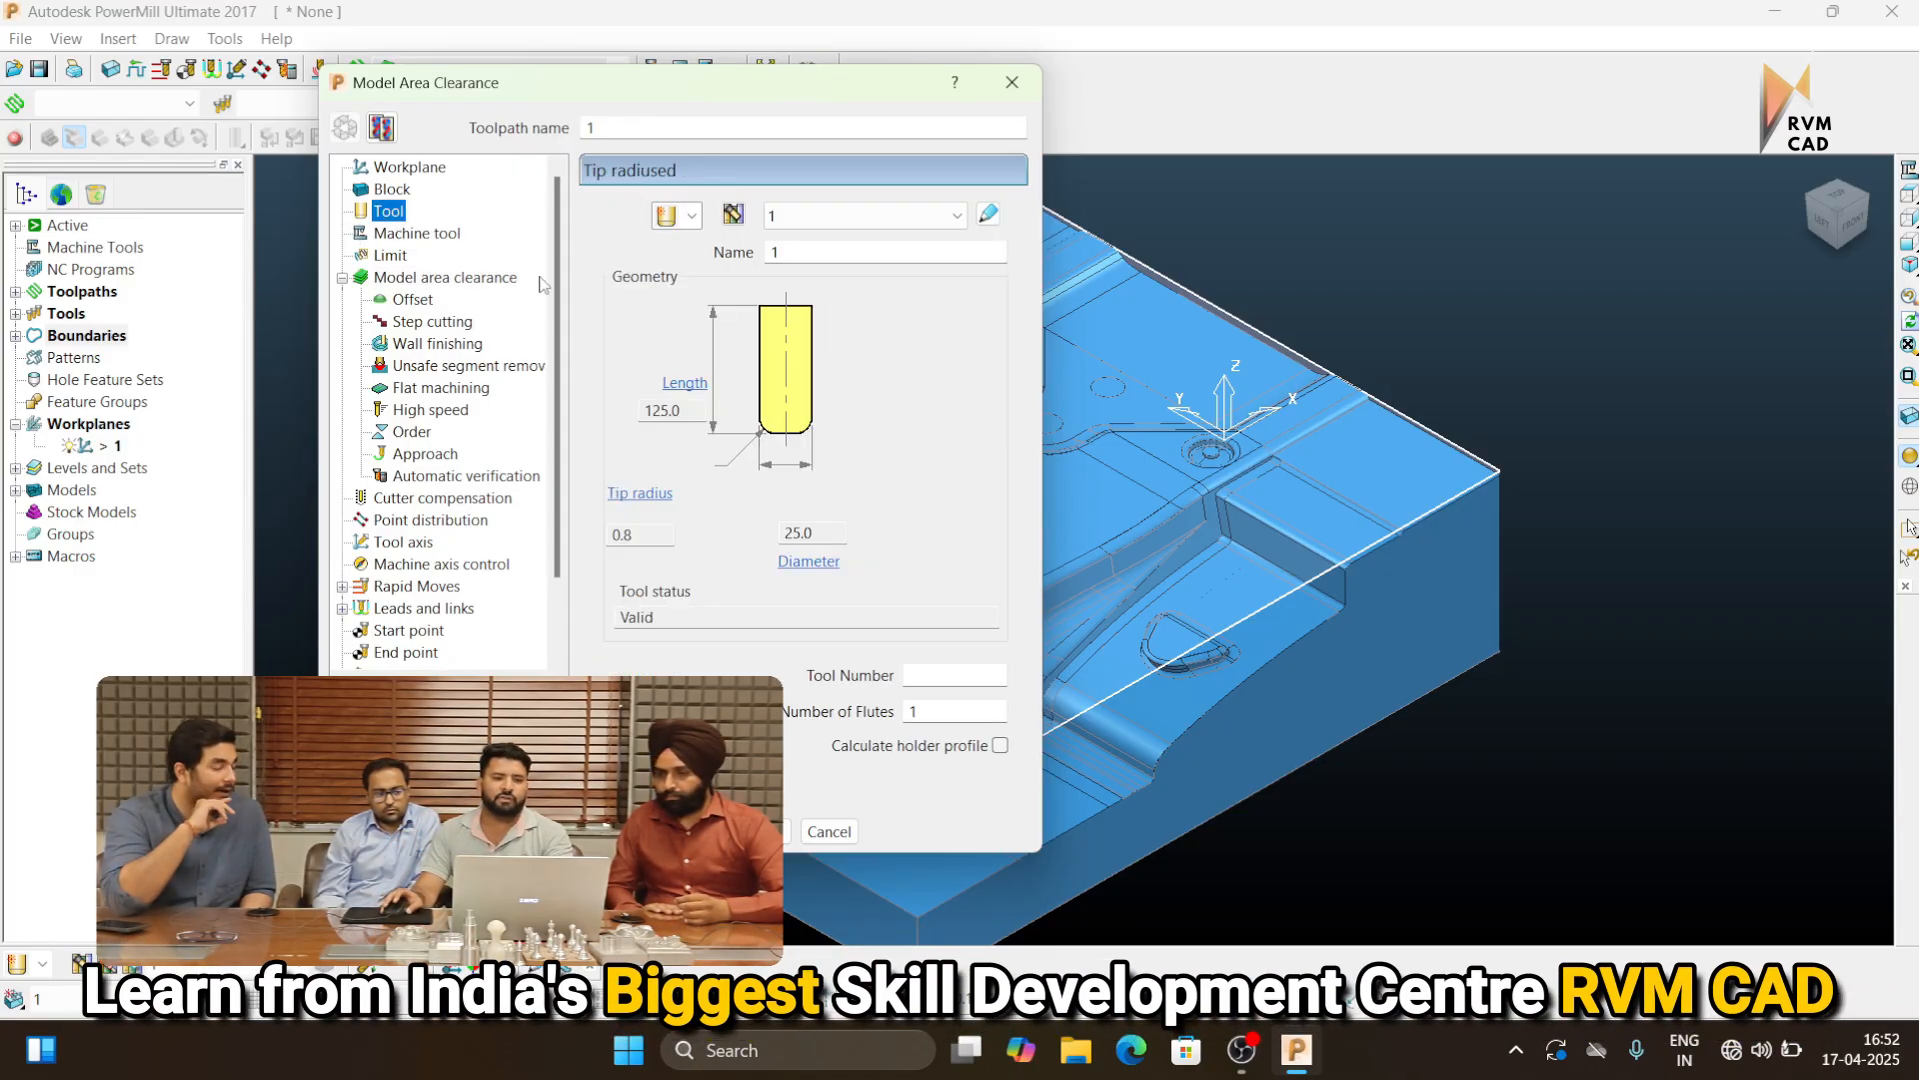
pyautogui.click(692, 216)
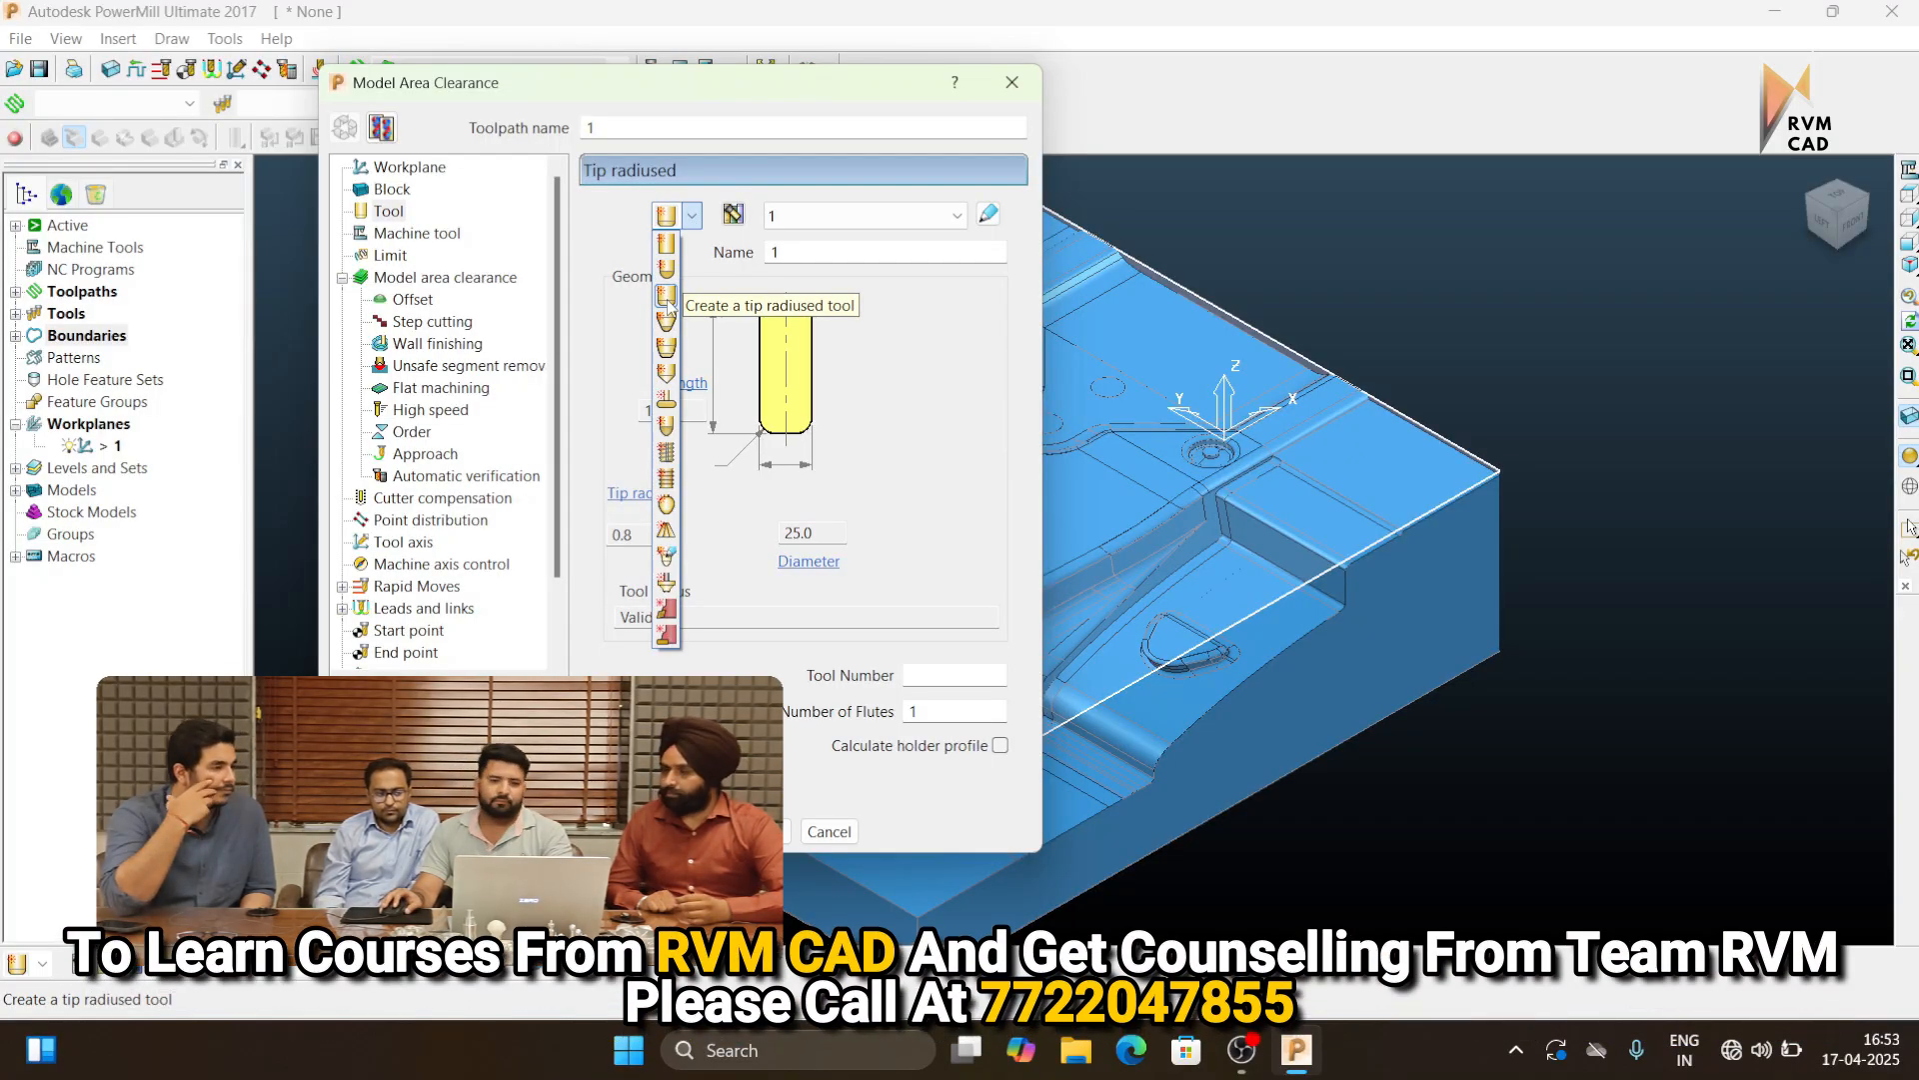
pyautogui.click(666, 297)
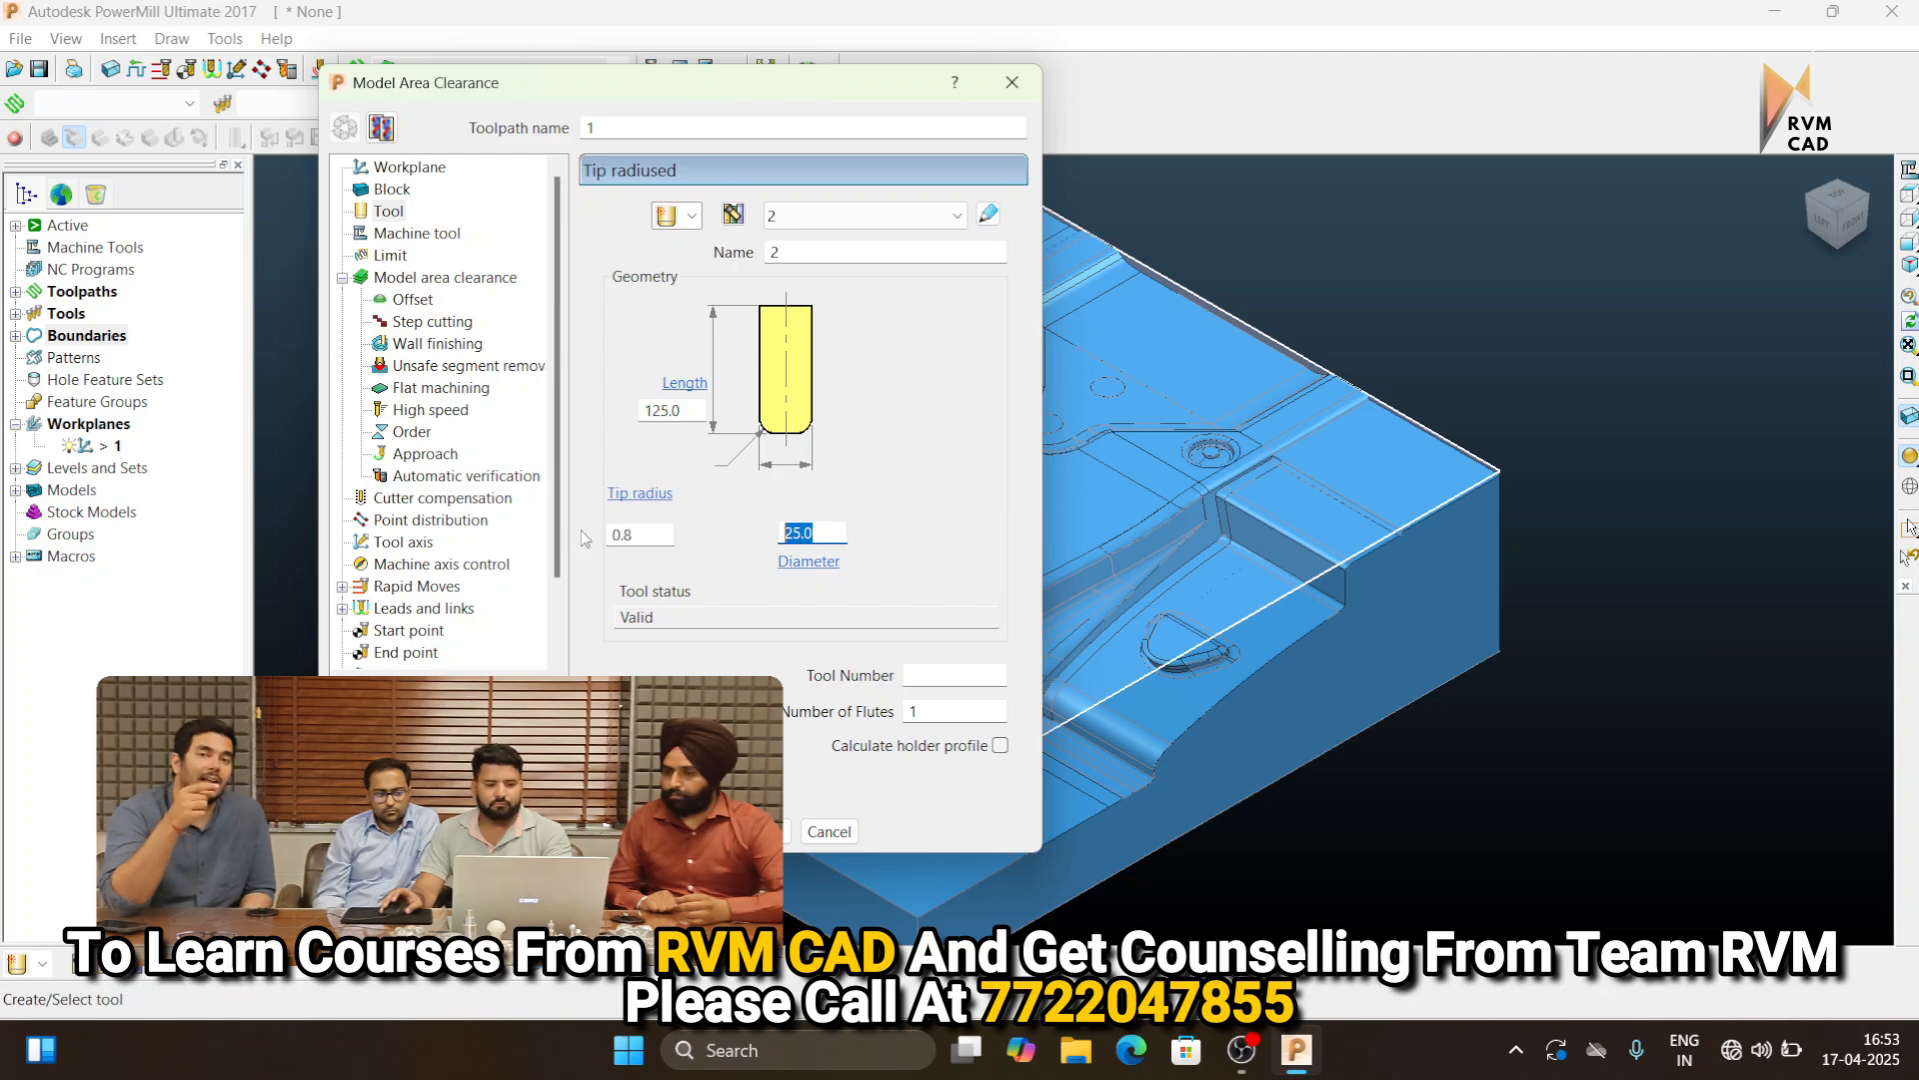
pyautogui.write('16')
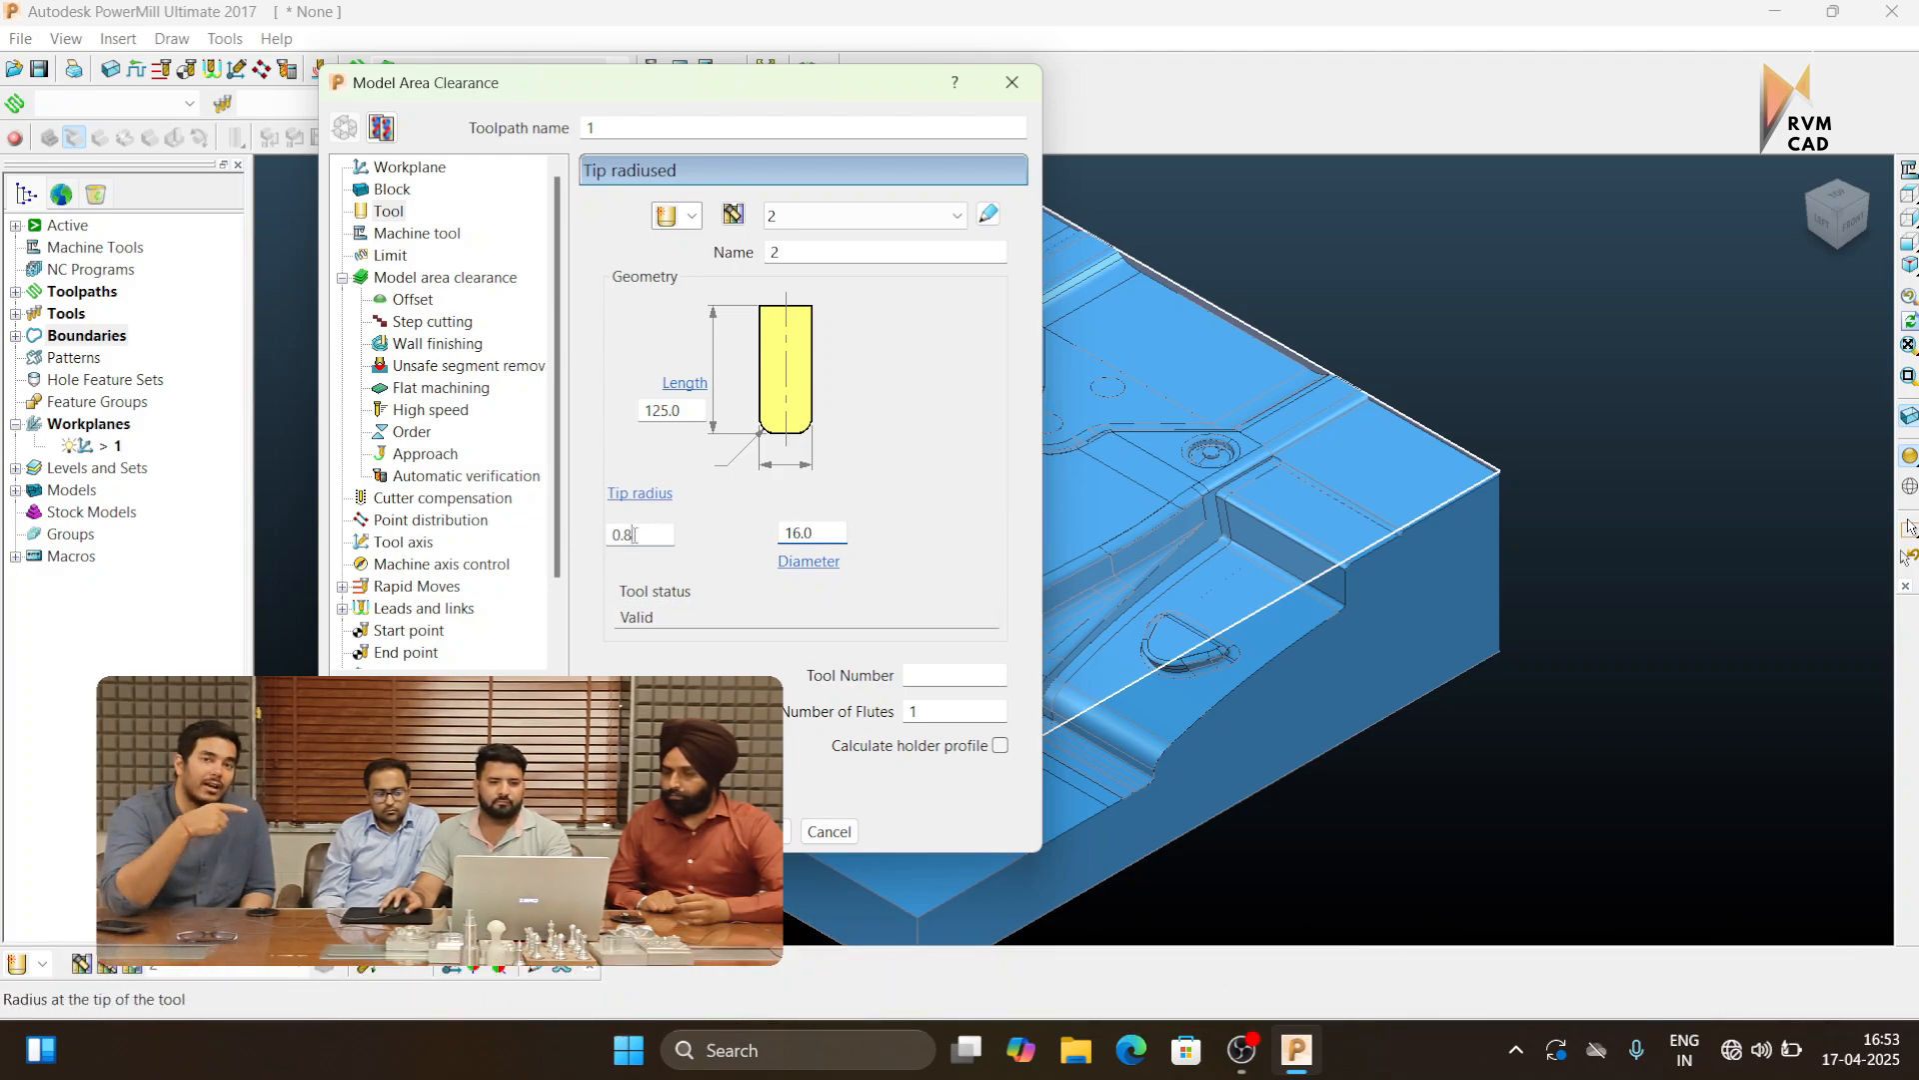
pyautogui.doubleClick(634, 534)
# Name the new toolpath 2-end-16
pyautogui.doubleClick(592, 128)
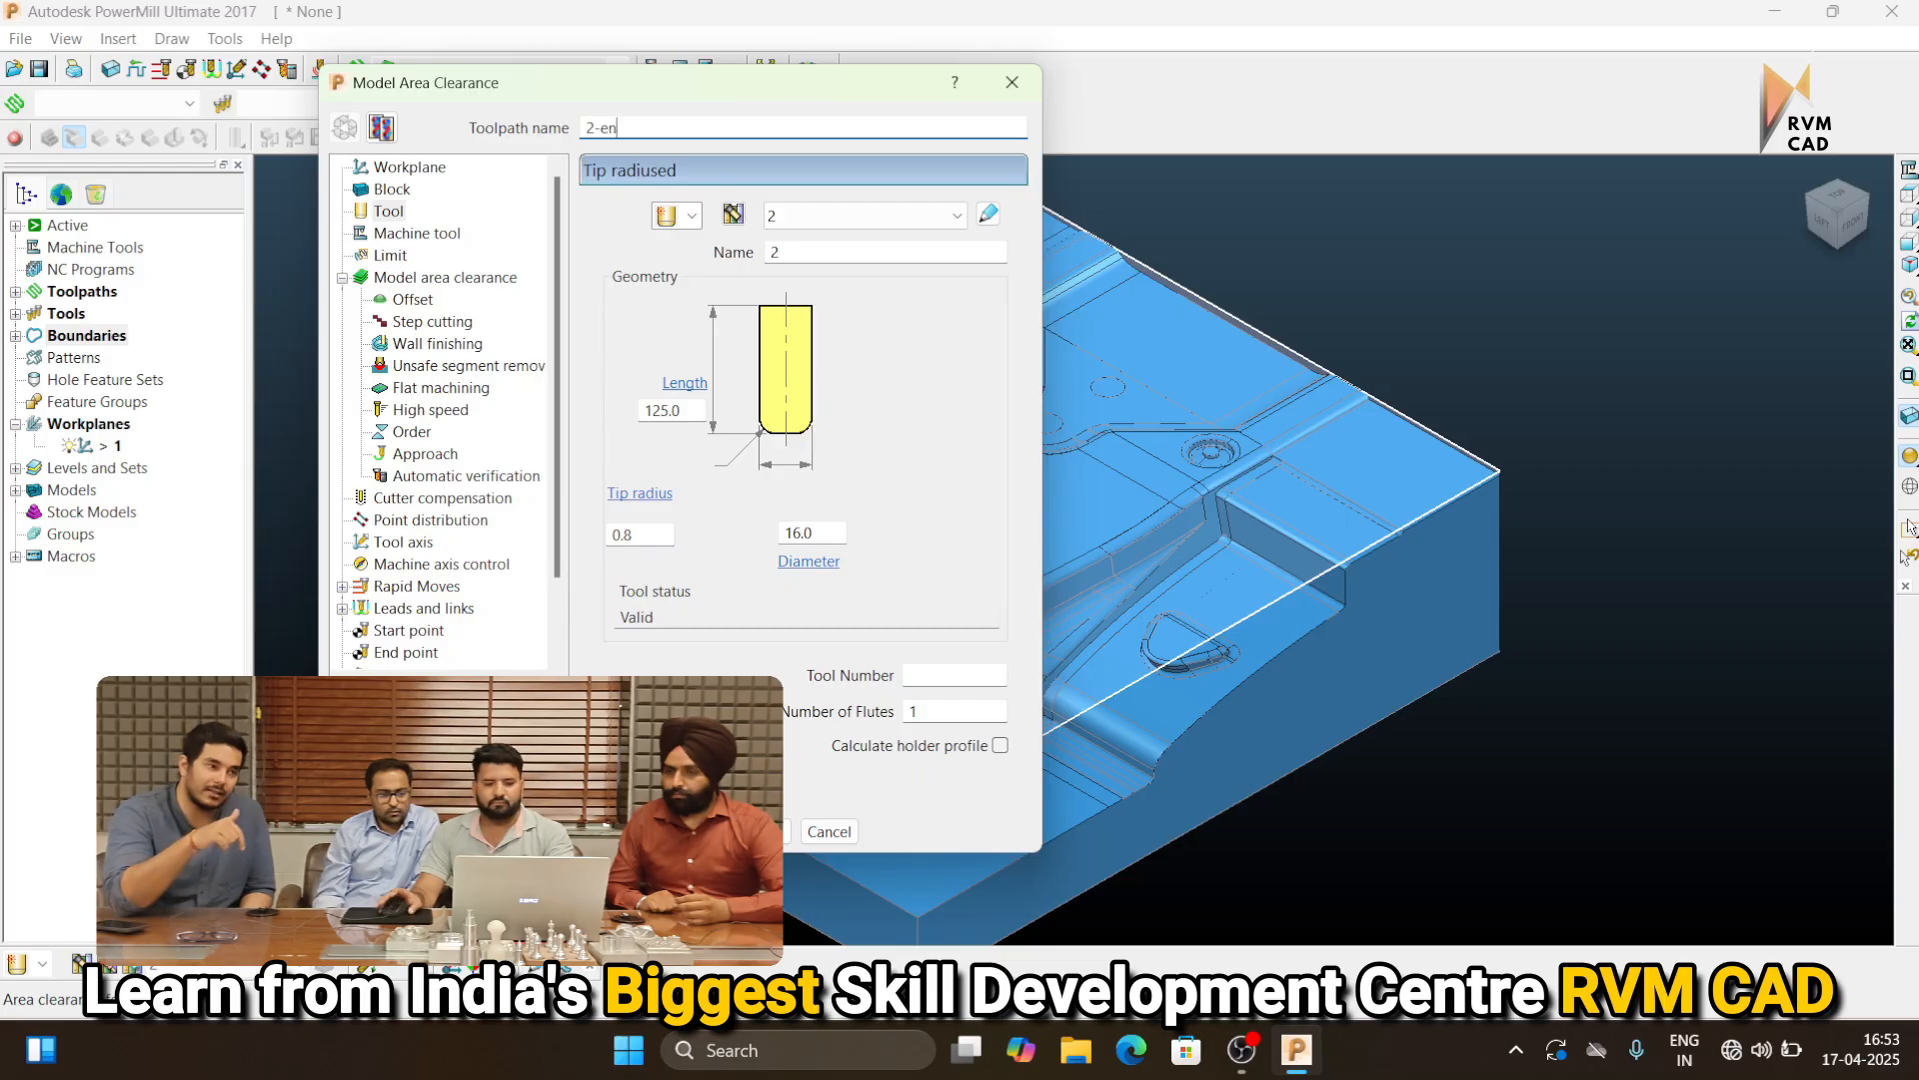
pyautogui.write('2-end-16')
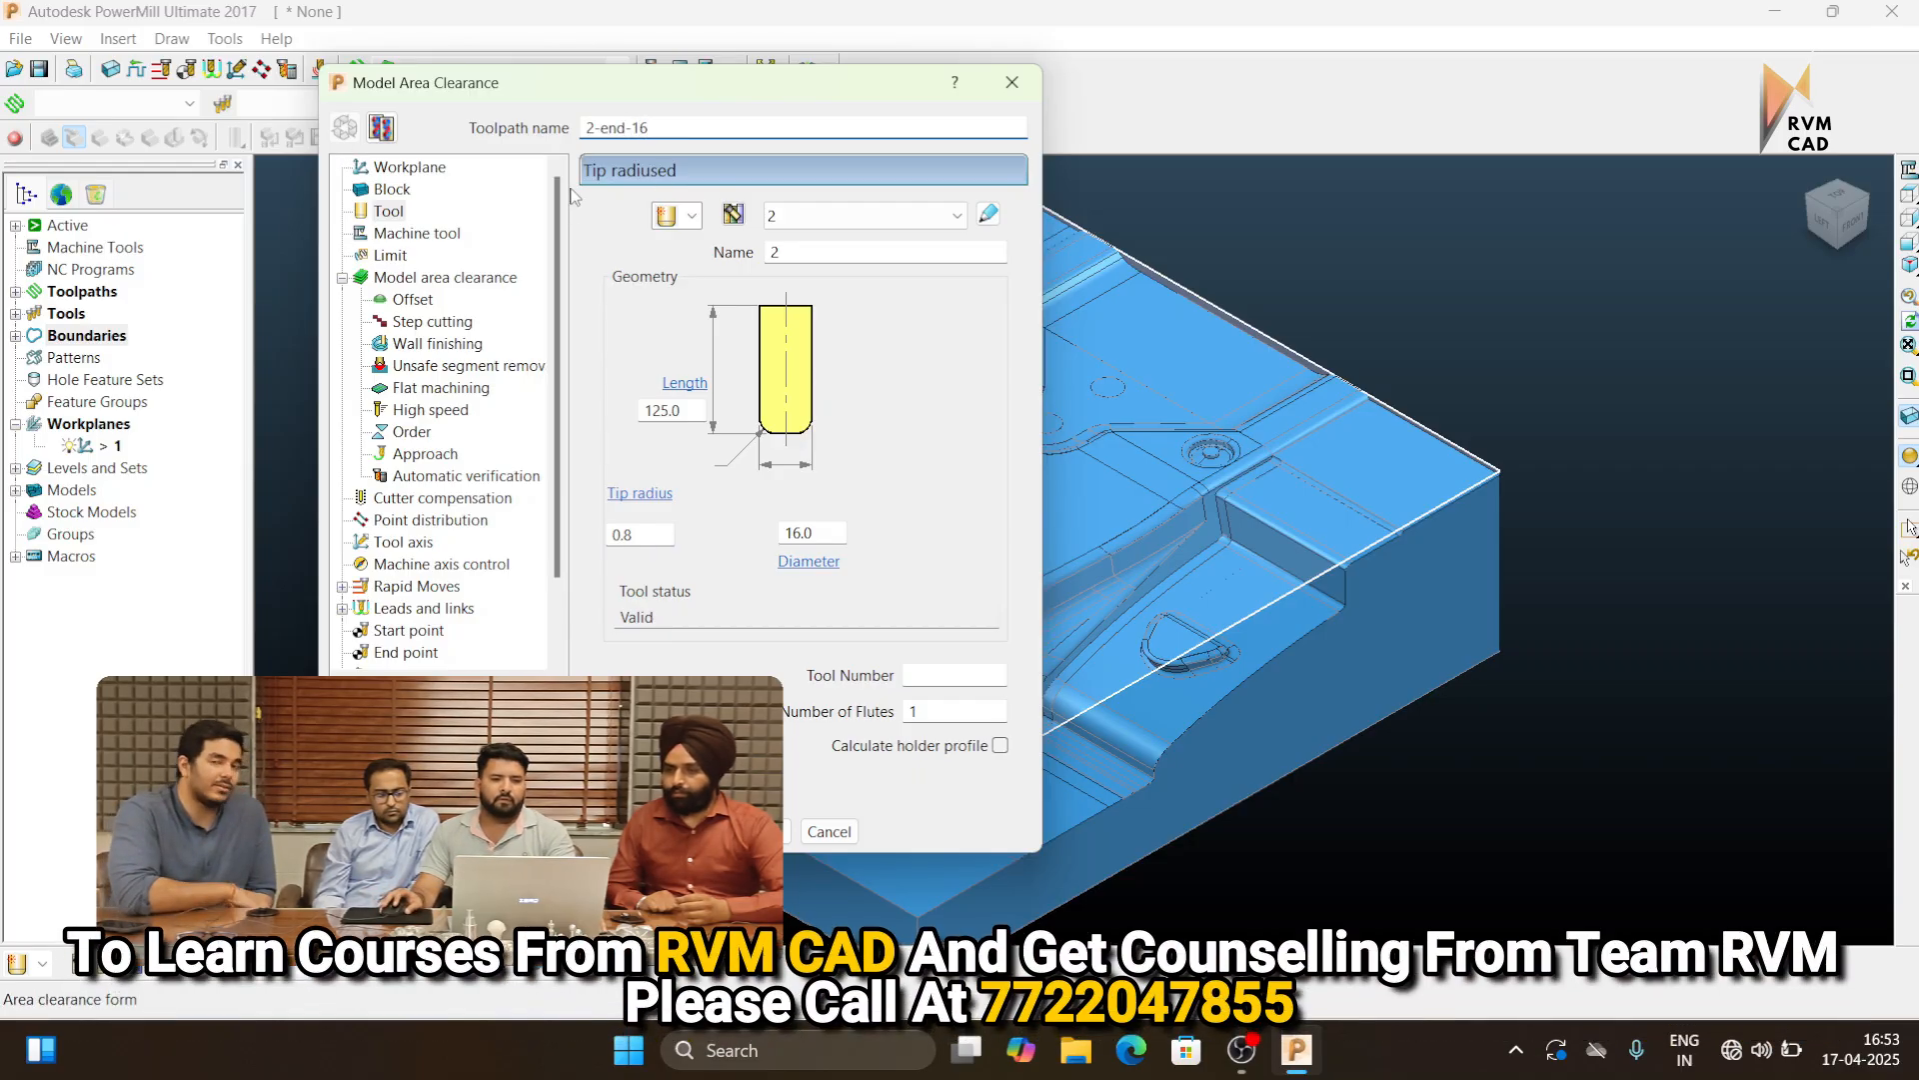
pyautogui.moveTo(670, 133); pyautogui.dragTo(136, 125)
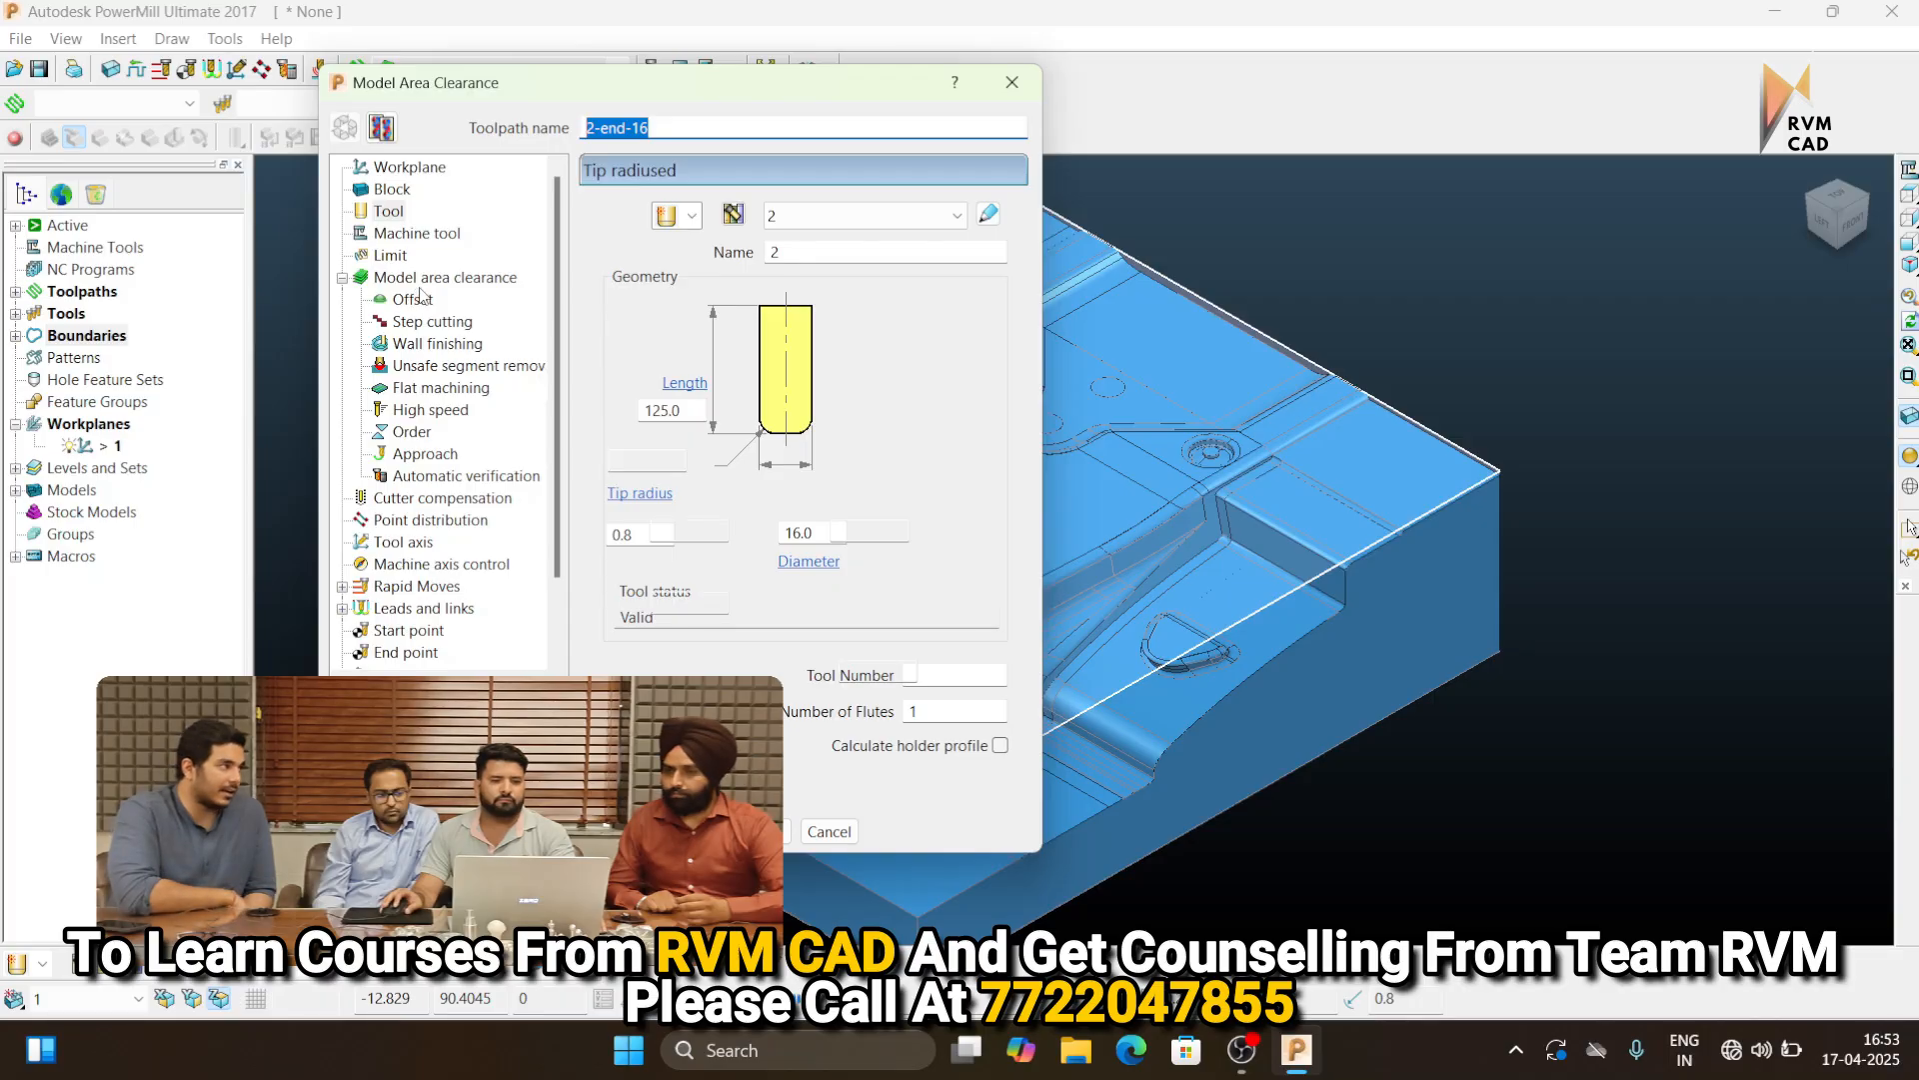
# Set the toolpath's stepover to 11.2 and its stepdown to 0.25
pyautogui.click(420, 286)
pyautogui.moveTo(695, 602); pyautogui.dragTo(414, 612)
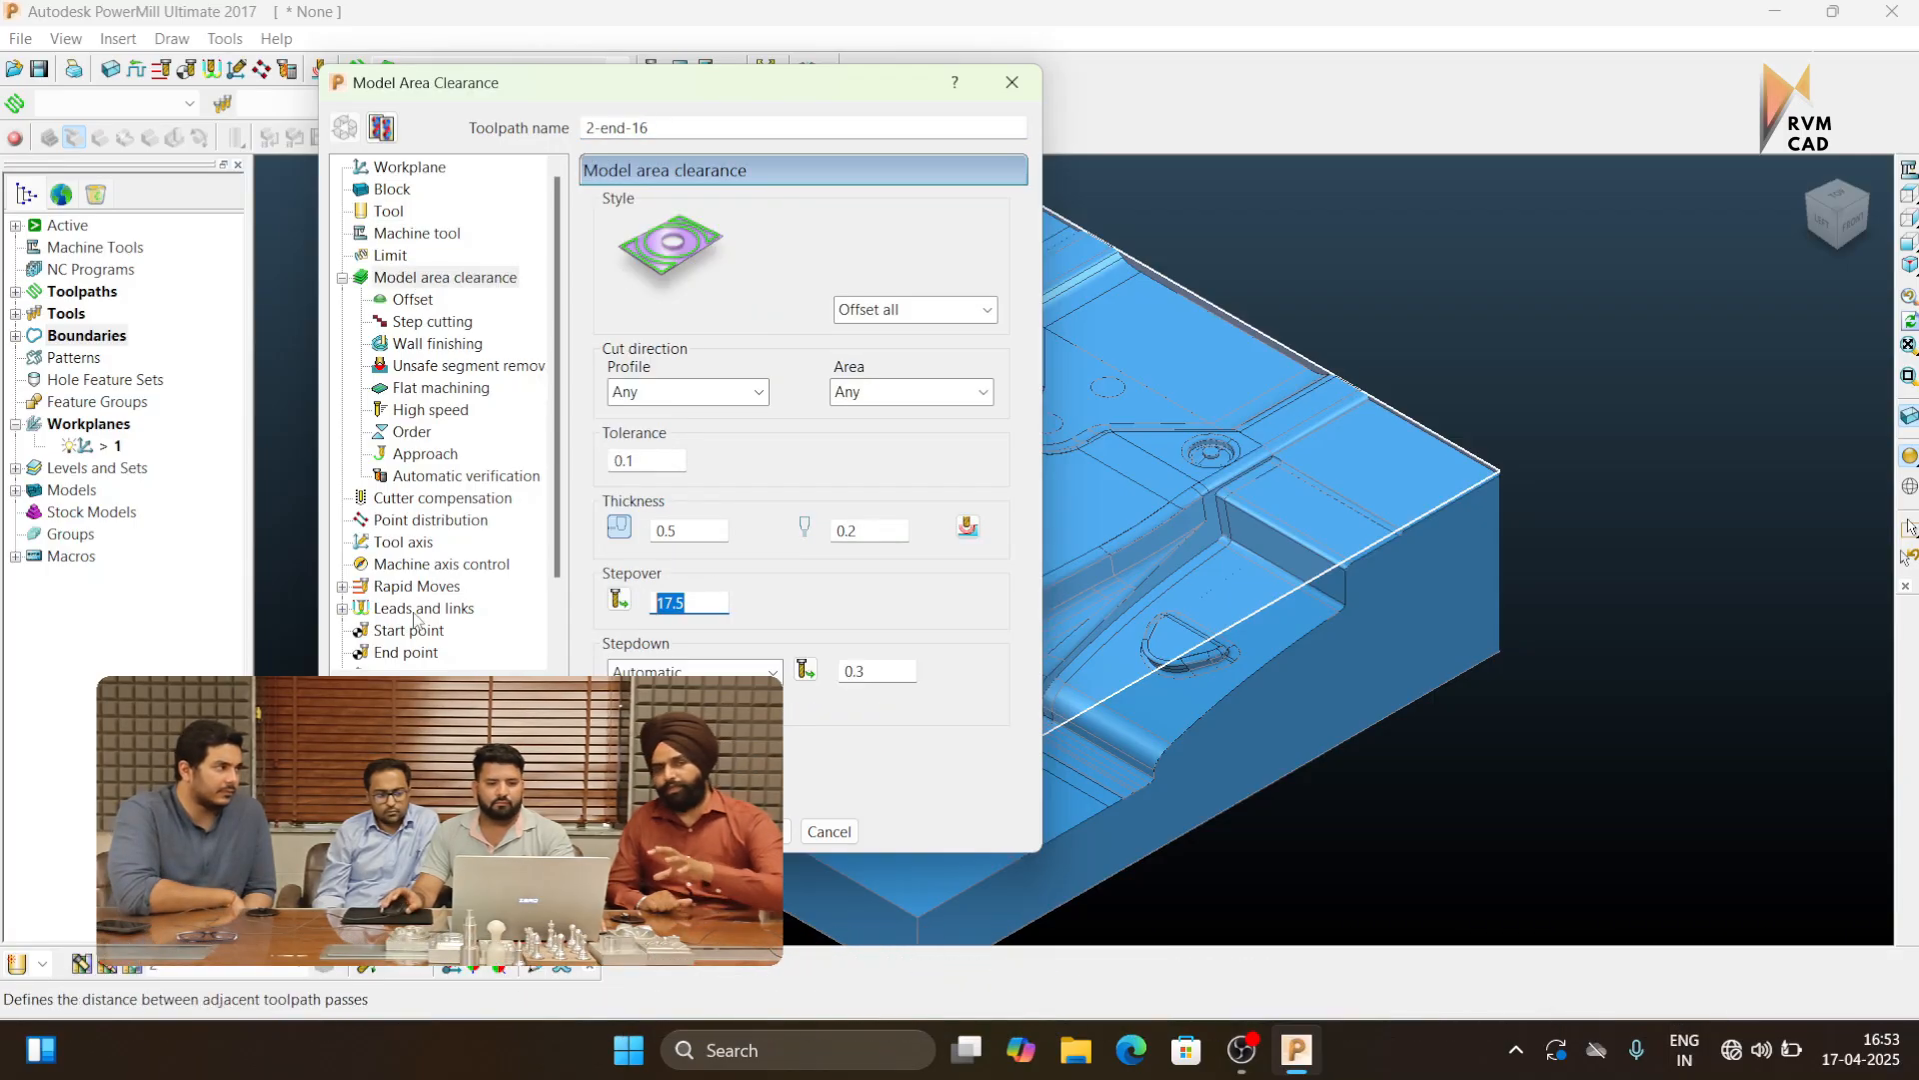
pyautogui.write('11')
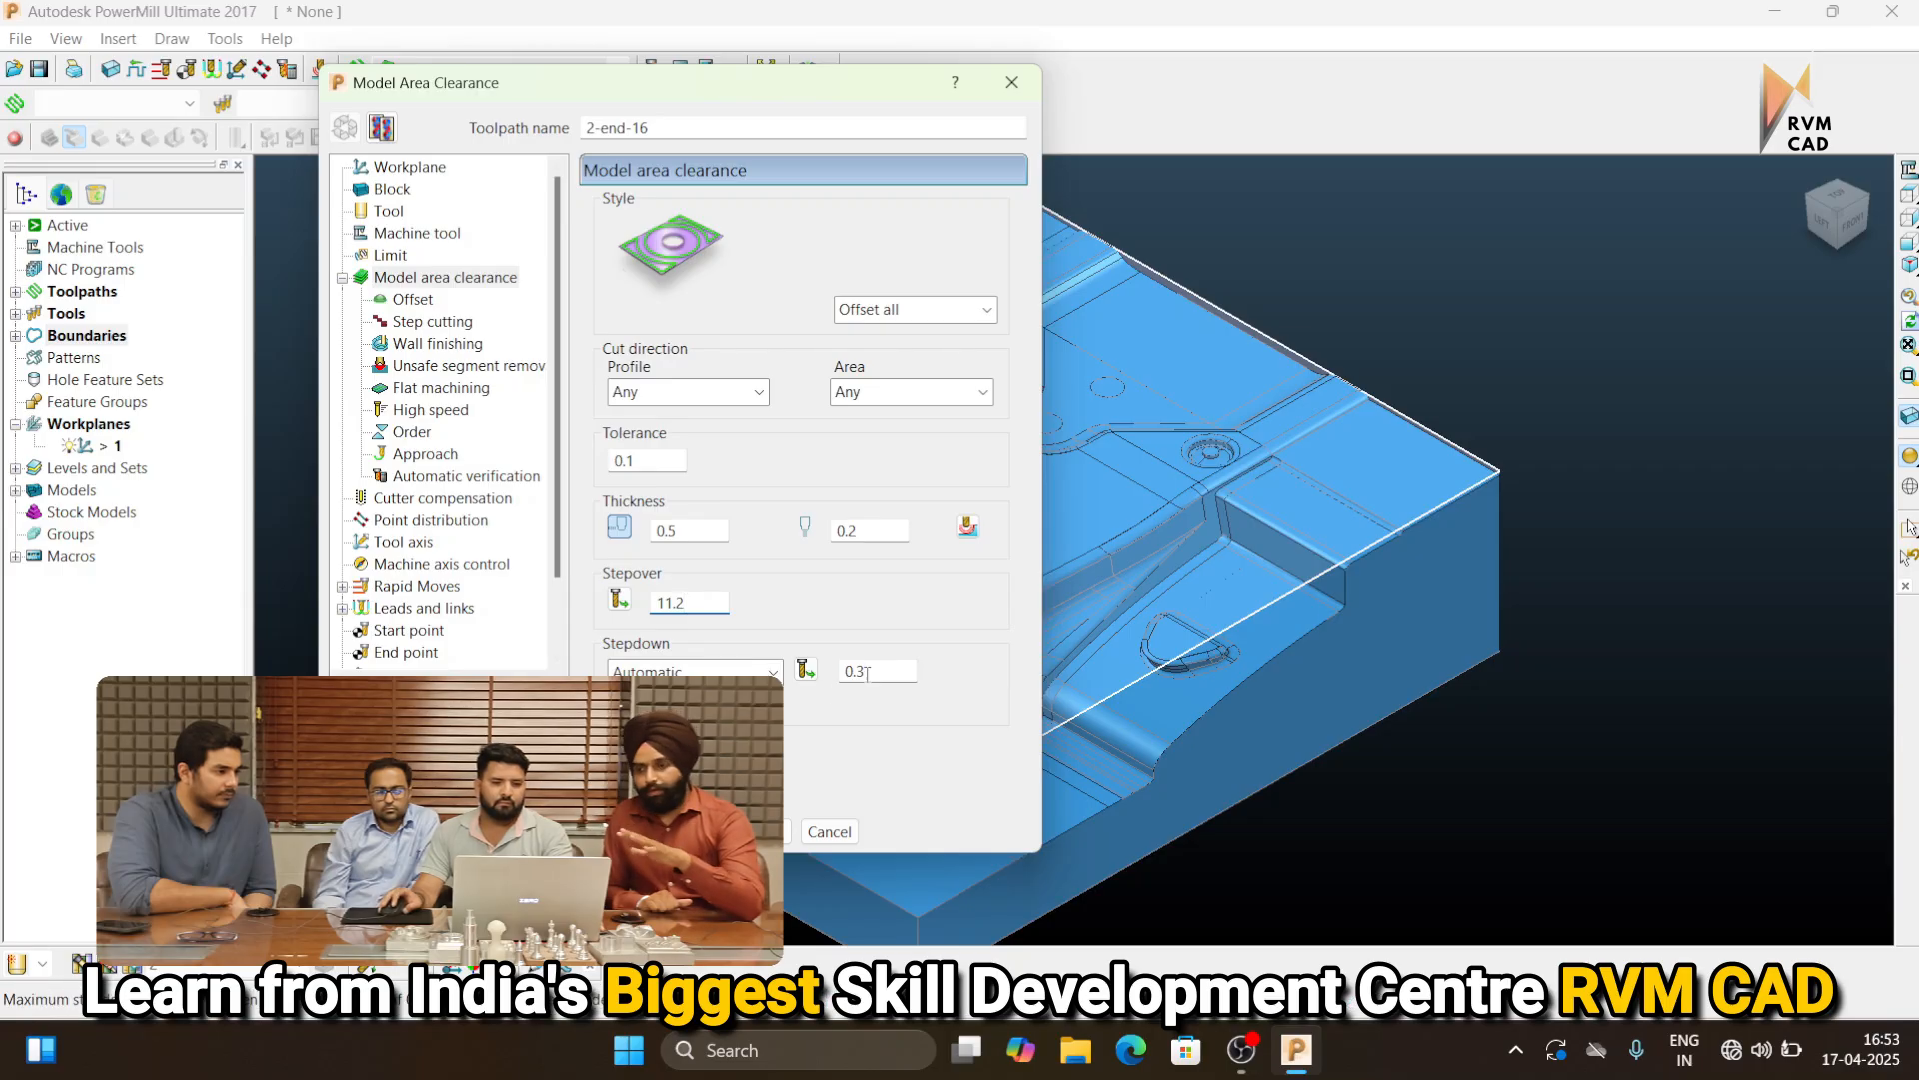
pyautogui.write('0.')
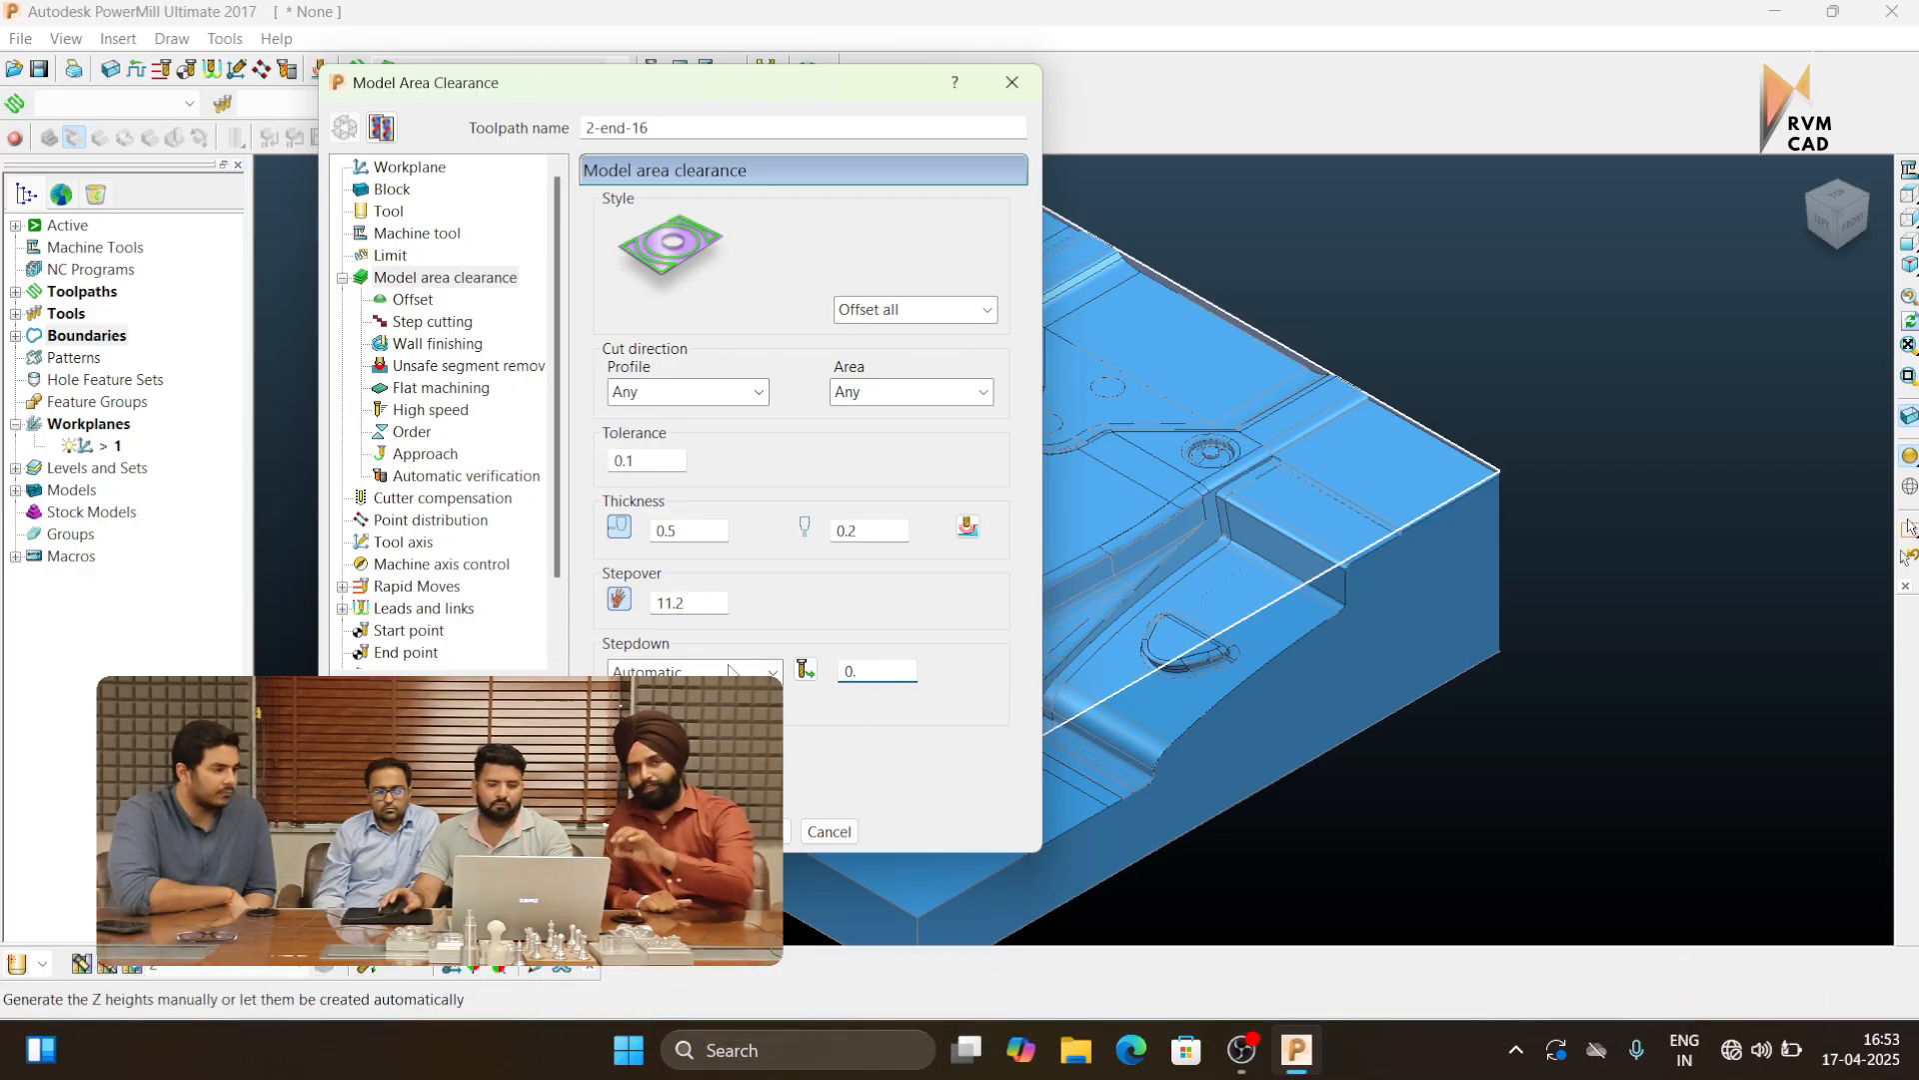
pyautogui.write('25')
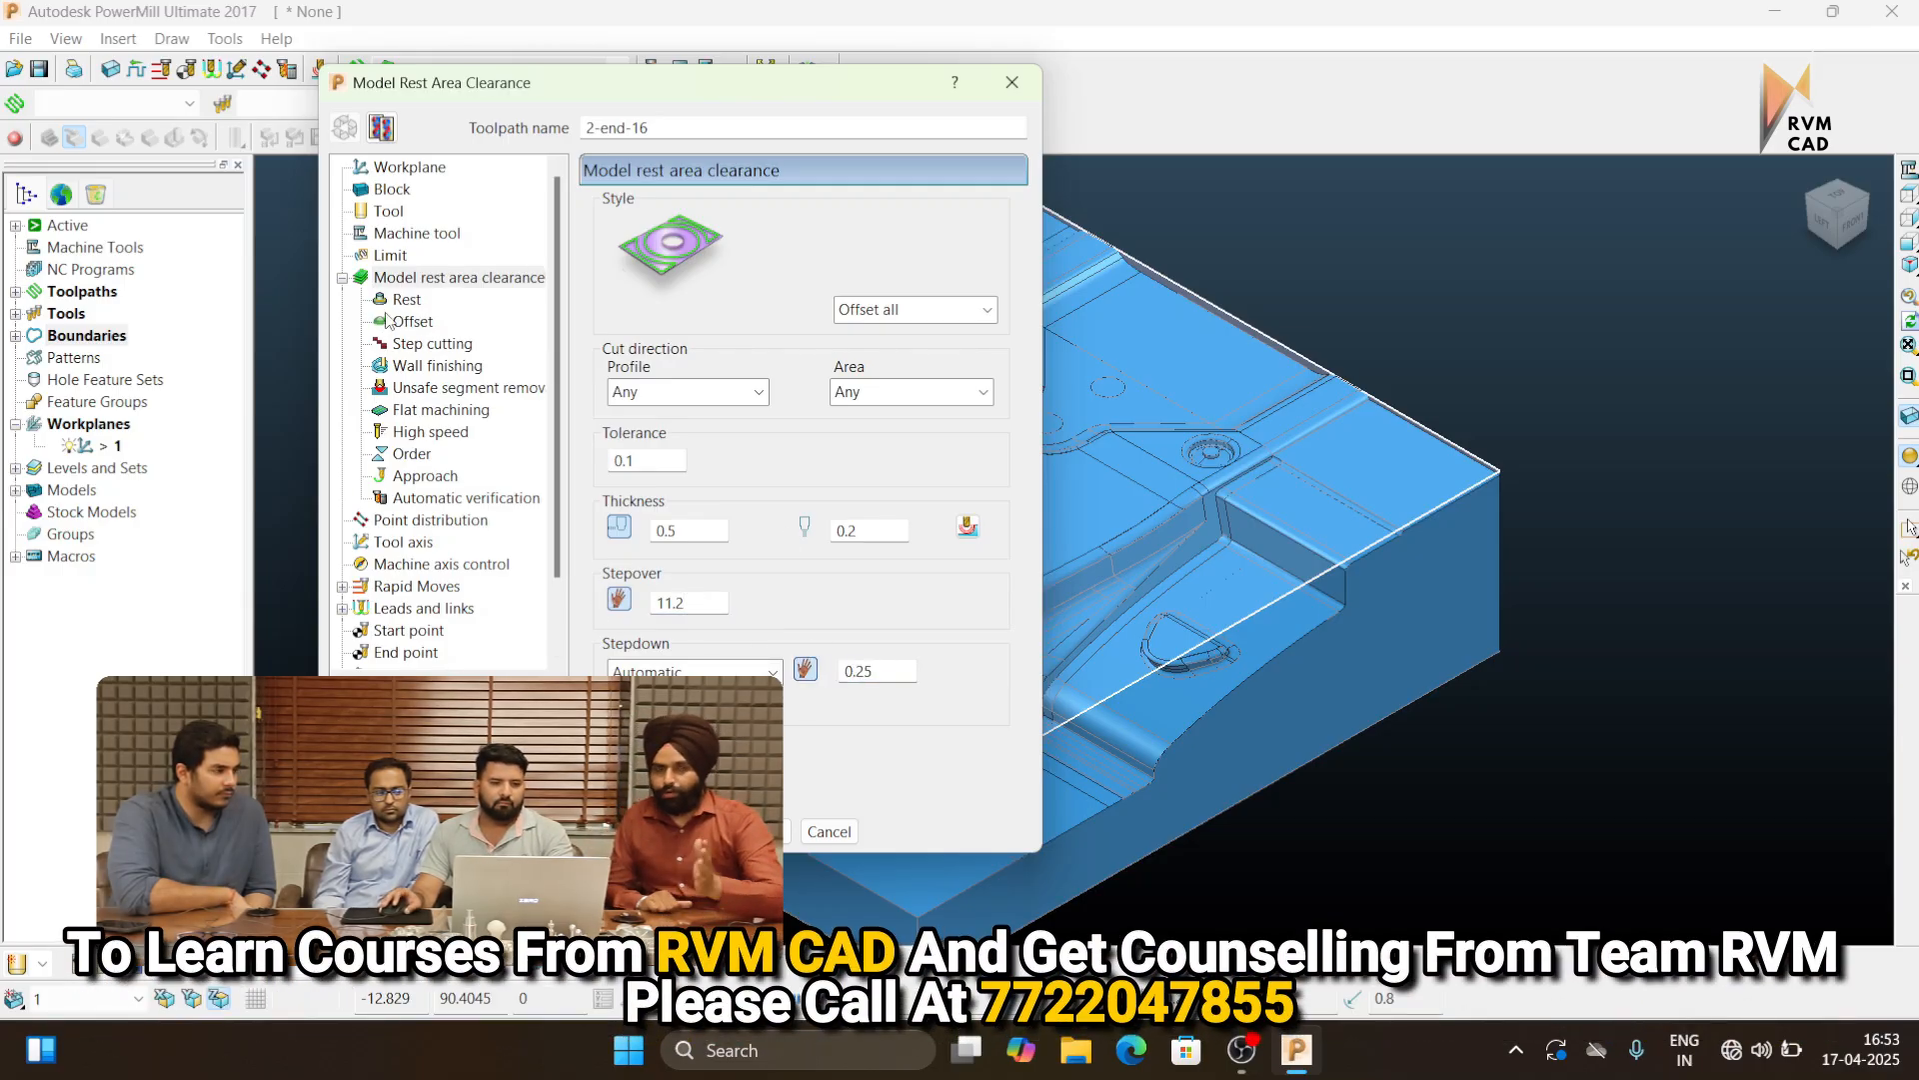
# Enable rest machining for 2-end-16 and reference the 1-end-25 toolpath for the remaining material
pyautogui.click(404, 299)
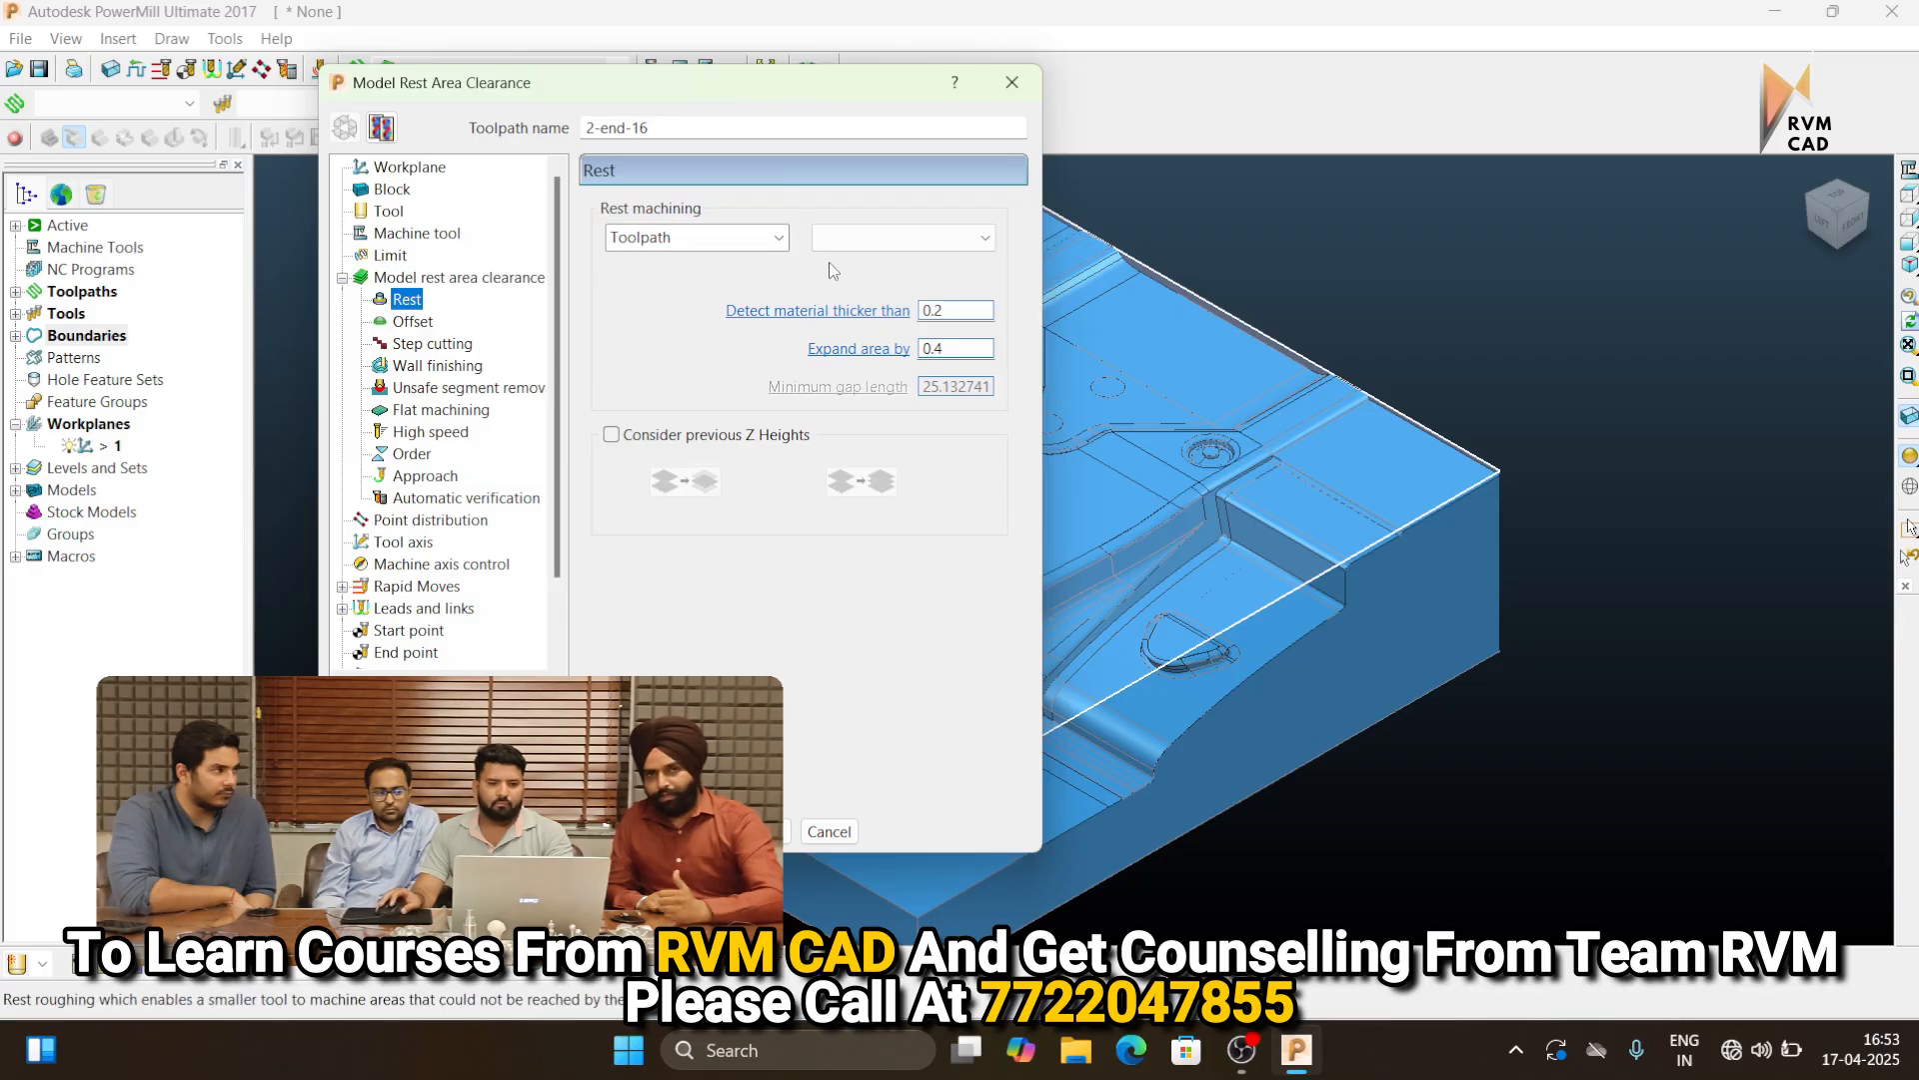
pyautogui.click(864, 237)
pyautogui.click(895, 287)
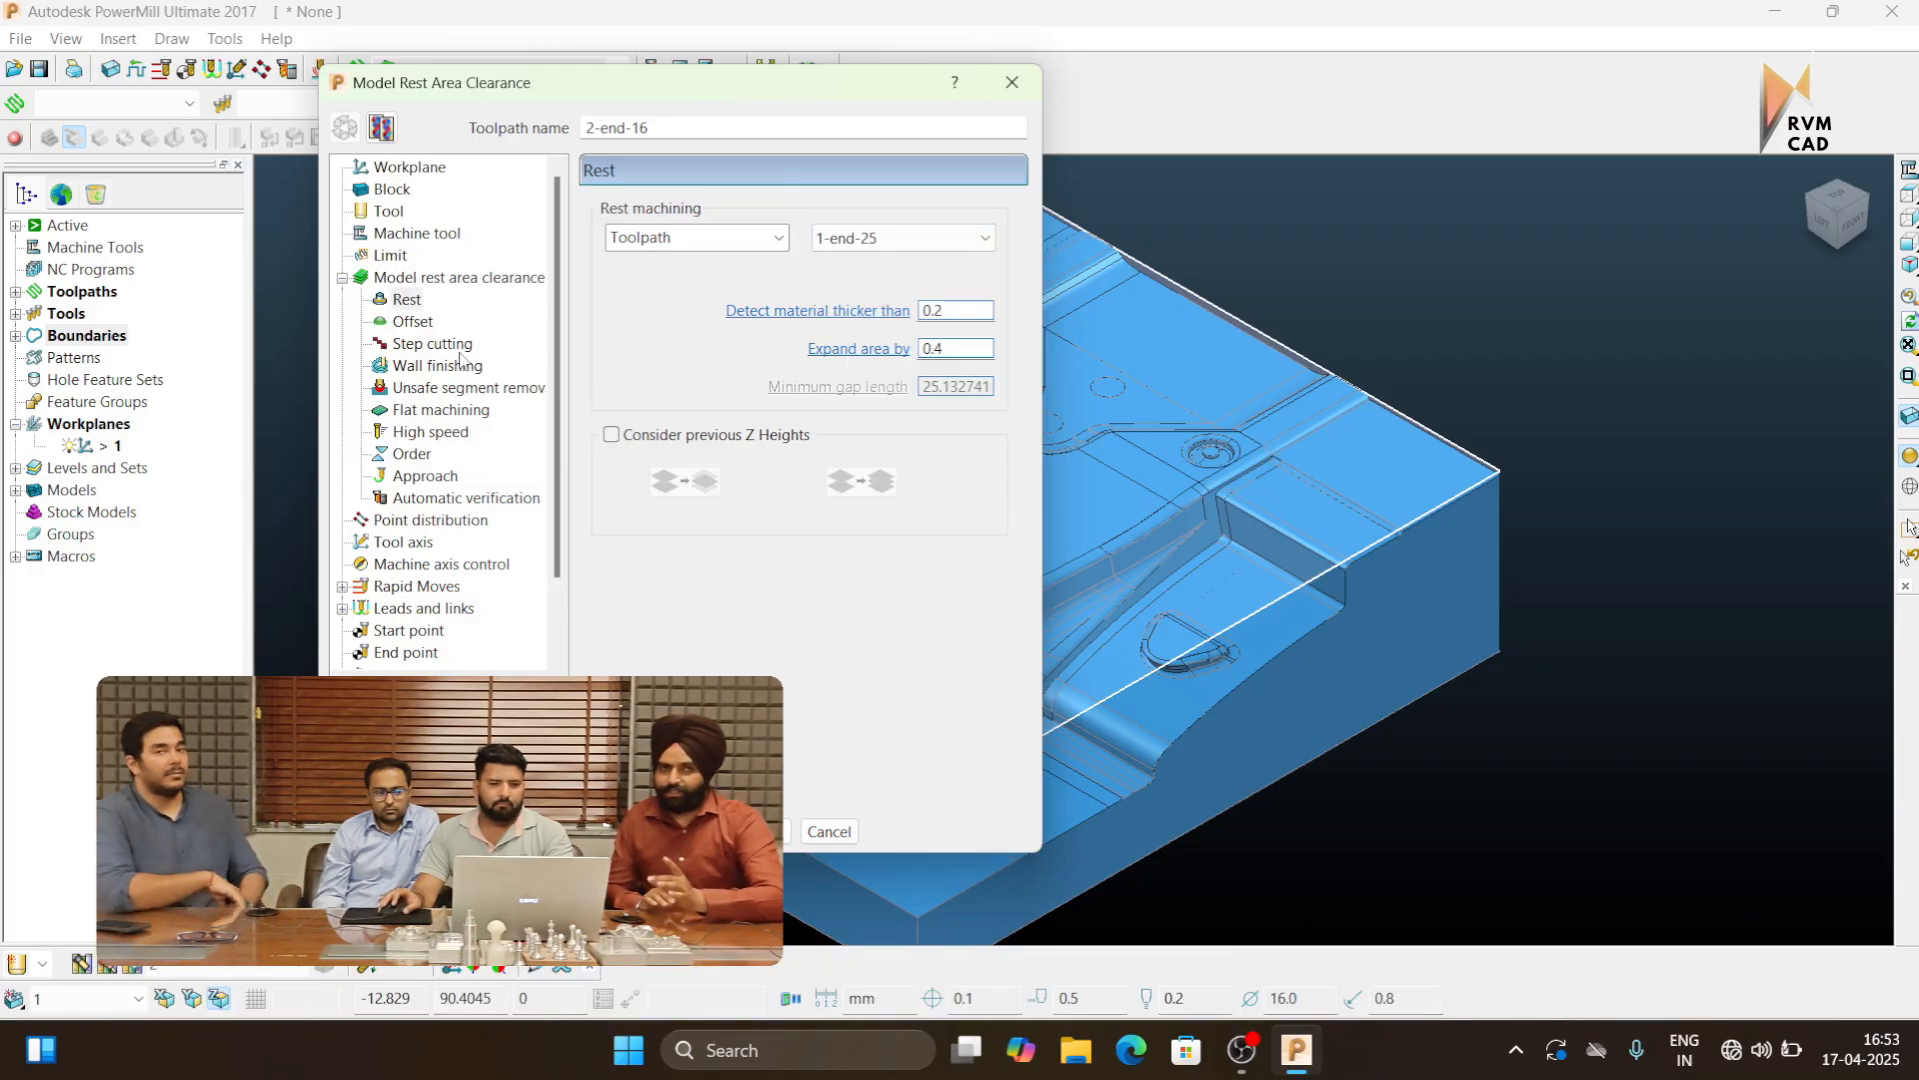
# Turn off removal of segments smaller than the threshold and set machining of flats to Level
pyautogui.click(413, 321)
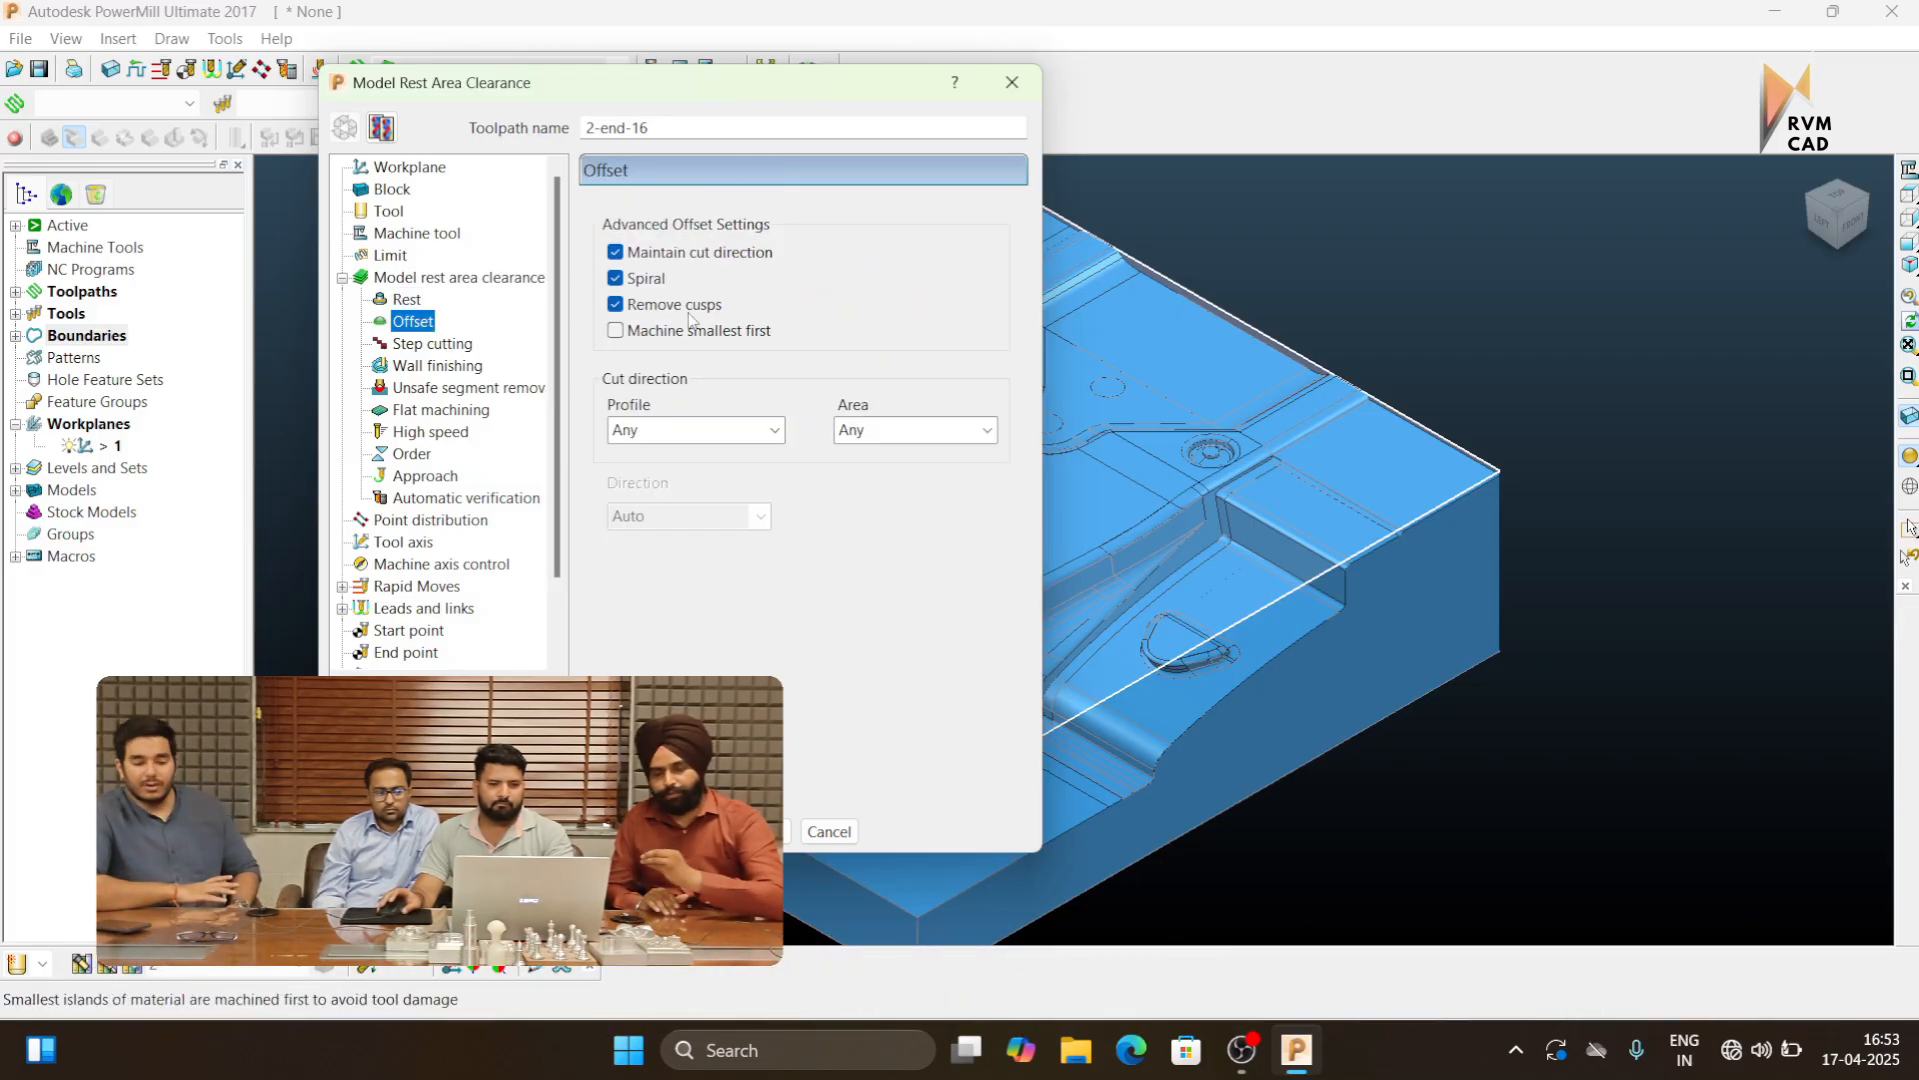
pyautogui.click(462, 386)
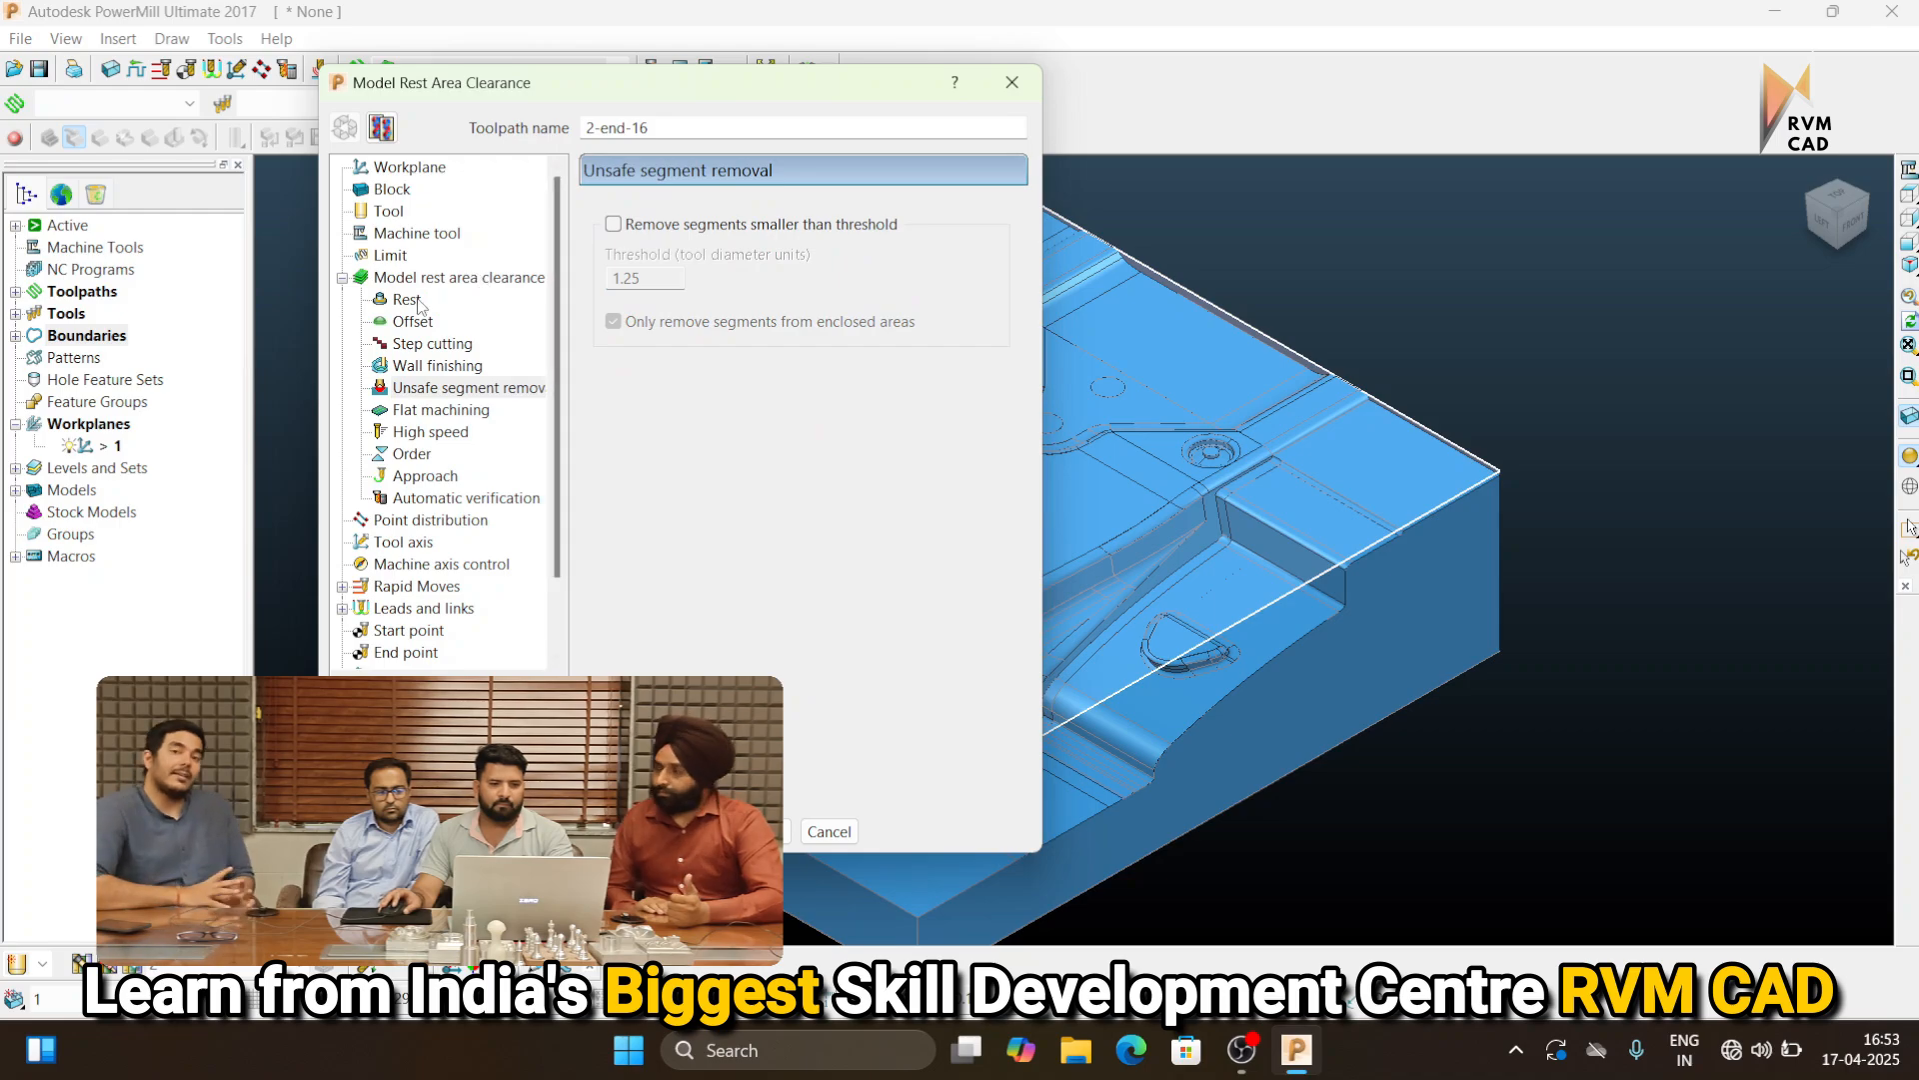
pyautogui.click(409, 300)
pyautogui.click(437, 410)
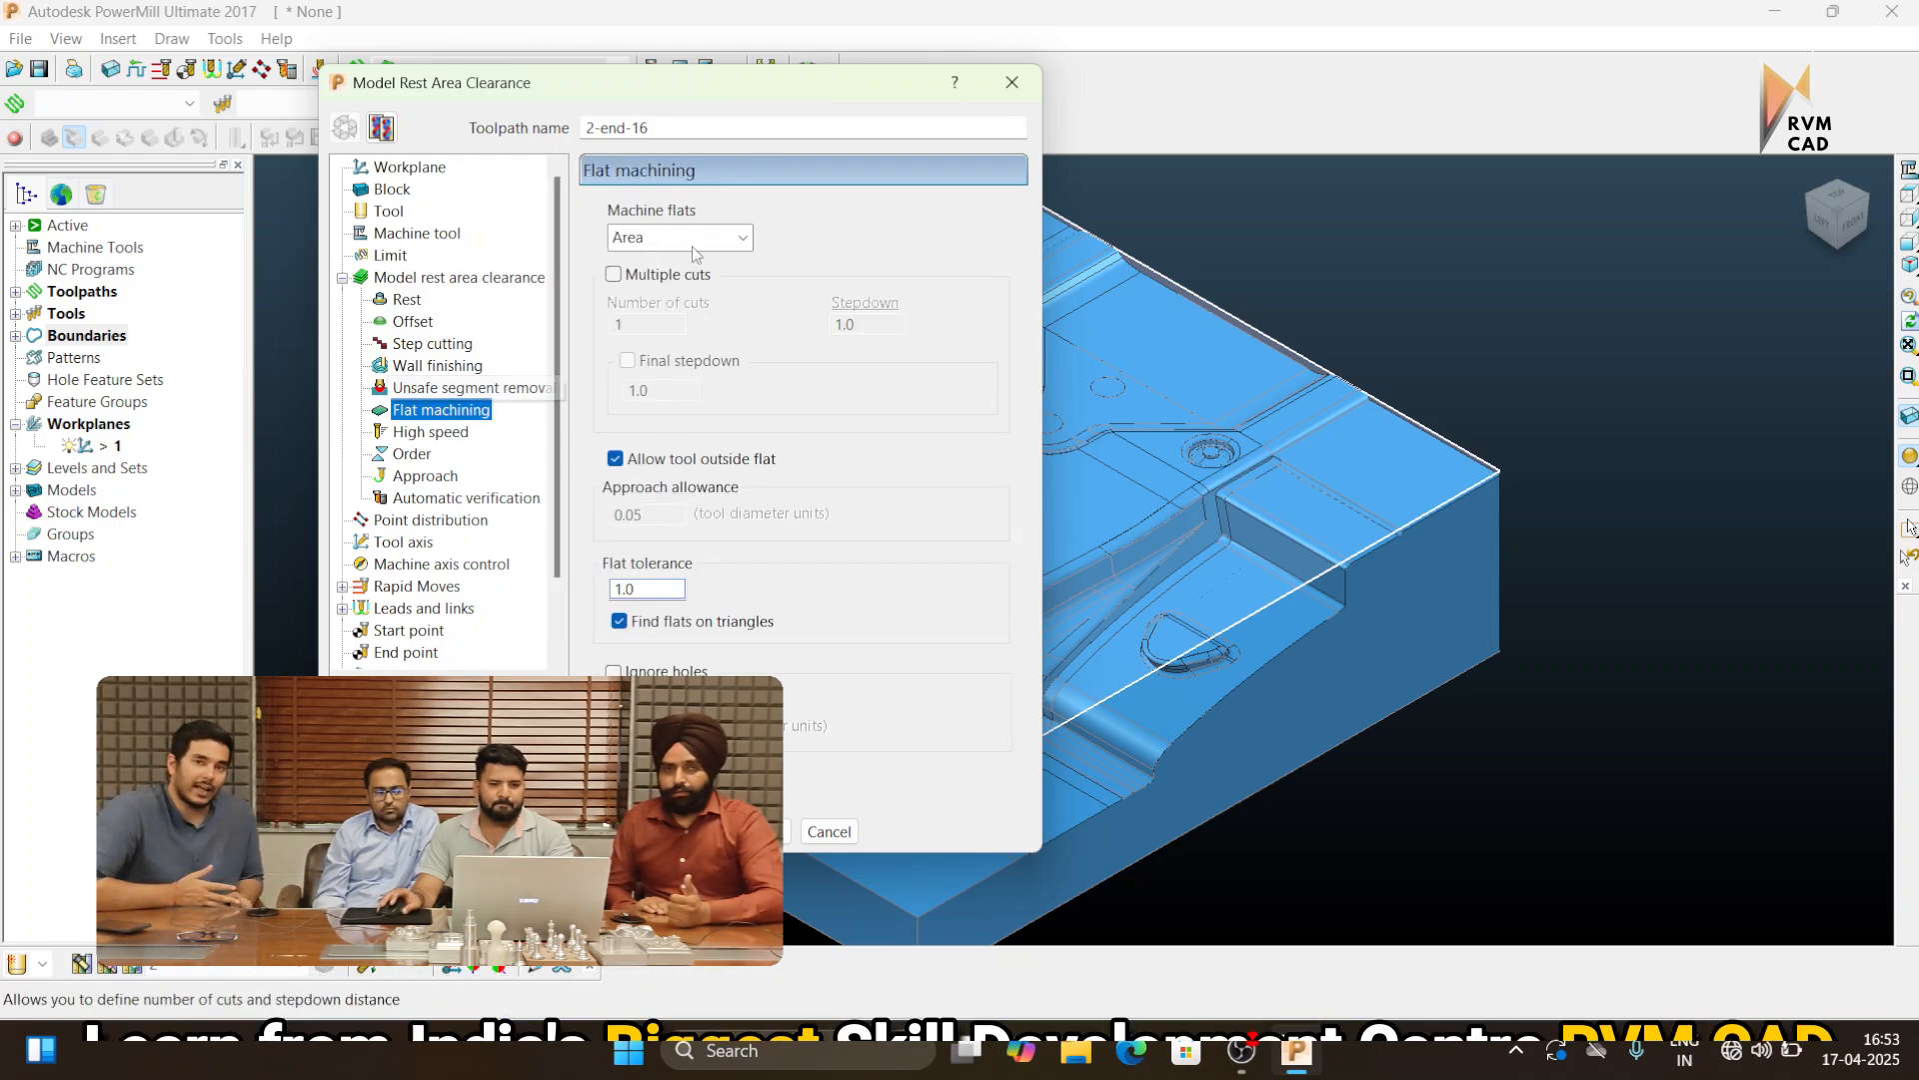
pyautogui.click(679, 237)
pyautogui.click(640, 304)
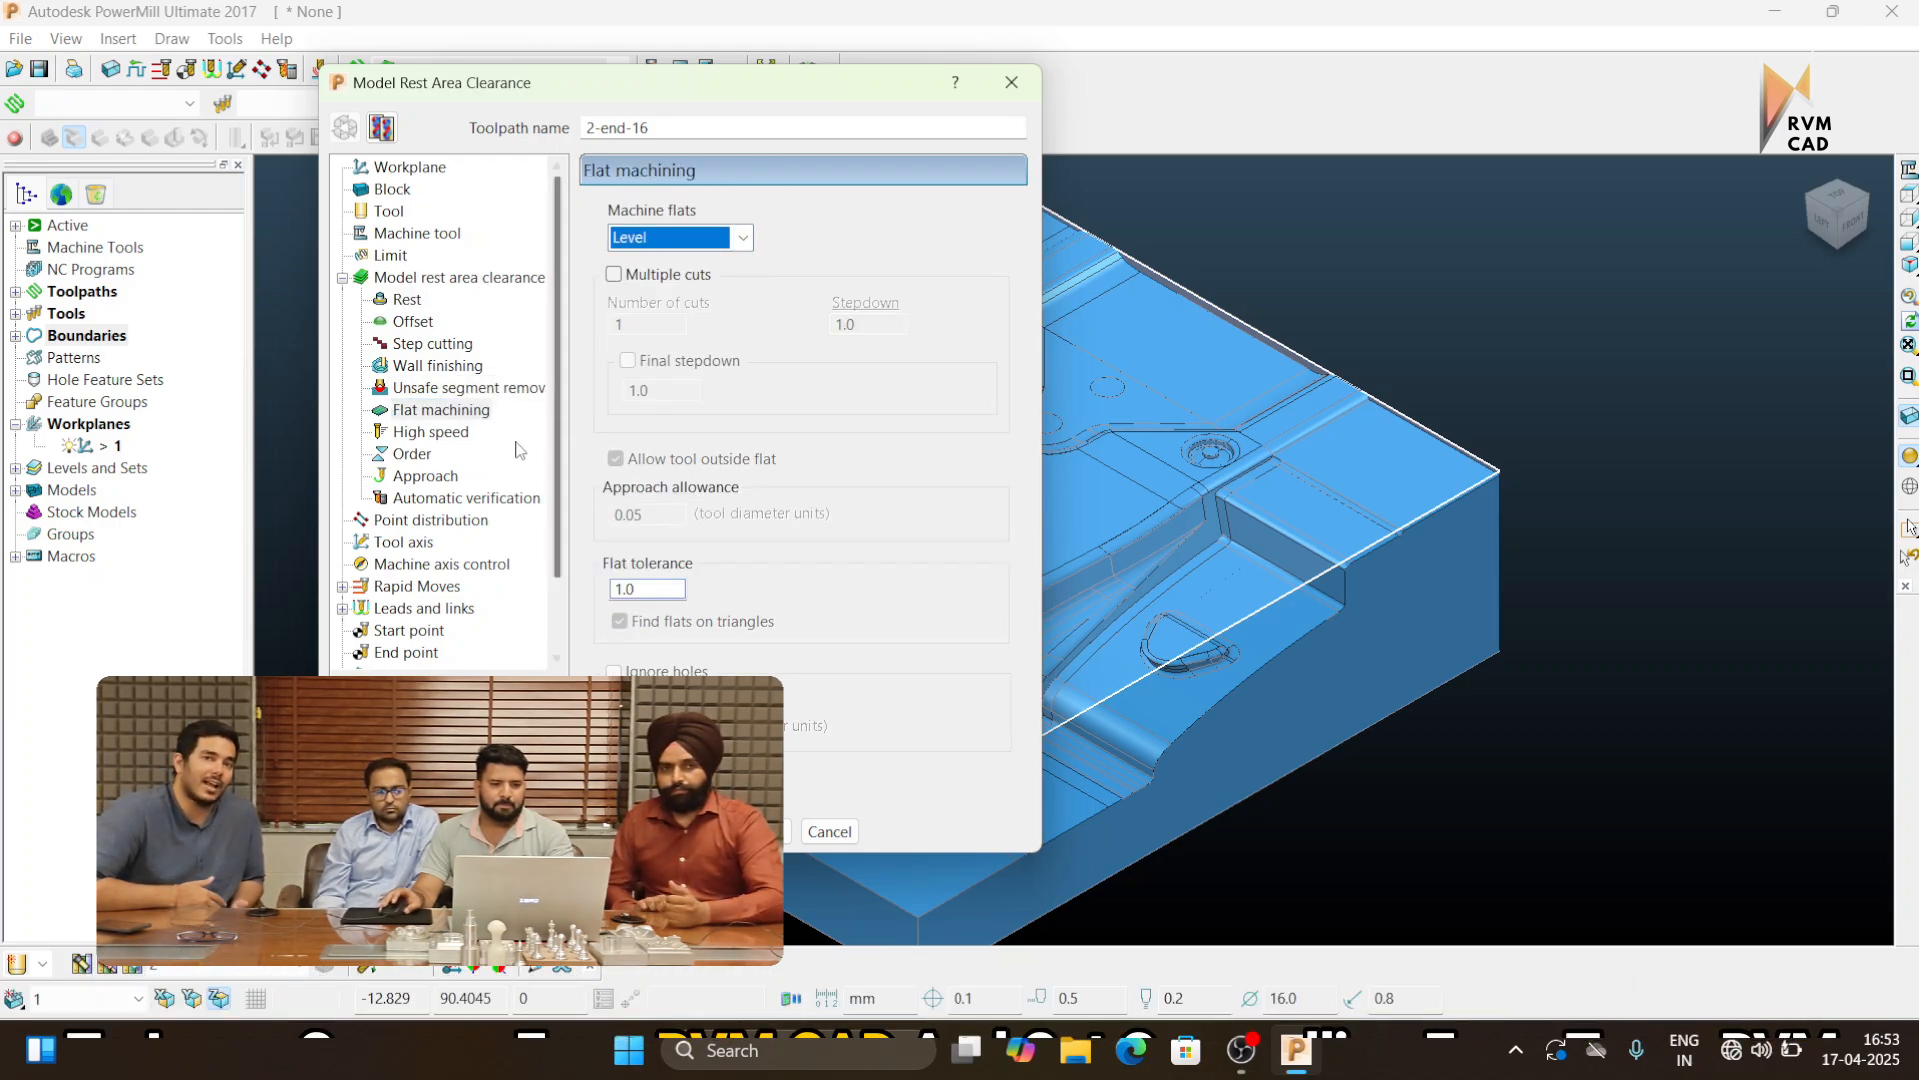
# Turn off adding approaches from outside, calculate the 2-end-16 rest roughing toolpath and close its settings
pyautogui.click(425, 476)
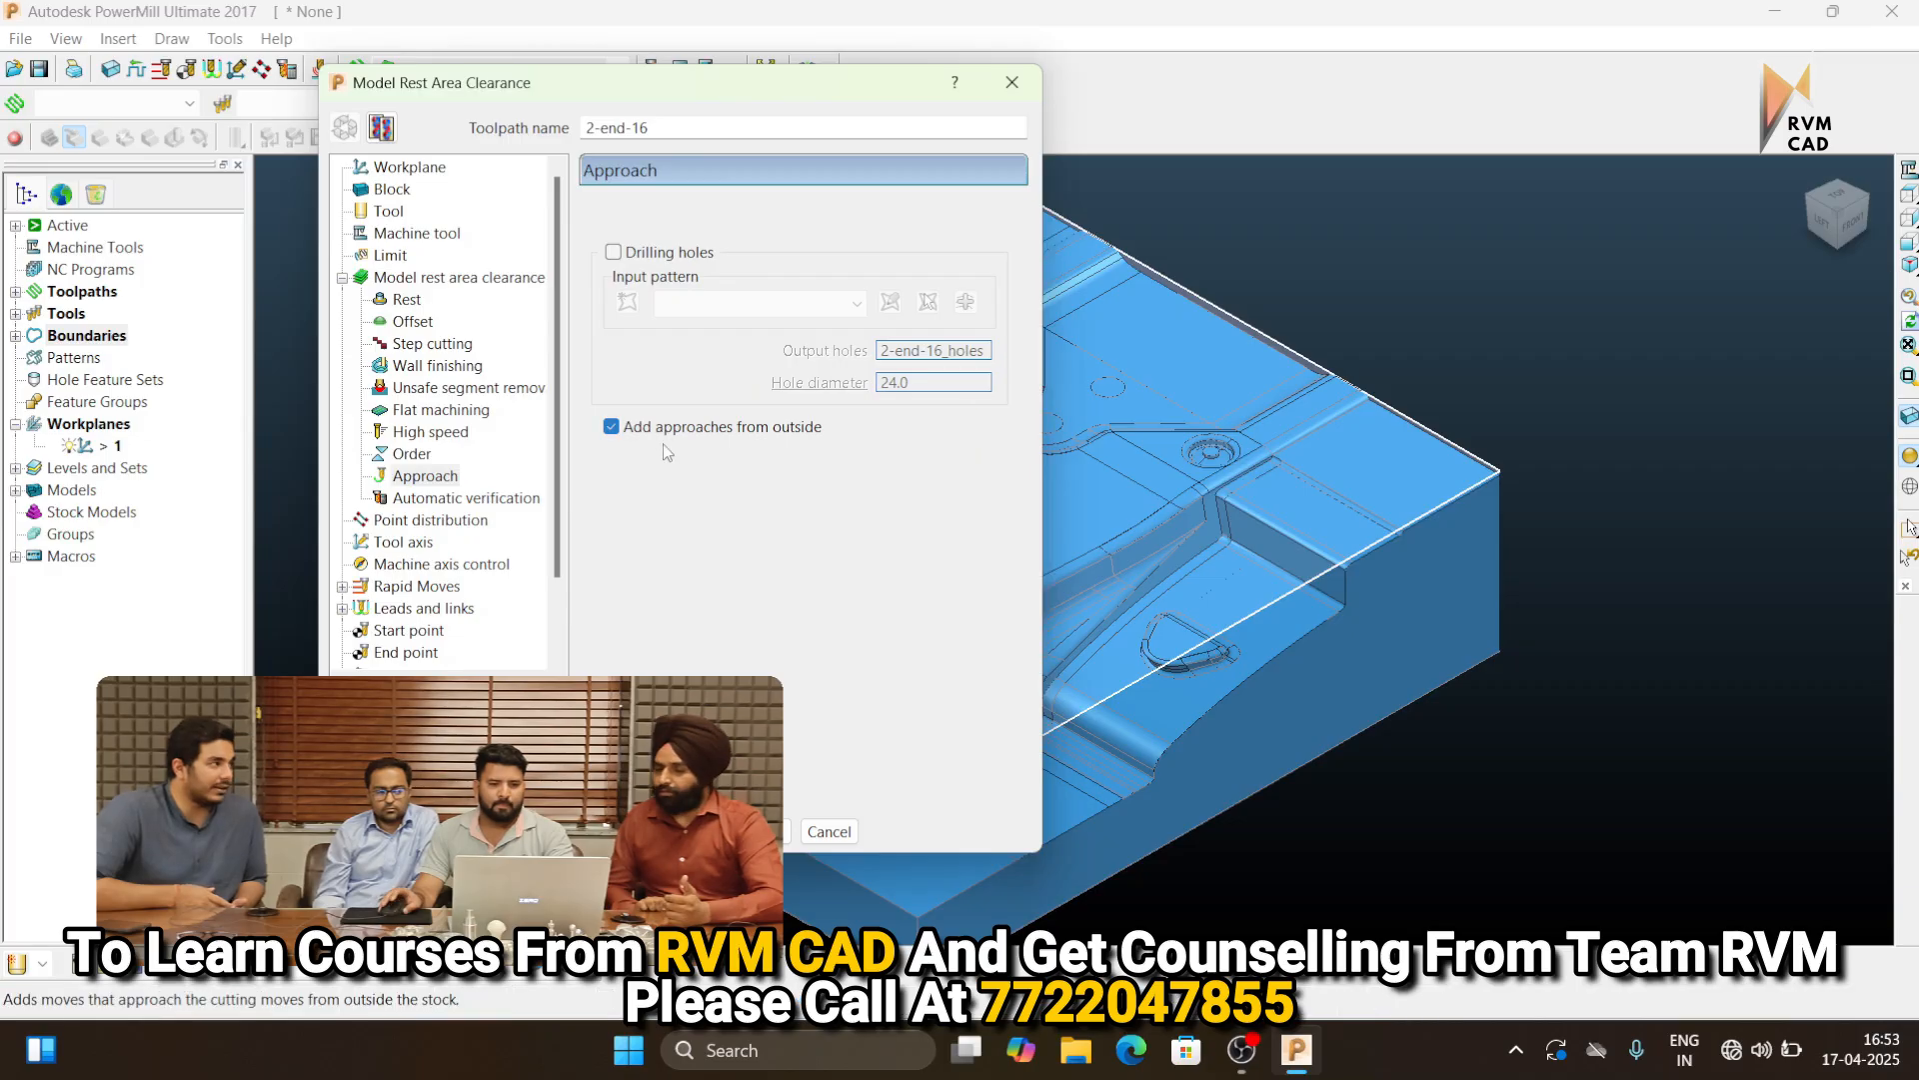
pyautogui.click(602, 832)
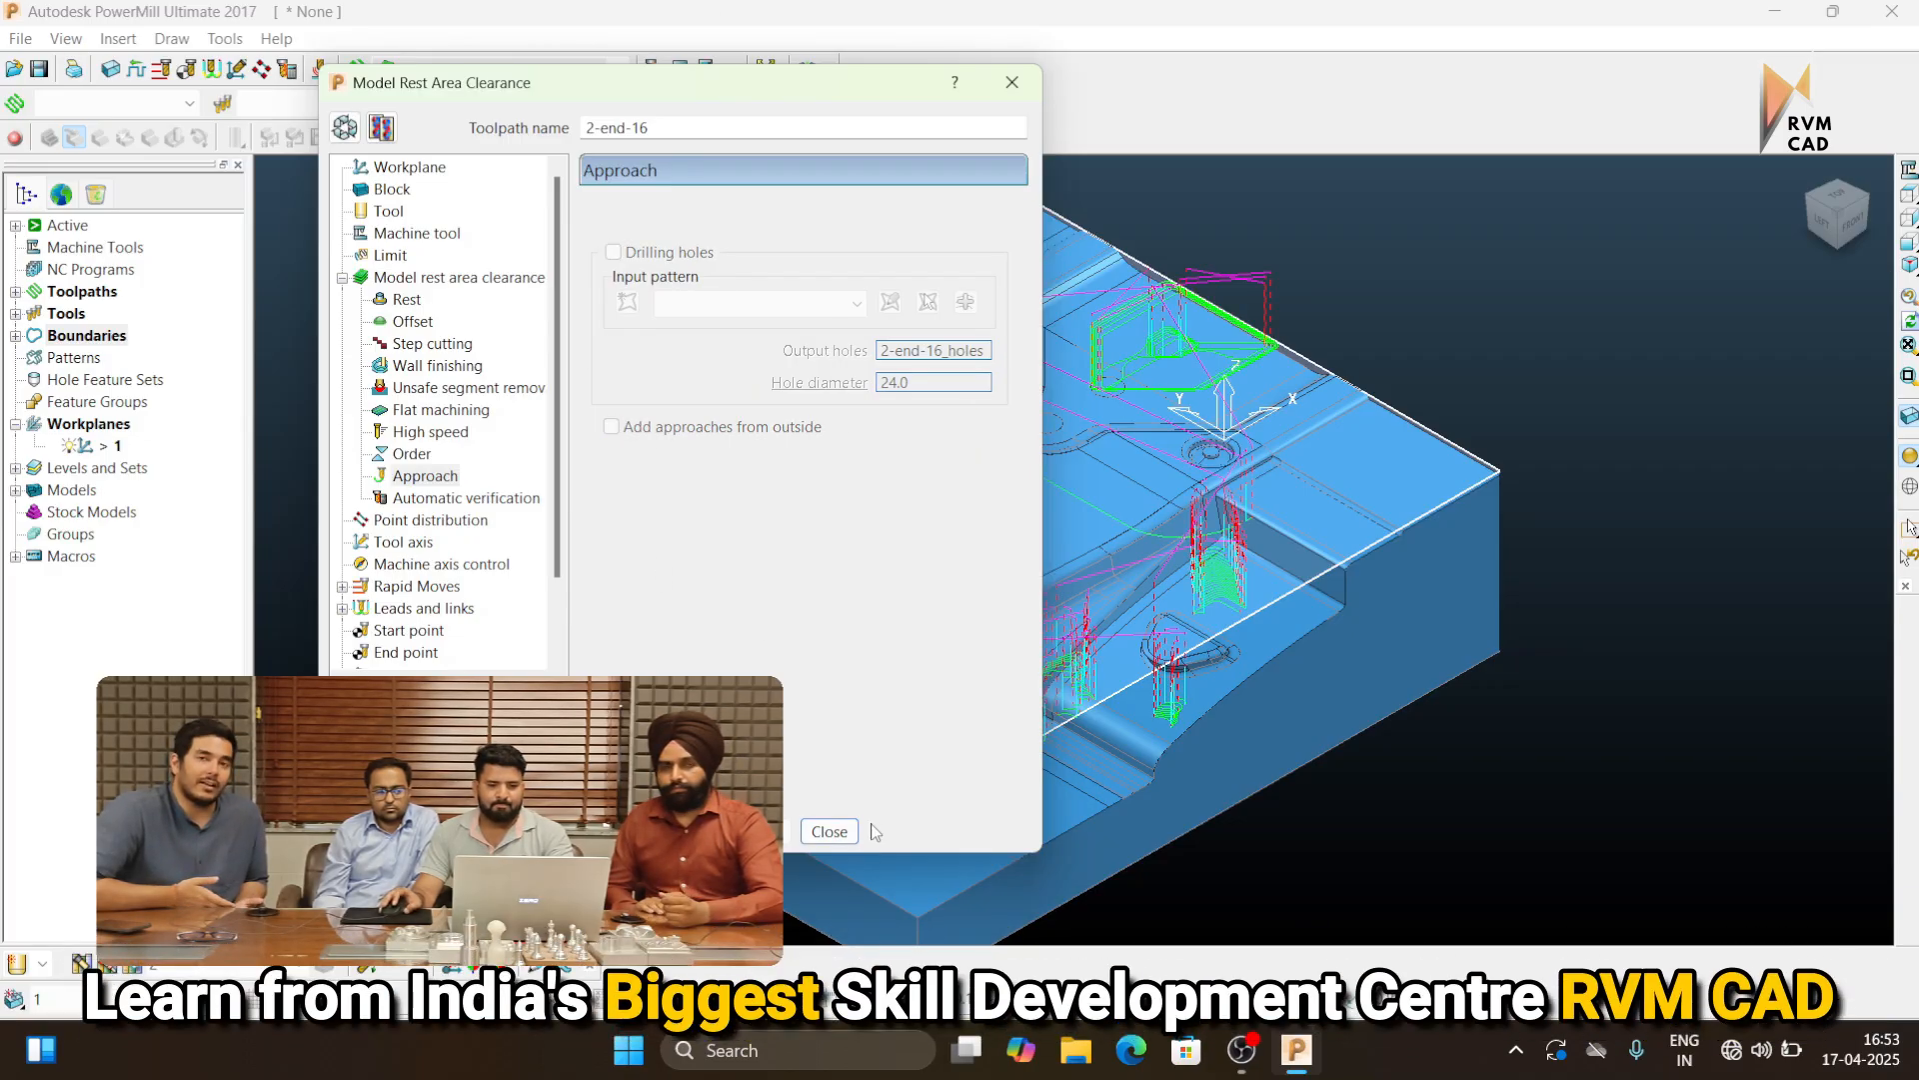
pyautogui.click(829, 832)
# Examine the 2-end-16 rest roughing moves across the mould core in the isometric view and list the existing toolpaths
pyautogui.scroll(-2, 1018, 645)
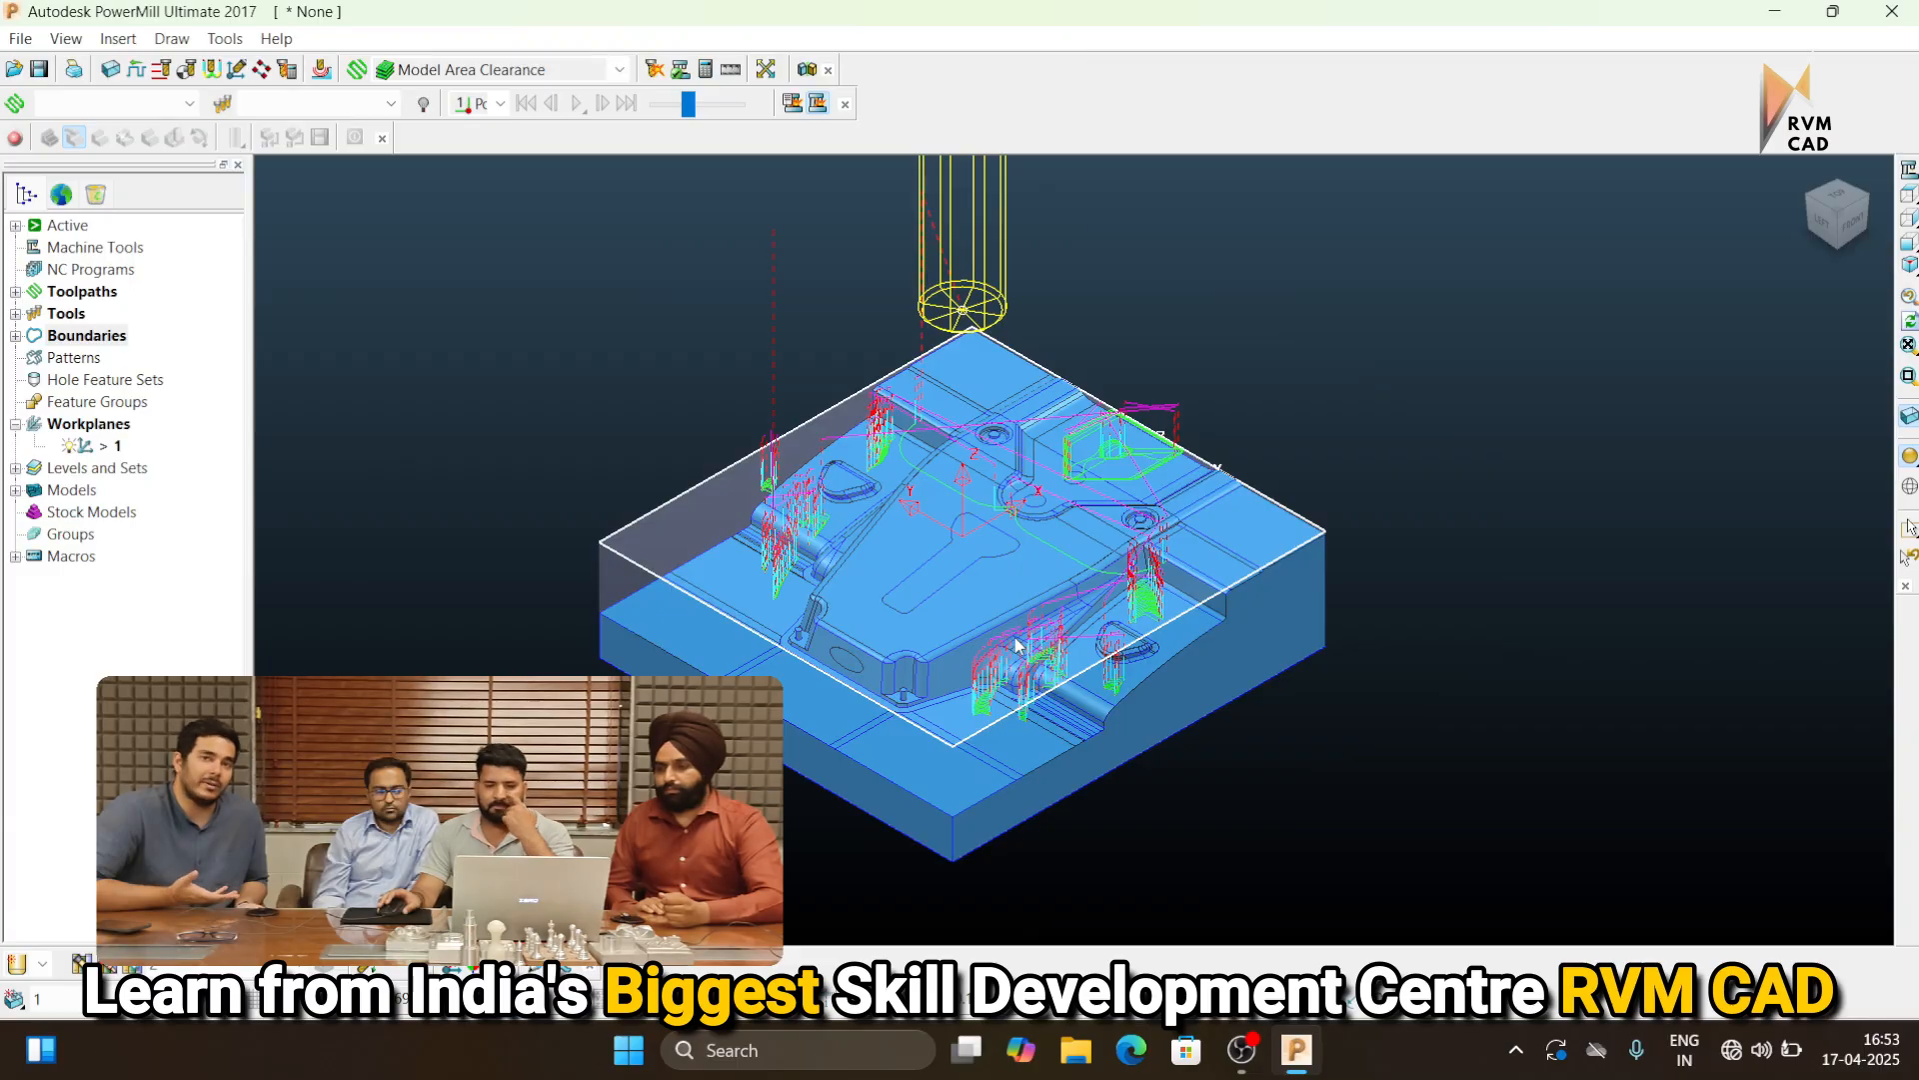
pyautogui.scroll(3, 1097, 678)
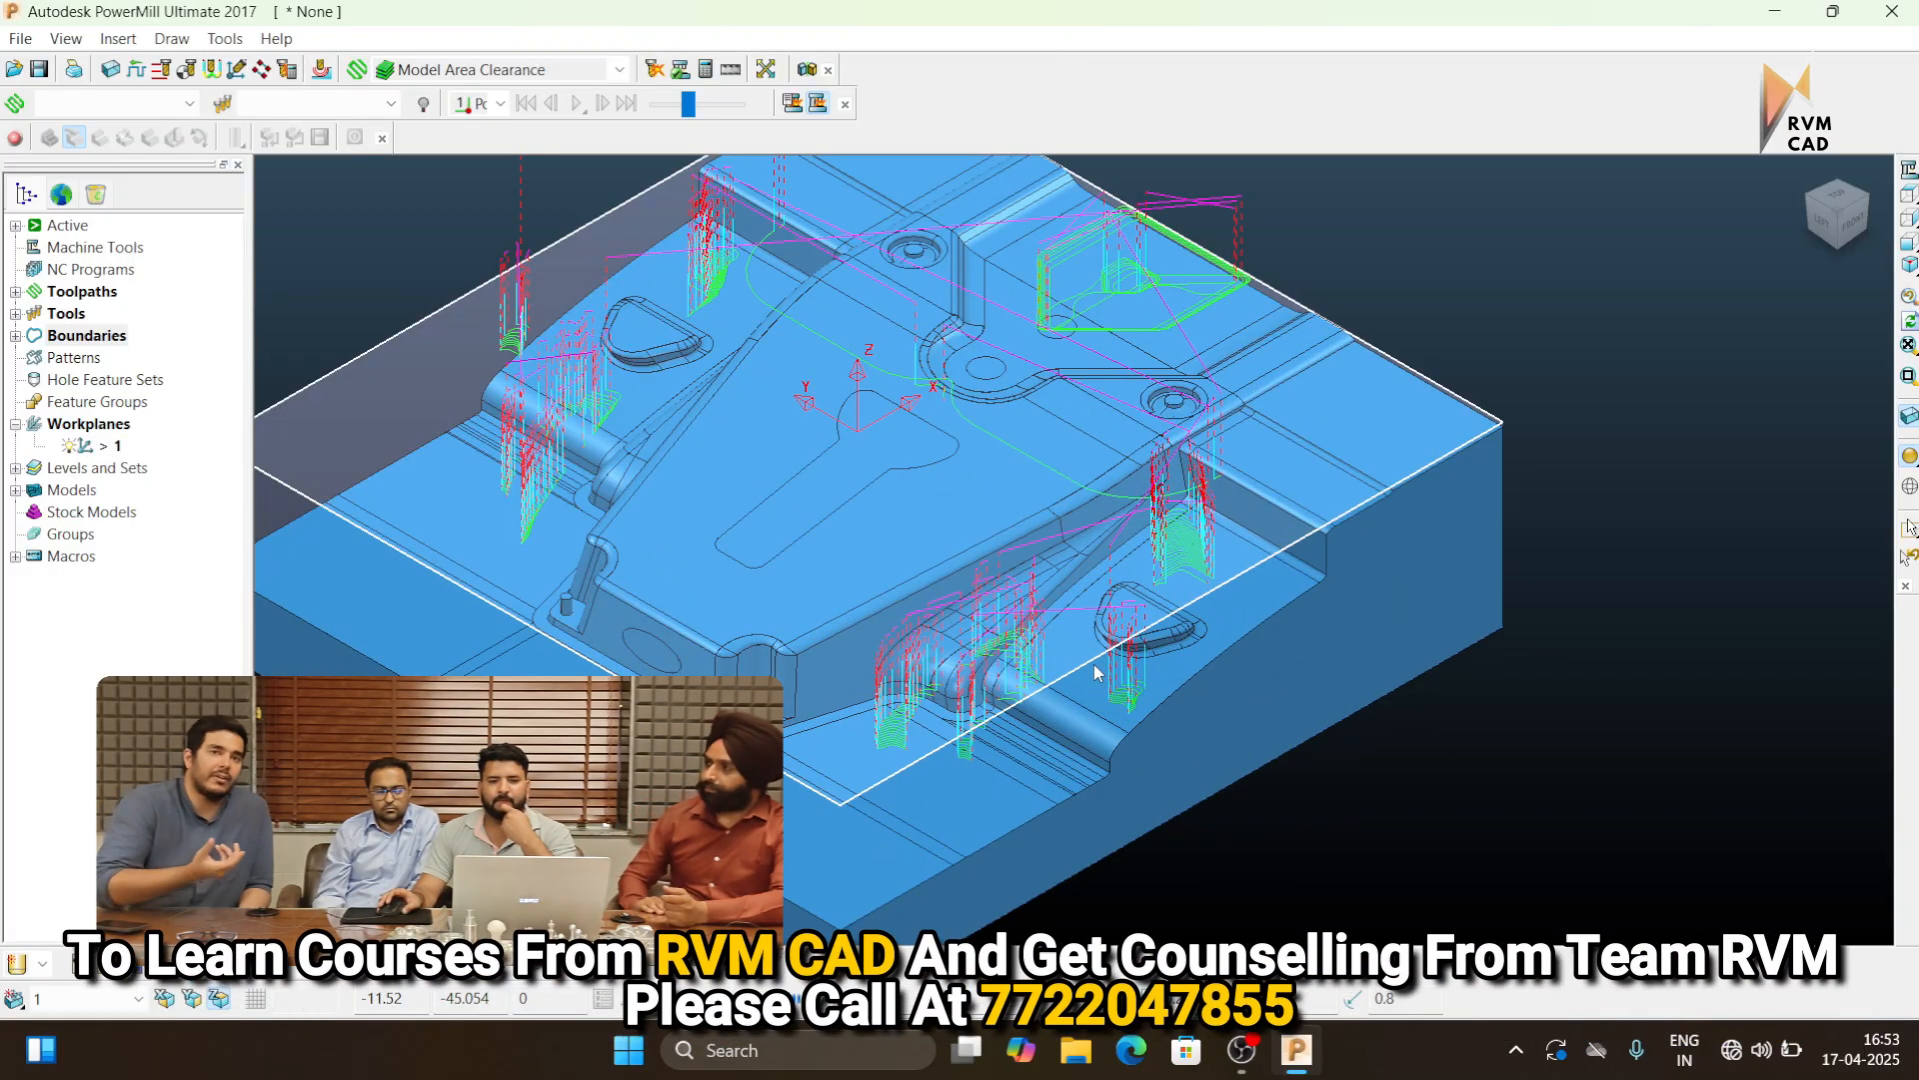
pyautogui.scroll(-2, 1128, 592)
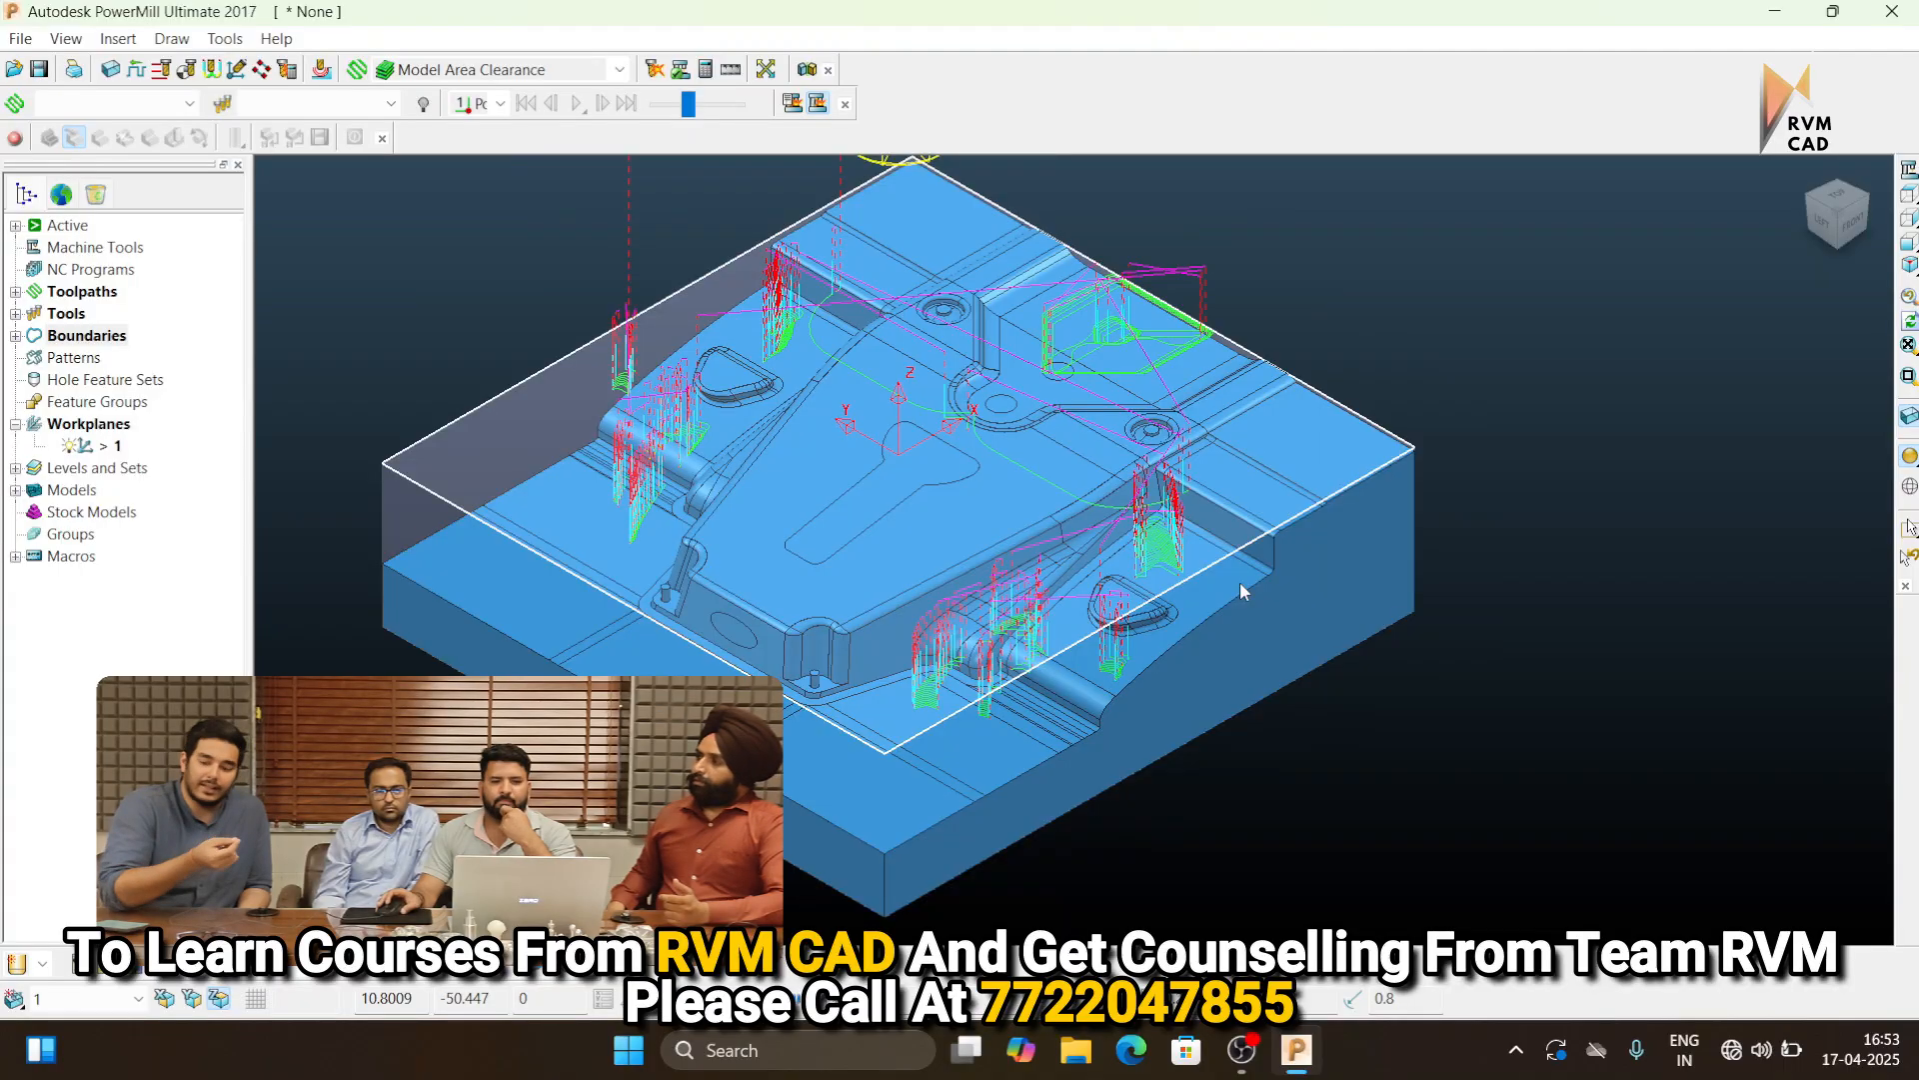
pyautogui.scroll(3, 1228, 590)
pyautogui.moveTo(1105, 630); pyautogui.dragTo(1047, 608, button='middle')
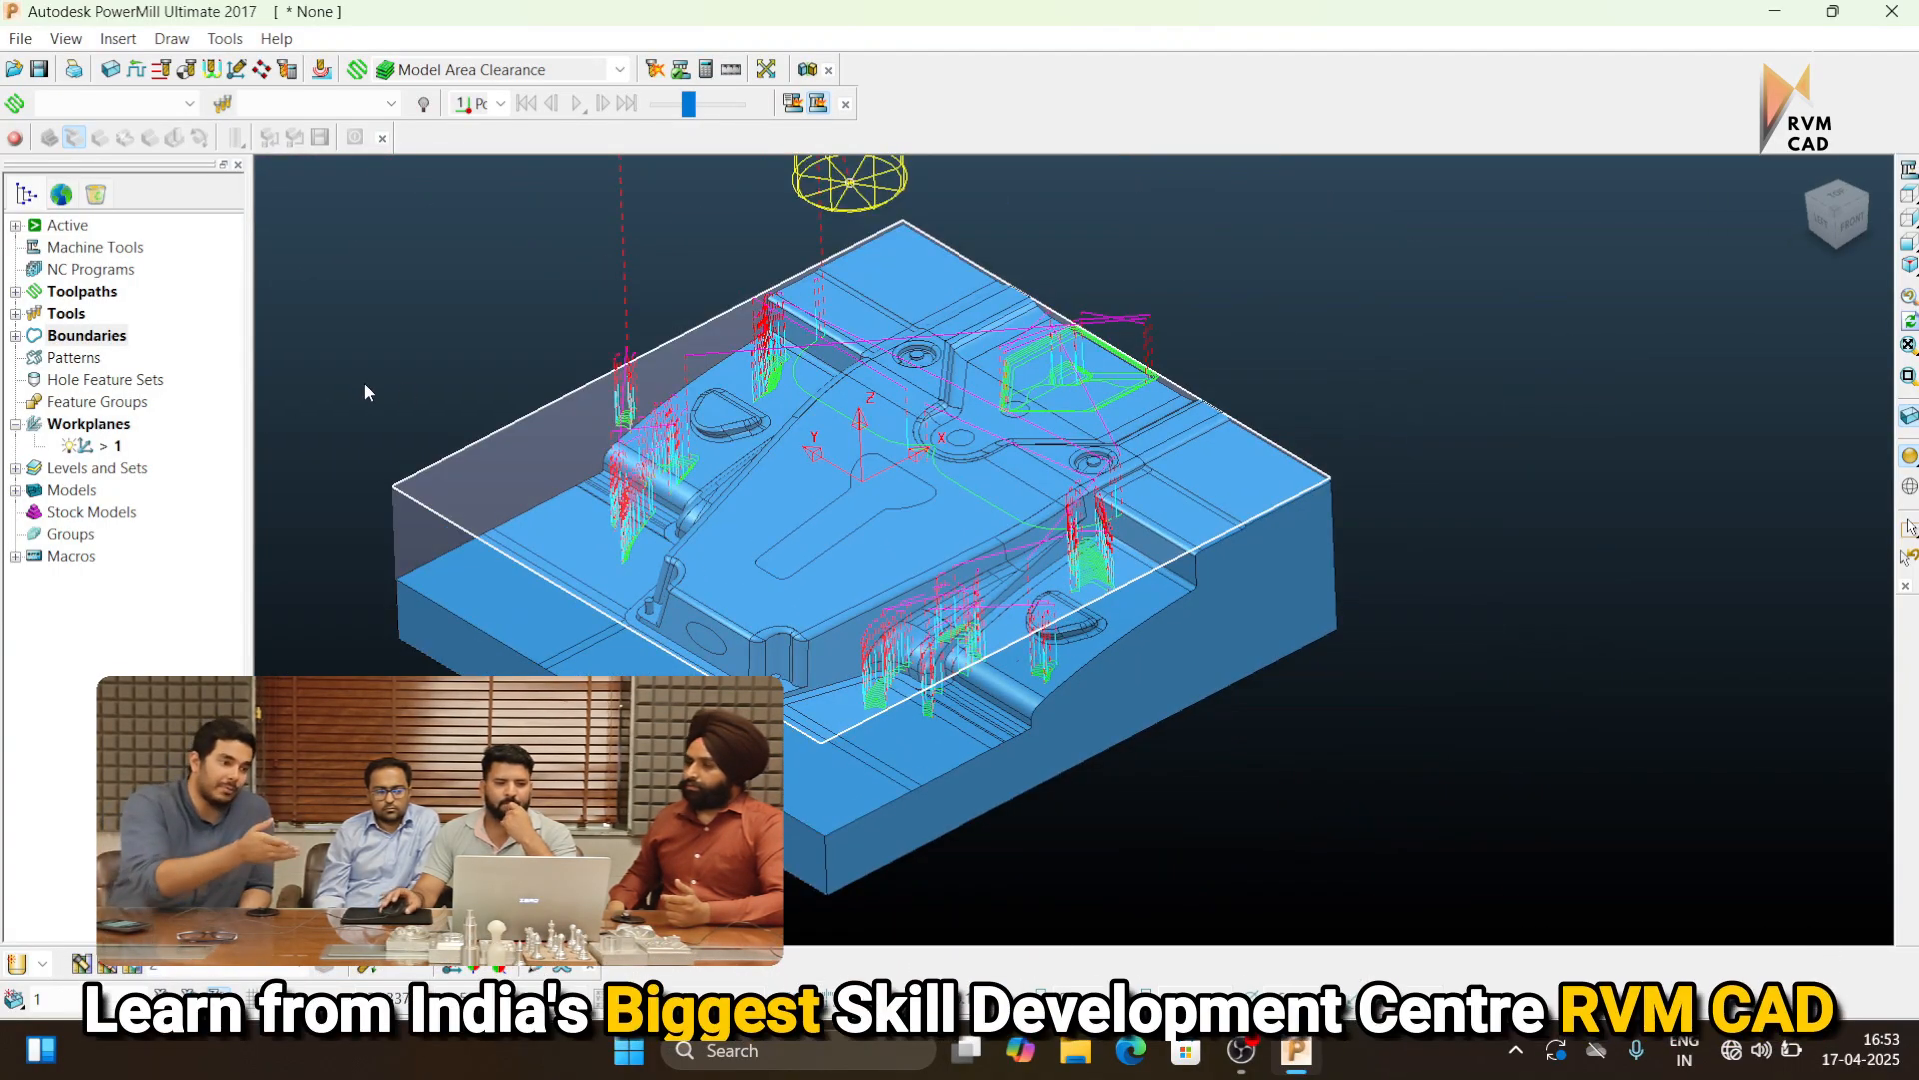
pyautogui.doubleClick(101, 293)
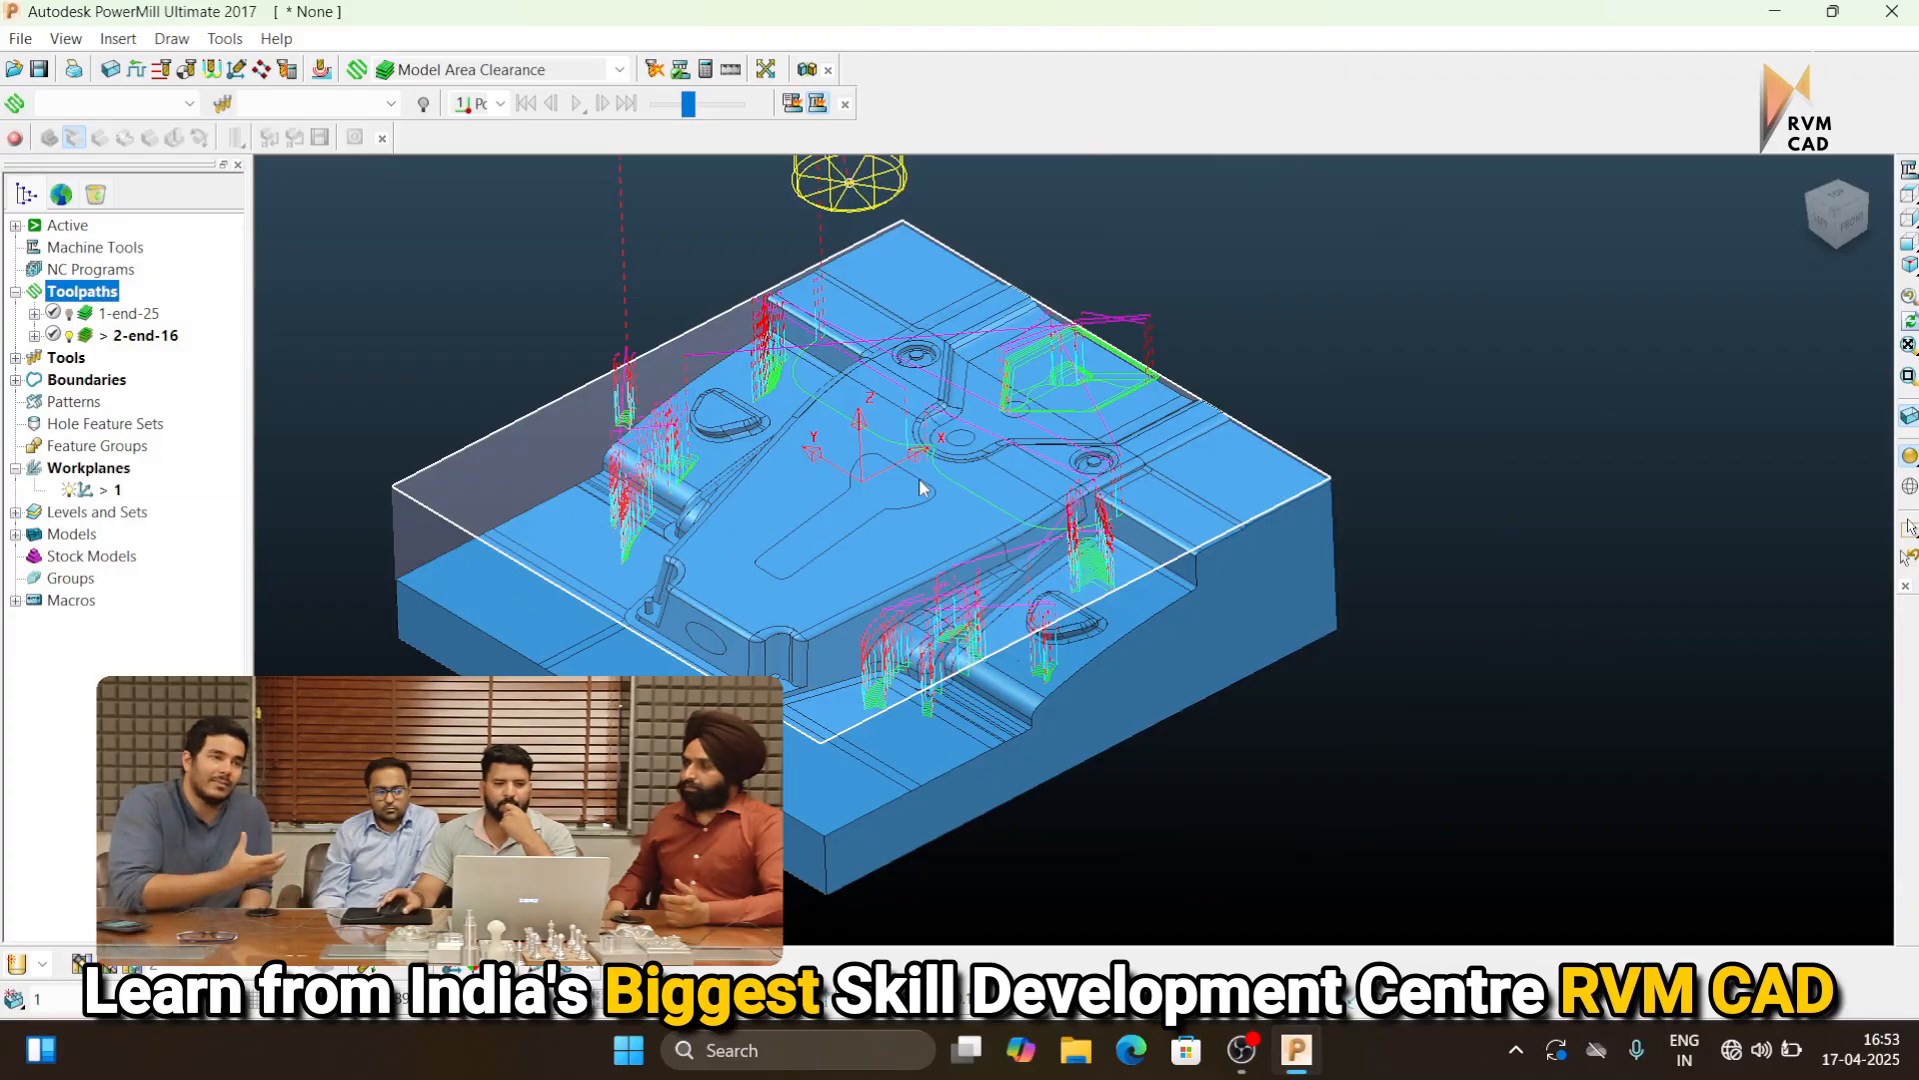
pyautogui.scroll(-2, 922, 484)
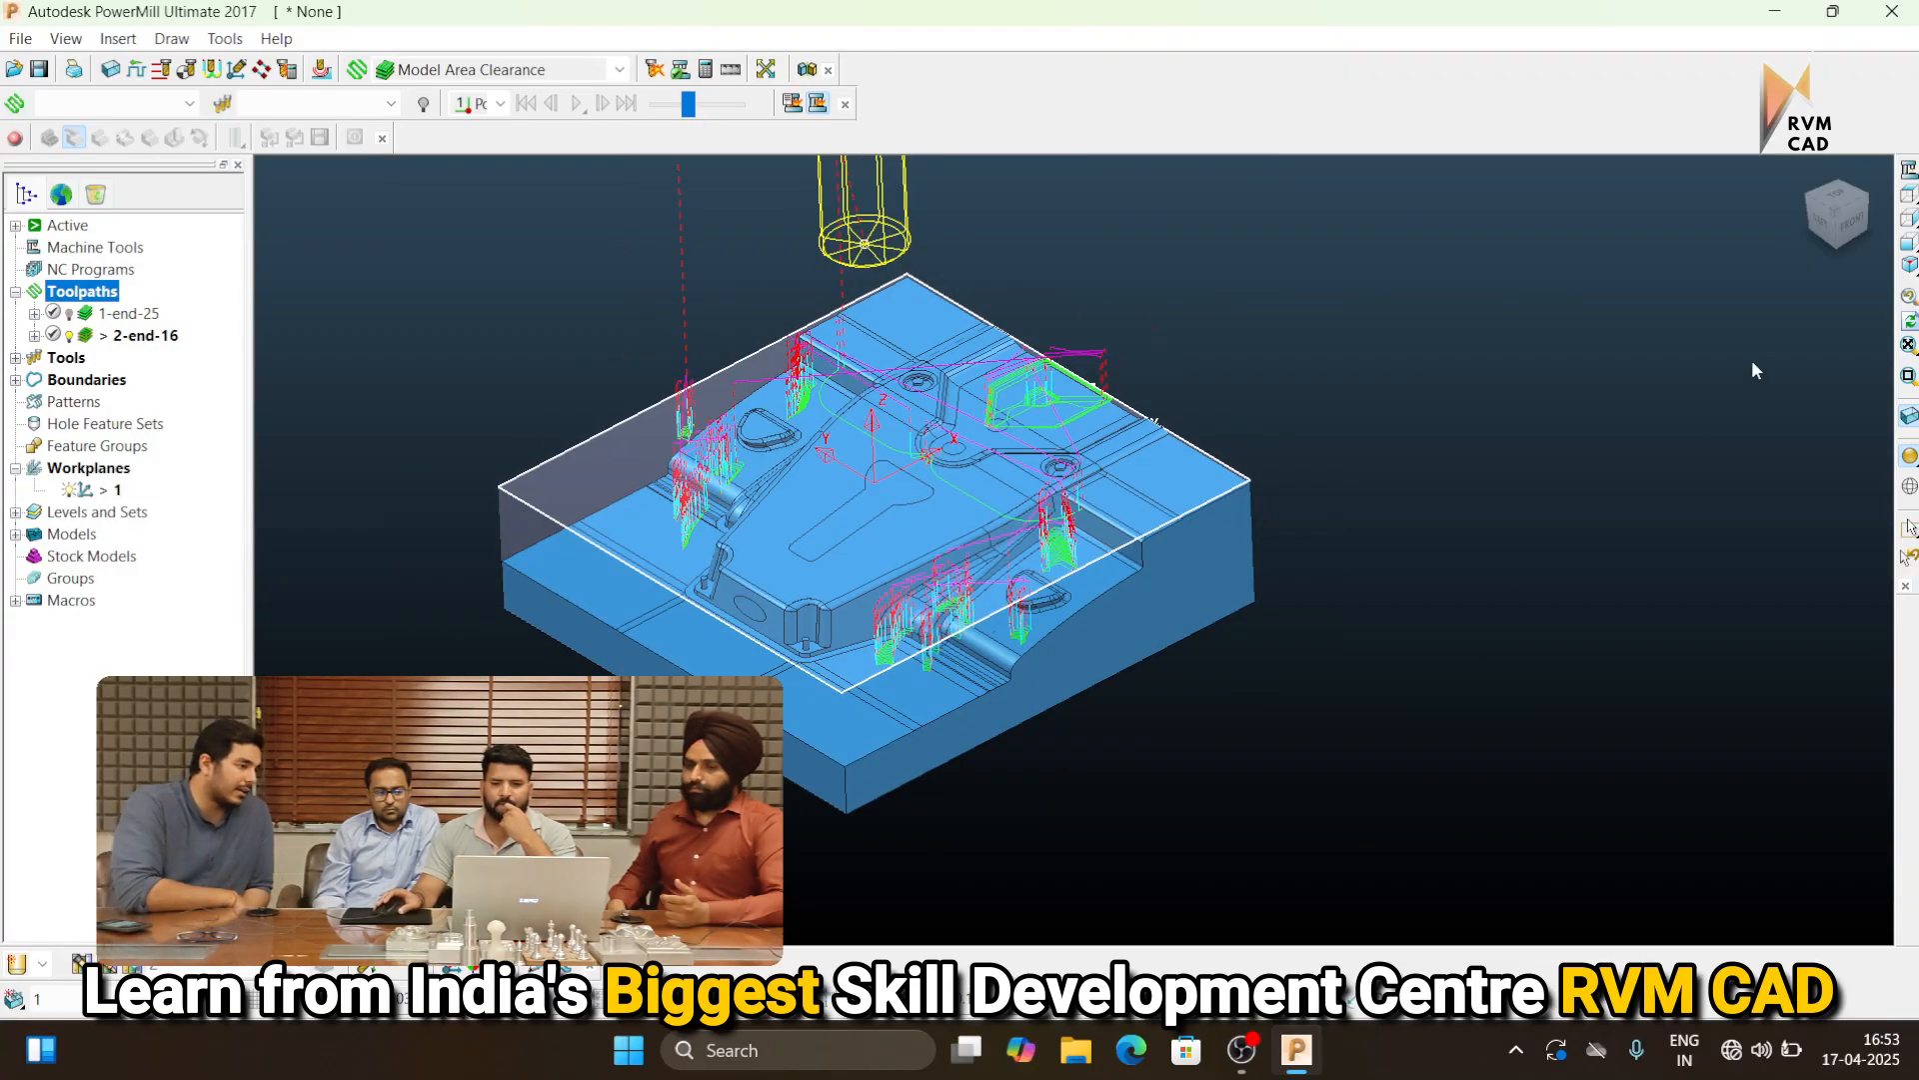
pyautogui.click(1909, 265)
pyautogui.scroll(5, 1124, 875)
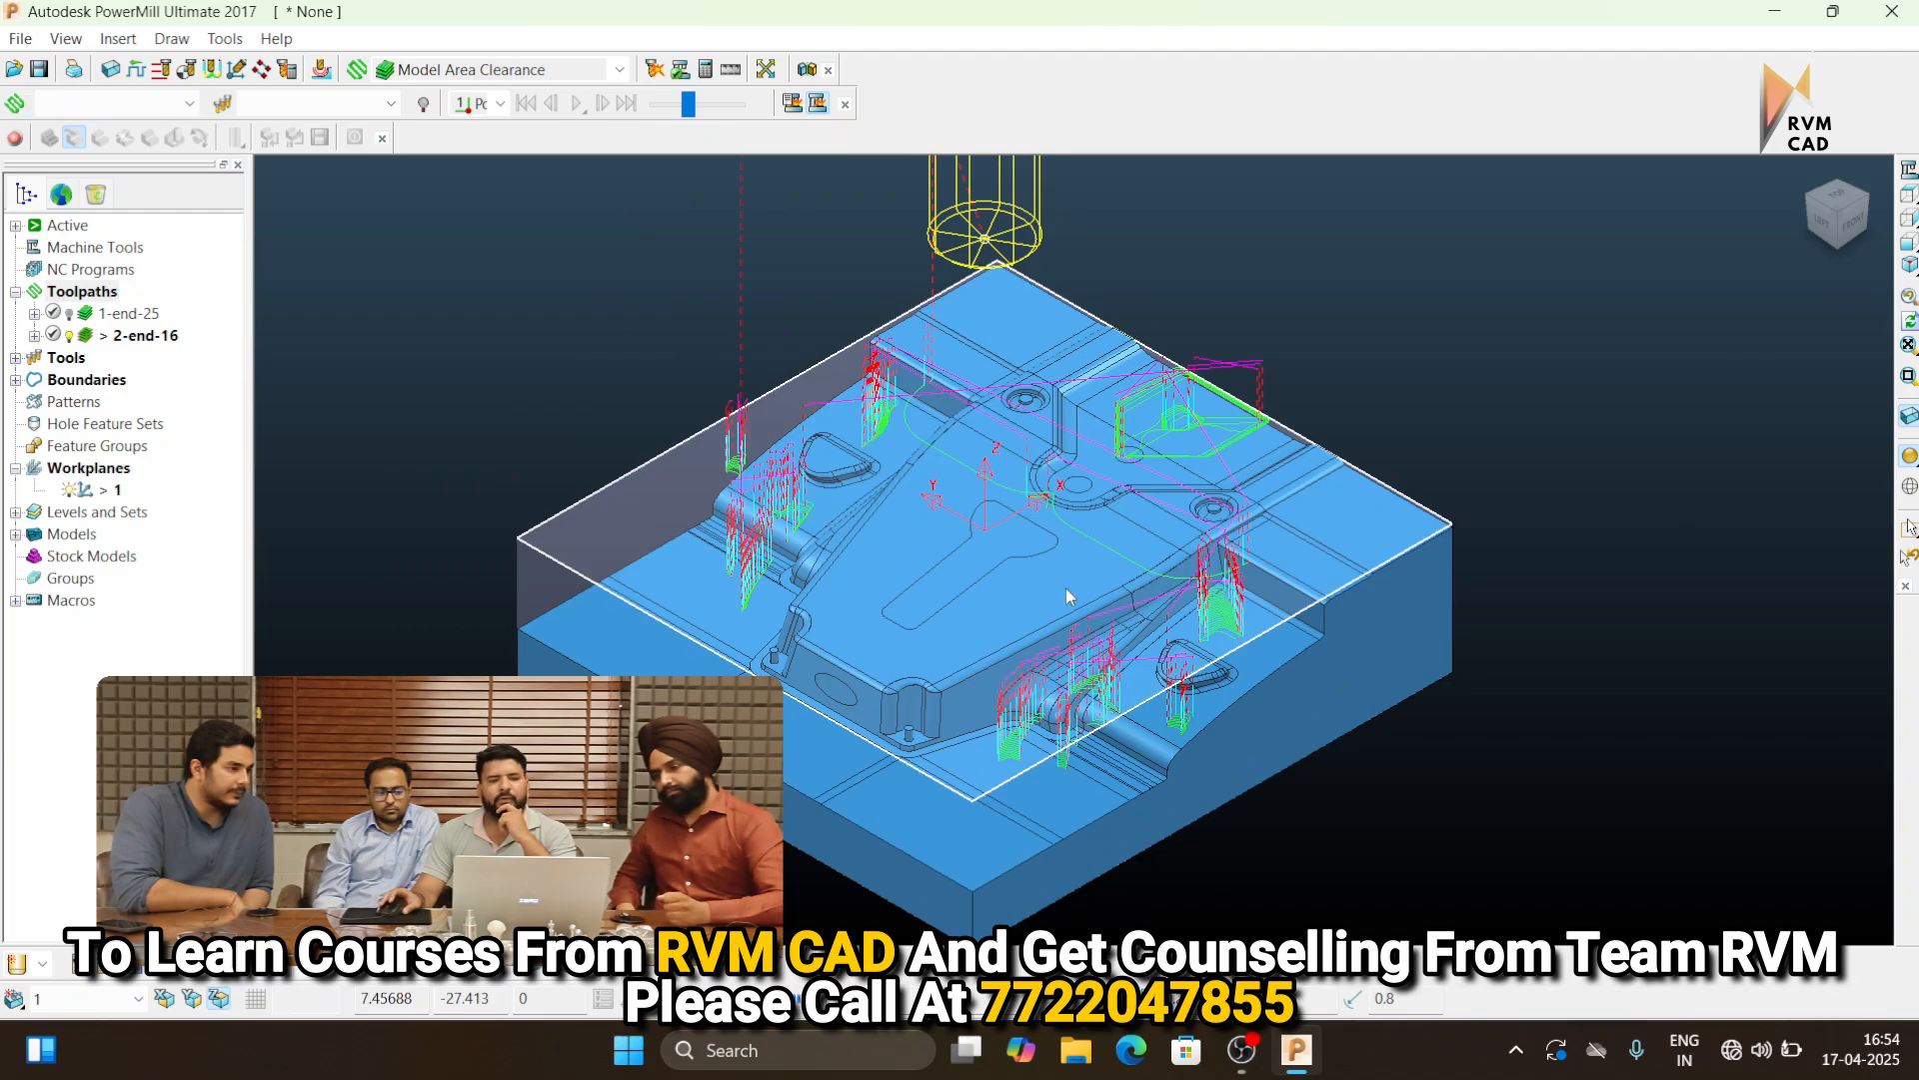
# Activate toolpath 1-end-25 to compare its coverage, and reactivate 2-end-16
pyautogui.rightClick(145, 317)
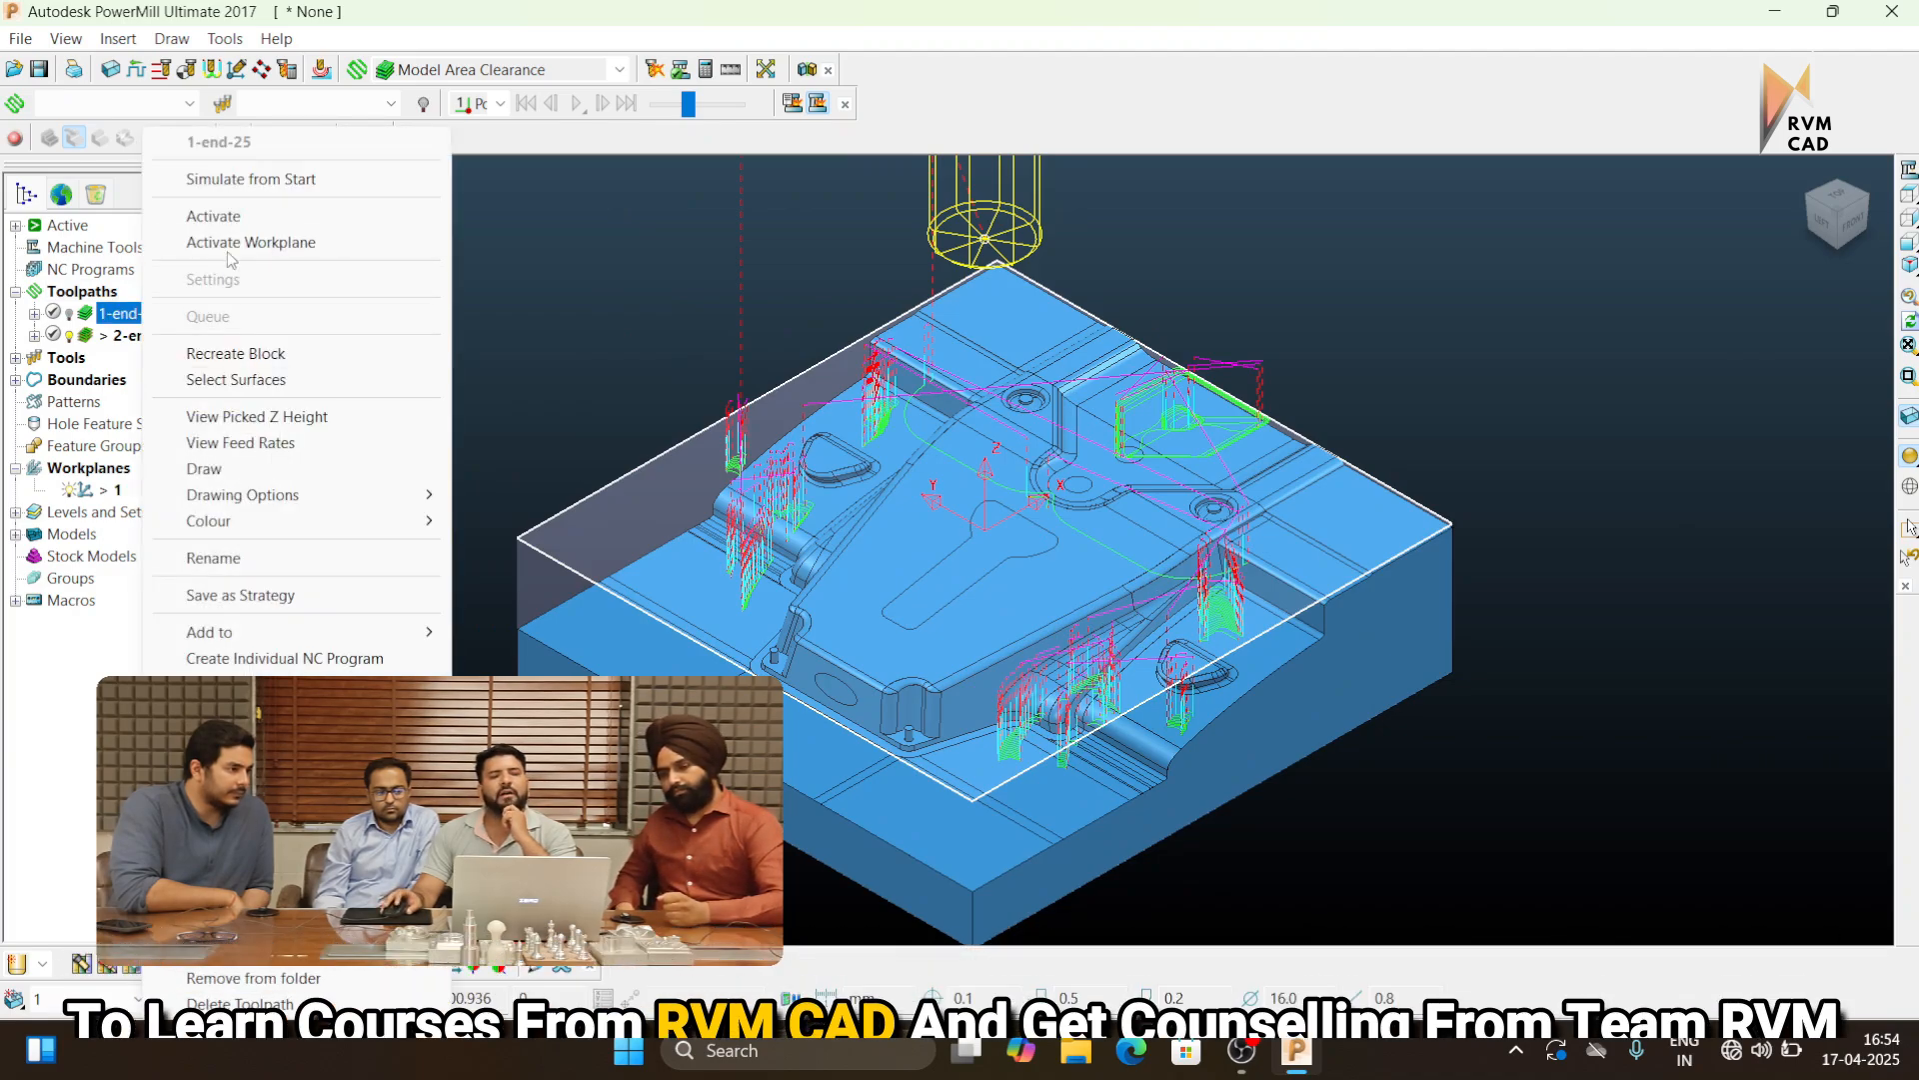
pyautogui.click(229, 224)
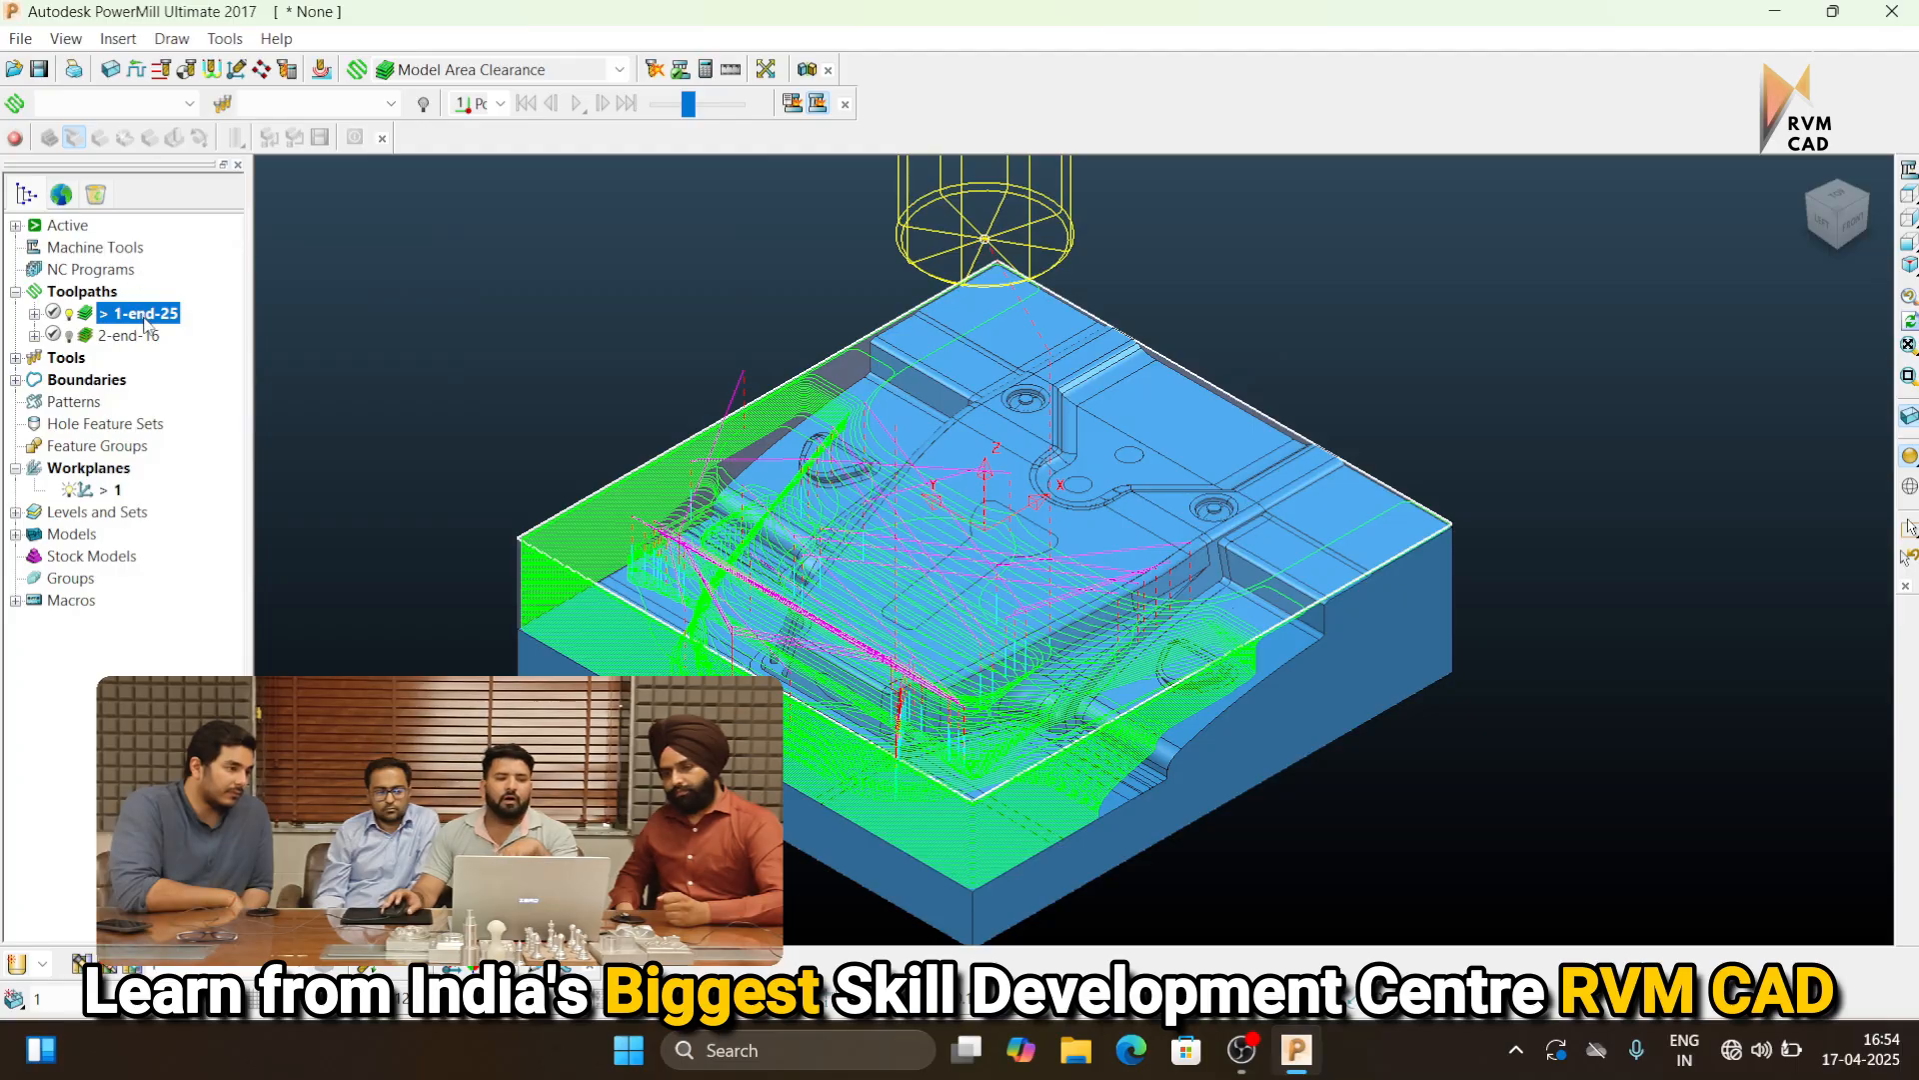
pyautogui.rightClick(145, 340)
pyautogui.click(220, 209)
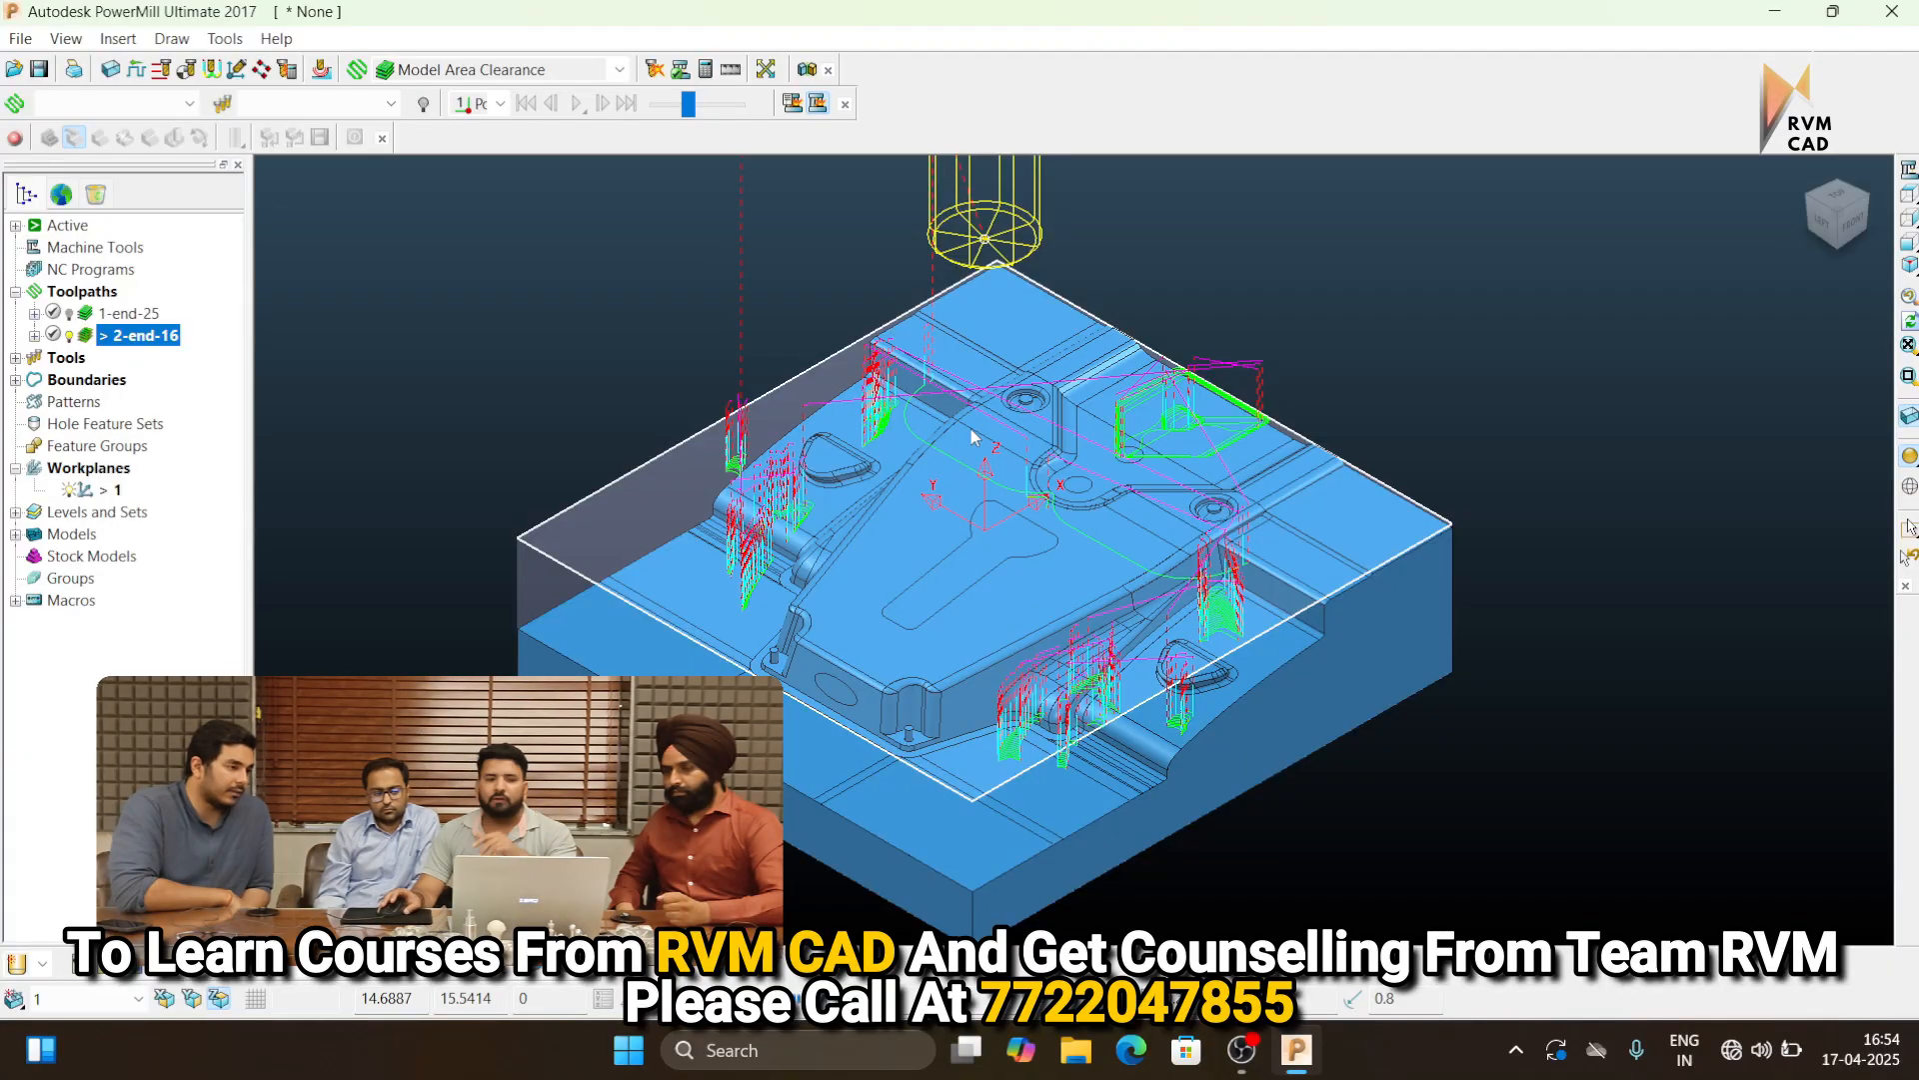
# Start a third Model Area Clearance toolpath and create an end mill with a 10 mm diameter for it
pyautogui.click(513, 72)
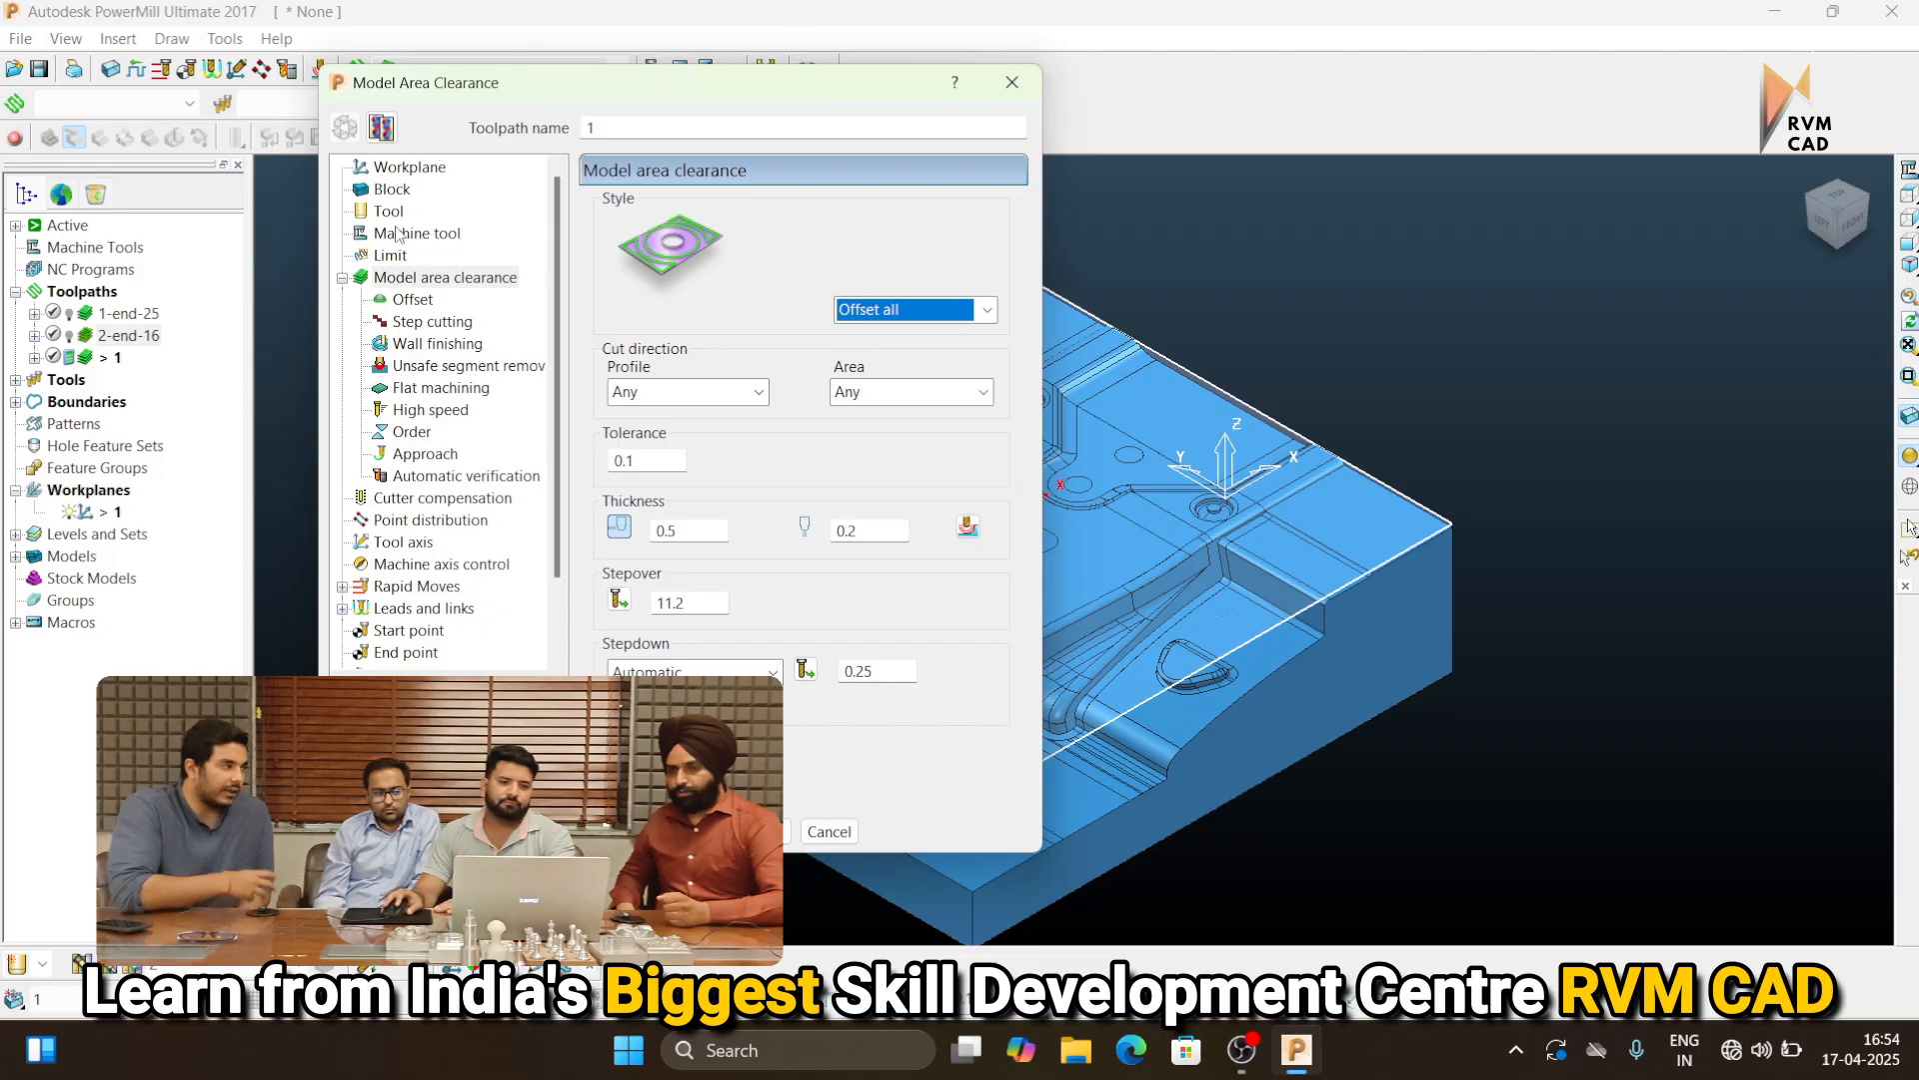
pyautogui.click(389, 212)
pyautogui.click(692, 216)
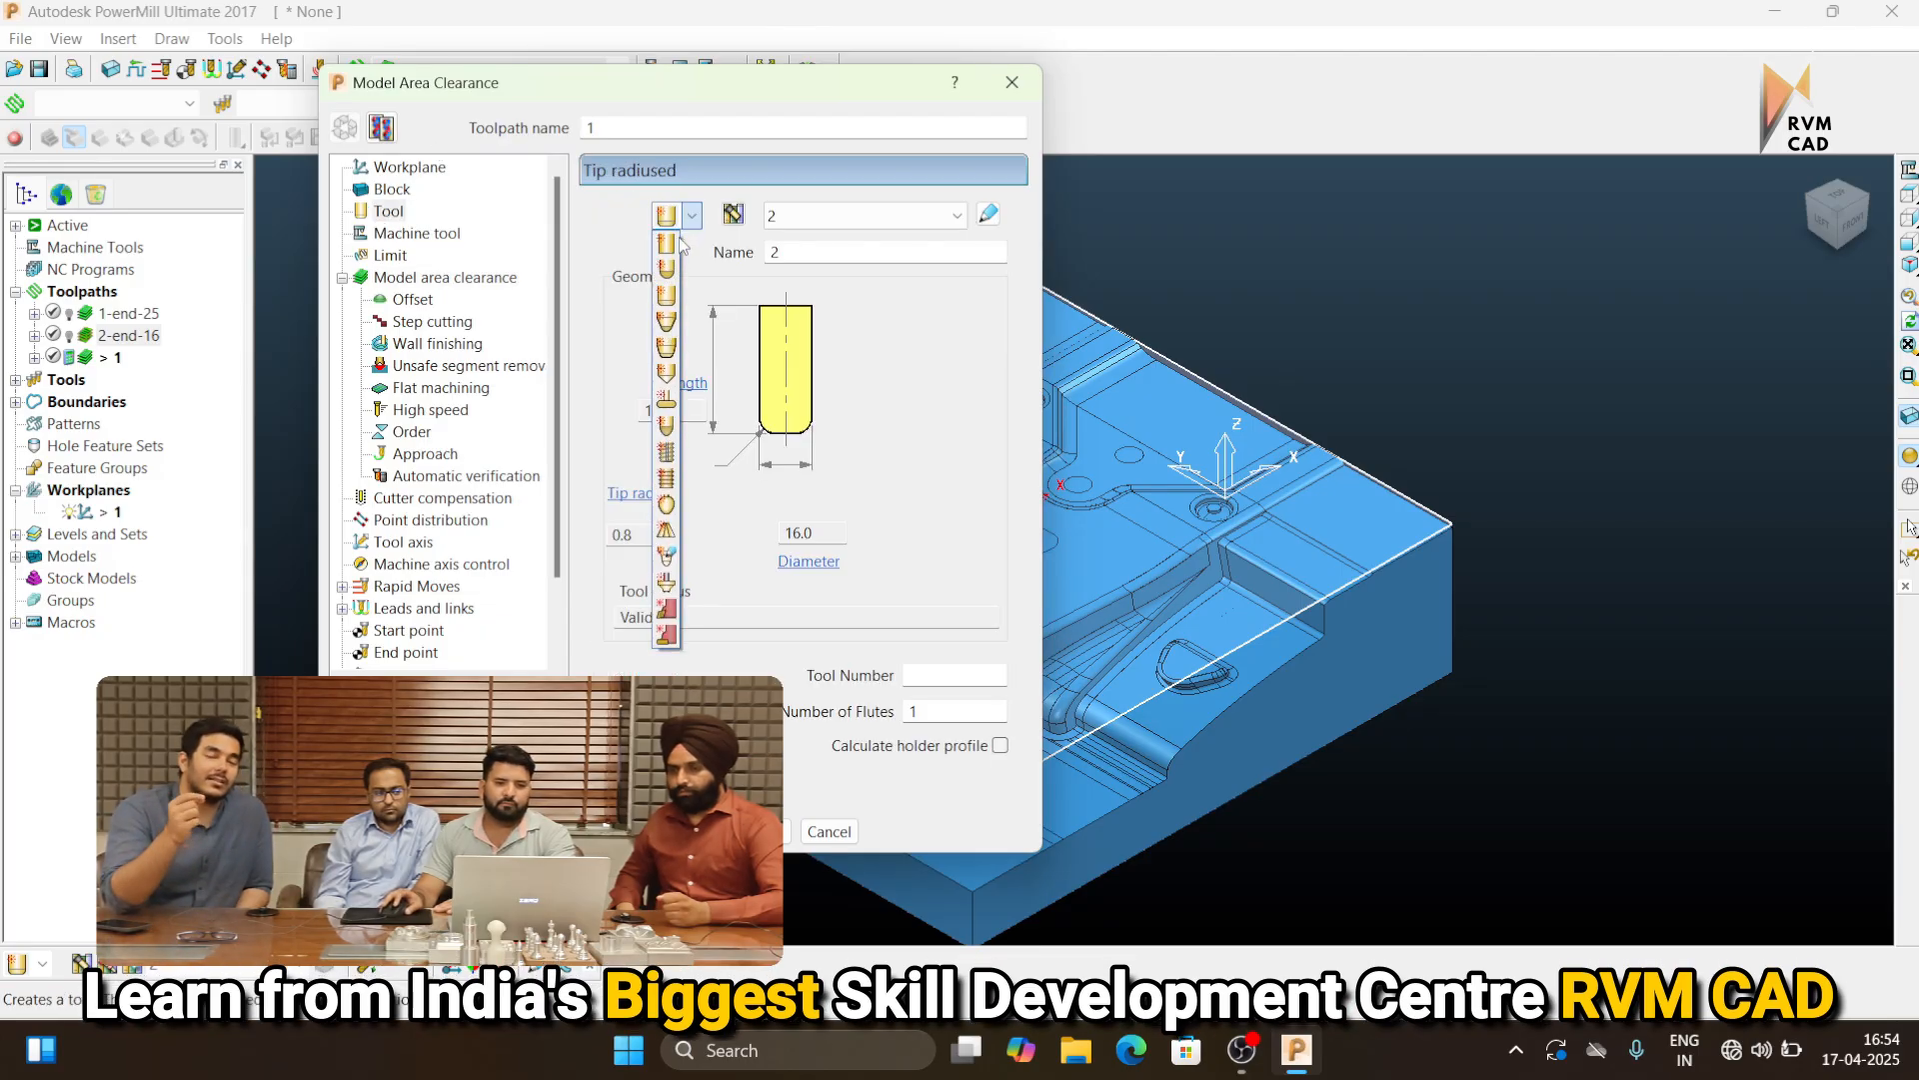
pyautogui.click(672, 246)
pyautogui.doubleClick(811, 537)
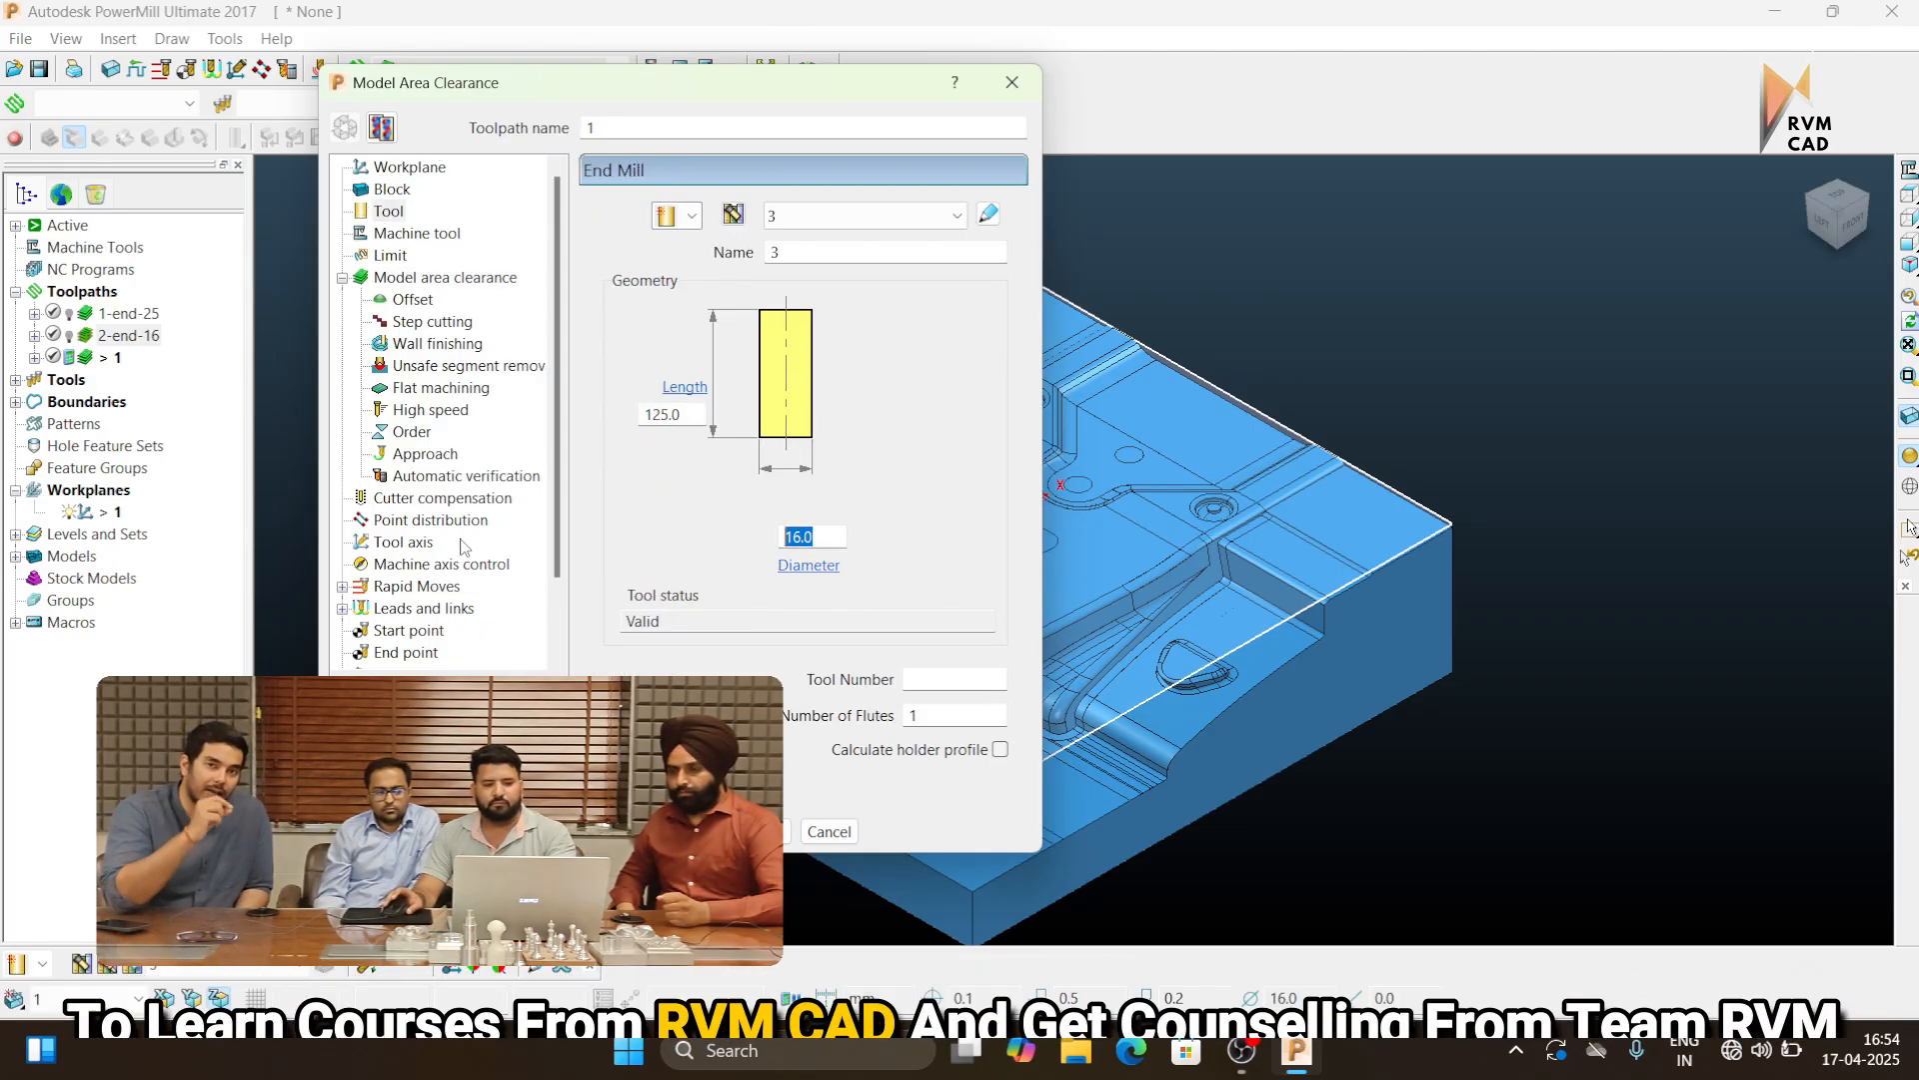
pyautogui.write('10')
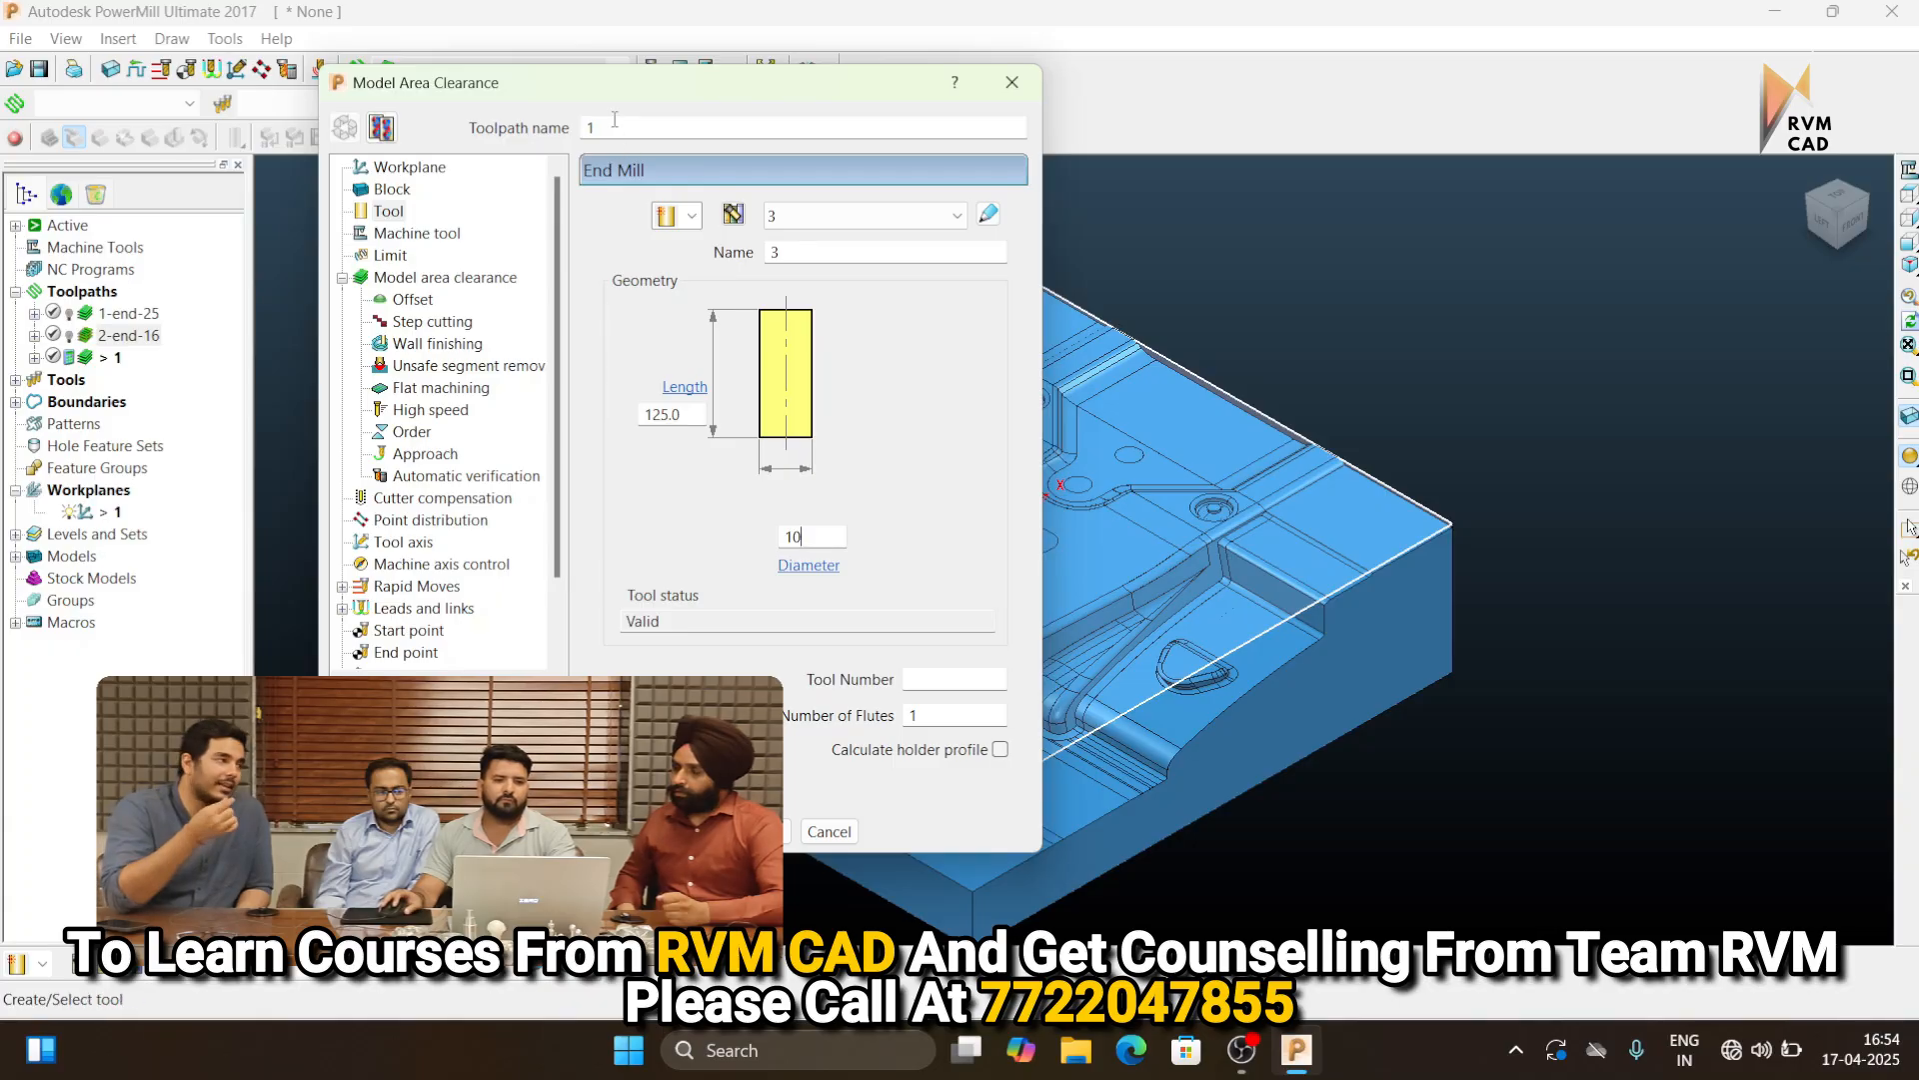
# Name the new area clearance toolpath 3-end-10
pyautogui.click(615, 119)
pyautogui.write('3')
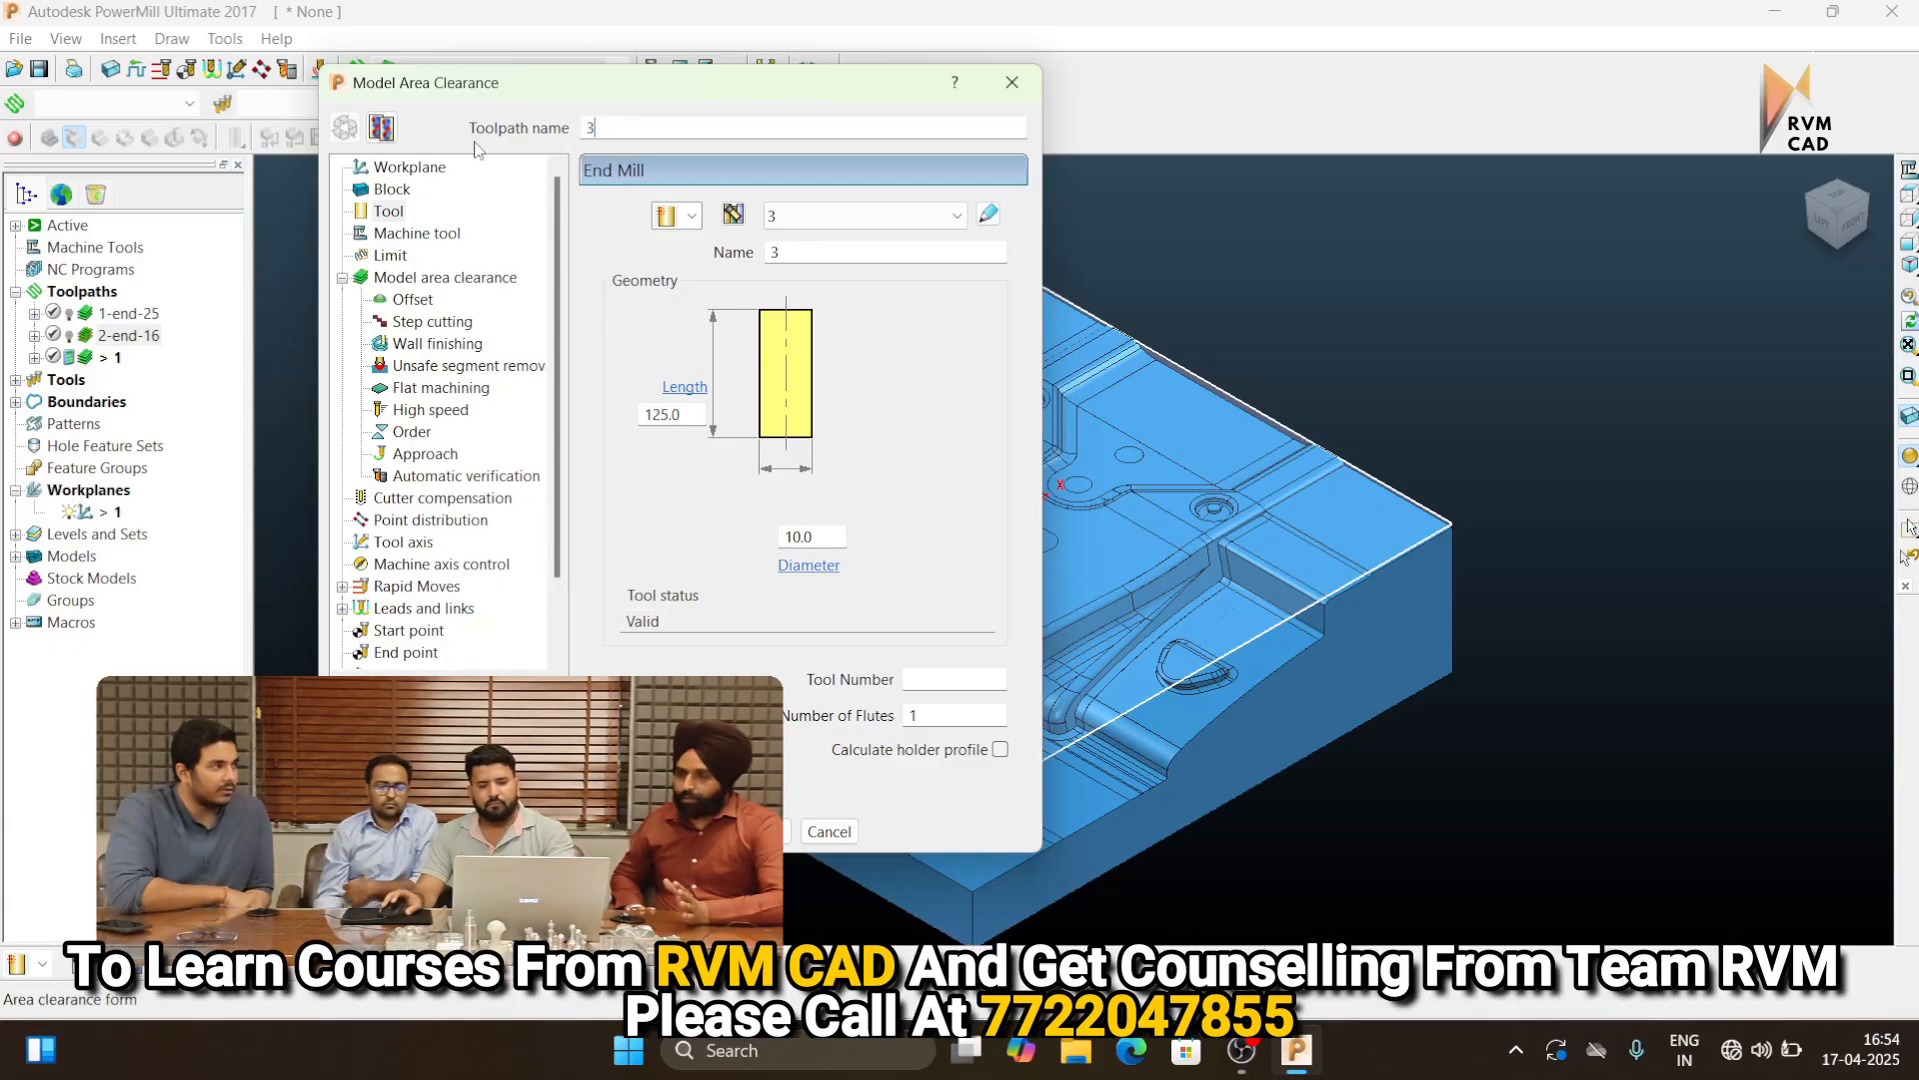
pyautogui.write('-end-10')
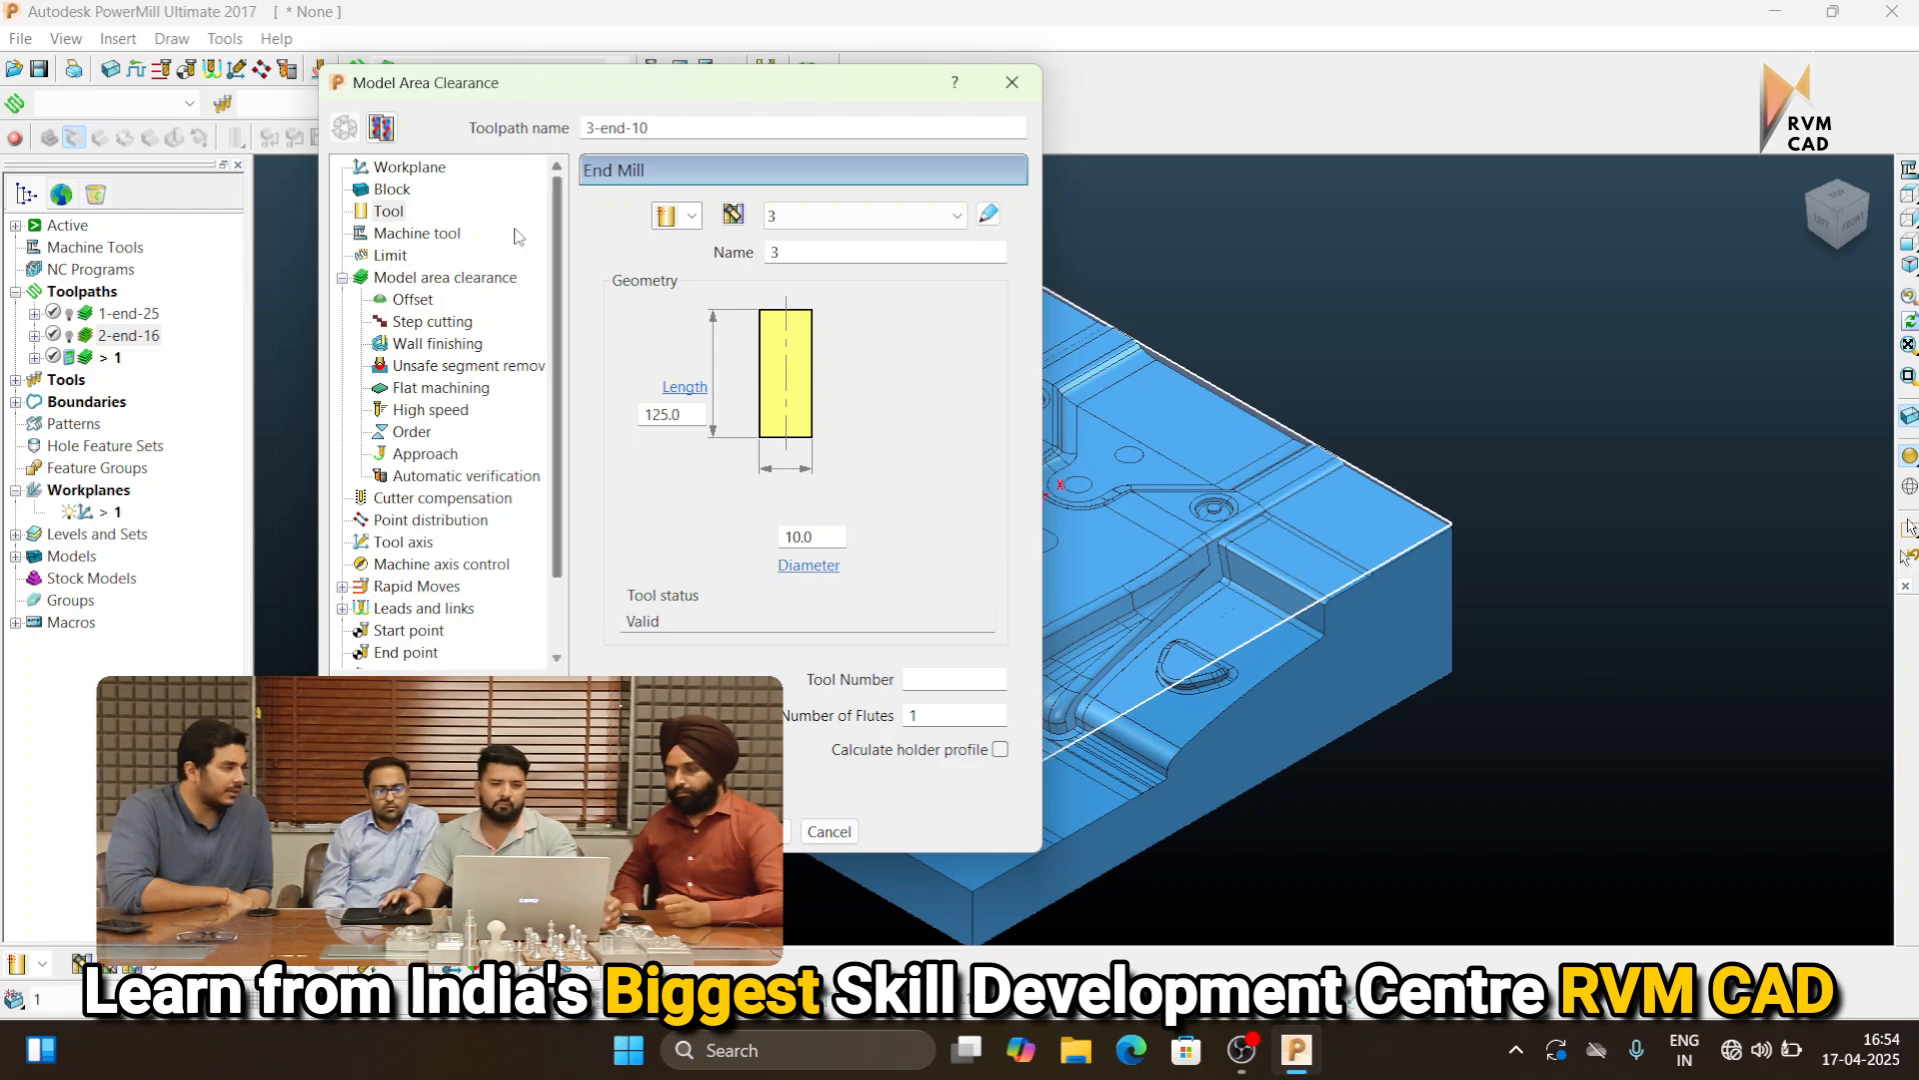
# Set the 3-end-10 area clearance stepover to 7 mm and the stepdown to 0.15 mm
pyautogui.click(440, 279)
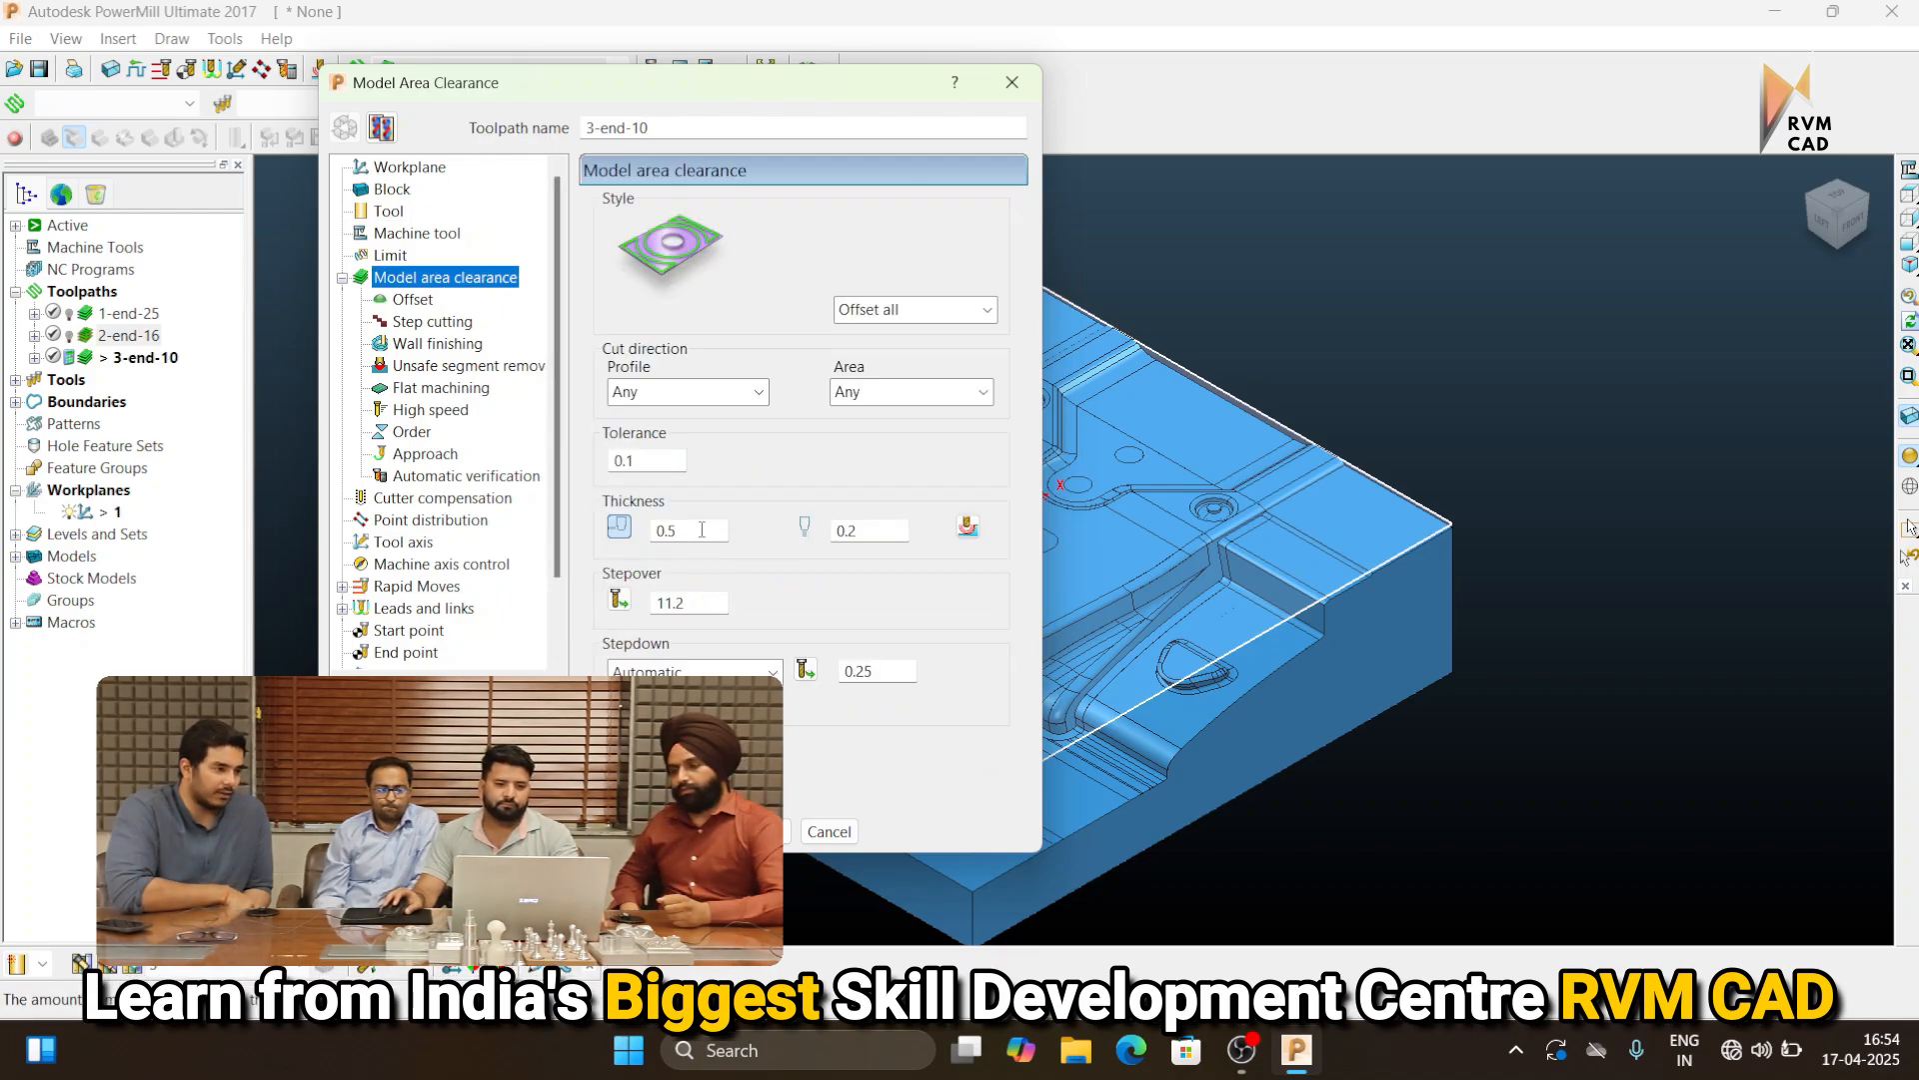
pyautogui.moveTo(688, 603); pyautogui.dragTo(455, 617)
pyautogui.write('7')
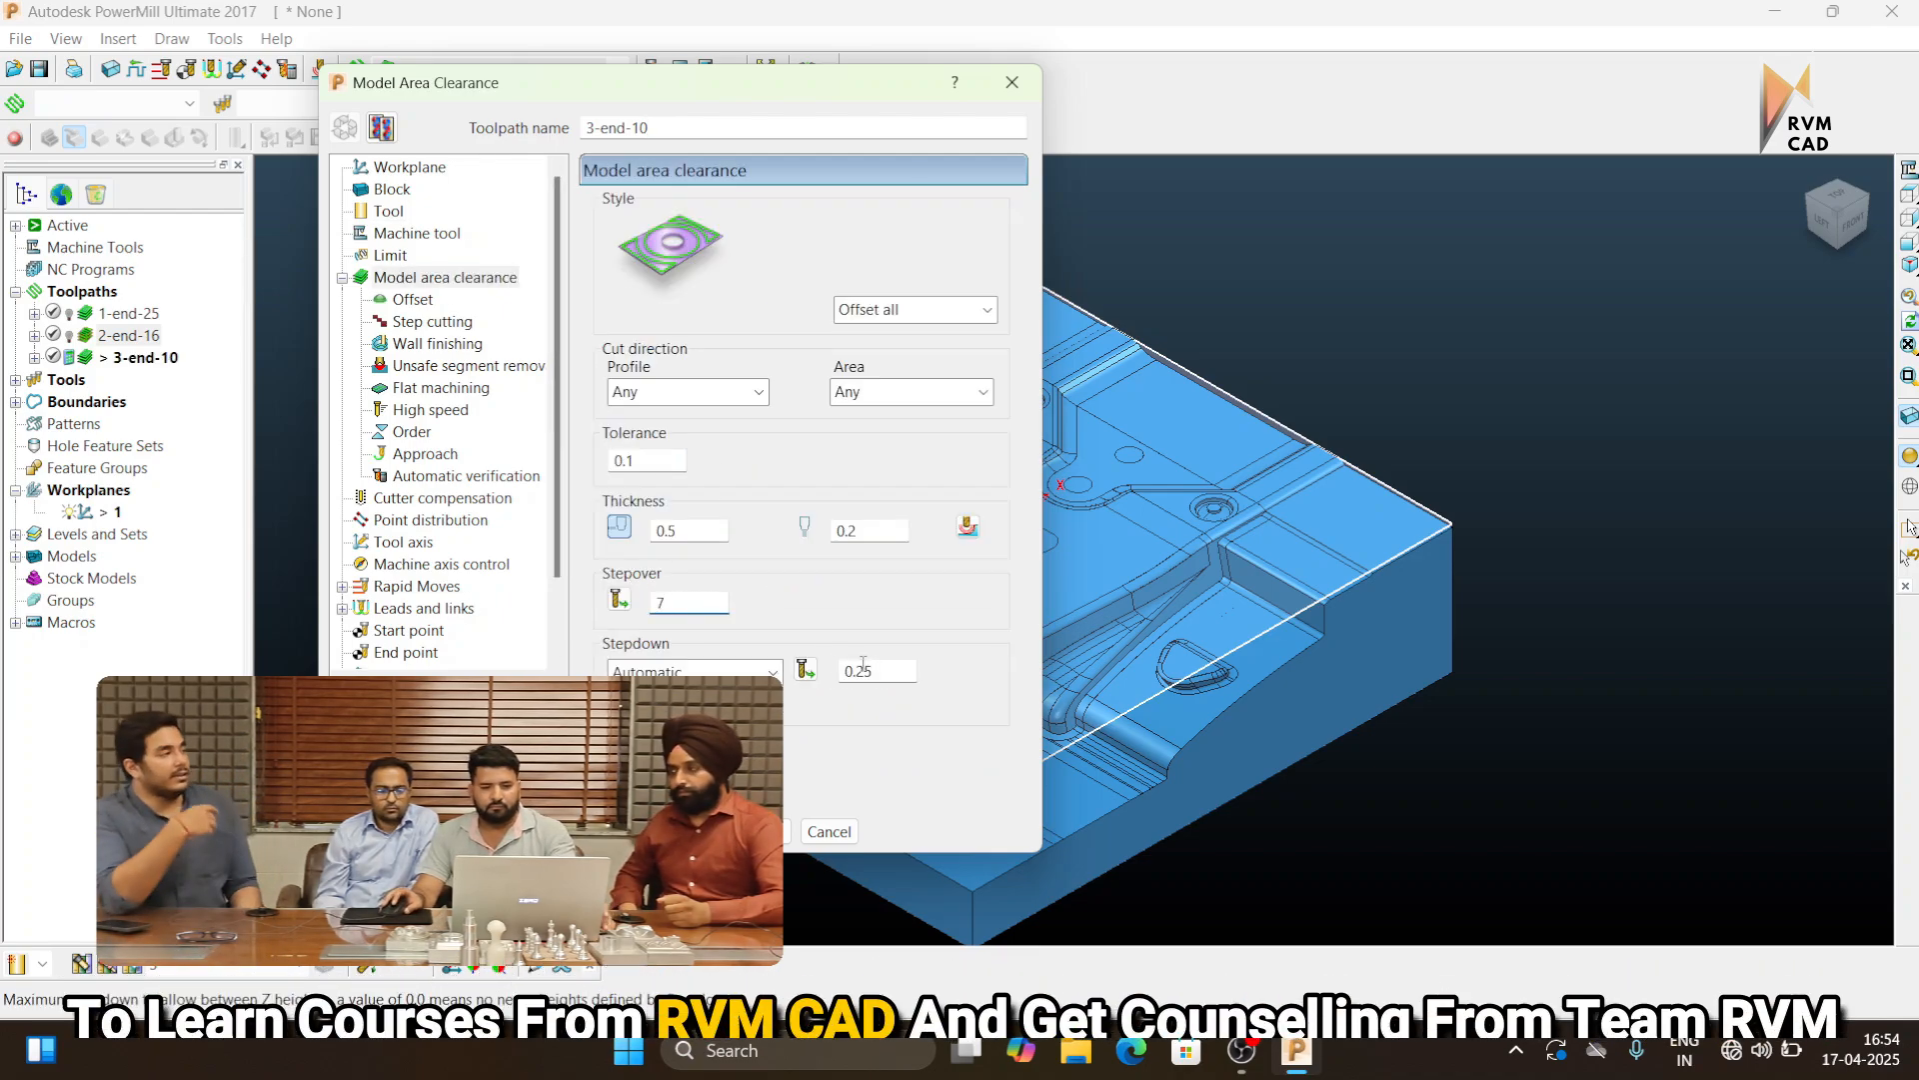
pyautogui.press('Tab')
pyautogui.write('0.')
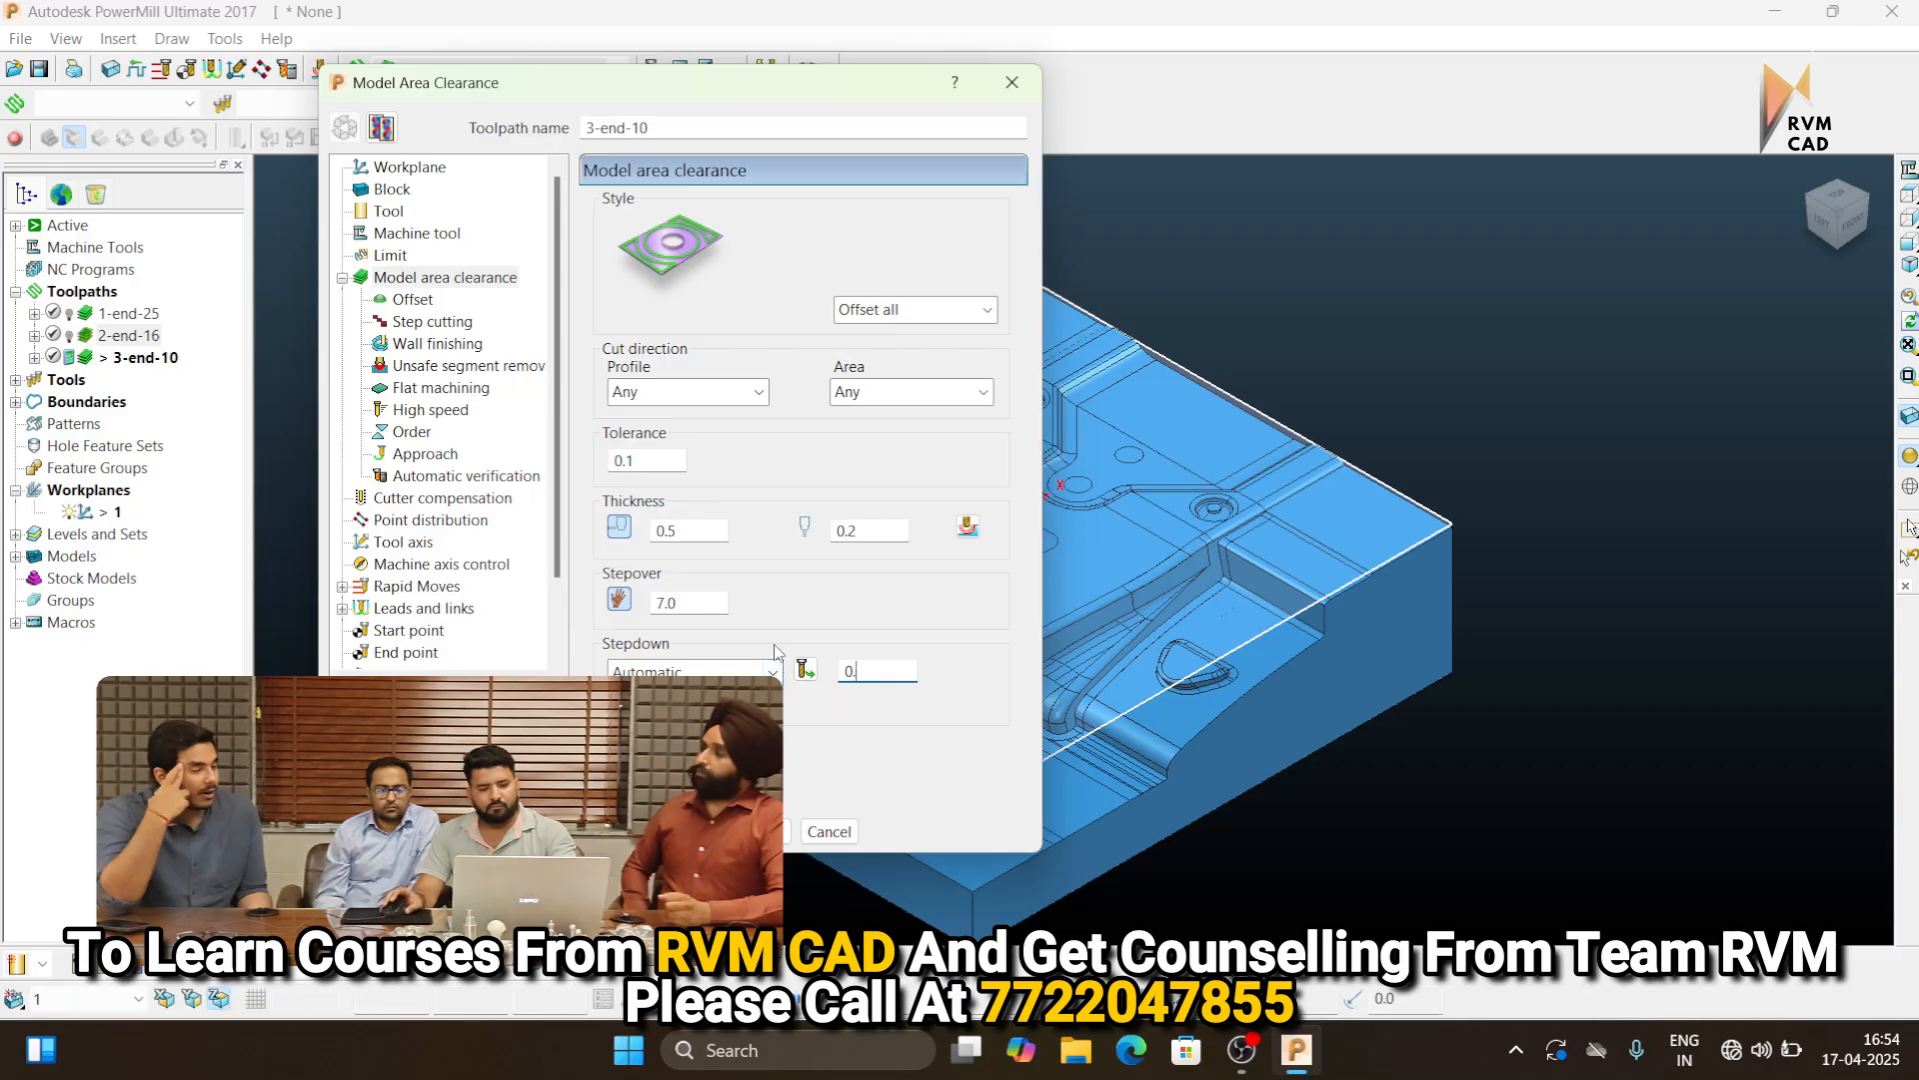
# Turn on rest machining for 3-end-10 and use toolpath 2-end-16 as its reference
pyautogui.click(616, 745)
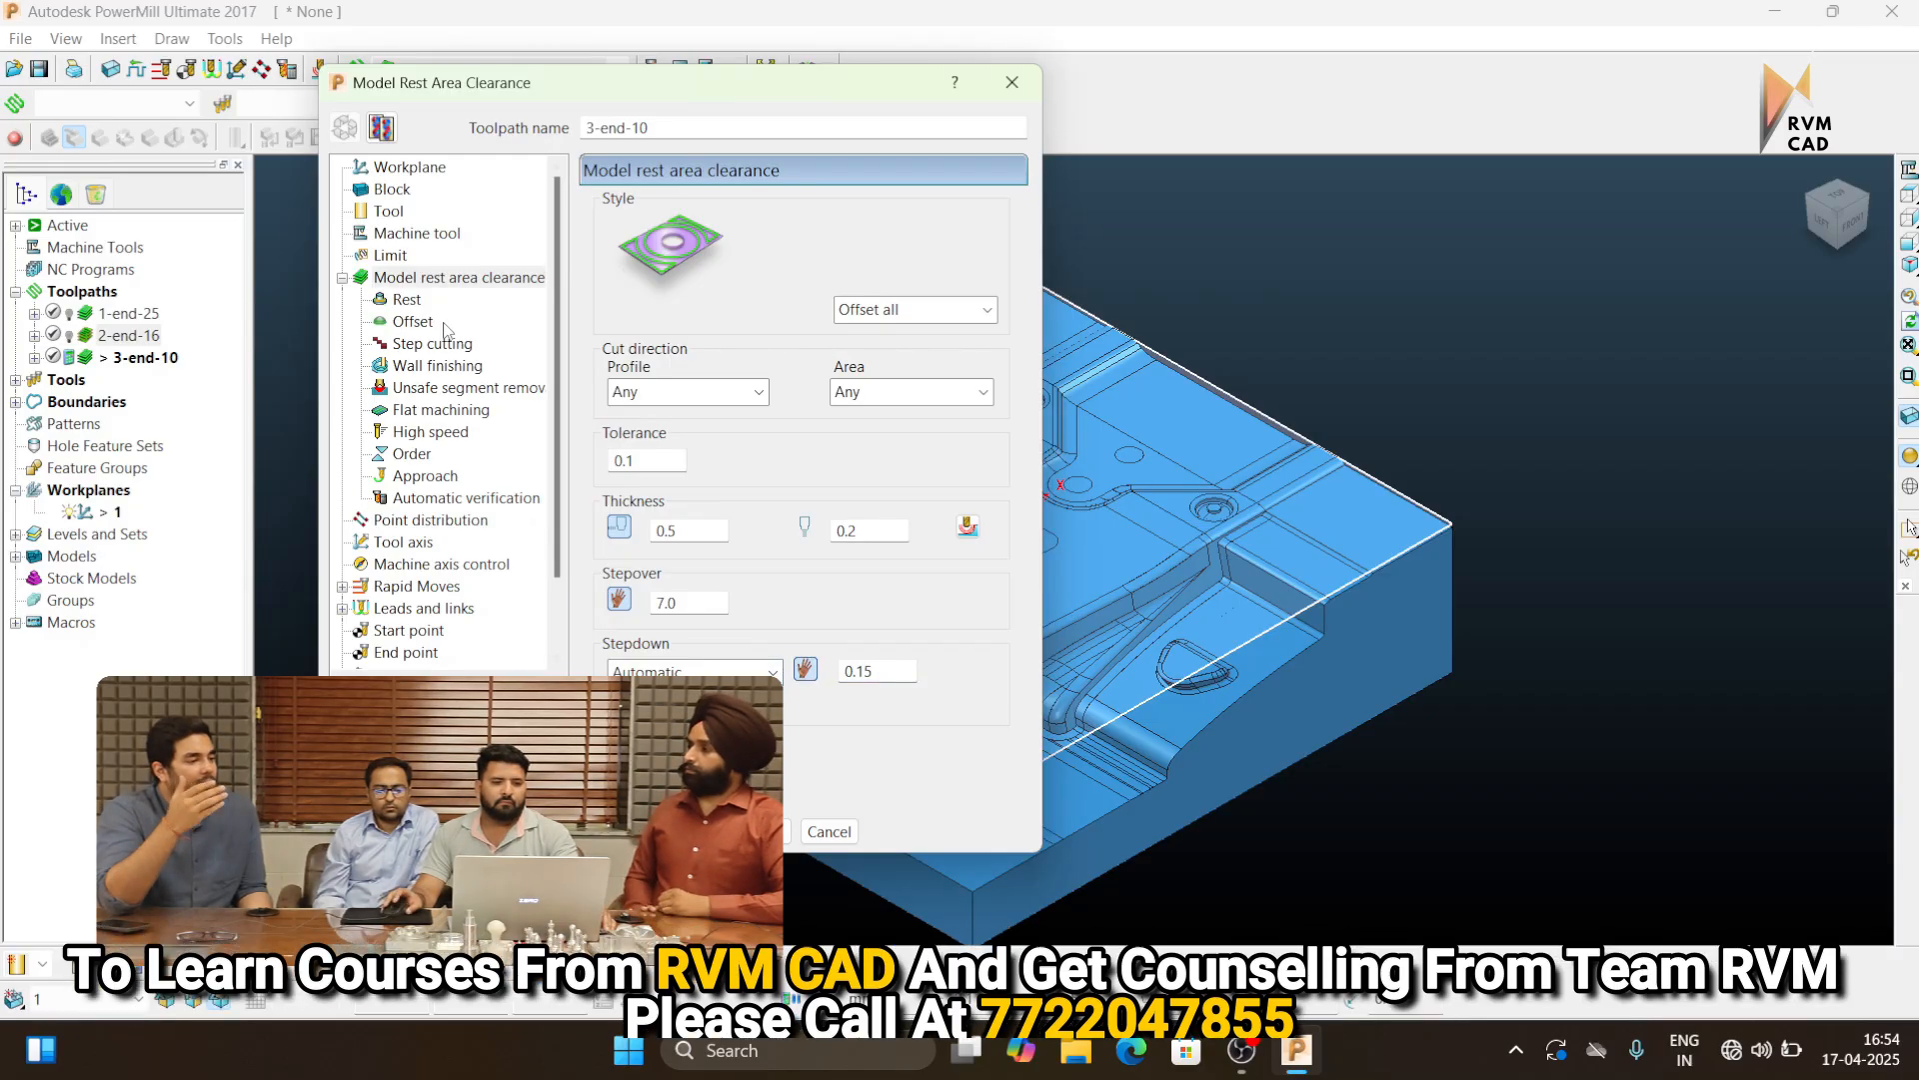
pyautogui.click(412, 301)
pyautogui.click(905, 238)
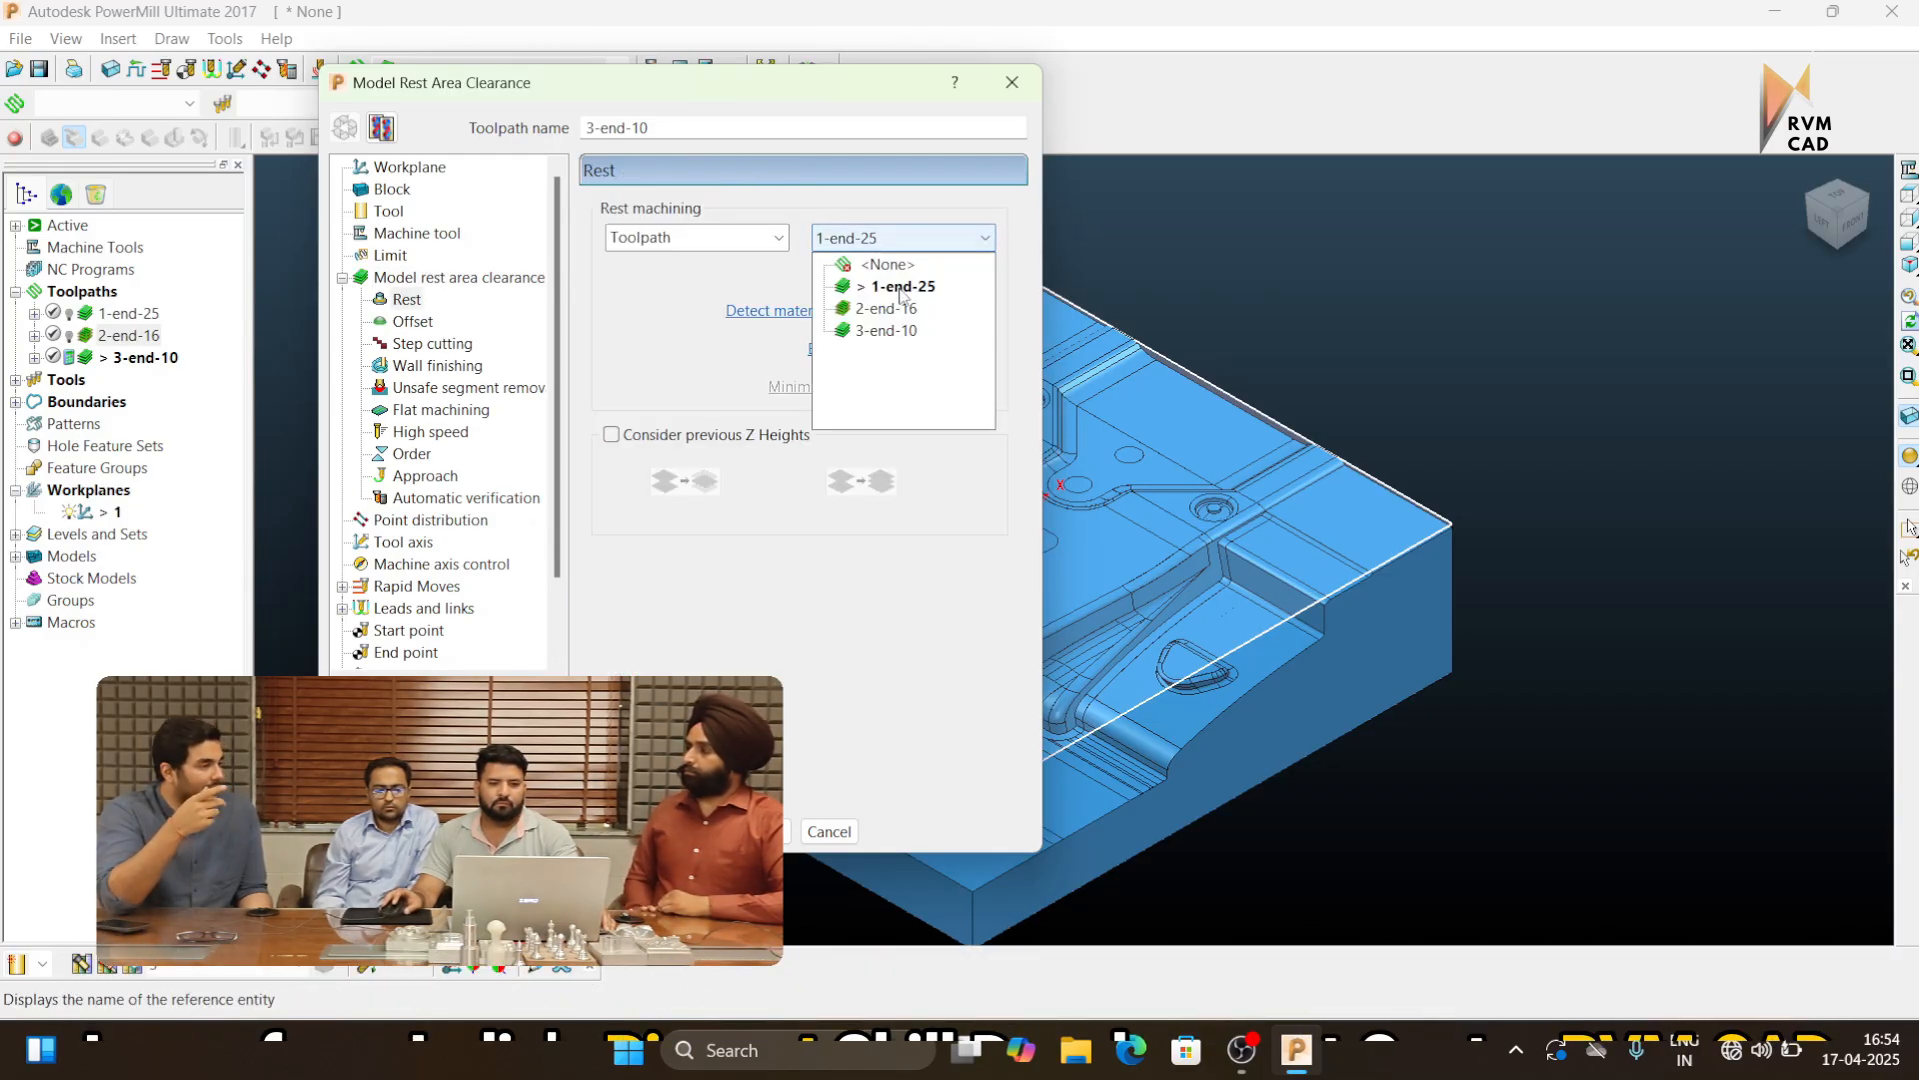
pyautogui.click(869, 309)
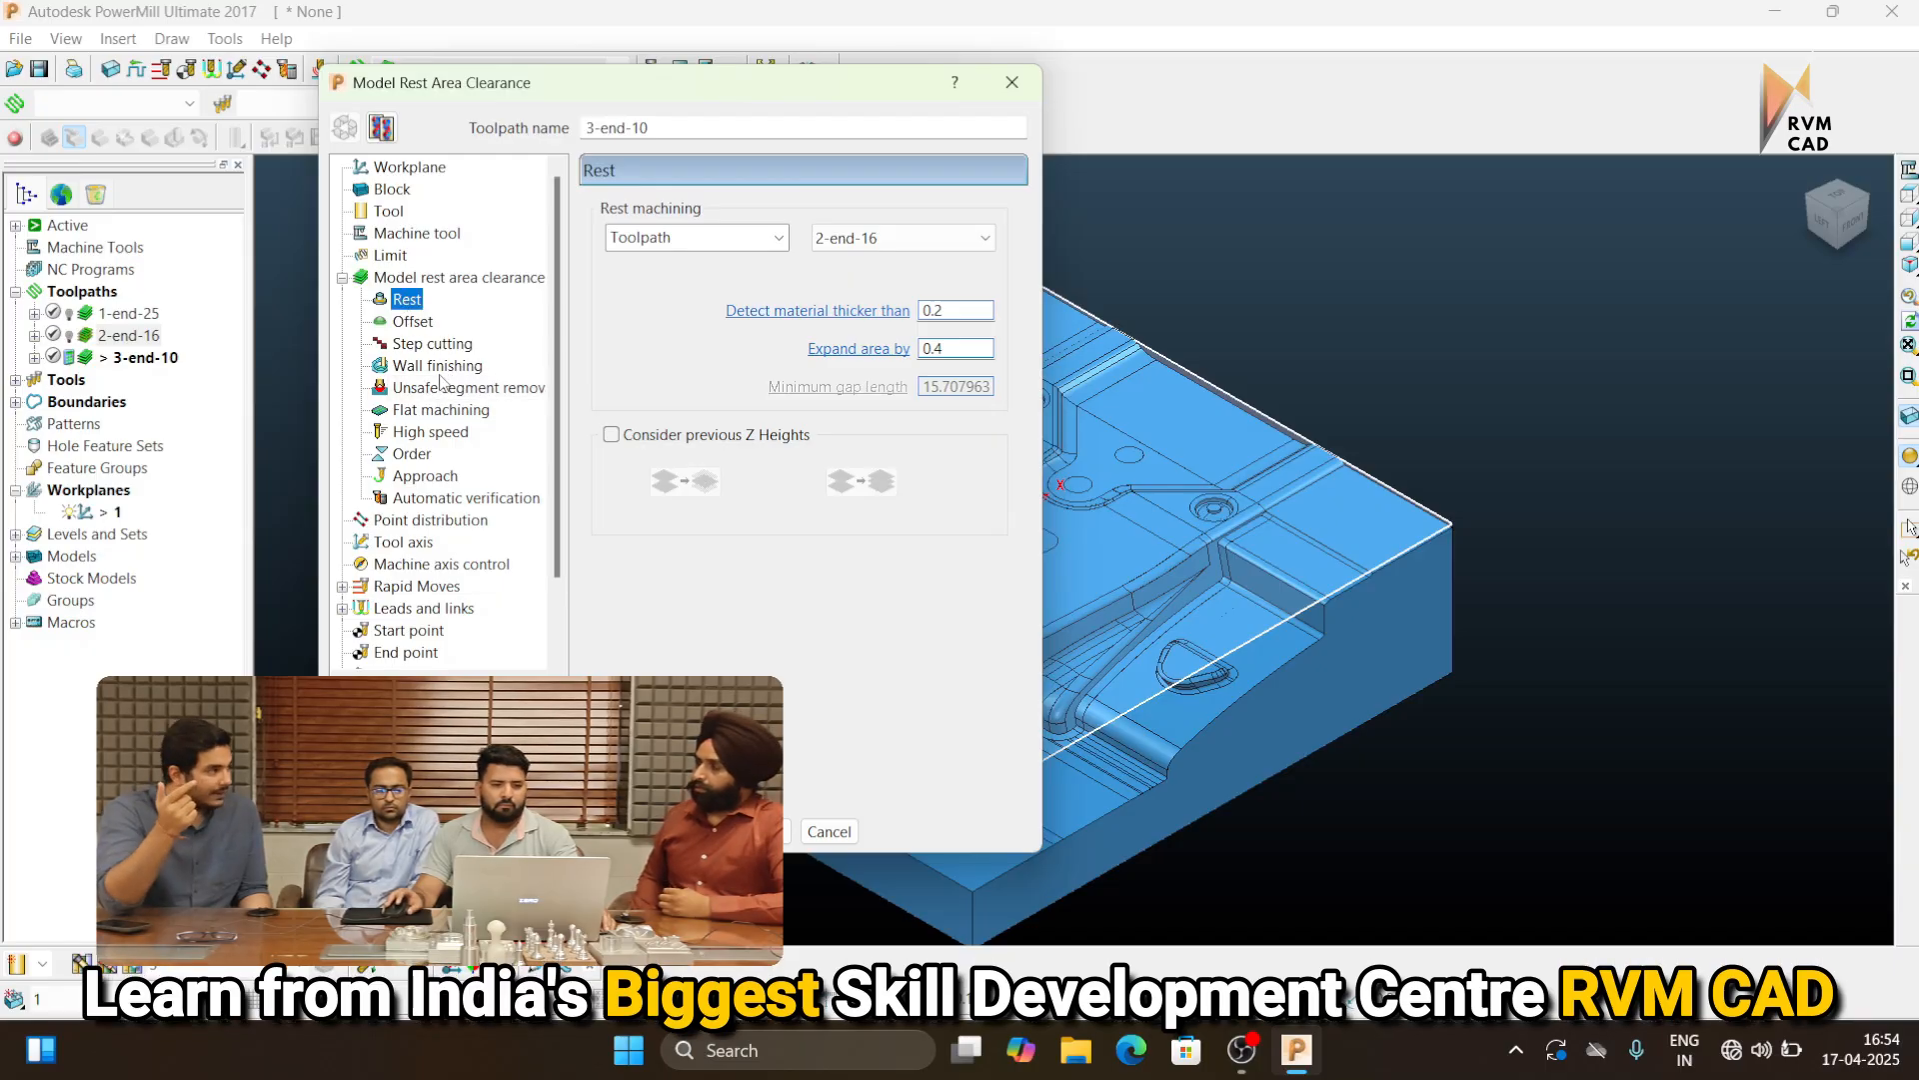
# Set flat machining to Level, calculate the 3-end-10 rest roughing toolpath and close its settings
pyautogui.click(441, 410)
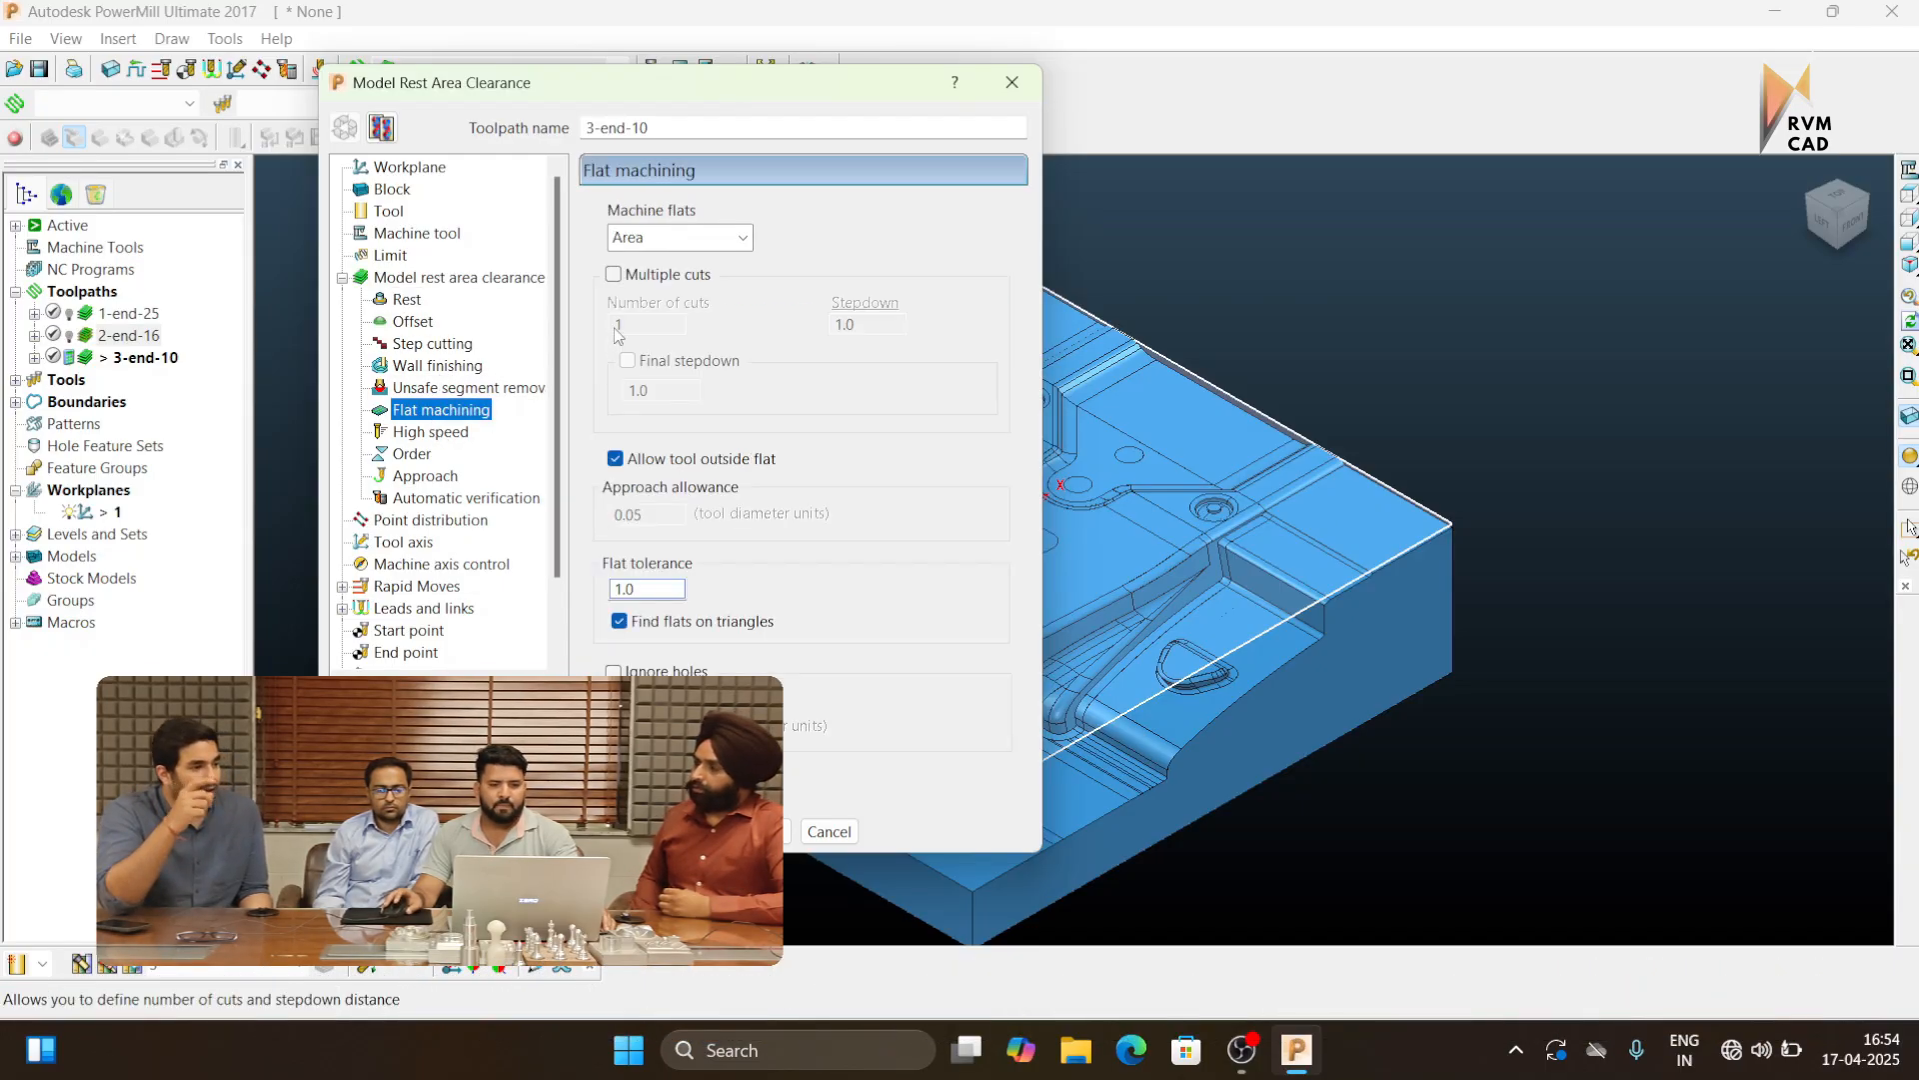
pyautogui.click(680, 237)
pyautogui.click(659, 290)
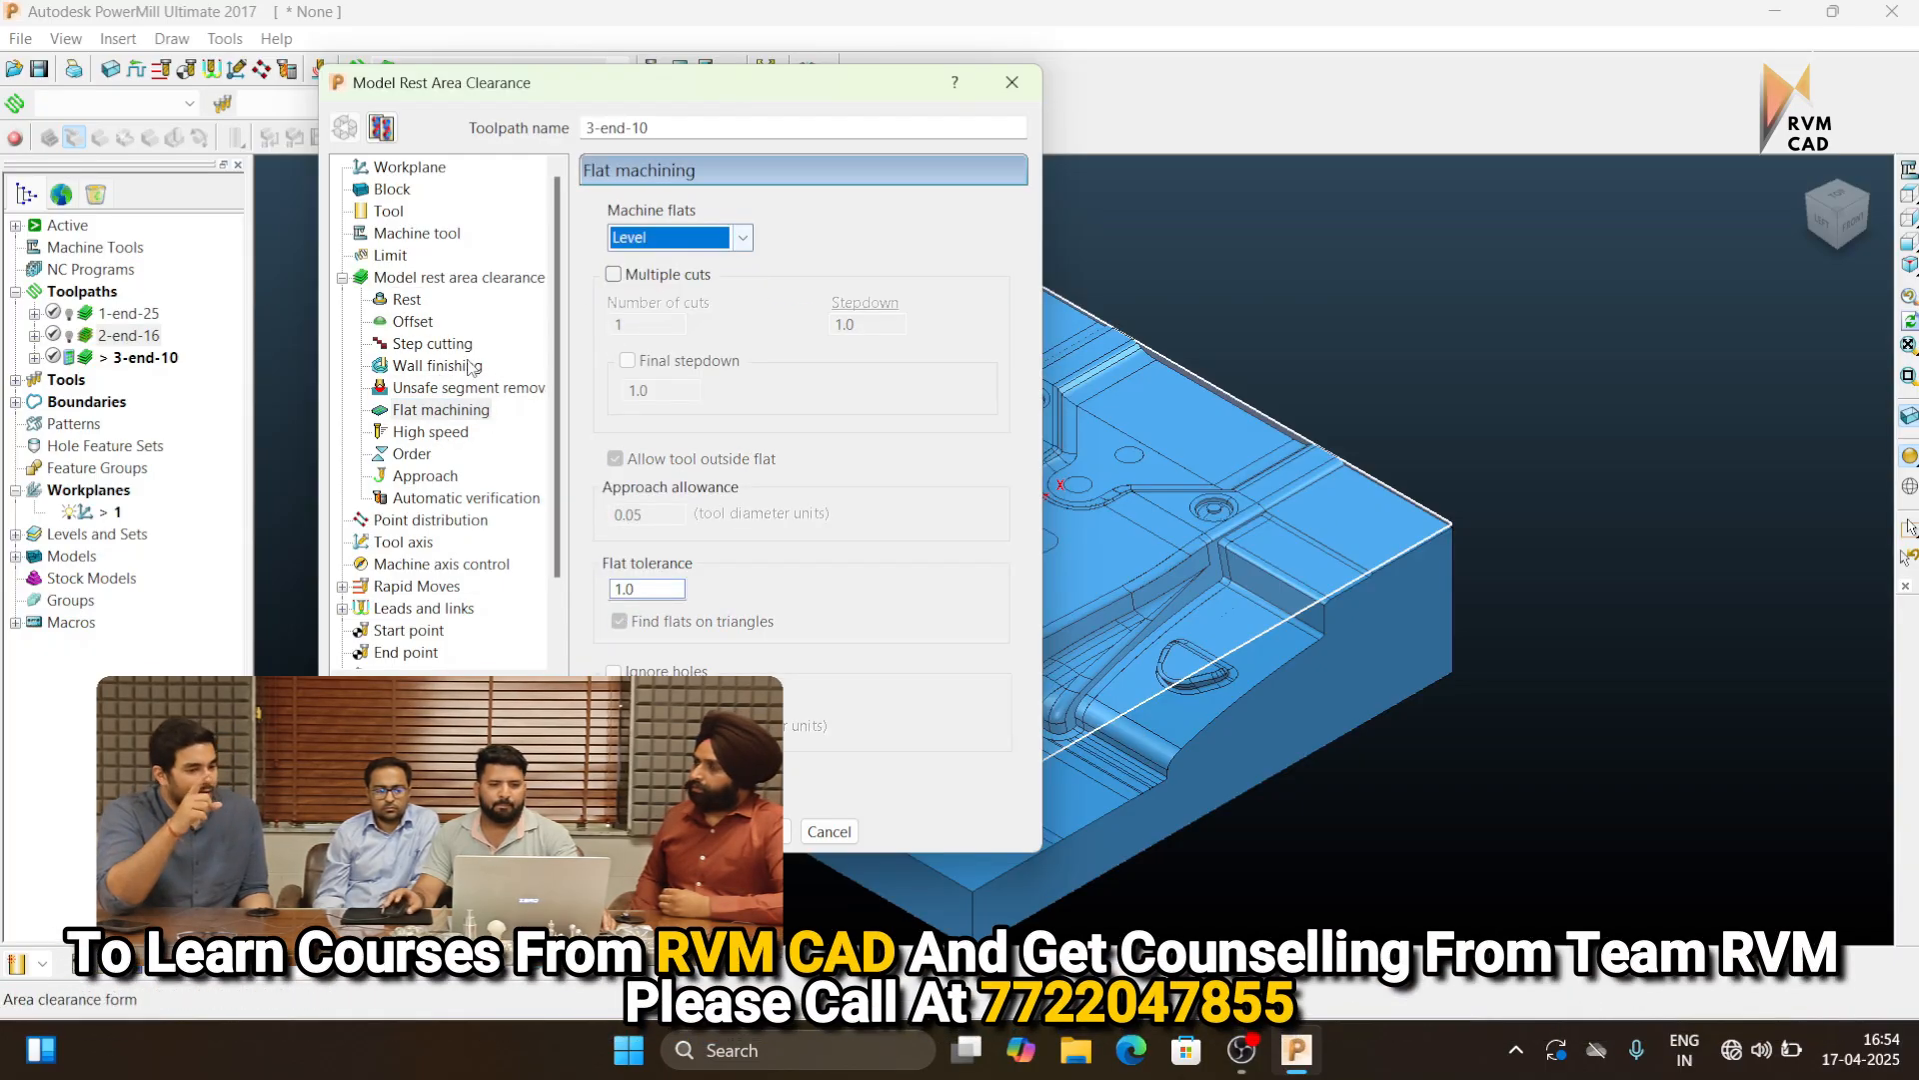
pyautogui.click(426, 476)
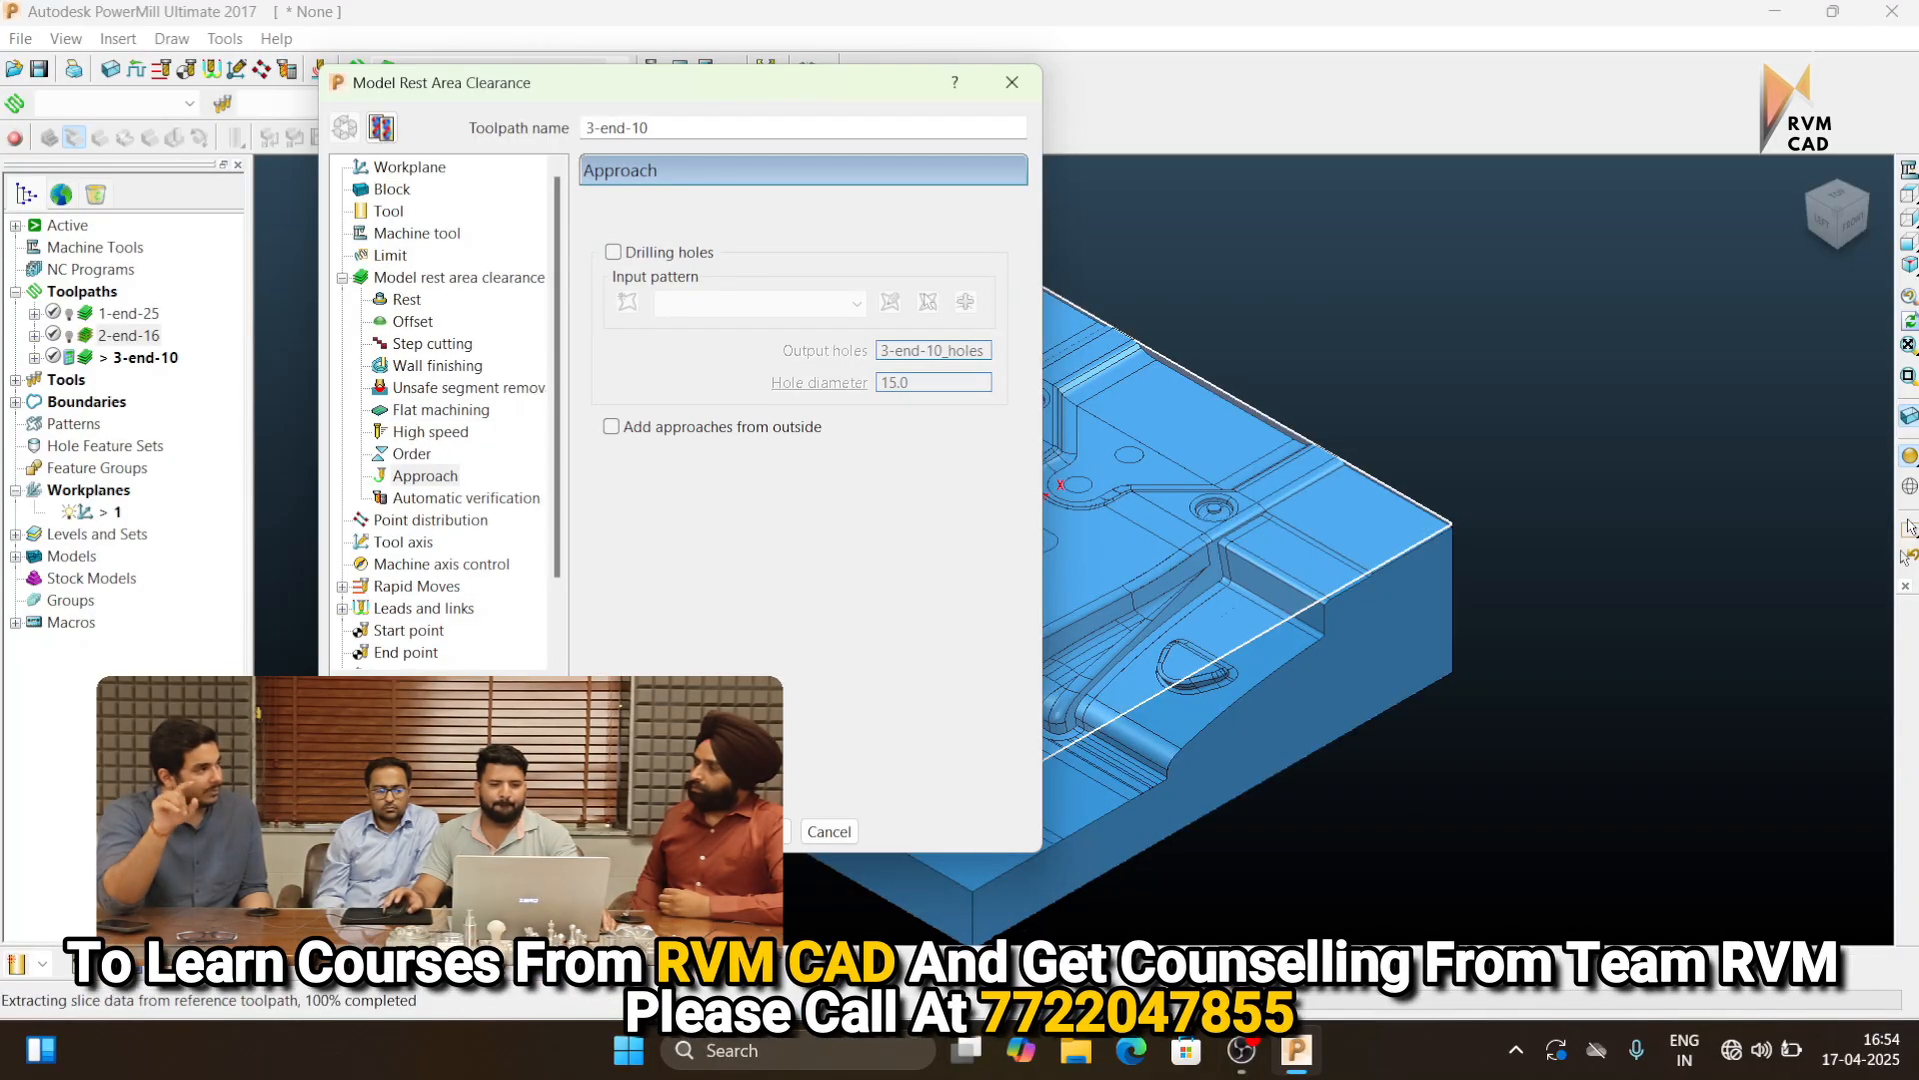
pyautogui.click(822, 906)
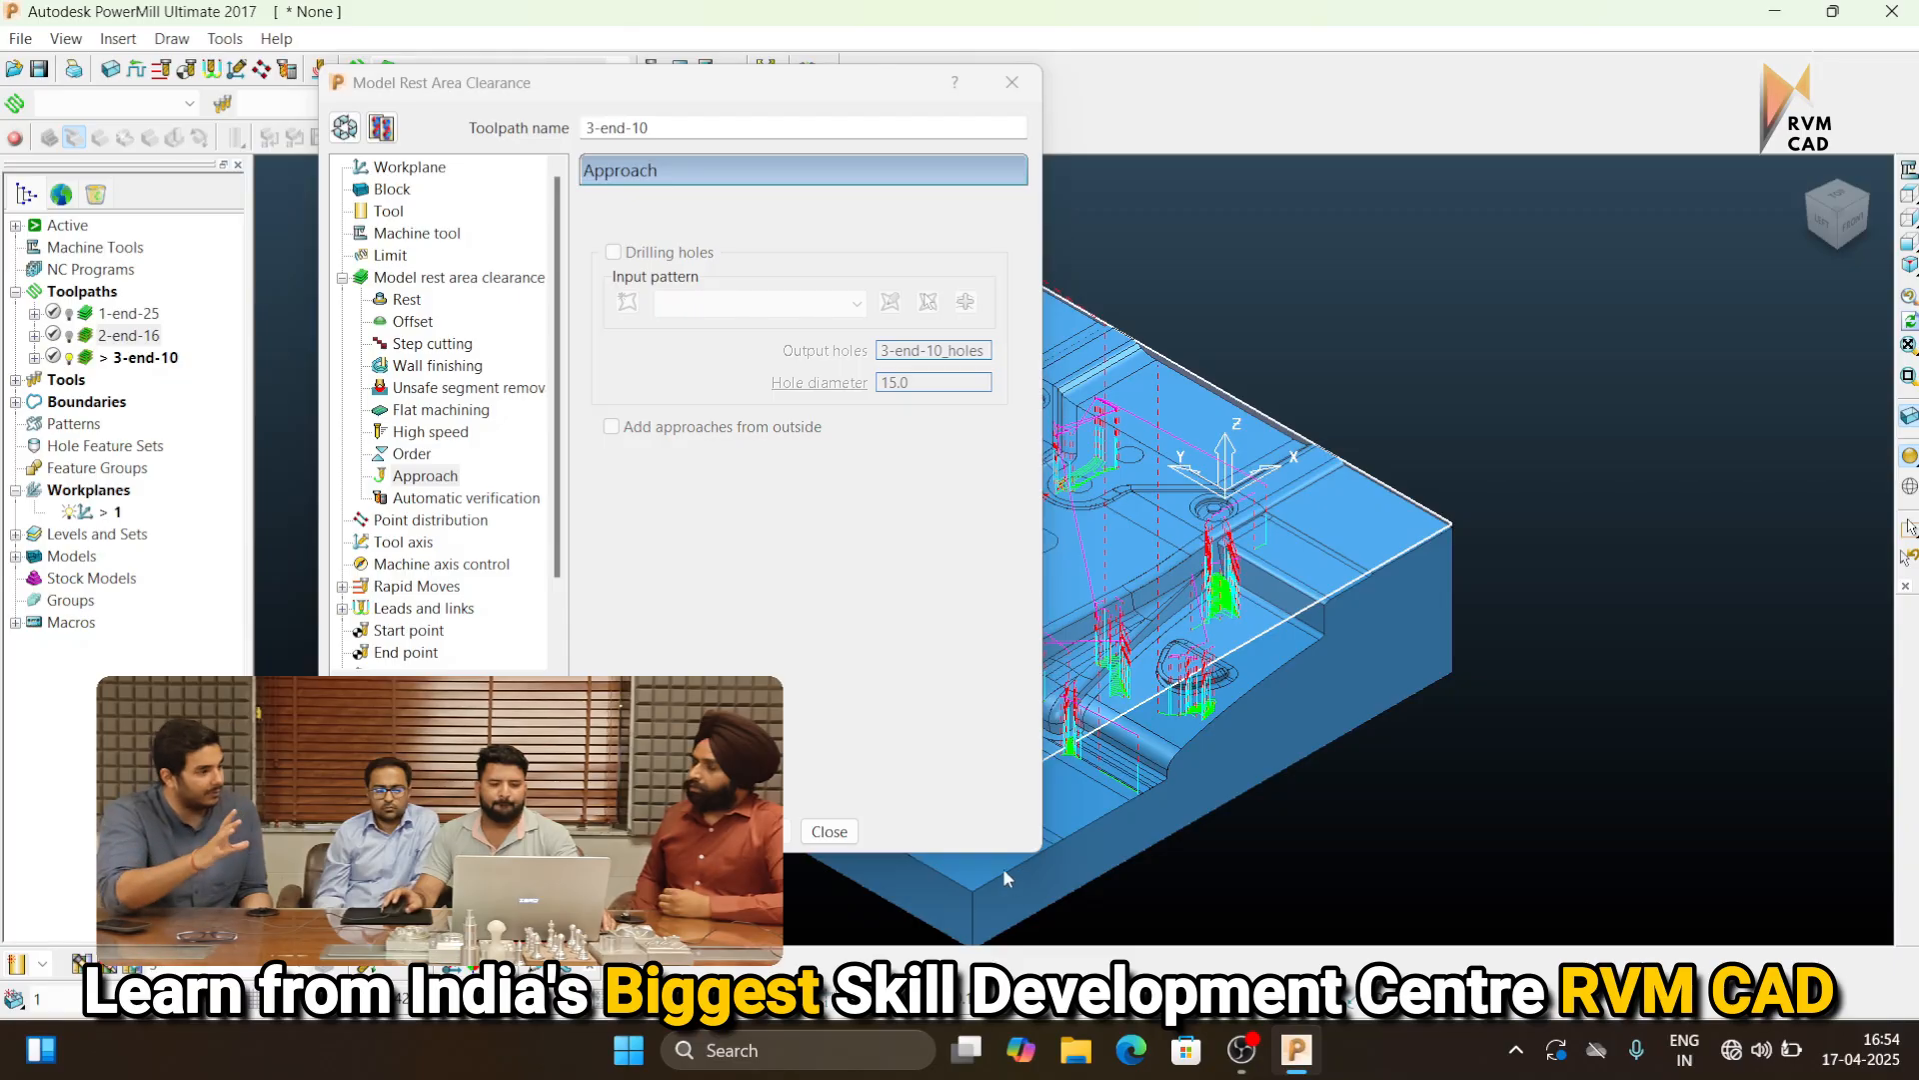
pyautogui.click(828, 830)
# Examine the 3-end-10 rest roughing moves in the corners and pockets of the mould core in the isometric view
pyautogui.scroll(-3, 1107, 548)
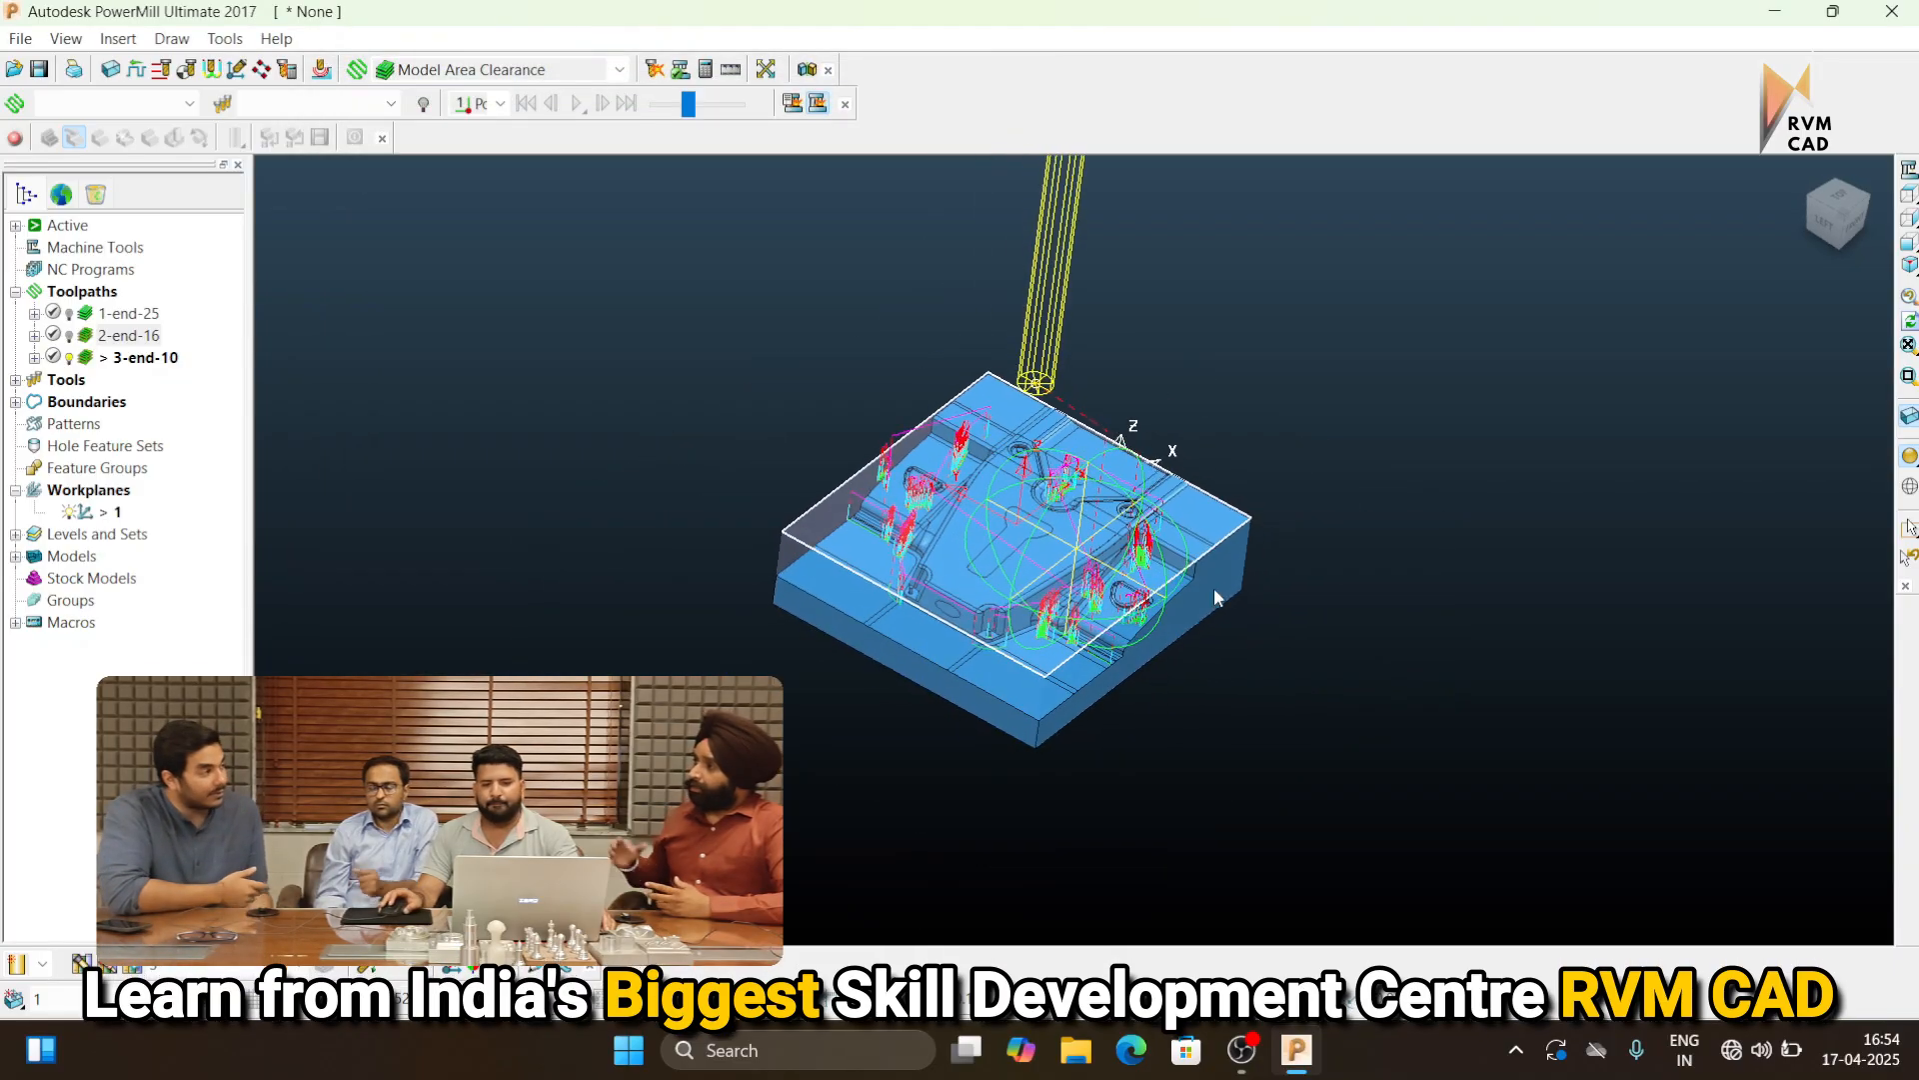
pyautogui.scroll(8, 1213, 586)
pyautogui.scroll(-6, 1061, 596)
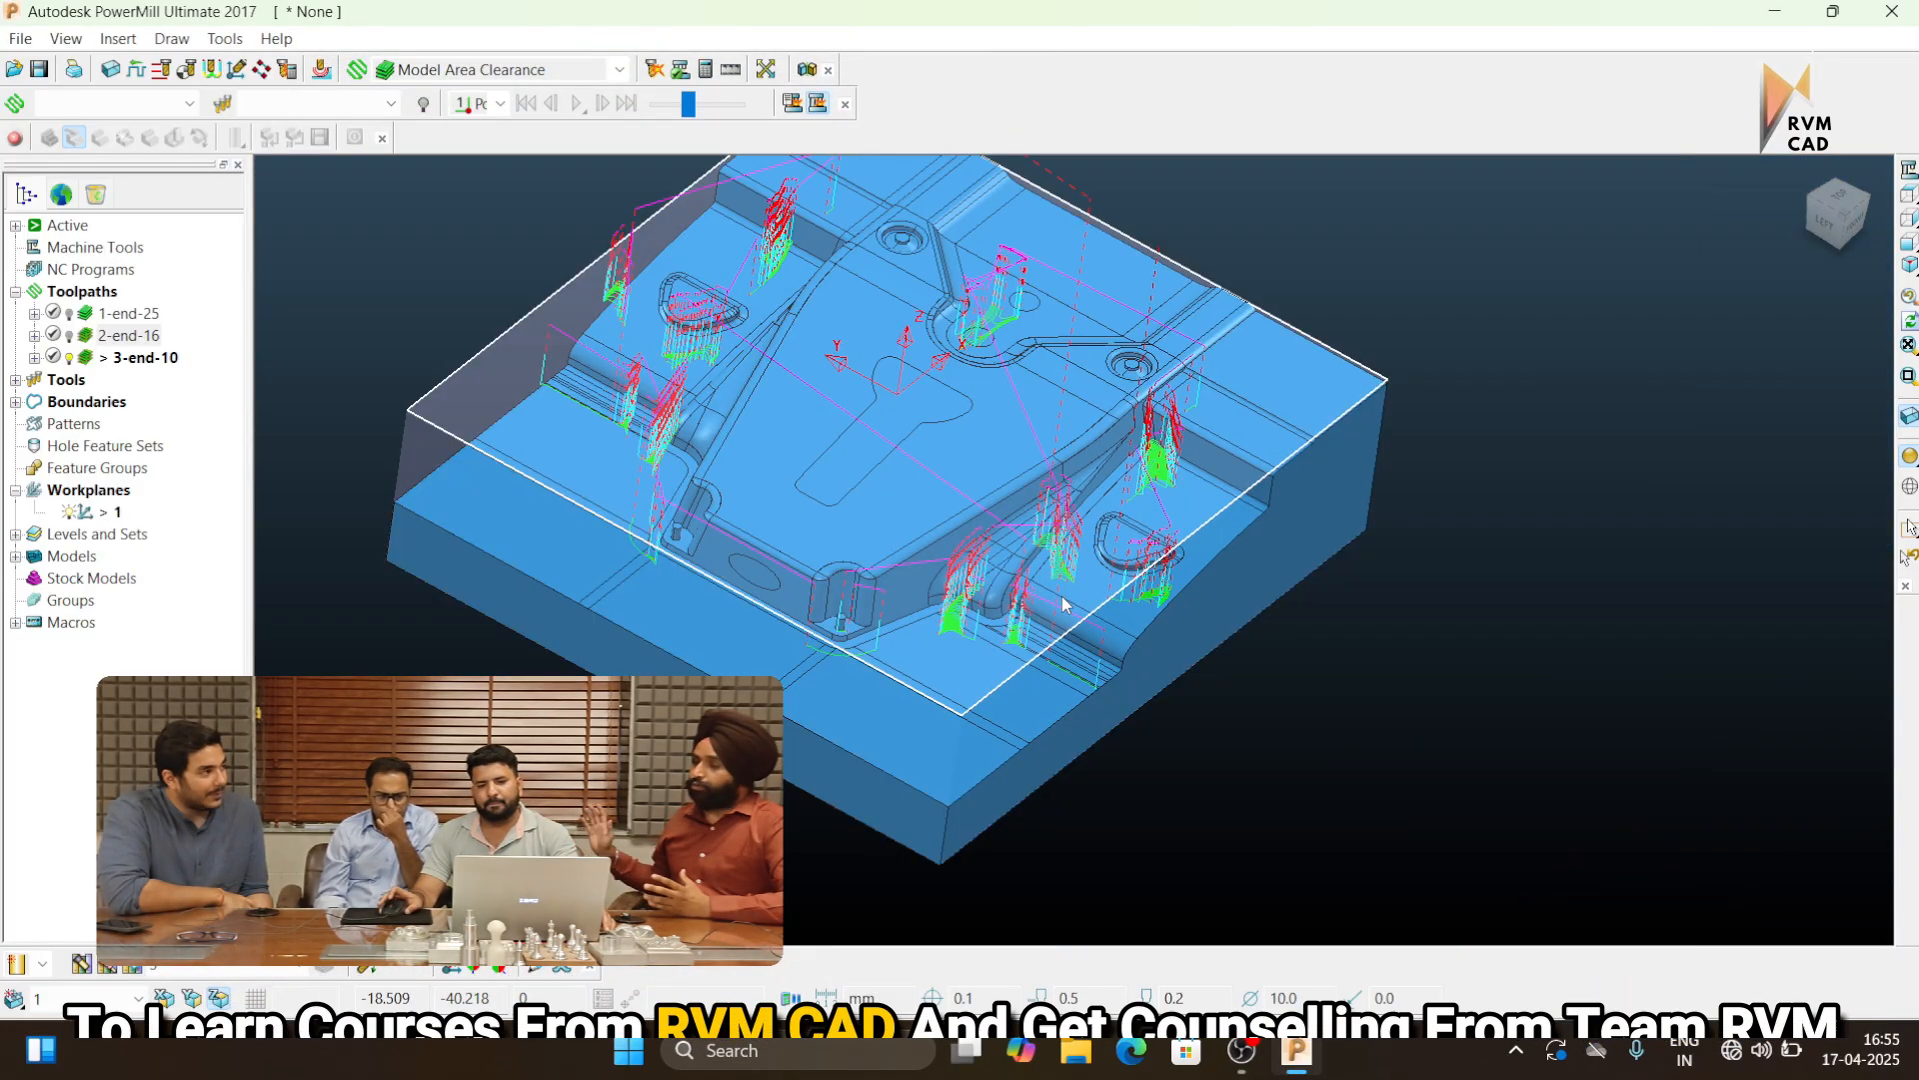
pyautogui.click(1909, 266)
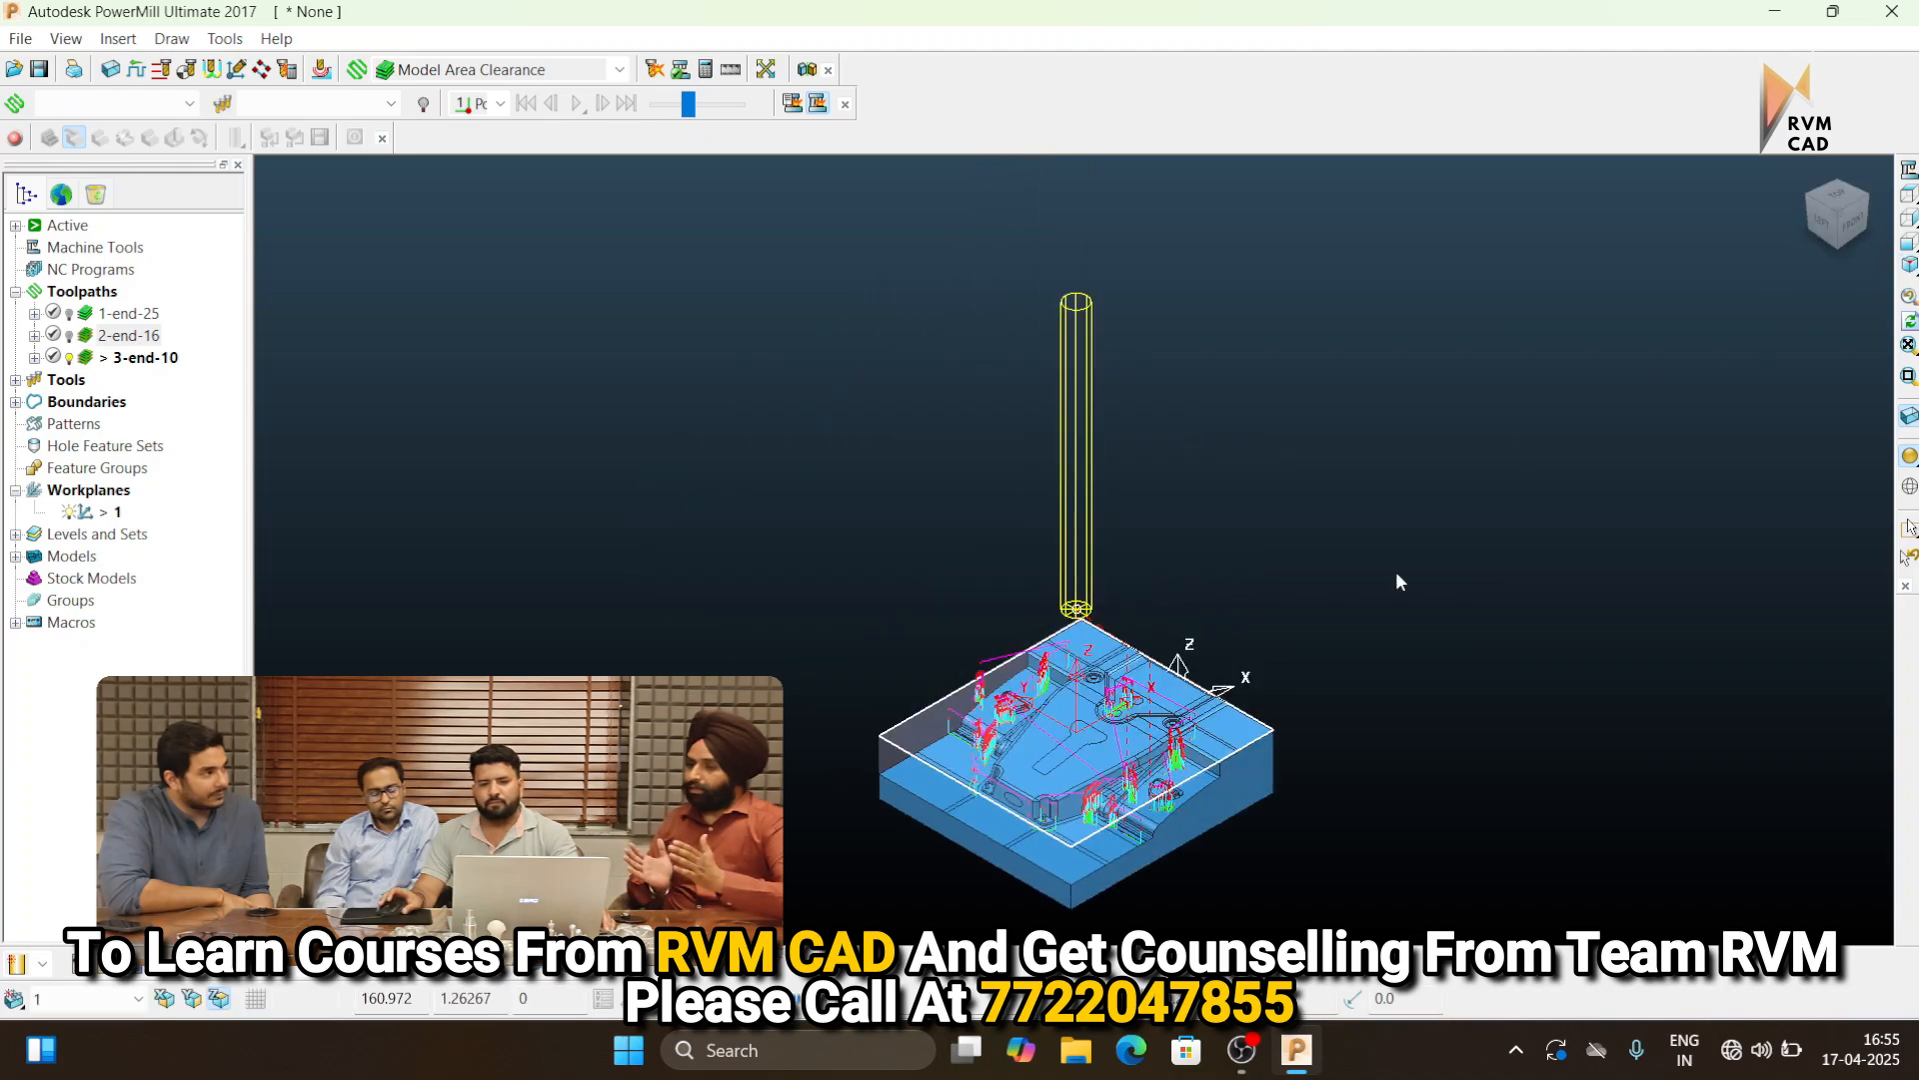
pyautogui.scroll(5, 1154, 796)
pyautogui.scroll(-3, 1065, 824)
pyautogui.scroll(8, 1064, 824)
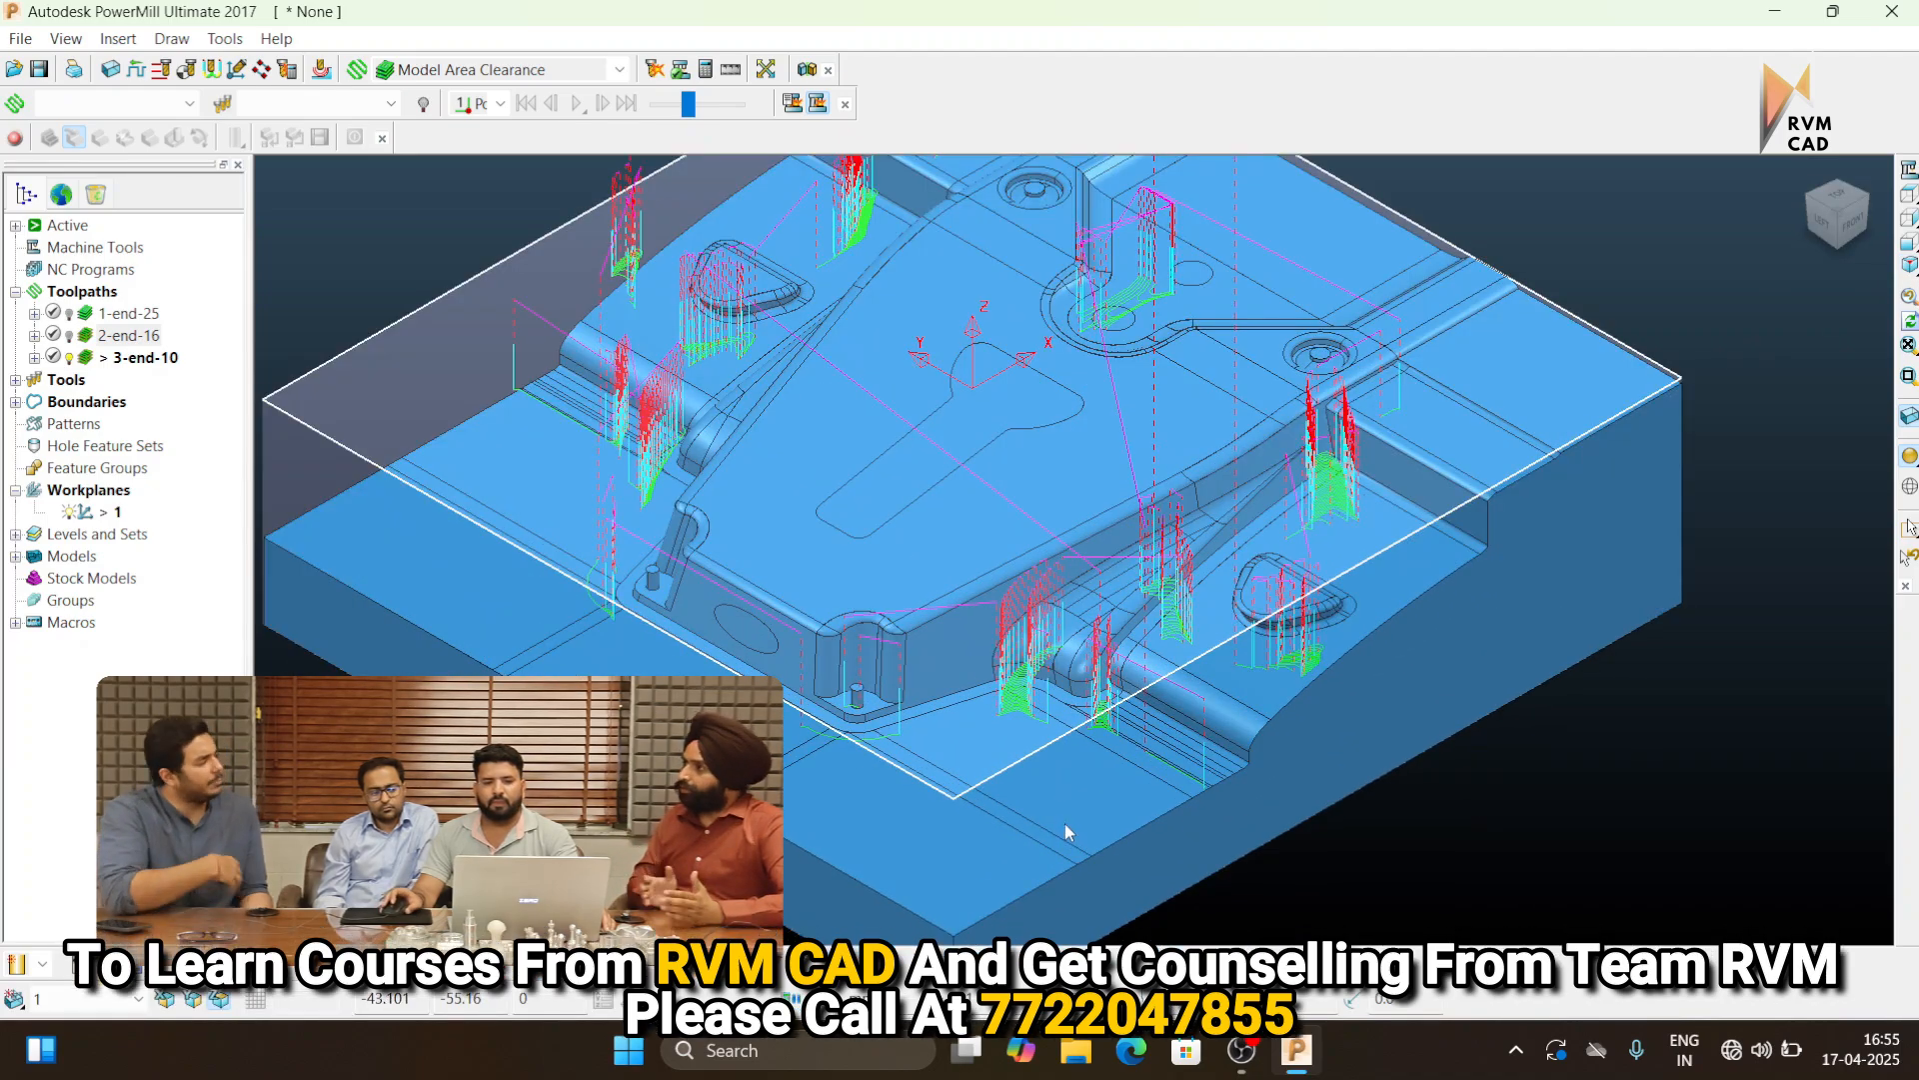
# Deactivate toolpath 3-end-10 and show the bare mould core in the isometric view
pyautogui.rightClick(150, 357)
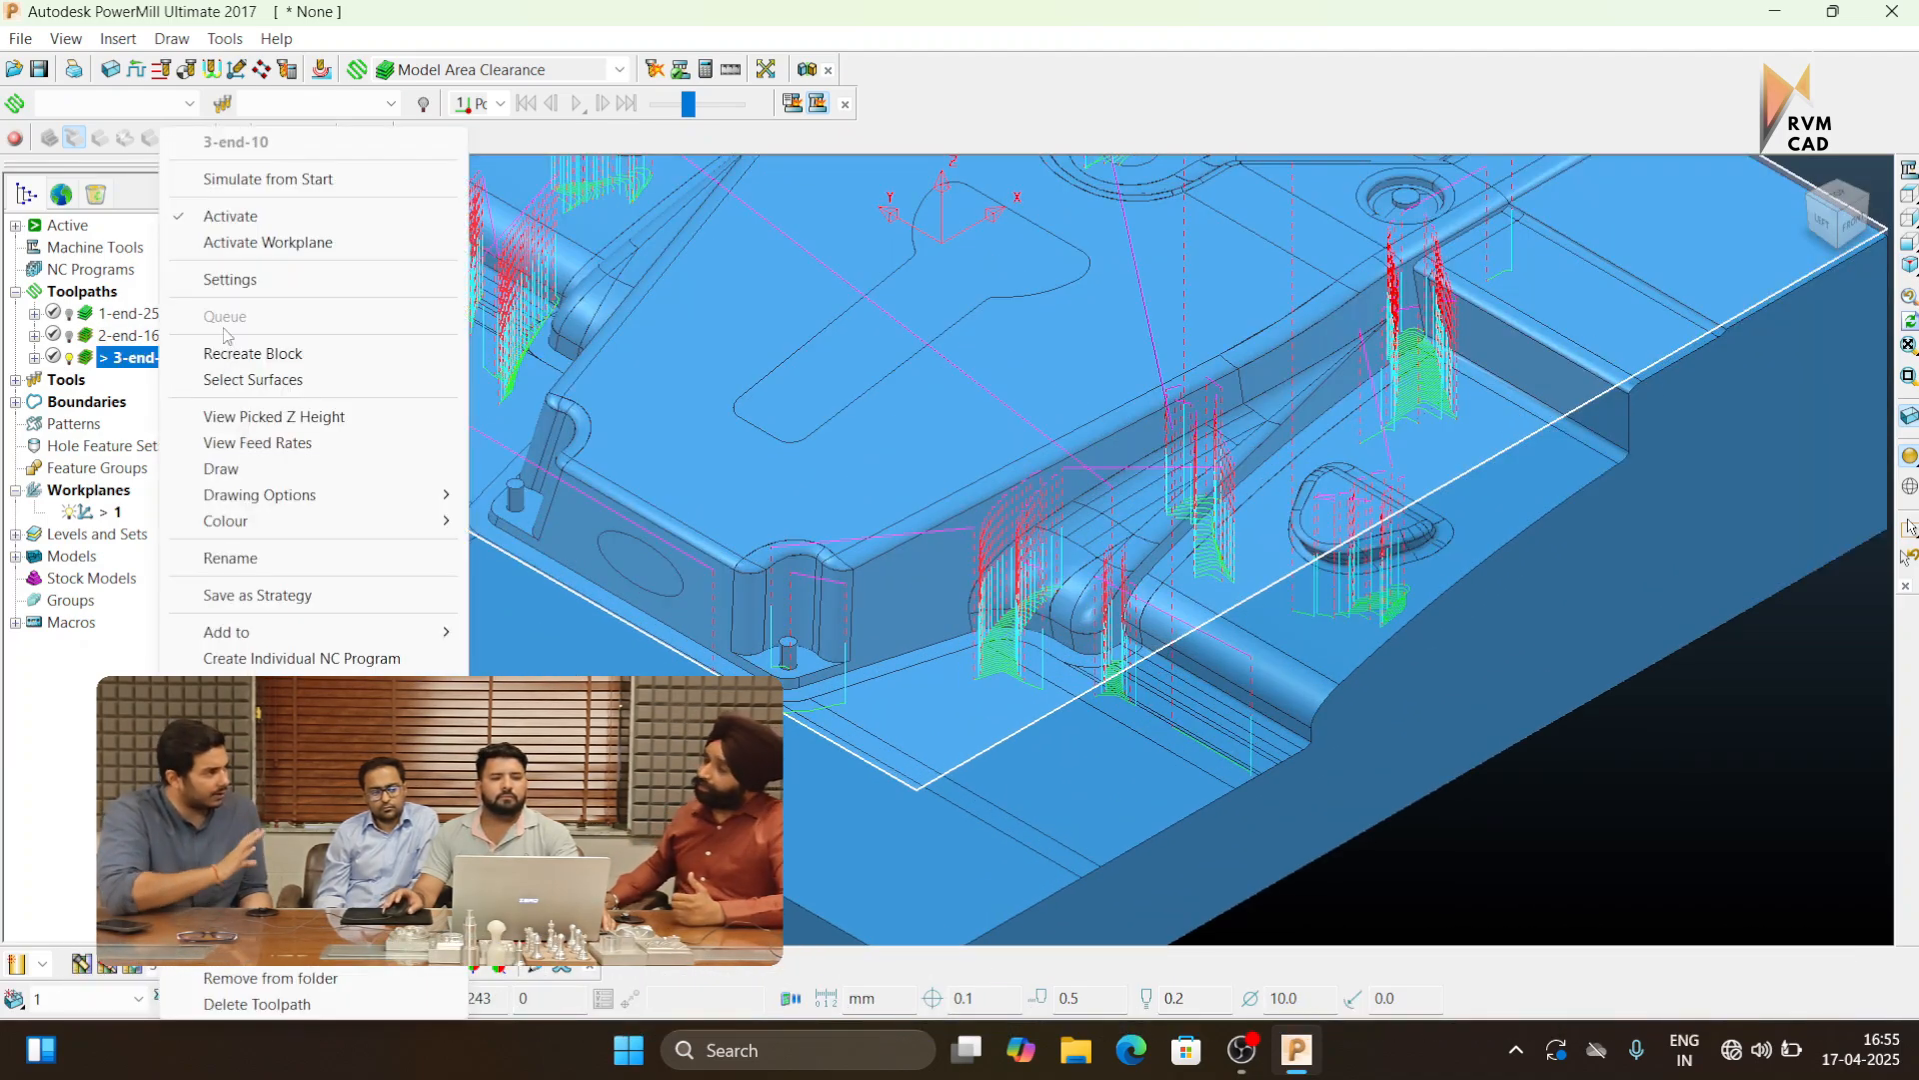
pyautogui.click(230, 216)
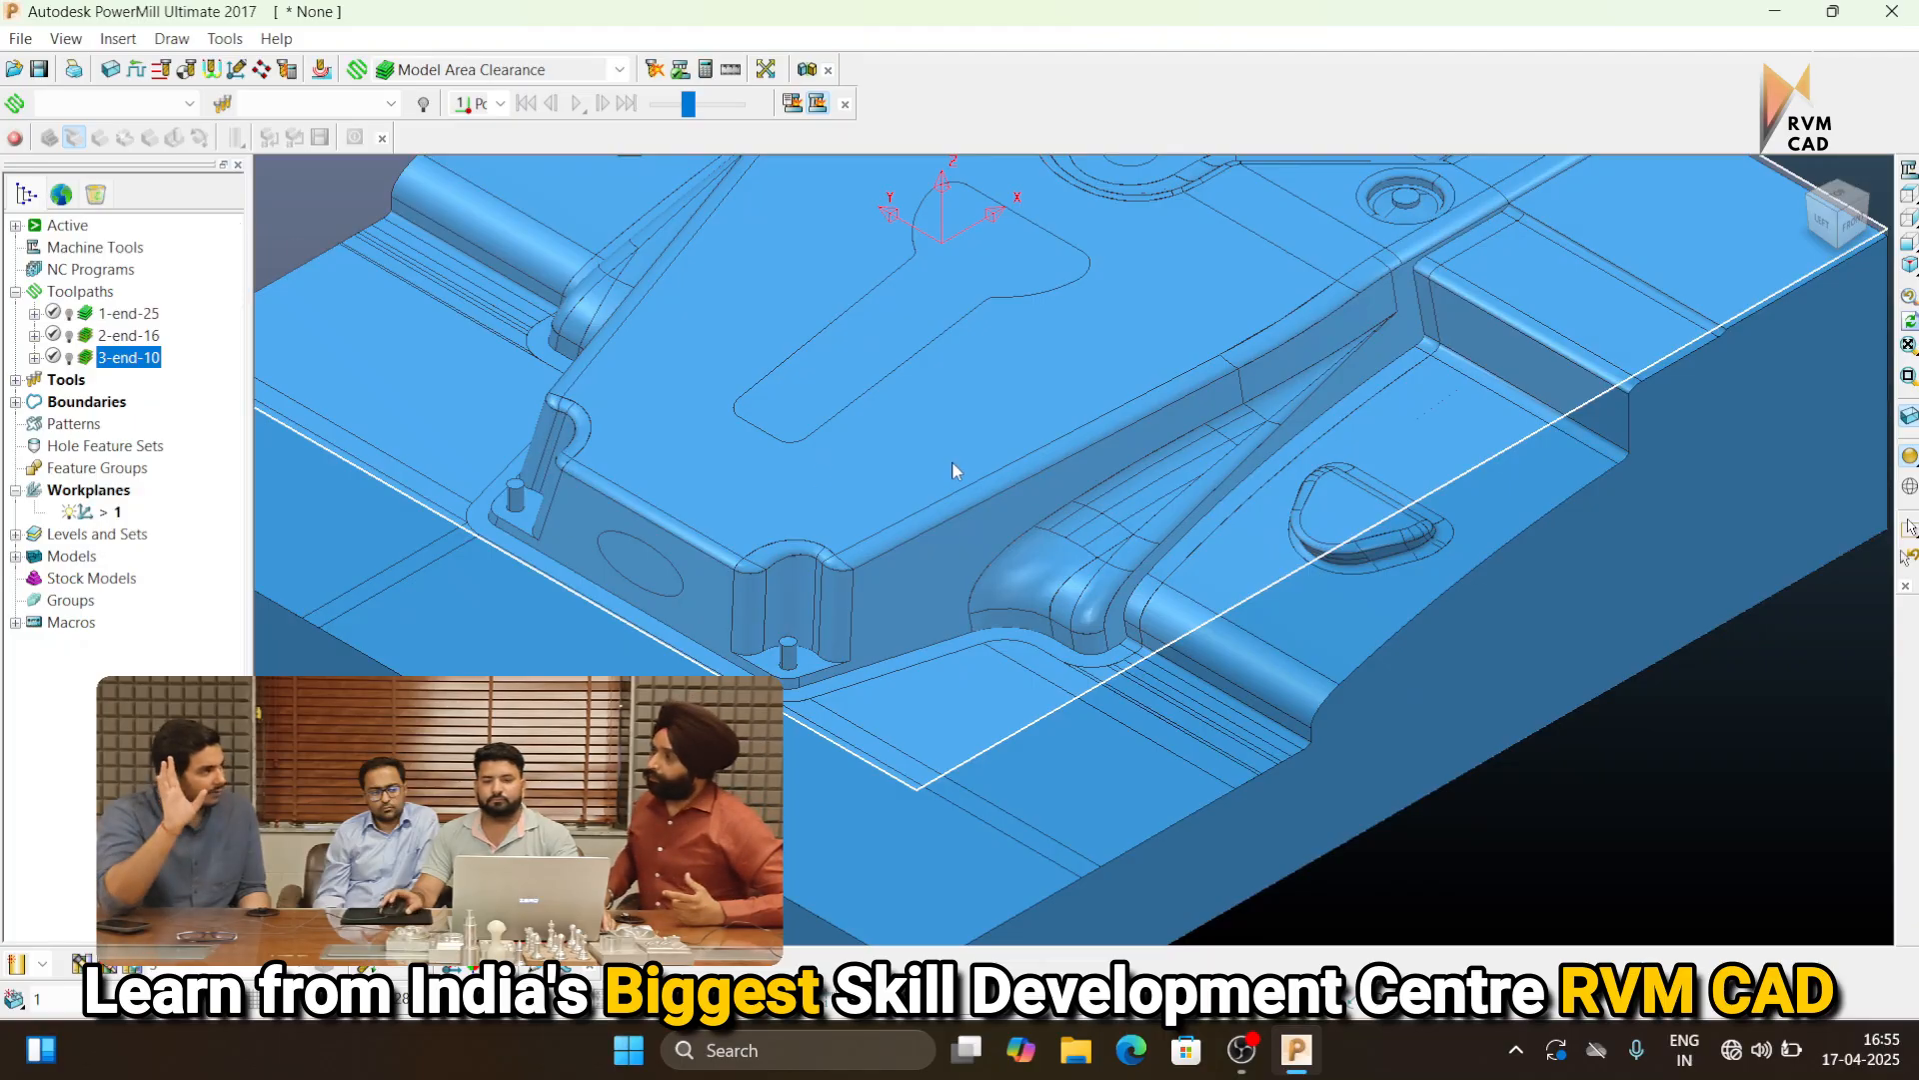
pyautogui.scroll(-3, 1724, 262)
pyautogui.click(1908, 267)
pyautogui.scroll(-1, 1567, 424)
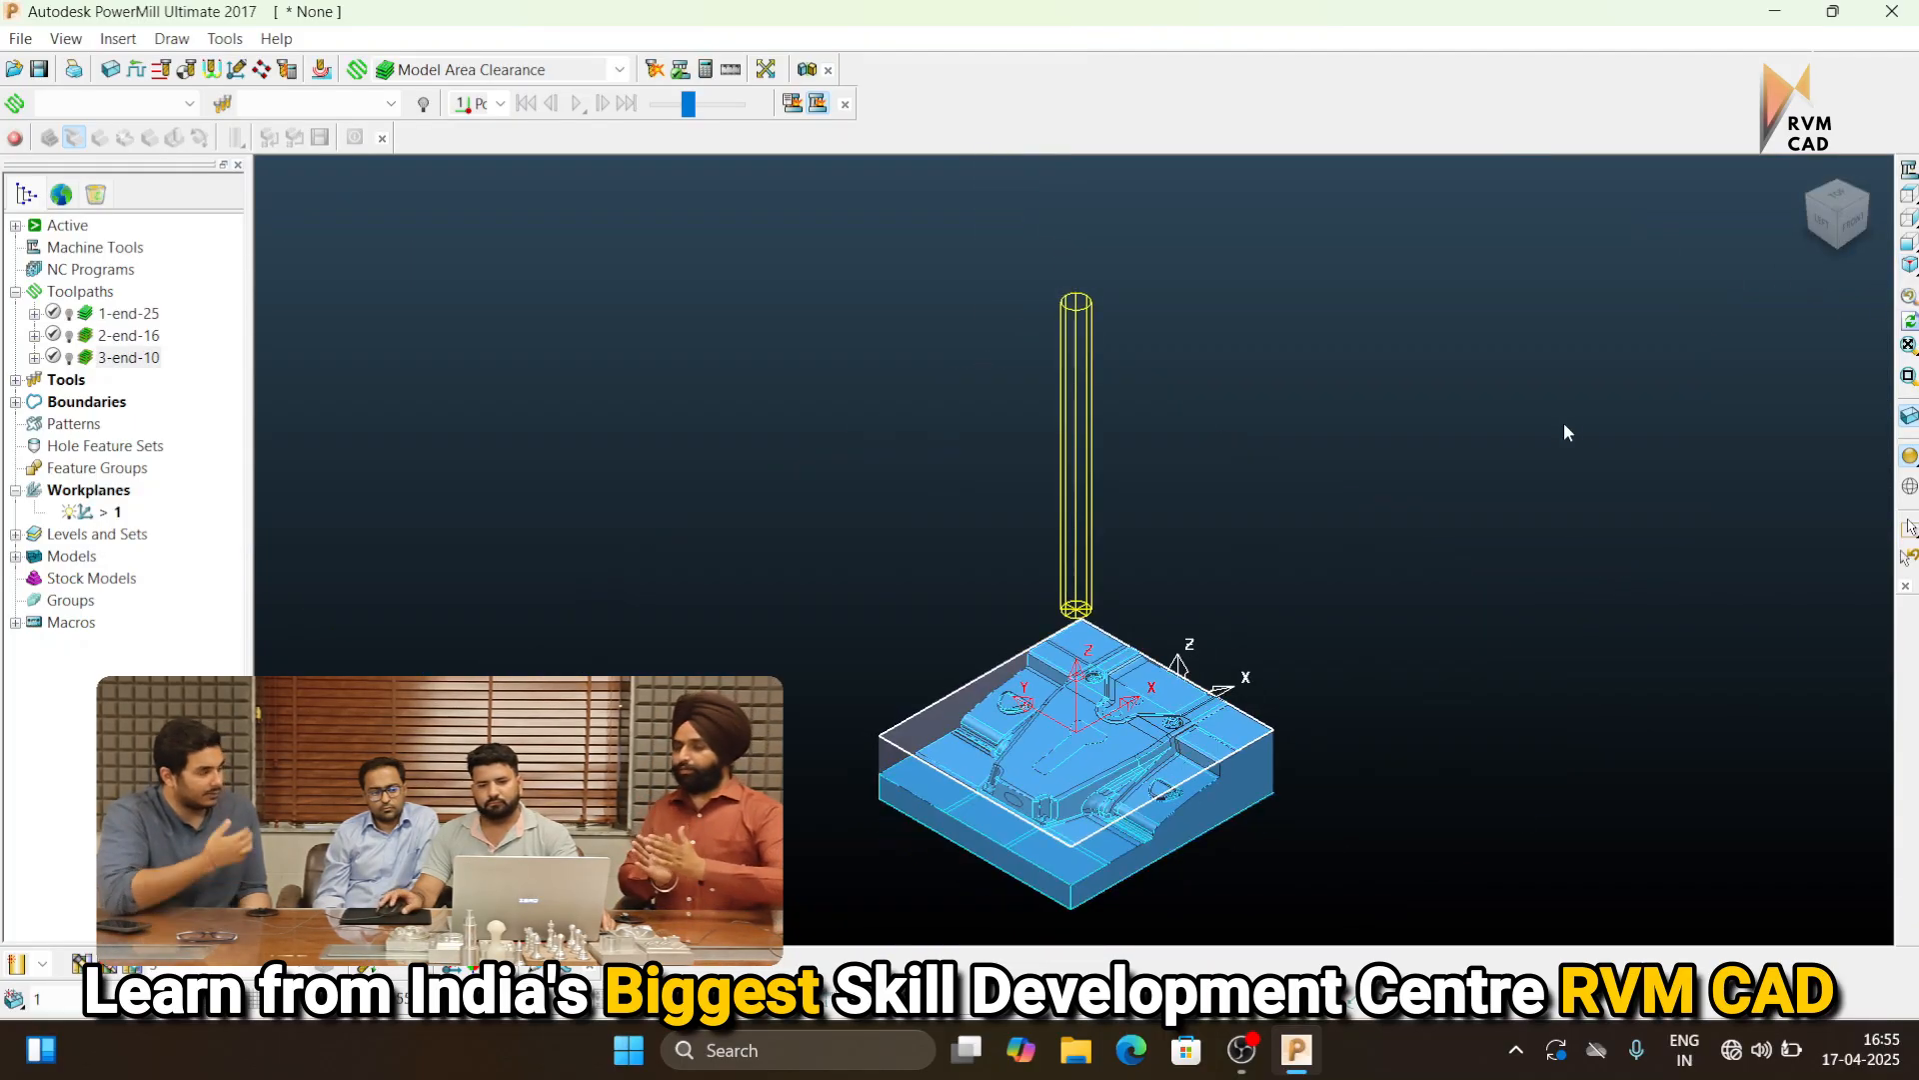
pyautogui.scroll(5, 1054, 898)
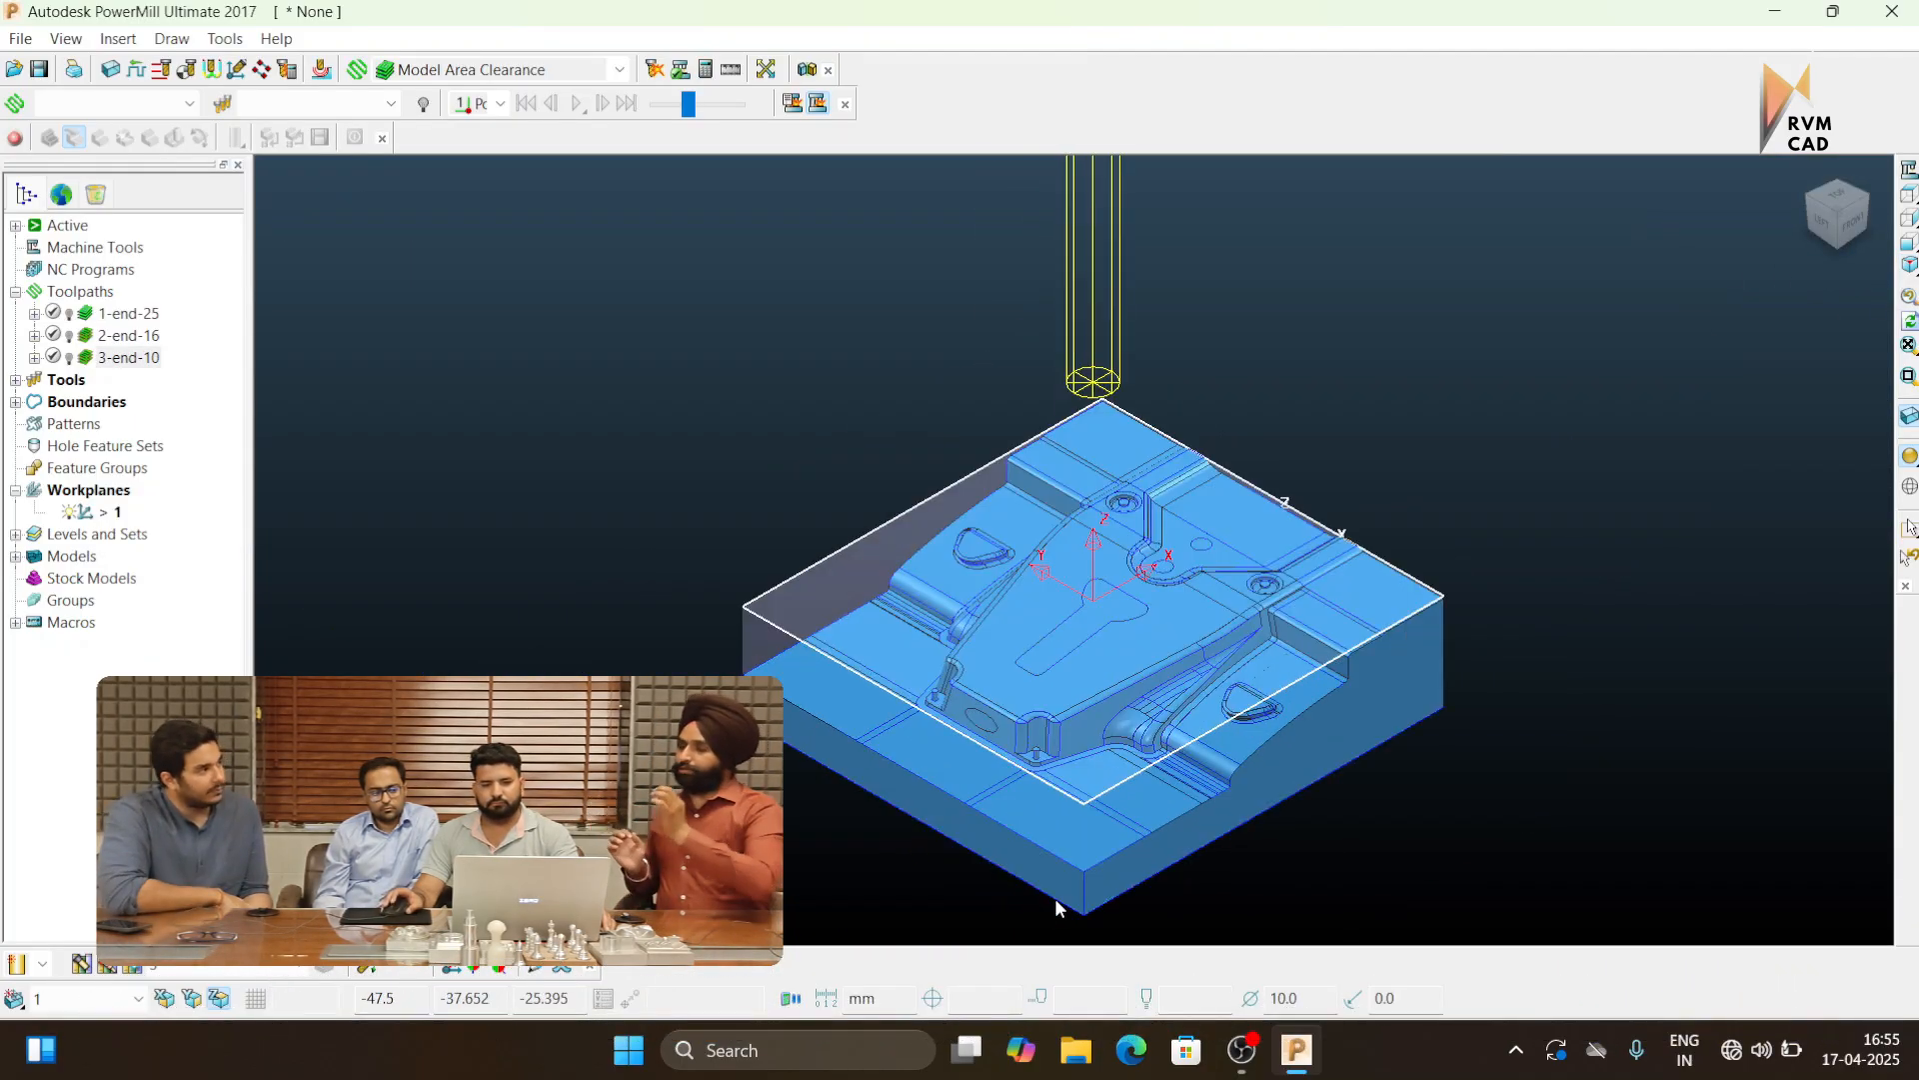
# Start a Corner Pencil Finishing toolpath from the finishing strategies
pyautogui.click(357, 69)
pyautogui.click(121, 249)
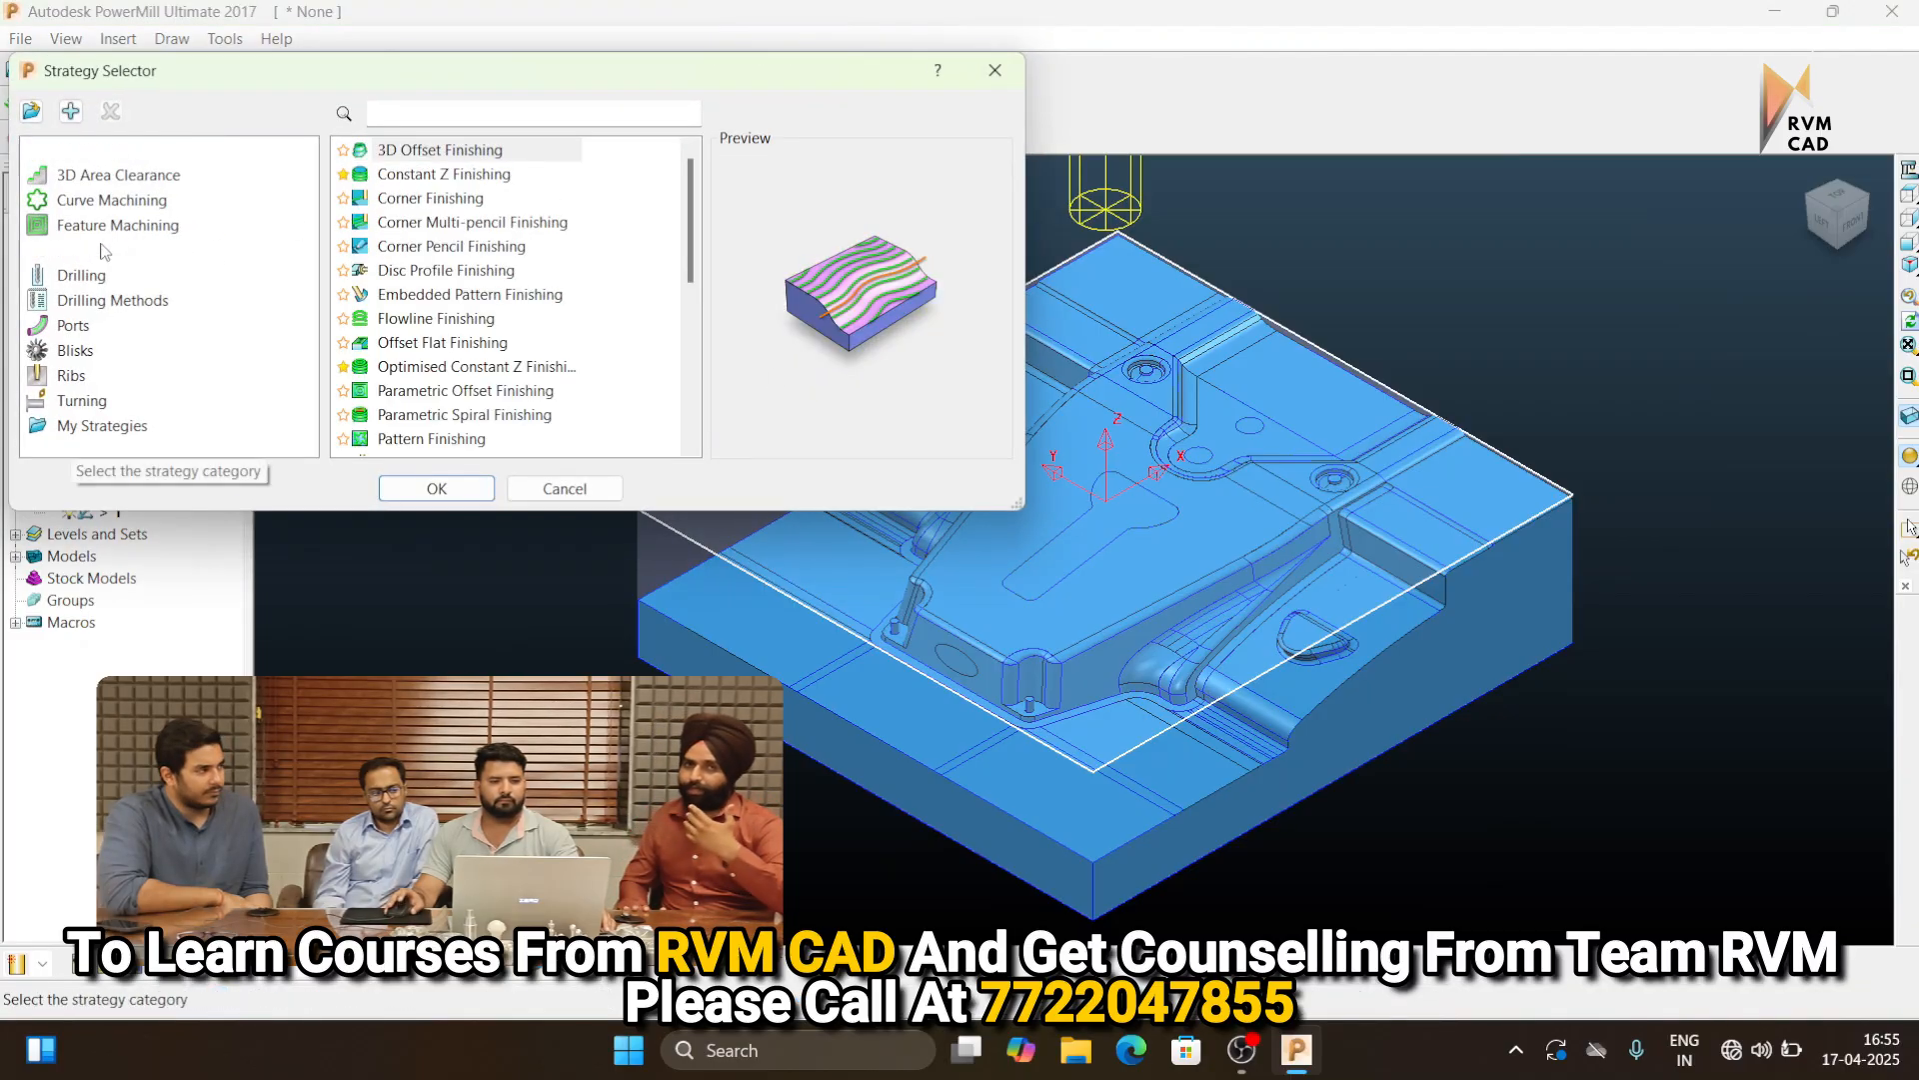
pyautogui.click(473, 247)
pyautogui.click(463, 484)
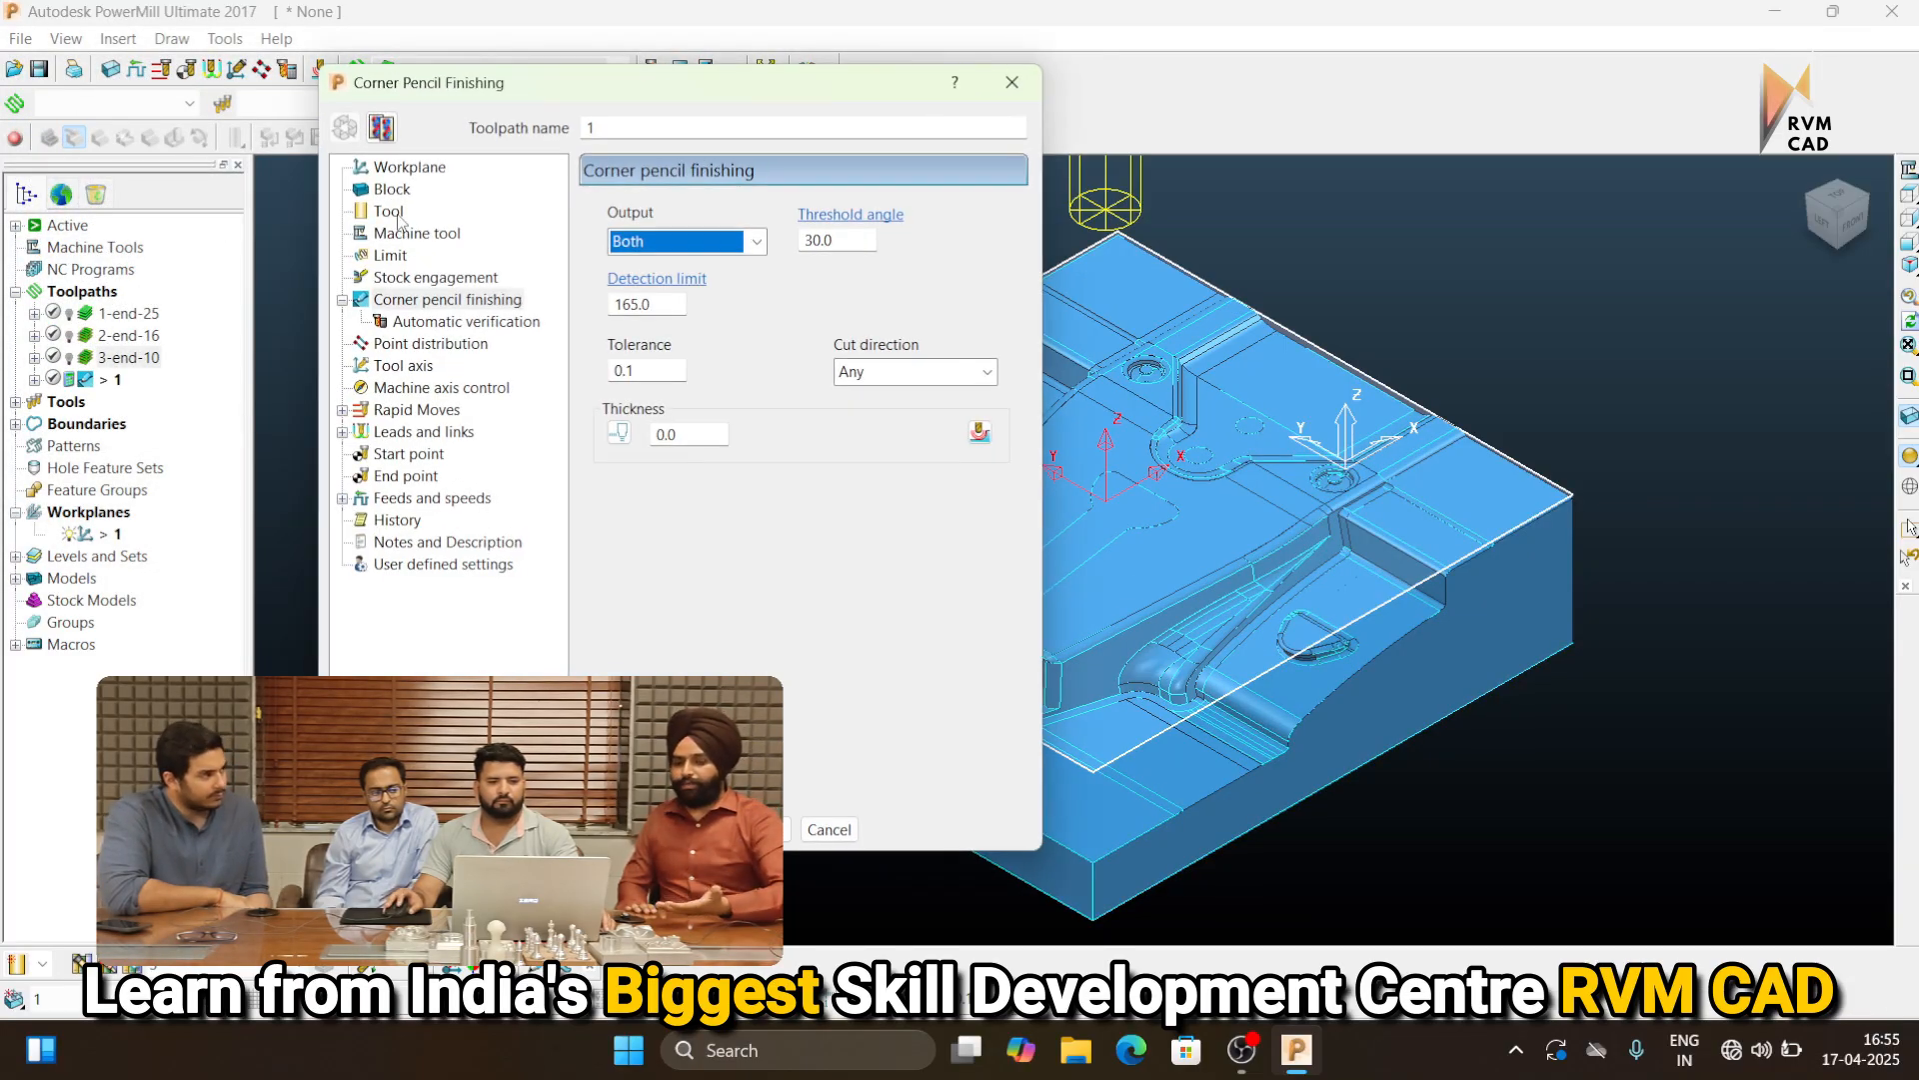
# Create a ball nosed tool with a 6 mm diameter for the corner pencil toolpath
pyautogui.click(389, 211)
pyautogui.click(691, 216)
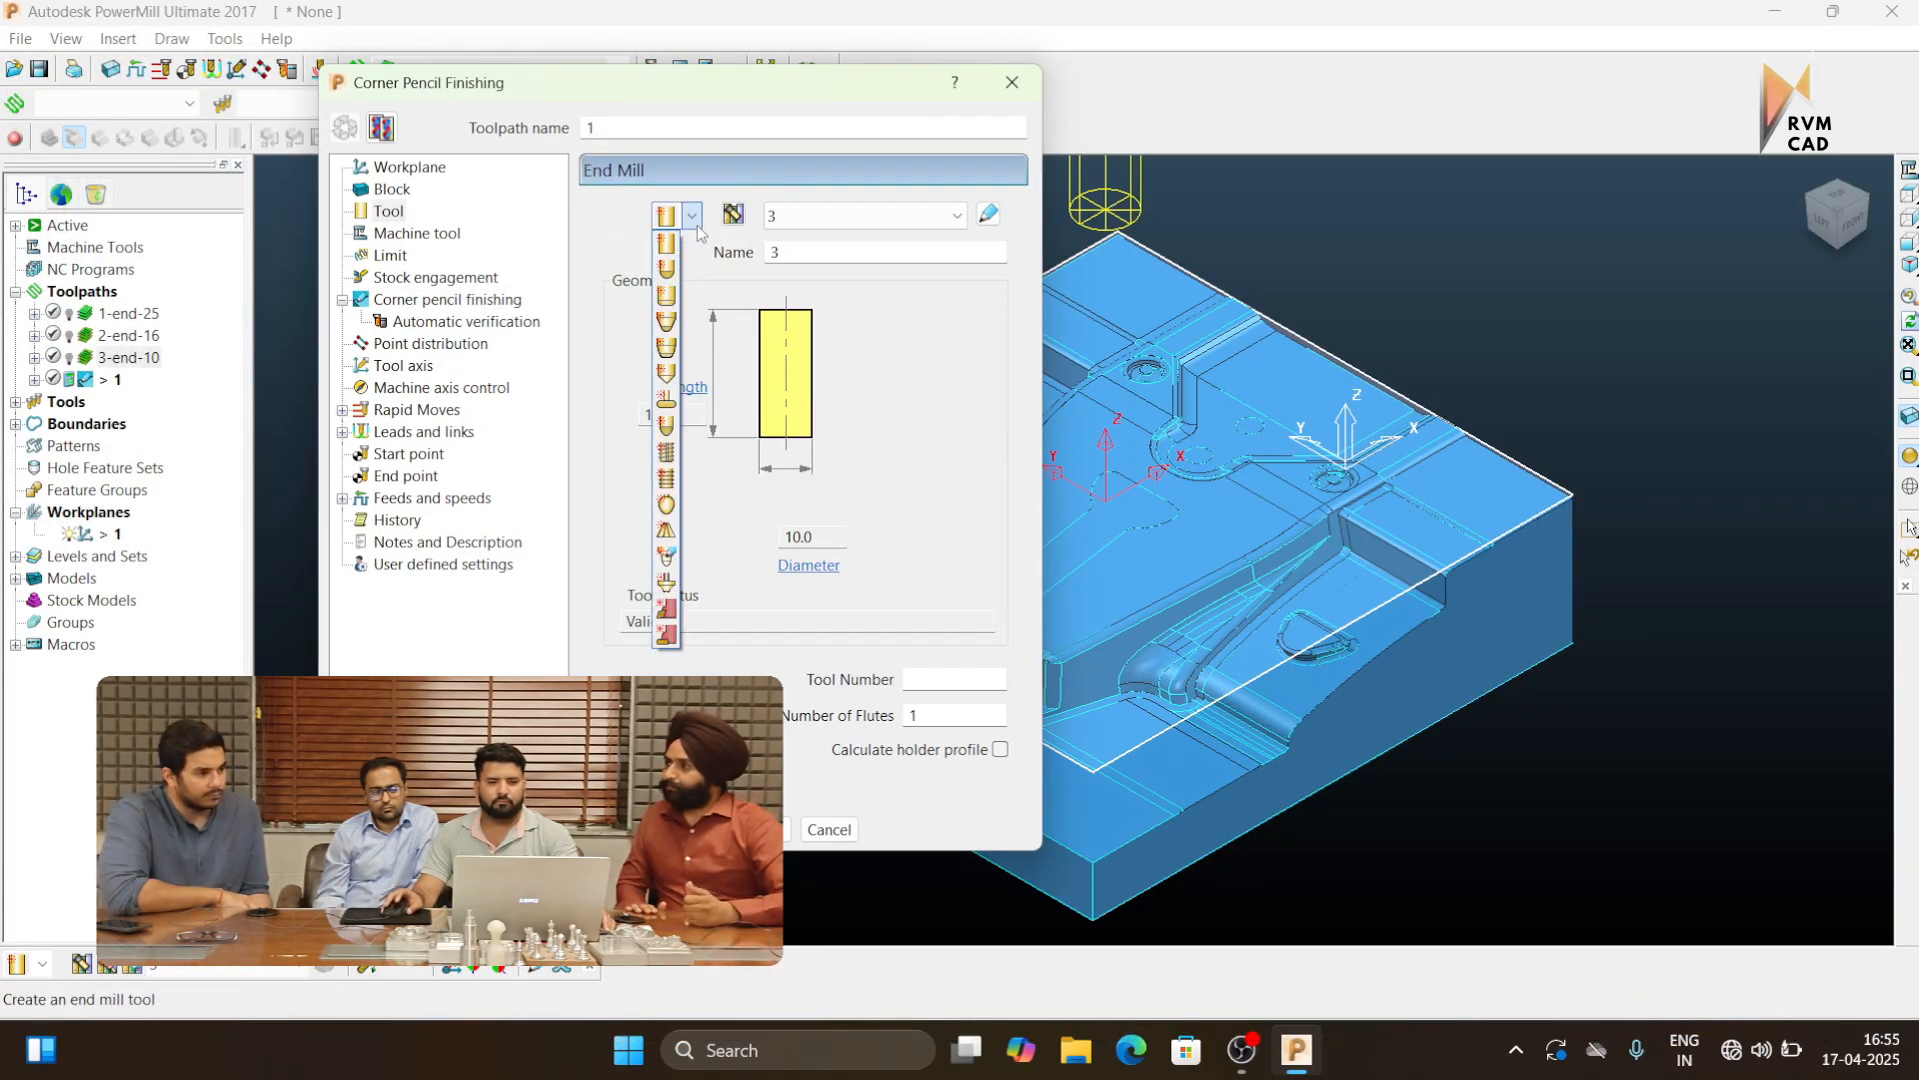
pyautogui.click(667, 268)
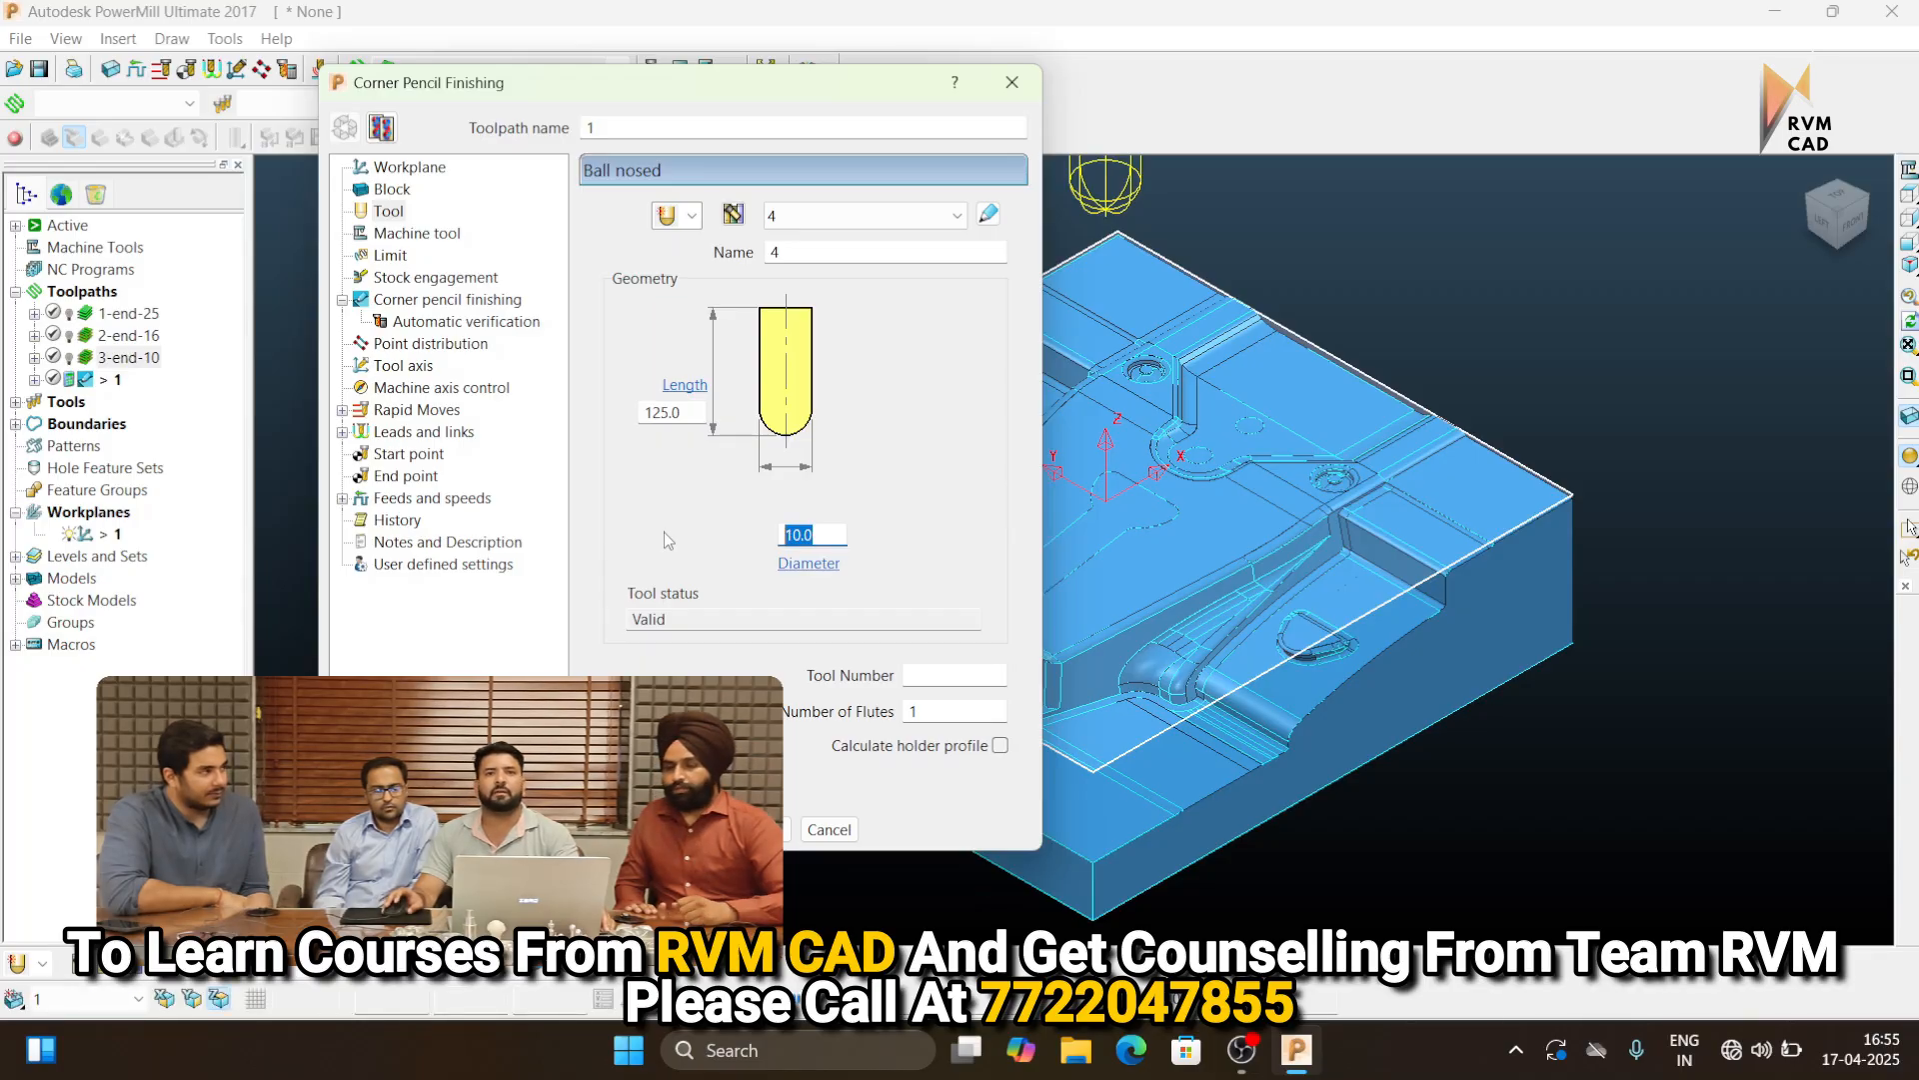
pyautogui.write('6')
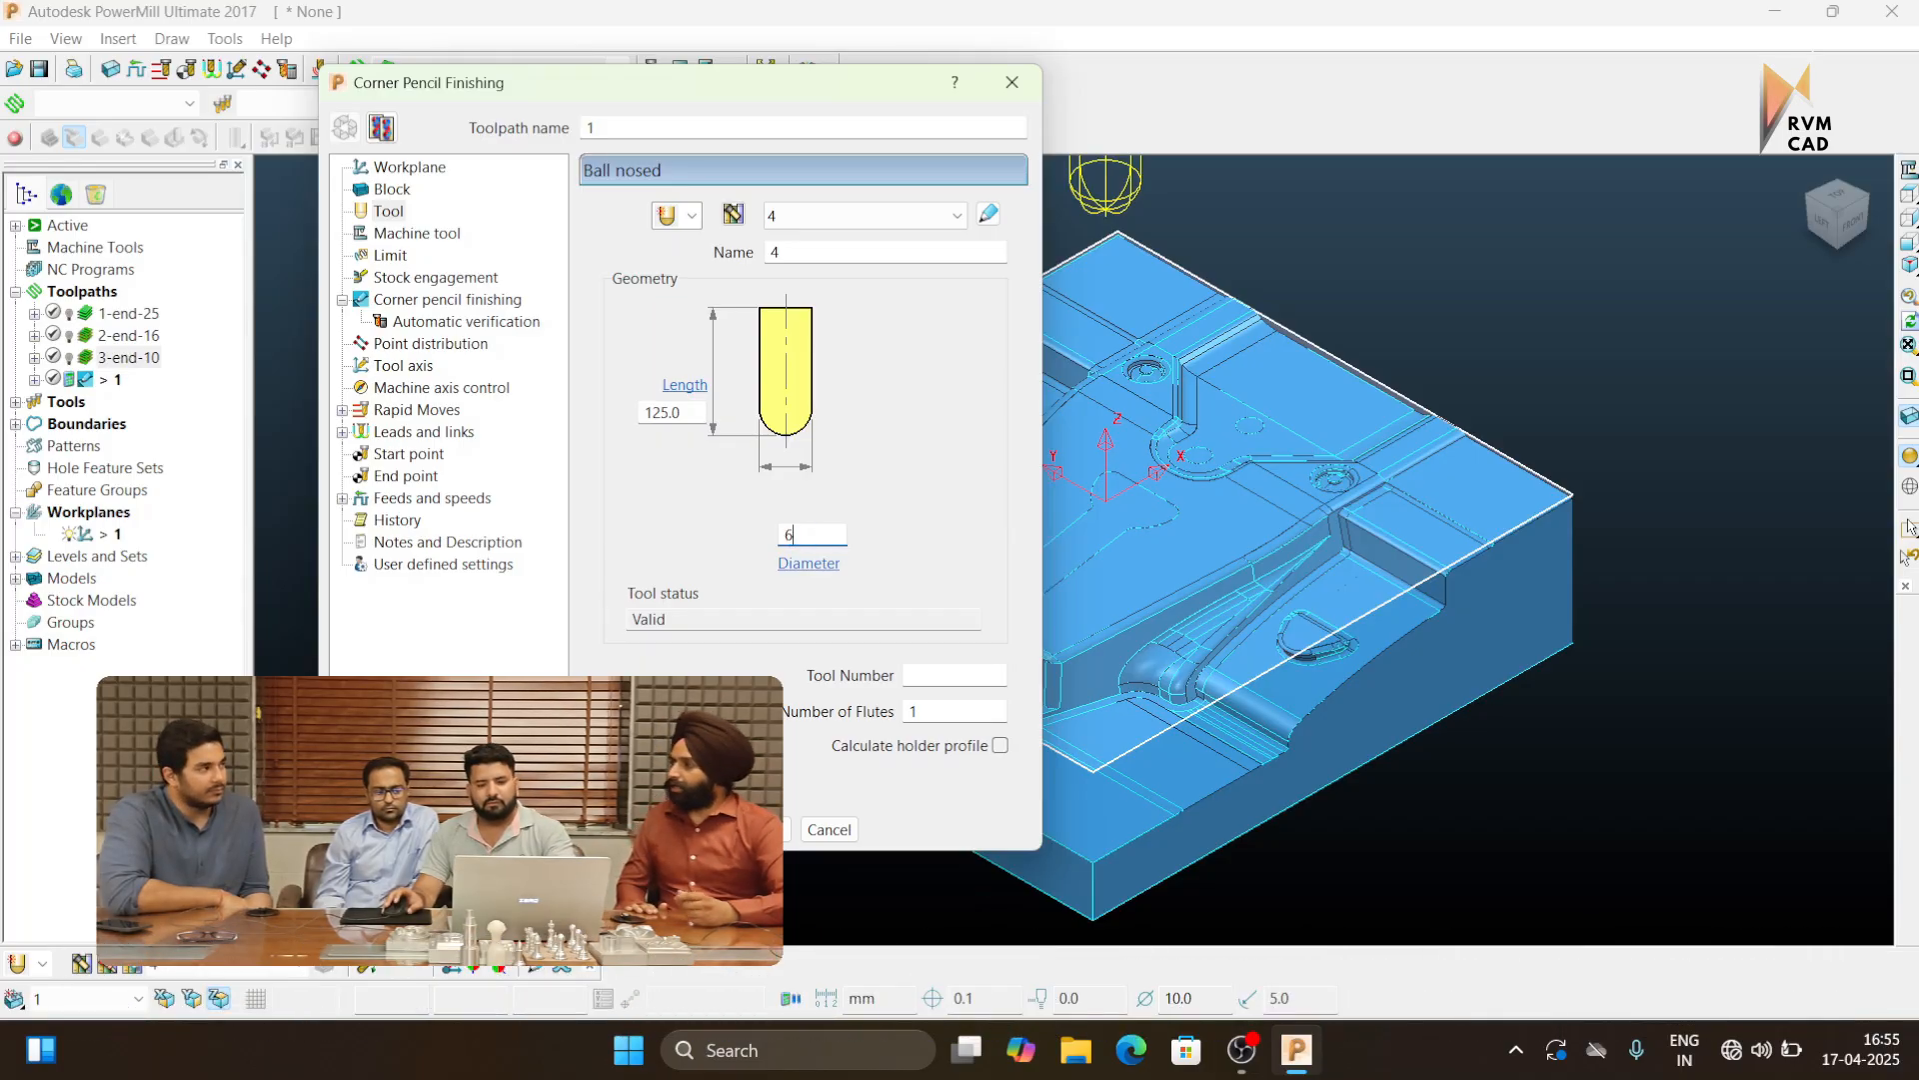
pyautogui.write('.0')
# Name the corner pencil toolpath 4-ball-6
pyautogui.click(663, 121)
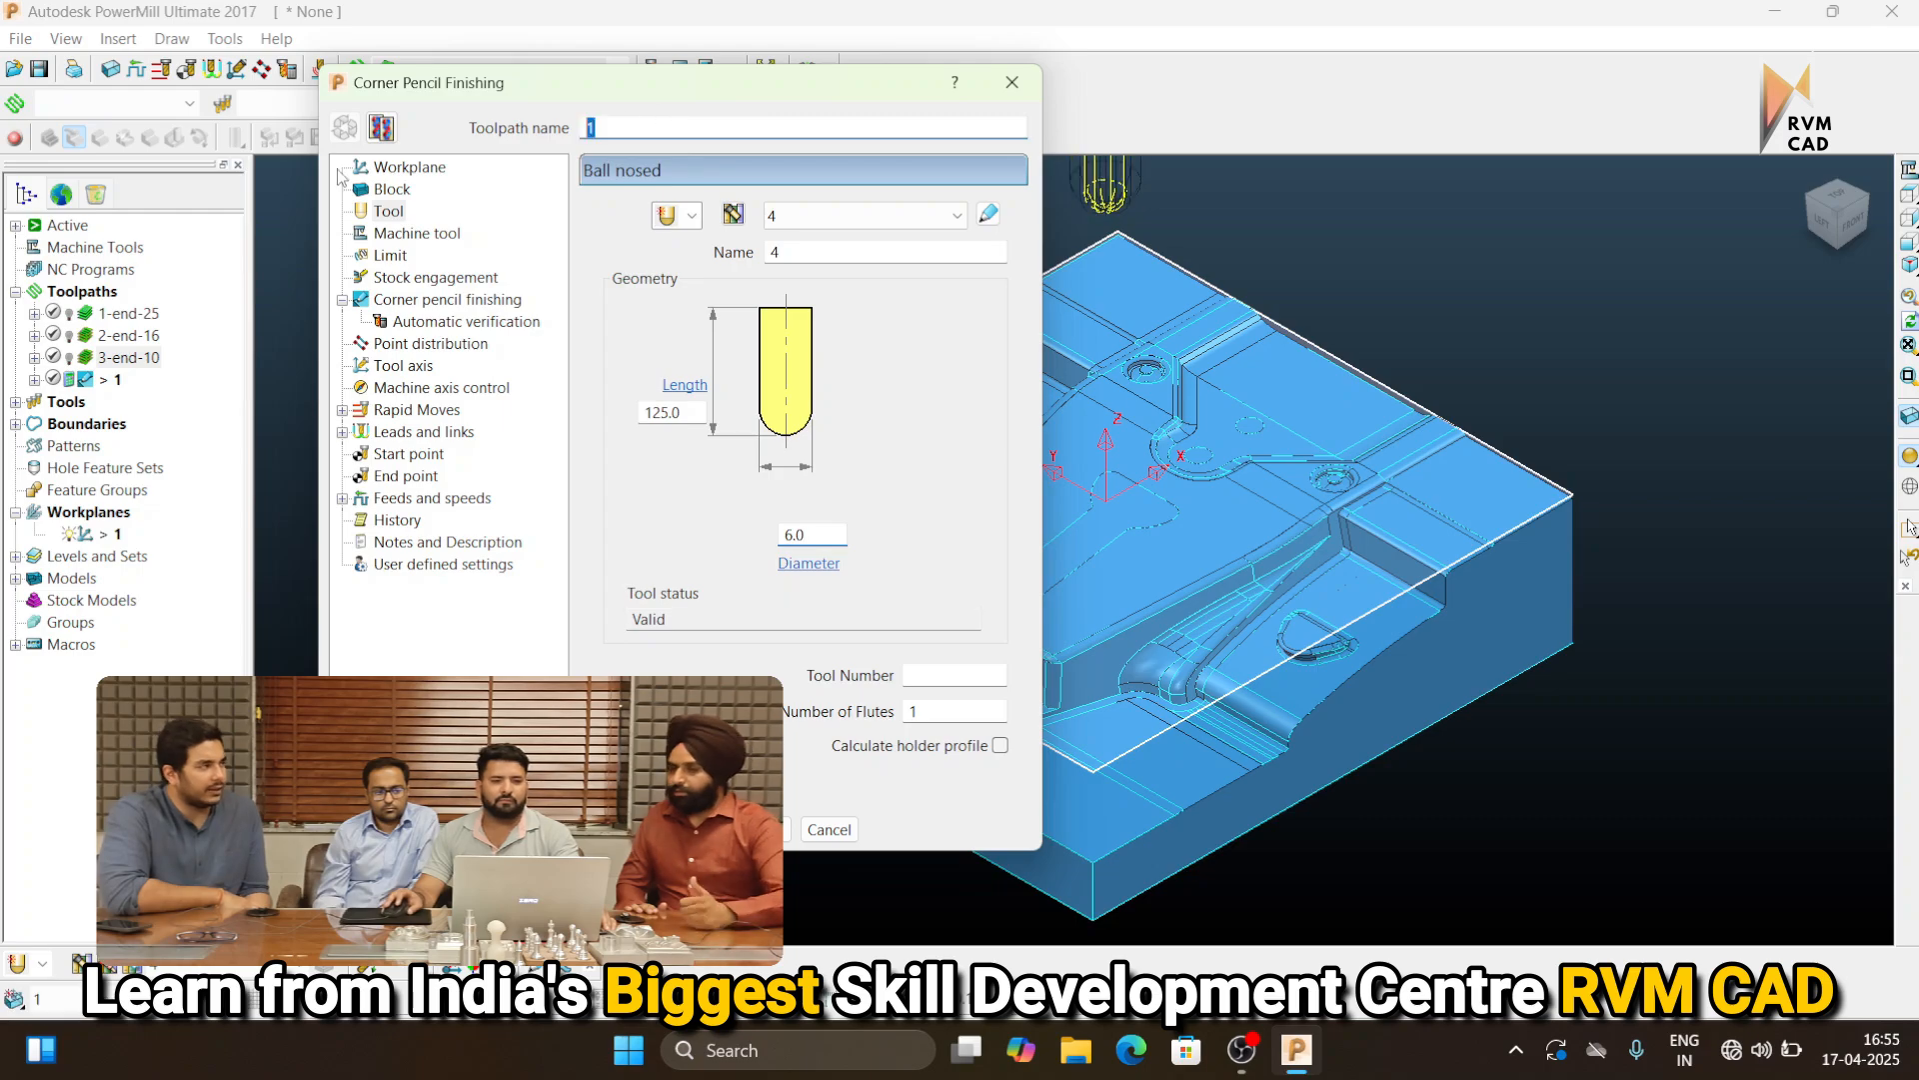
pyautogui.write('4-')
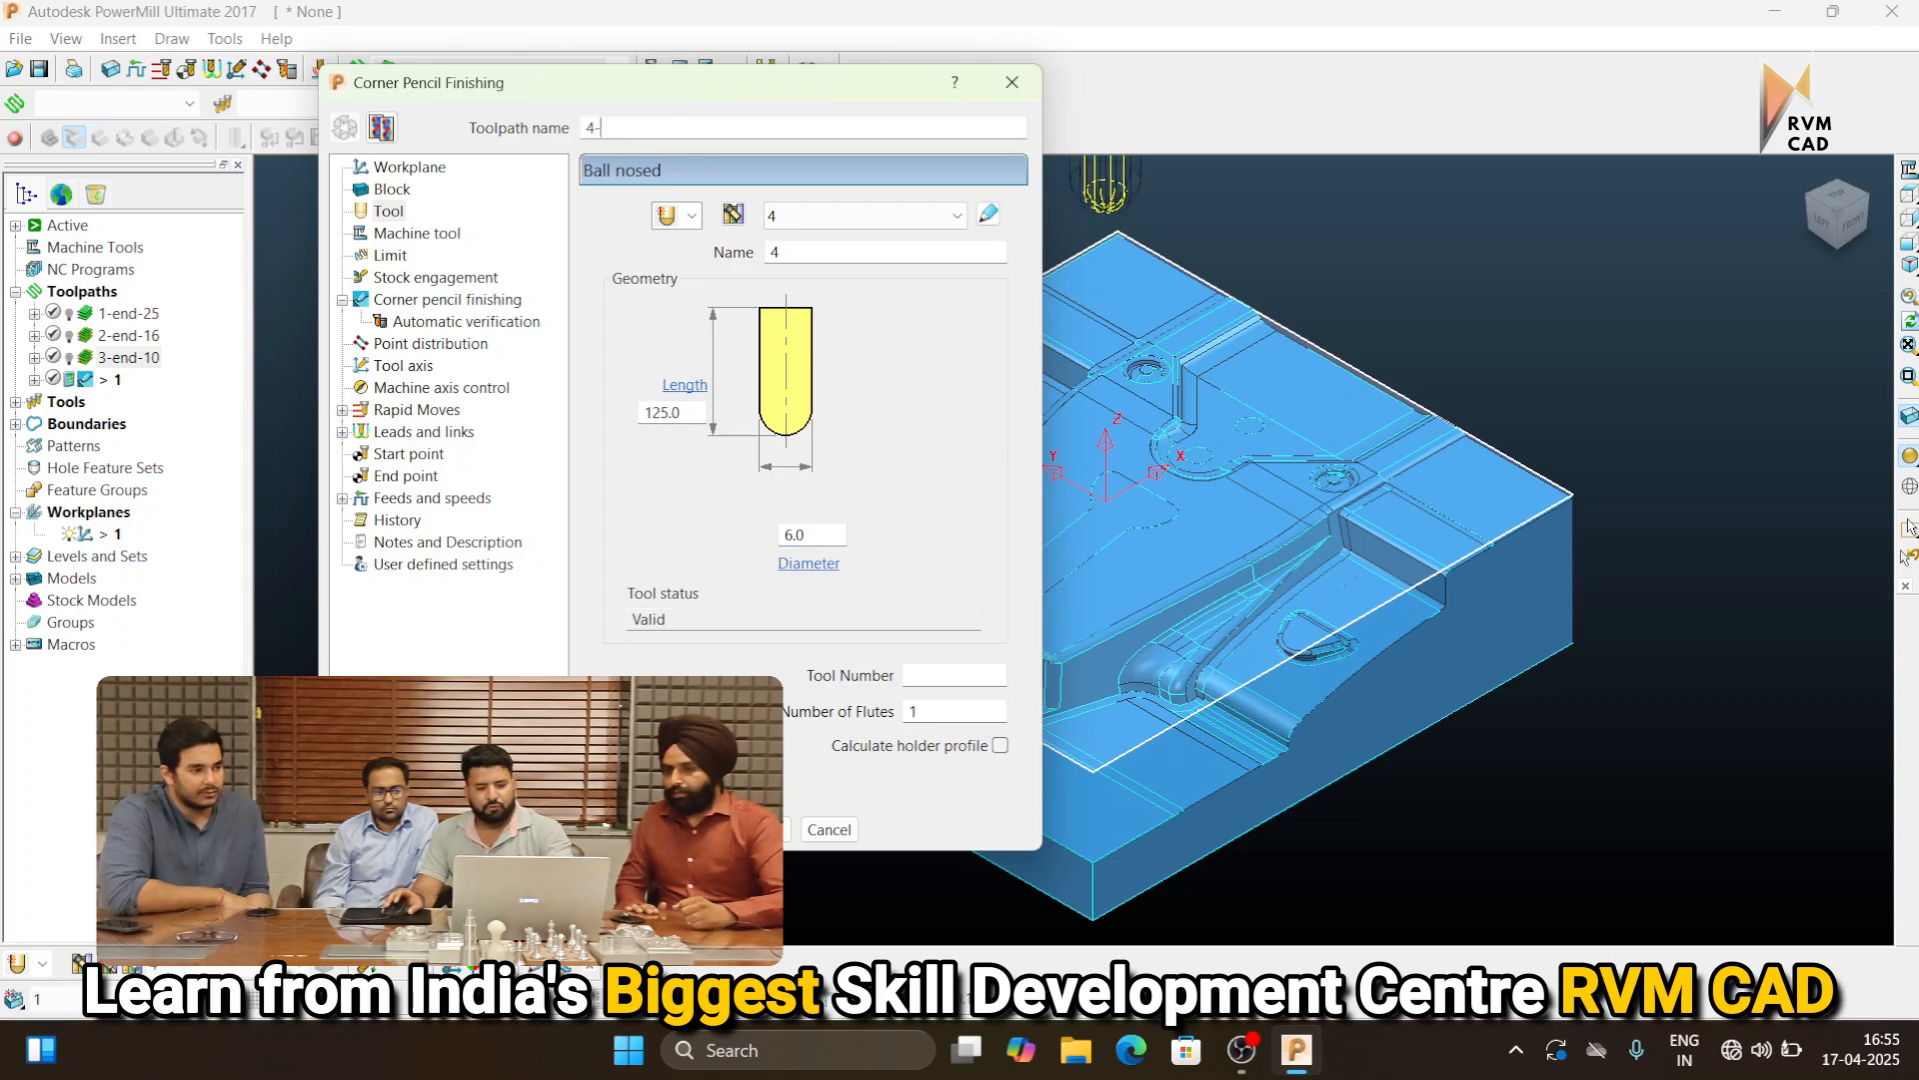
pyautogui.write('ba')
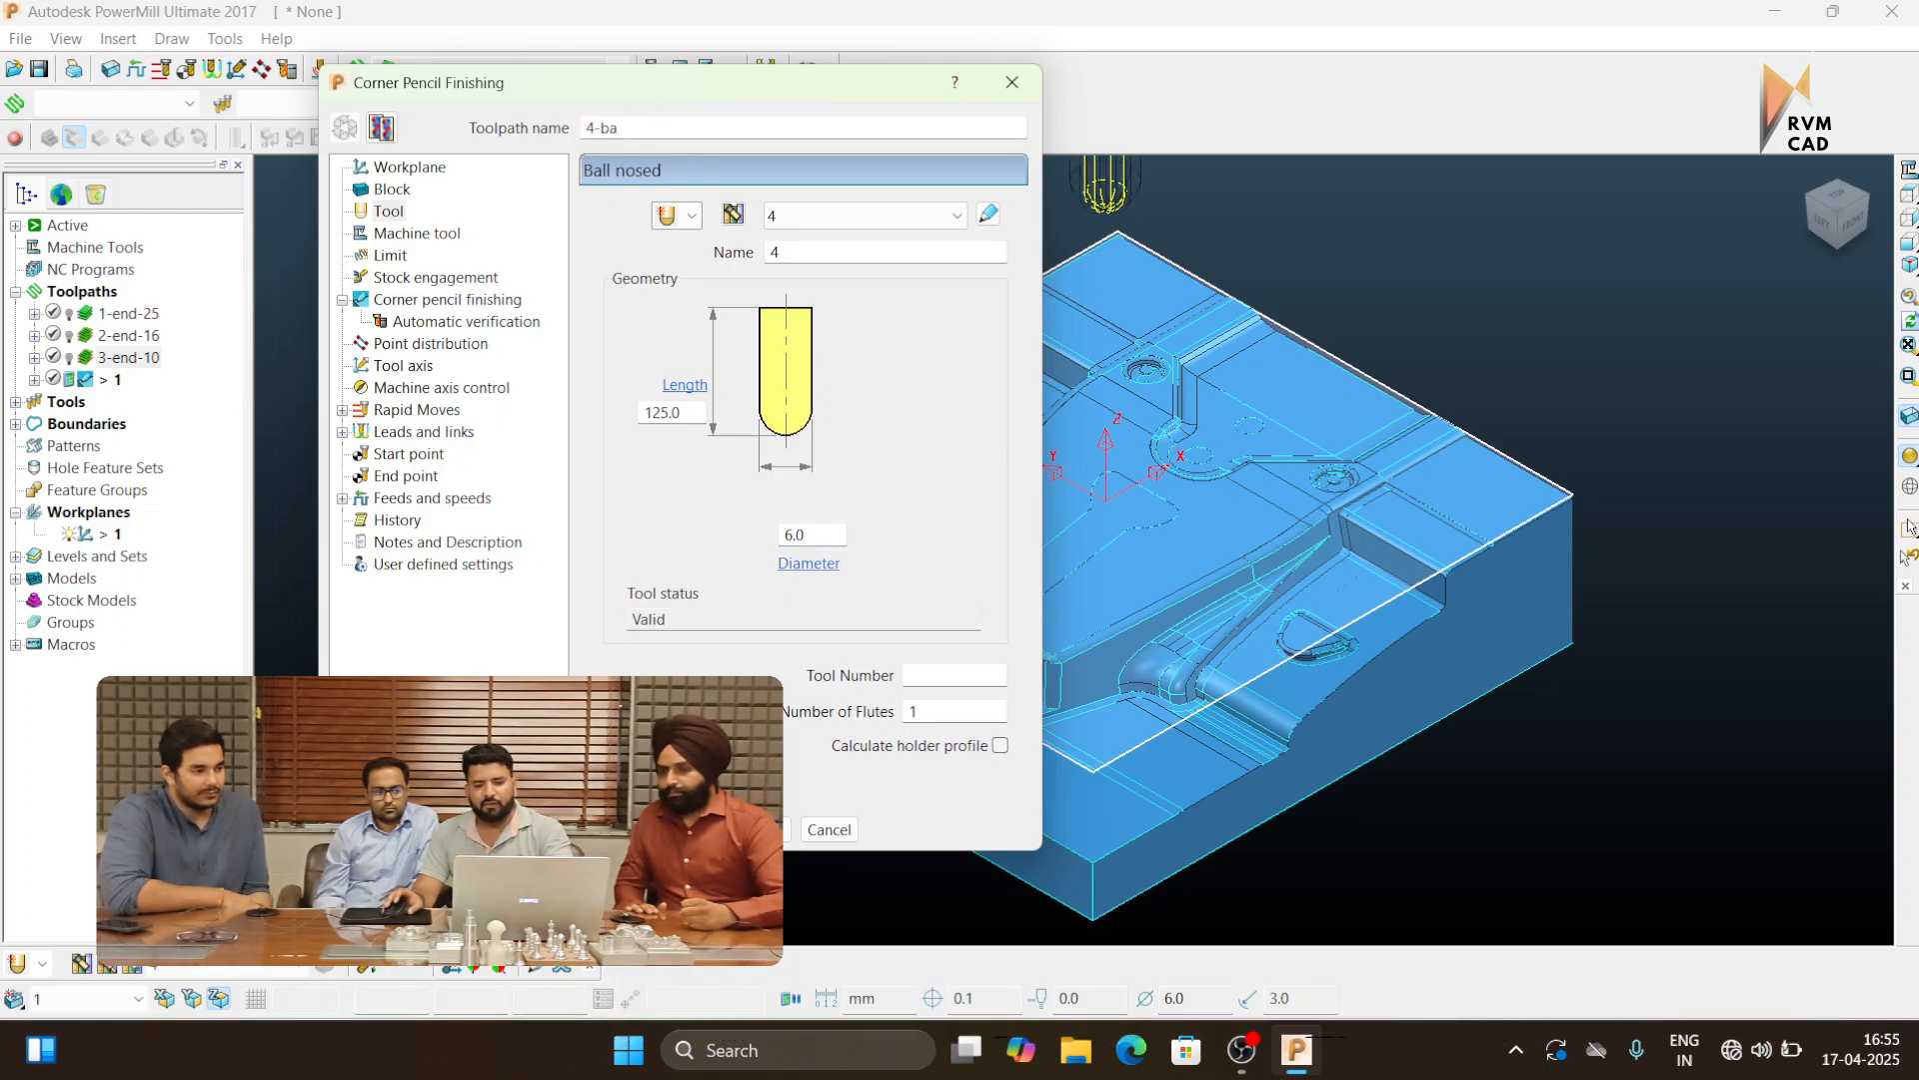
pyautogui.write('ll-')
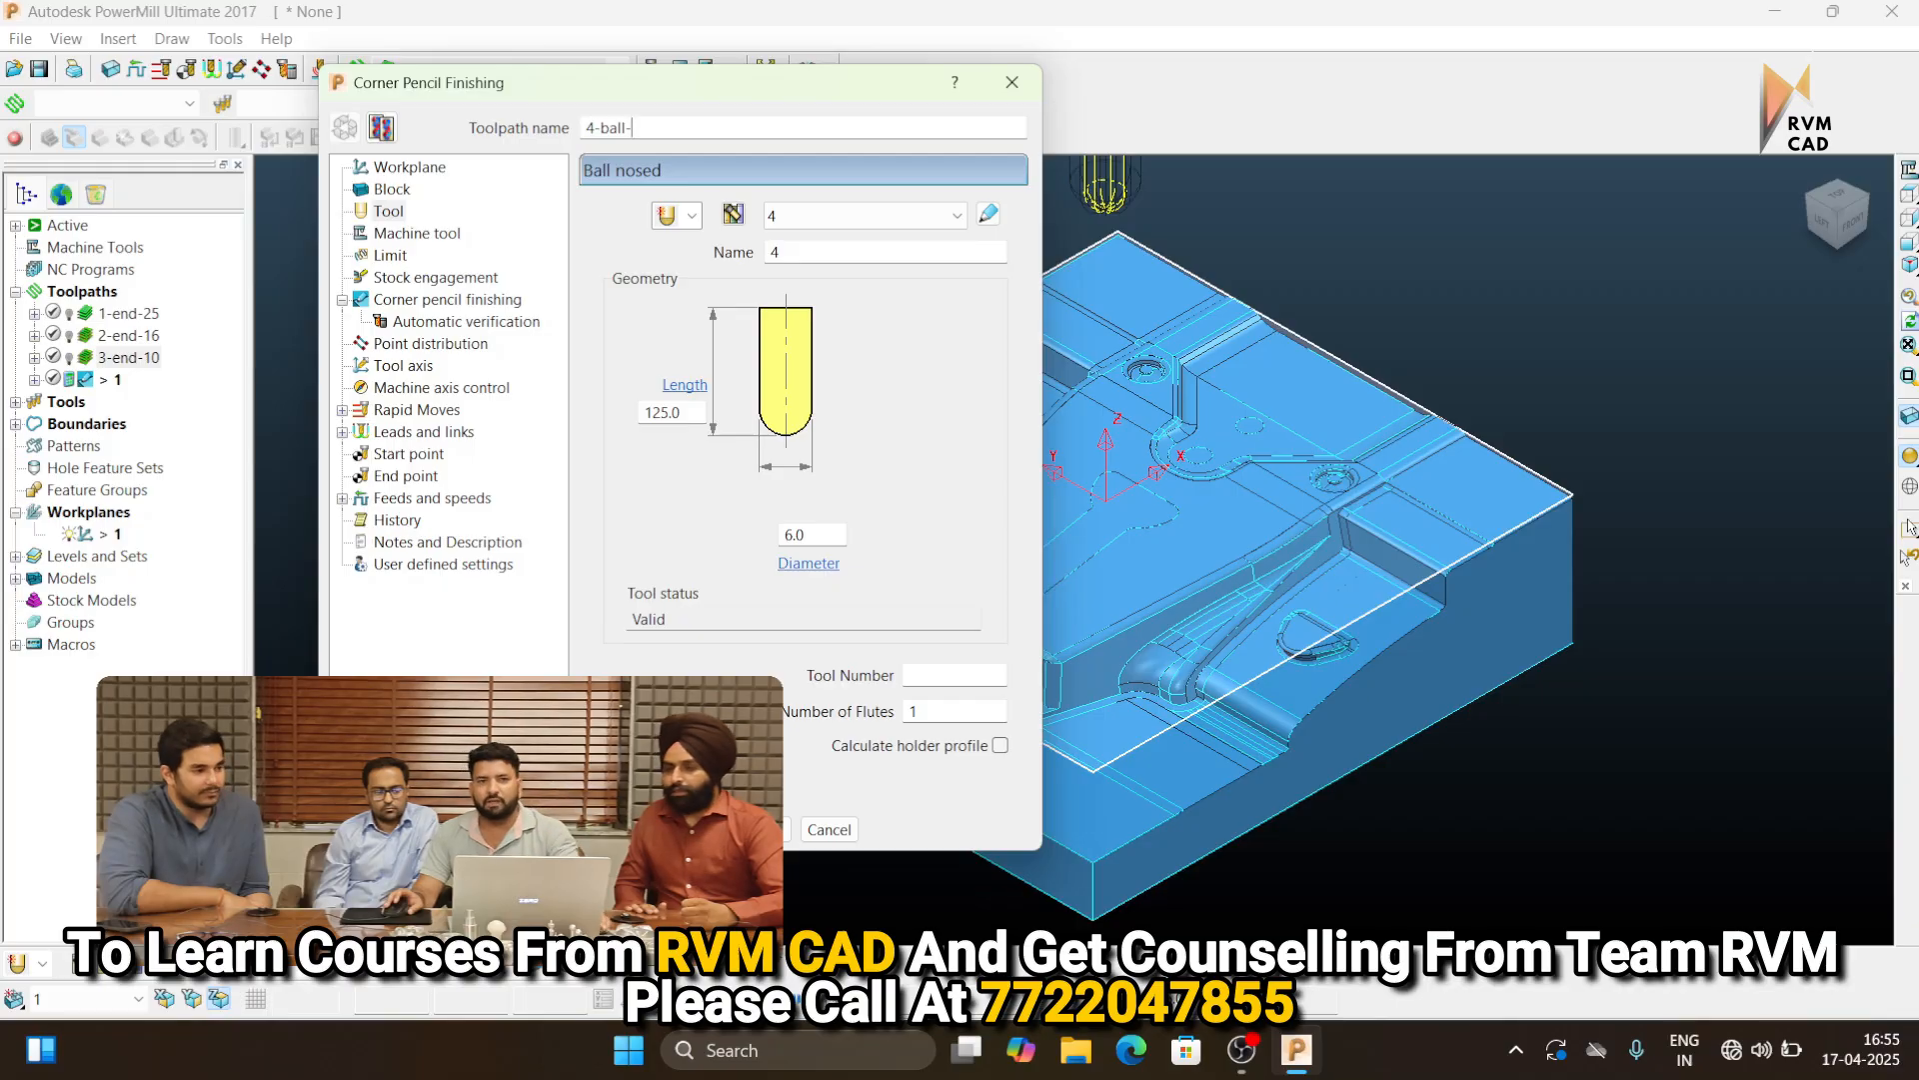
pyautogui.write('6')
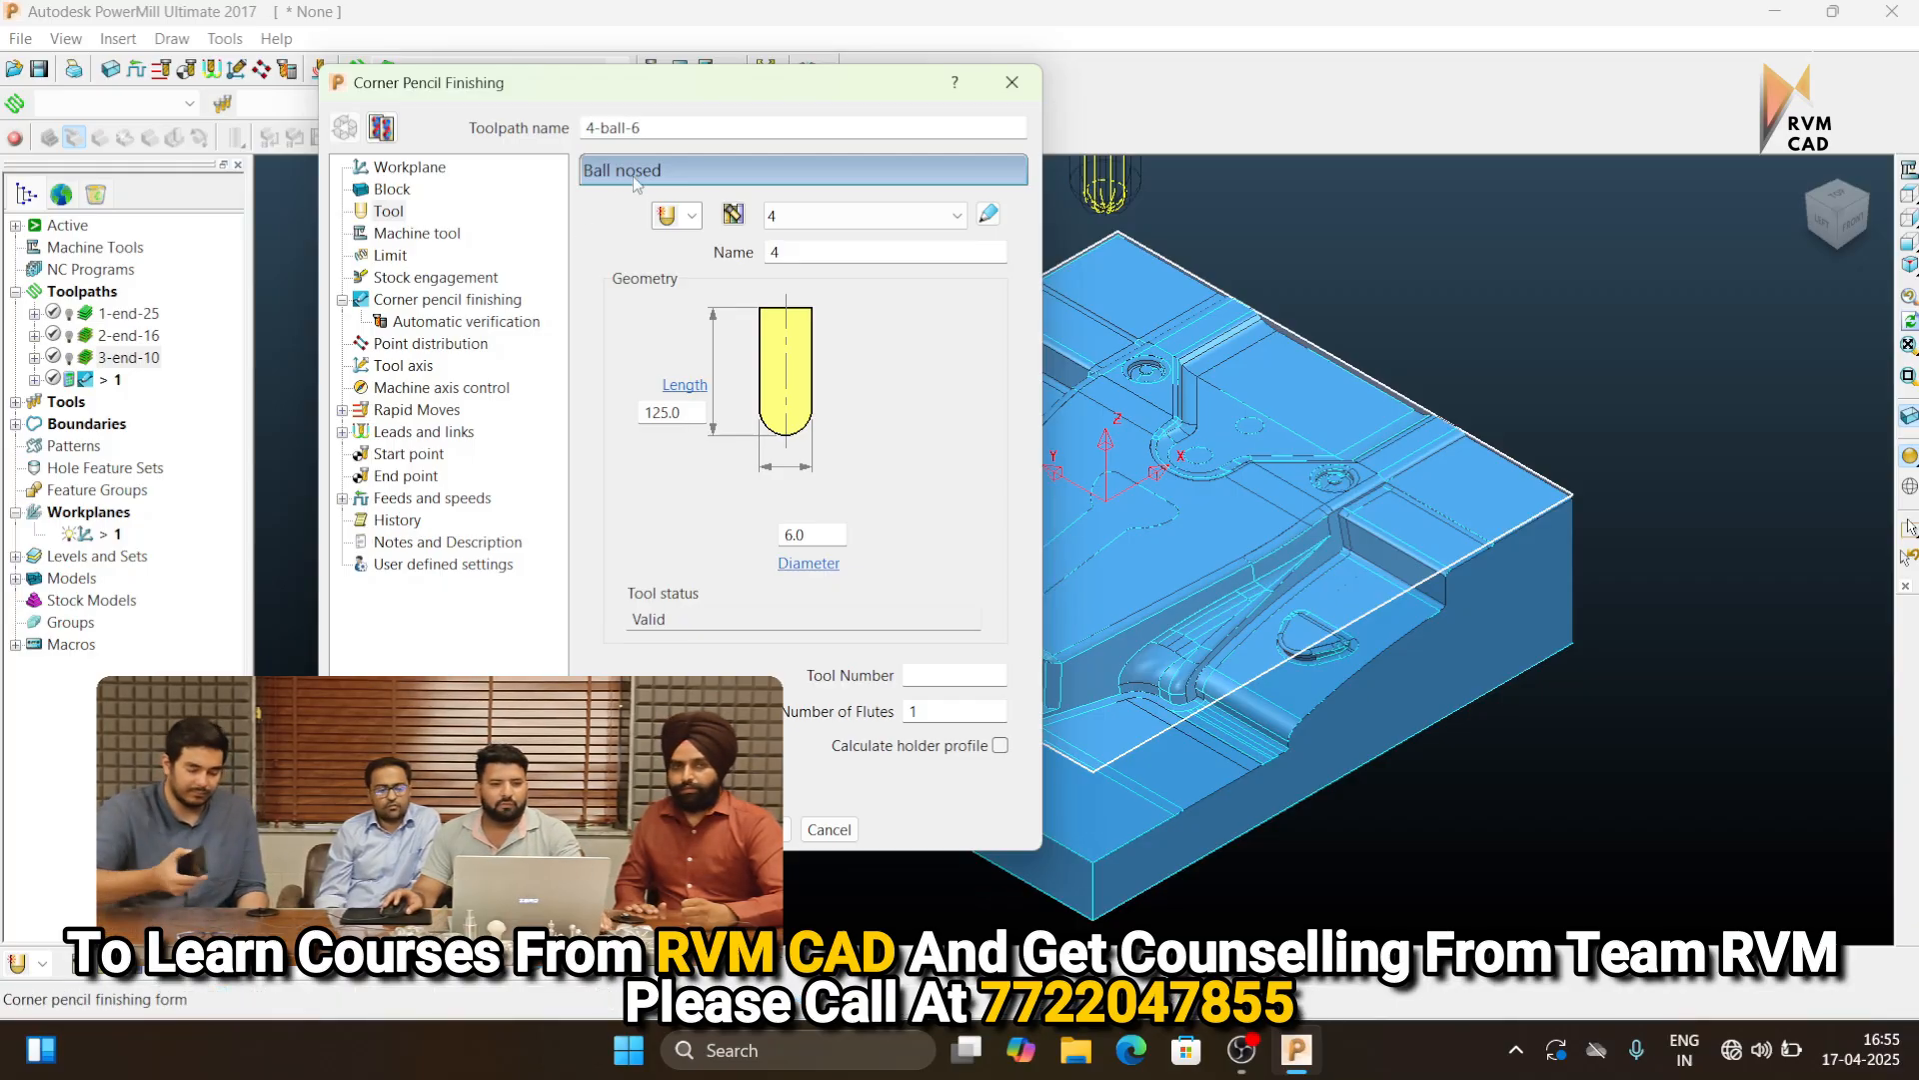
# Use separate thicknesses of 0.5 mm radial and 0.2 mm axial, calculate the 4-ball-6 toolpath and close its settings
pyautogui.click(447, 299)
pyautogui.click(619, 432)
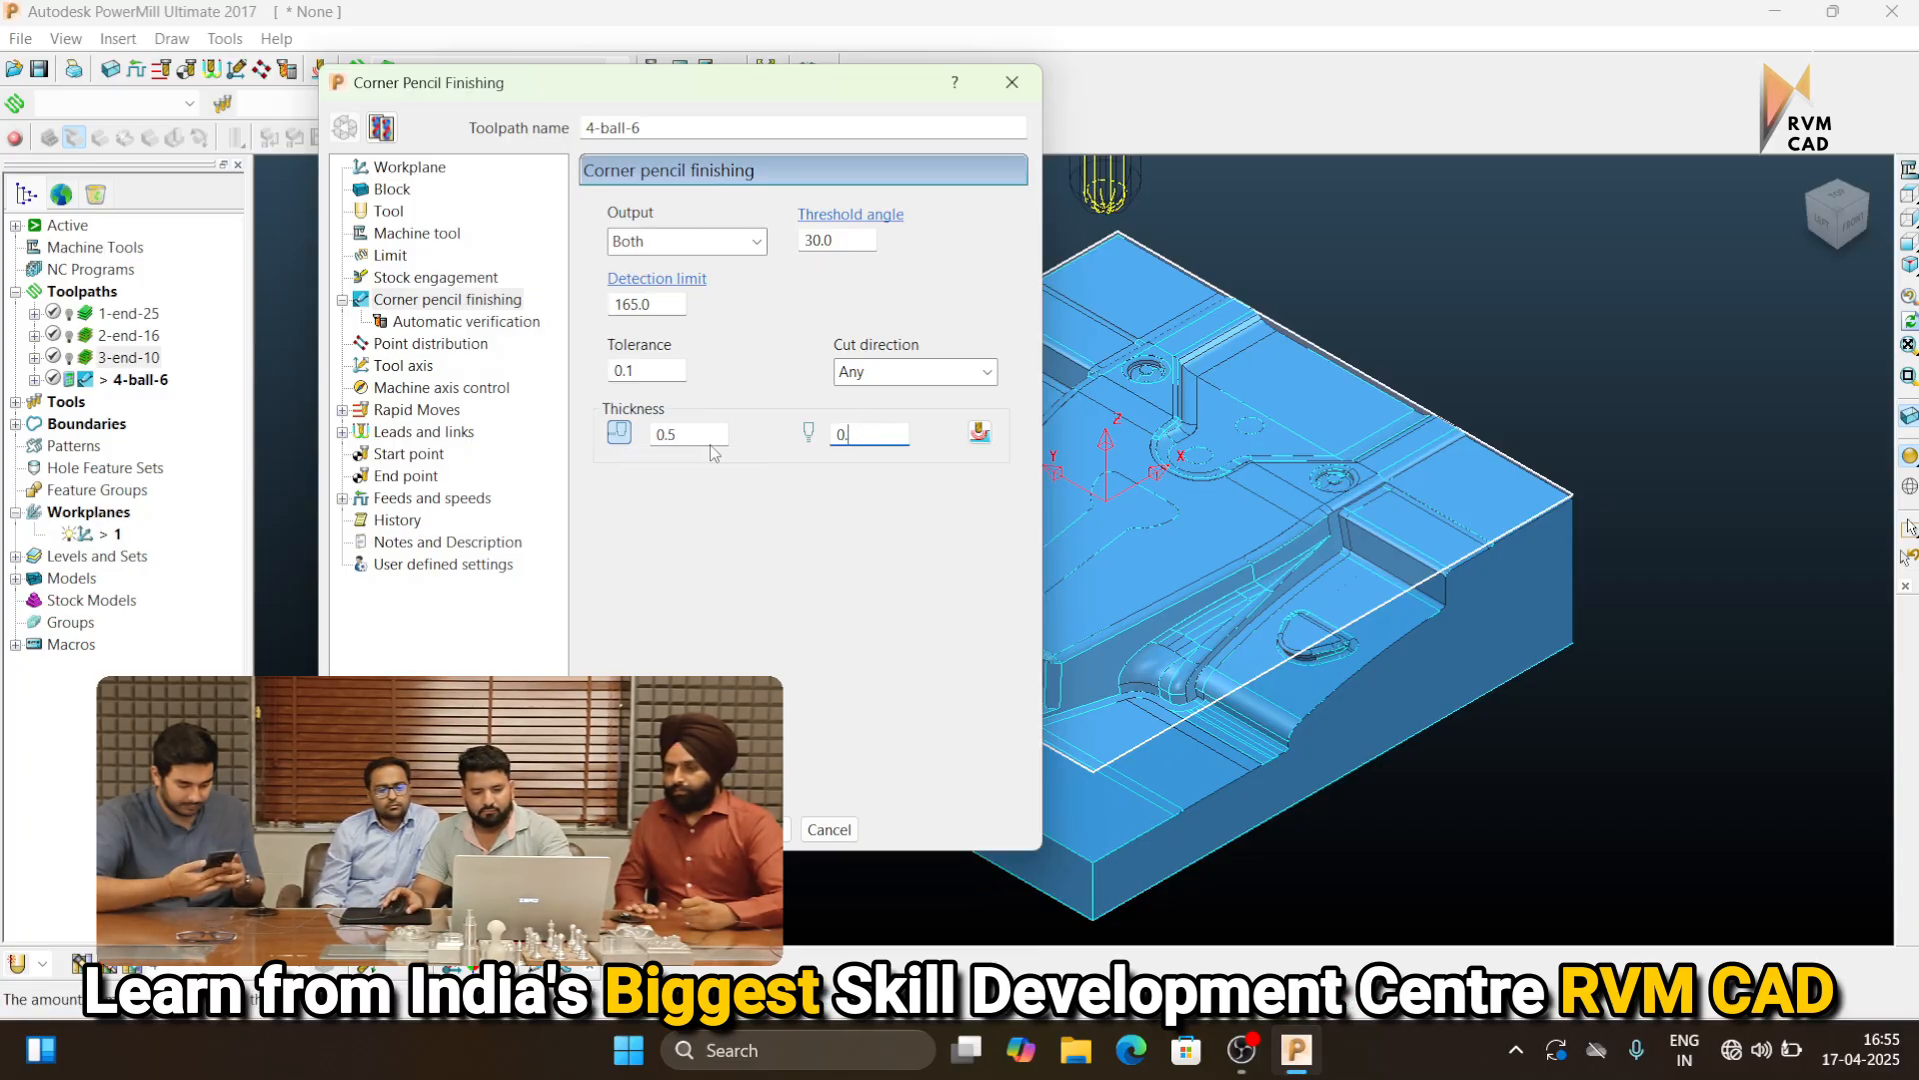
pyautogui.write('2')
pyautogui.click(620, 829)
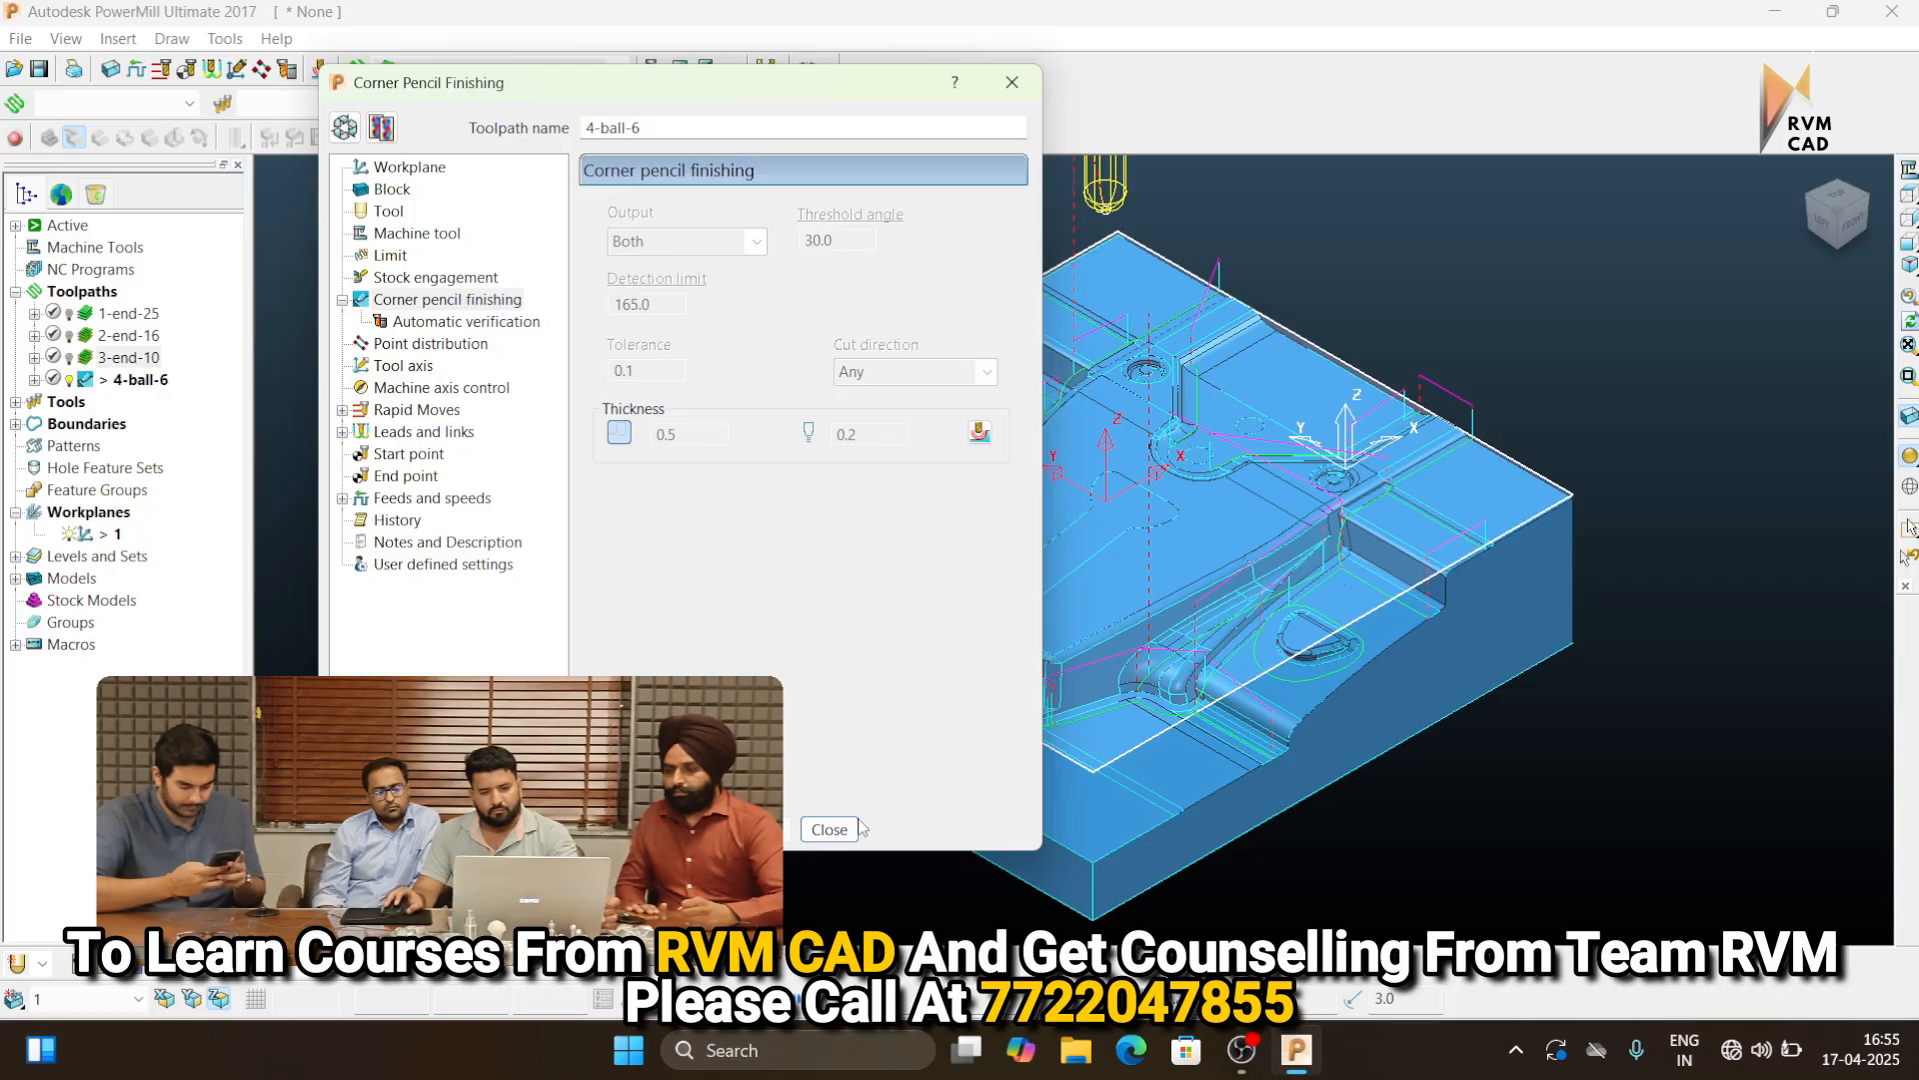
pyautogui.click(857, 827)
# Deactivate the 4-ball-6 corner pencil toolpath so that the core model is shown clear of its passes
pyautogui.scroll(3, 1195, 580)
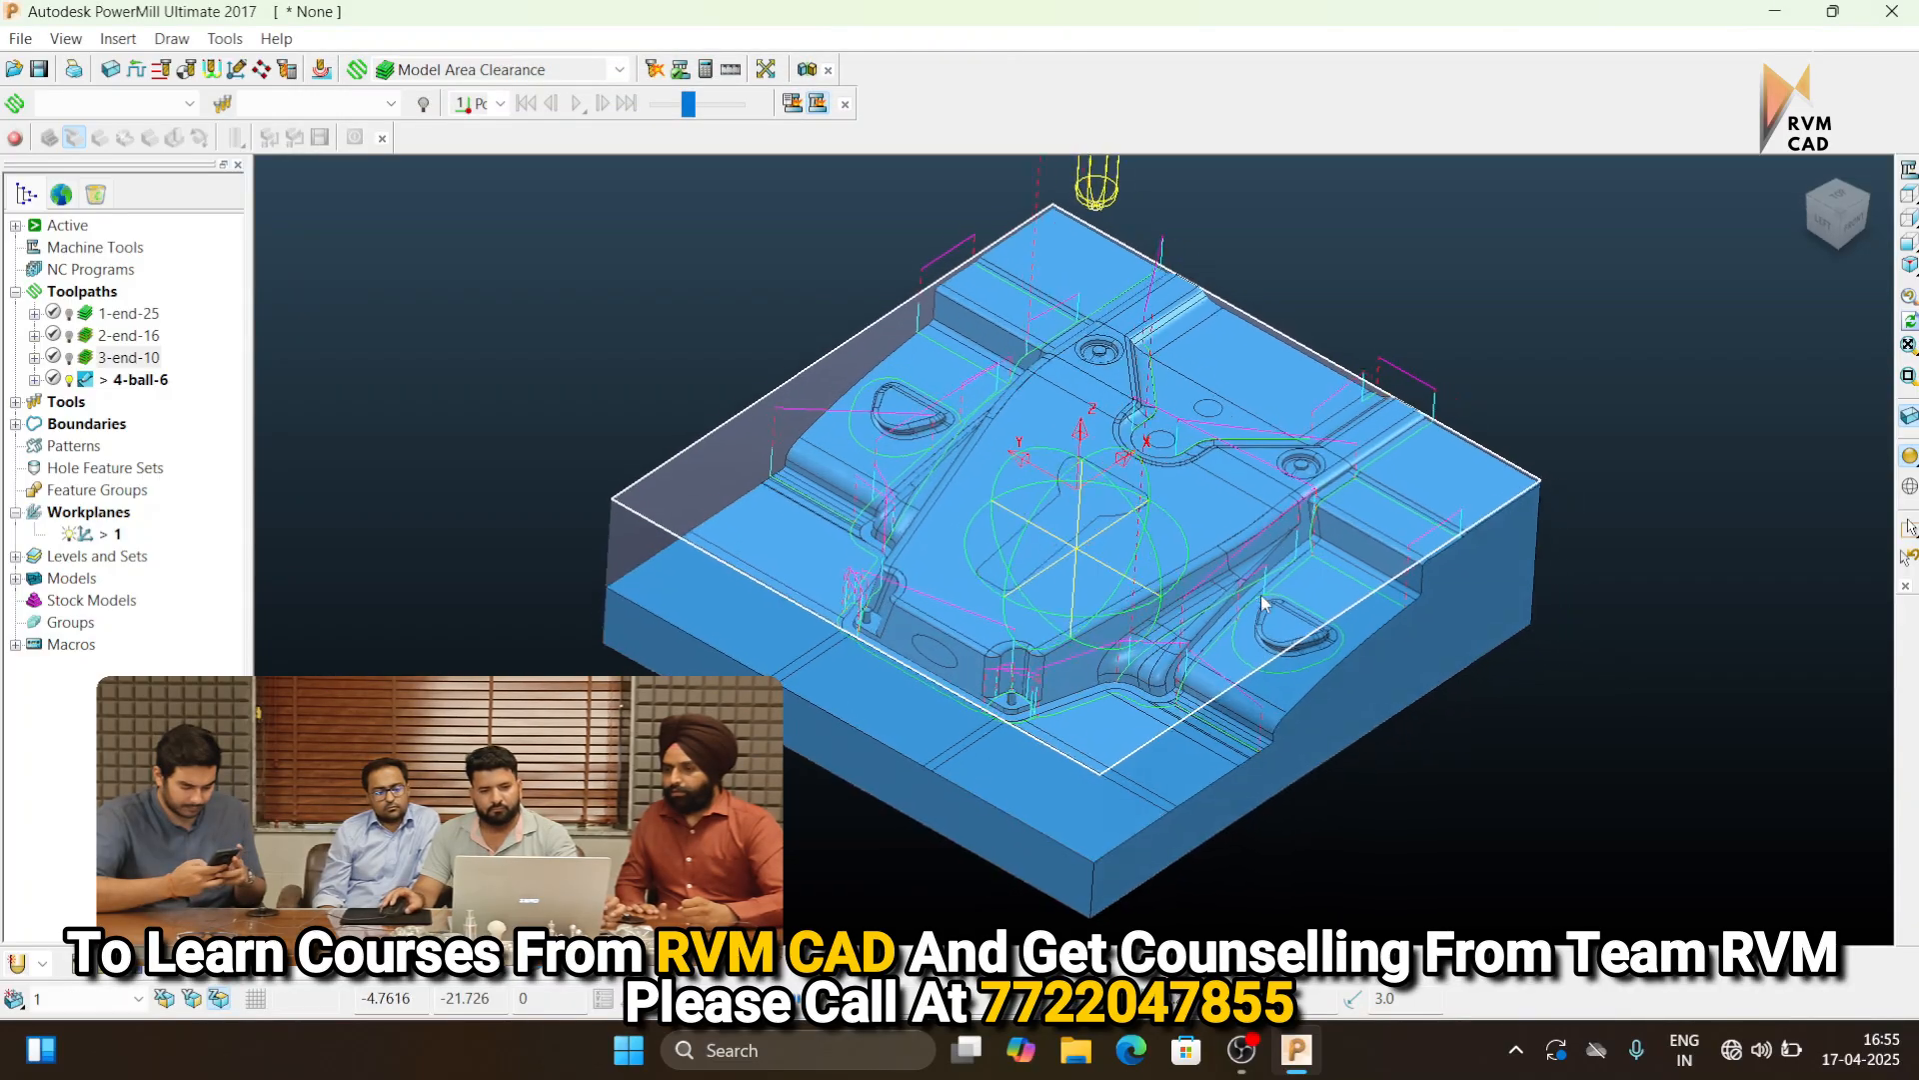
pyautogui.scroll(2, 1054, 703)
pyautogui.scroll(-2, 1054, 703)
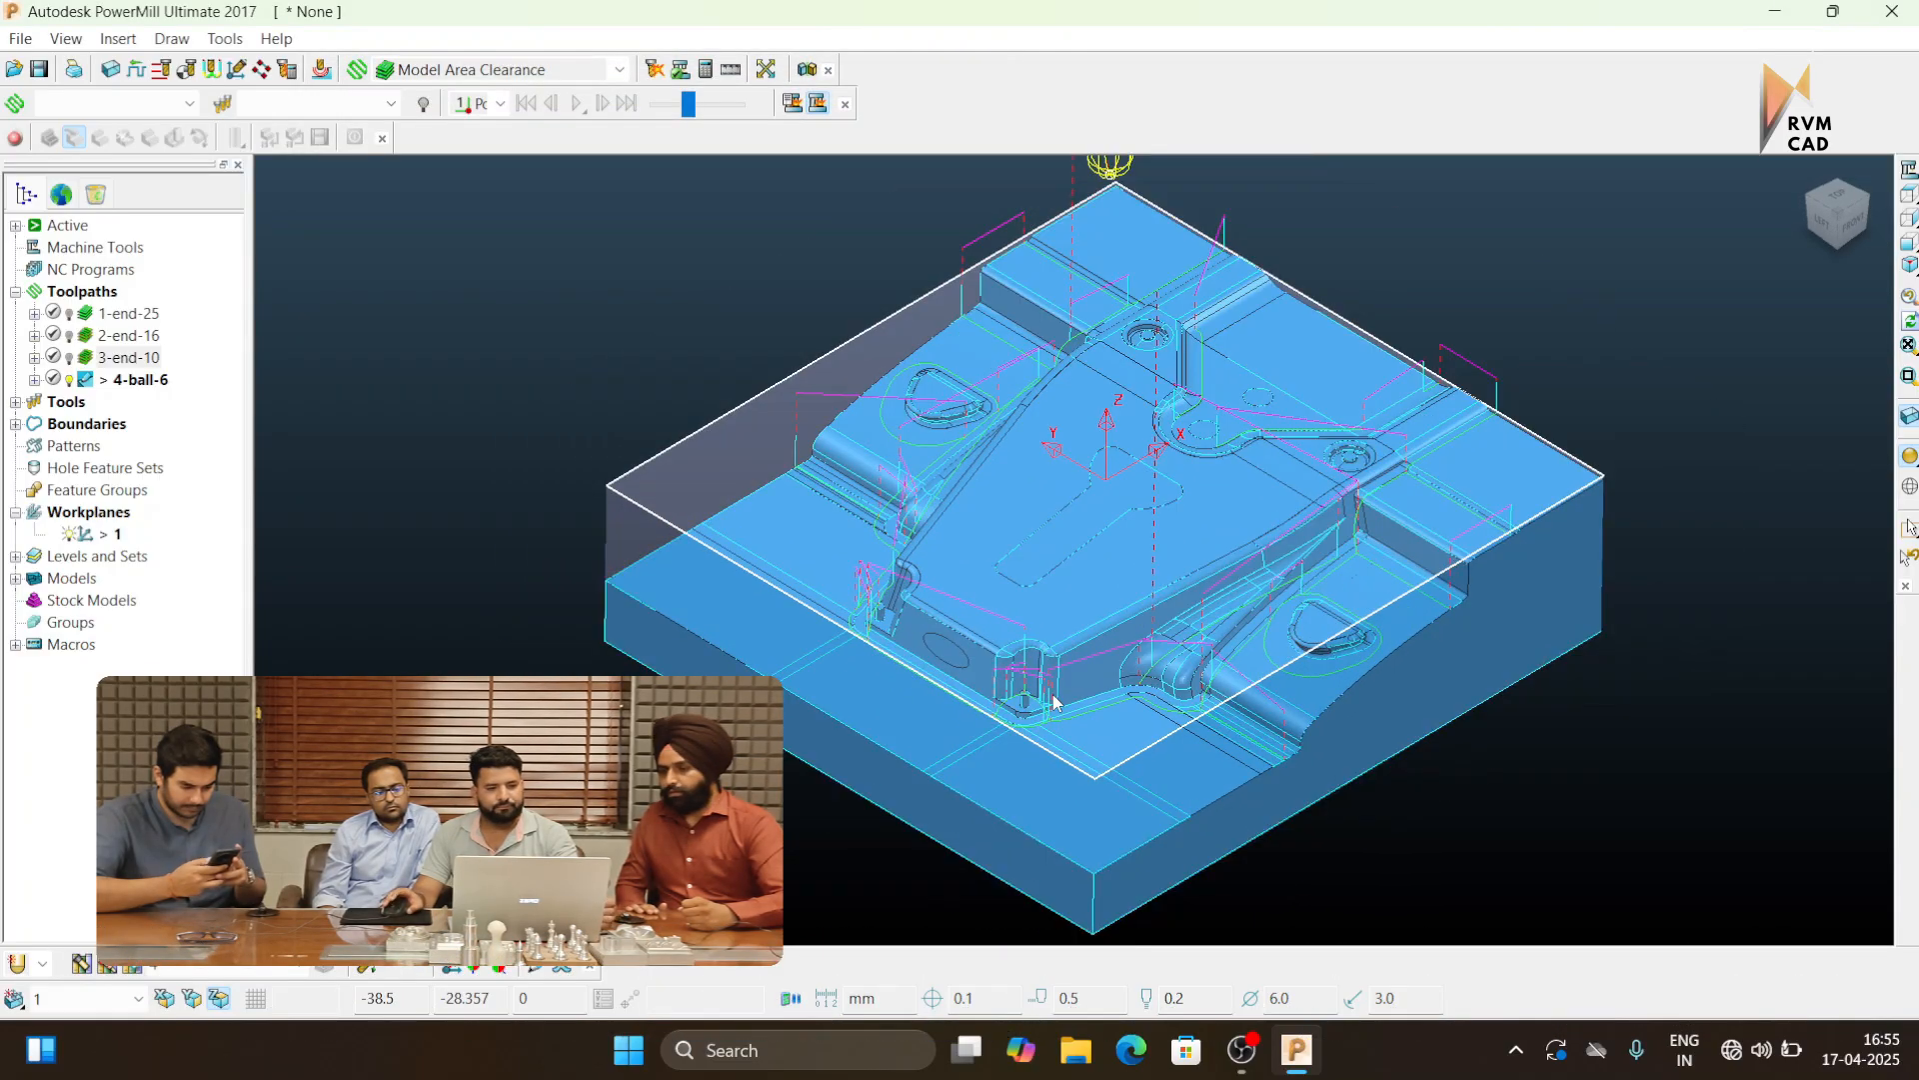
pyautogui.rightClick(133, 379)
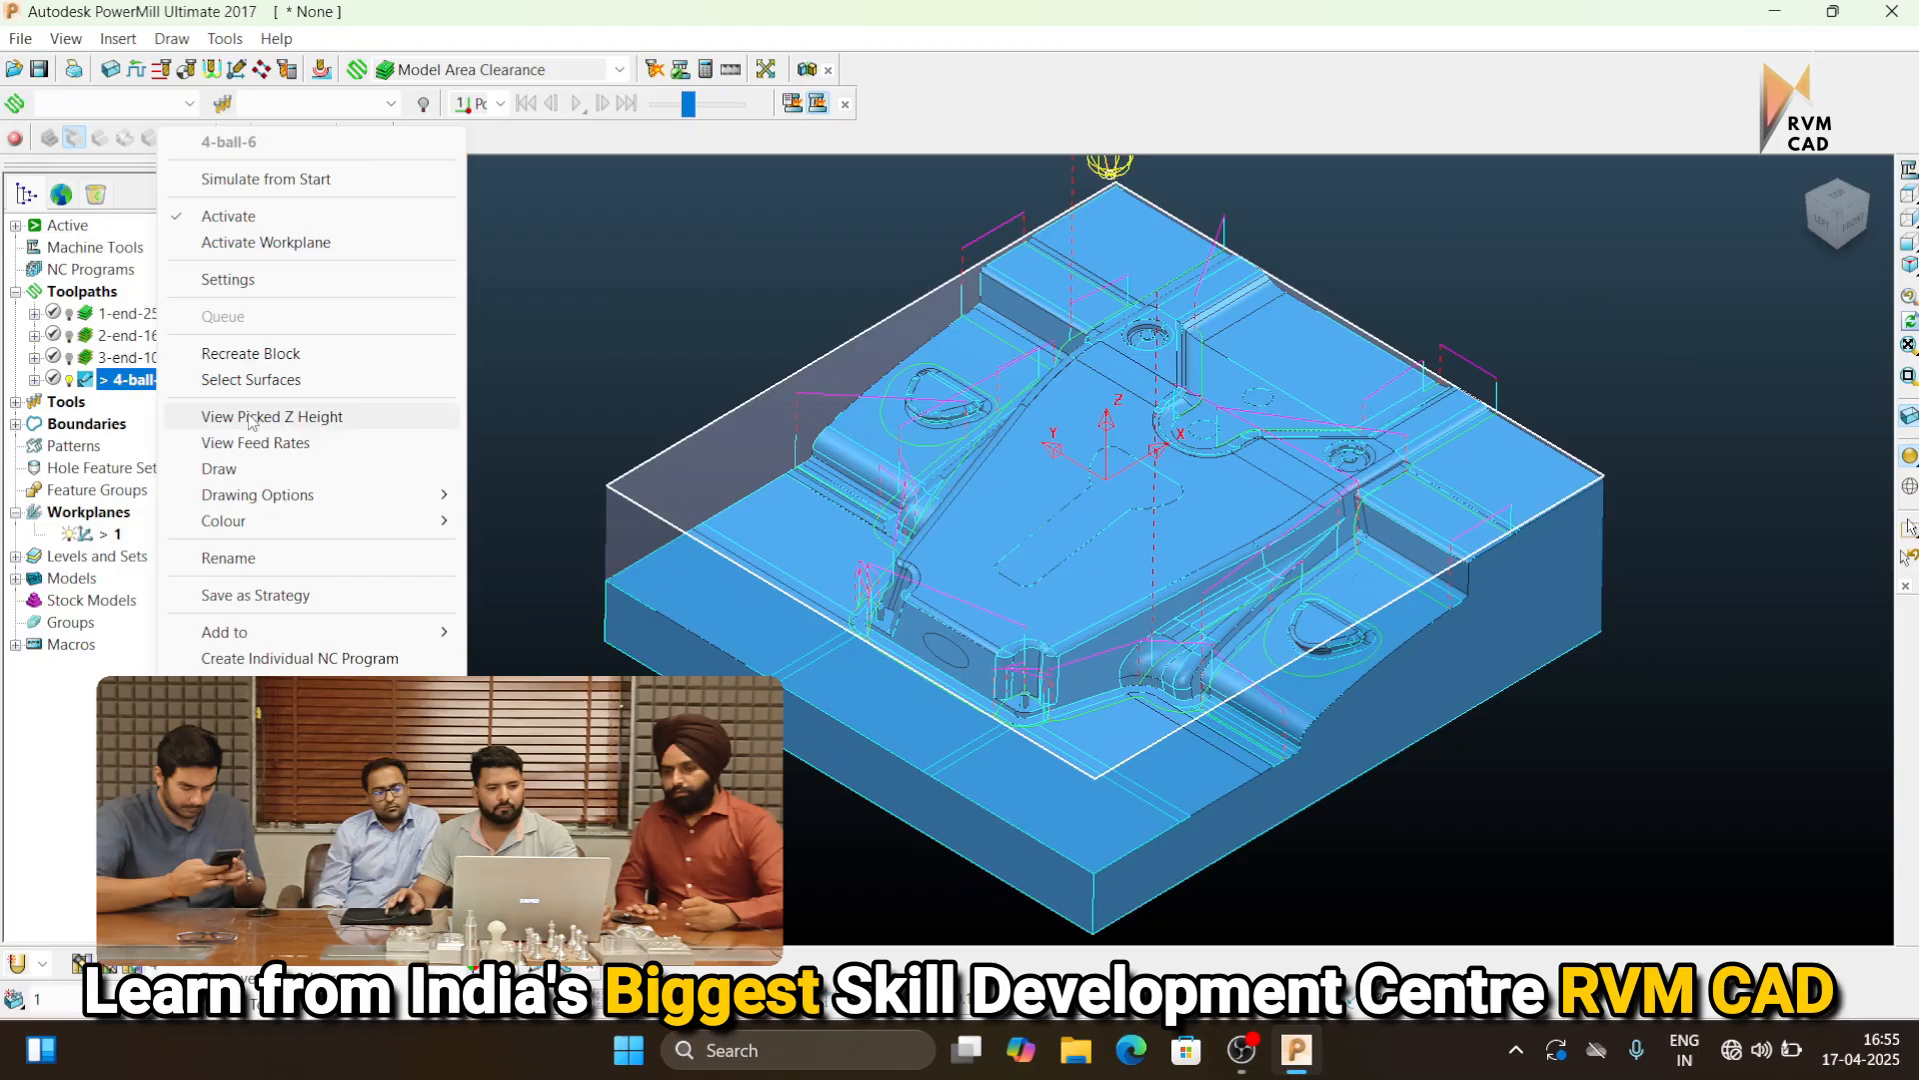
pyautogui.click(229, 216)
pyautogui.scroll(-4, 1450, 490)
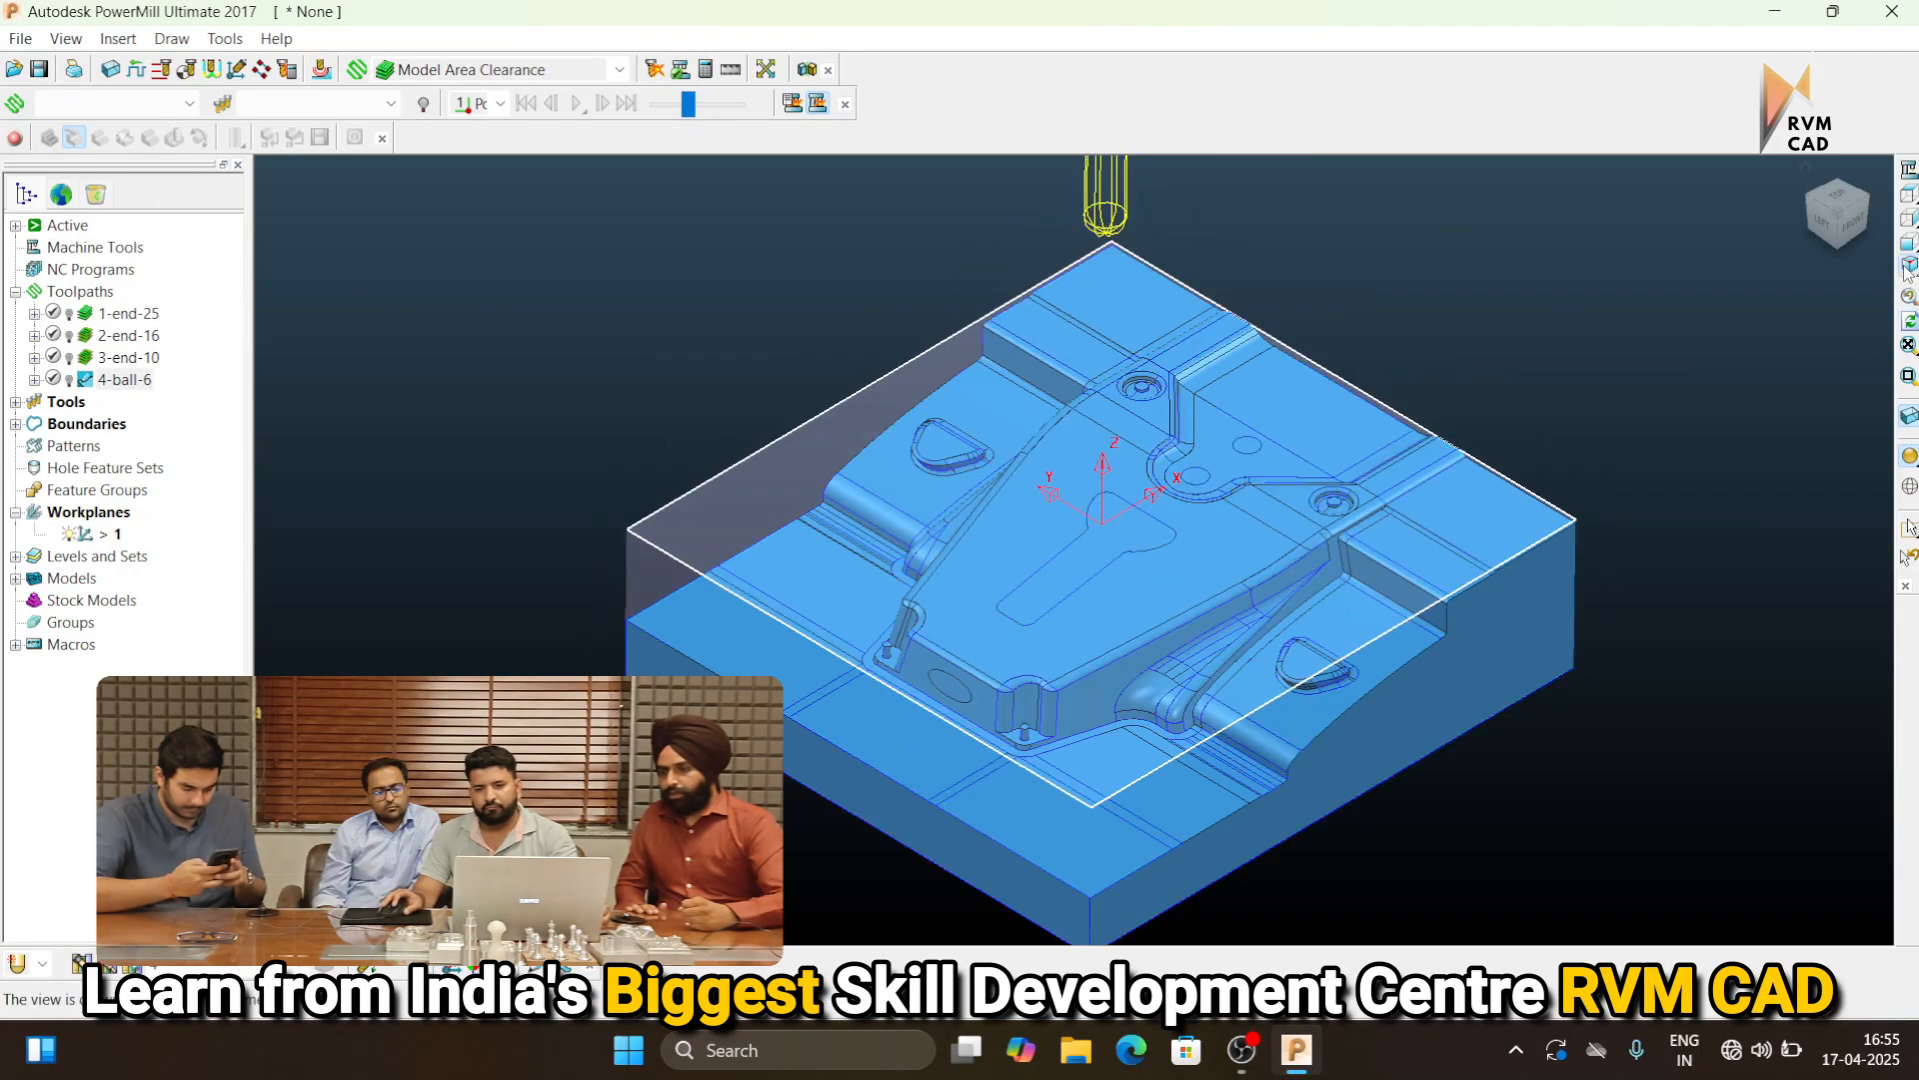
pyautogui.scroll(2, 1092, 880)
pyautogui.scroll(2, 1091, 880)
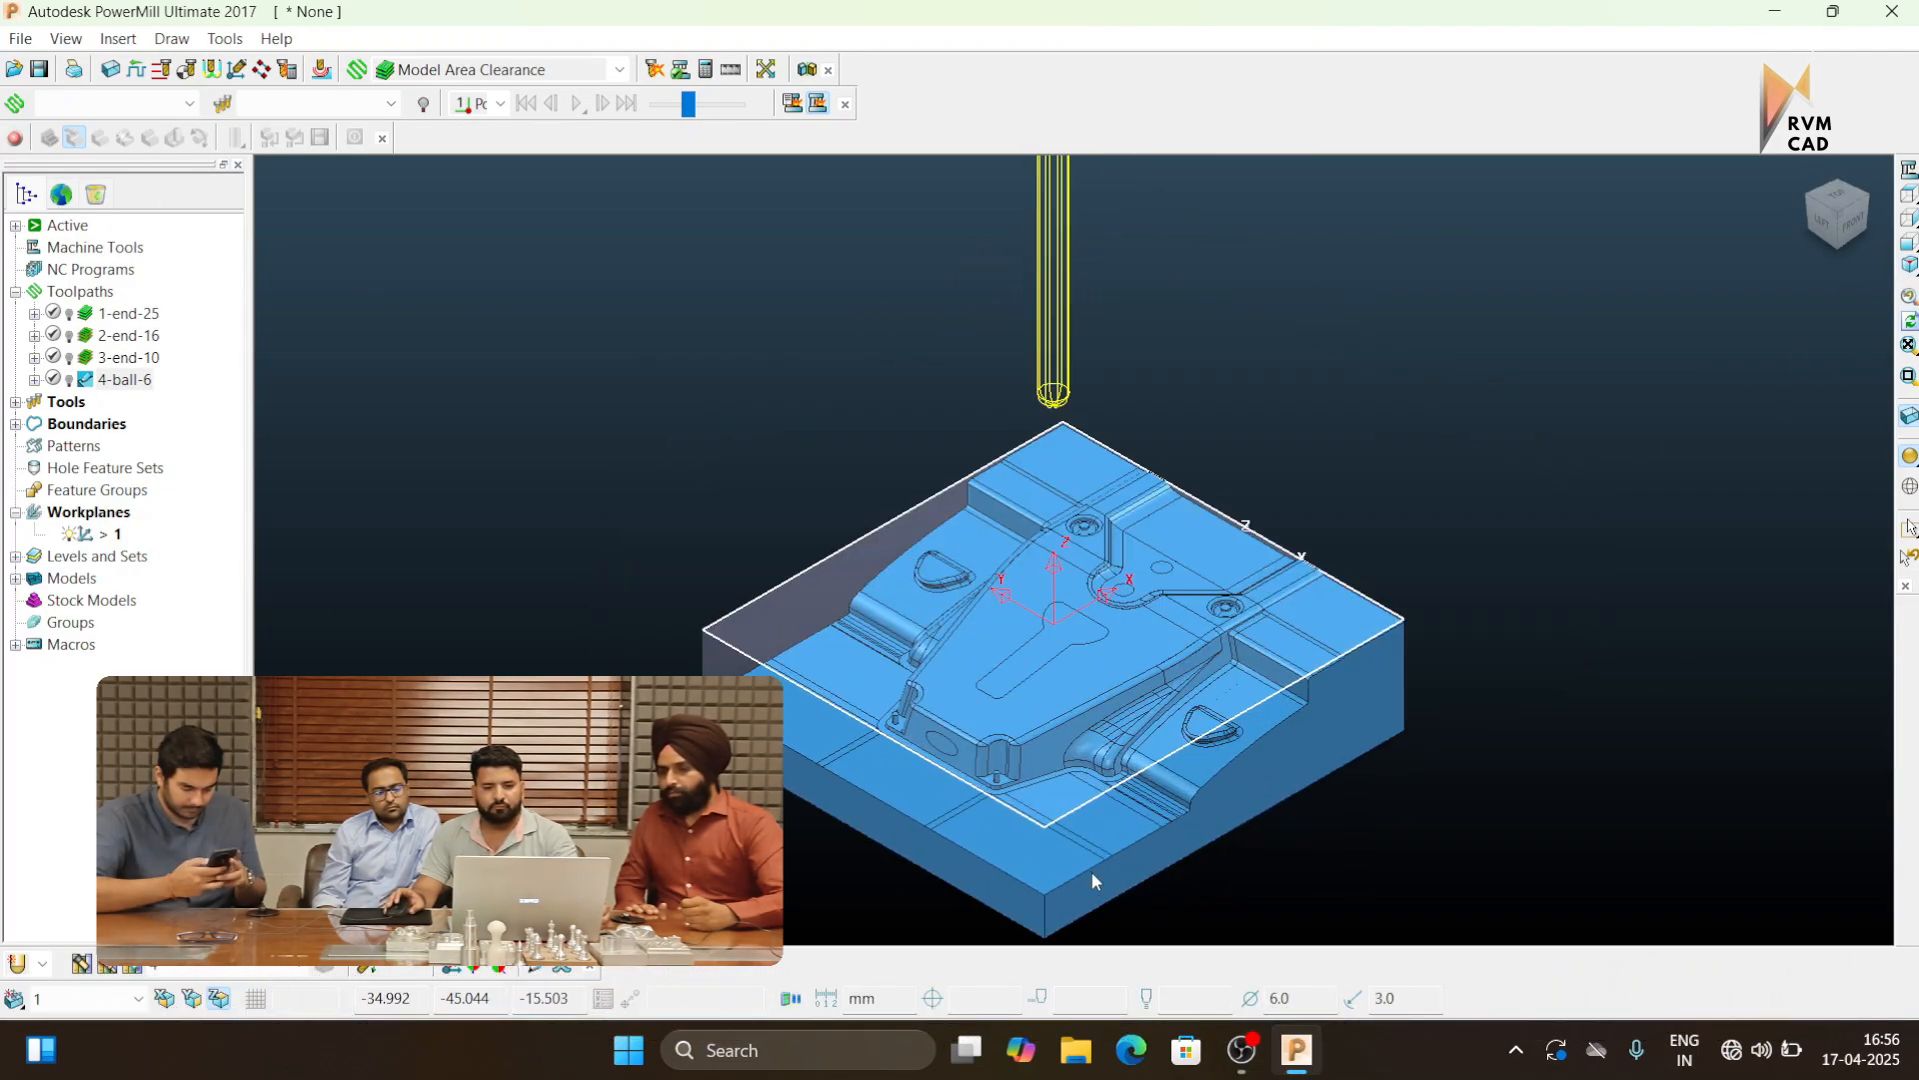
# Create a Raster Finishing toolpath with the existing 6 mm ball nosed tool and name it 5-ball-6
pyautogui.click(620, 70)
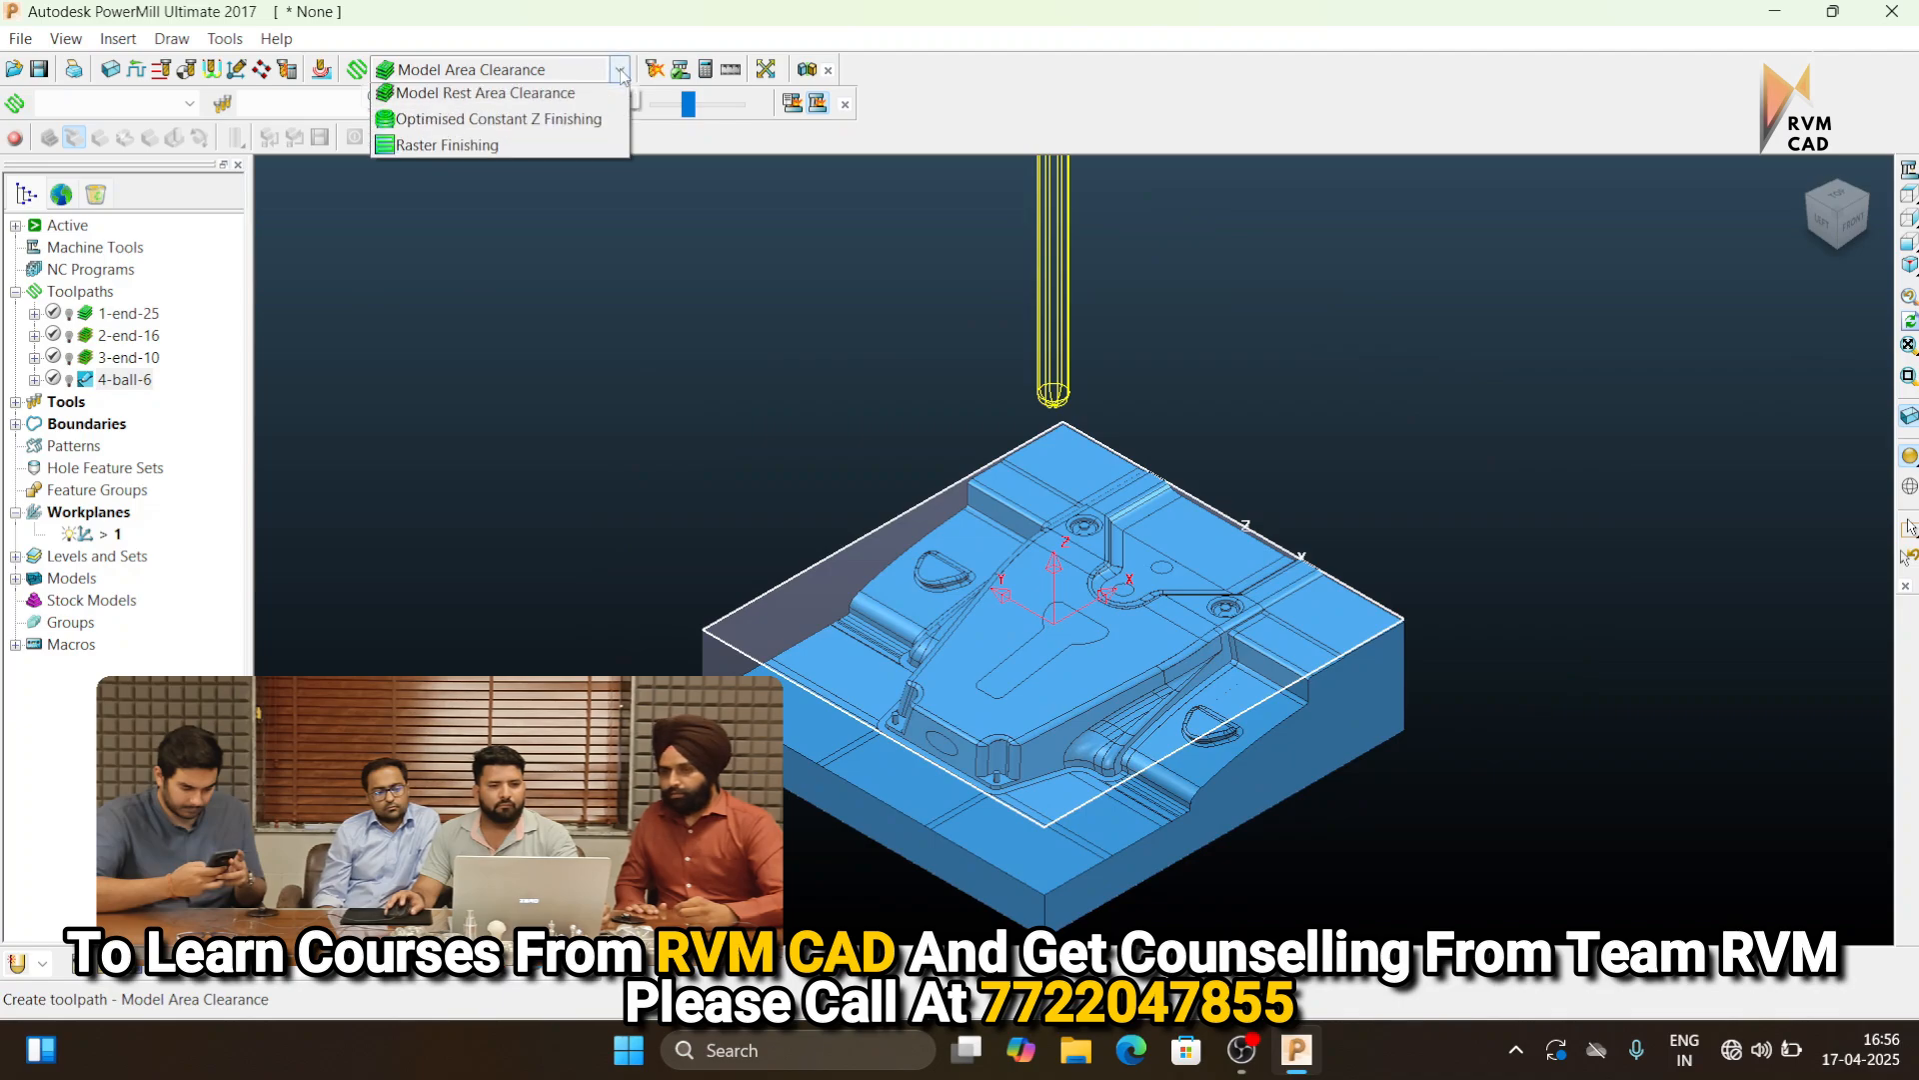
pyautogui.click(473, 202)
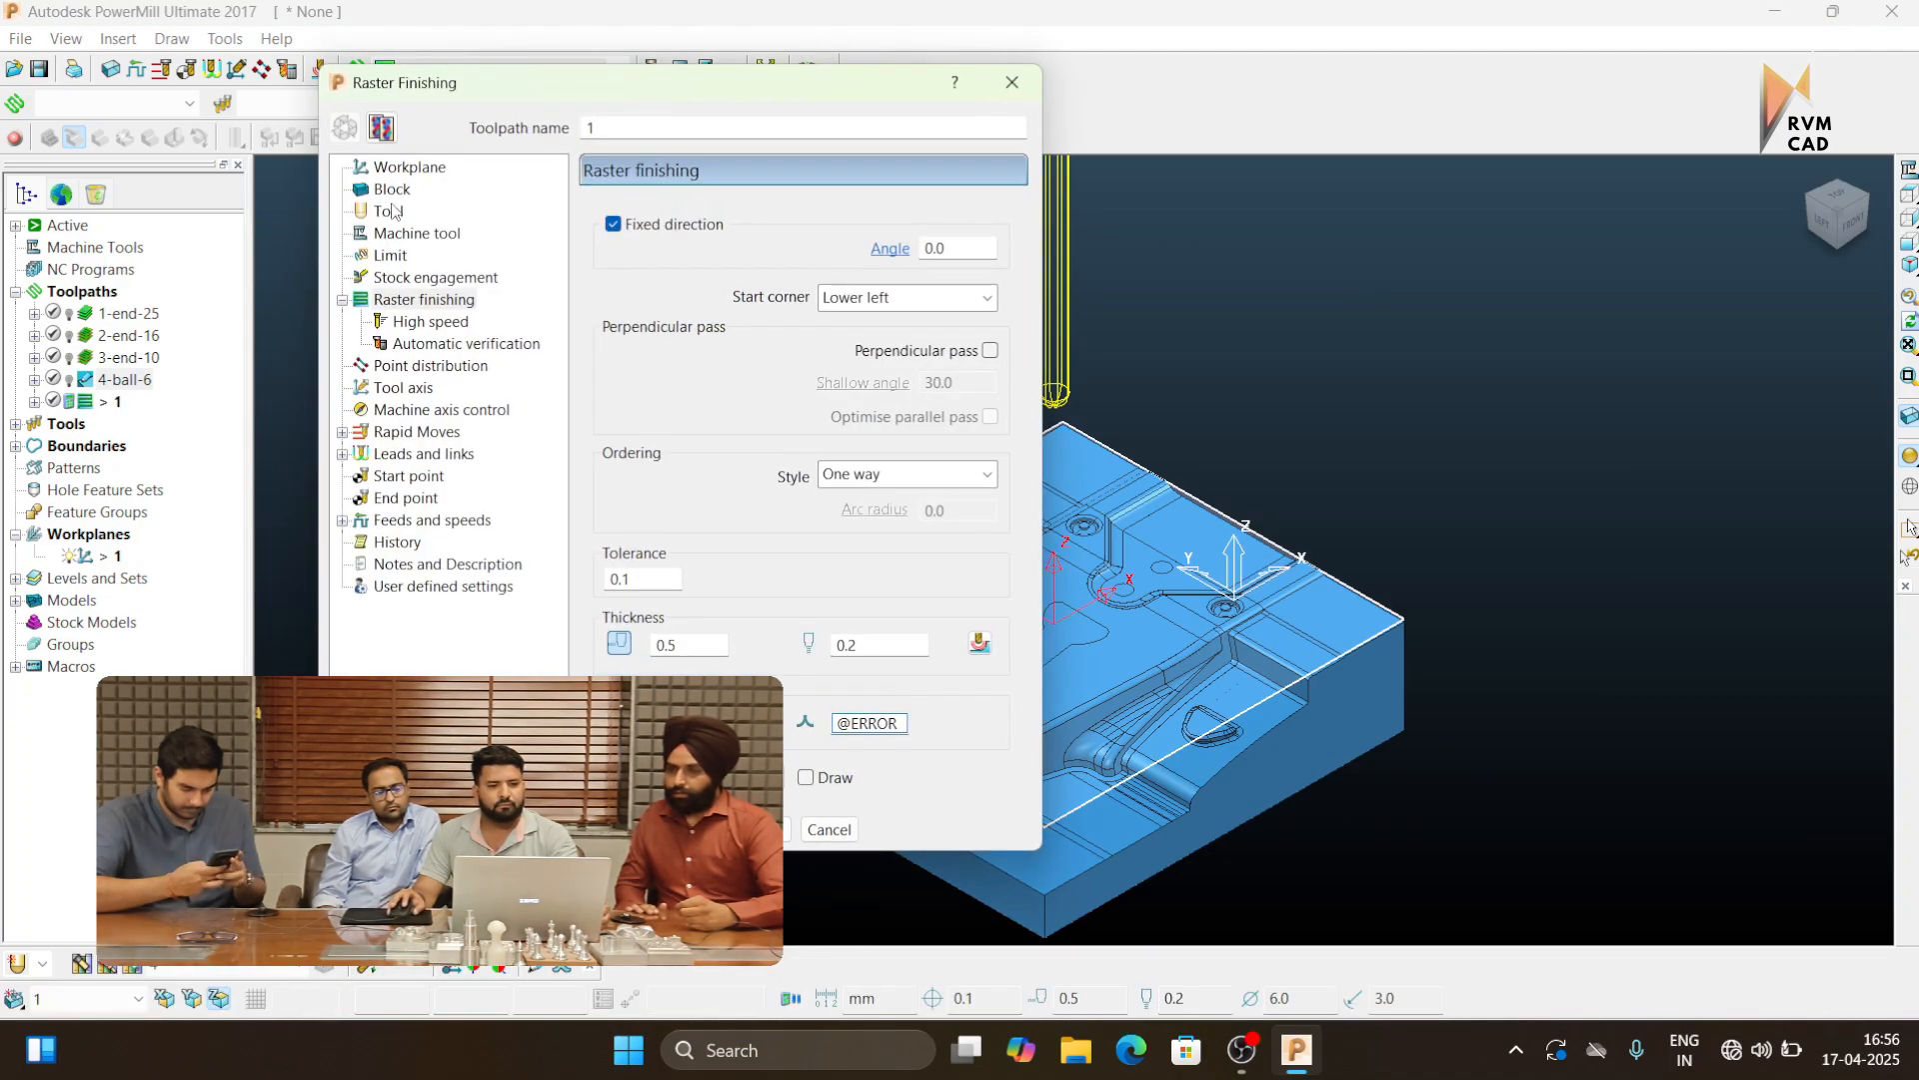
pyautogui.click(389, 211)
pyautogui.click(689, 131)
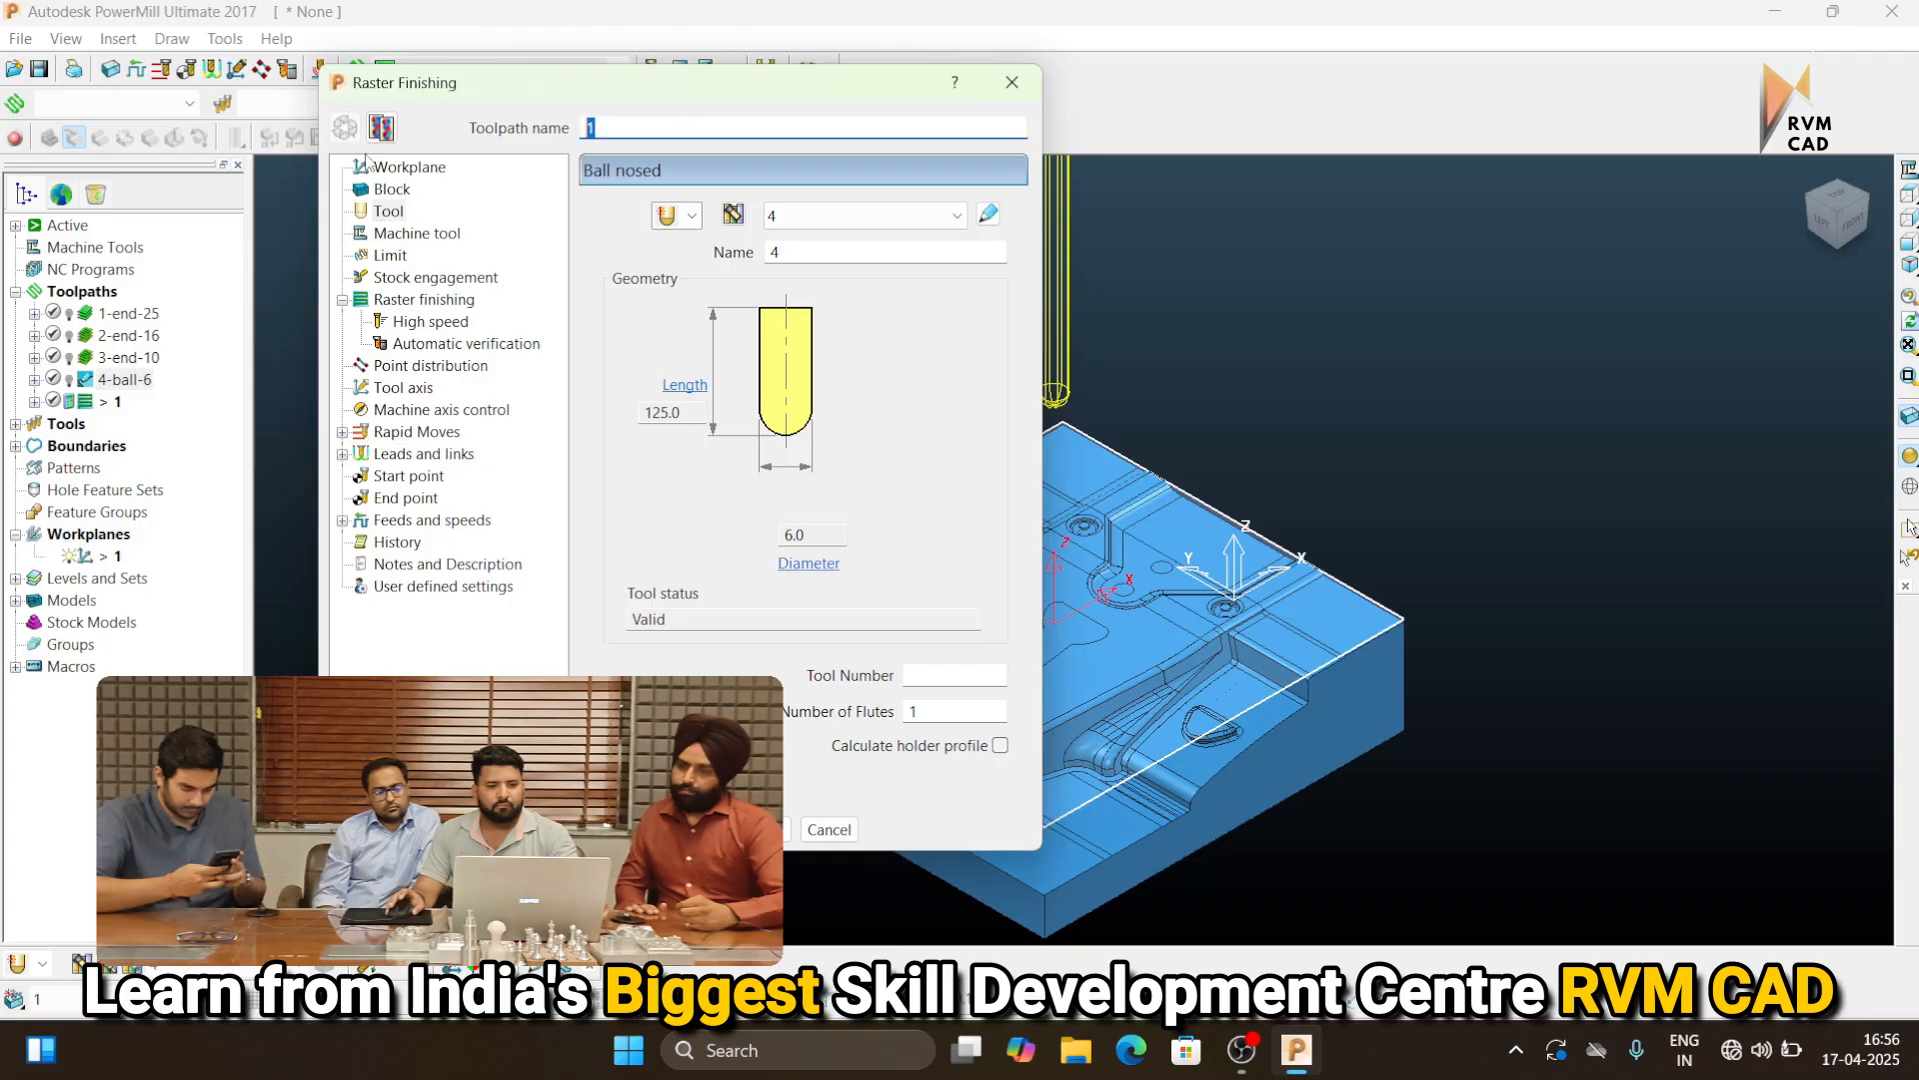
pyautogui.write('5-')
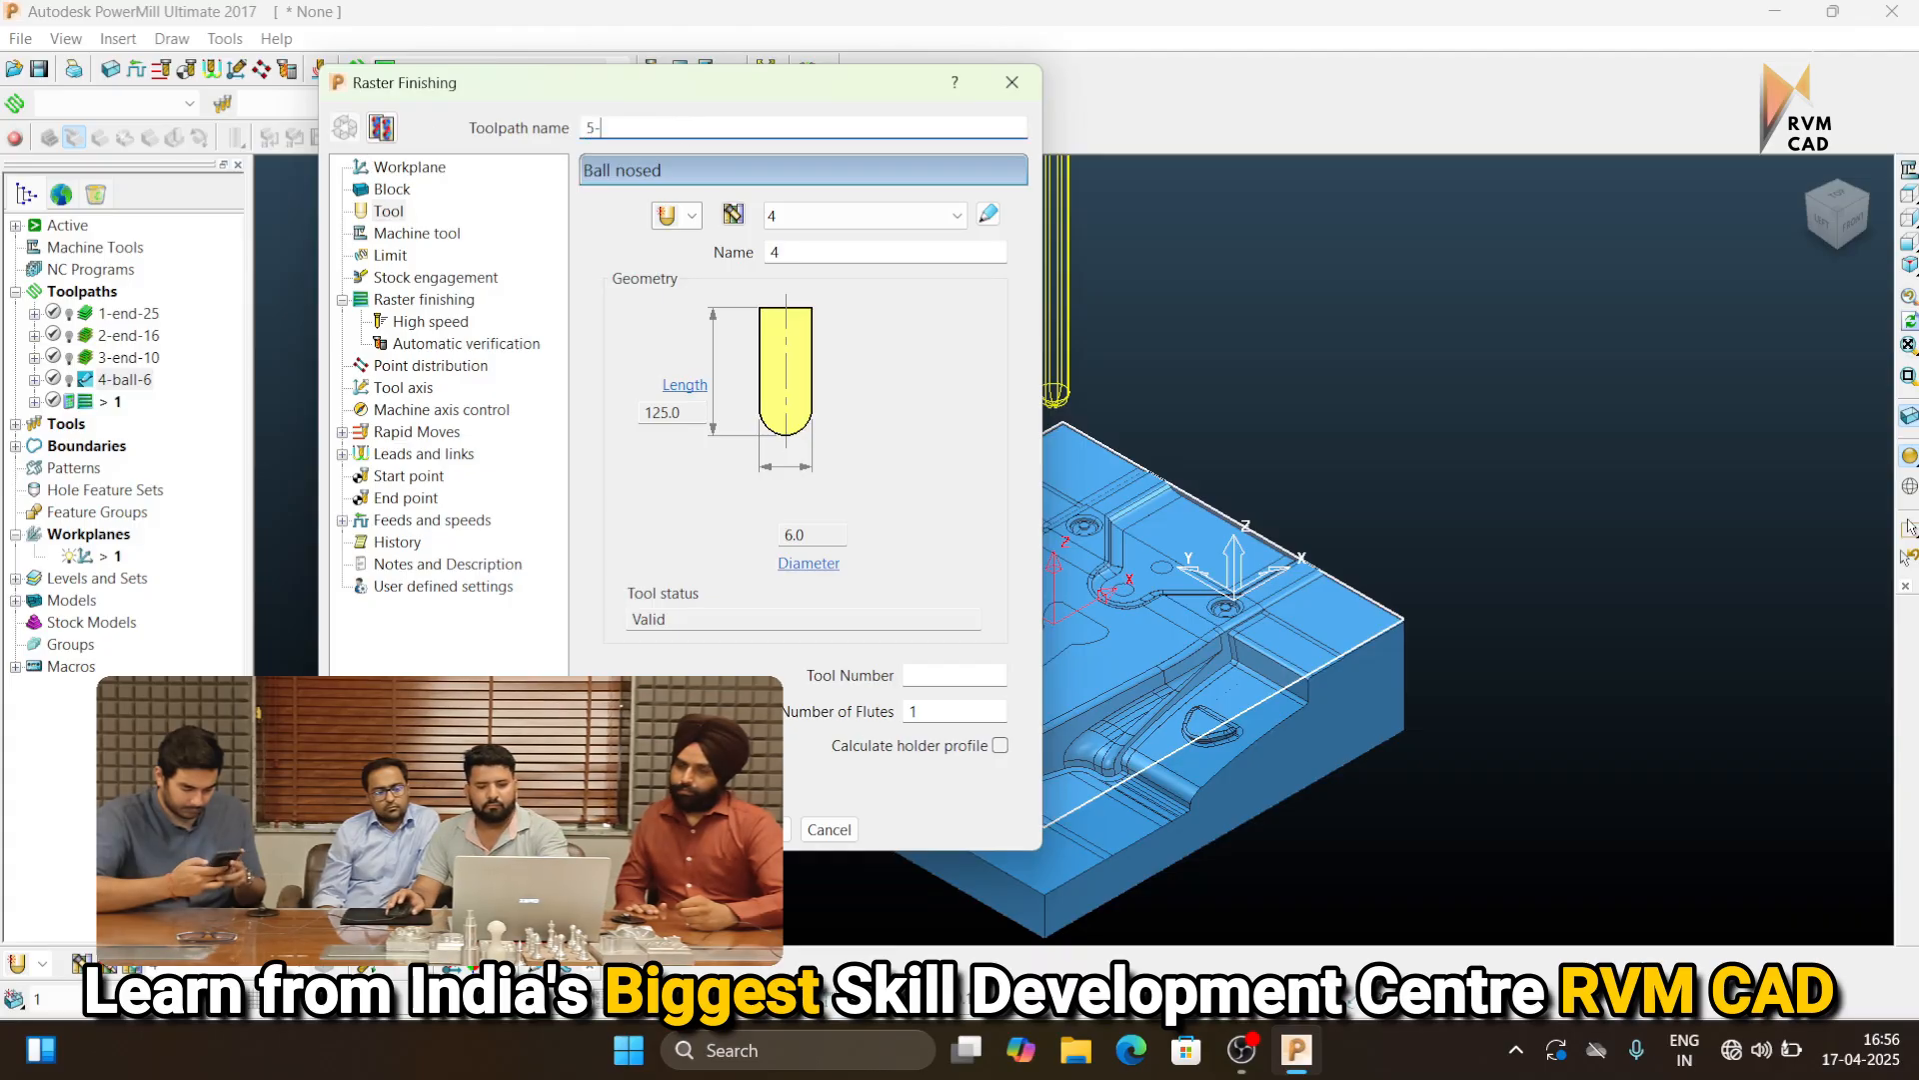
pyautogui.write('ball-')
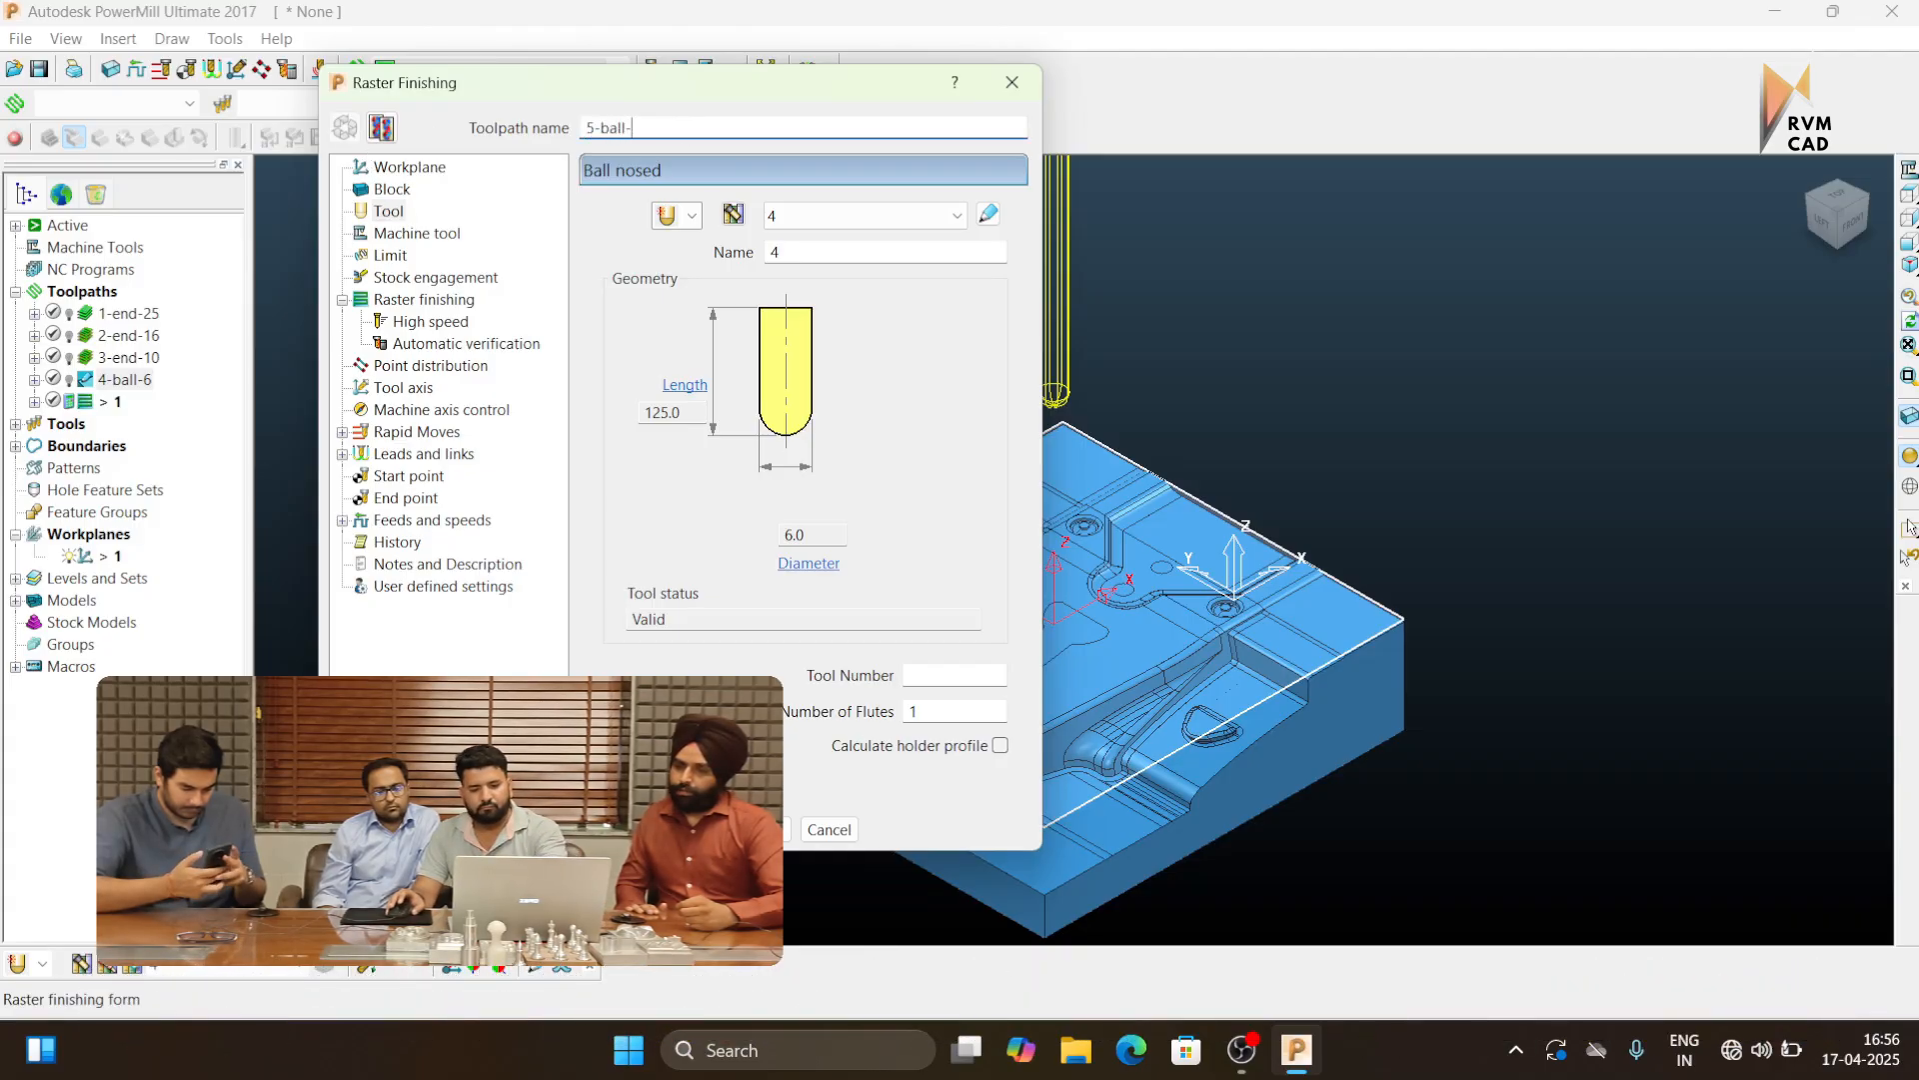
pyautogui.write('6')
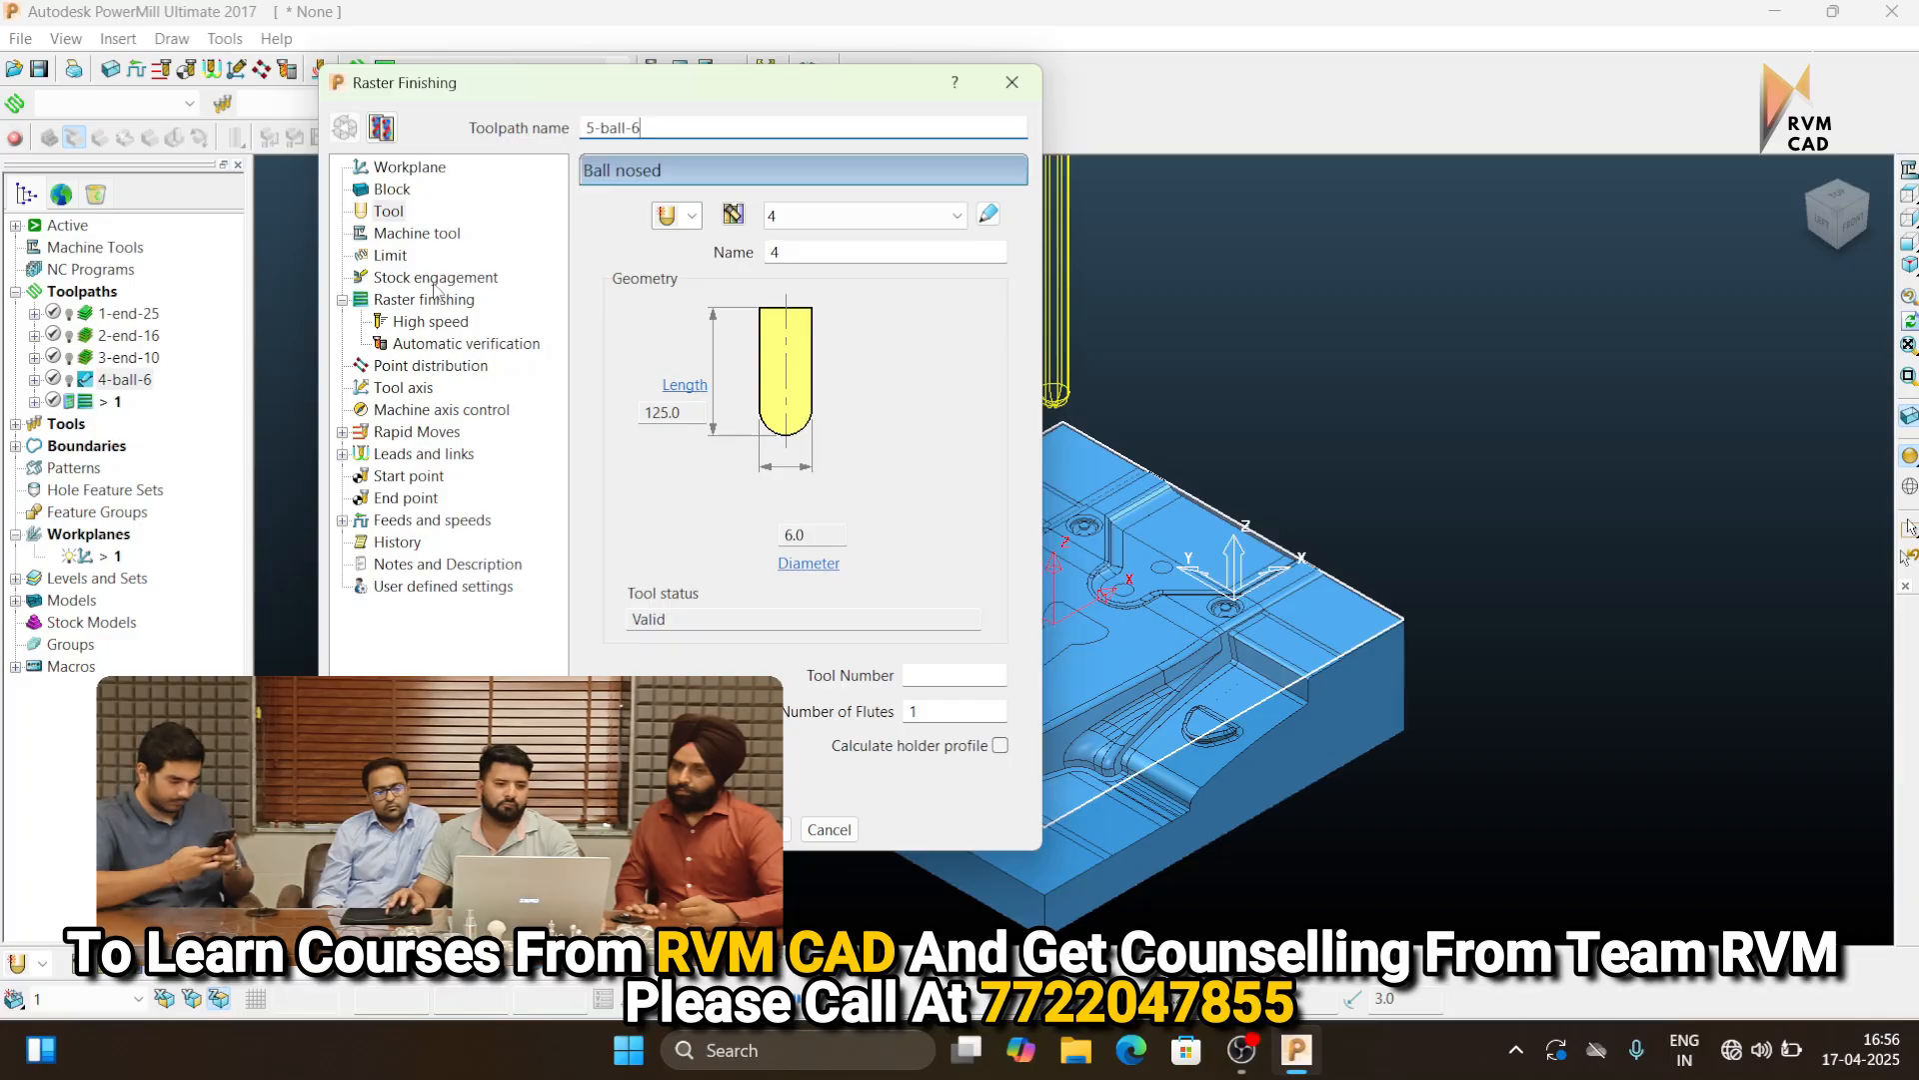
# Set the raster angle of 5-ball-6 to 90 degrees and its ordering style to Two way
pyautogui.click(424, 300)
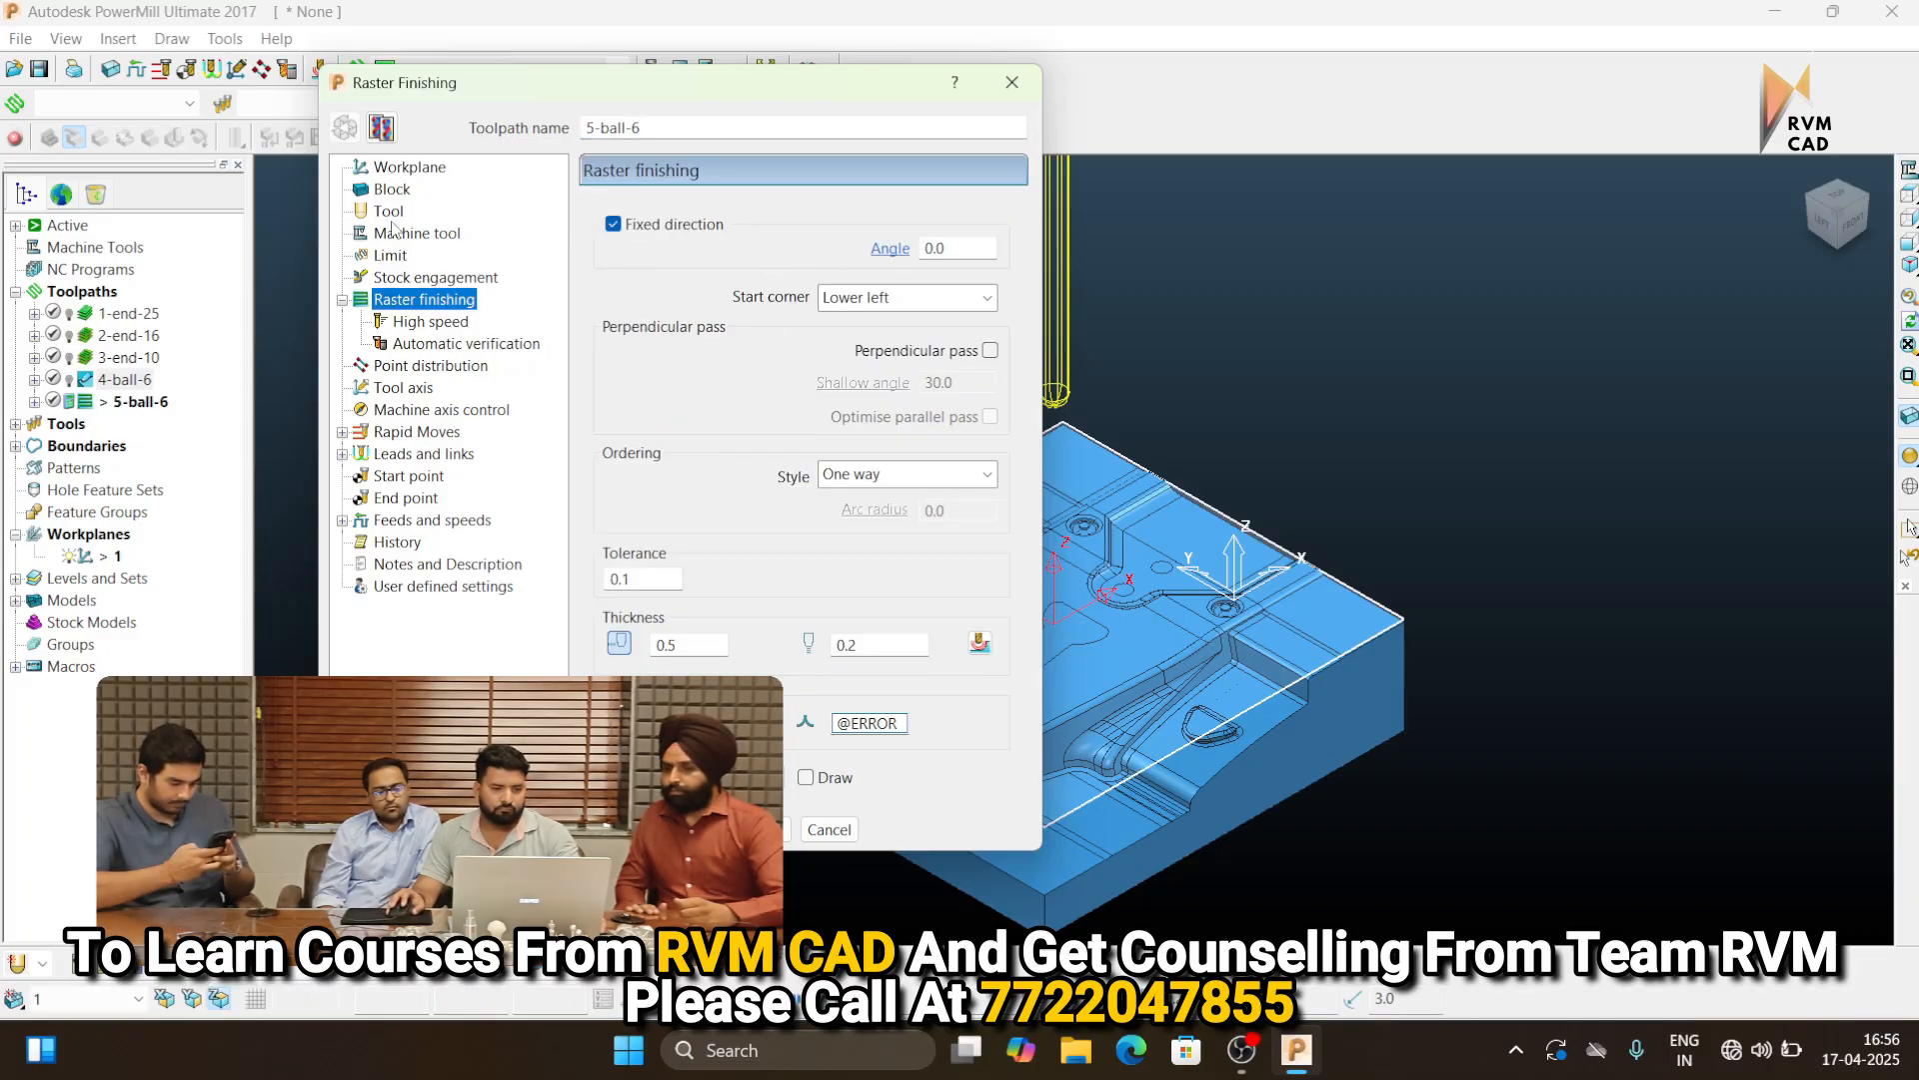
pyautogui.click(389, 211)
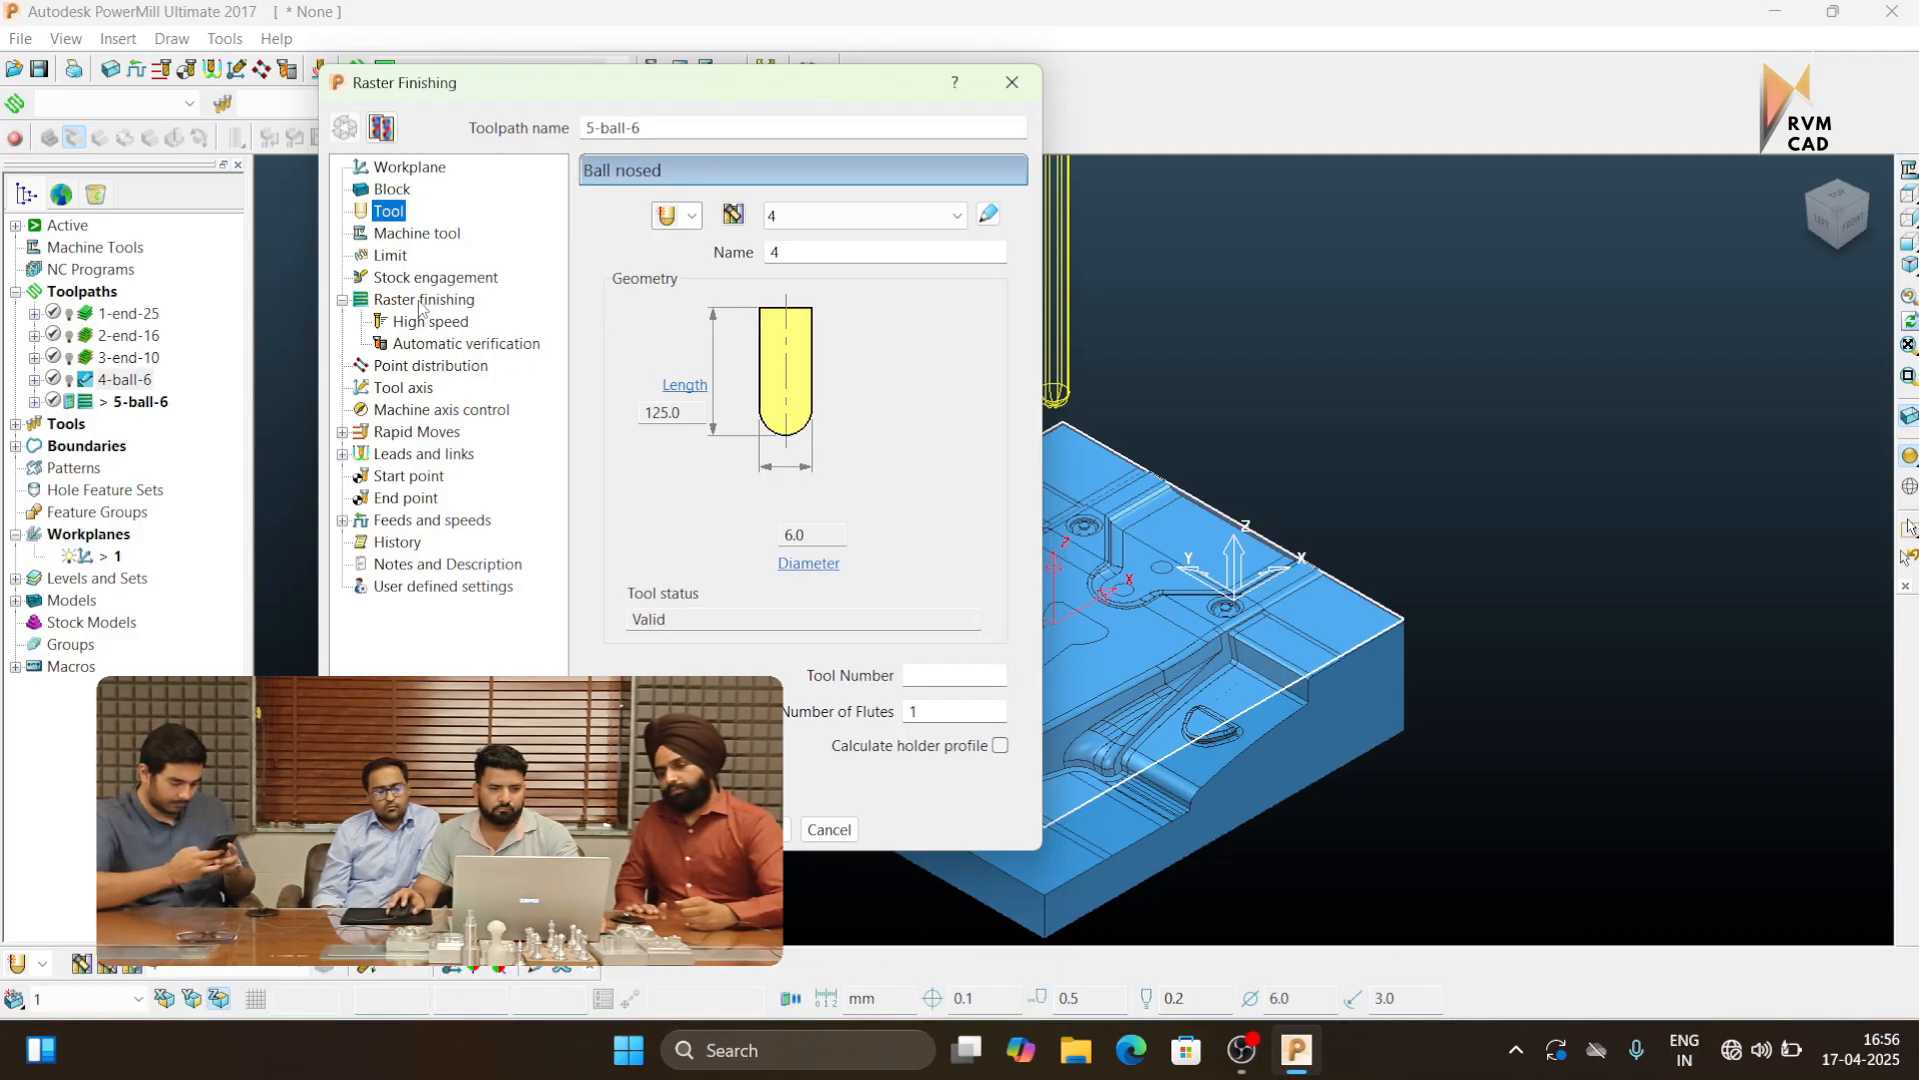
pyautogui.click(422, 301)
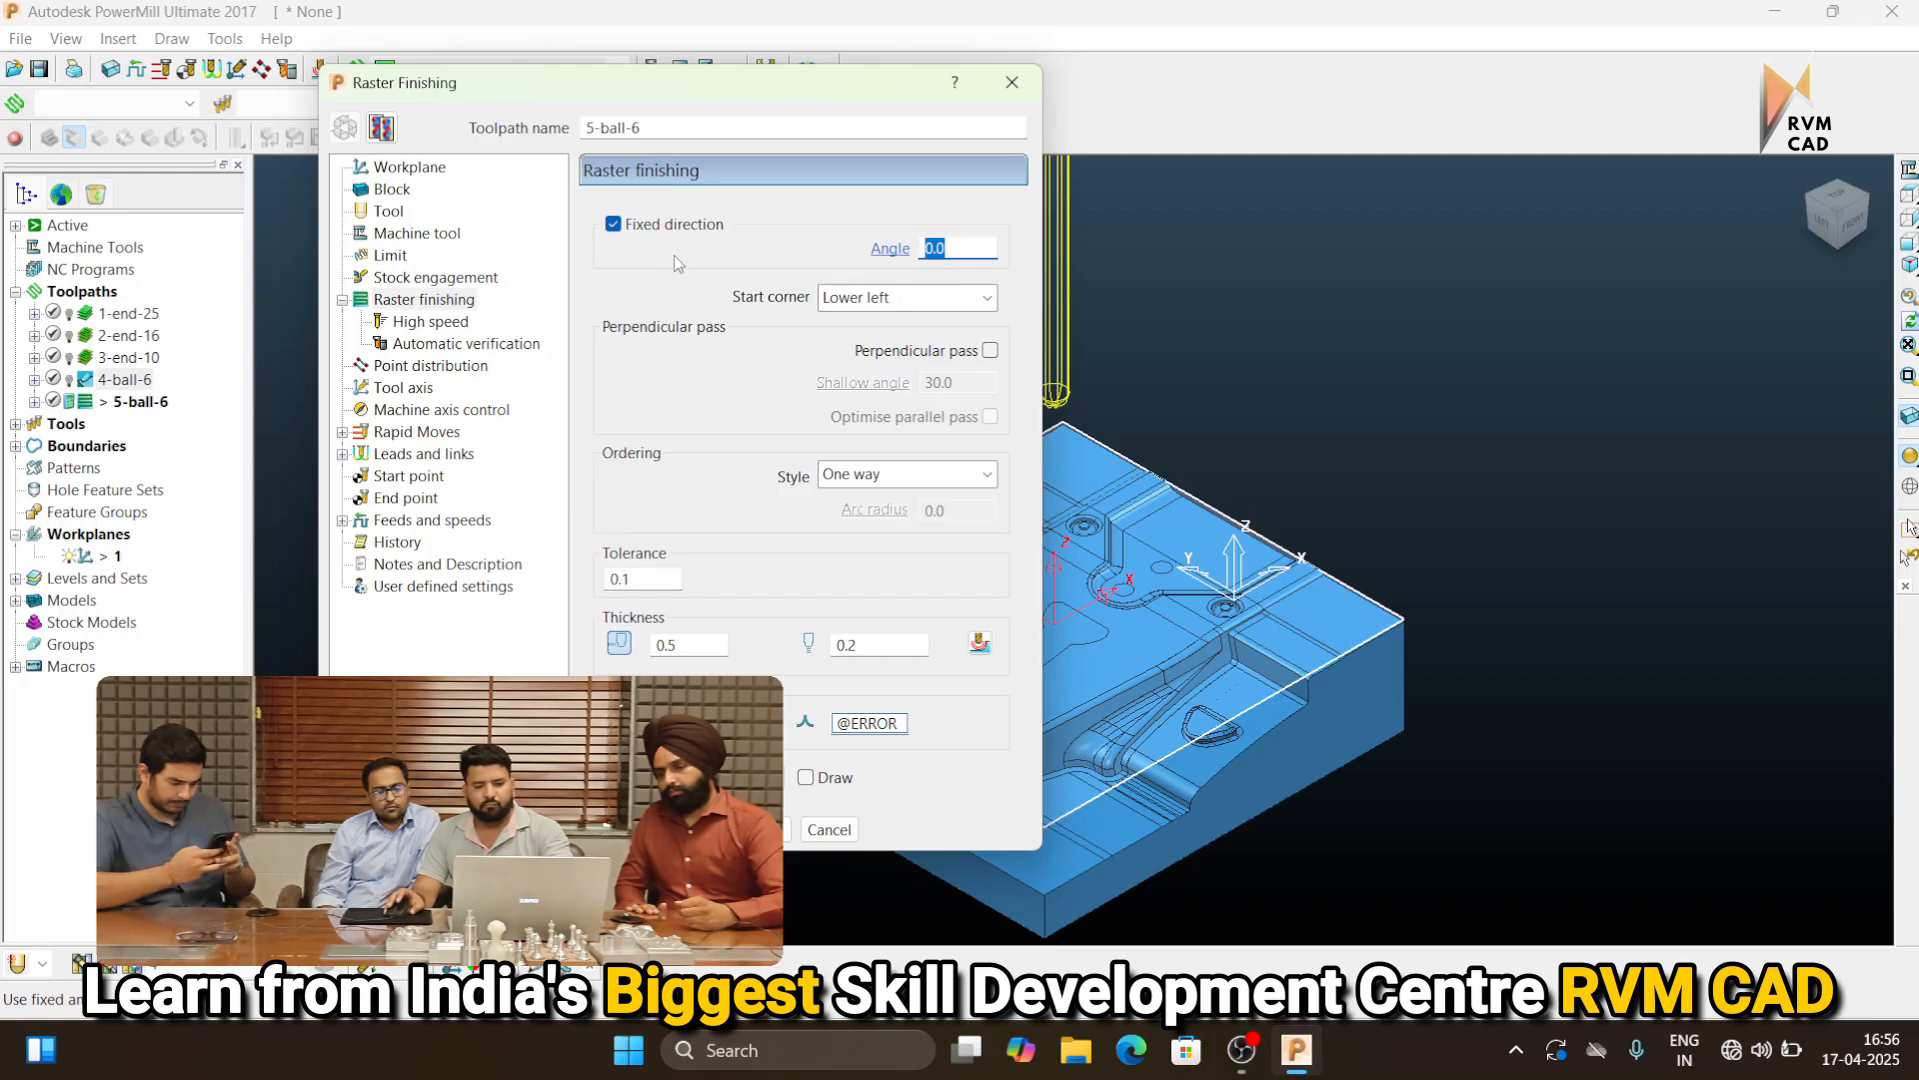
pyautogui.write('90')
pyautogui.click(987, 476)
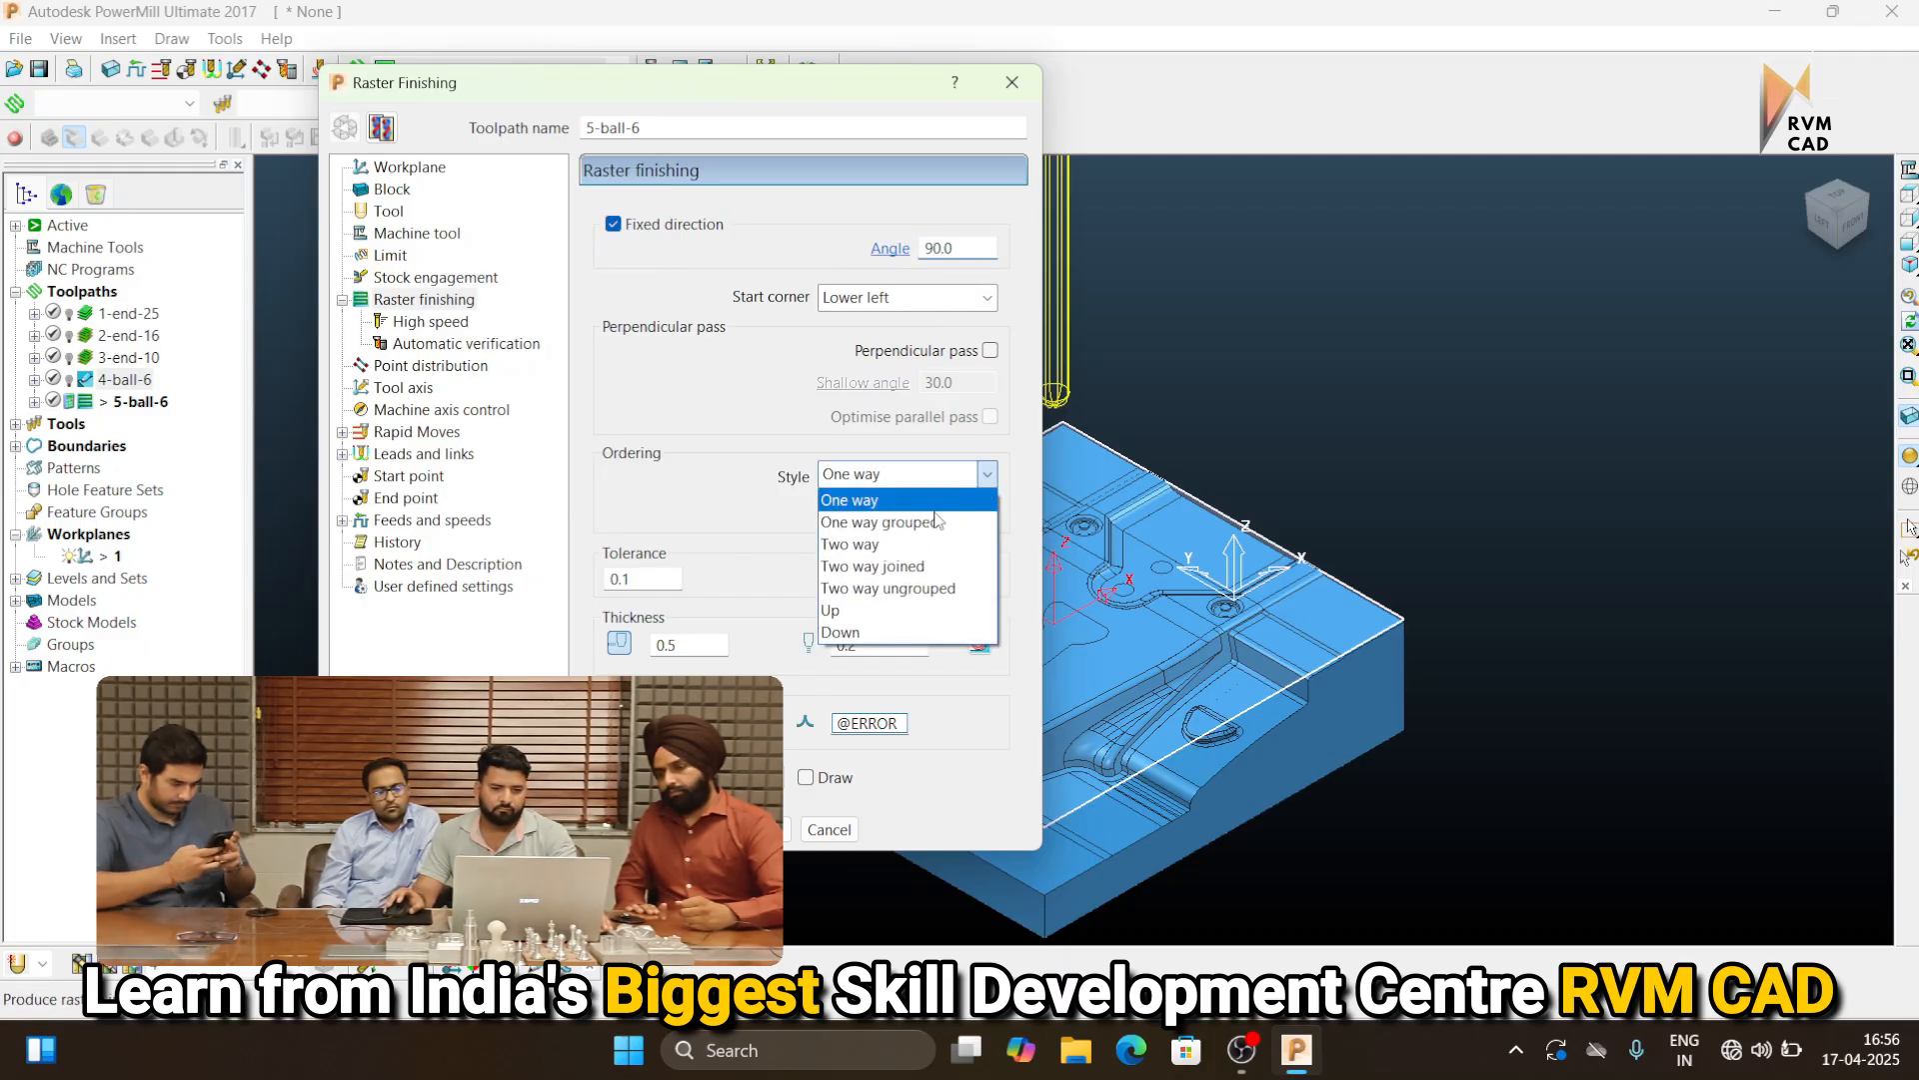
pyautogui.click(870, 545)
pyautogui.press('Tab')
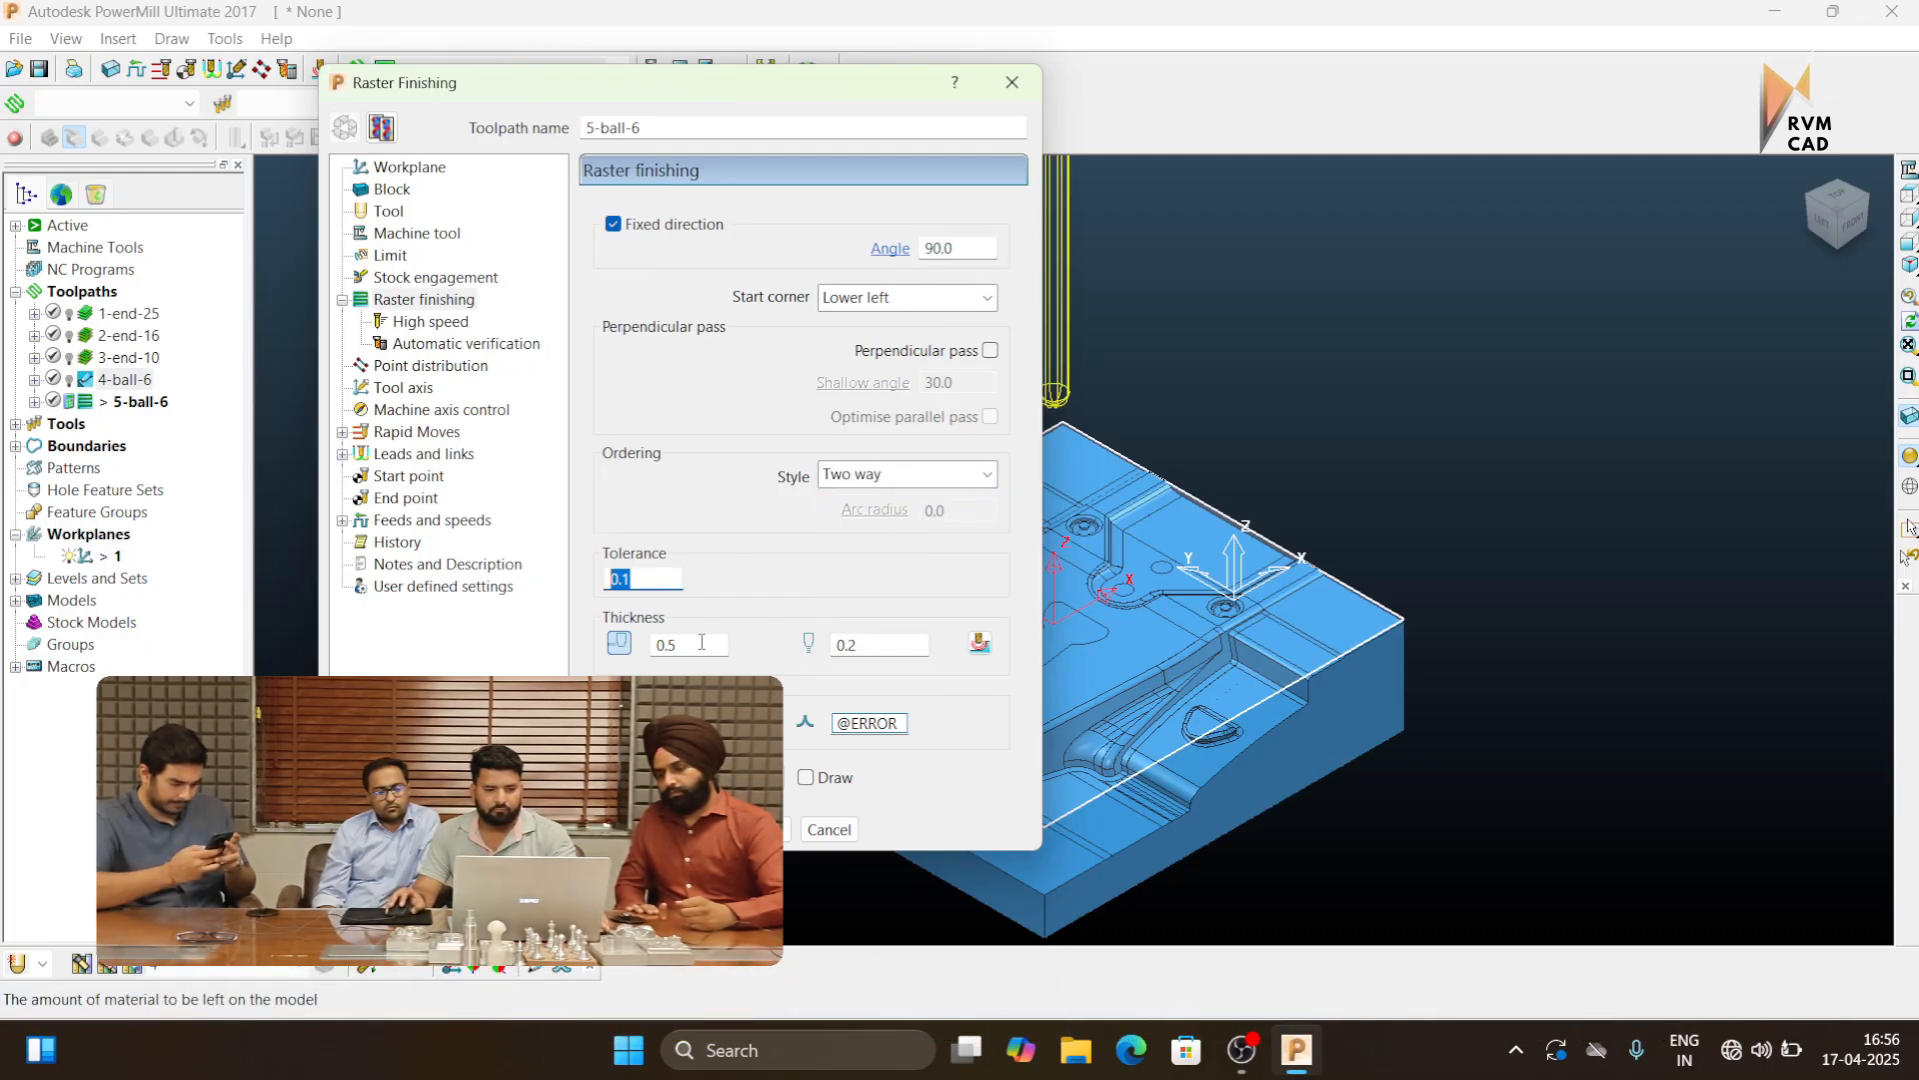
# Give 5-ball-6 a single thickness of 0.15 mm, adjust its stepover and calculate the toolpath
pyautogui.click(619, 644)
pyautogui.moveTo(700, 646); pyautogui.dragTo(485, 667)
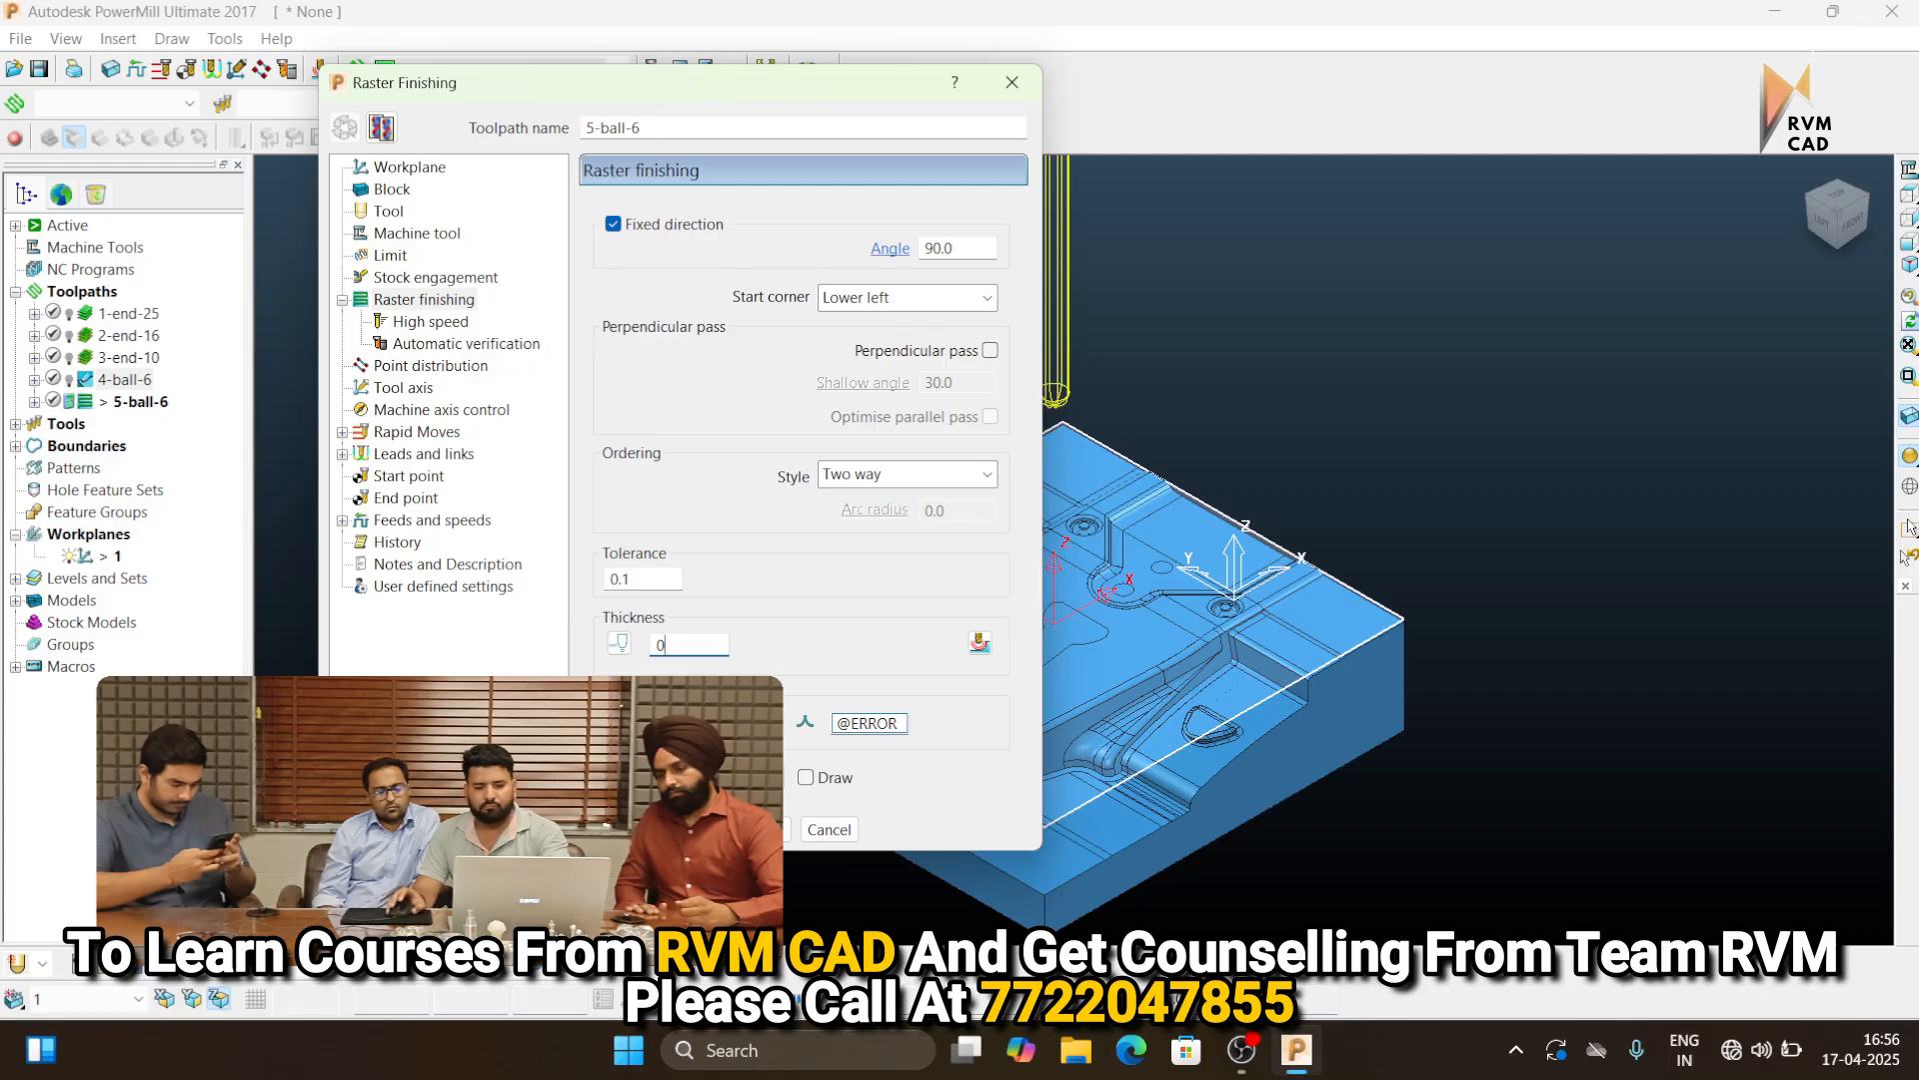
pyautogui.write('0.15')
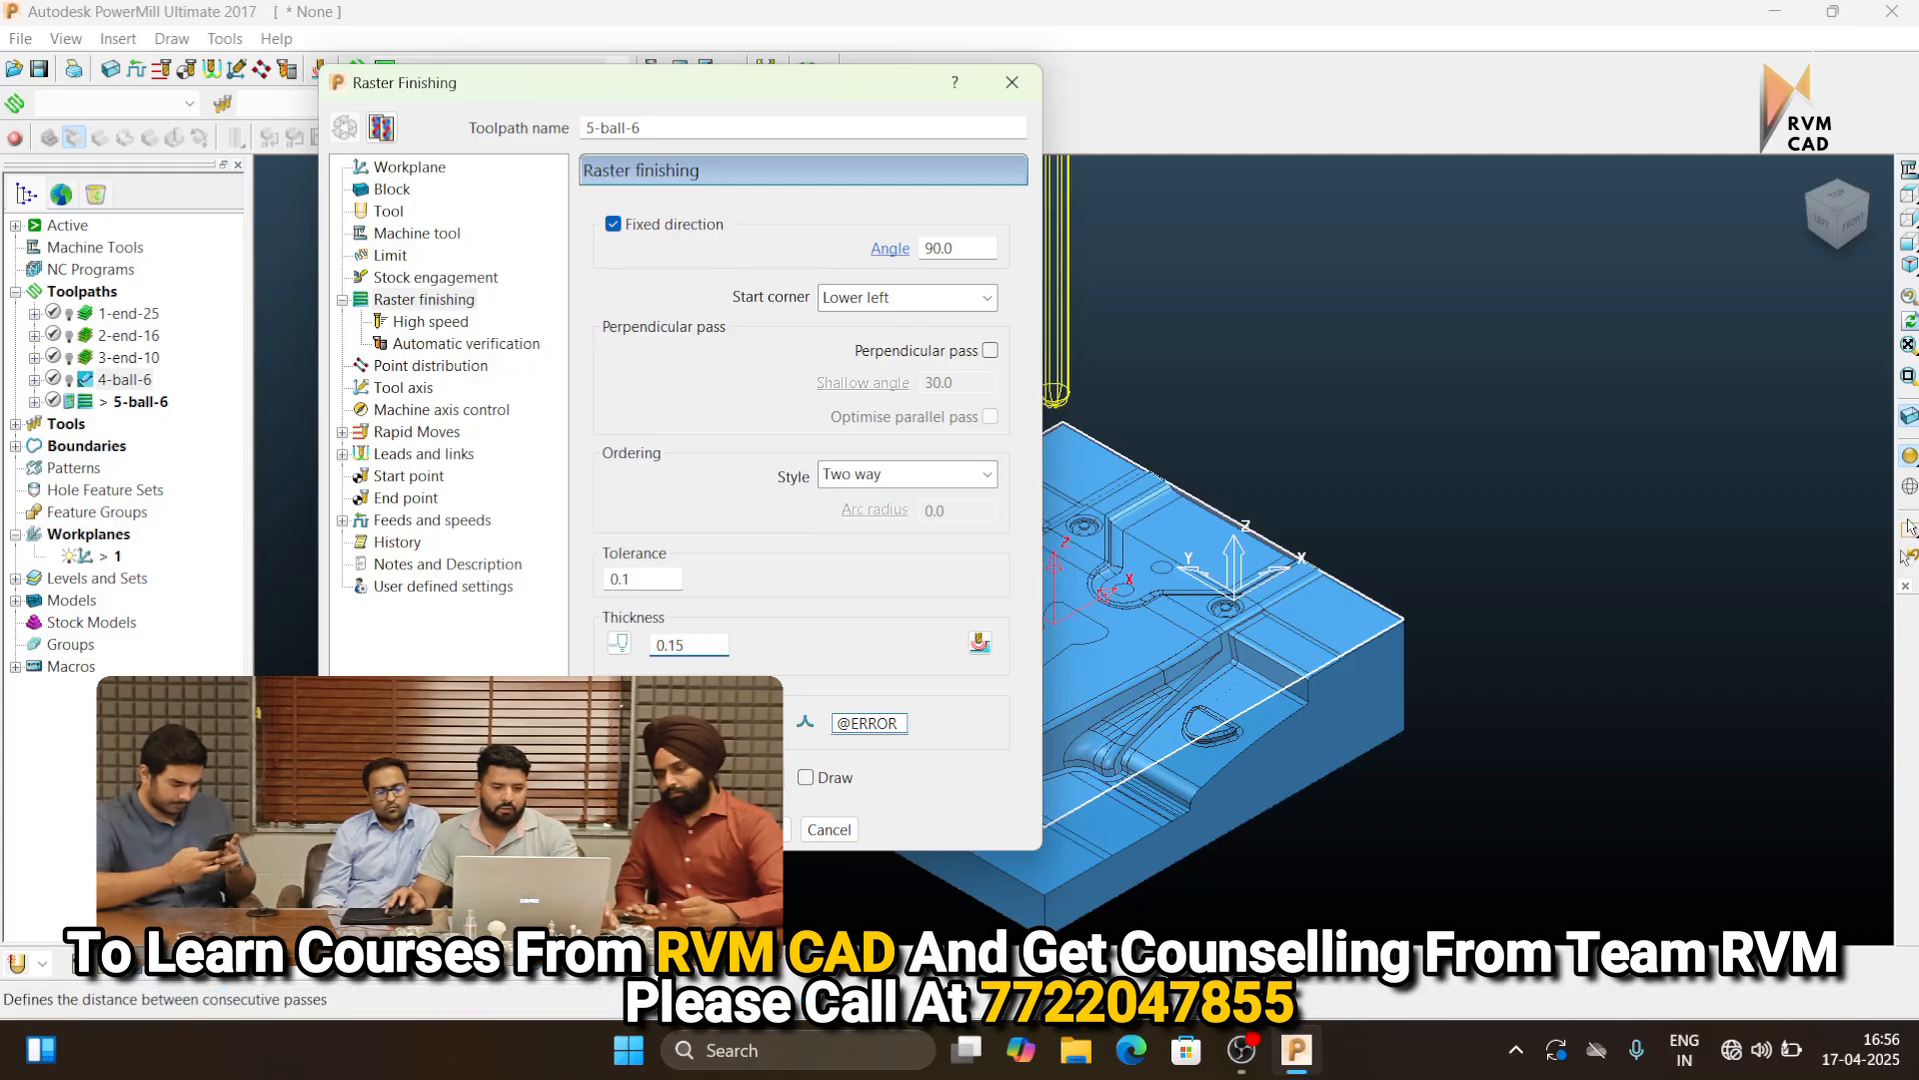
pyautogui.click(692, 723)
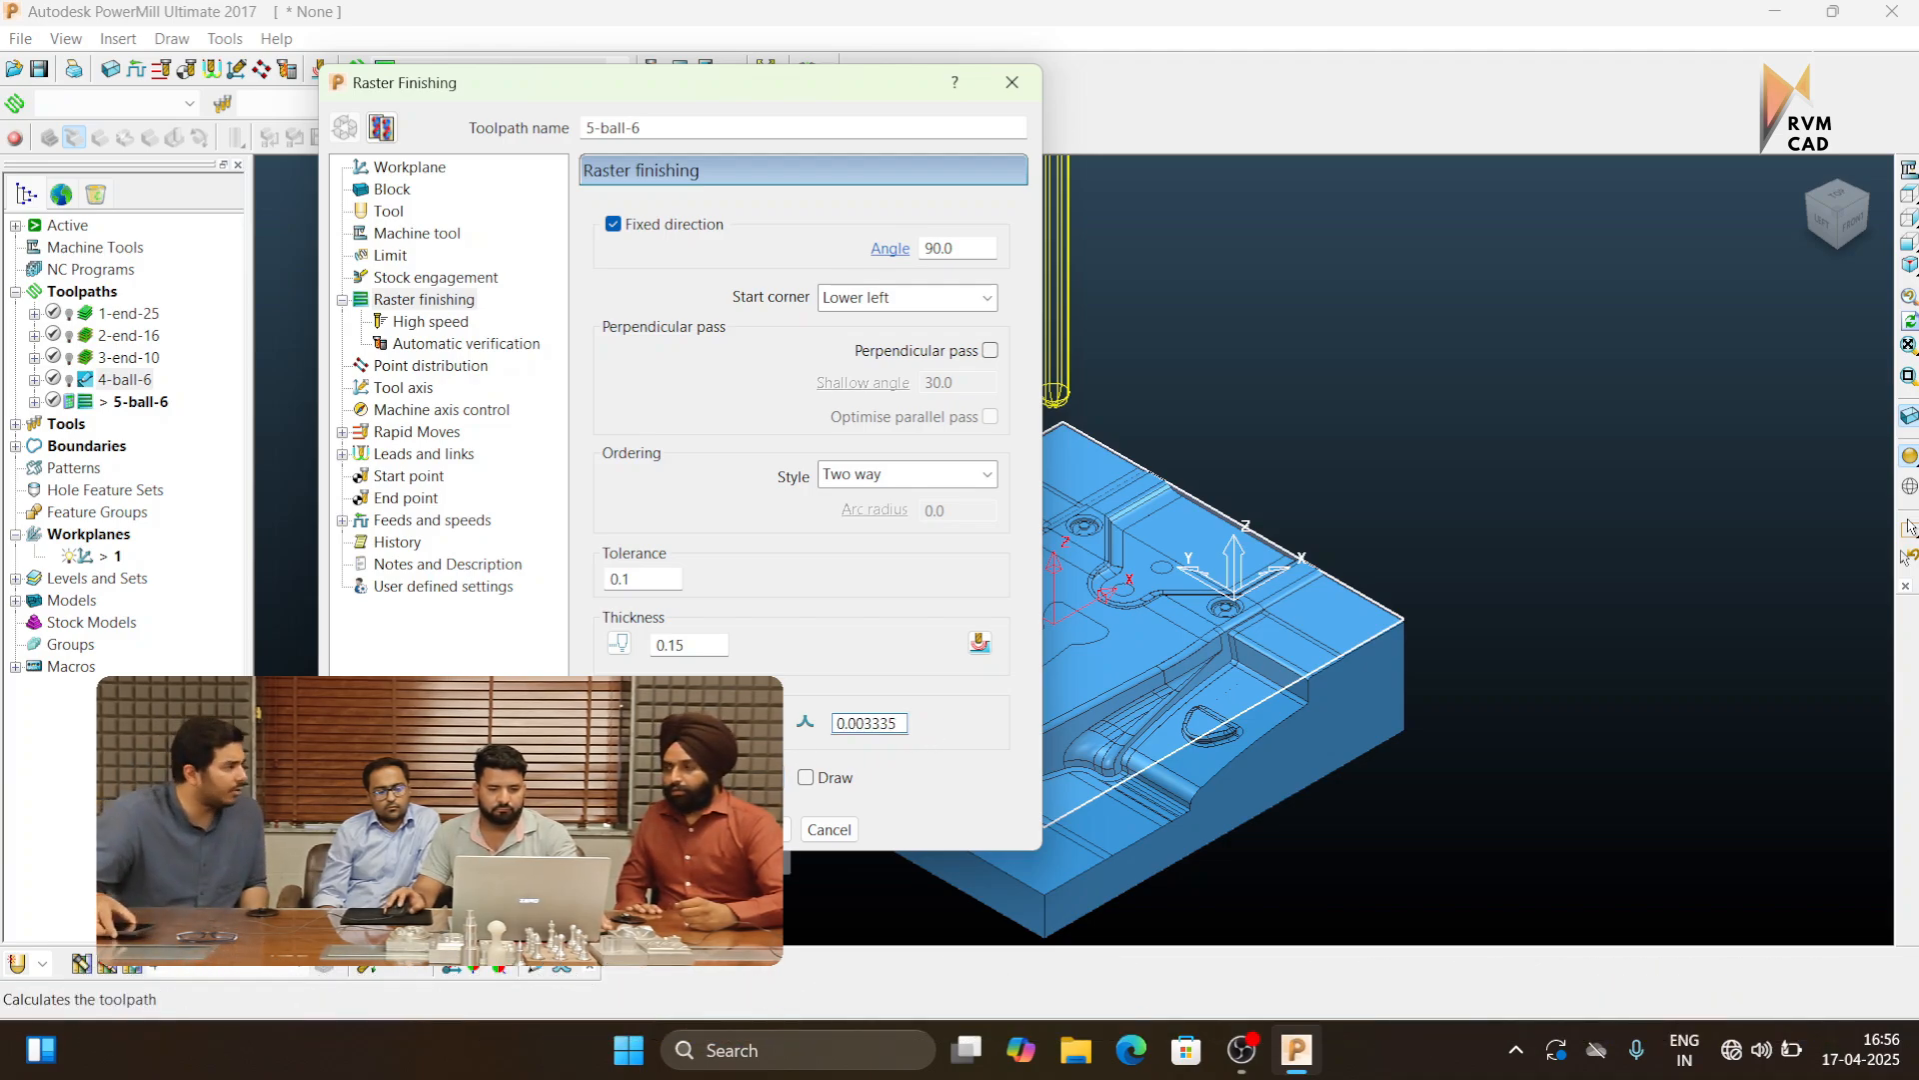
pyautogui.click(760, 829)
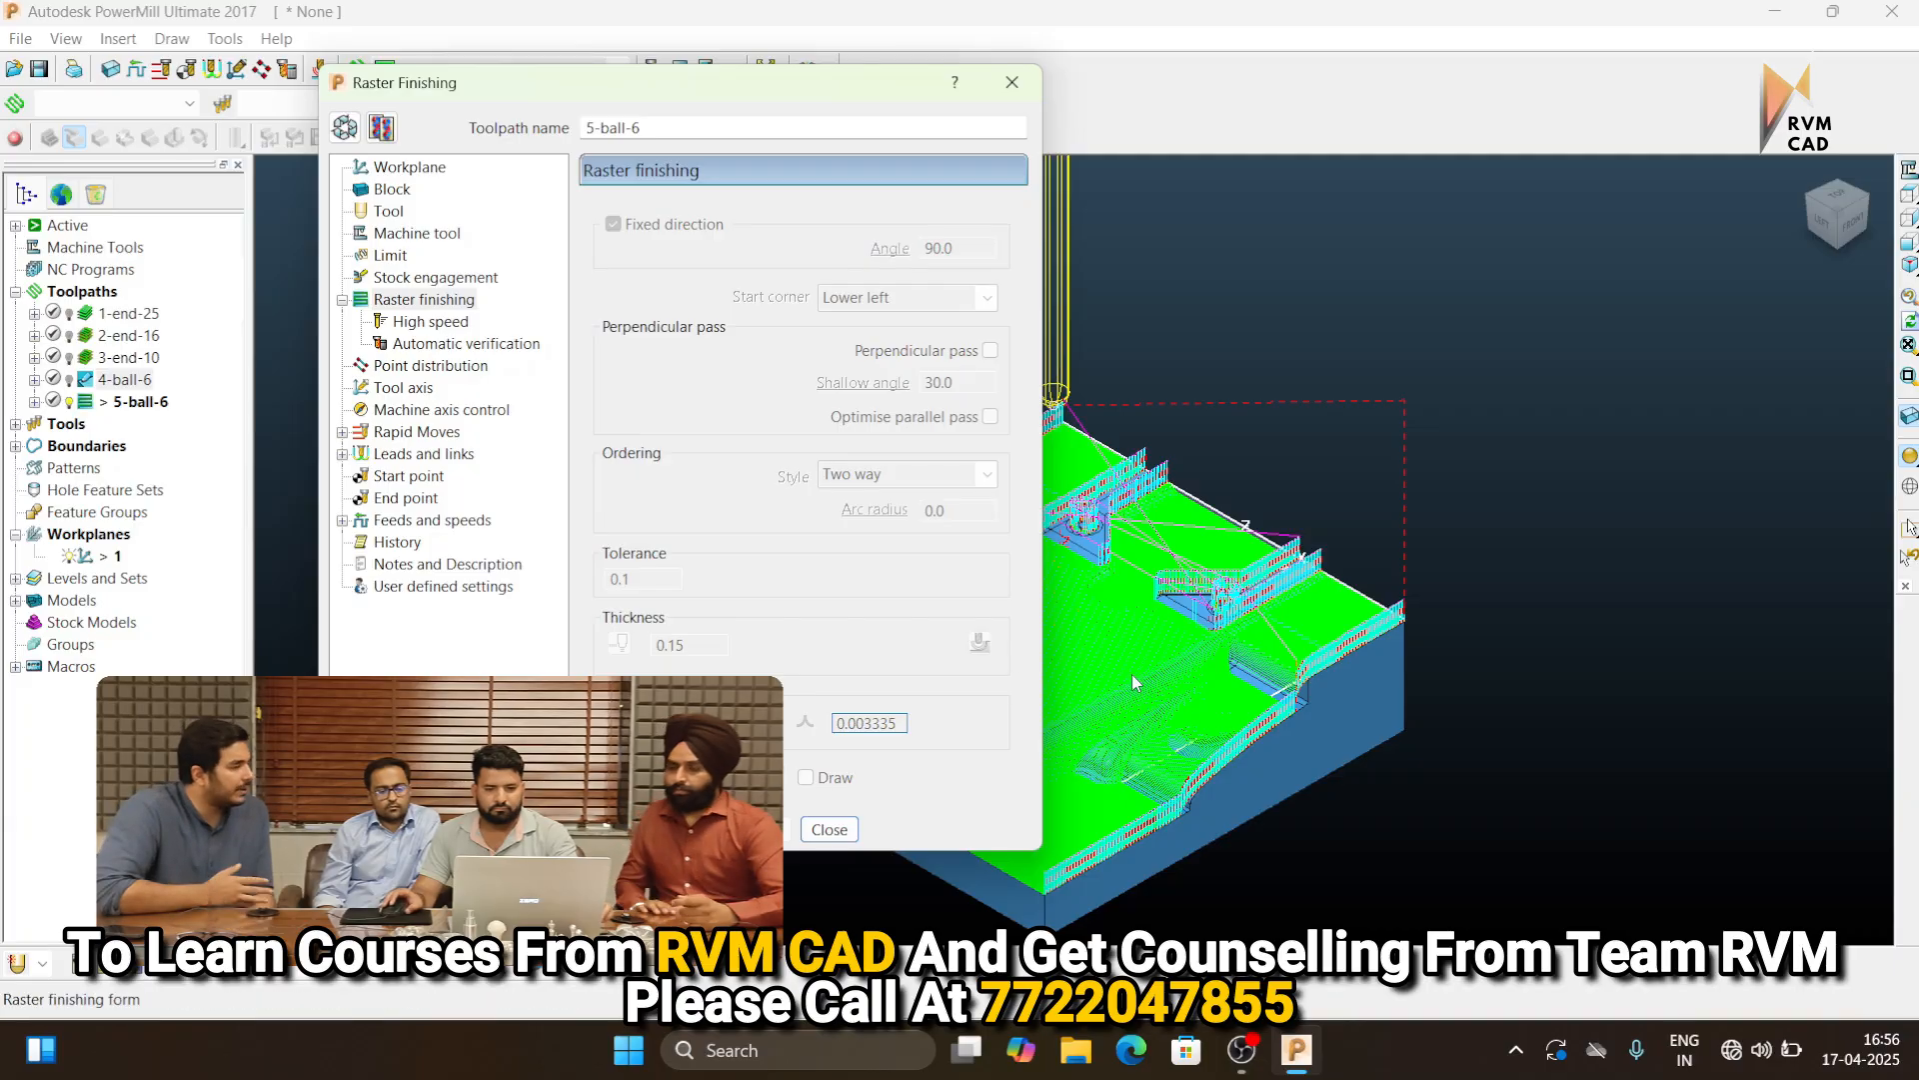
# Inspect the 5-ball-6 raster passes over the core in isometric view and close the toolpath's settings
pyautogui.scroll(4, 1235, 662)
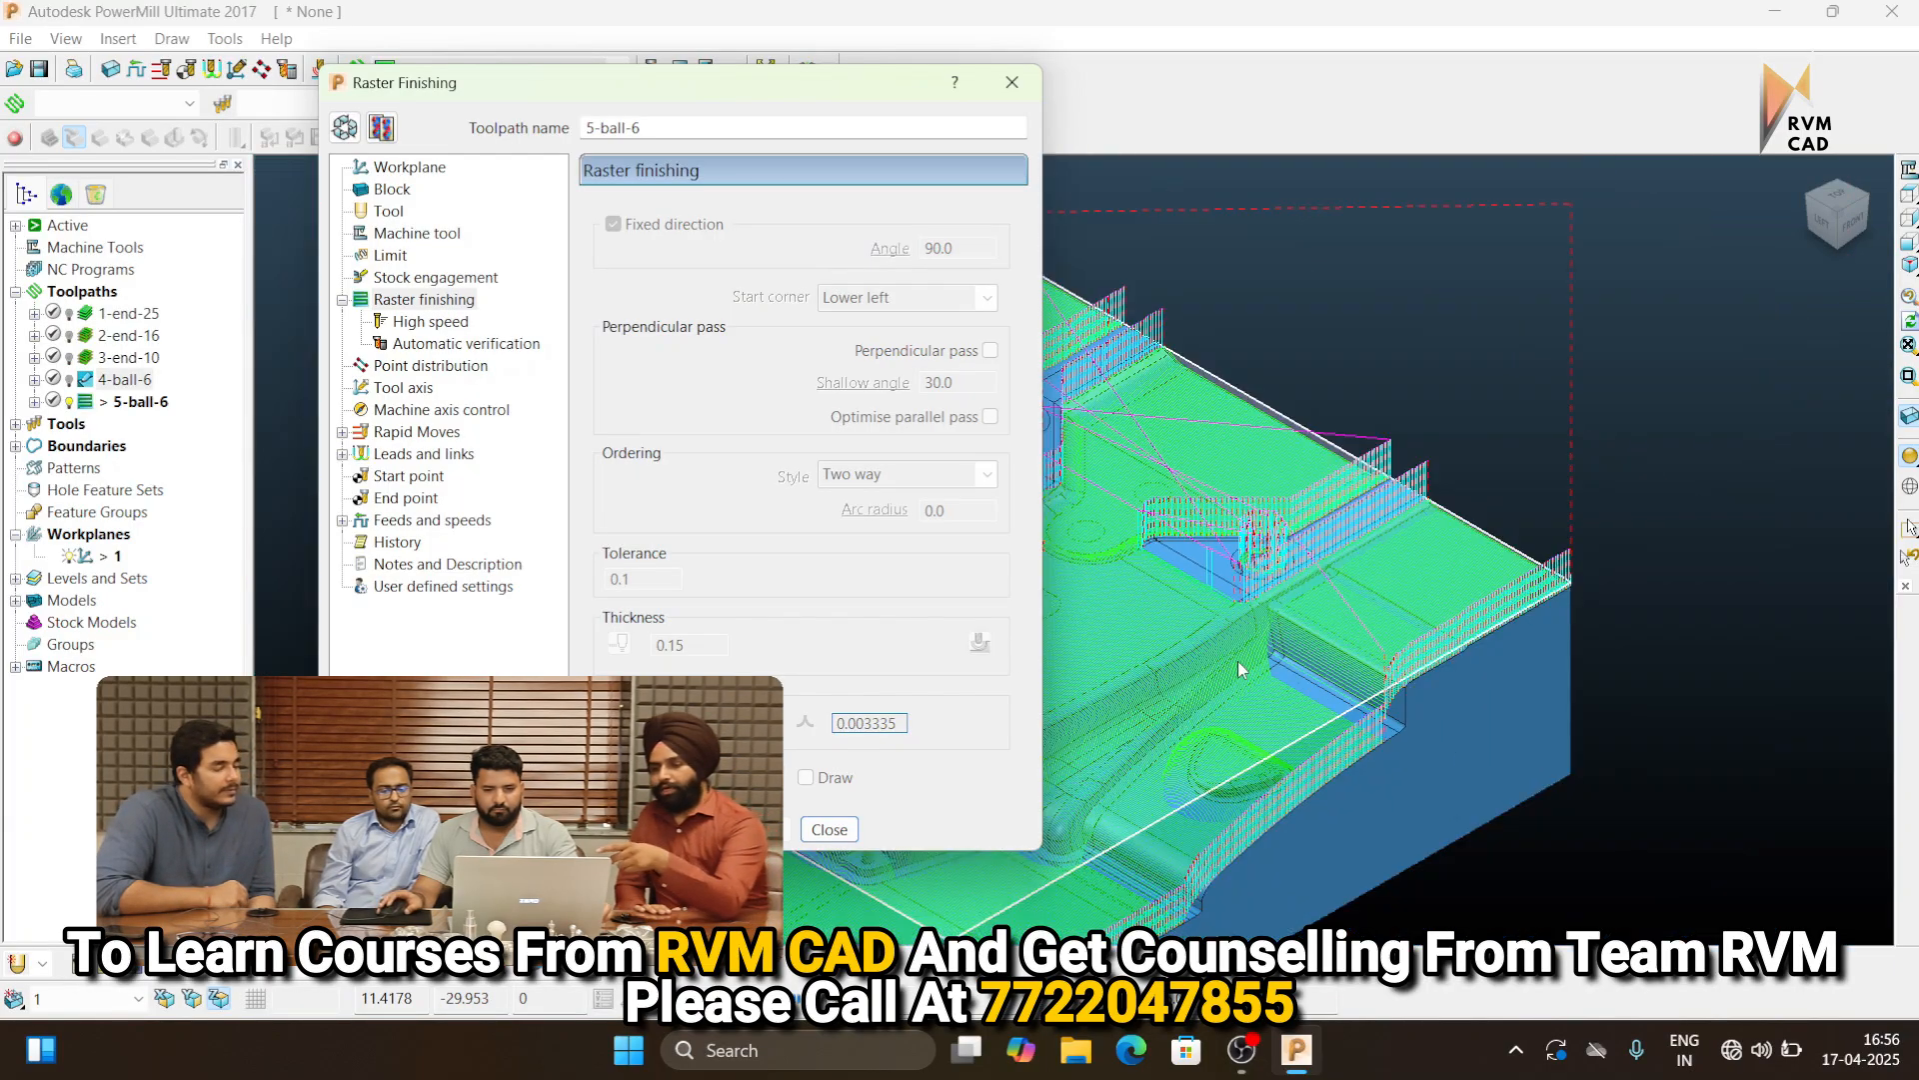
pyautogui.scroll(-2, 1237, 668)
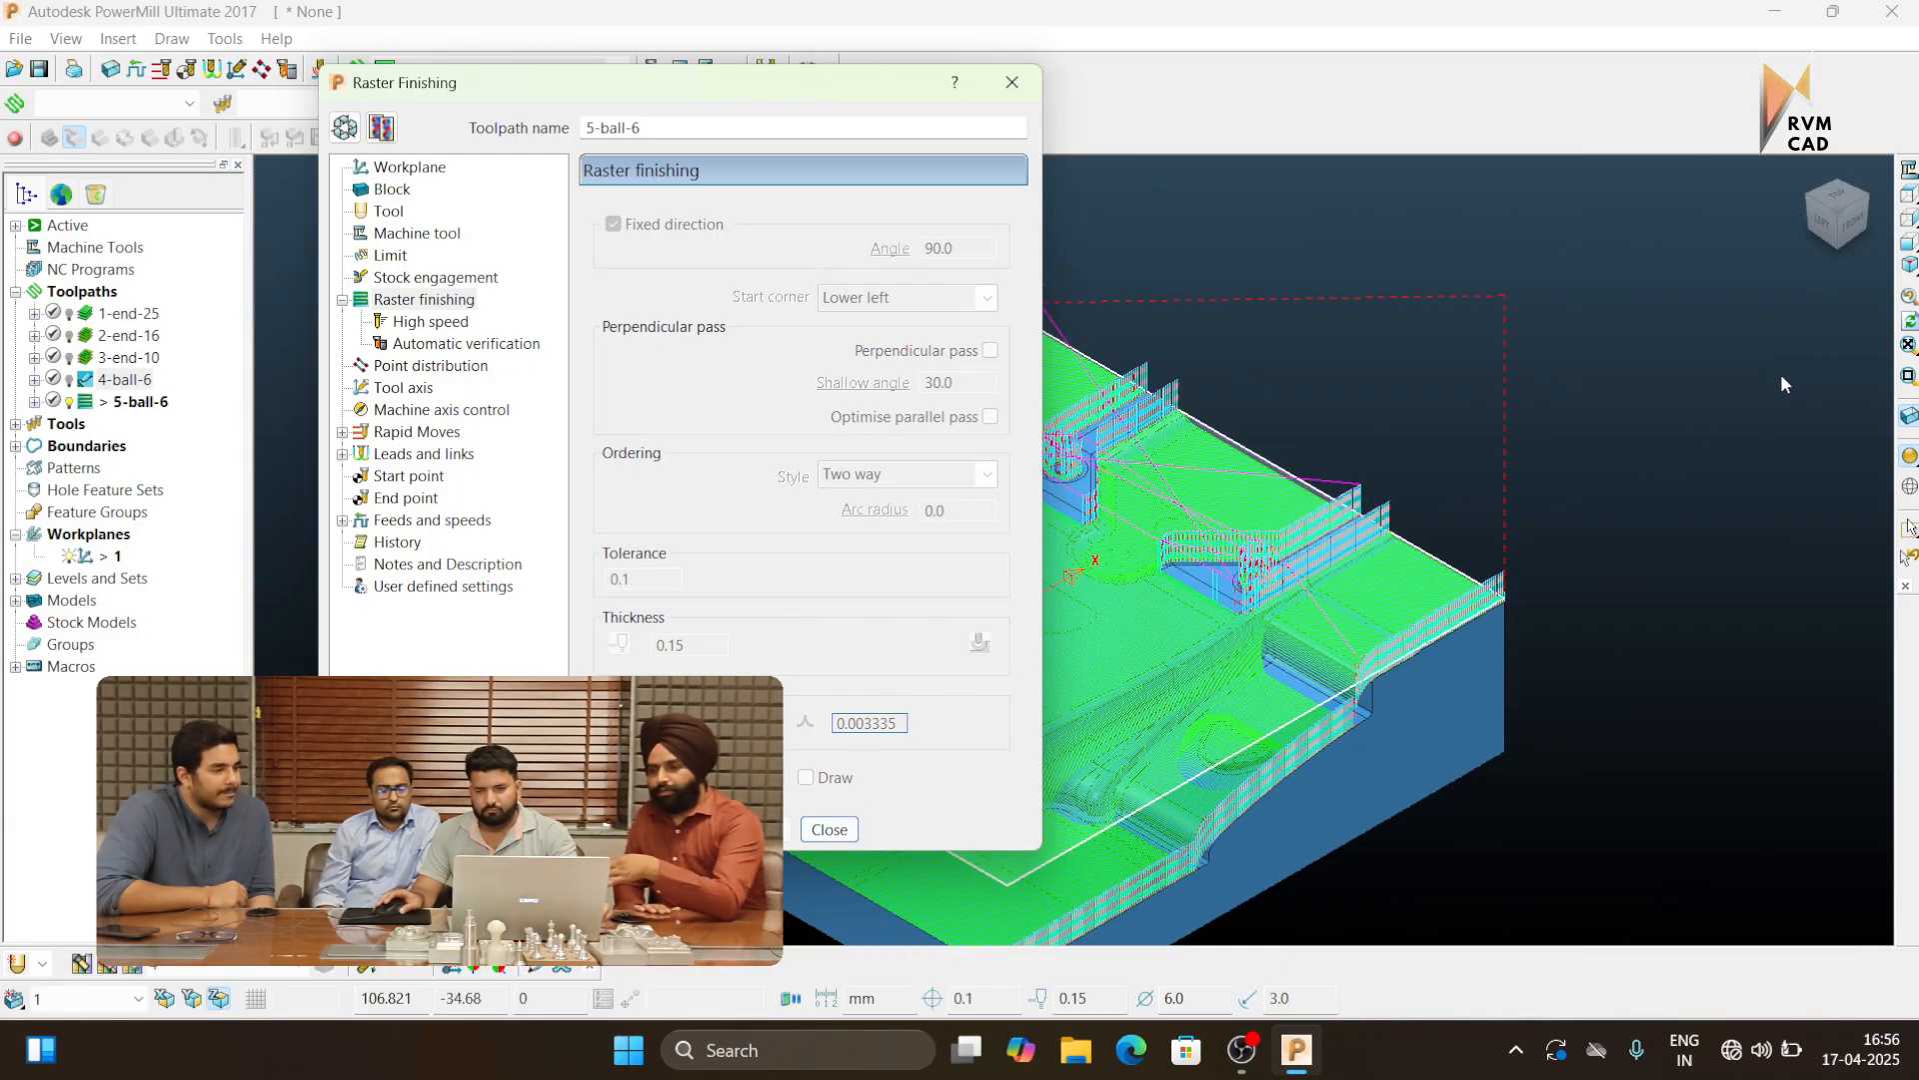
pyautogui.click(1905, 268)
pyautogui.scroll(1, 1097, 850)
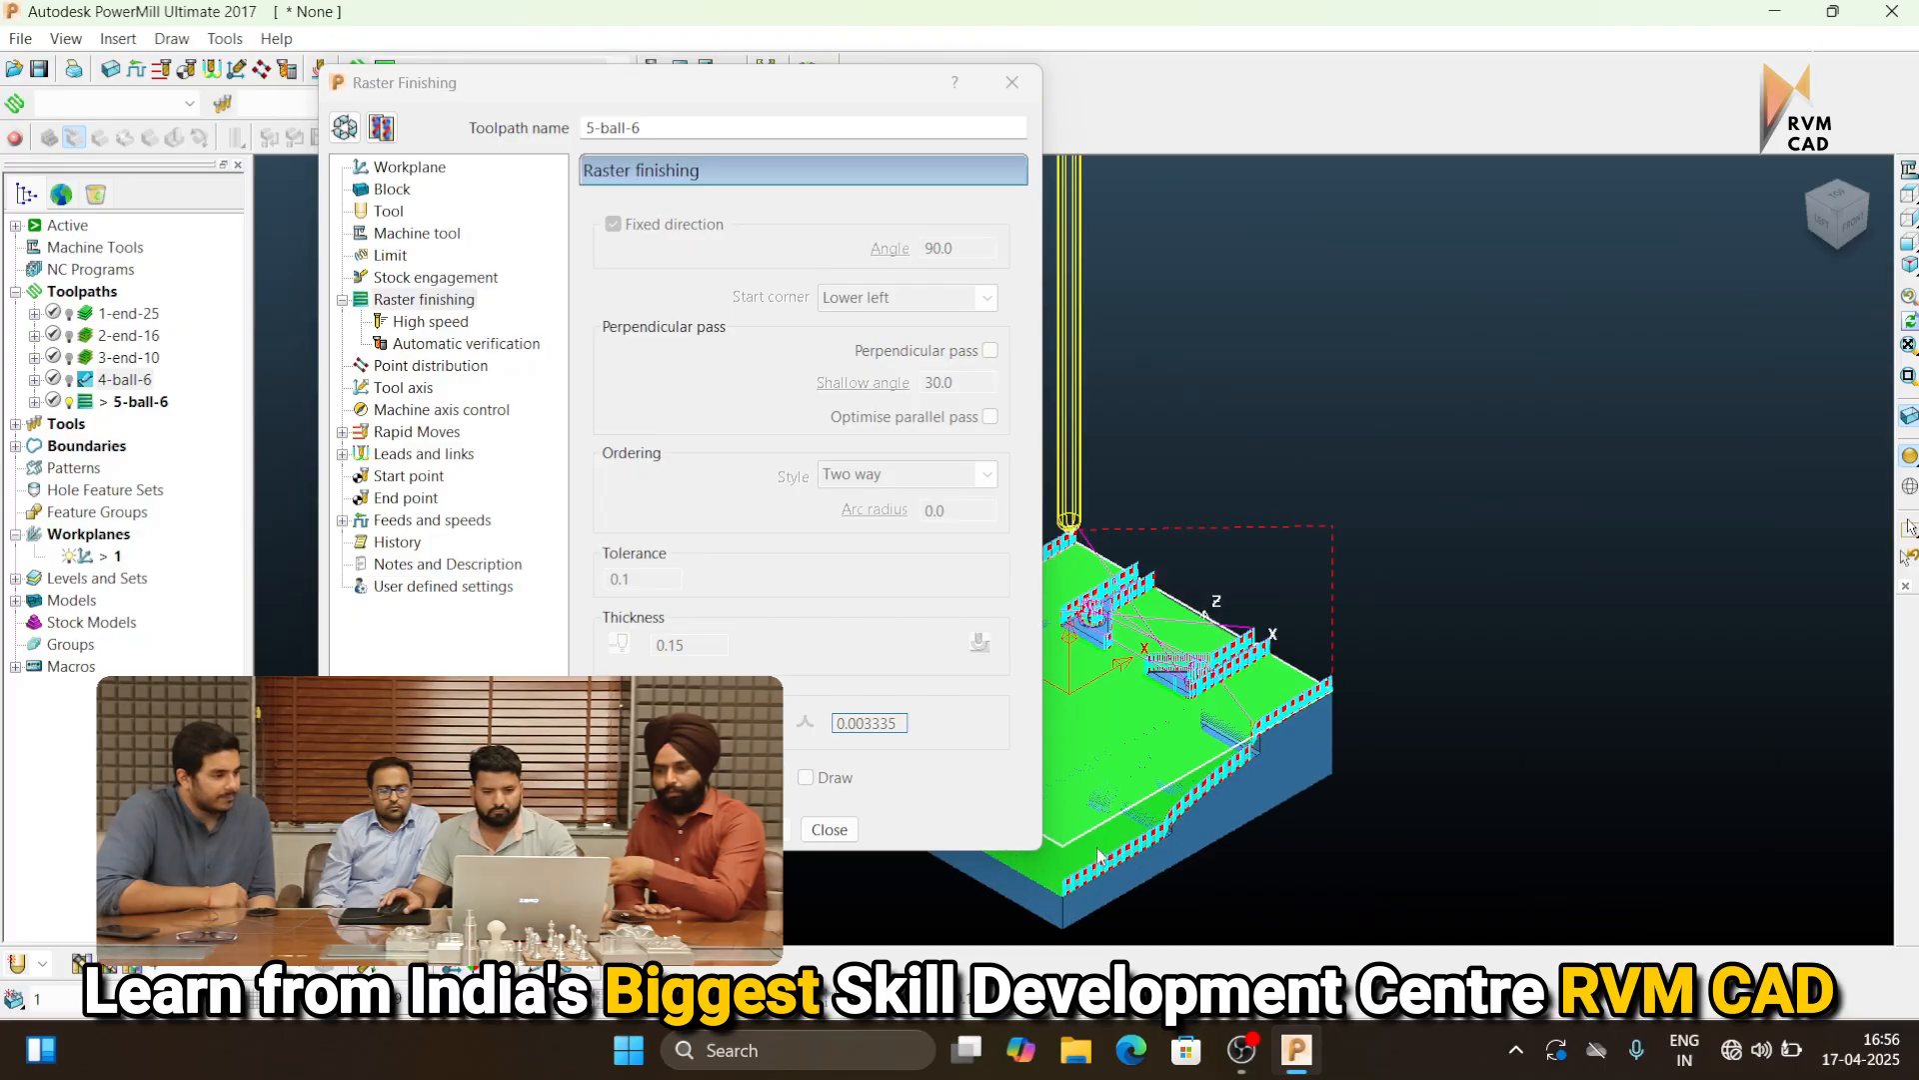
pyautogui.click(840, 832)
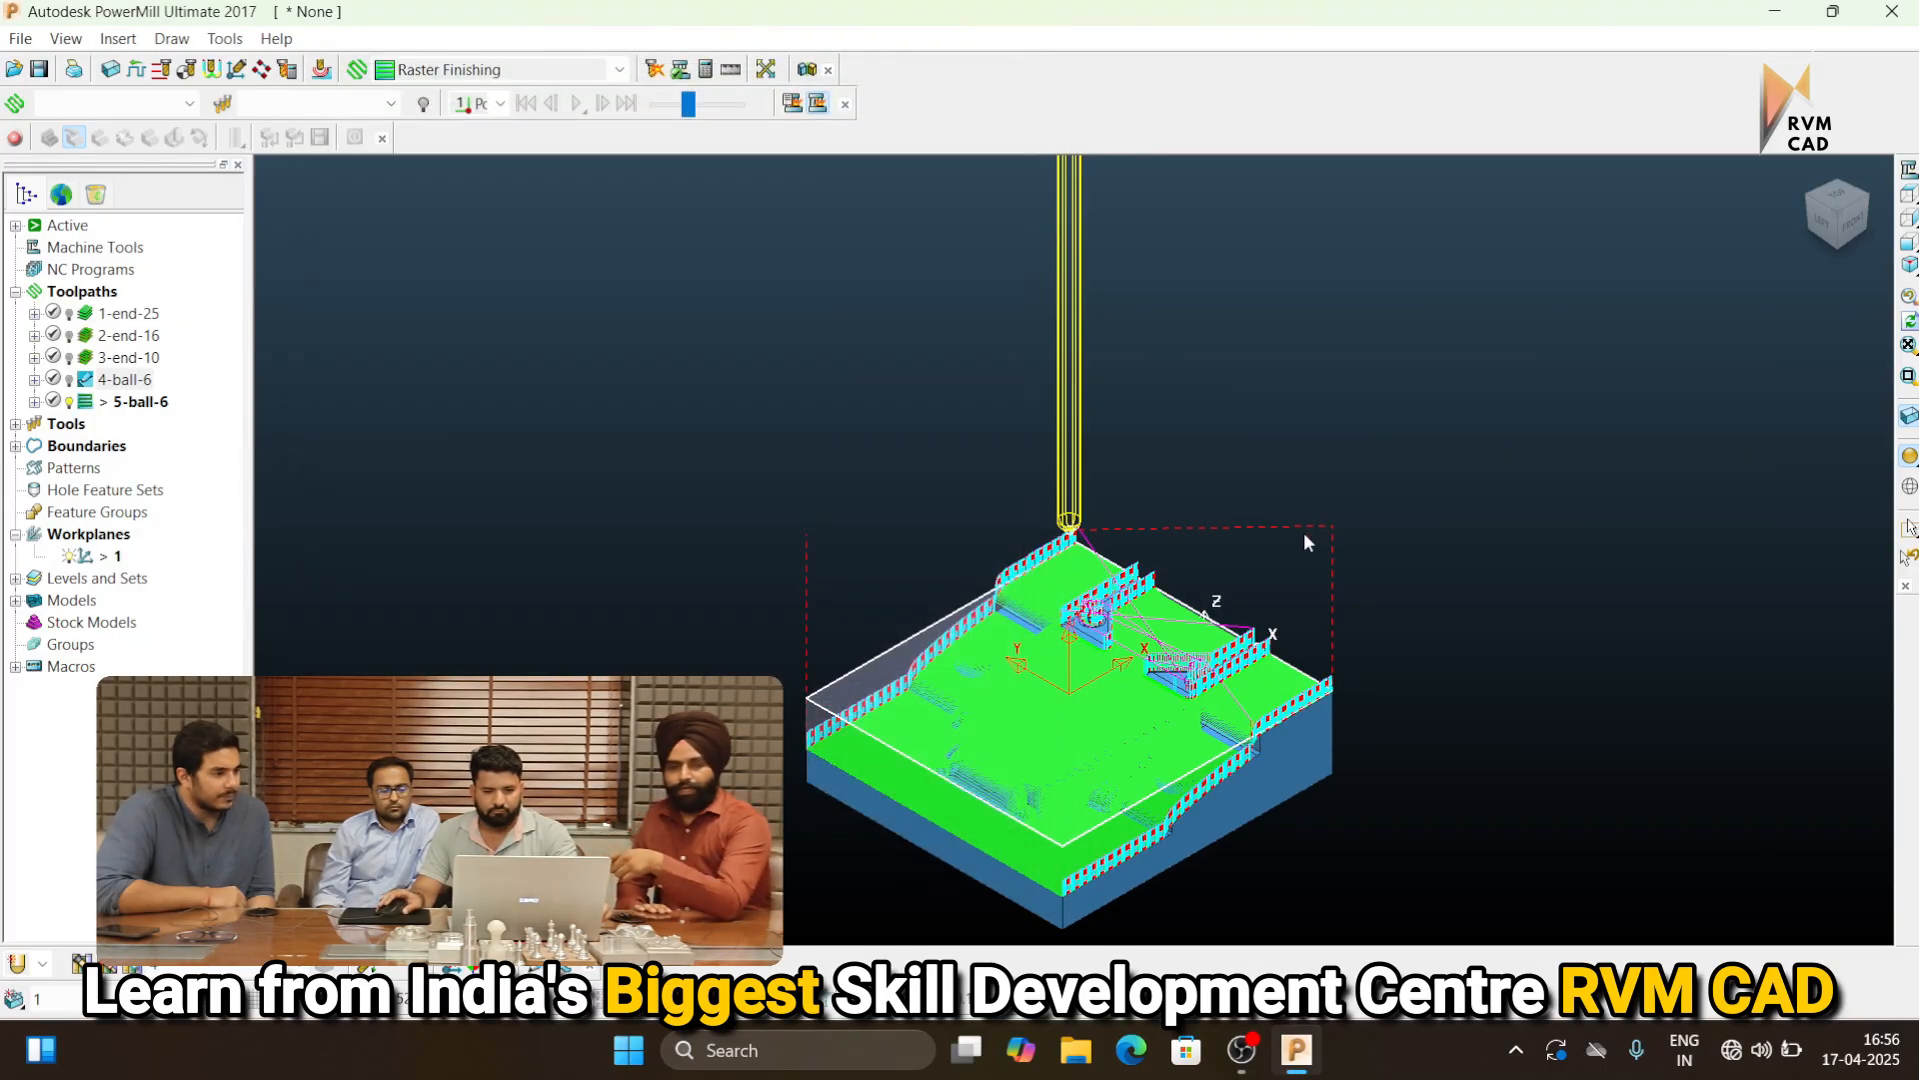
pyautogui.scroll(3, 1144, 806)
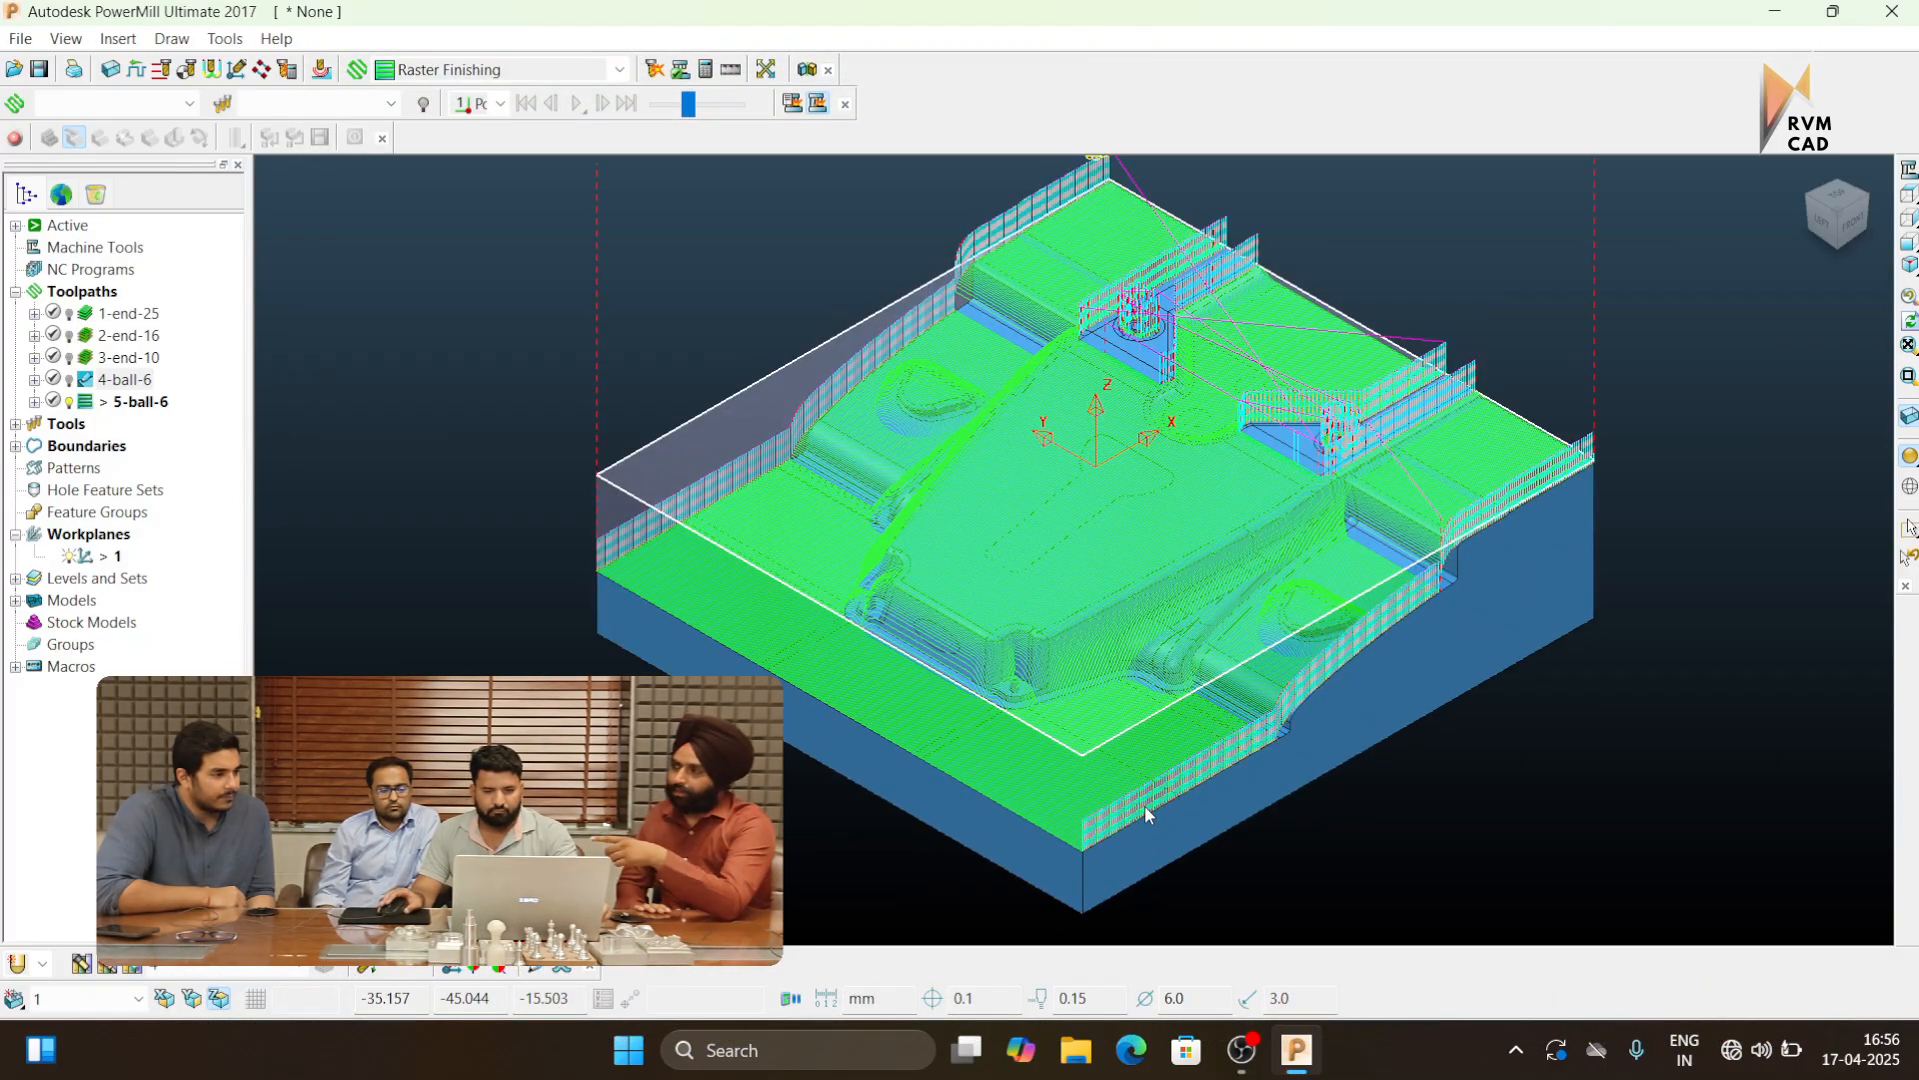
# Create another Raster Finishing toolpath with the same 6 mm ball nosed tool and name it 6-ball-6
pyautogui.click(473, 78)
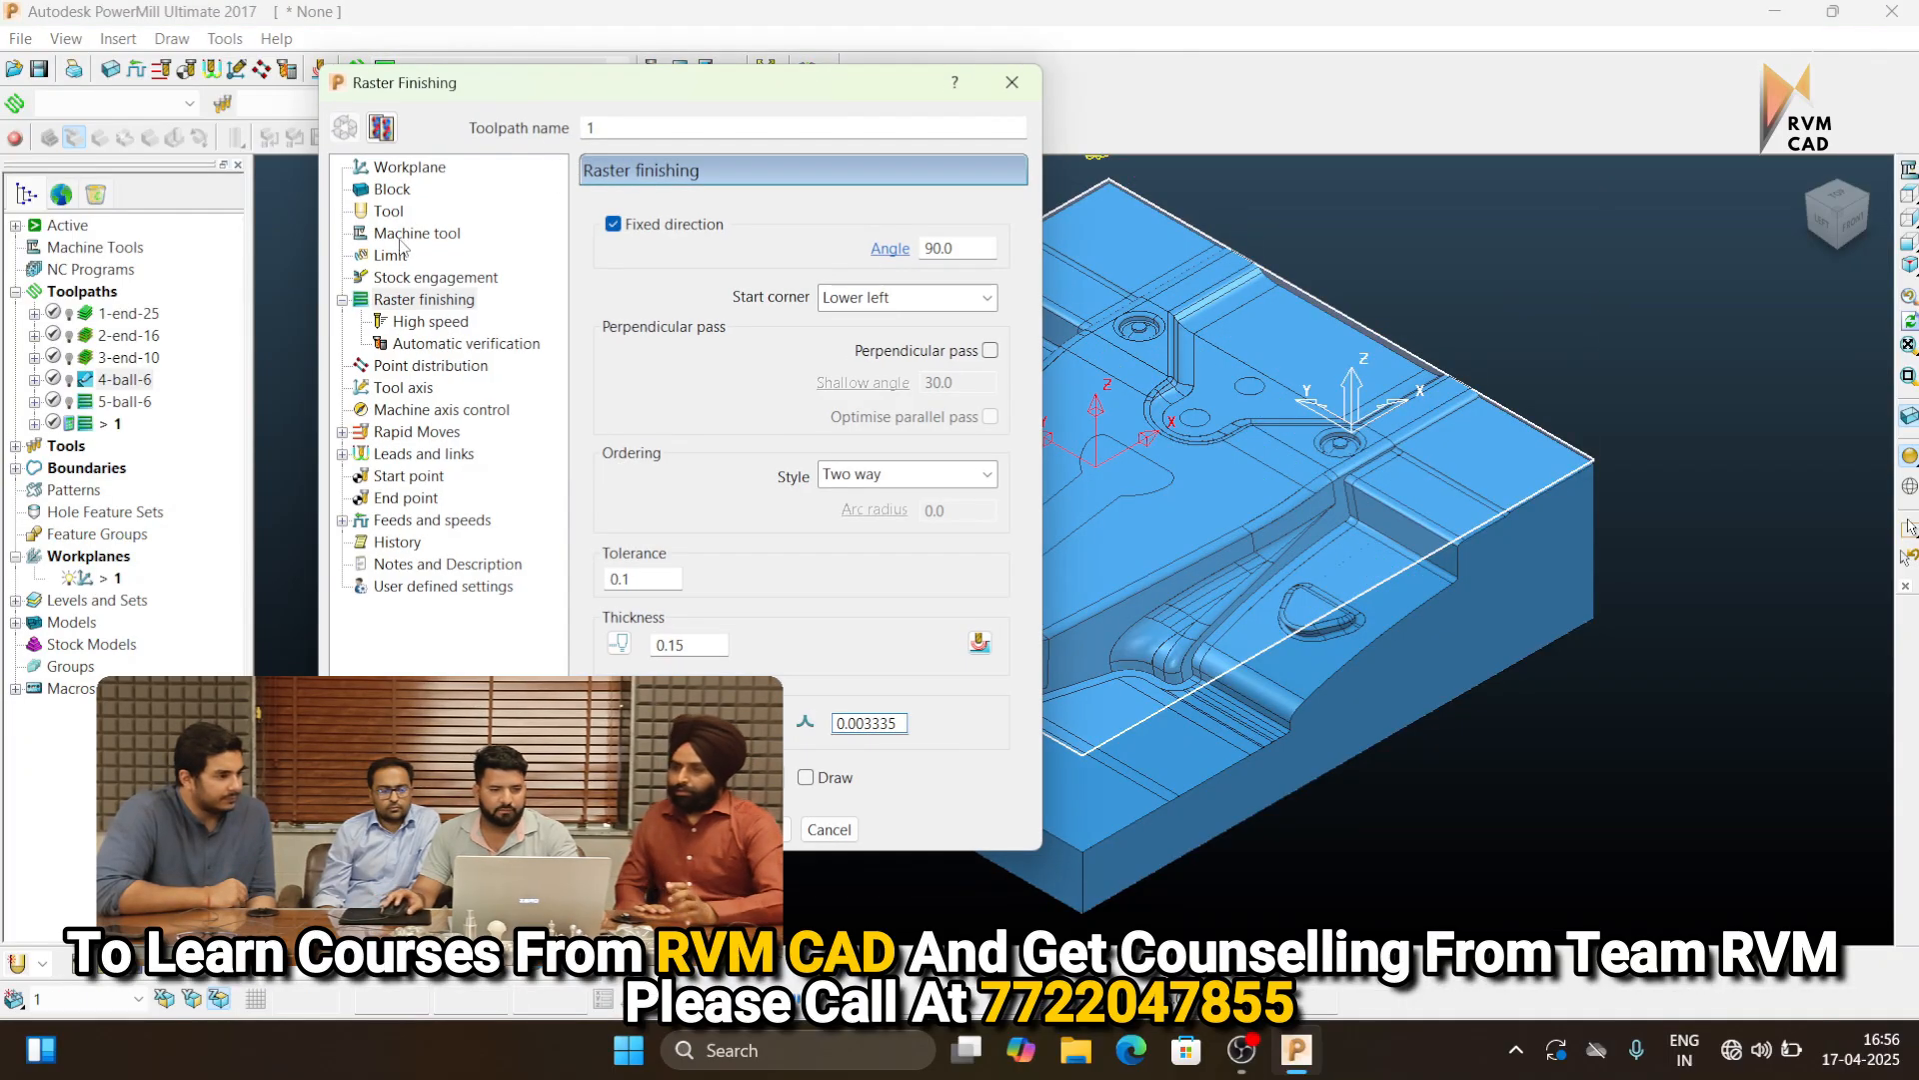
pyautogui.click(390, 211)
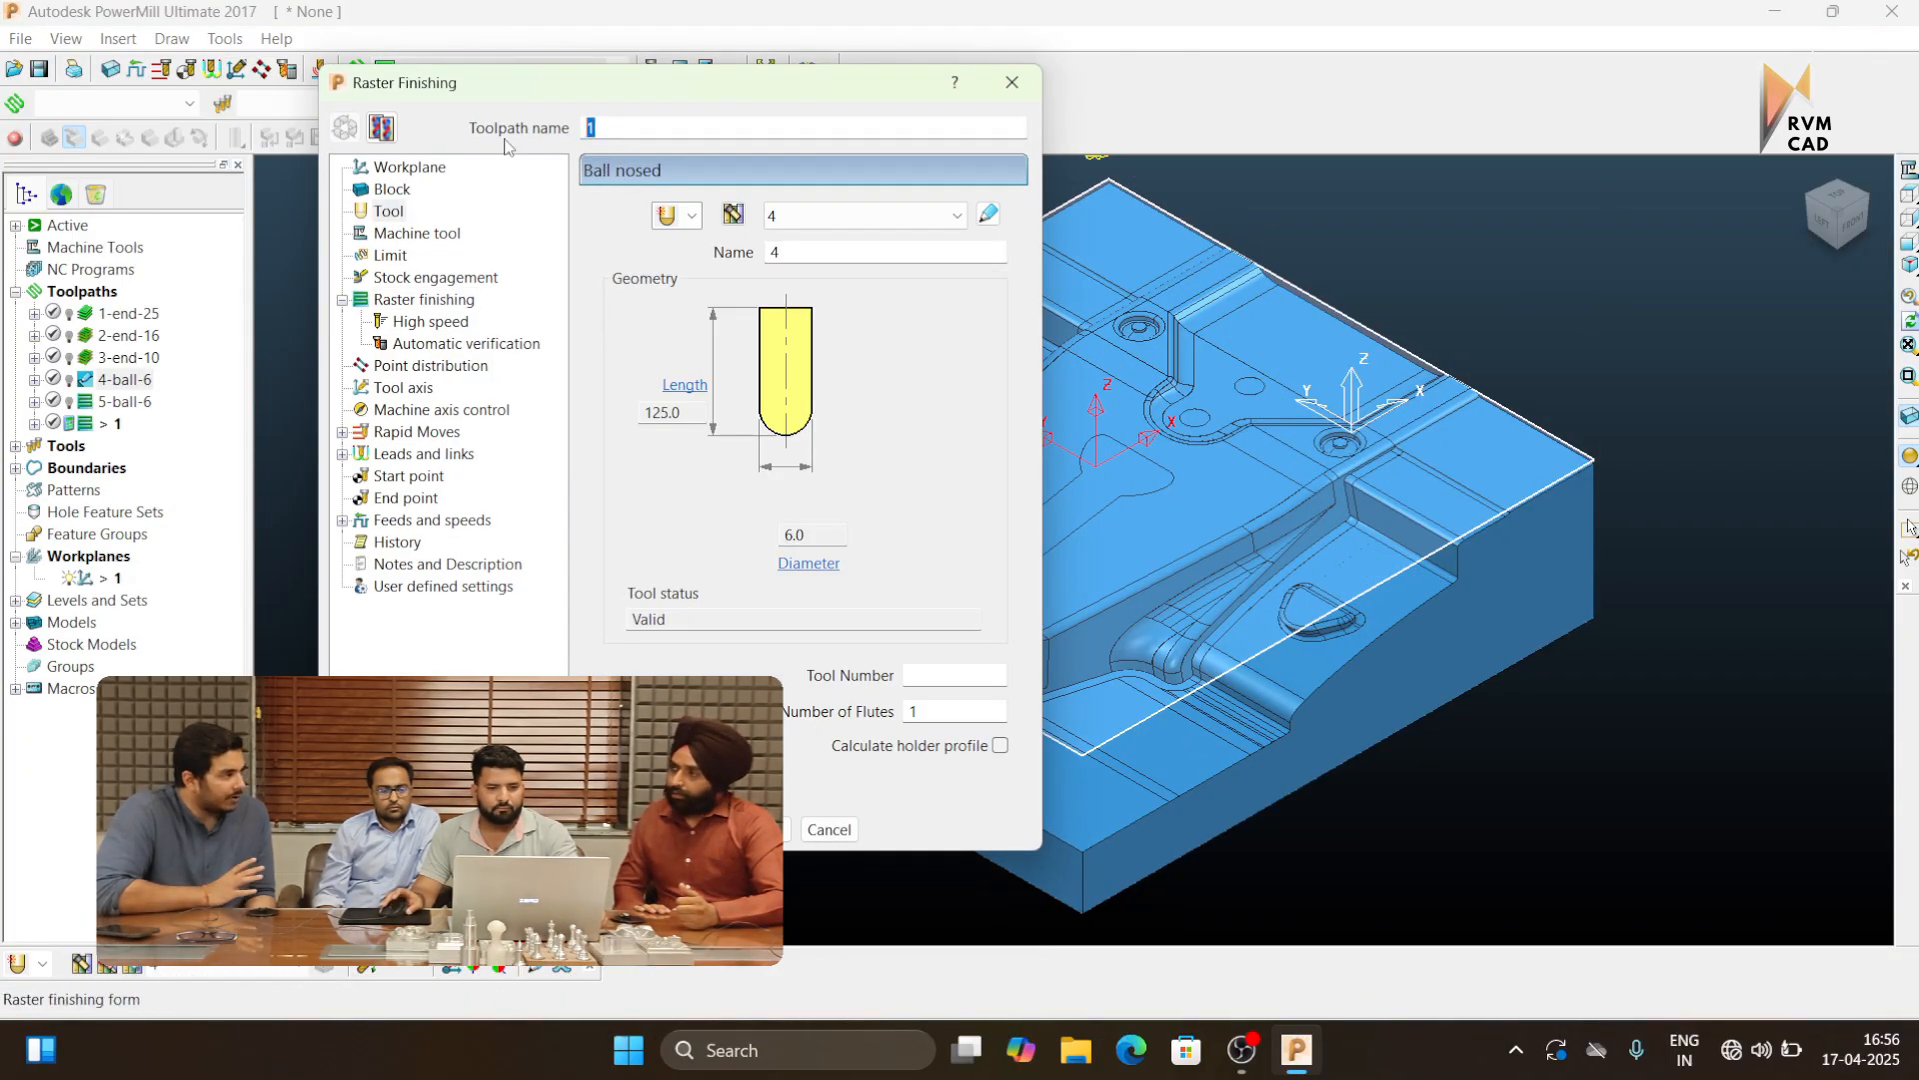
pyautogui.write('6-ball-6')
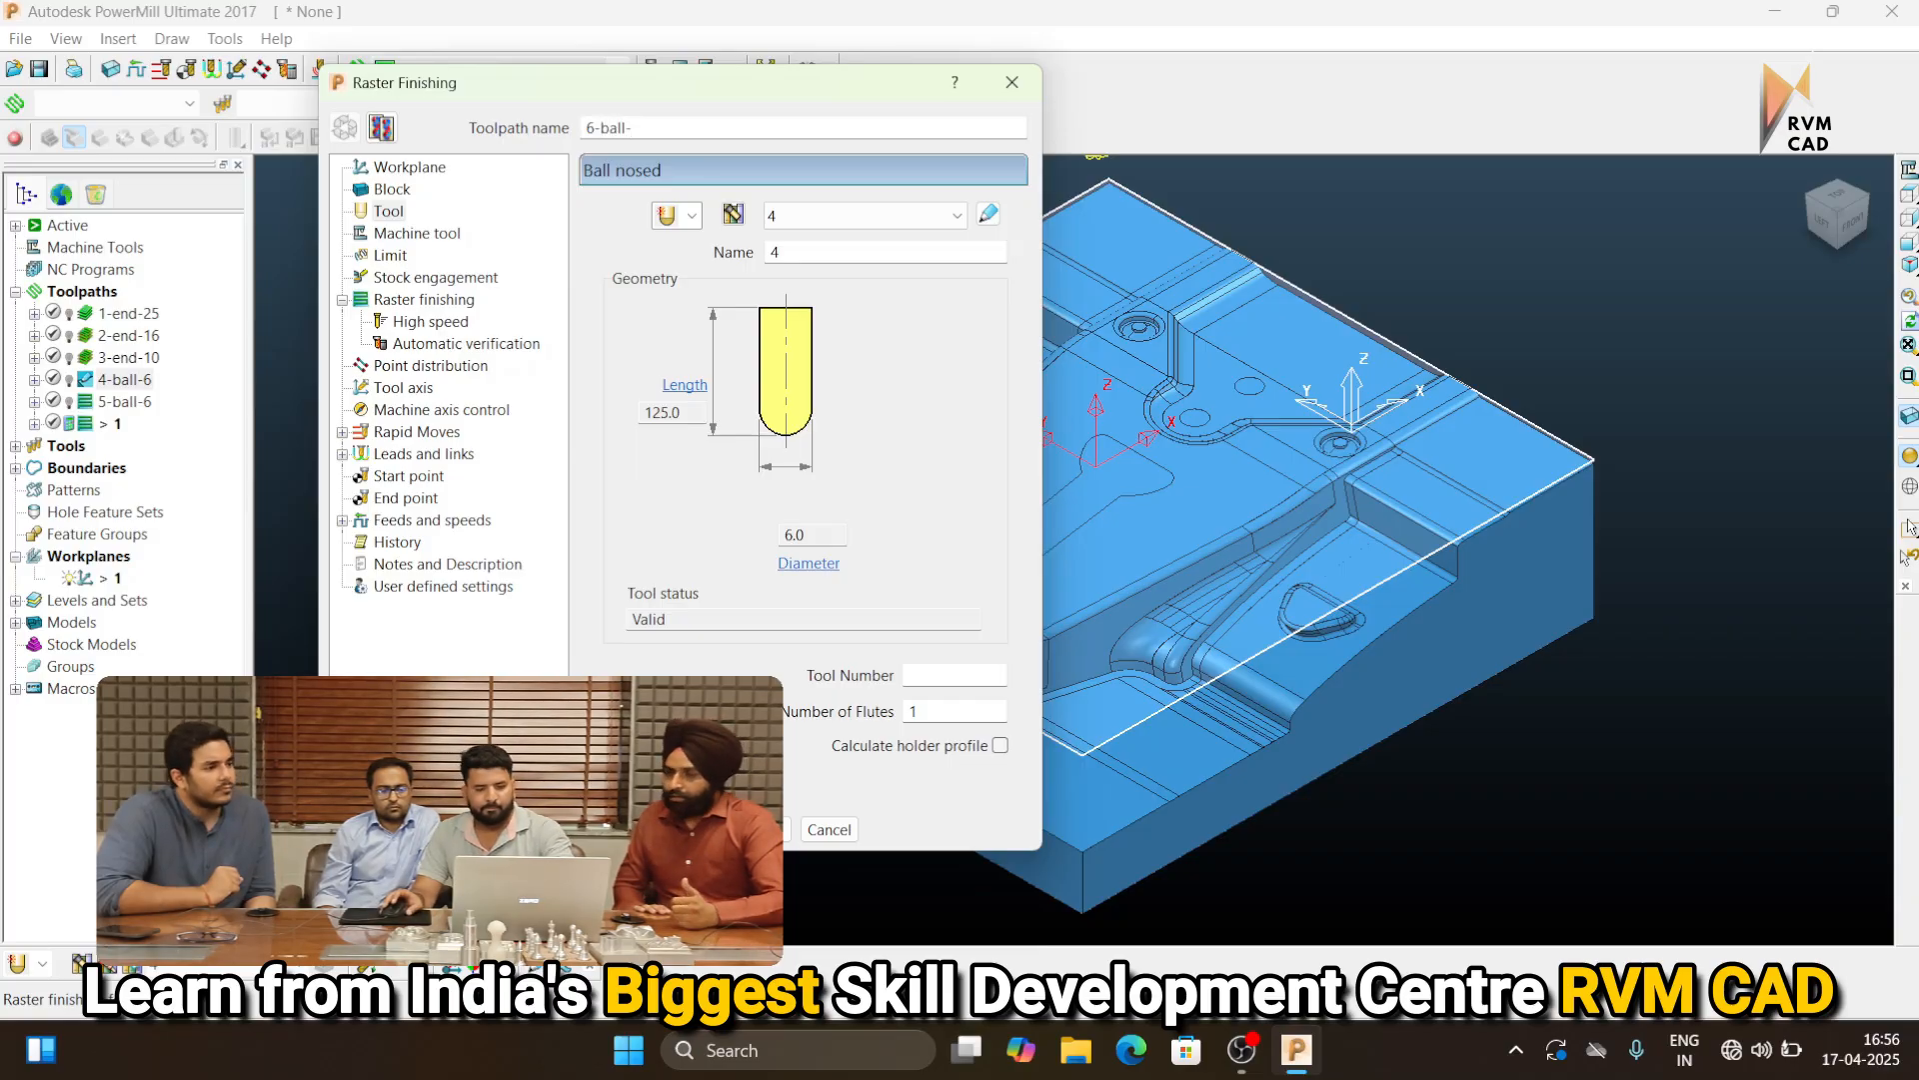
# Set the thickness of 6-ball-6 to 0 and its tolerance to 0.01 mm for final finishing
pyautogui.click(424, 300)
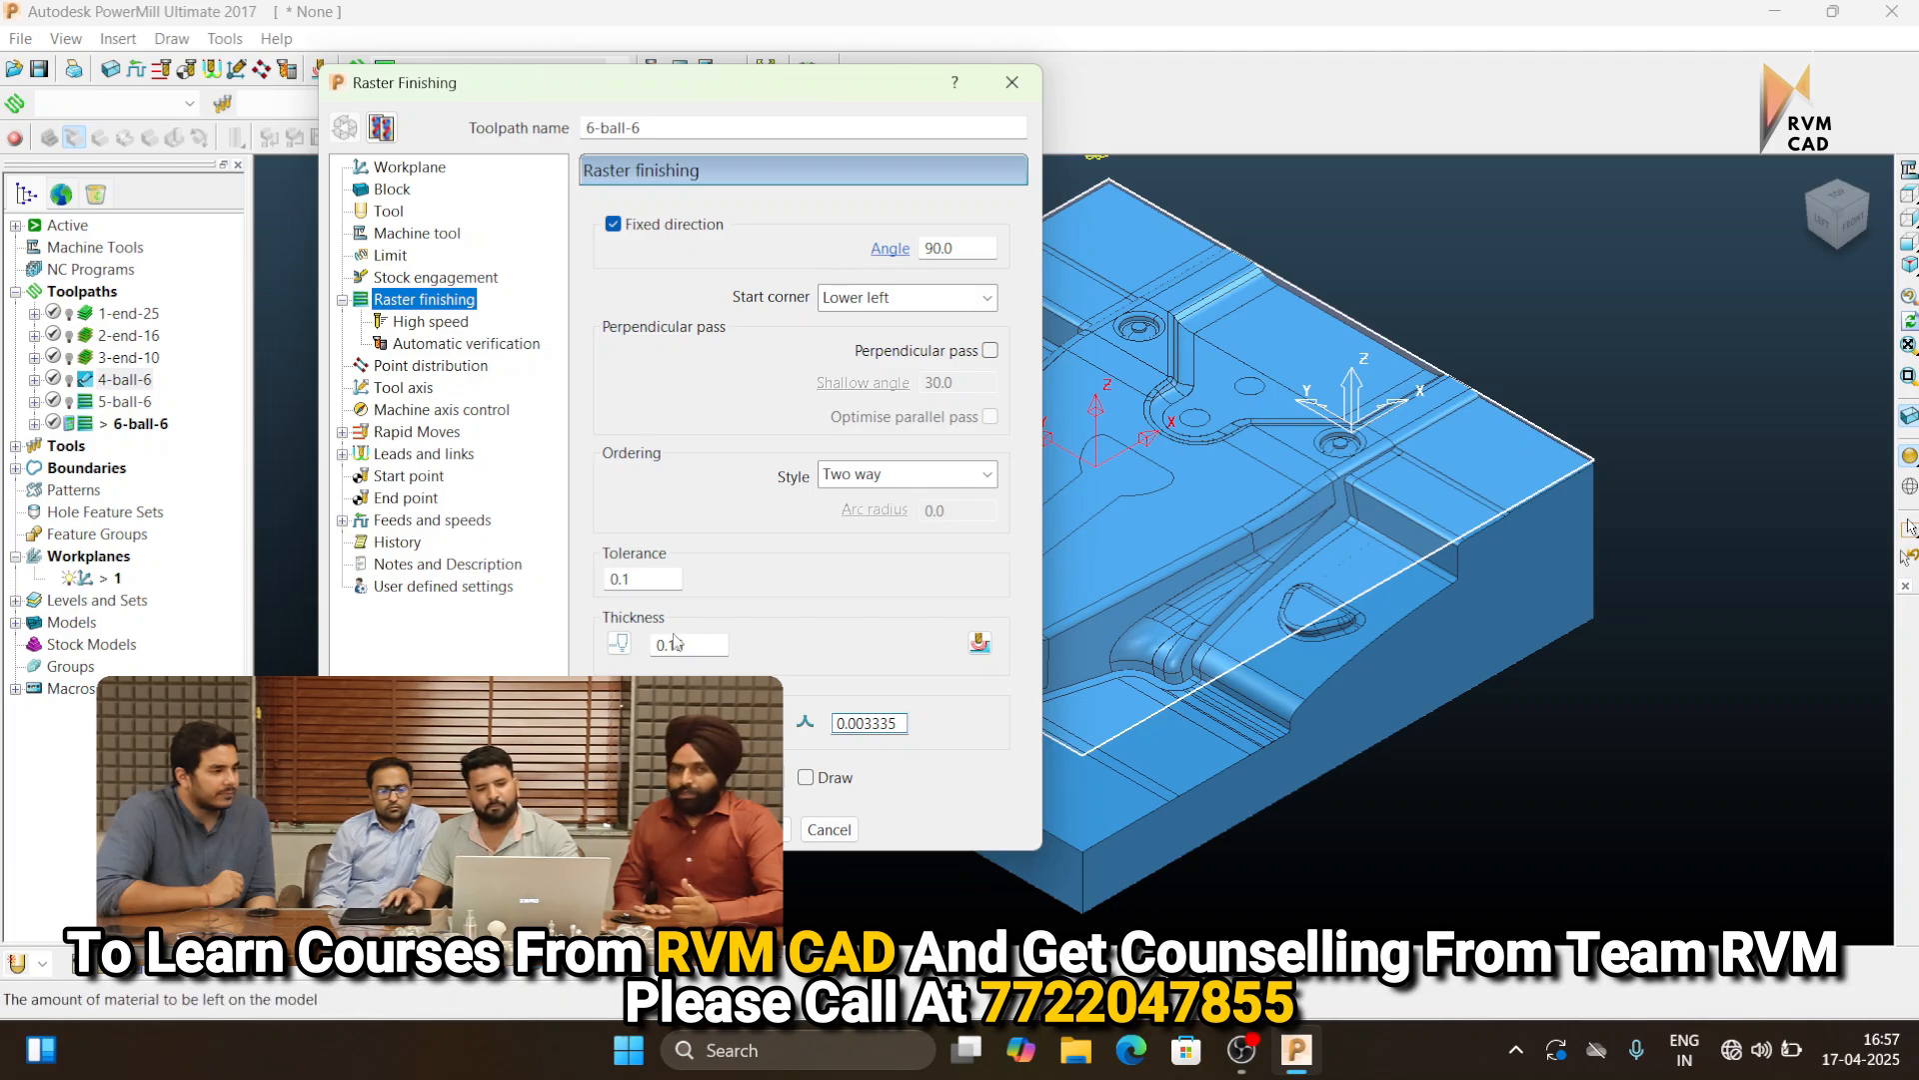
pyautogui.doubleClick(702, 643)
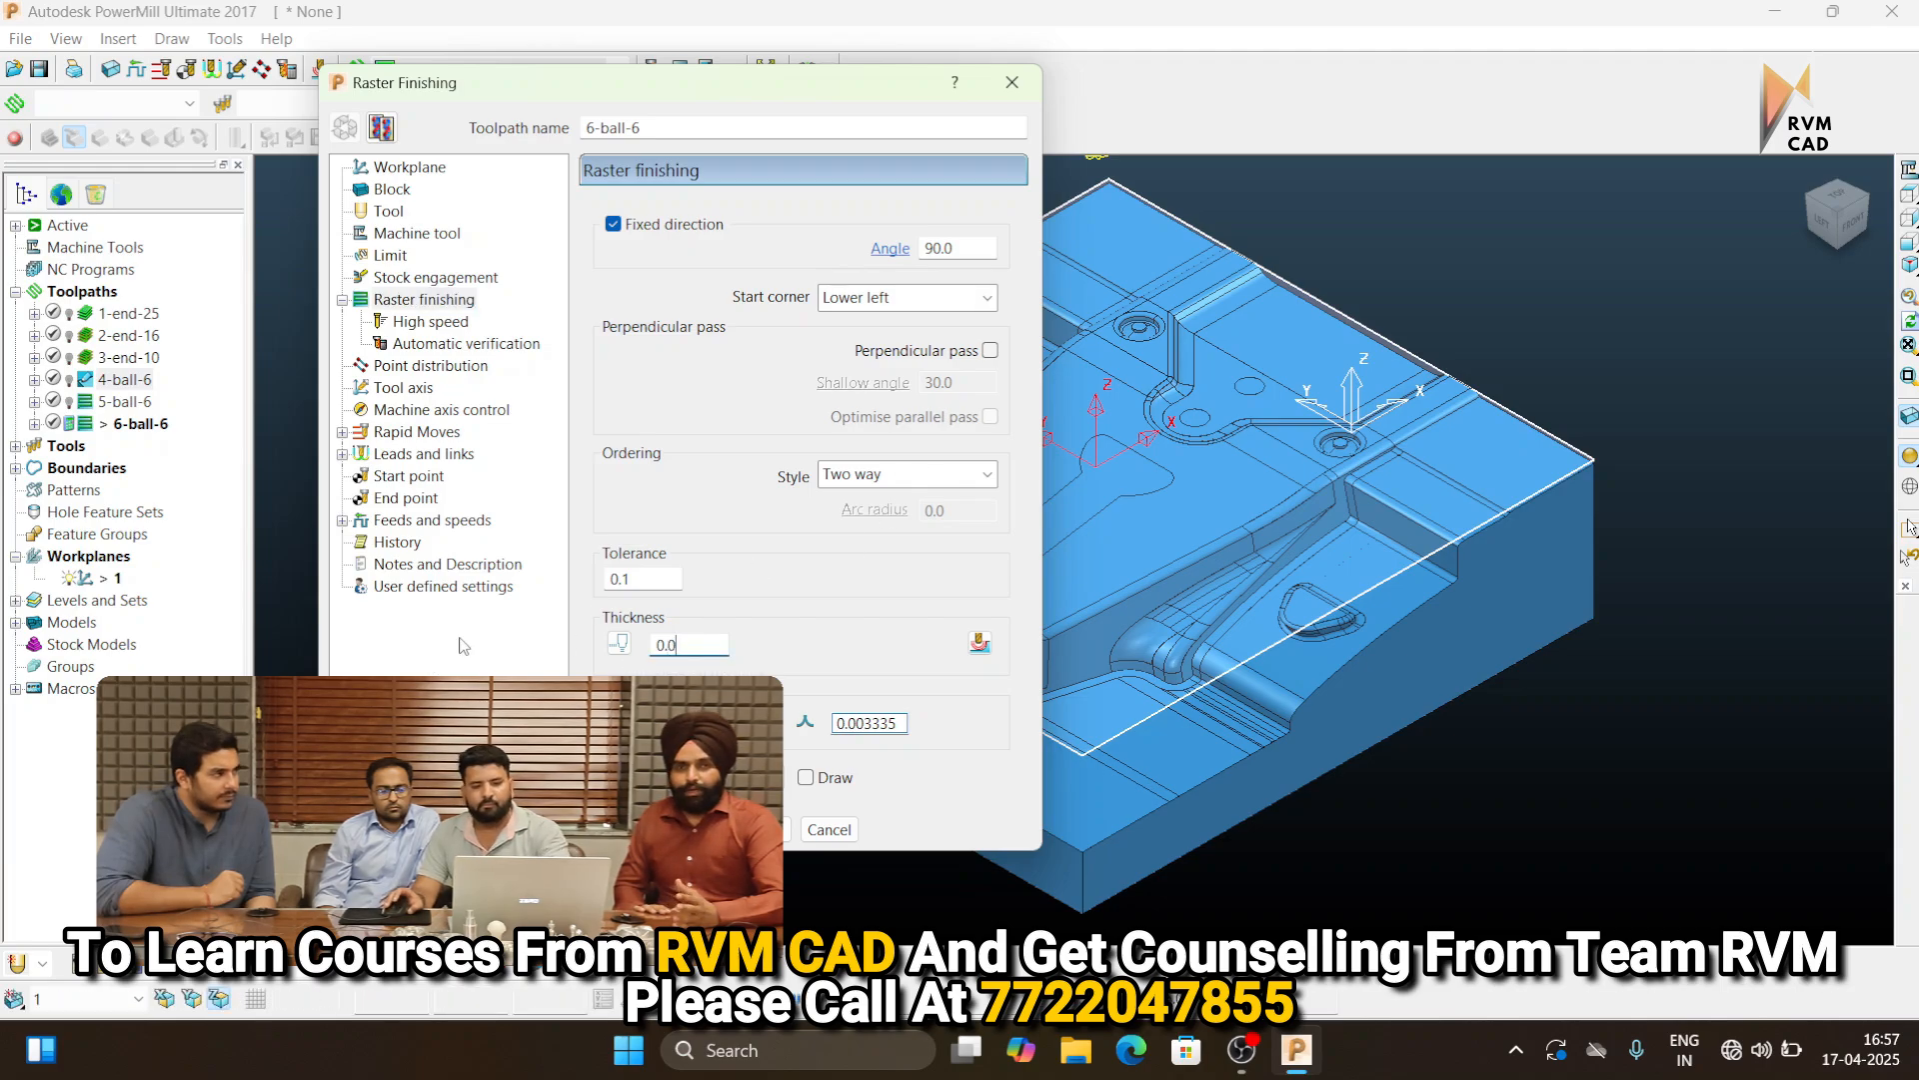
pyautogui.moveTo(652, 578); pyautogui.dragTo(343, 626)
pyautogui.write('0')
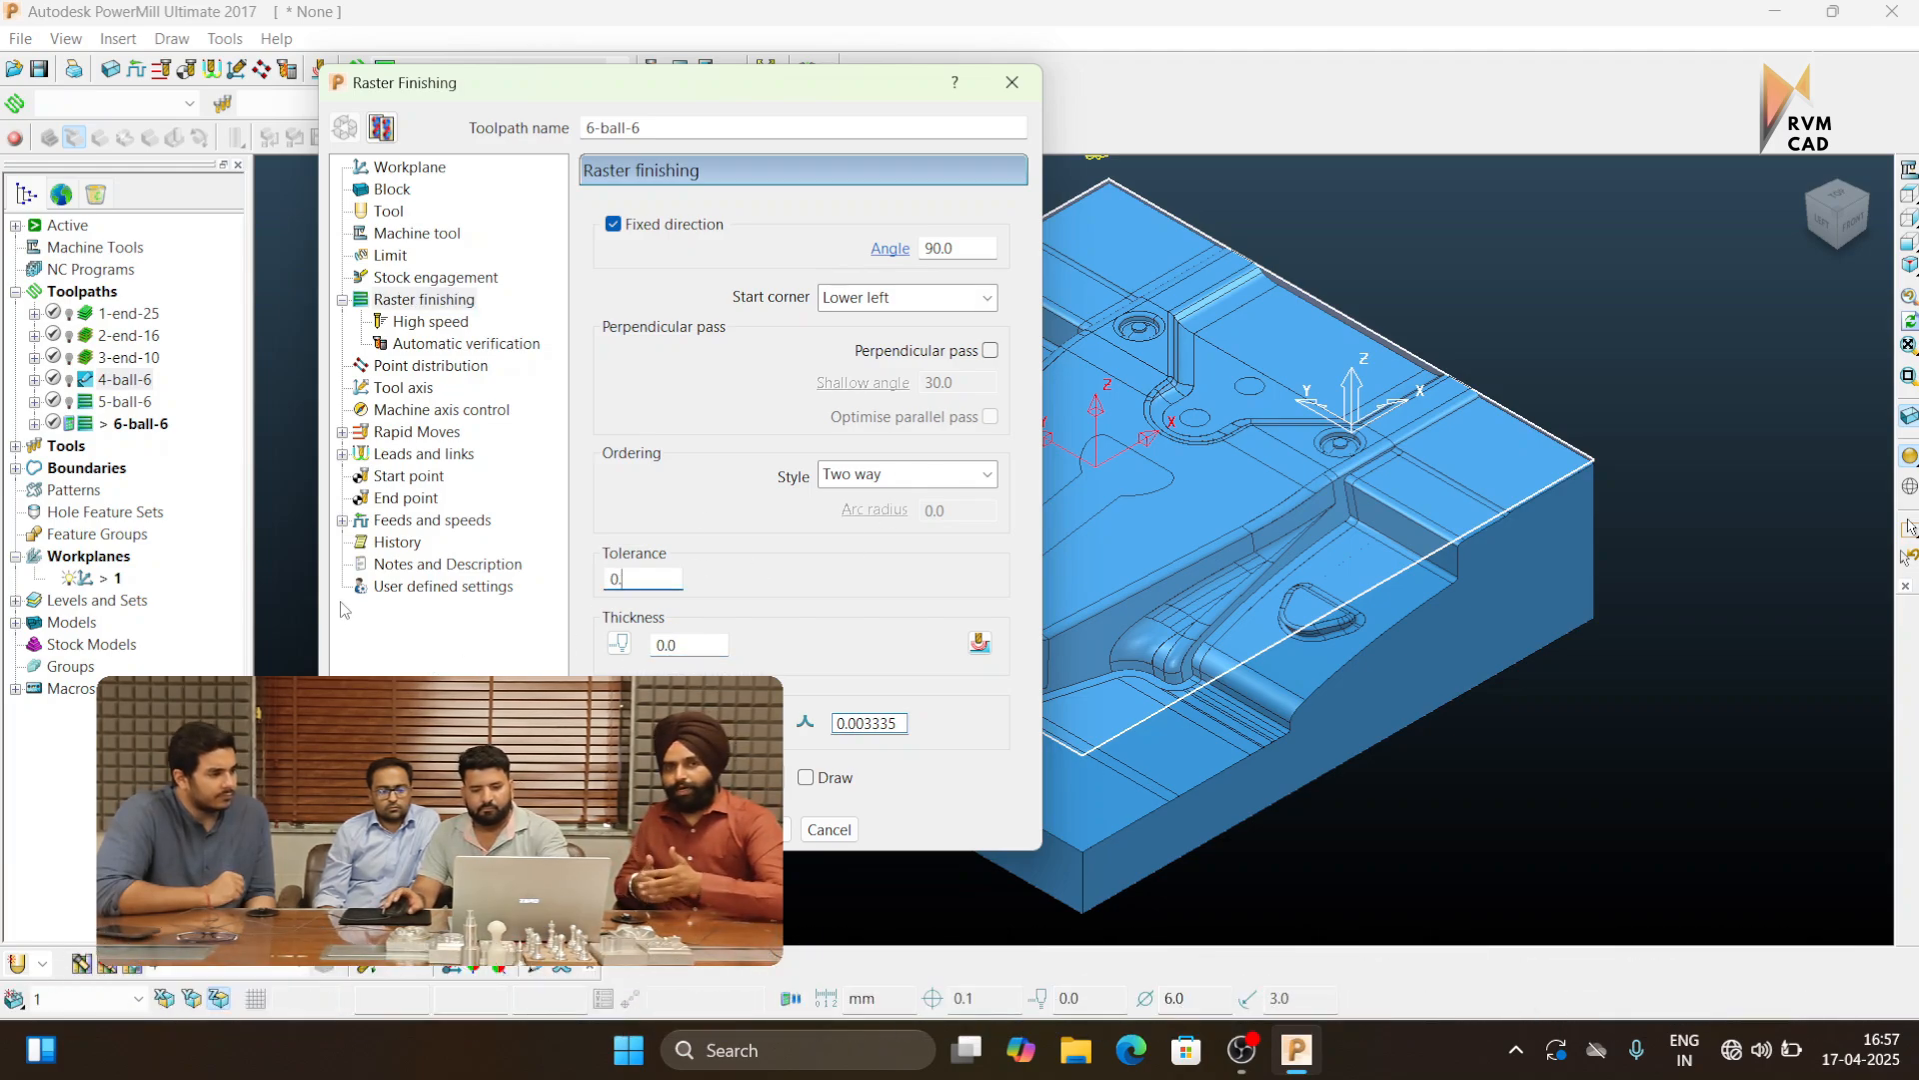
pyautogui.write('.01')
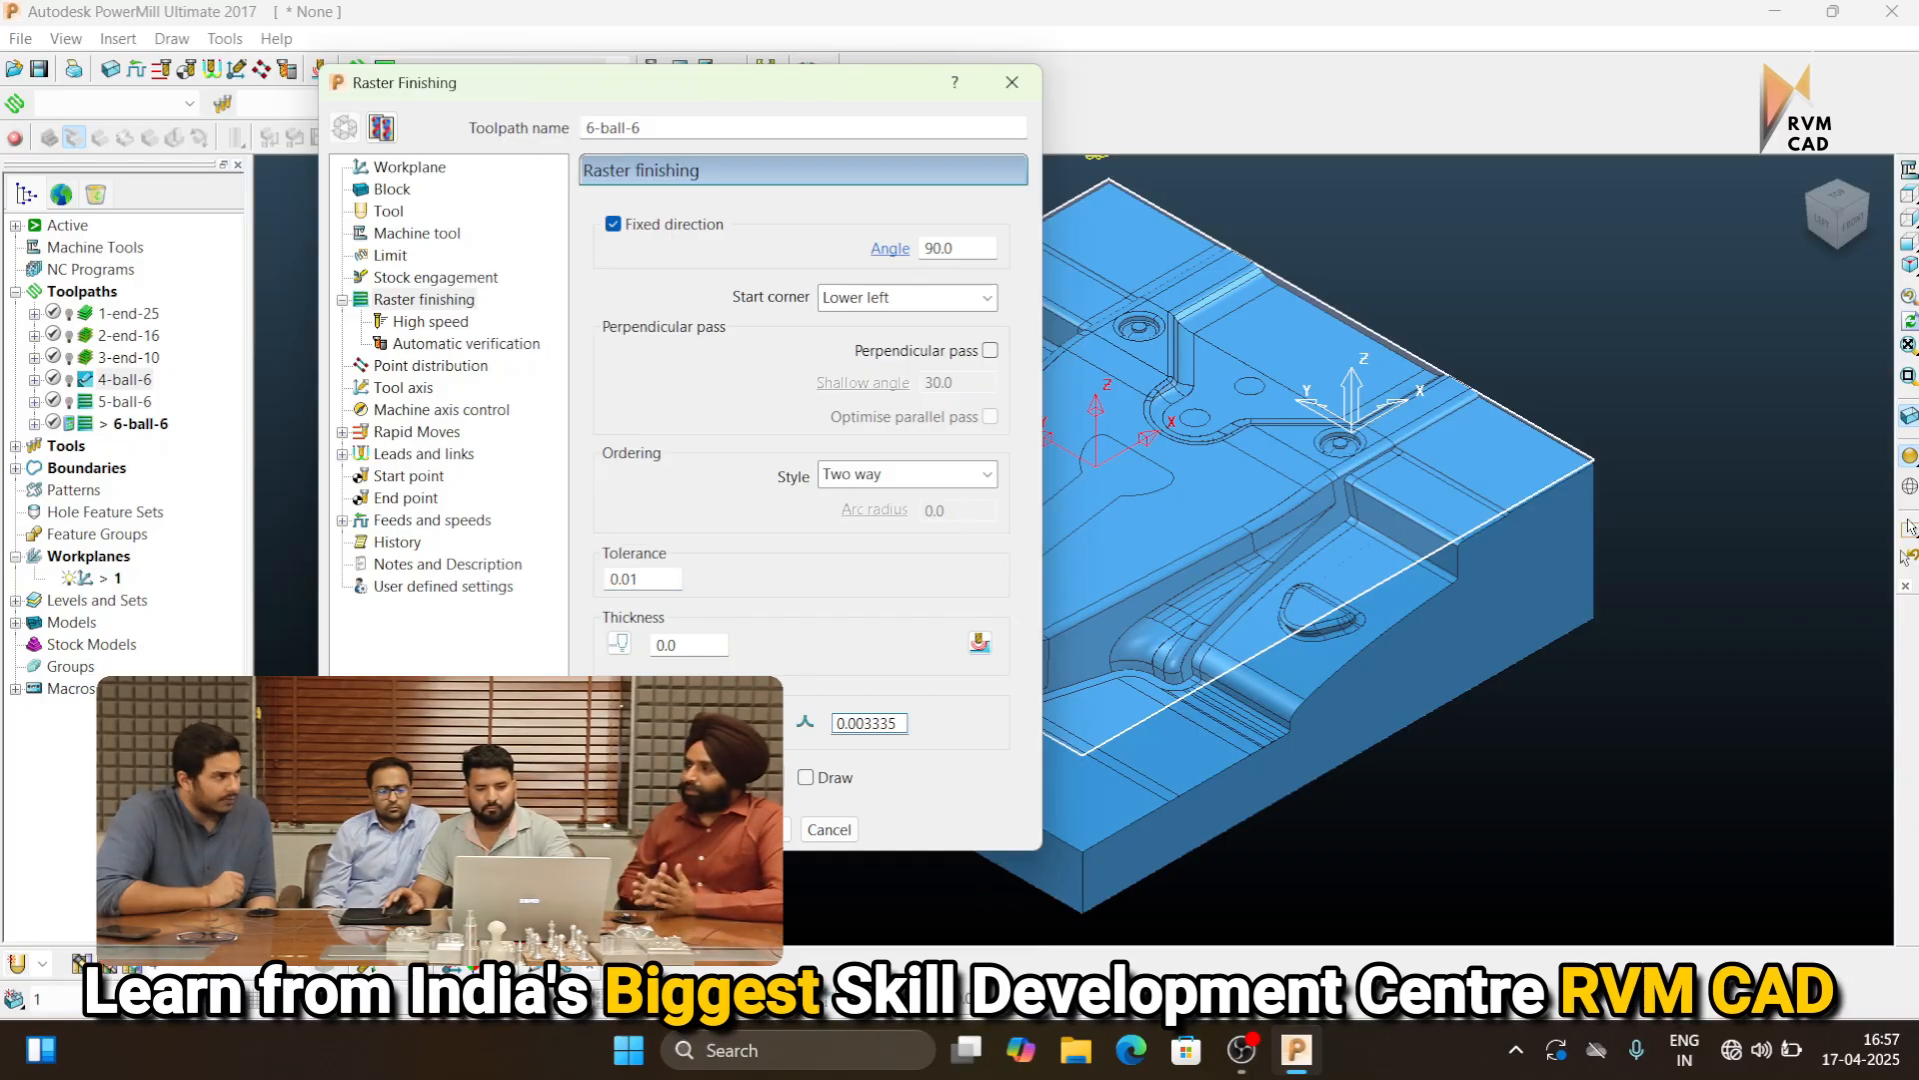
# Calculate the 6-ball-6 toolpath with a finer stepover, close its settings and fit the whole model in isometric view
pyautogui.click(599, 829)
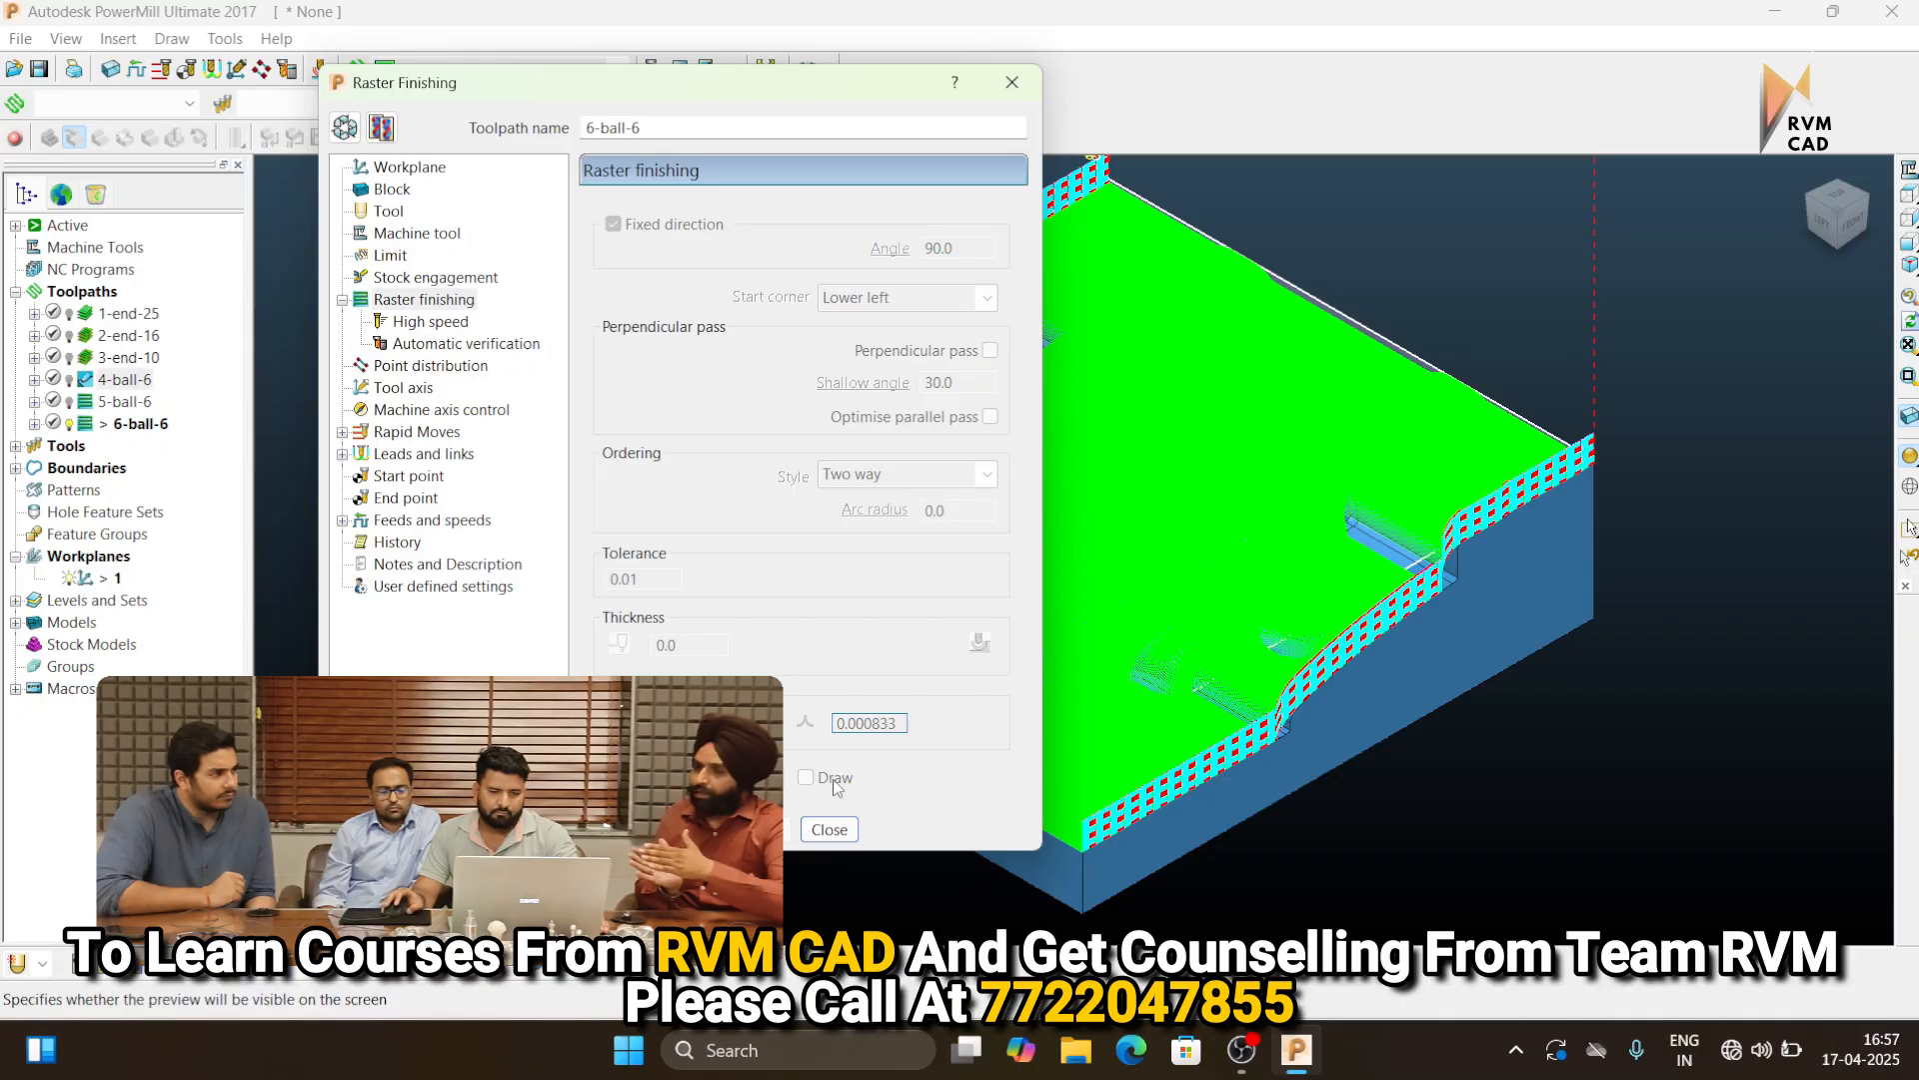
pyautogui.click(828, 828)
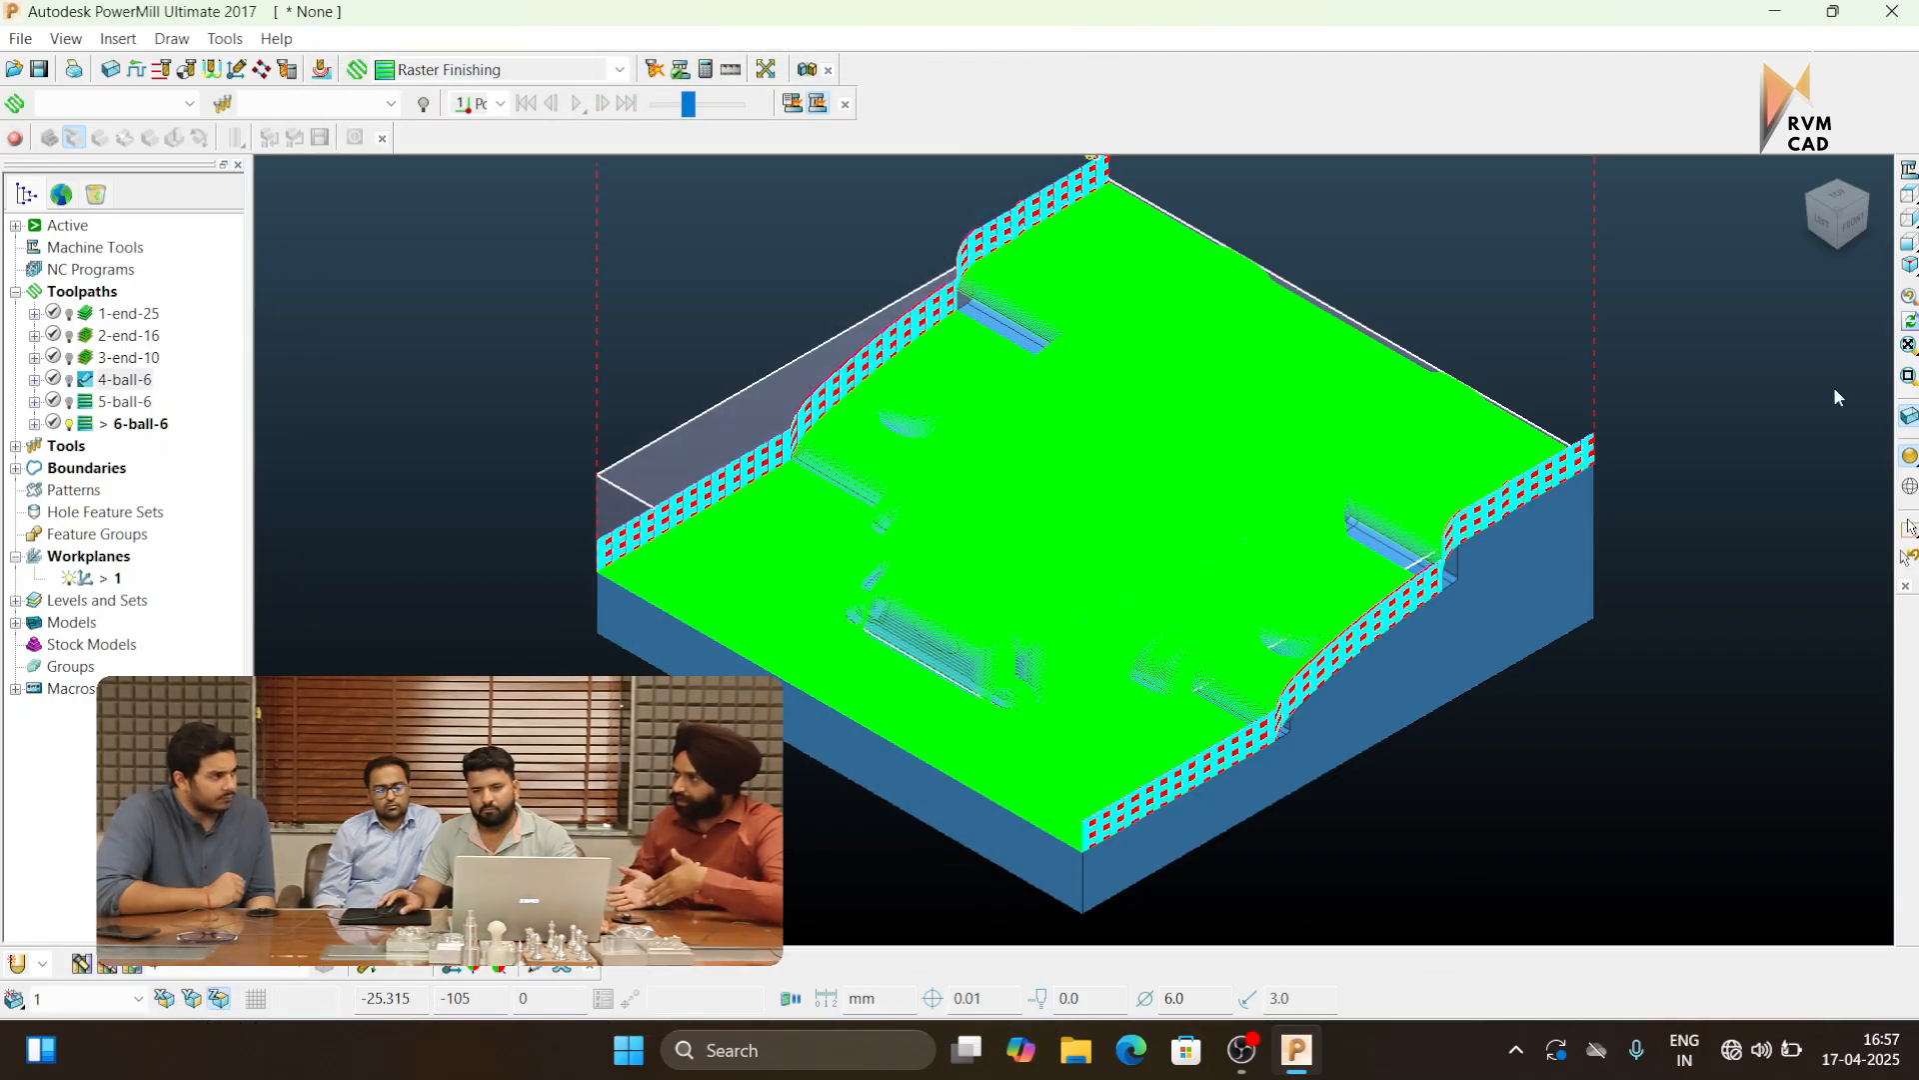
pyautogui.click(1907, 278)
pyautogui.click(1908, 345)
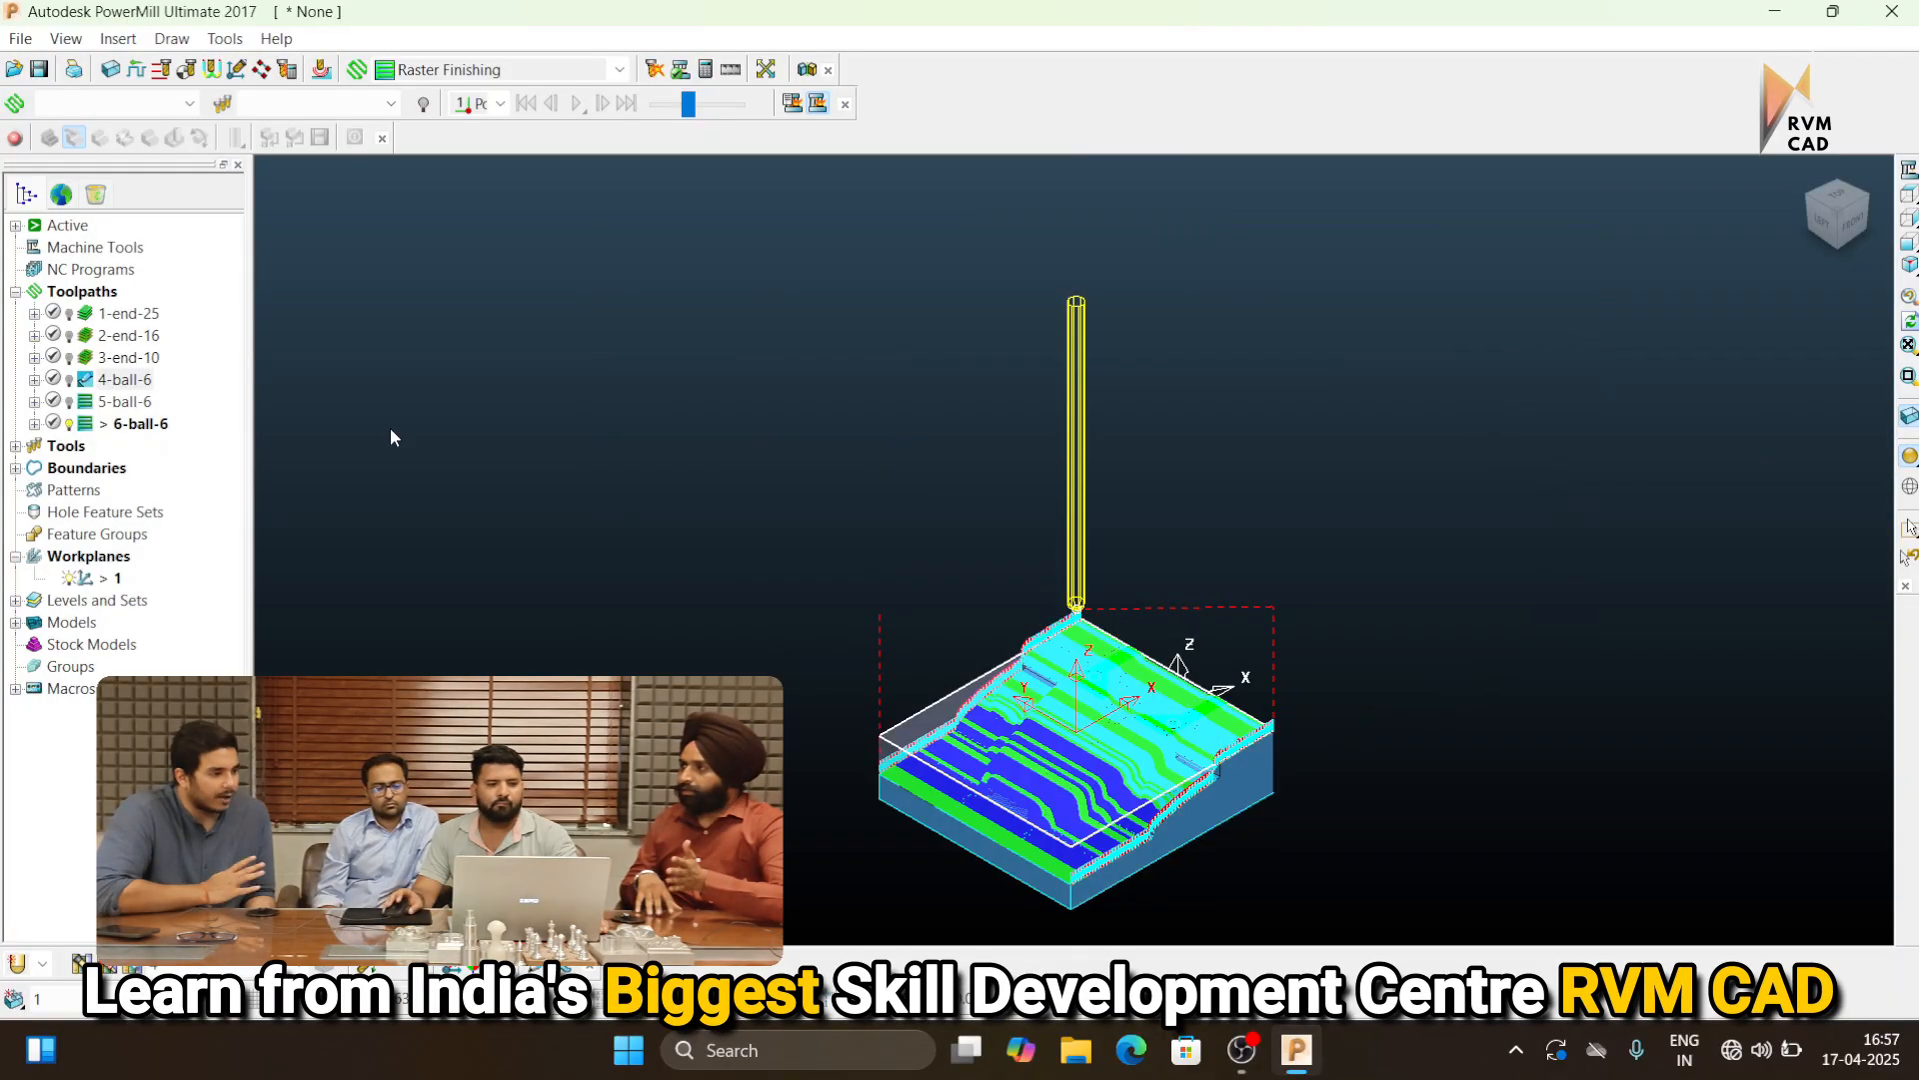
# Deactivate the 6-ball-6 toolpath and activate the 1-end-25 toolpath
pyautogui.rightClick(147, 433)
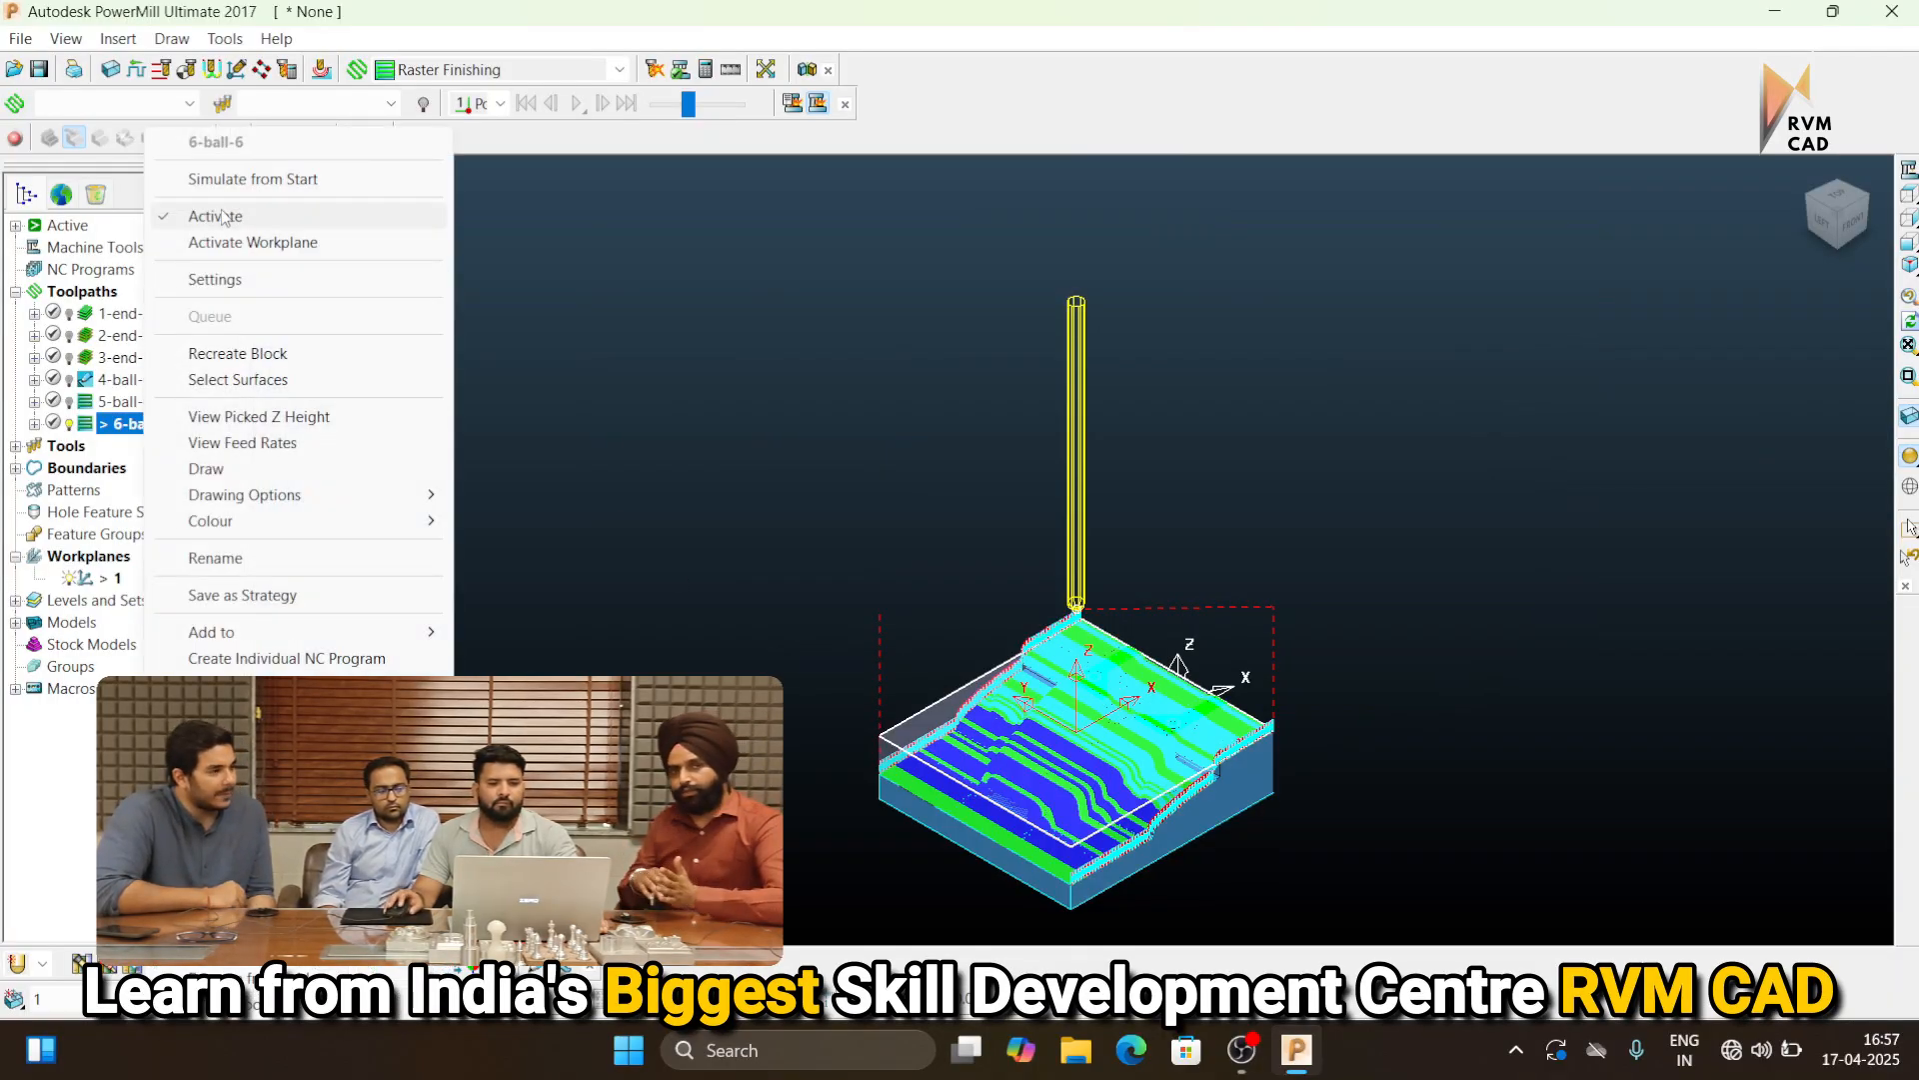
pyautogui.click(190, 215)
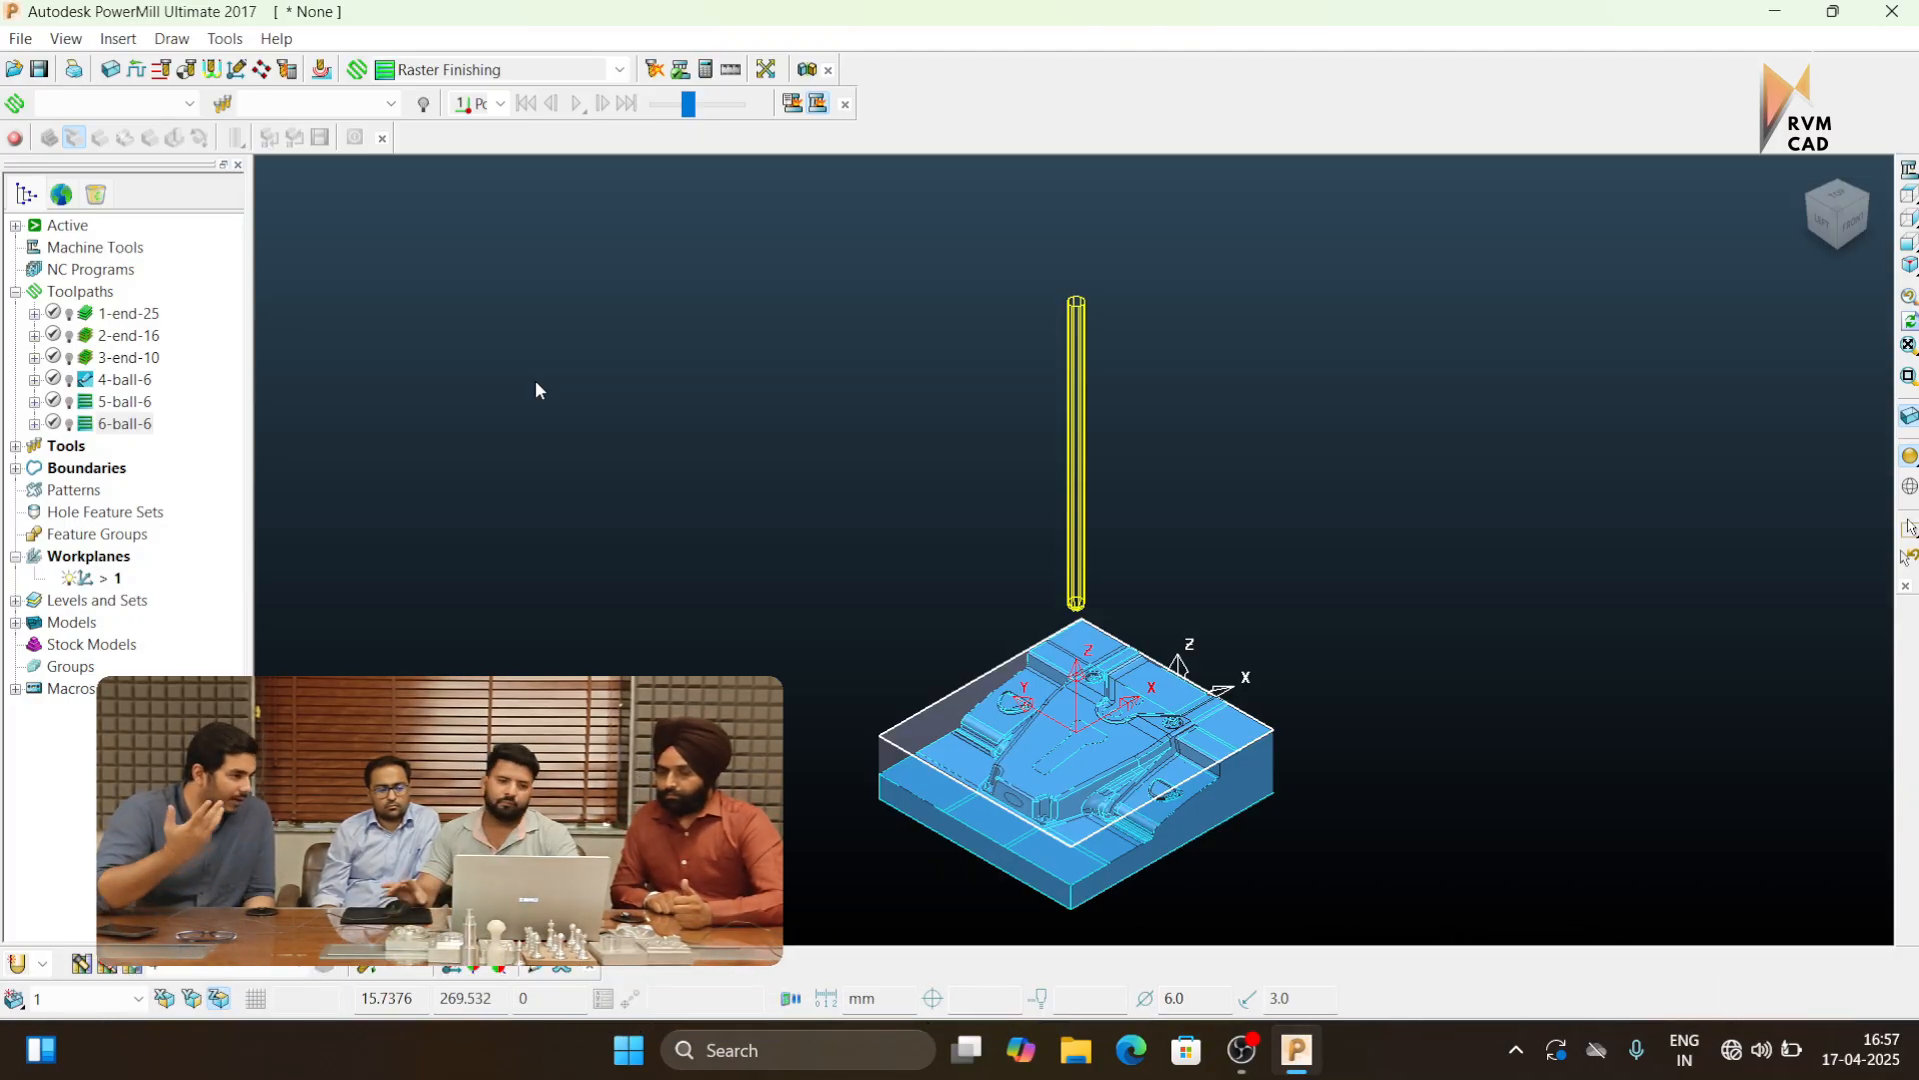
pyautogui.rightClick(110, 313)
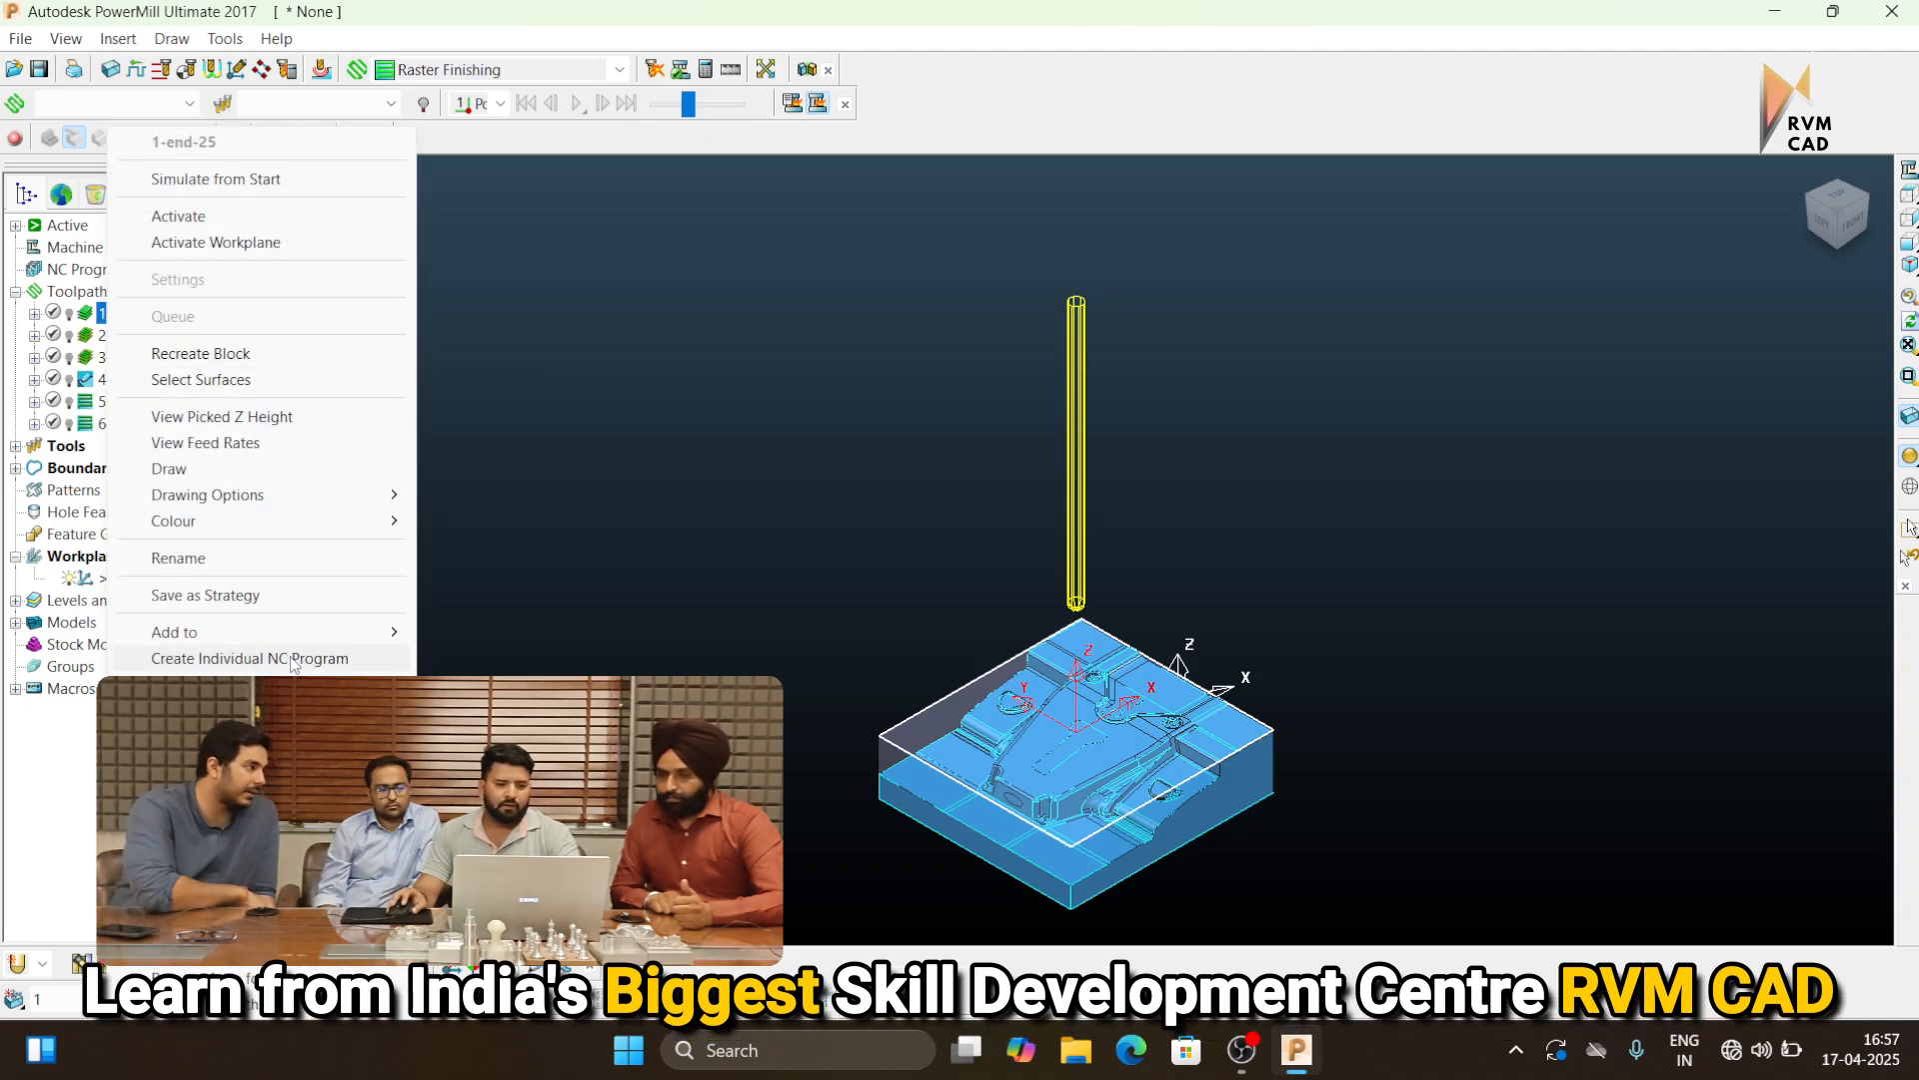
pyautogui.click(584, 610)
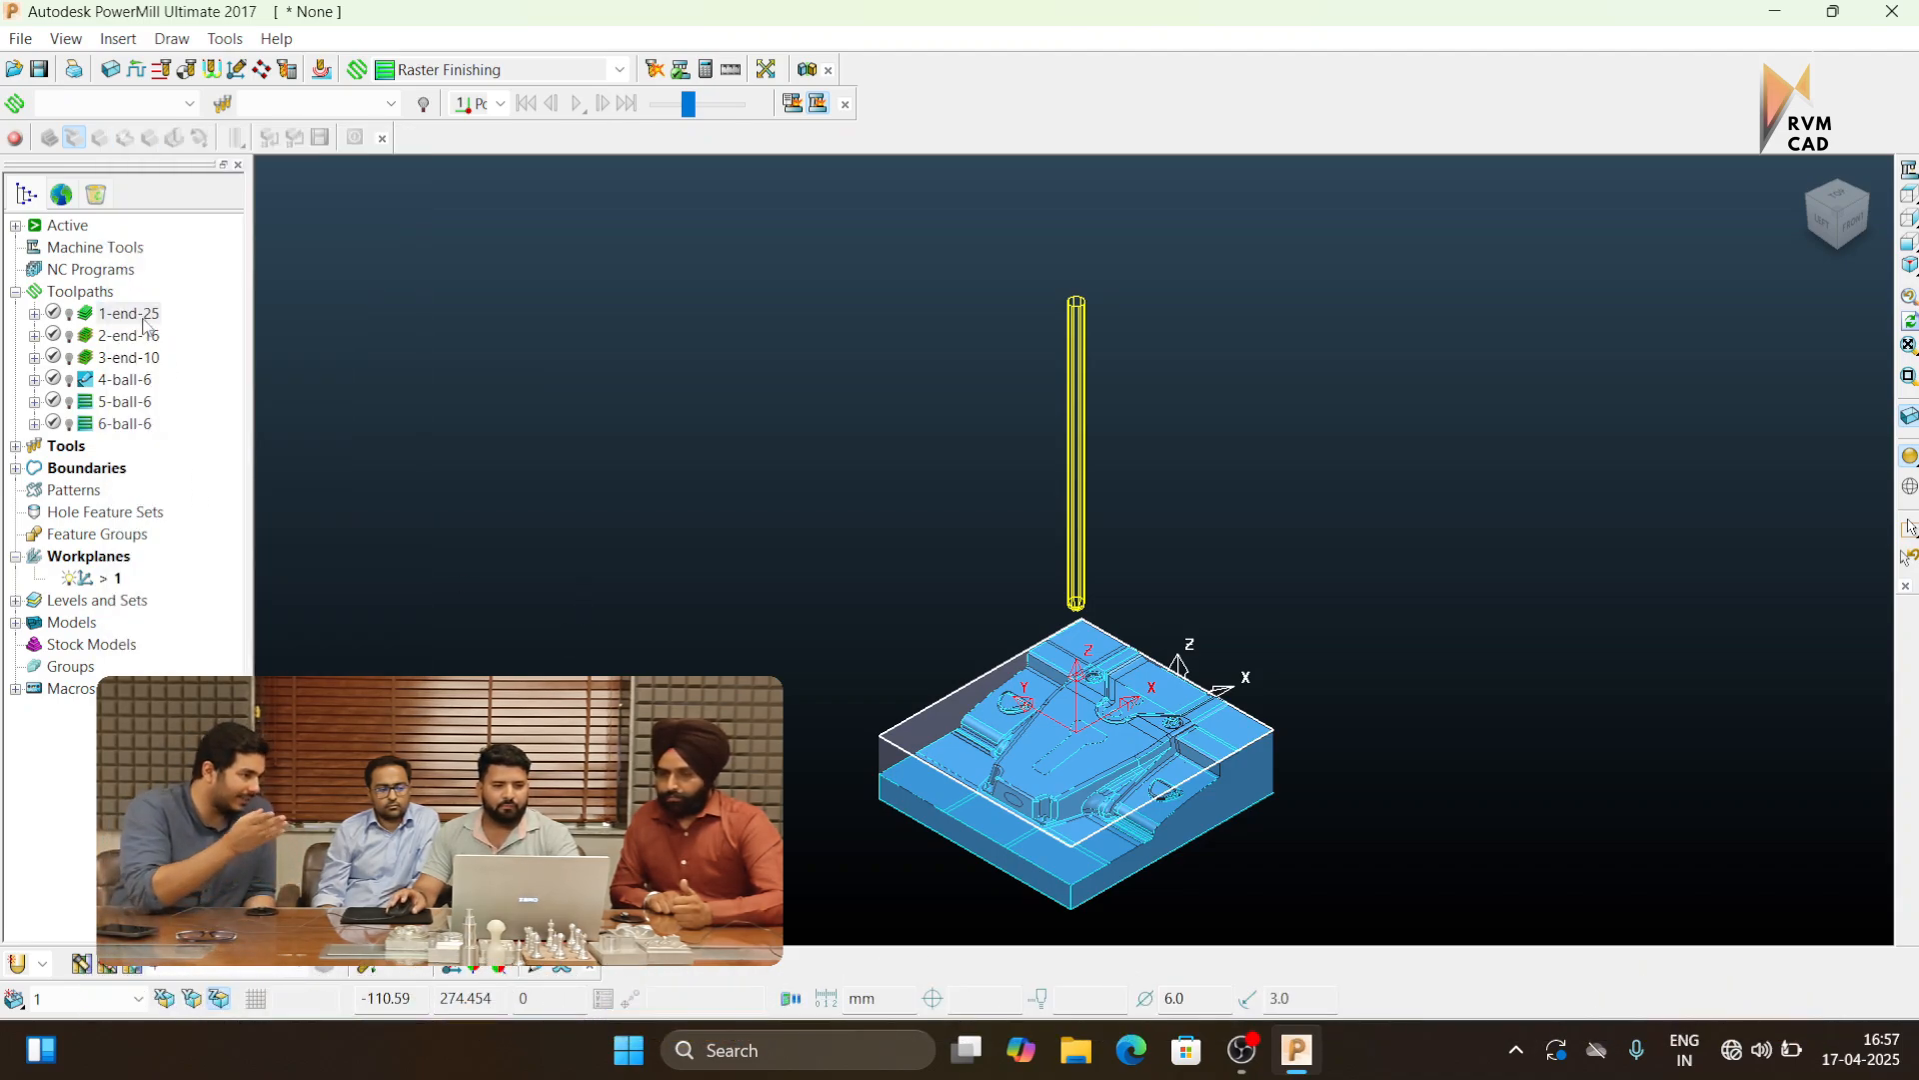
pyautogui.rightClick(135, 313)
pyautogui.click(212, 215)
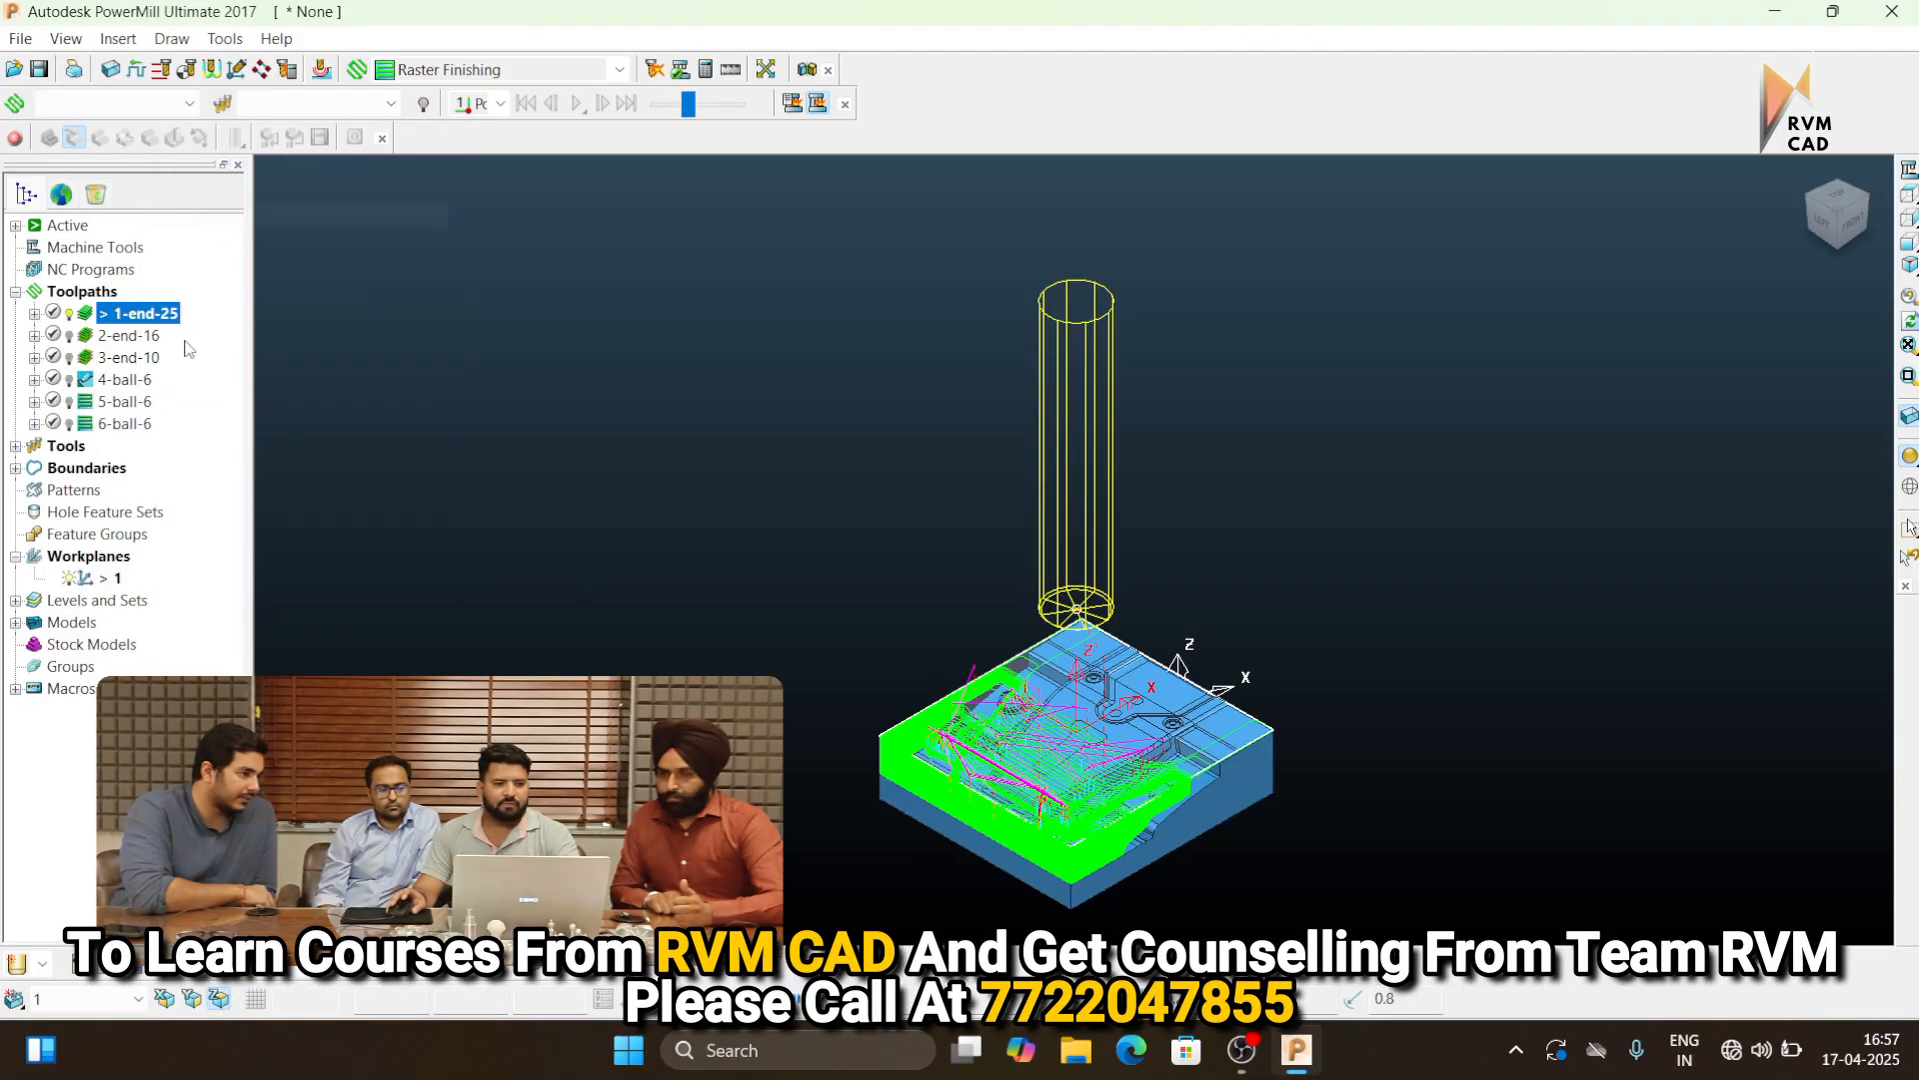
# Create an individual NC program from the 1-end-25 toolpath and expand the list of NC programs
pyautogui.rightClick(163, 315)
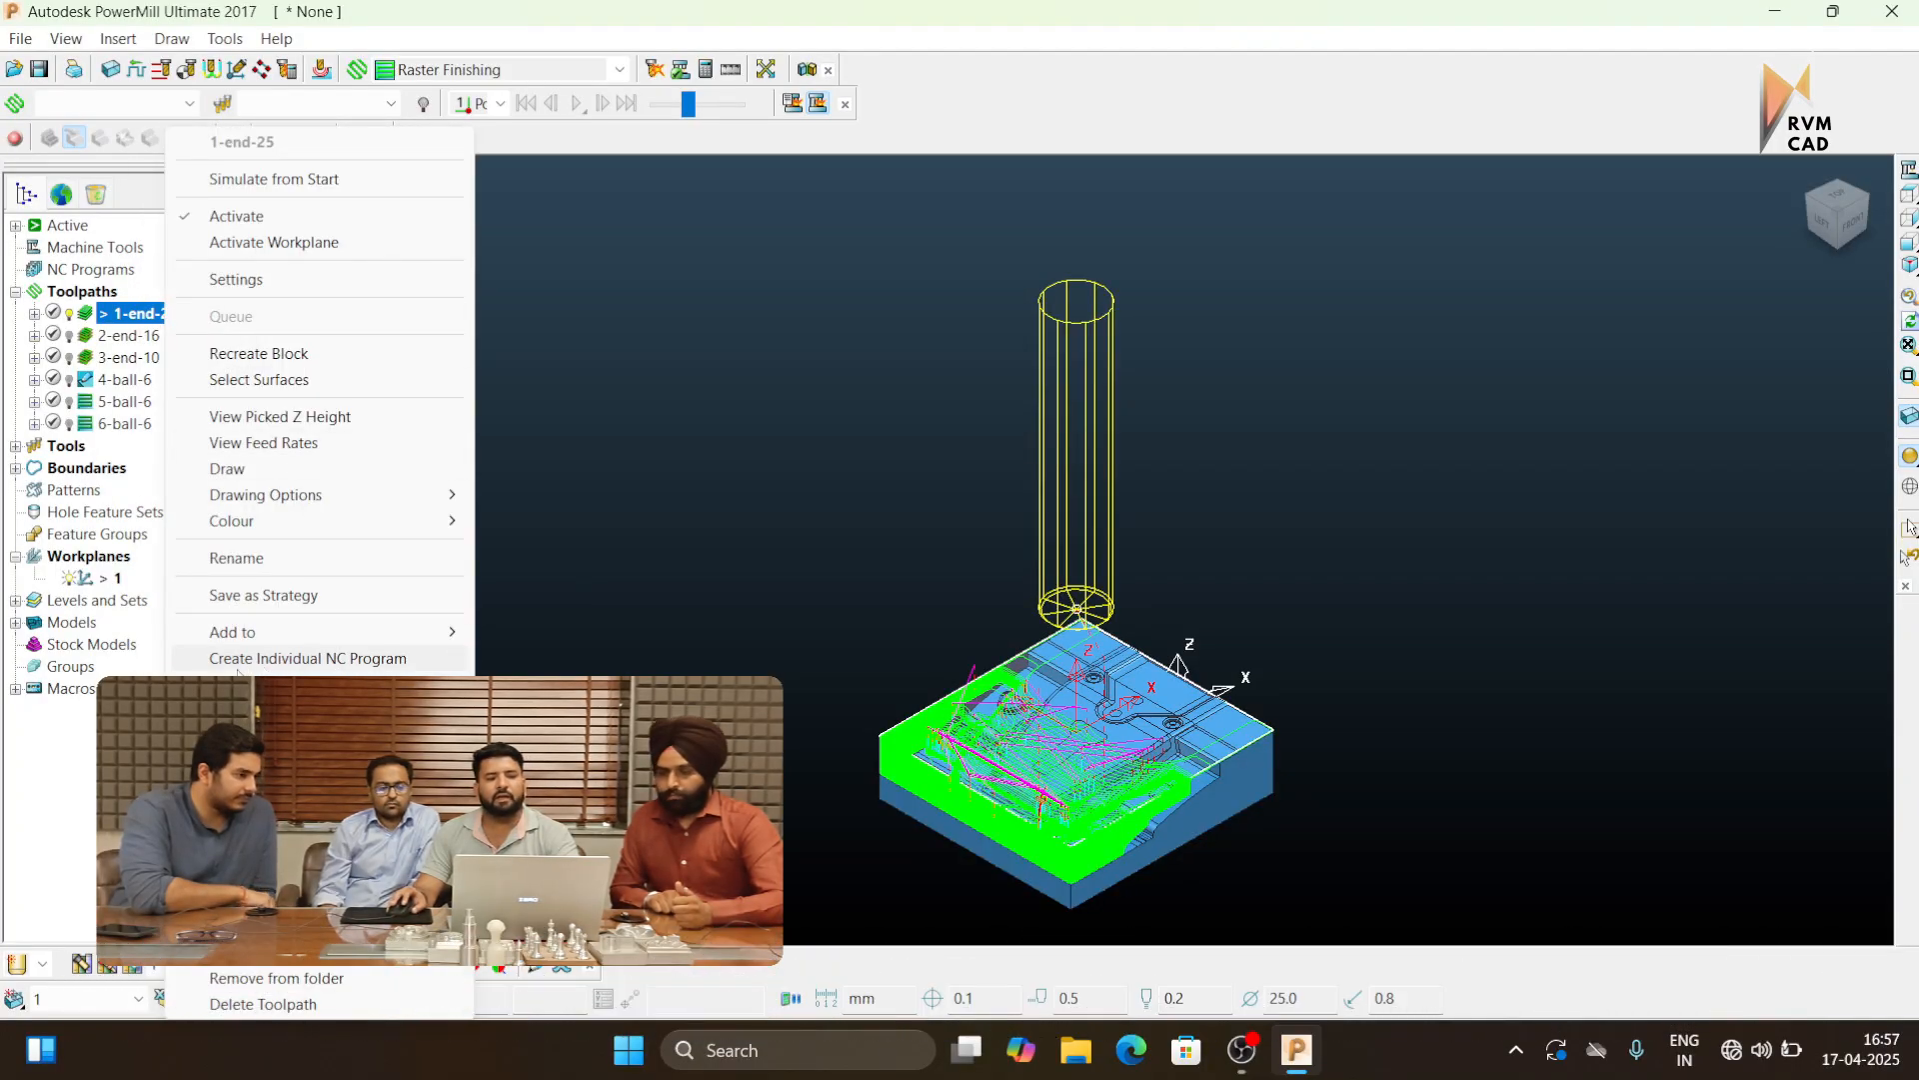
pyautogui.click(392, 660)
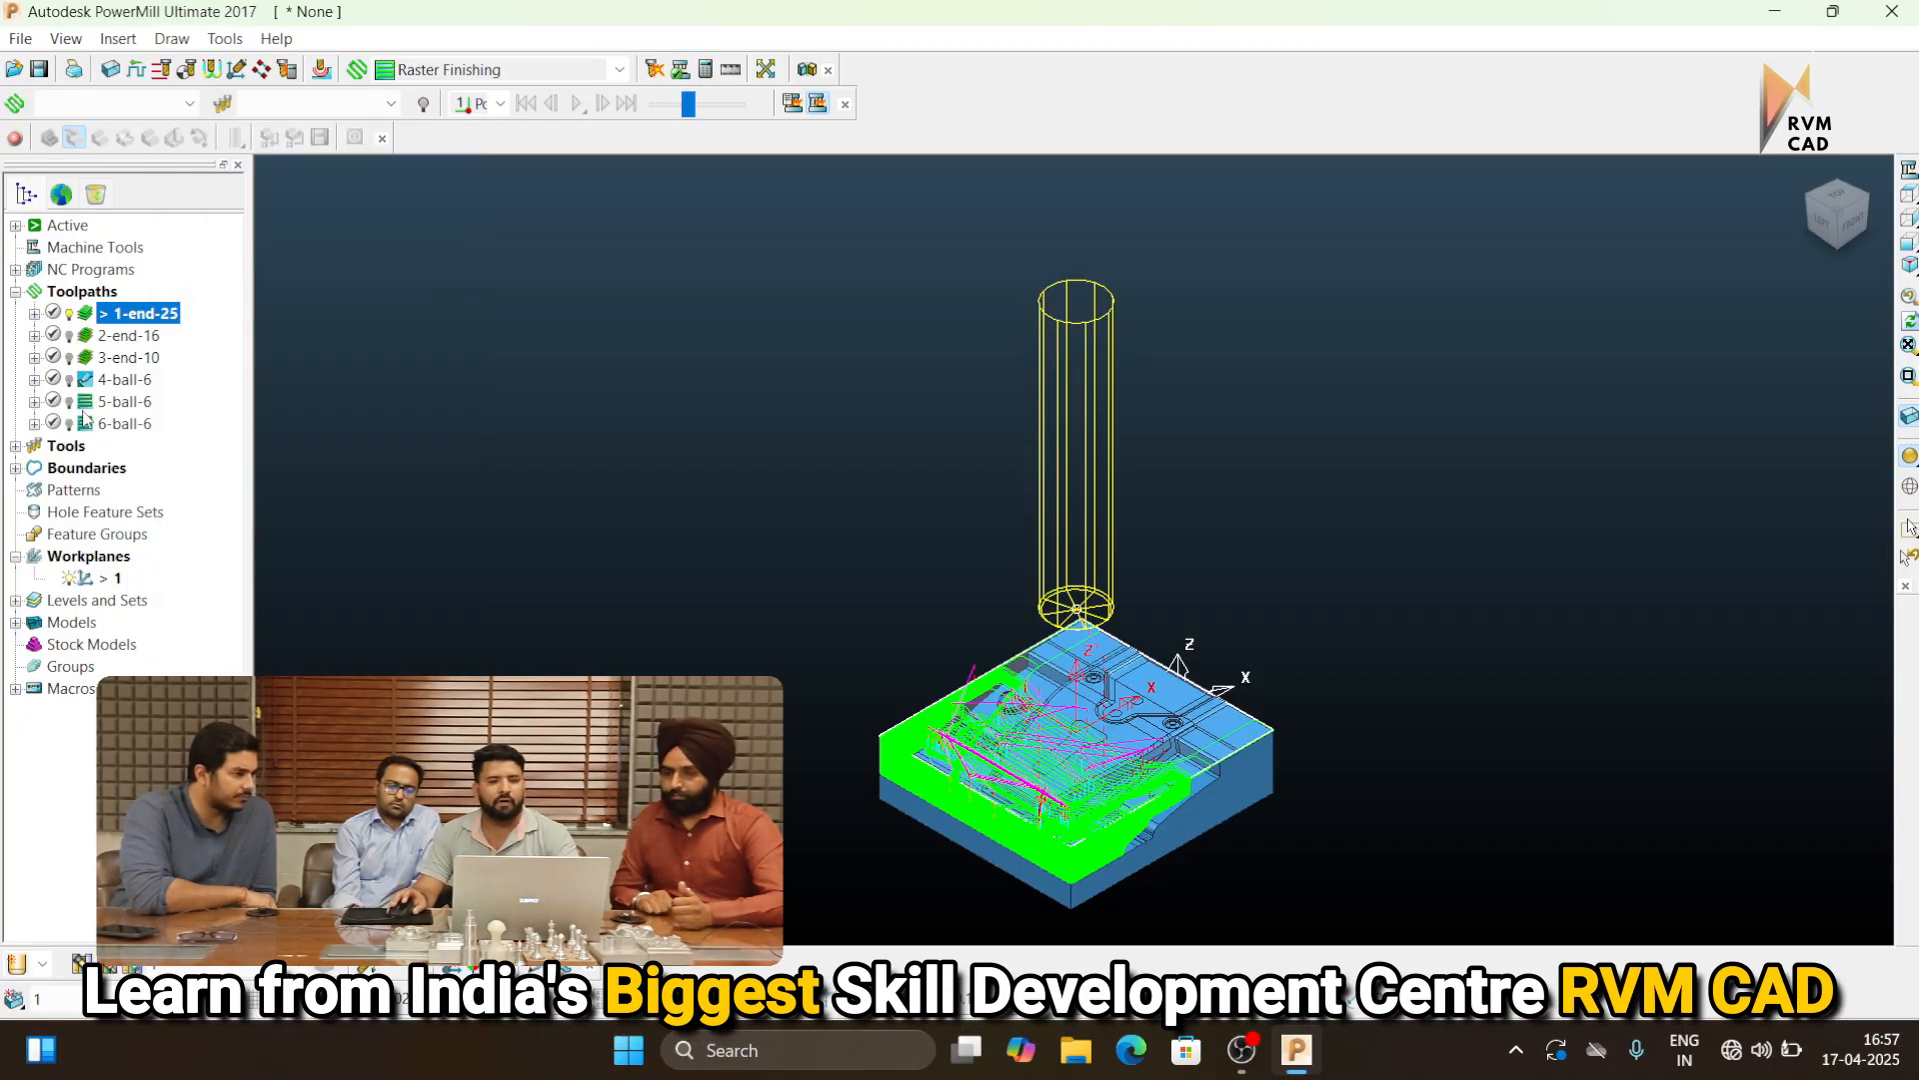
pyautogui.click(15, 269)
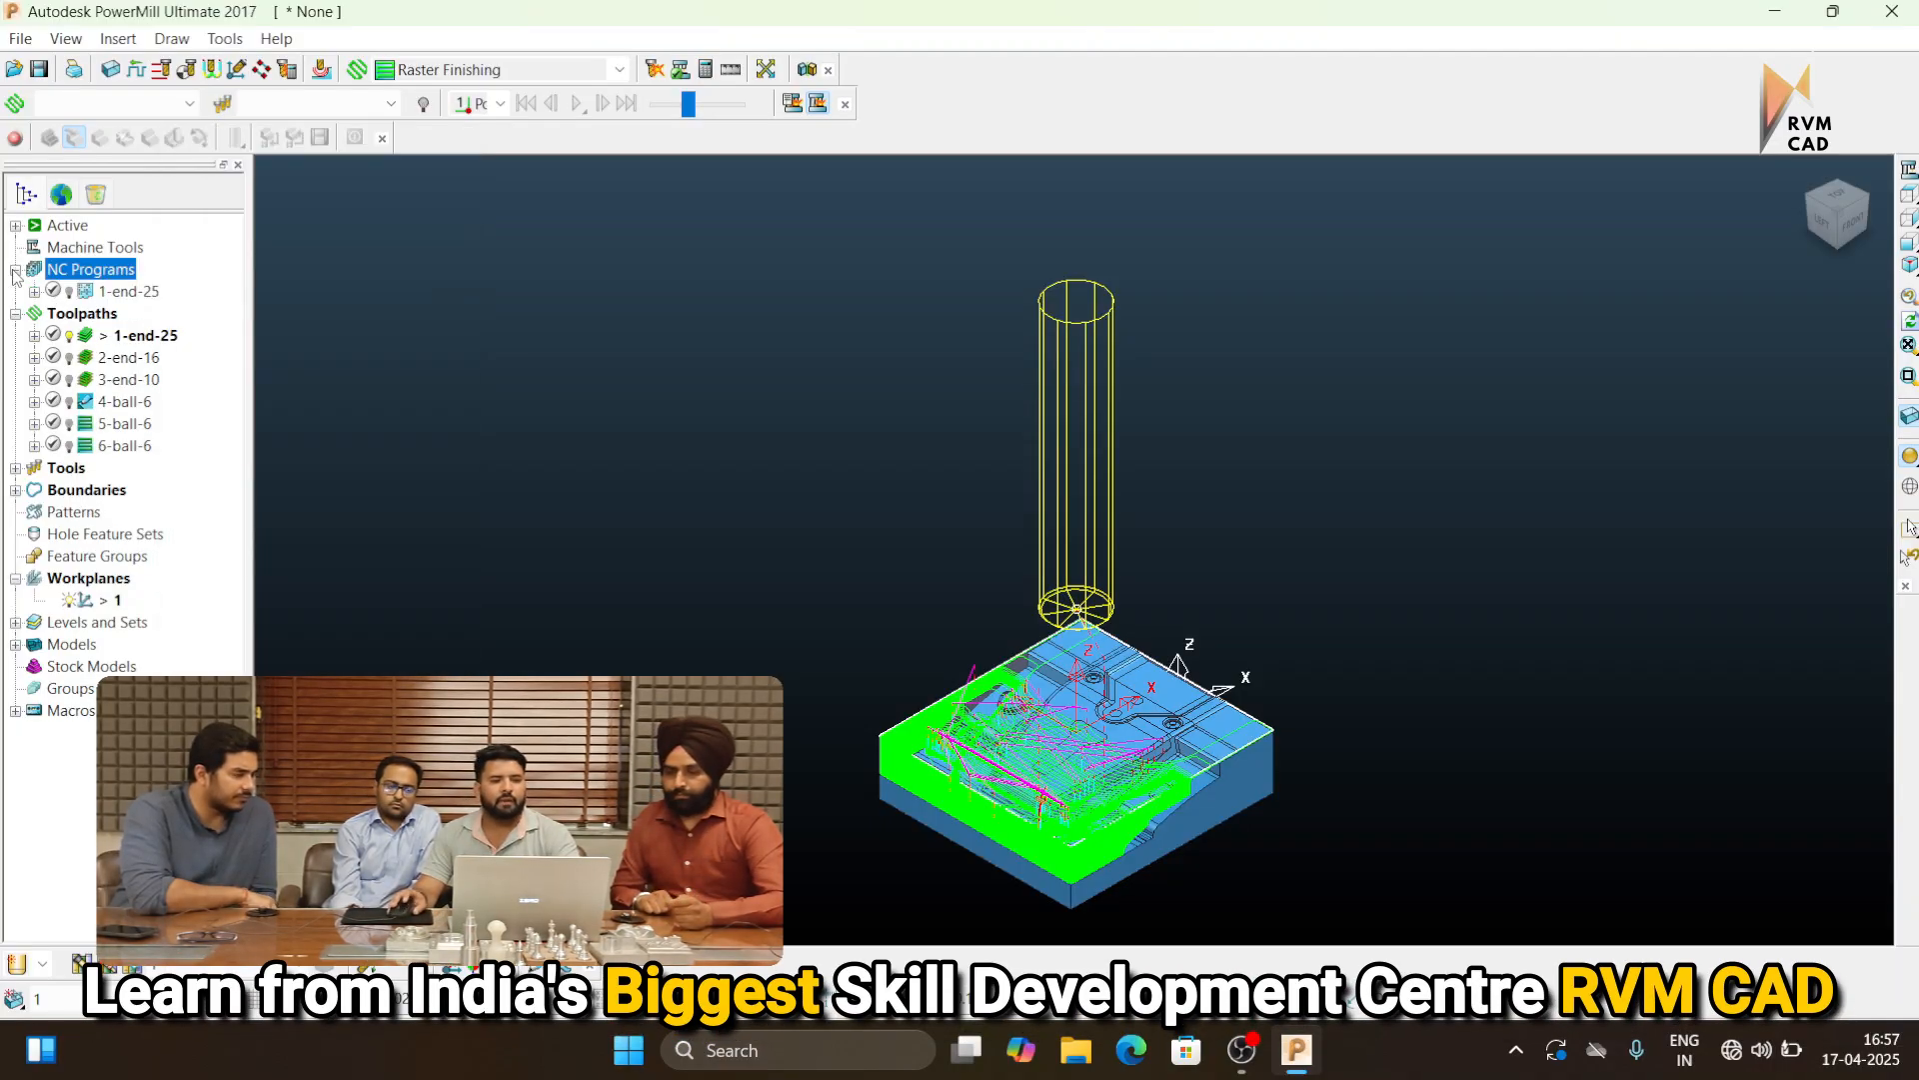
# Open the 1-end-25 NC program for editing and set its output folder to the Desktop
pyautogui.rightClick(120, 292)
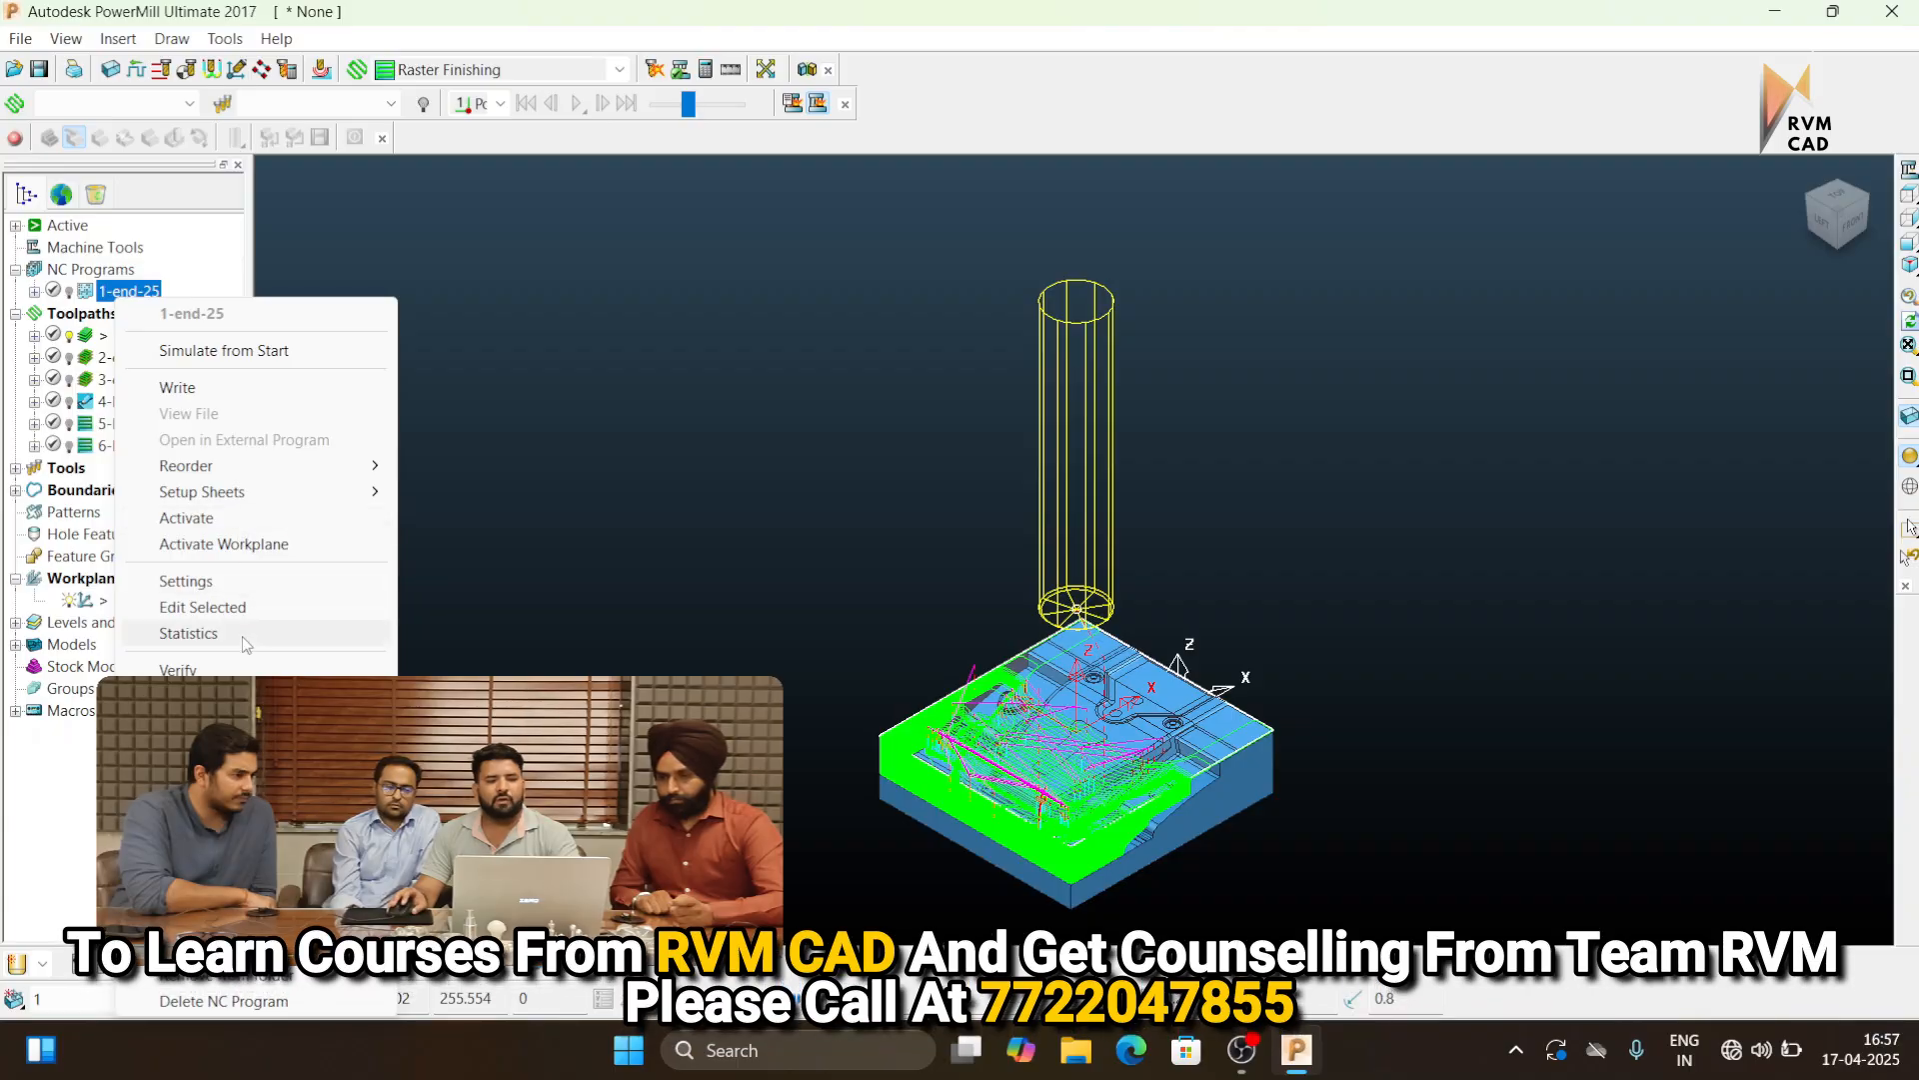
pyautogui.click(241, 610)
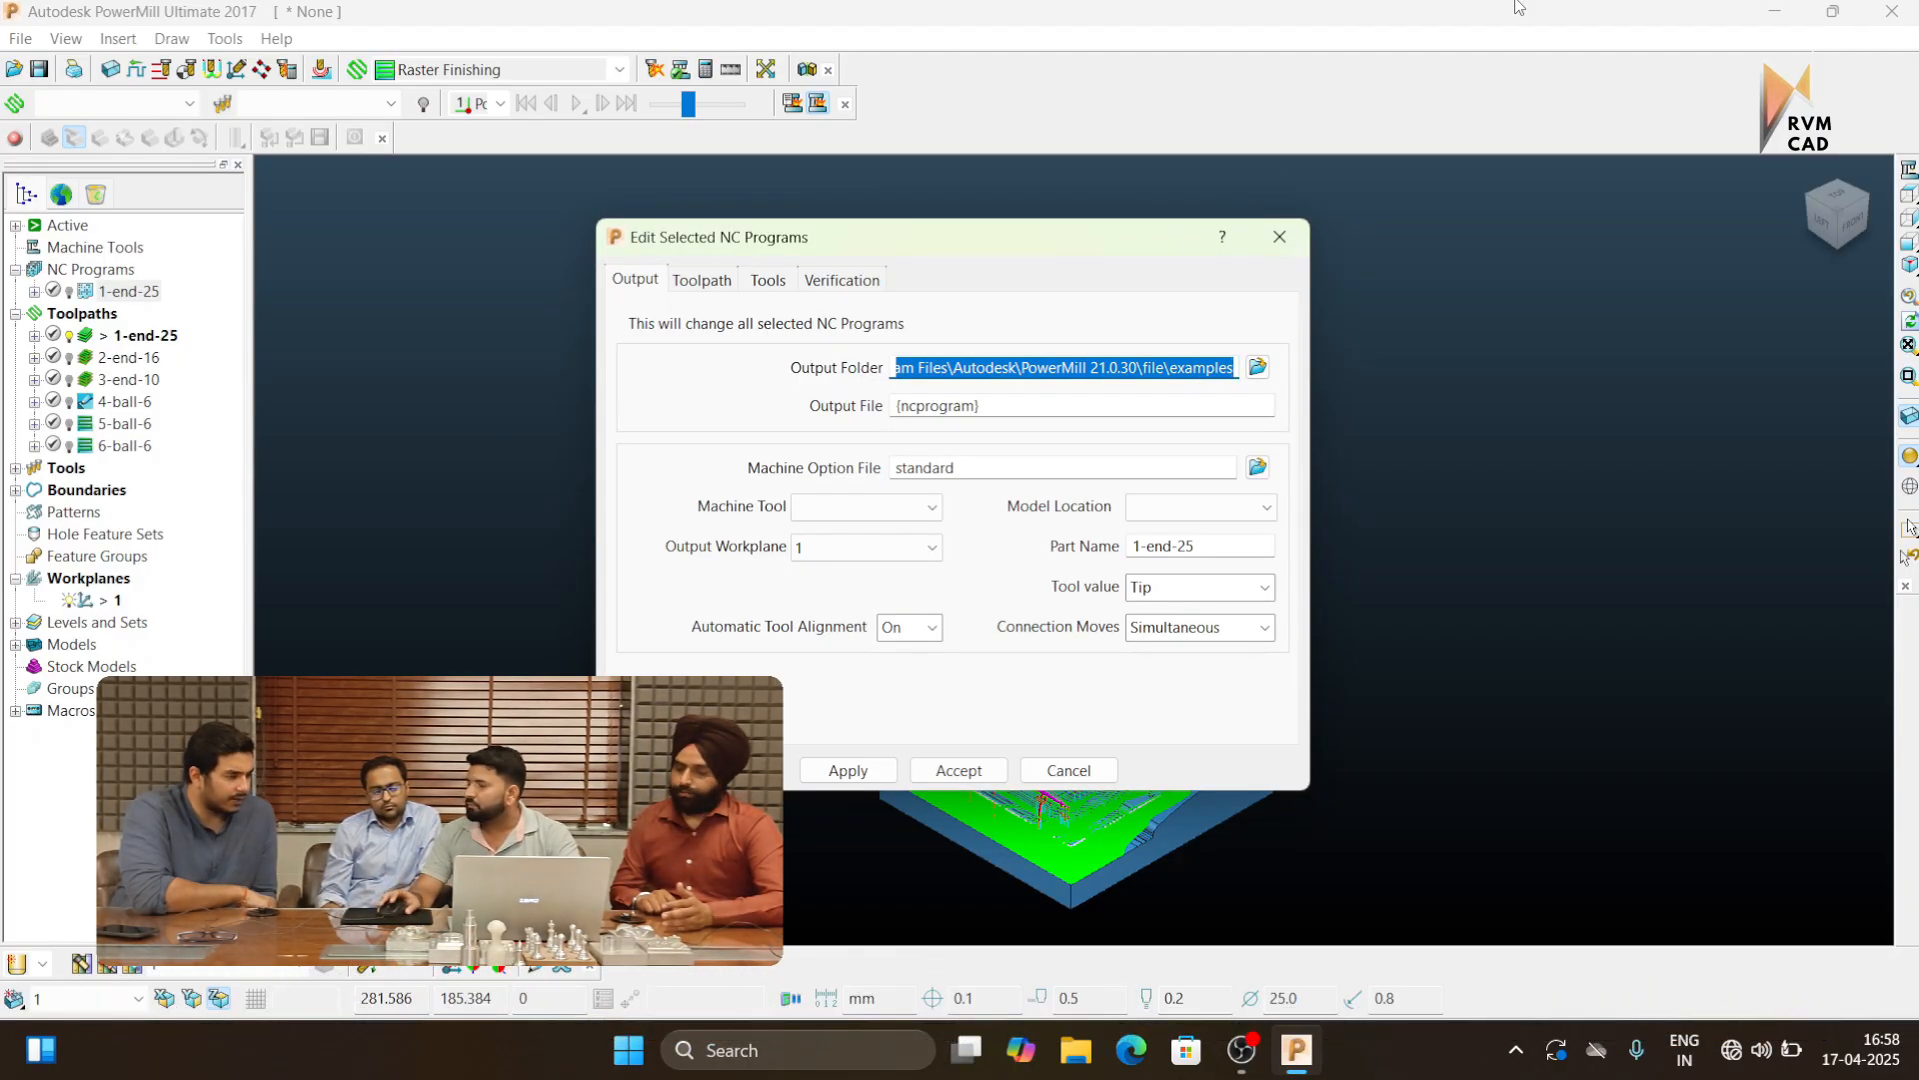
pyautogui.click(1257, 368)
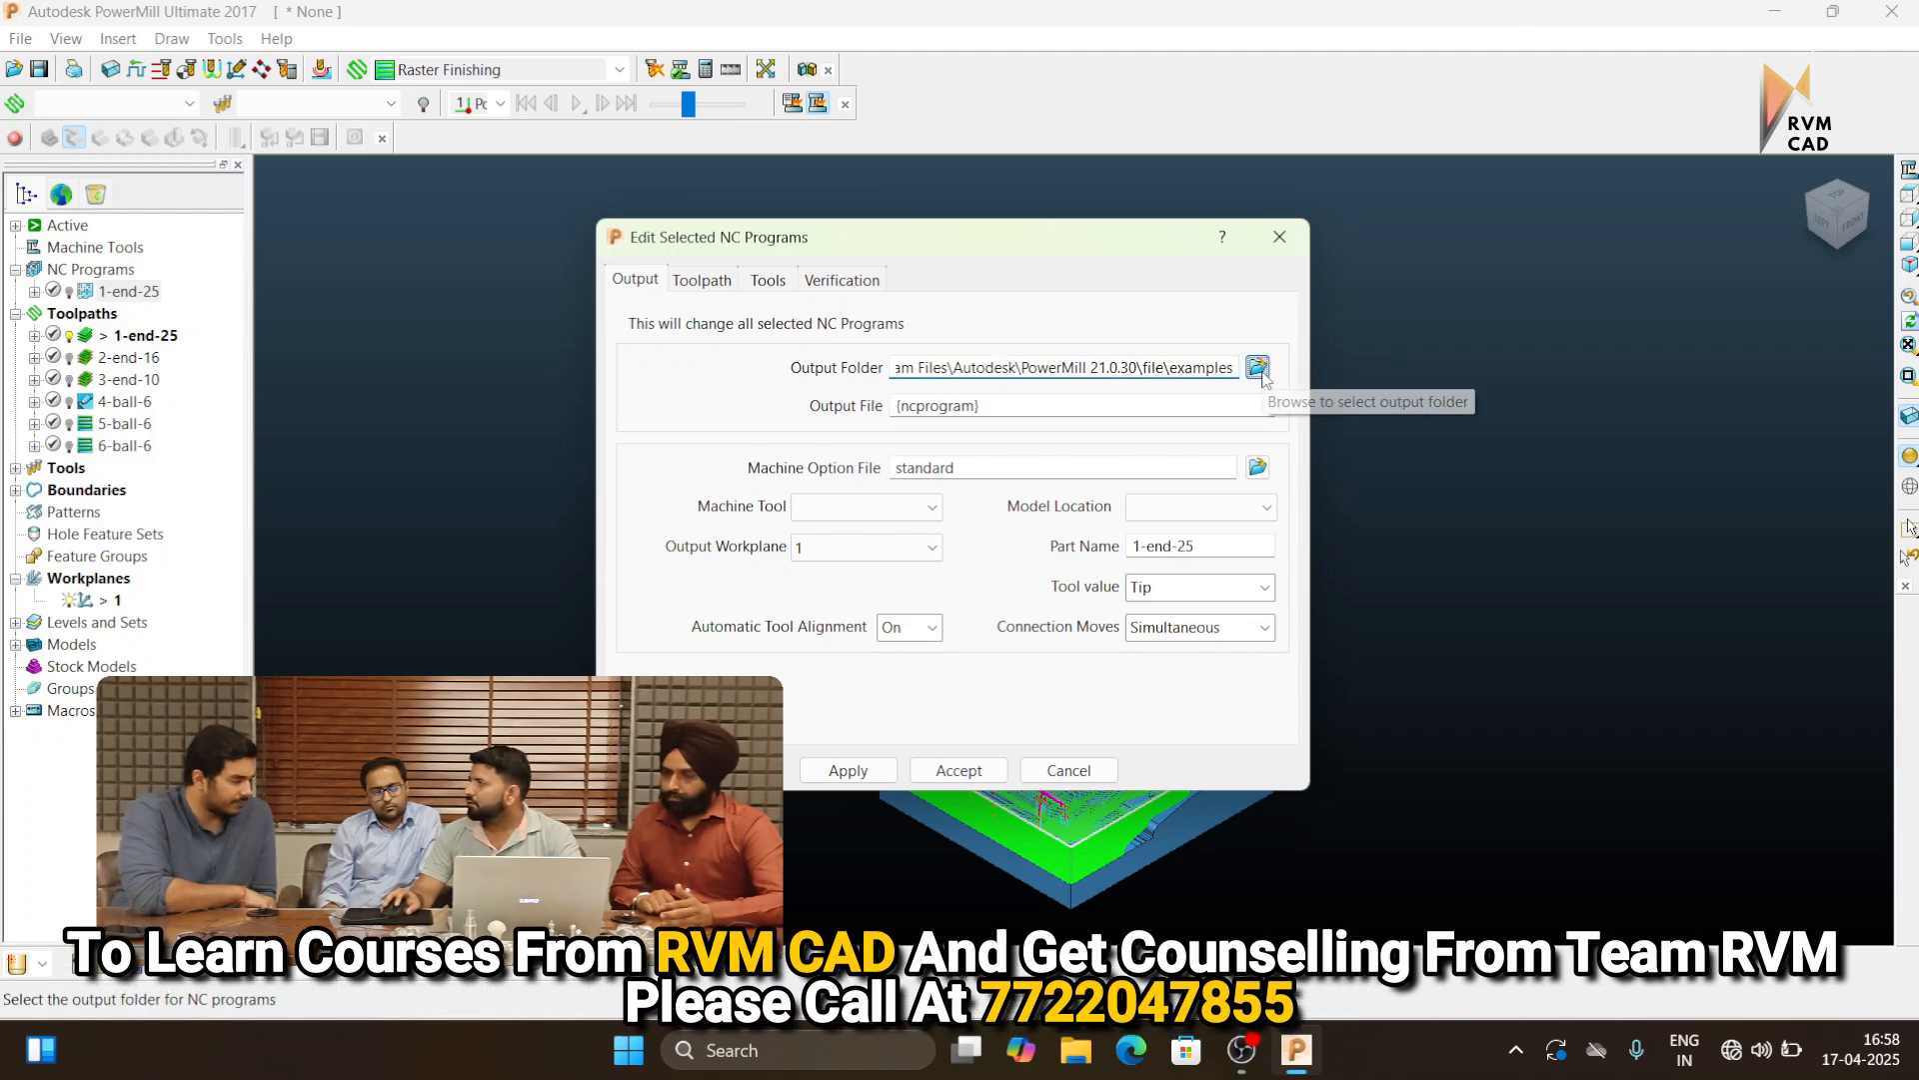
pyautogui.scroll(8, 1100, 496)
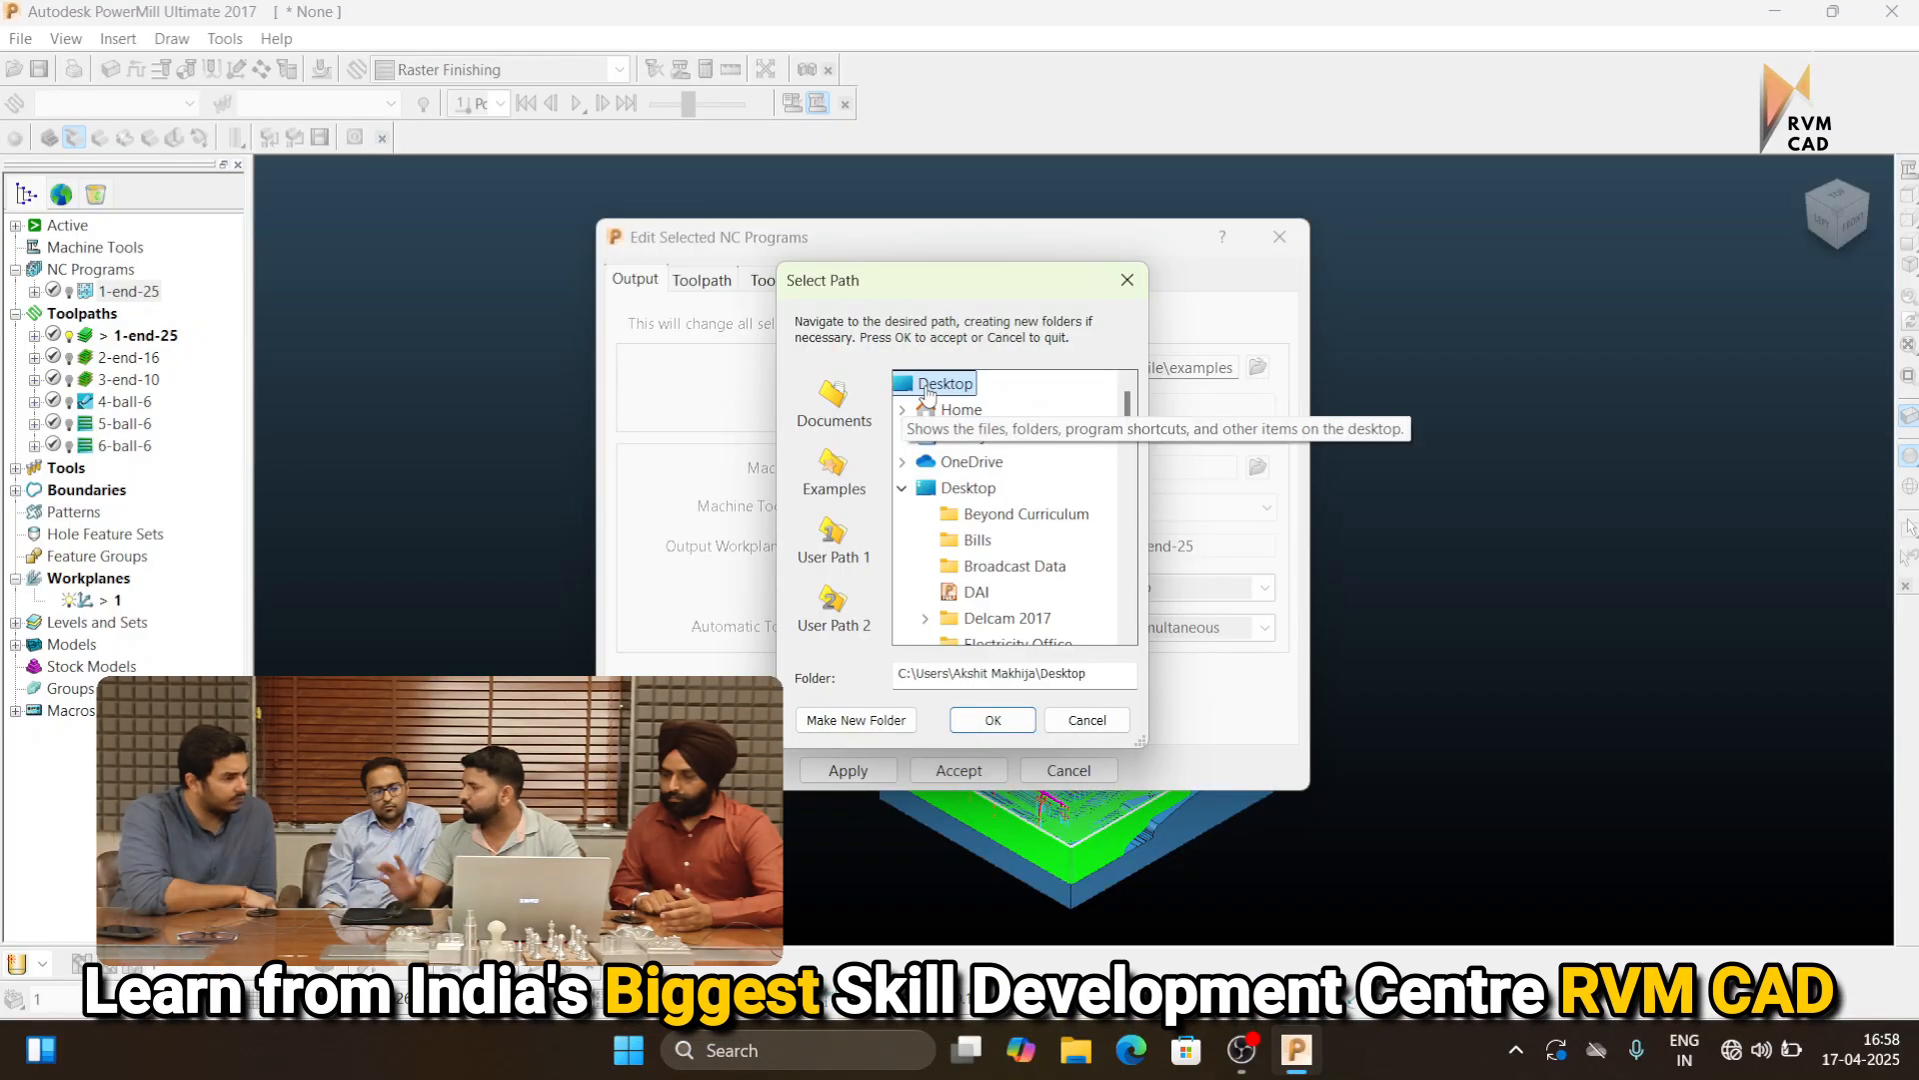
pyautogui.click(992, 719)
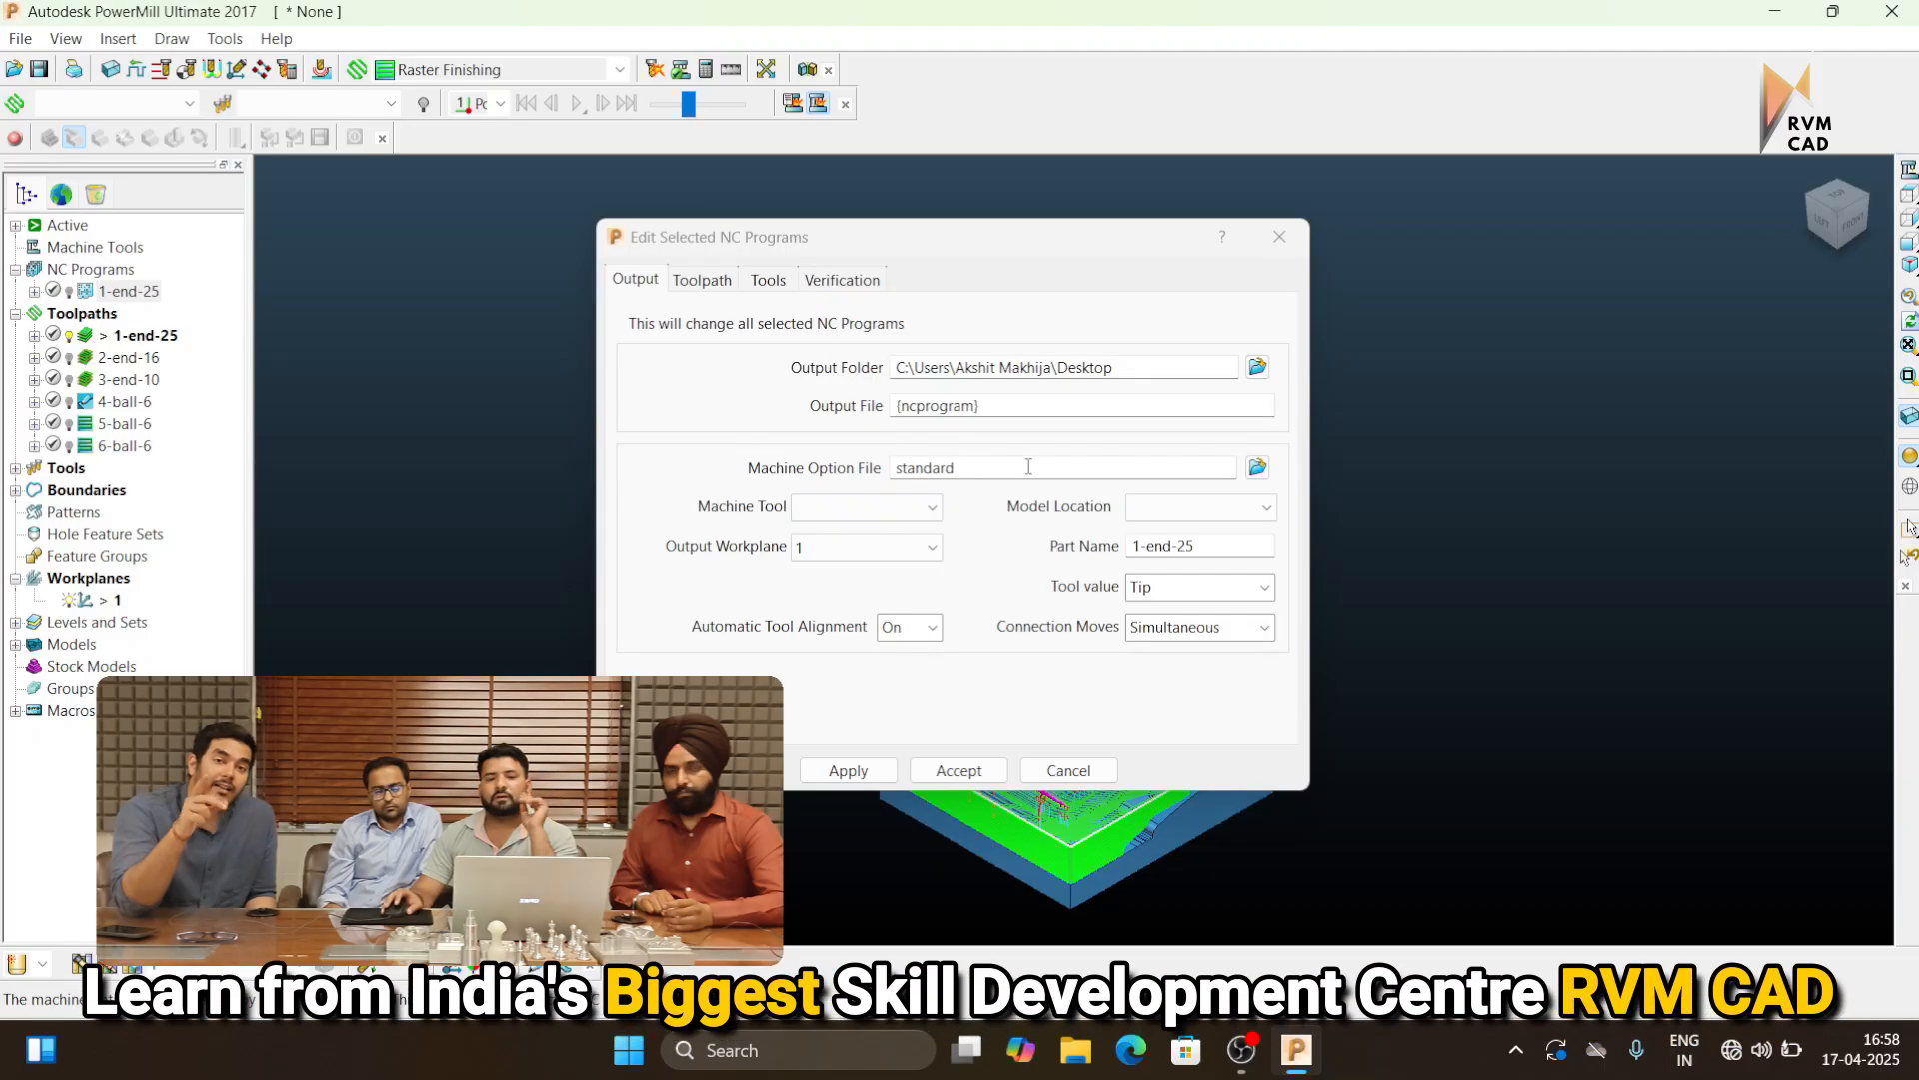
# Start choosing a machine option file for the NC program and look through the Desktop locations for it
pyautogui.click(1261, 473)
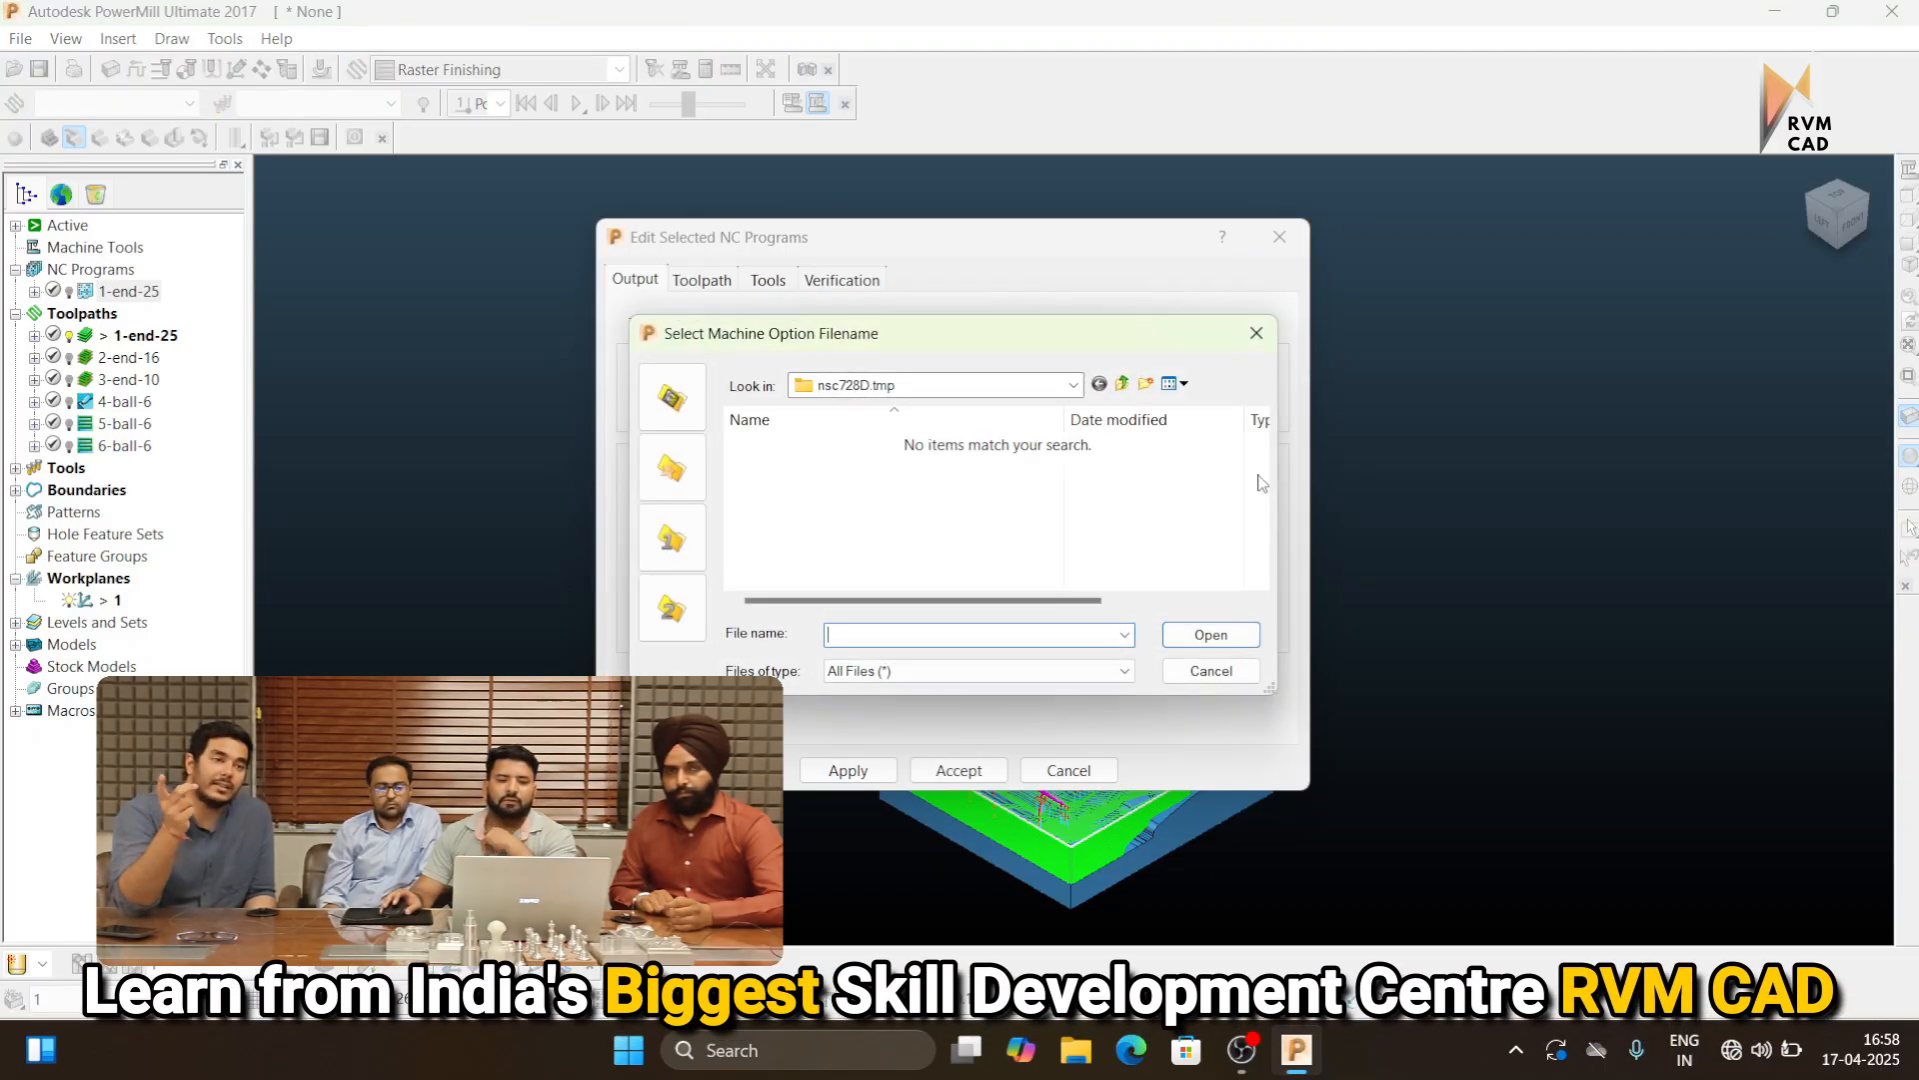
pyautogui.click(1123, 386)
pyautogui.click(1122, 386)
pyautogui.click(1122, 386)
pyautogui.click(1123, 386)
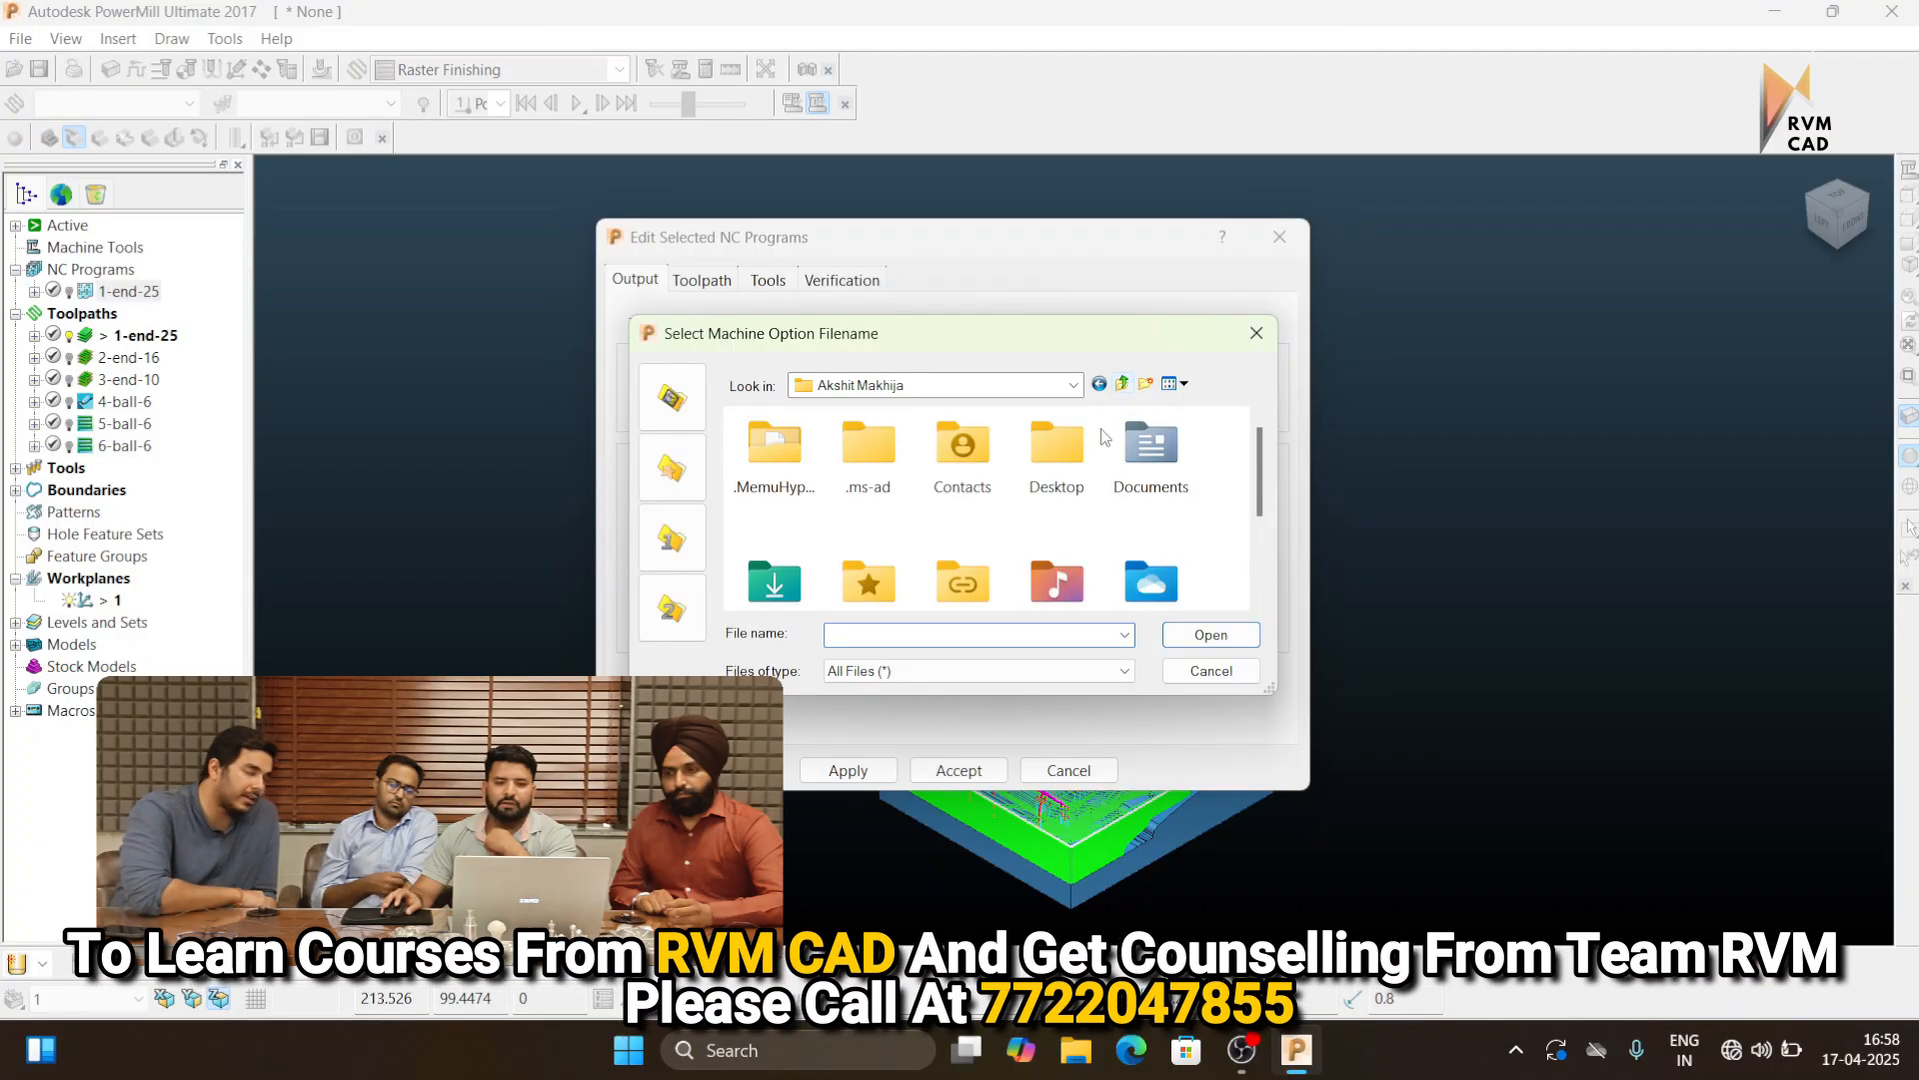
pyautogui.click(1122, 386)
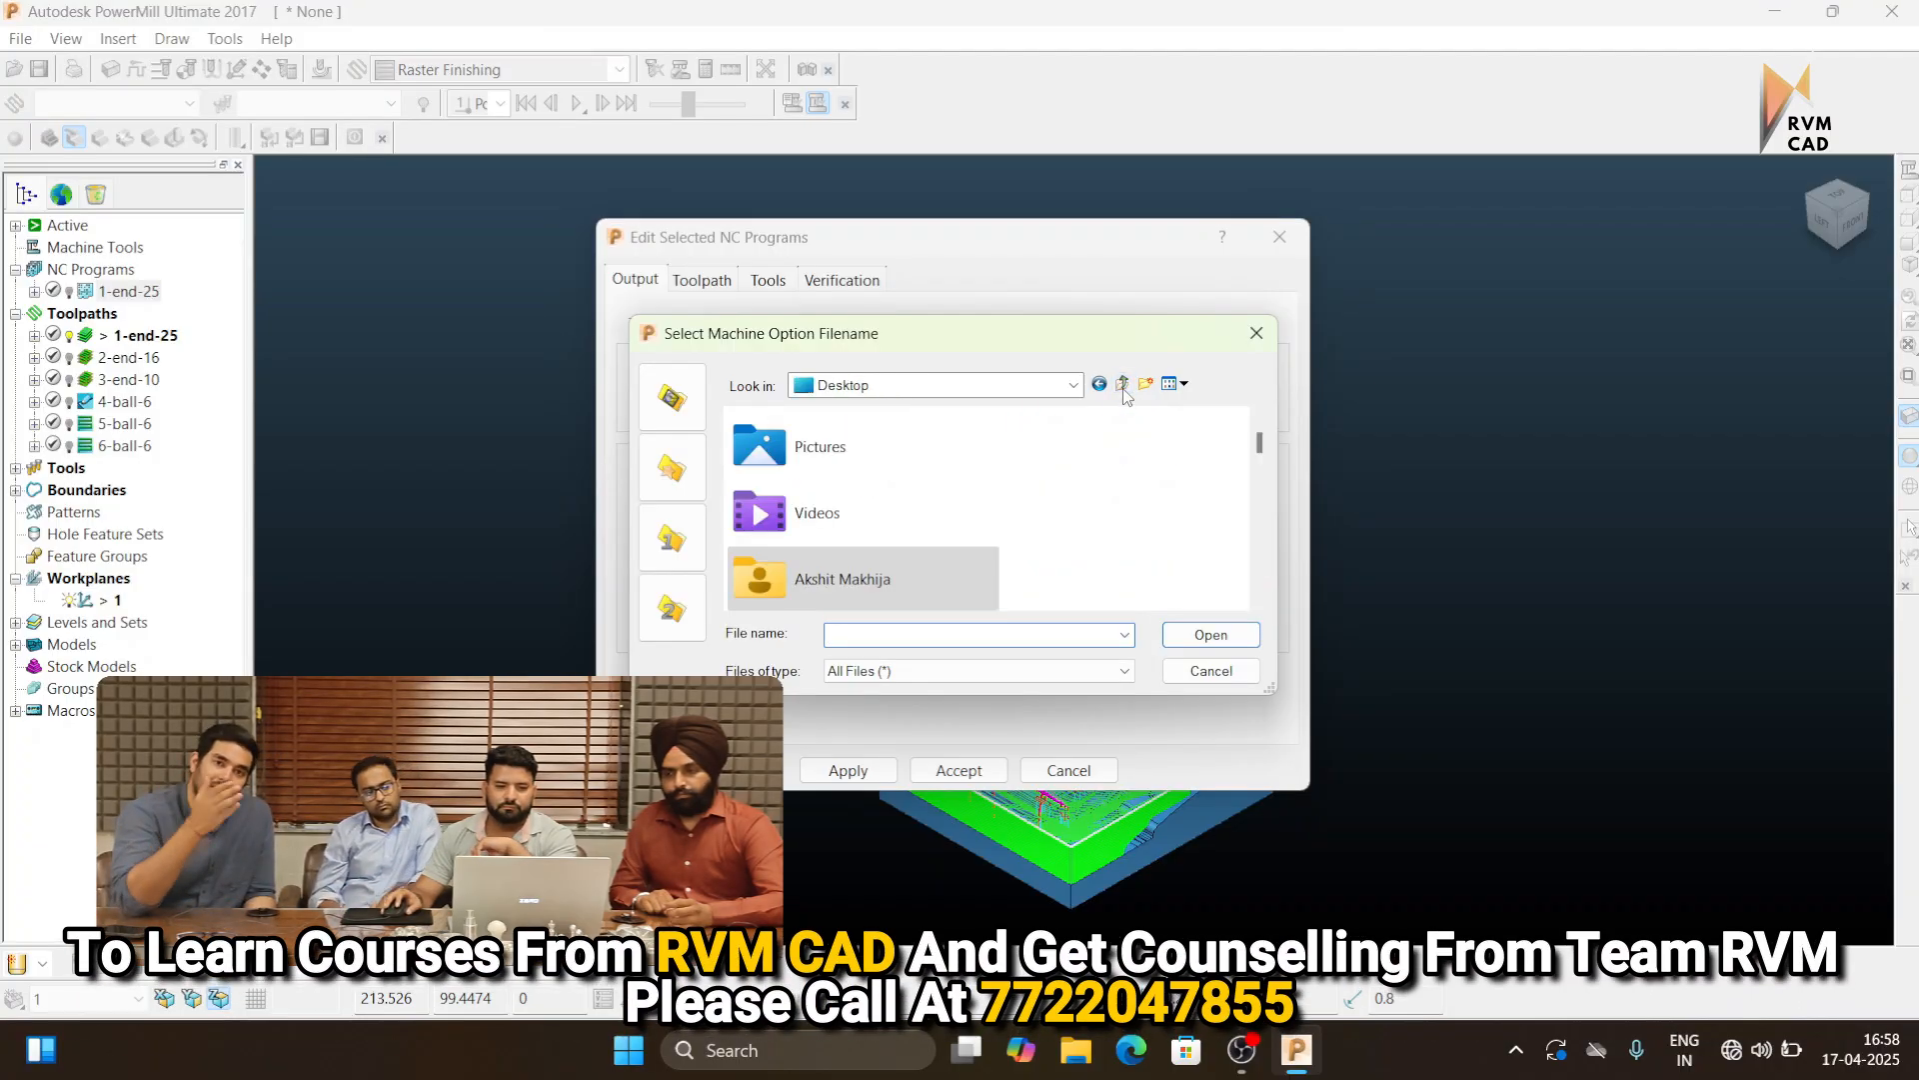
pyautogui.scroll(-3, 1075, 566)
pyautogui.scroll(-2, 1074, 562)
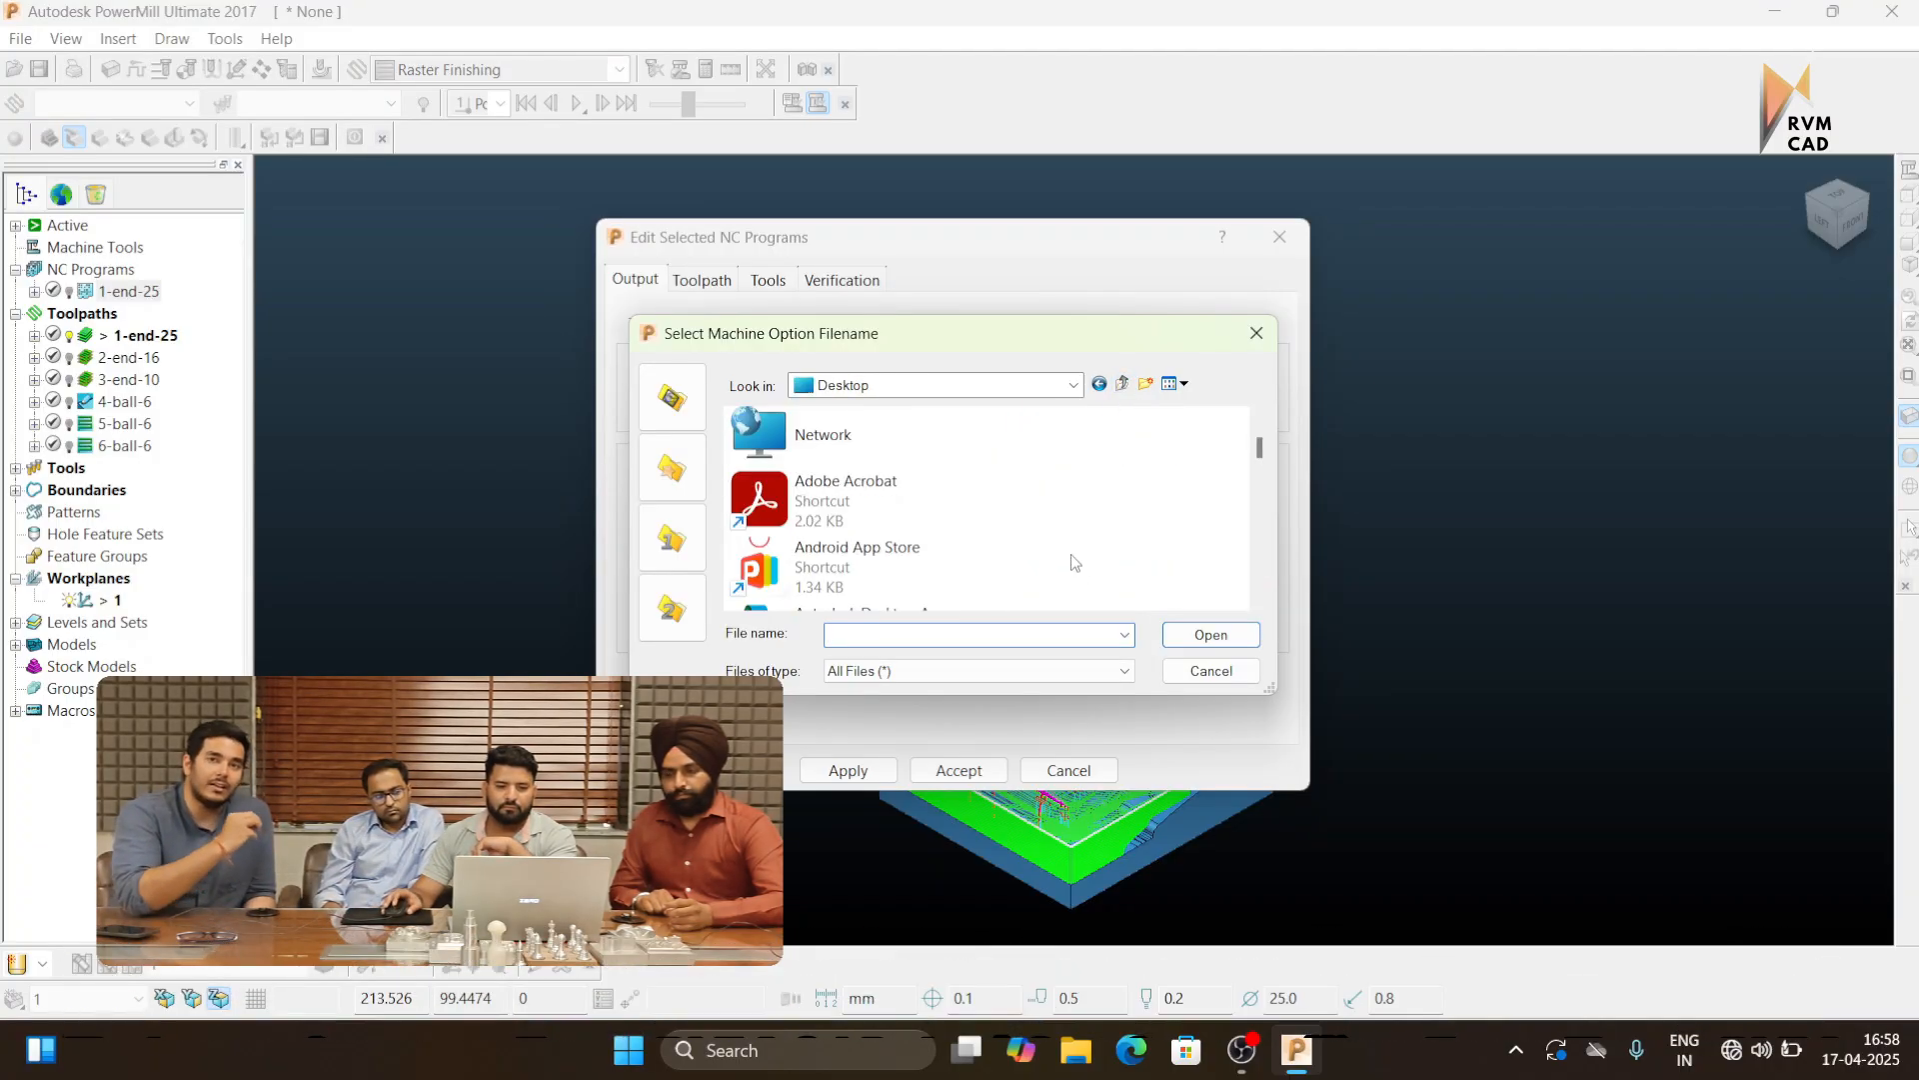
pyautogui.scroll(3, 1073, 561)
pyautogui.scroll(2, 1070, 554)
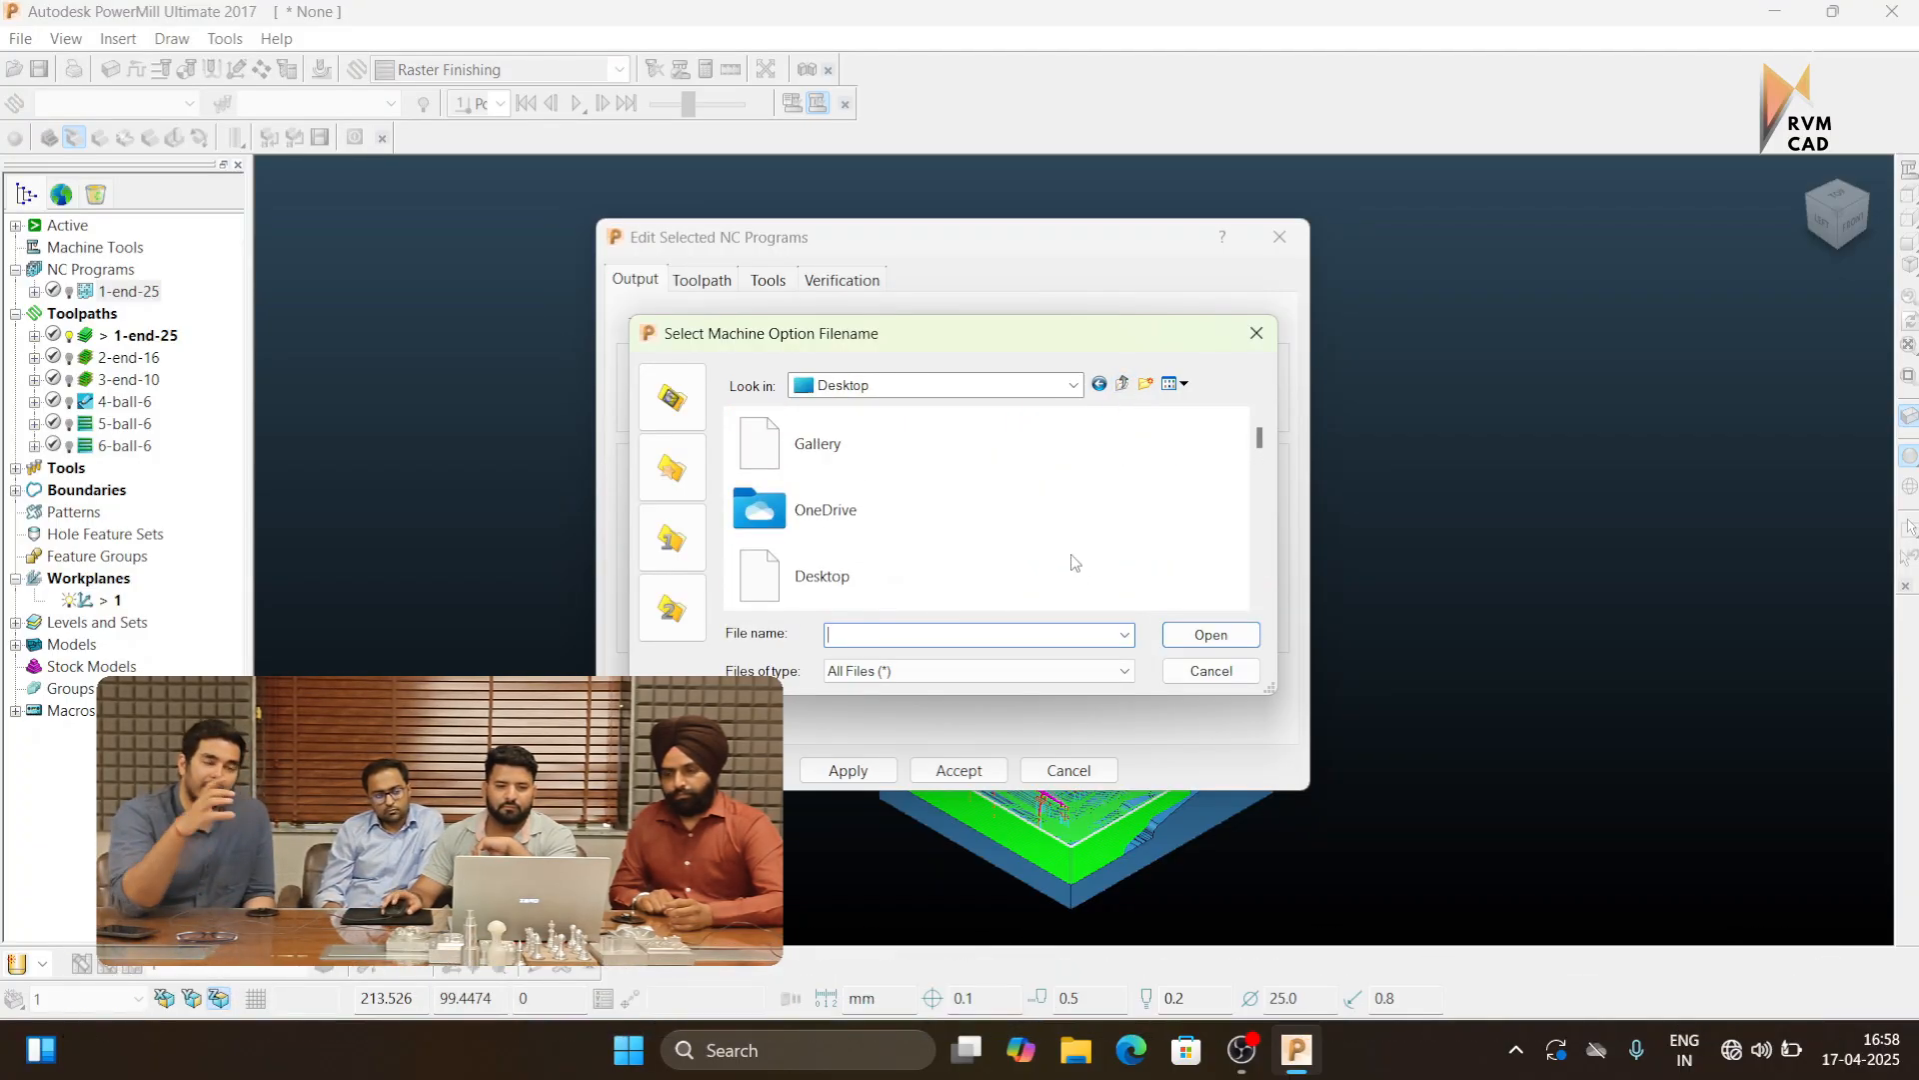
# Browse from Local Disk (C:) through the public documents to the Generic folder of the Manufacturing Post Processor Utility 2017
pyautogui.click(1074, 386)
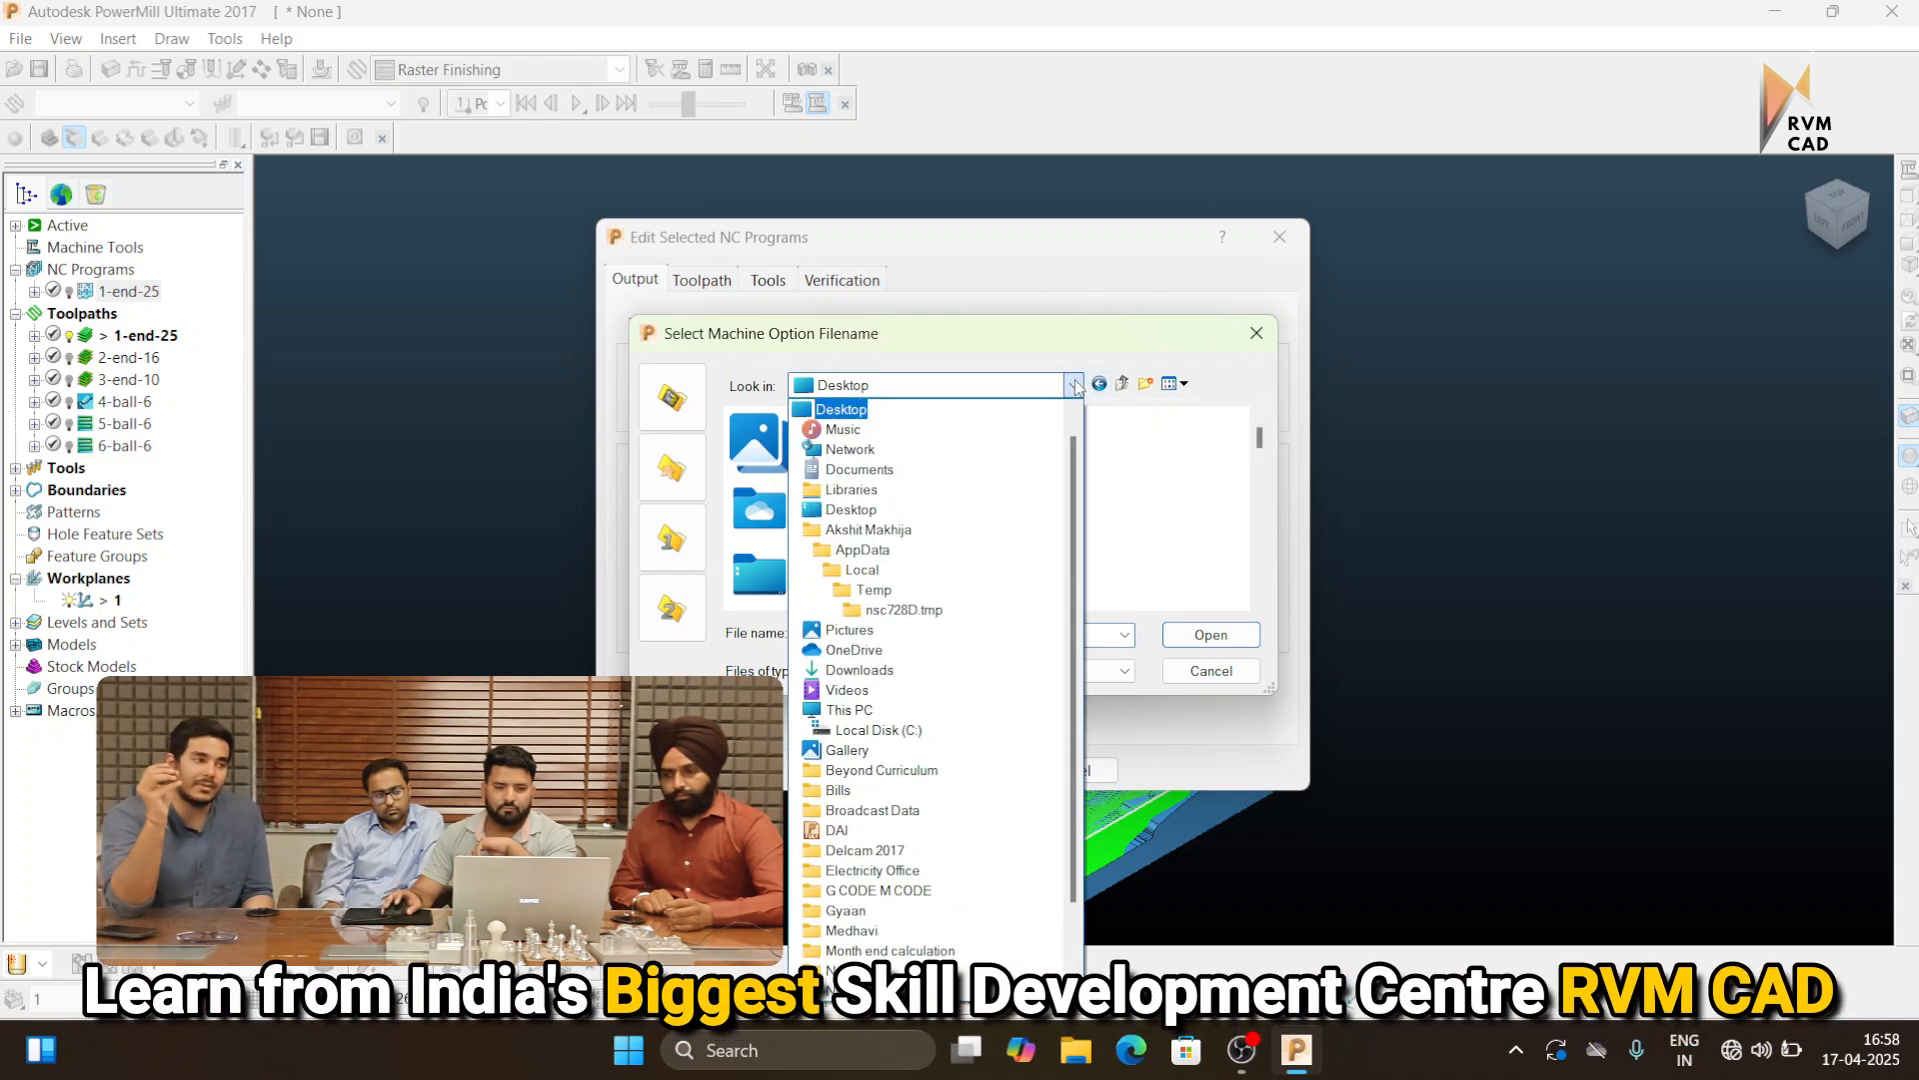
pyautogui.click(850, 709)
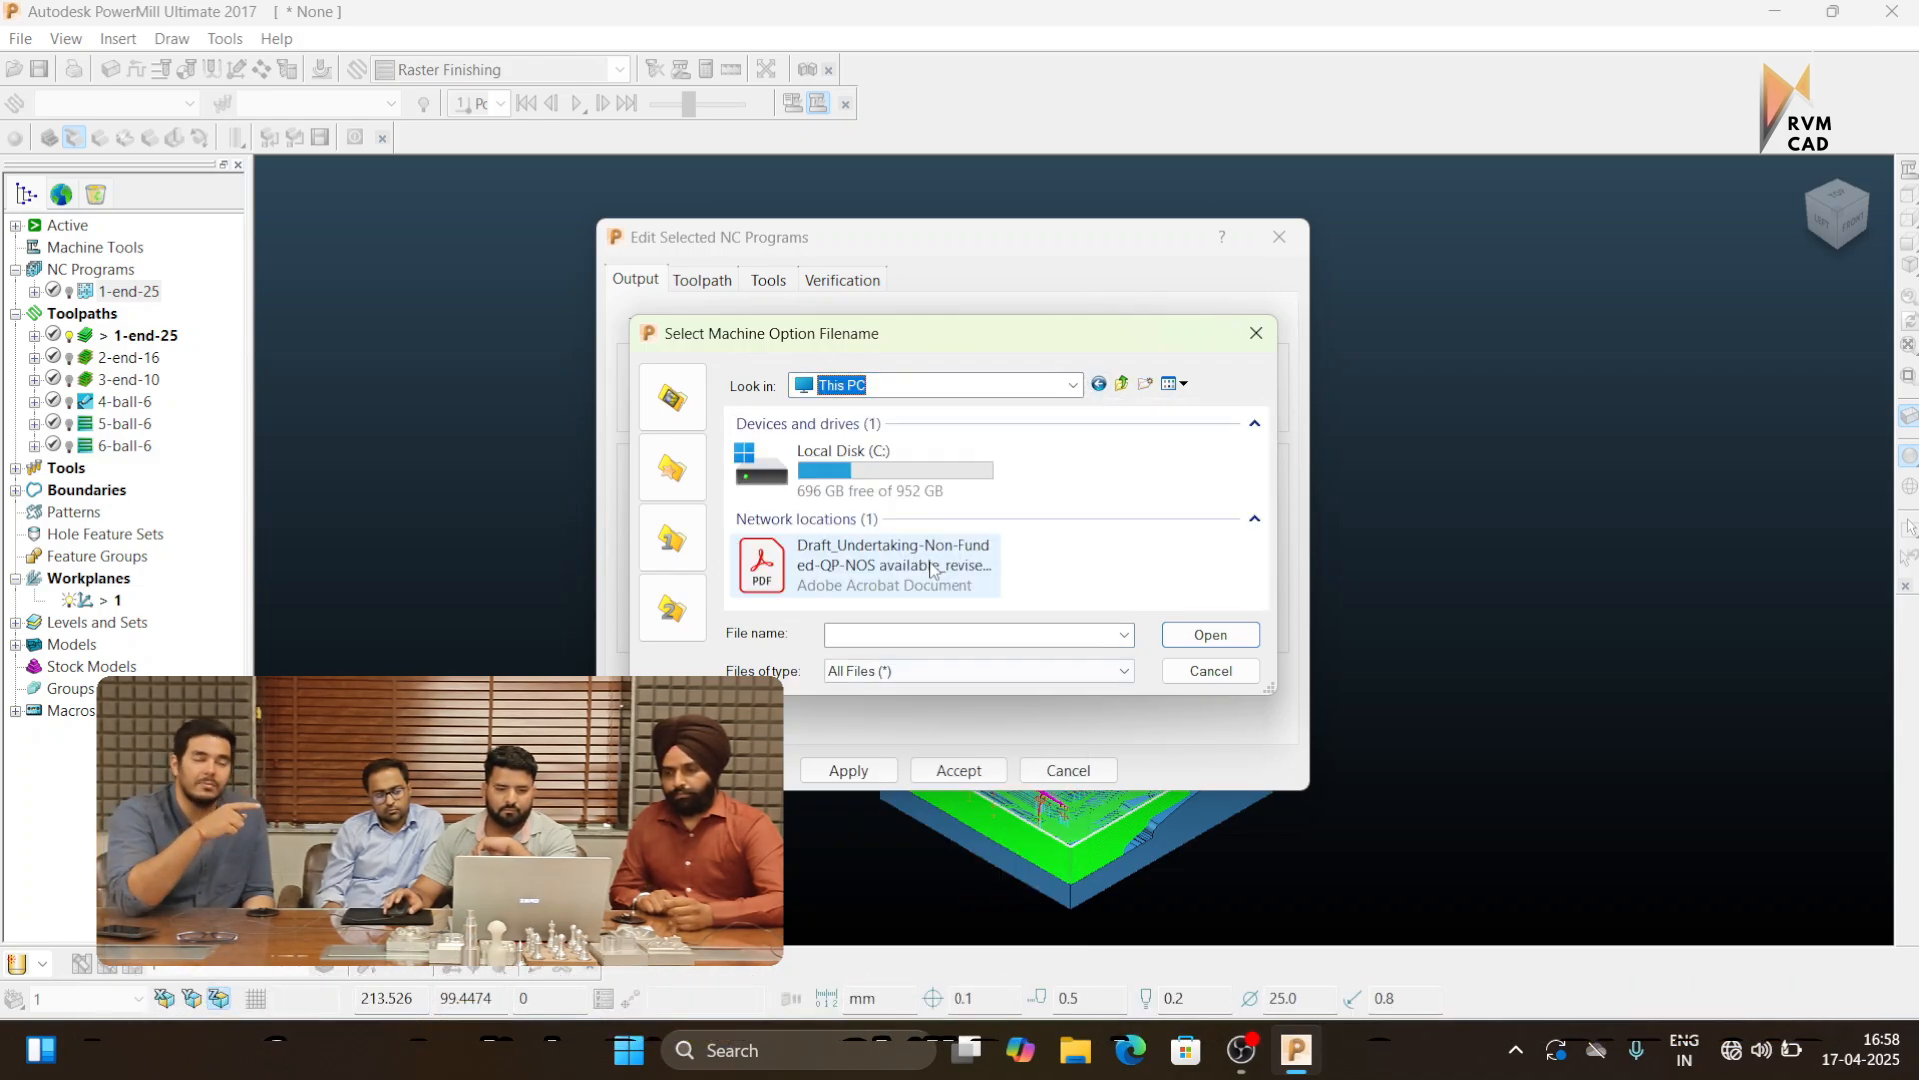
pyautogui.doubleClick(935, 471)
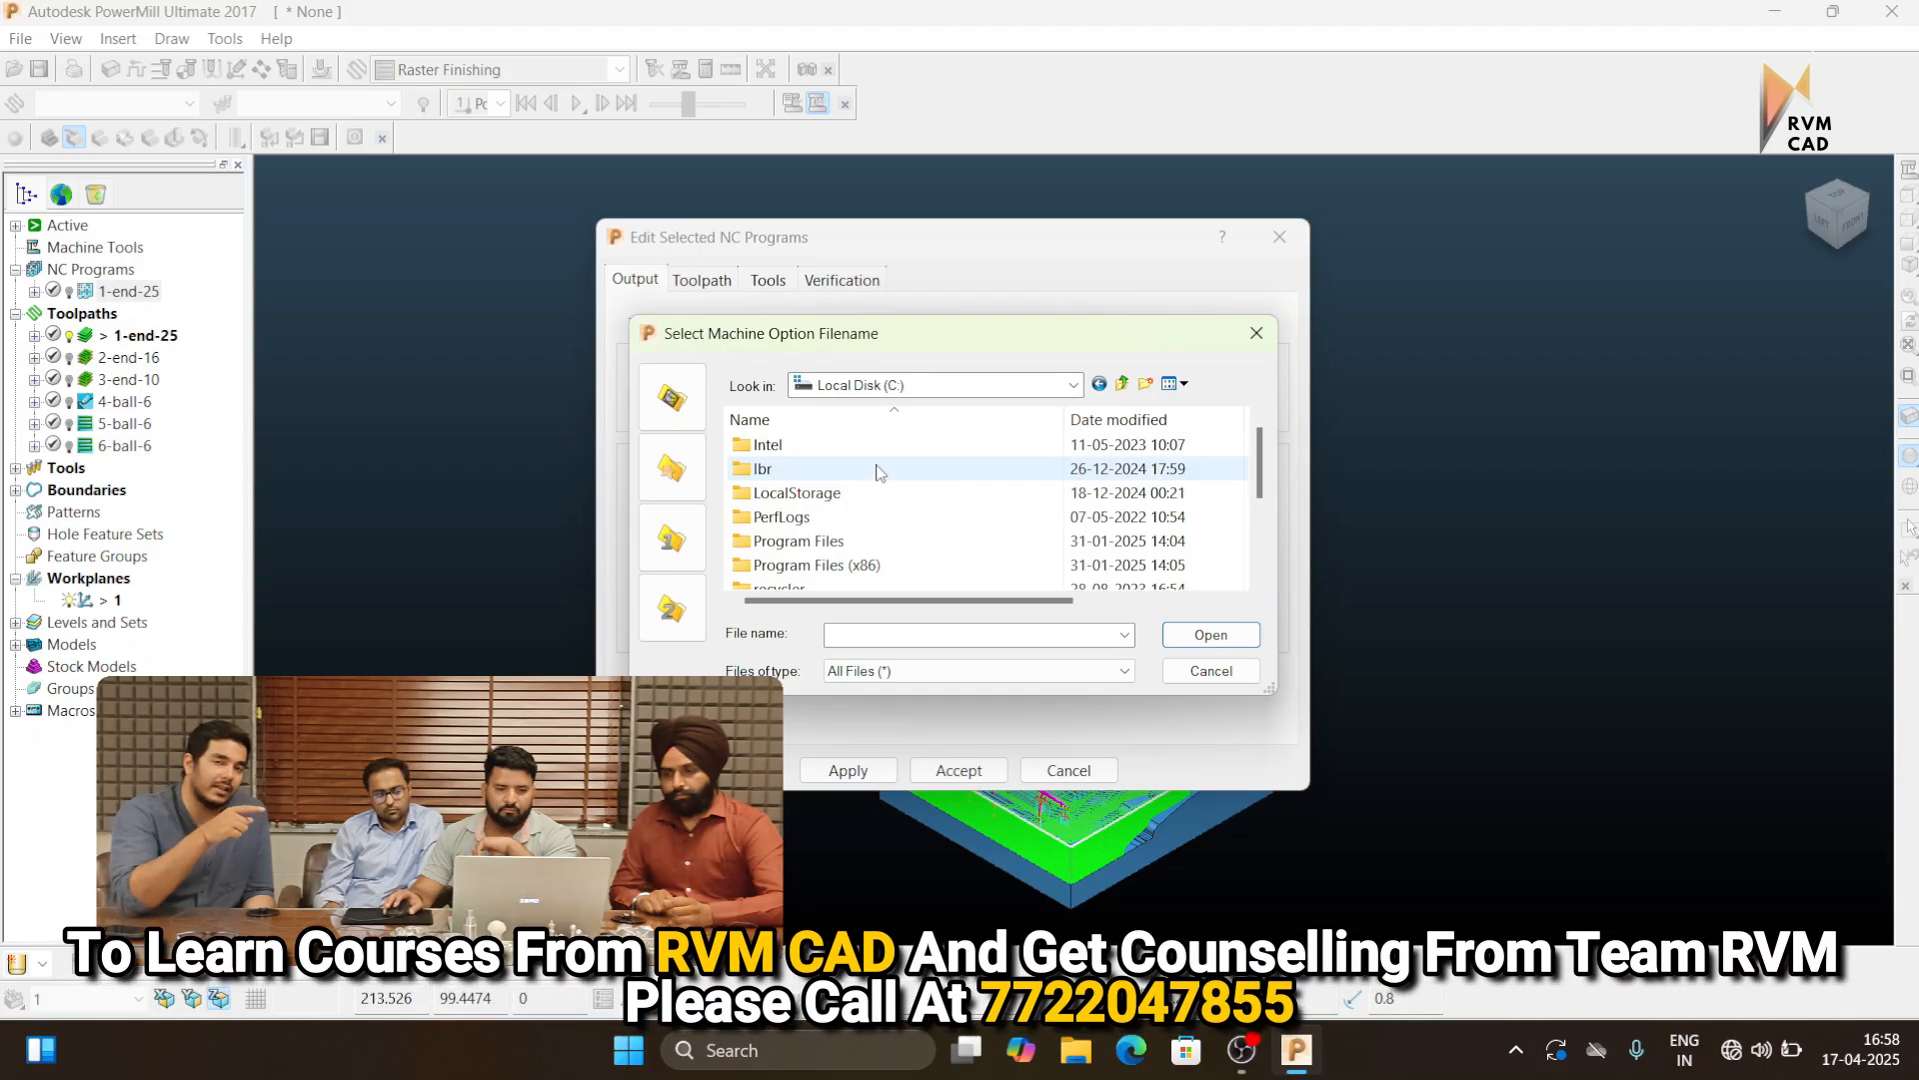
pyautogui.scroll(-3, 810, 482)
pyautogui.doubleClick(808, 470)
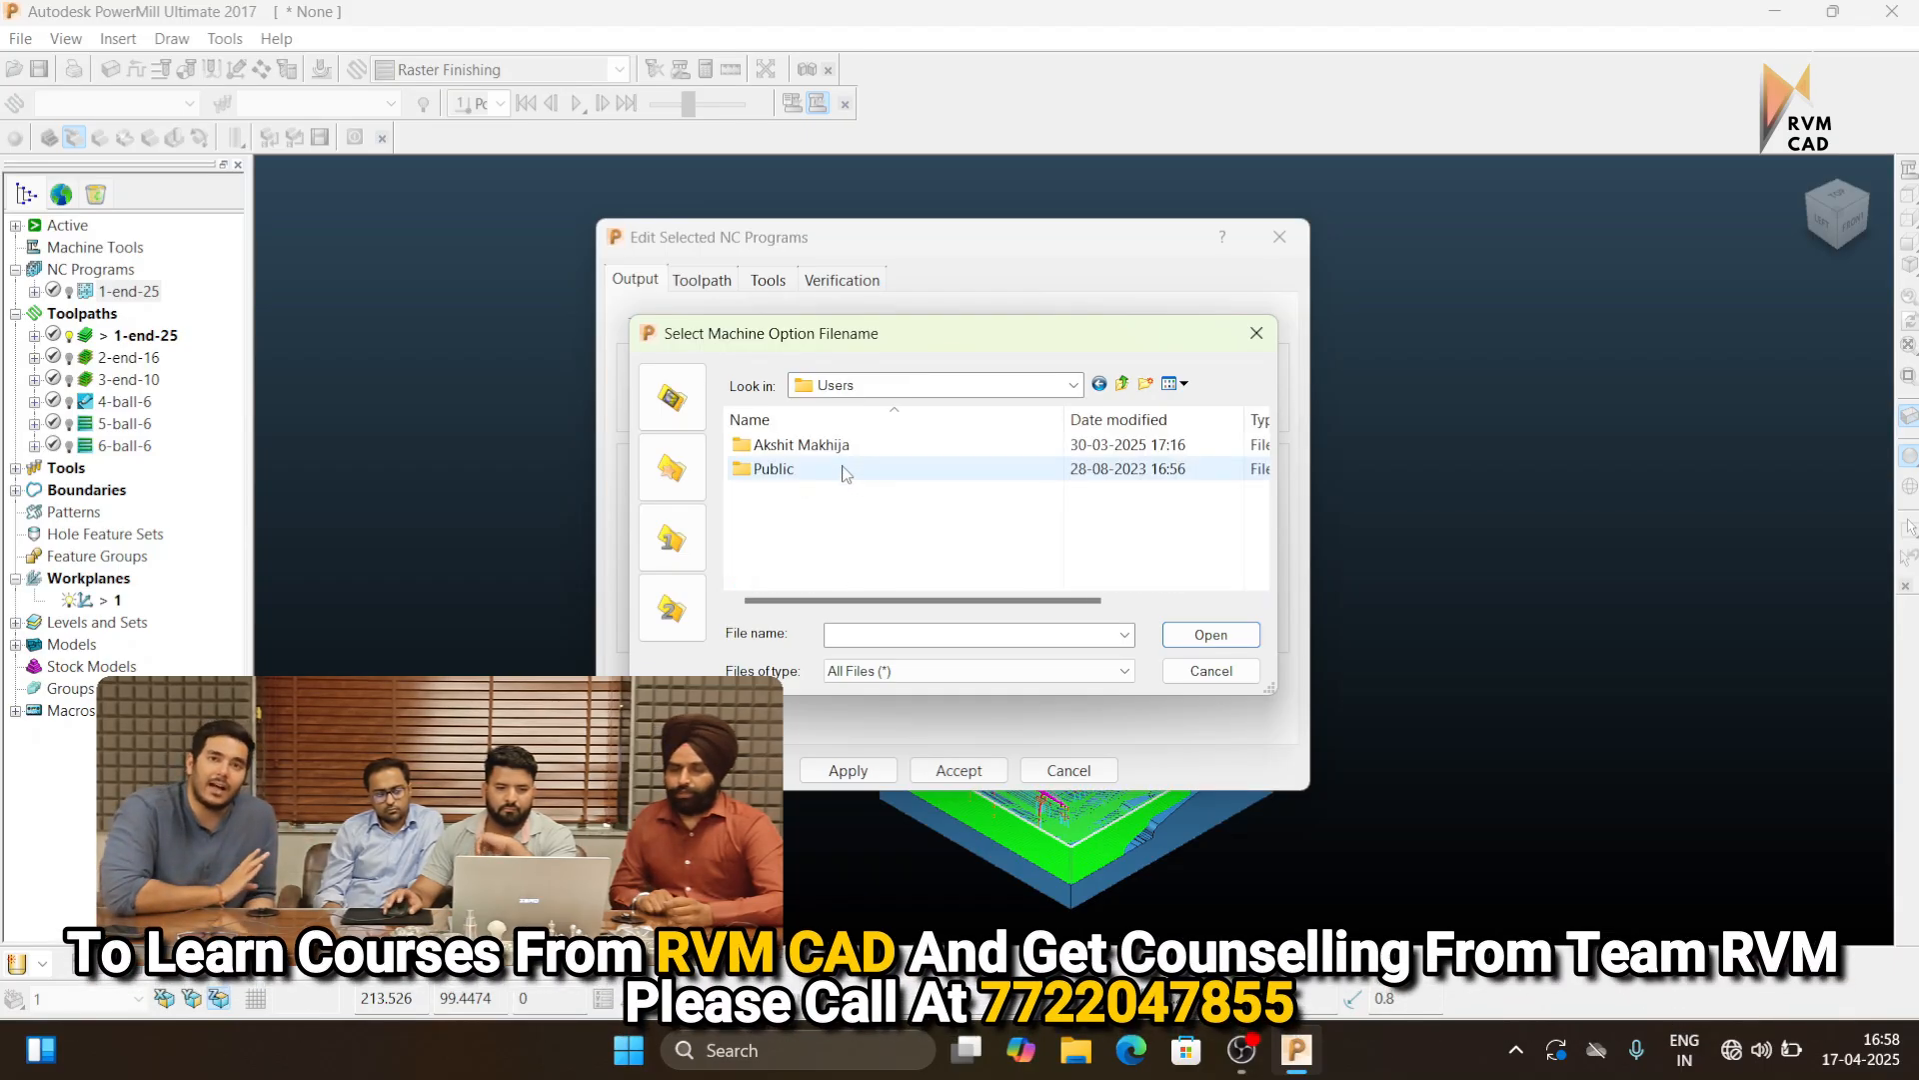
pyautogui.doubleClick(844, 471)
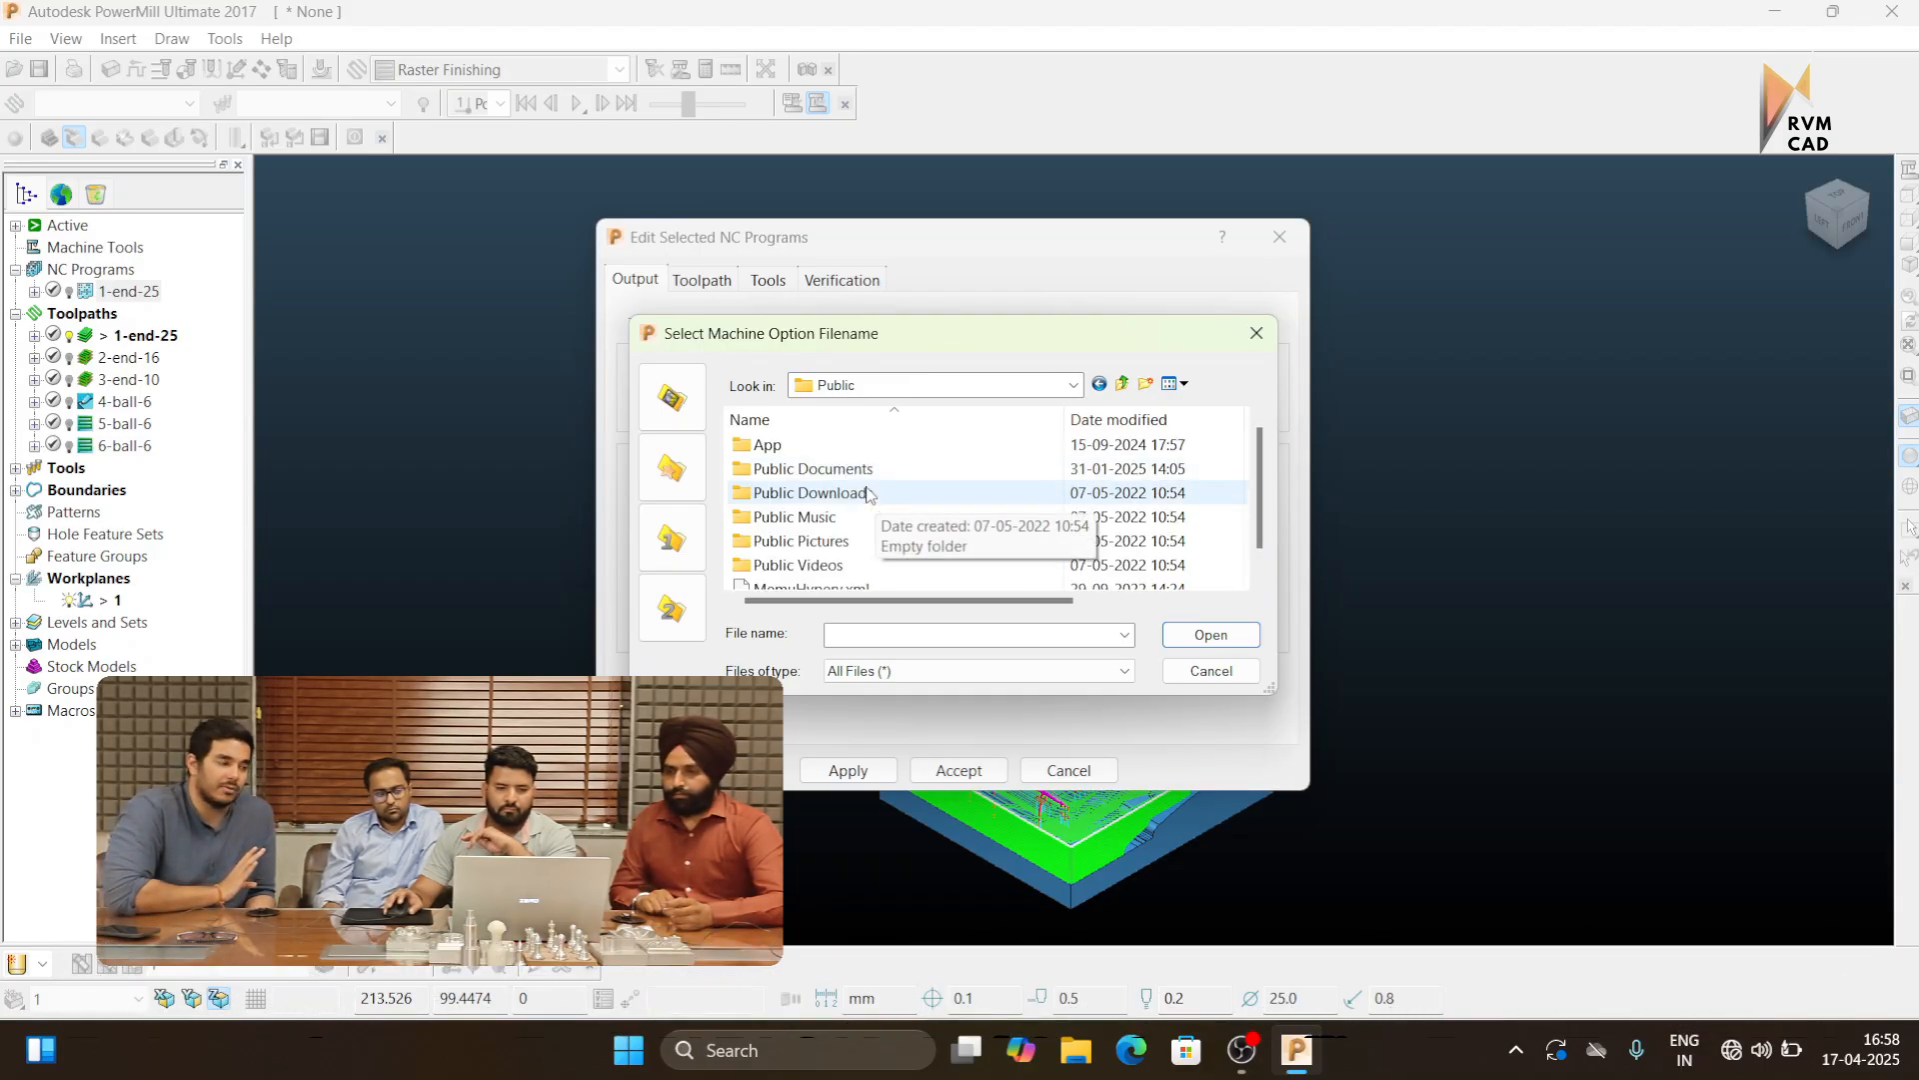
pyautogui.doubleClick(868, 476)
pyautogui.doubleClick(864, 478)
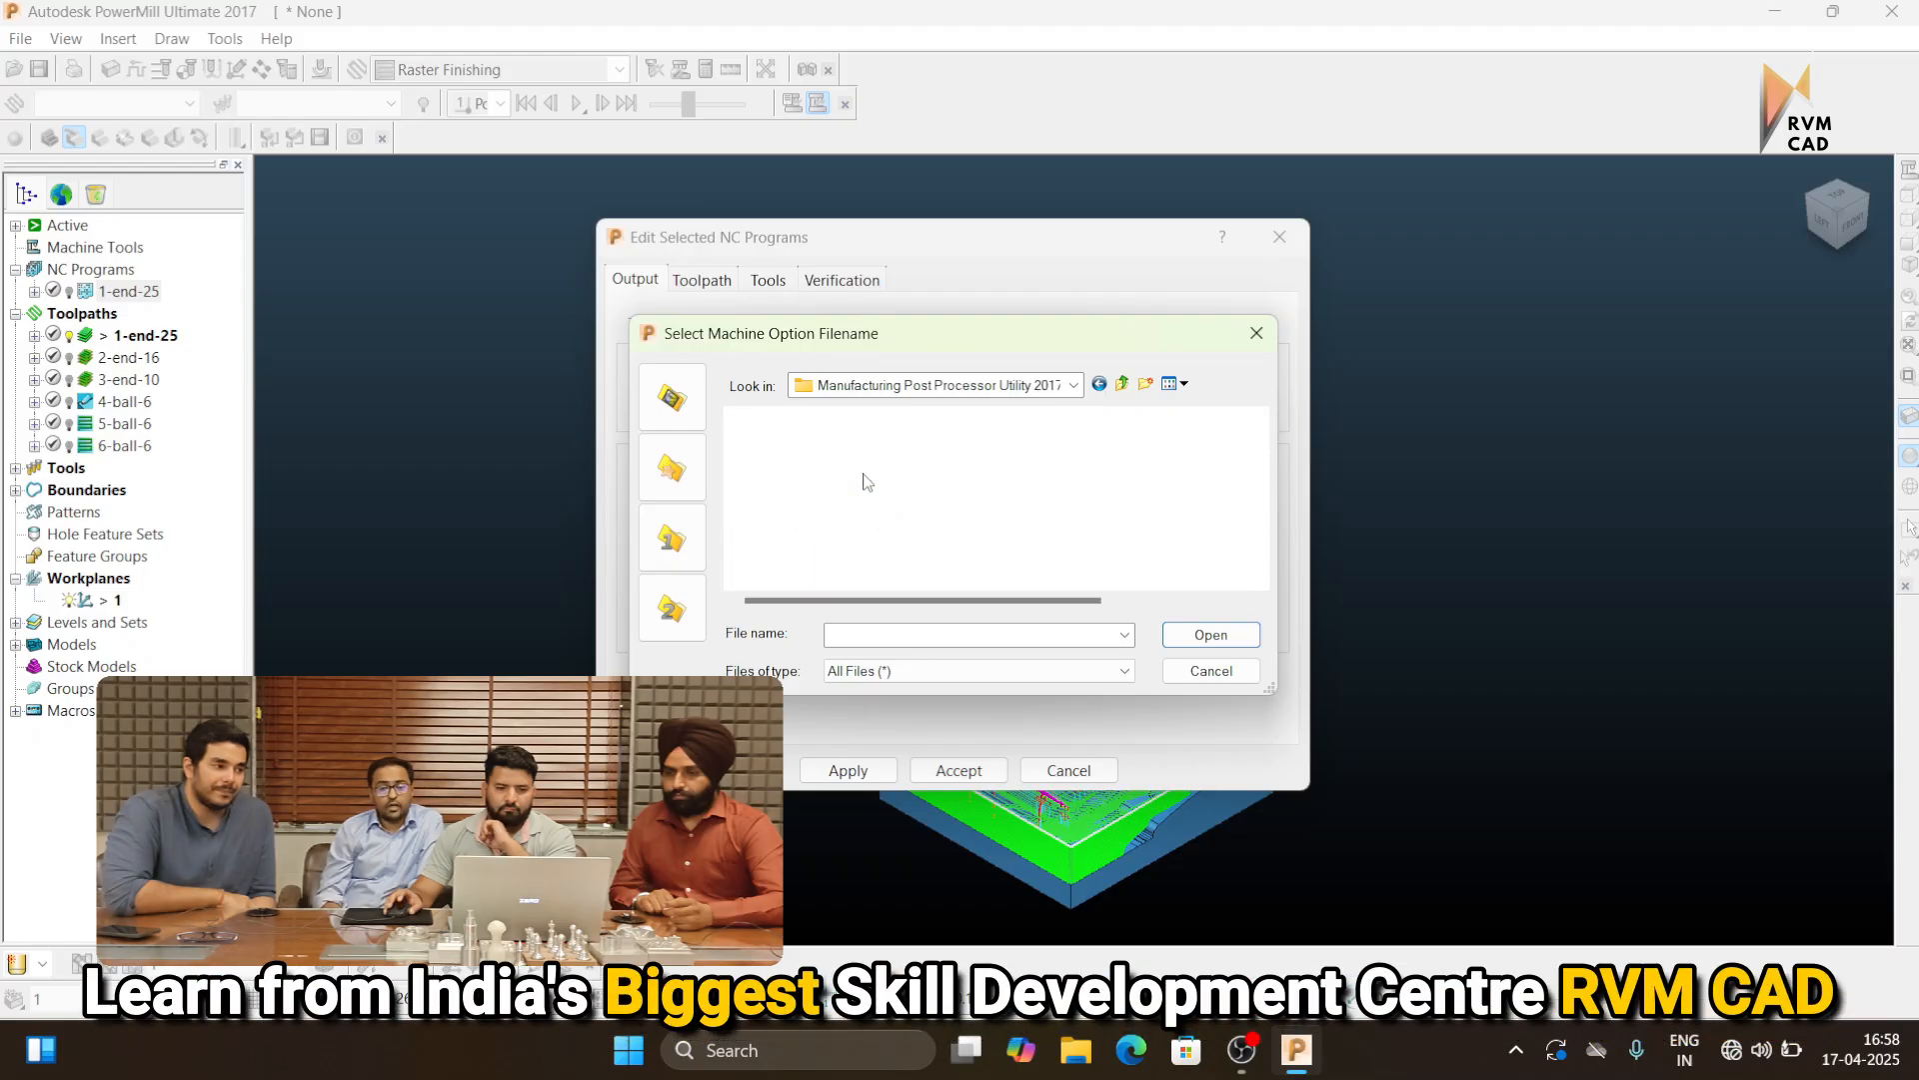
pyautogui.doubleClick(780, 468)
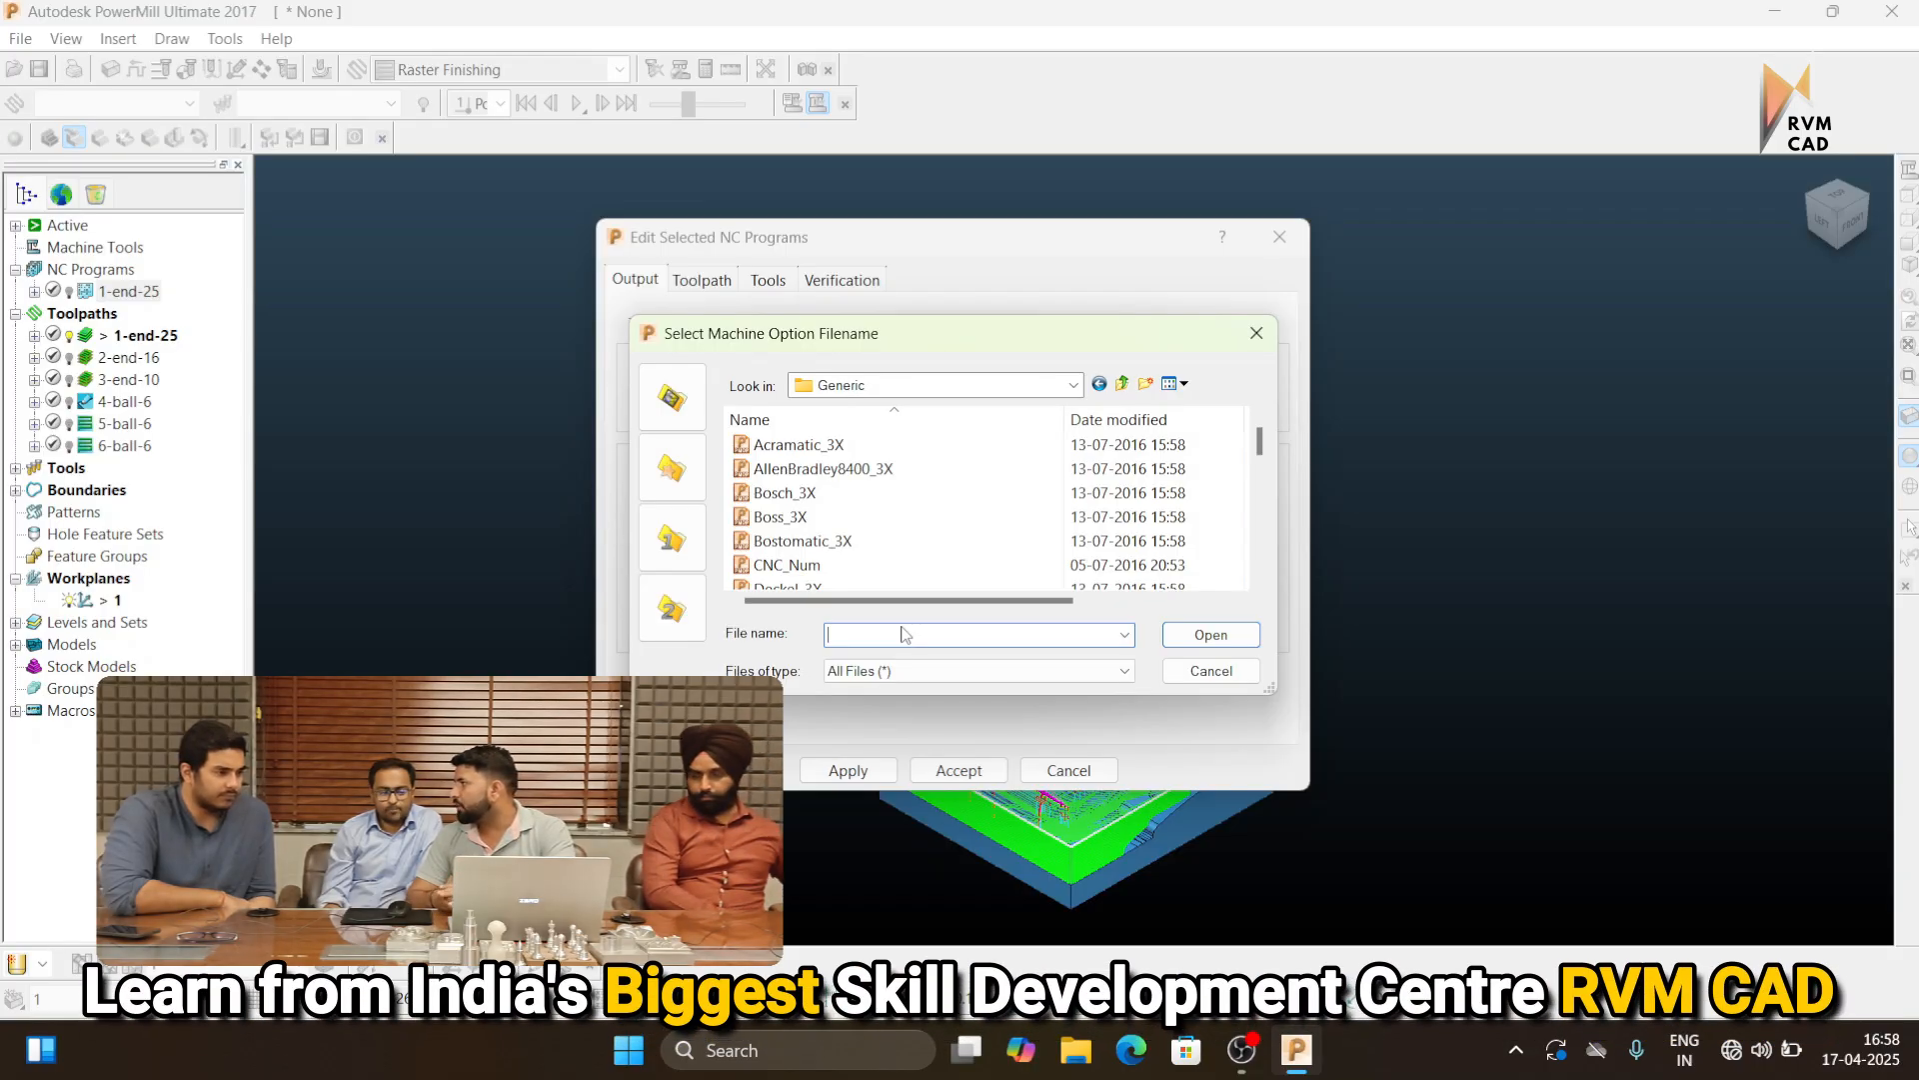
pyautogui.write('fanu')
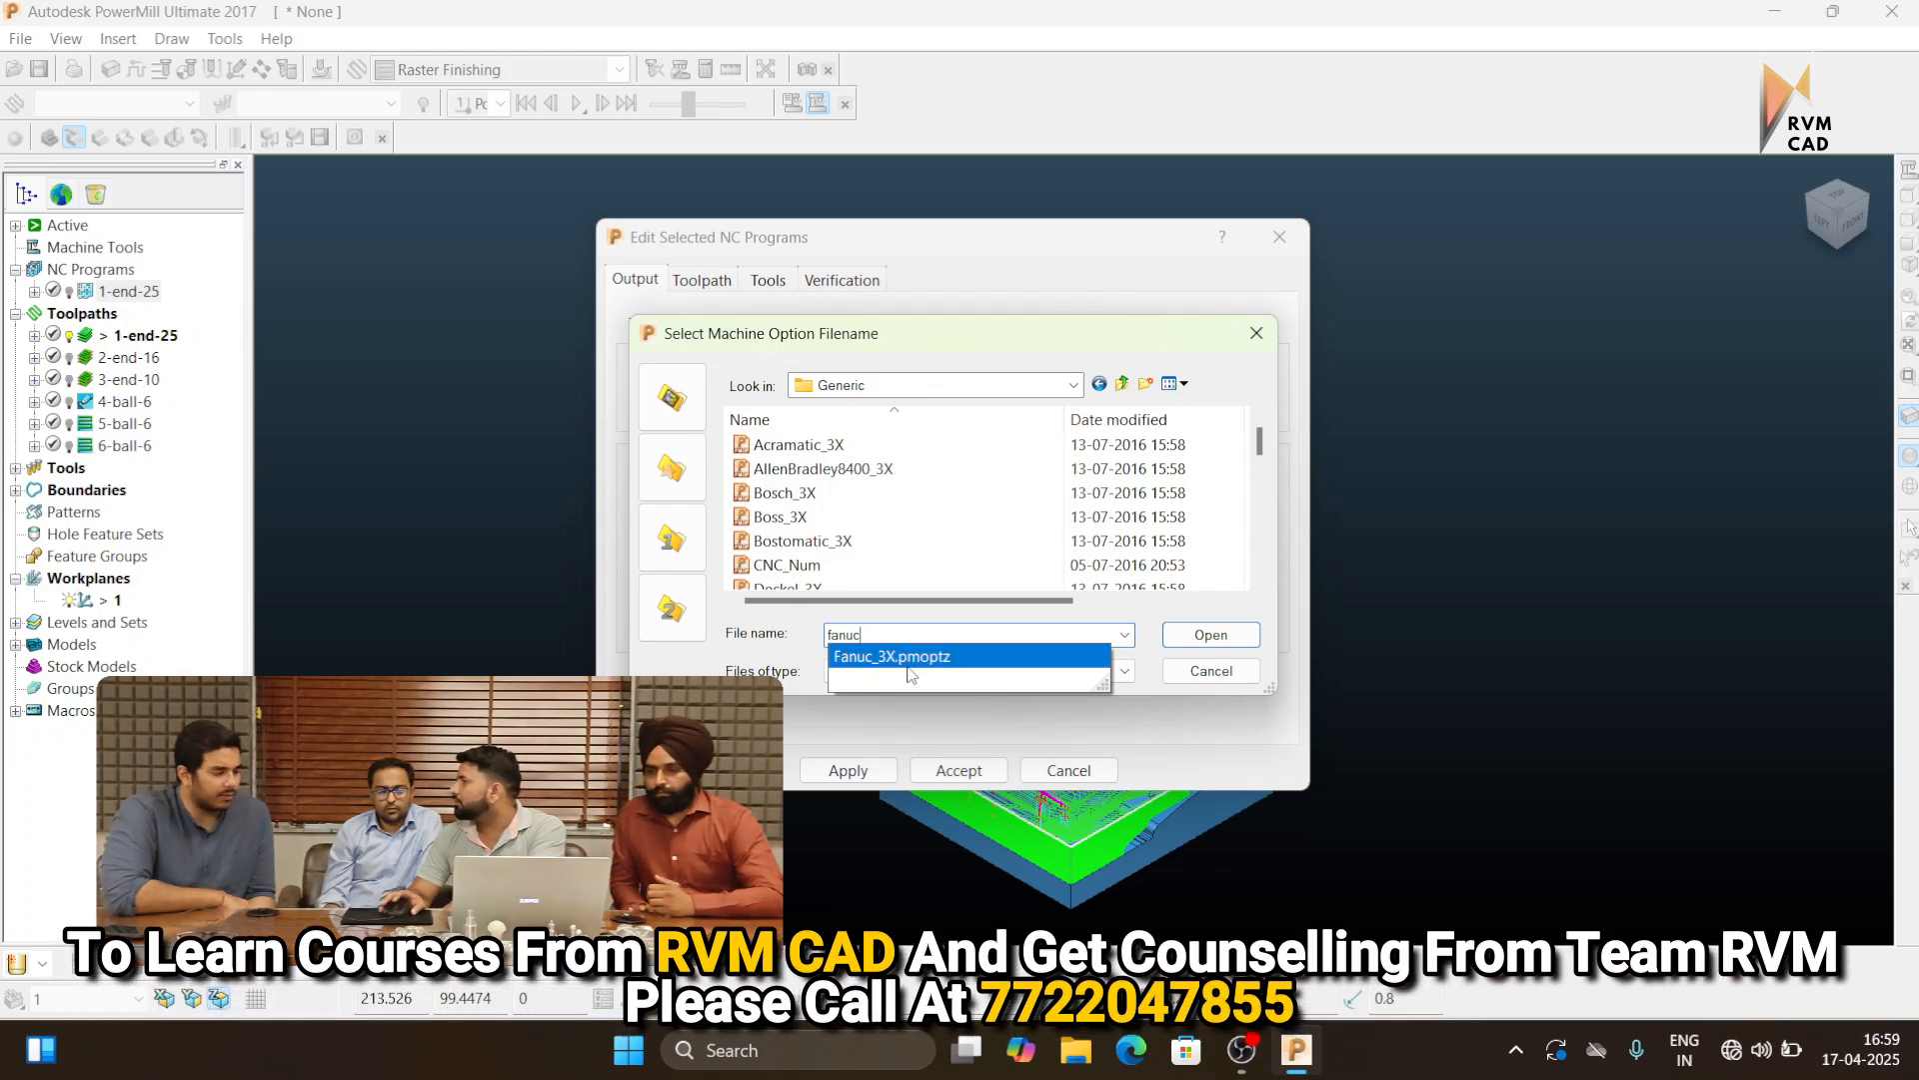
pyautogui.write('c')
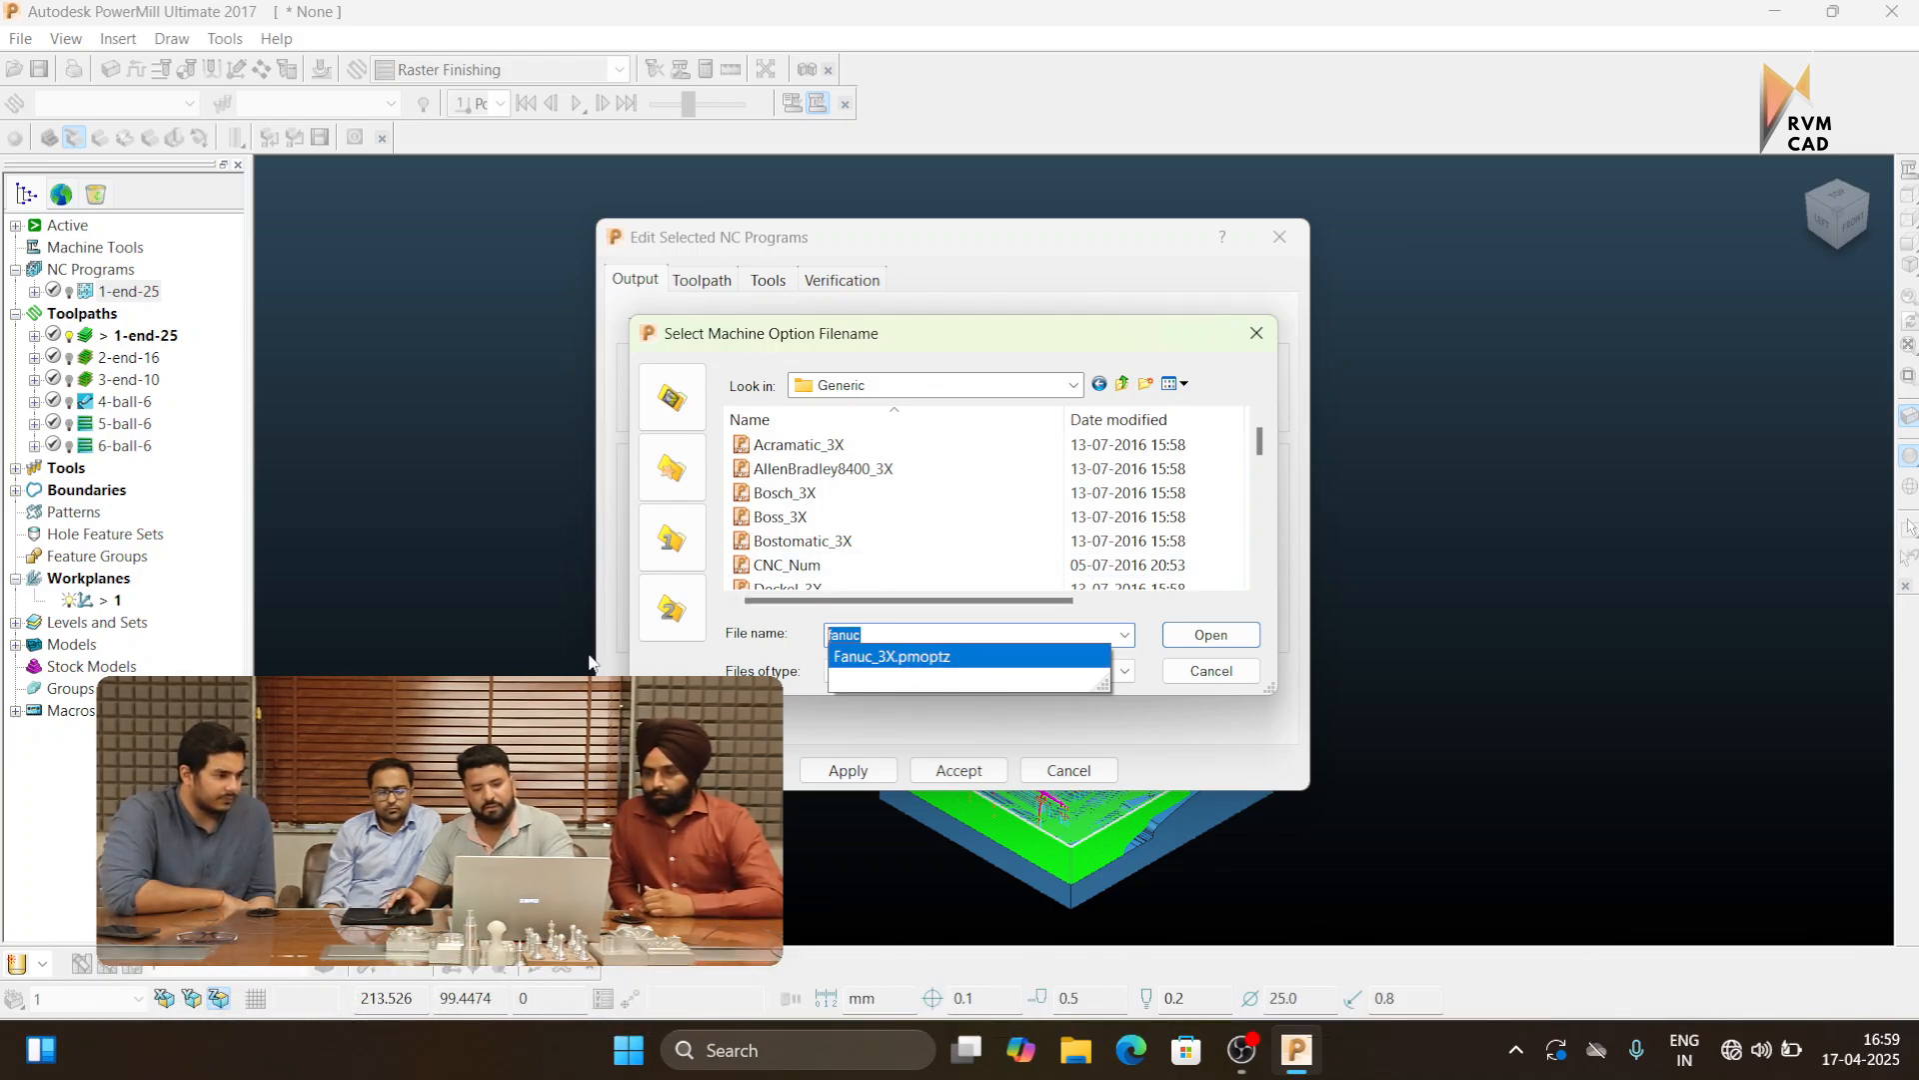
pyautogui.press('BackSpace')
pyautogui.press('BackSpace')
pyautogui.press('BackSpace')
pyautogui.press('BackSpace')
pyautogui.press('BackSpace')
pyautogui.write('mi')
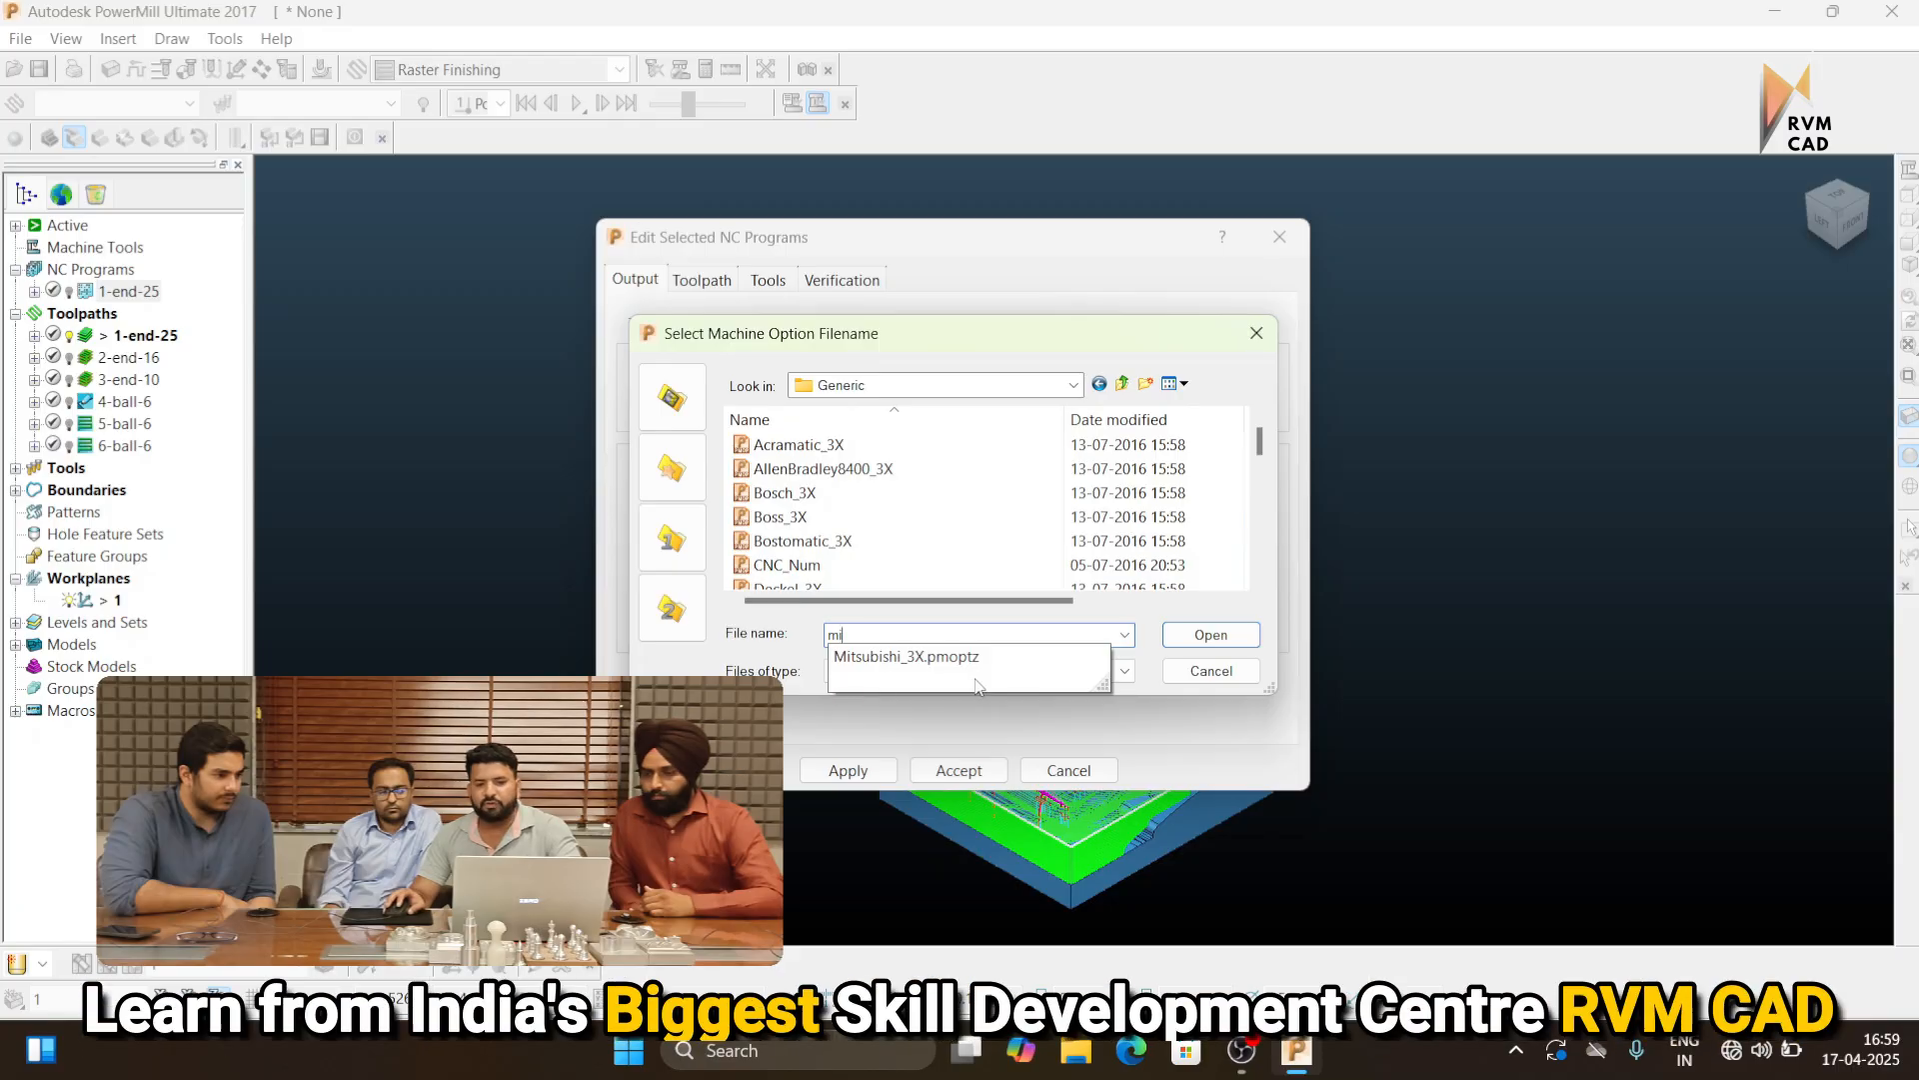
pyautogui.press('BackSpace')
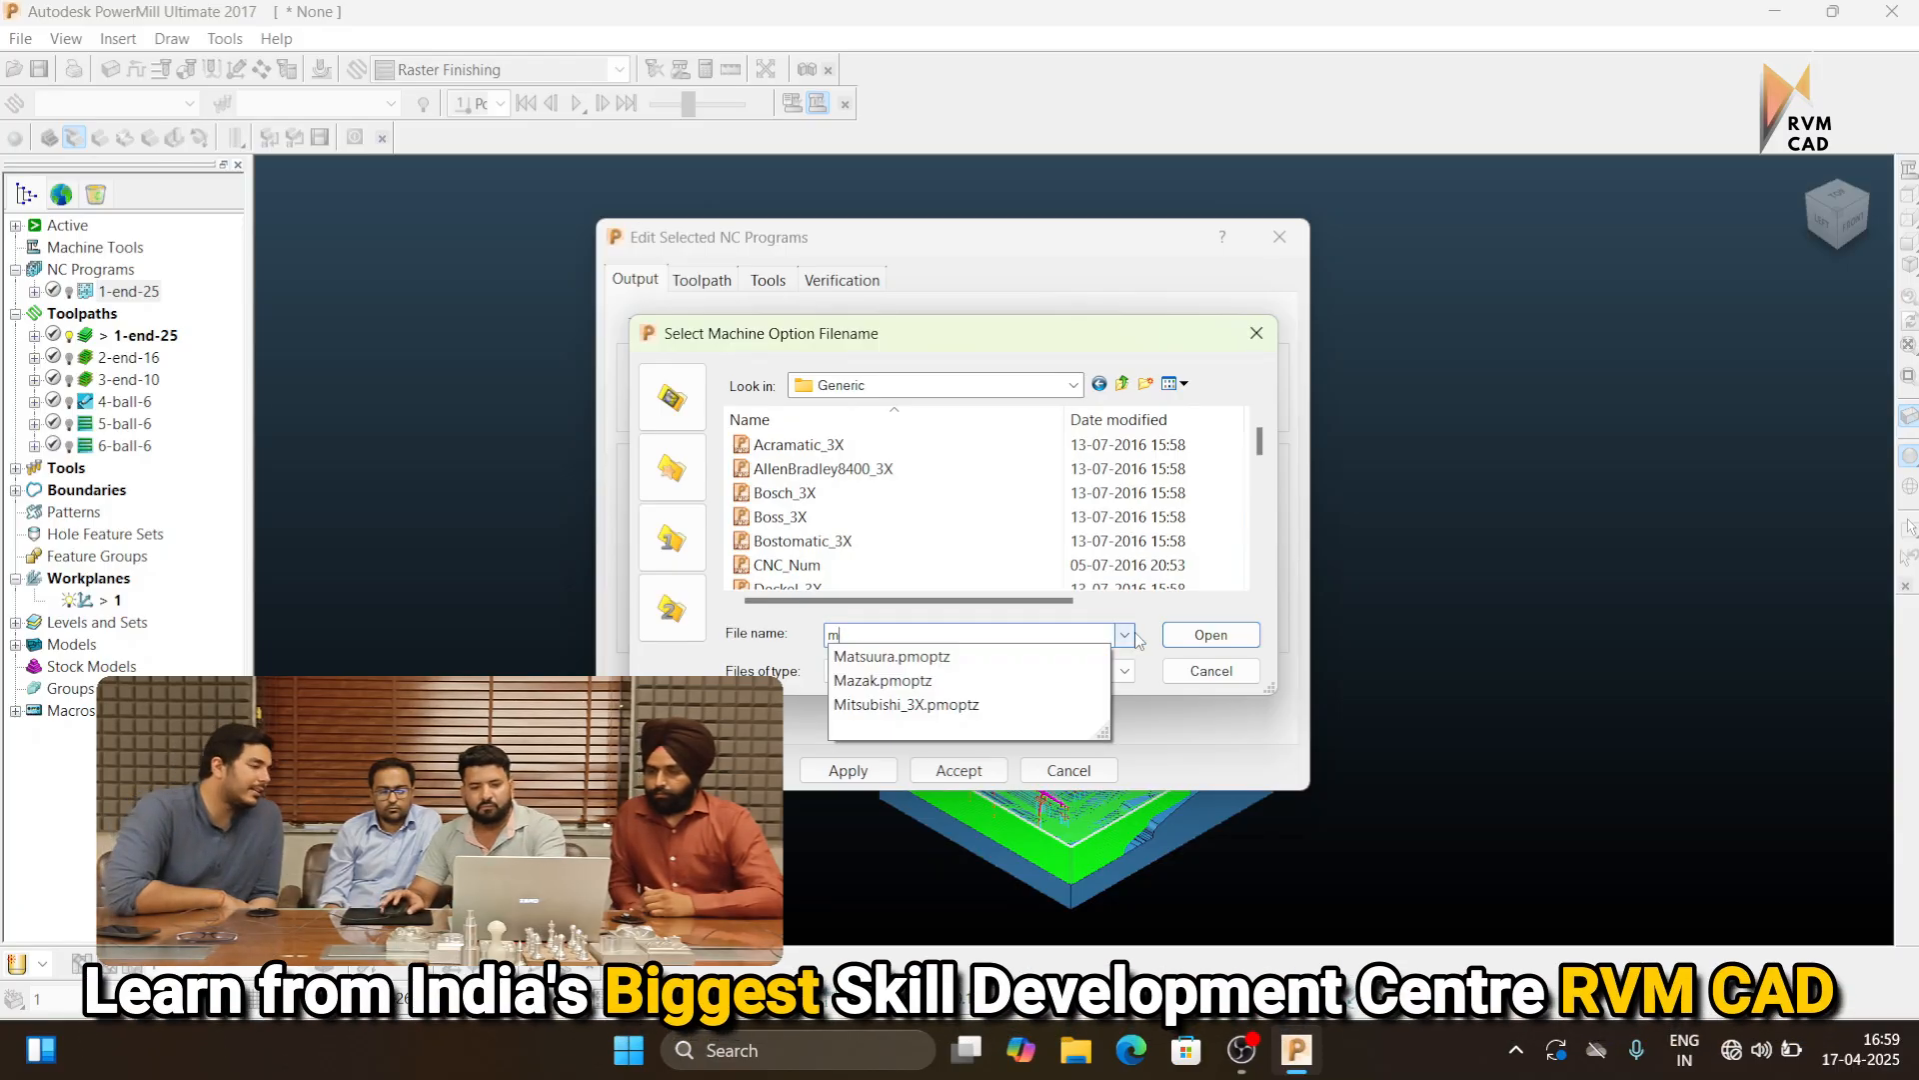
pyautogui.press('BackSpace')
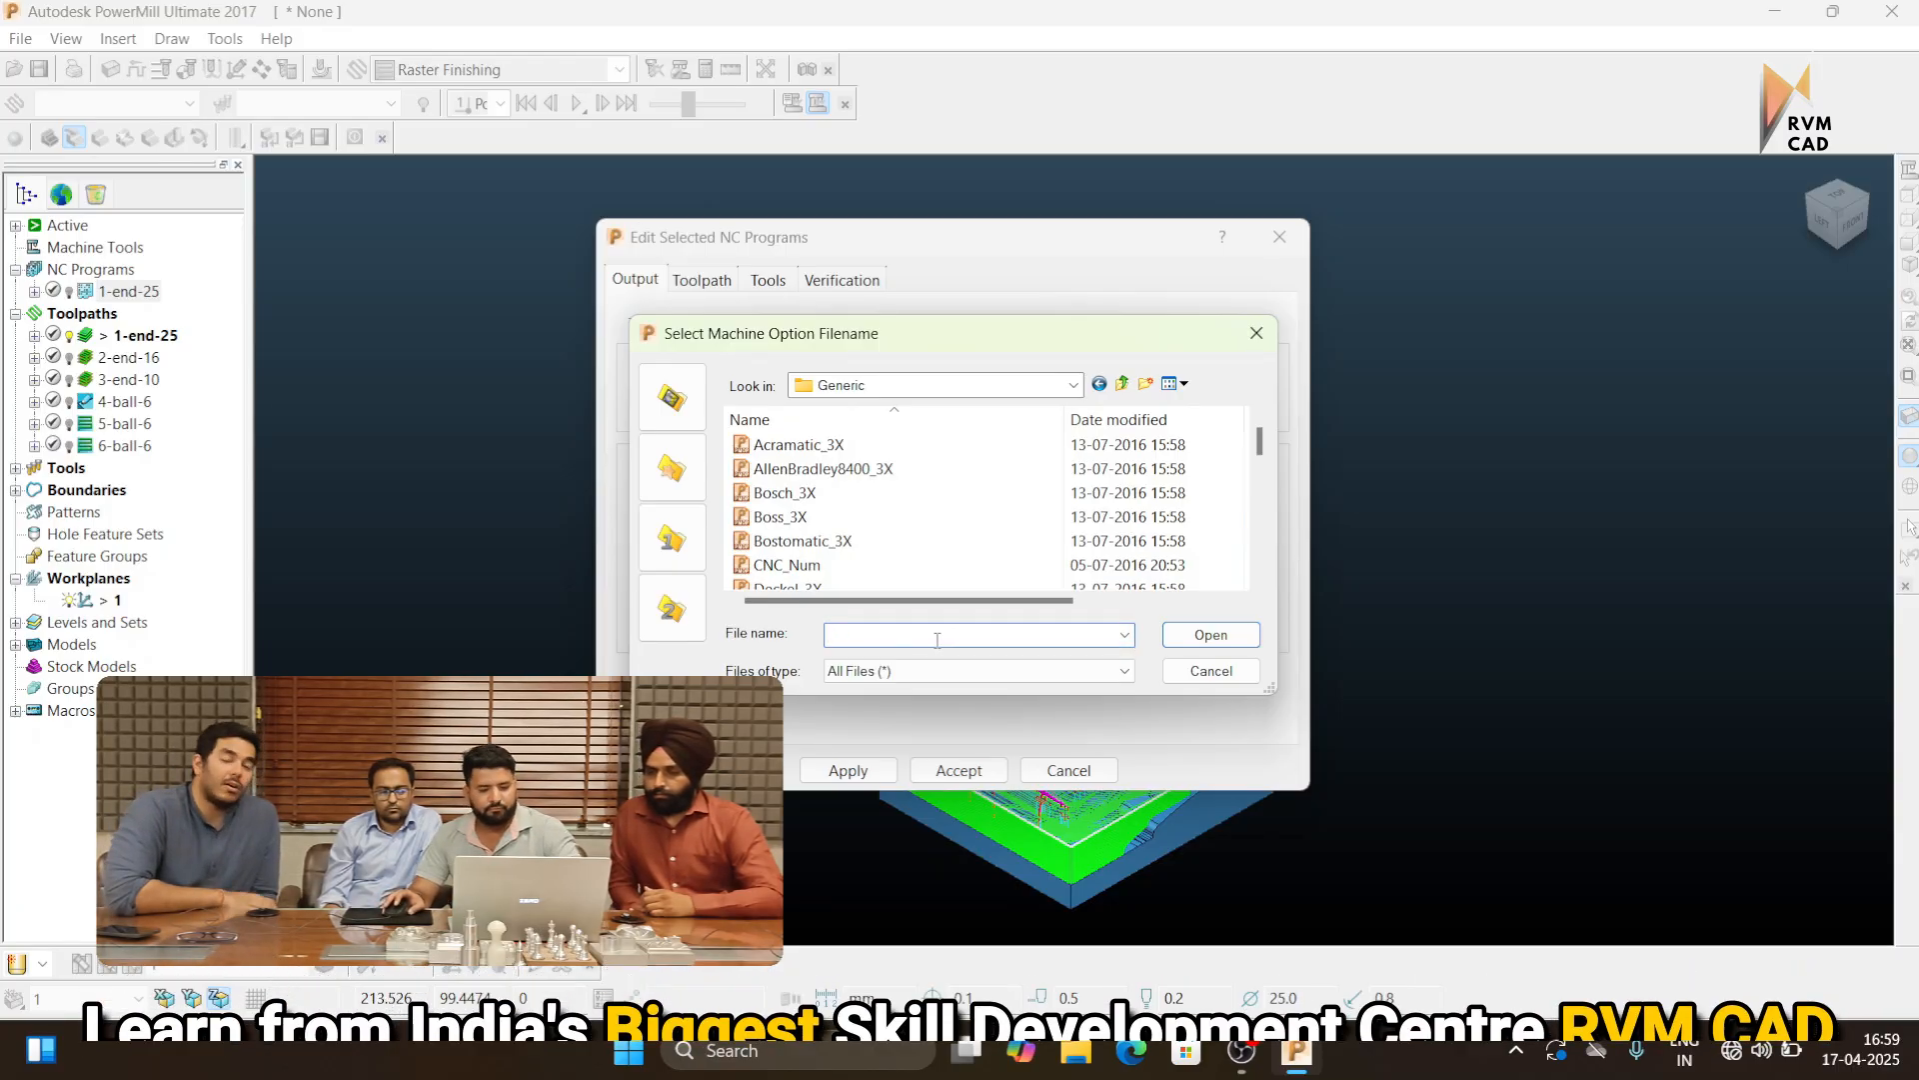
# Choose Fanuc_3X.pmoptz as the machine option file, then apply and accept the NC program settings
pyautogui.write('fanuc')
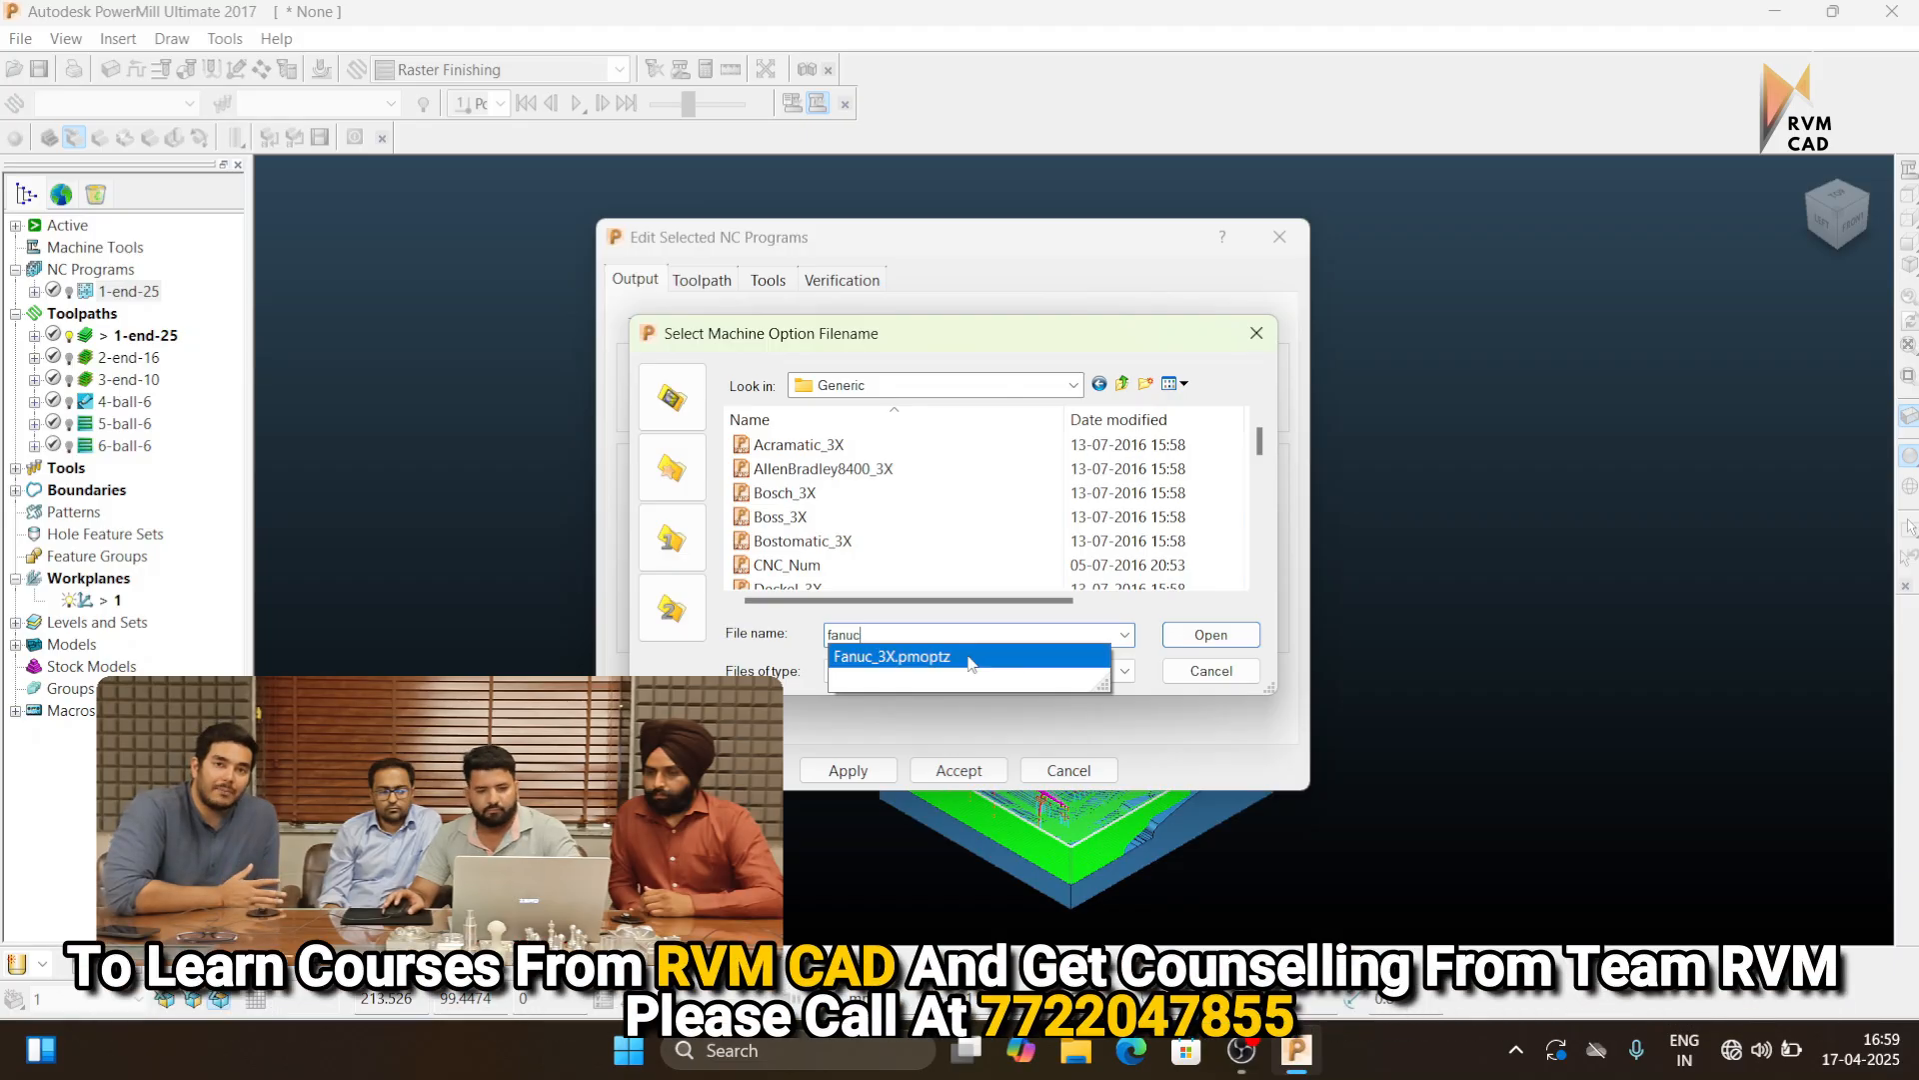
pyautogui.click(1019, 658)
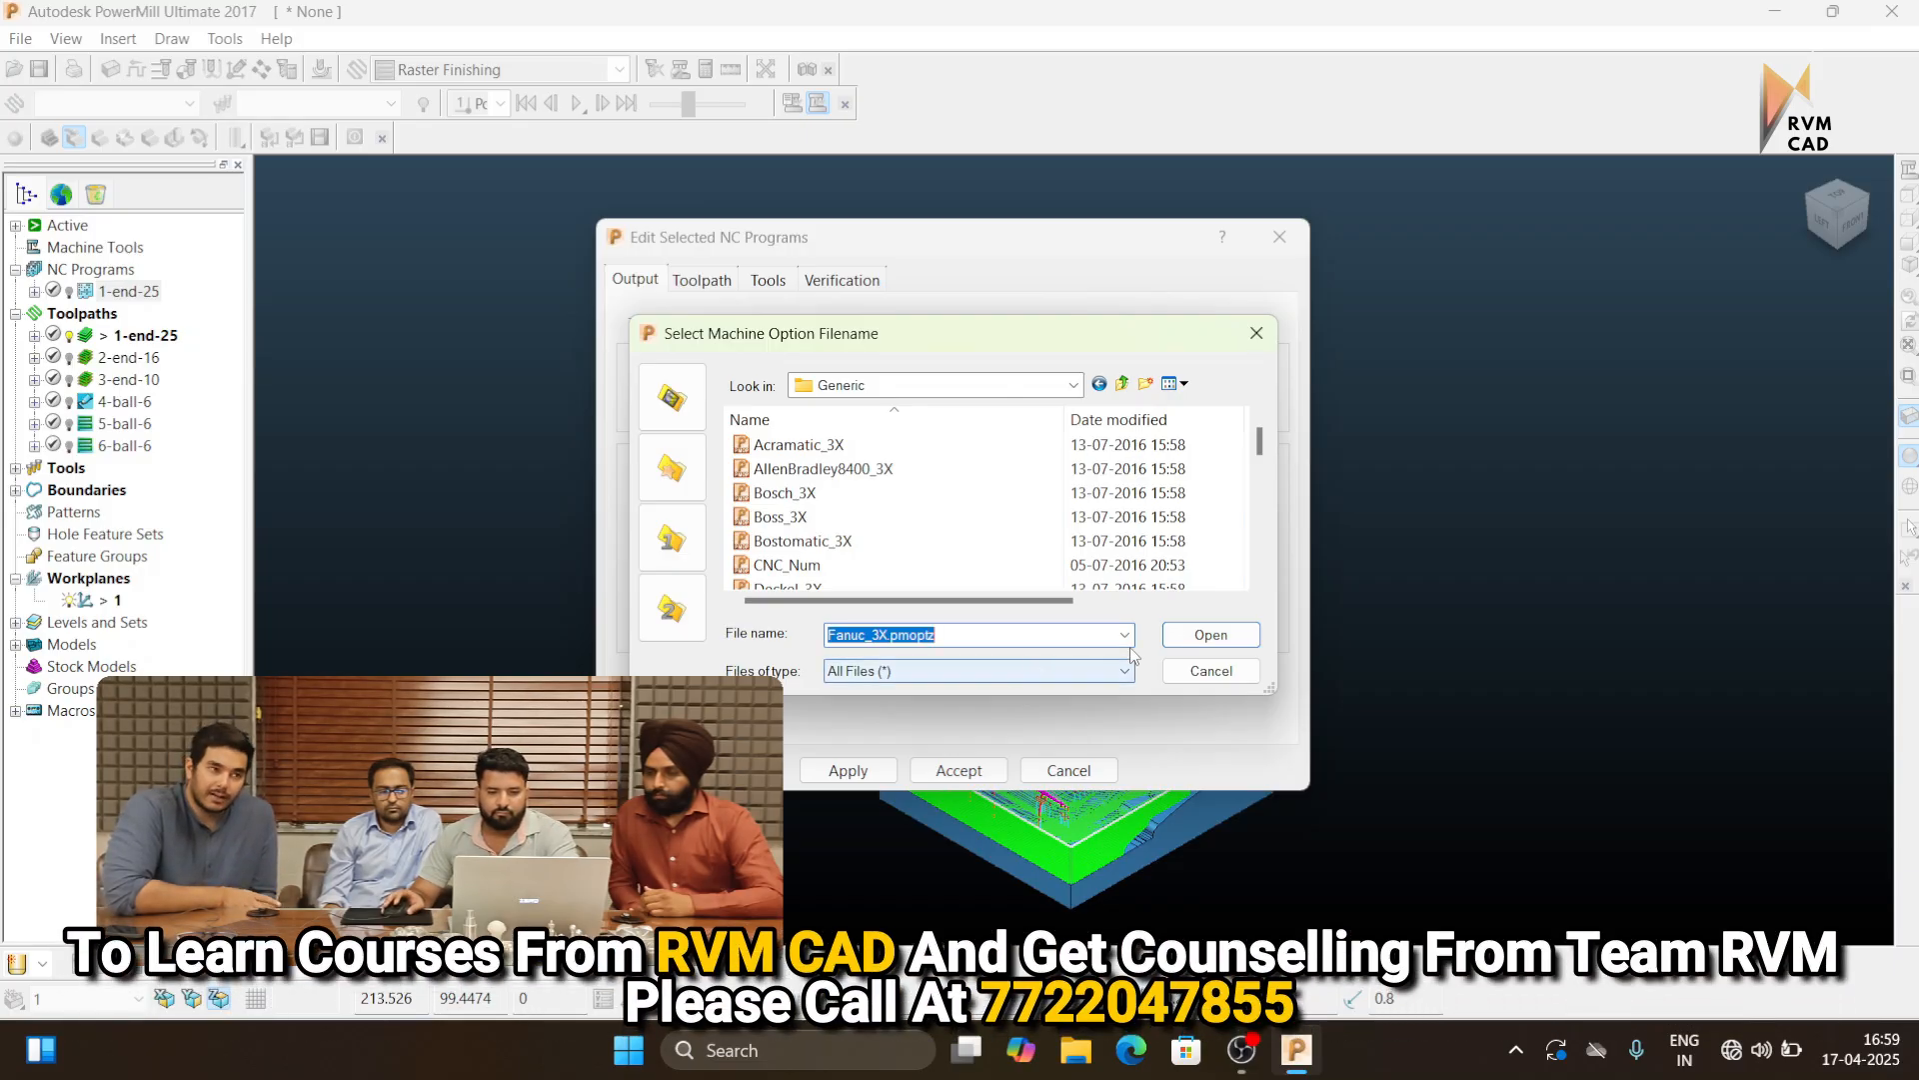
pyautogui.click(1199, 642)
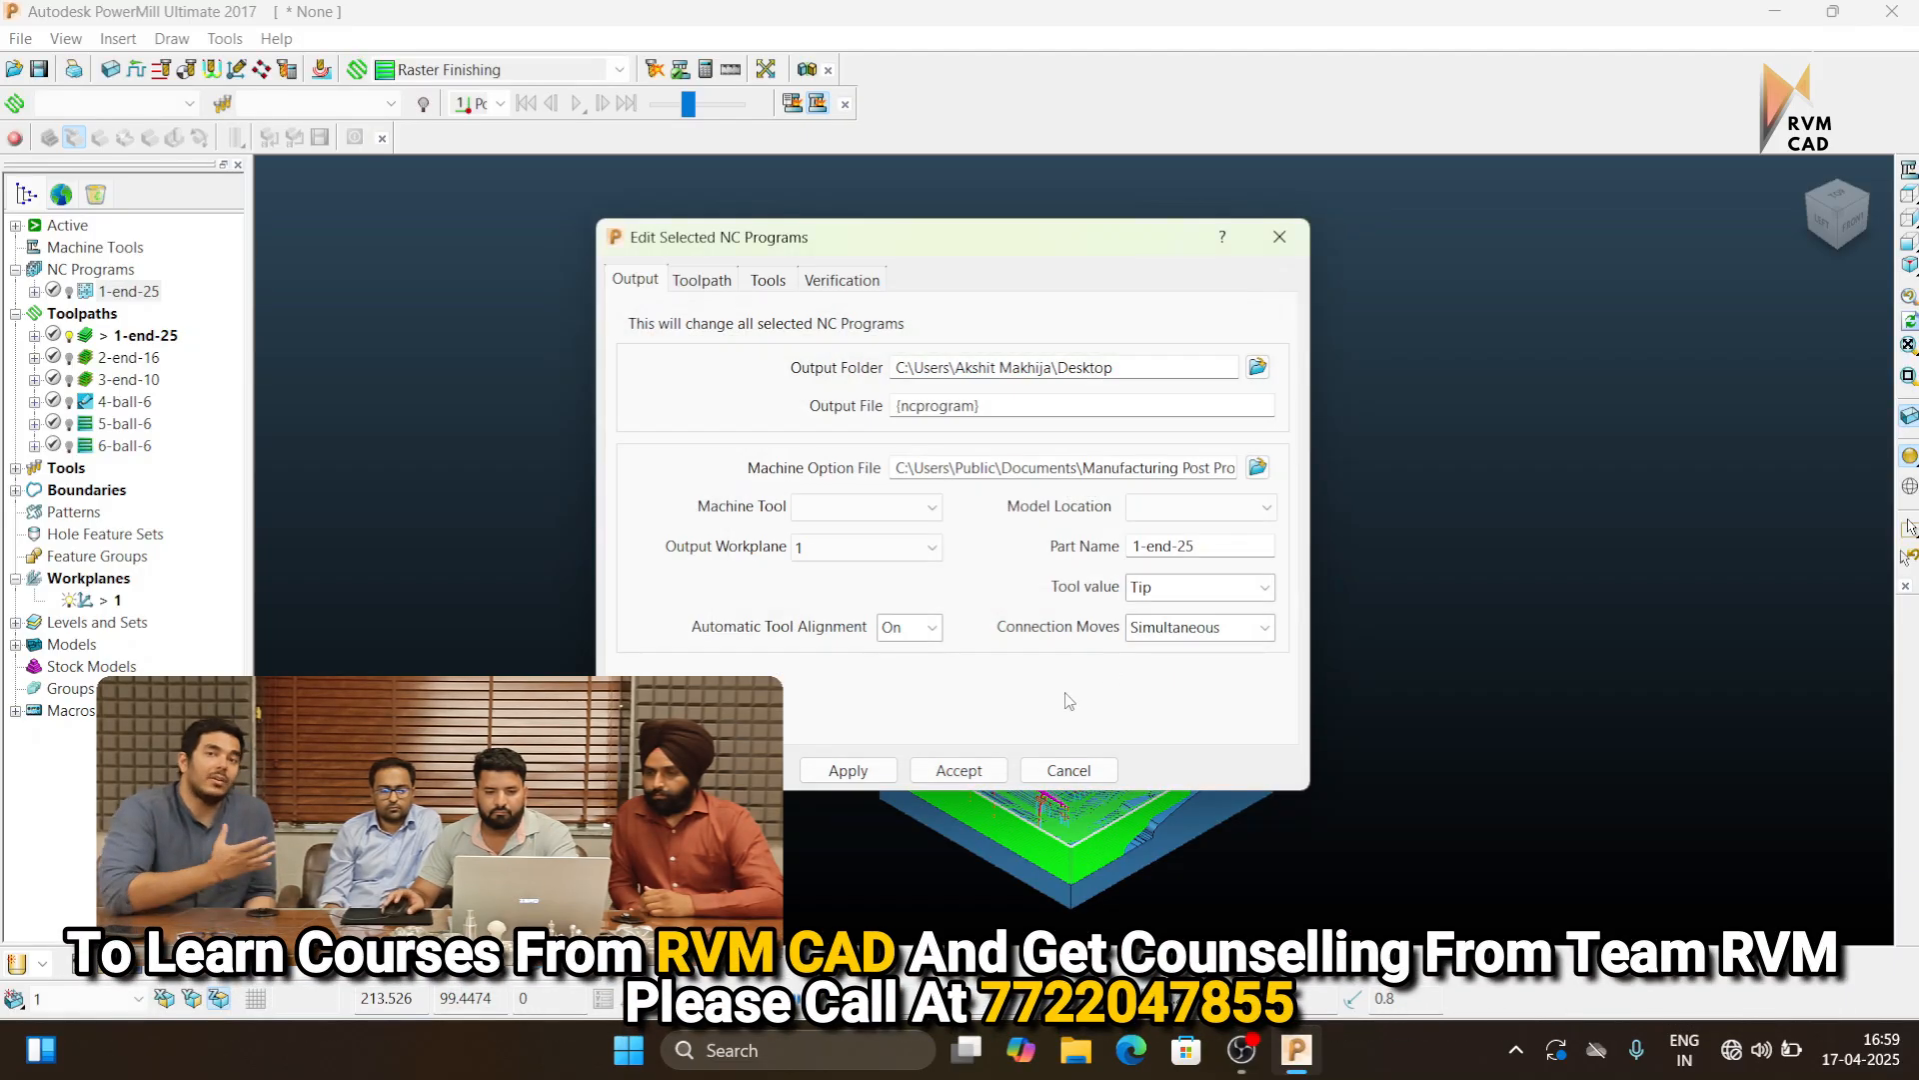
pyautogui.click(846, 769)
pyautogui.click(956, 770)
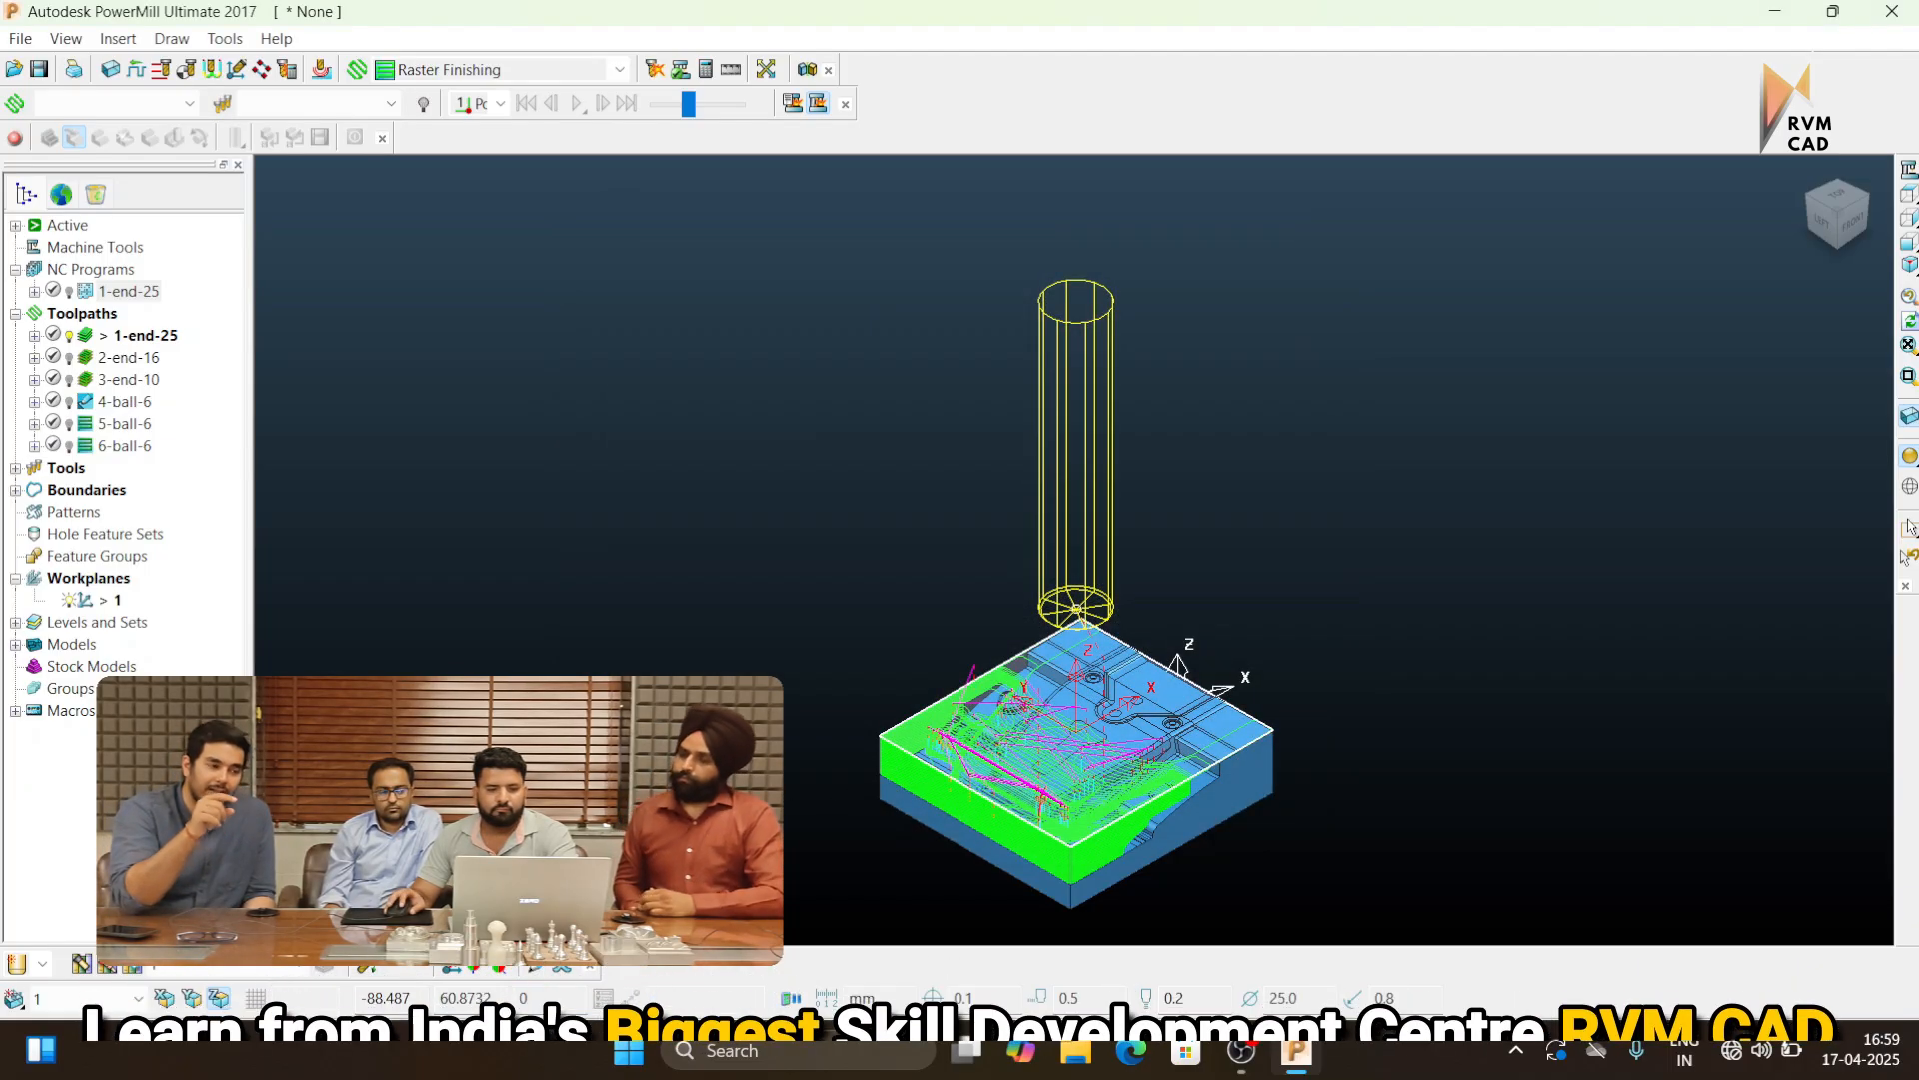
# Write the 1-end-25 NC program to its output file and dismiss the post-processing information
pyautogui.rightClick(143, 305)
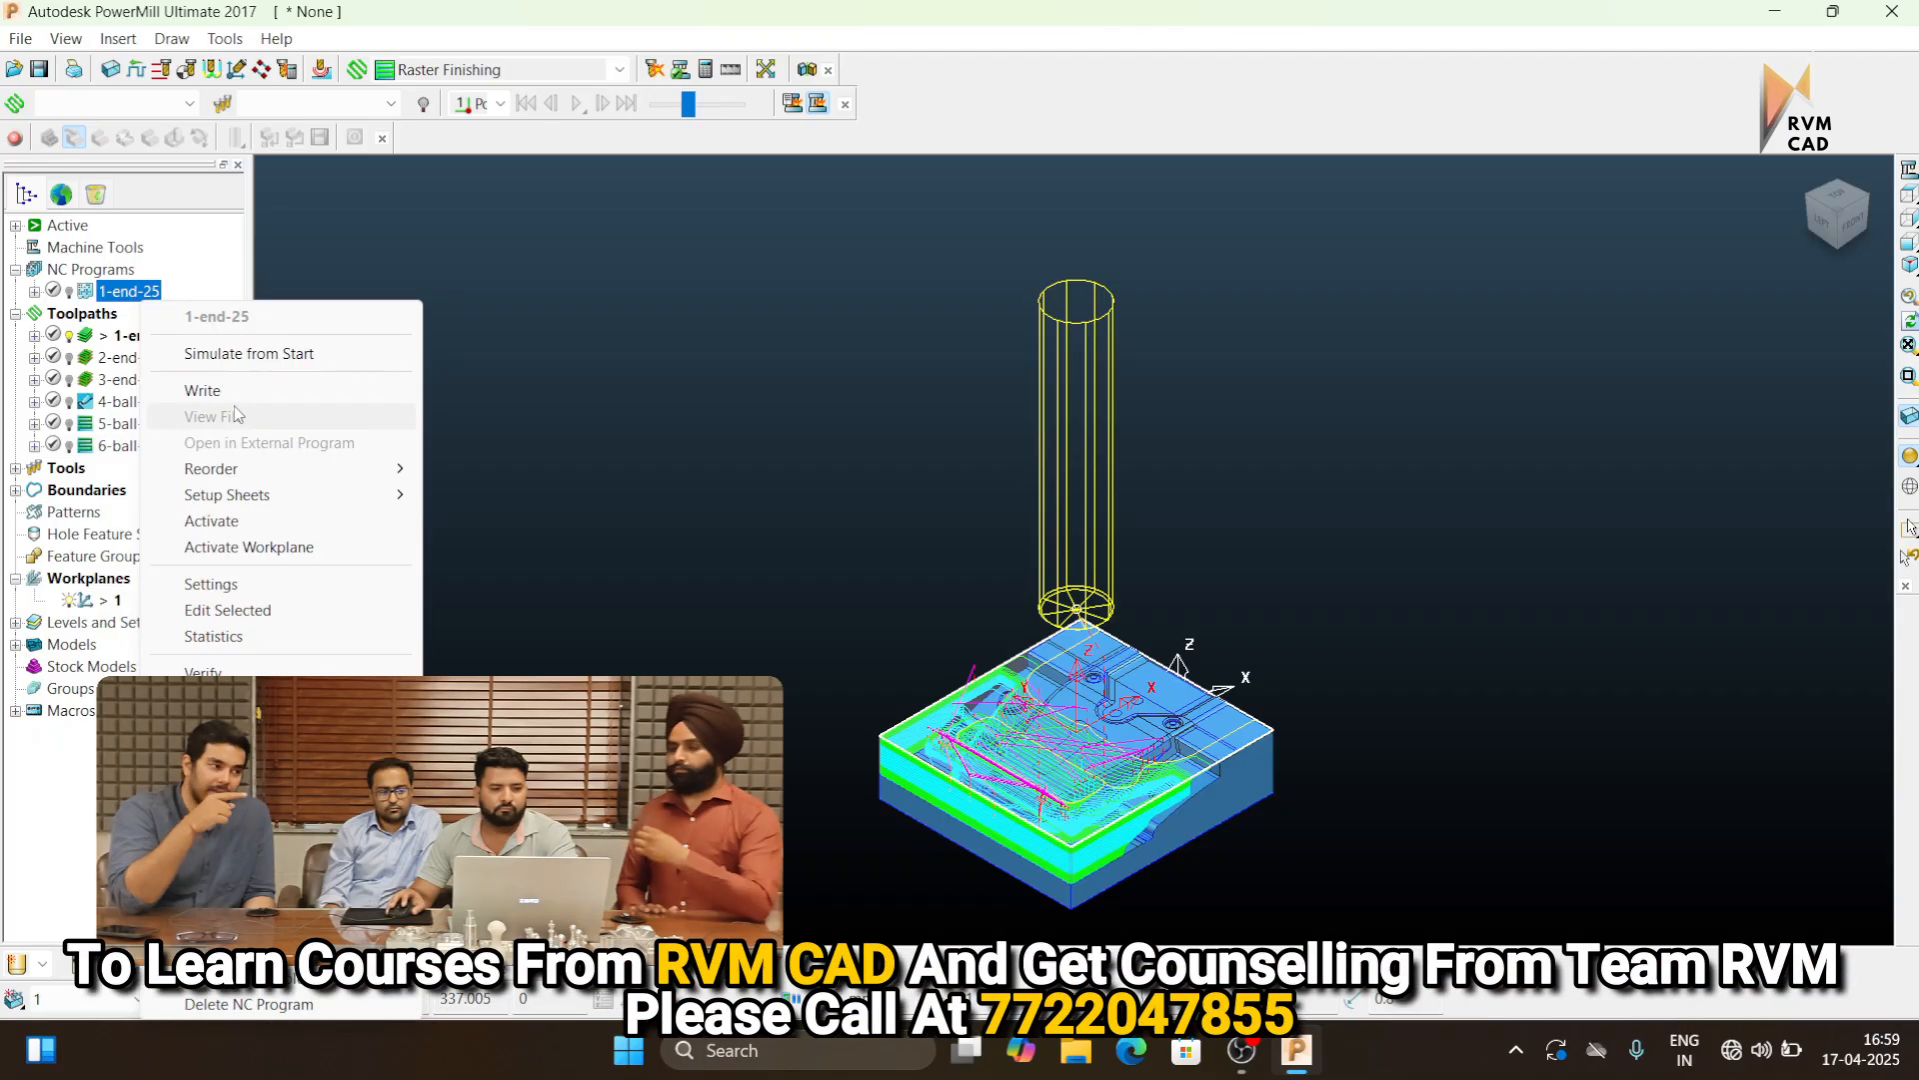
pyautogui.click(235, 396)
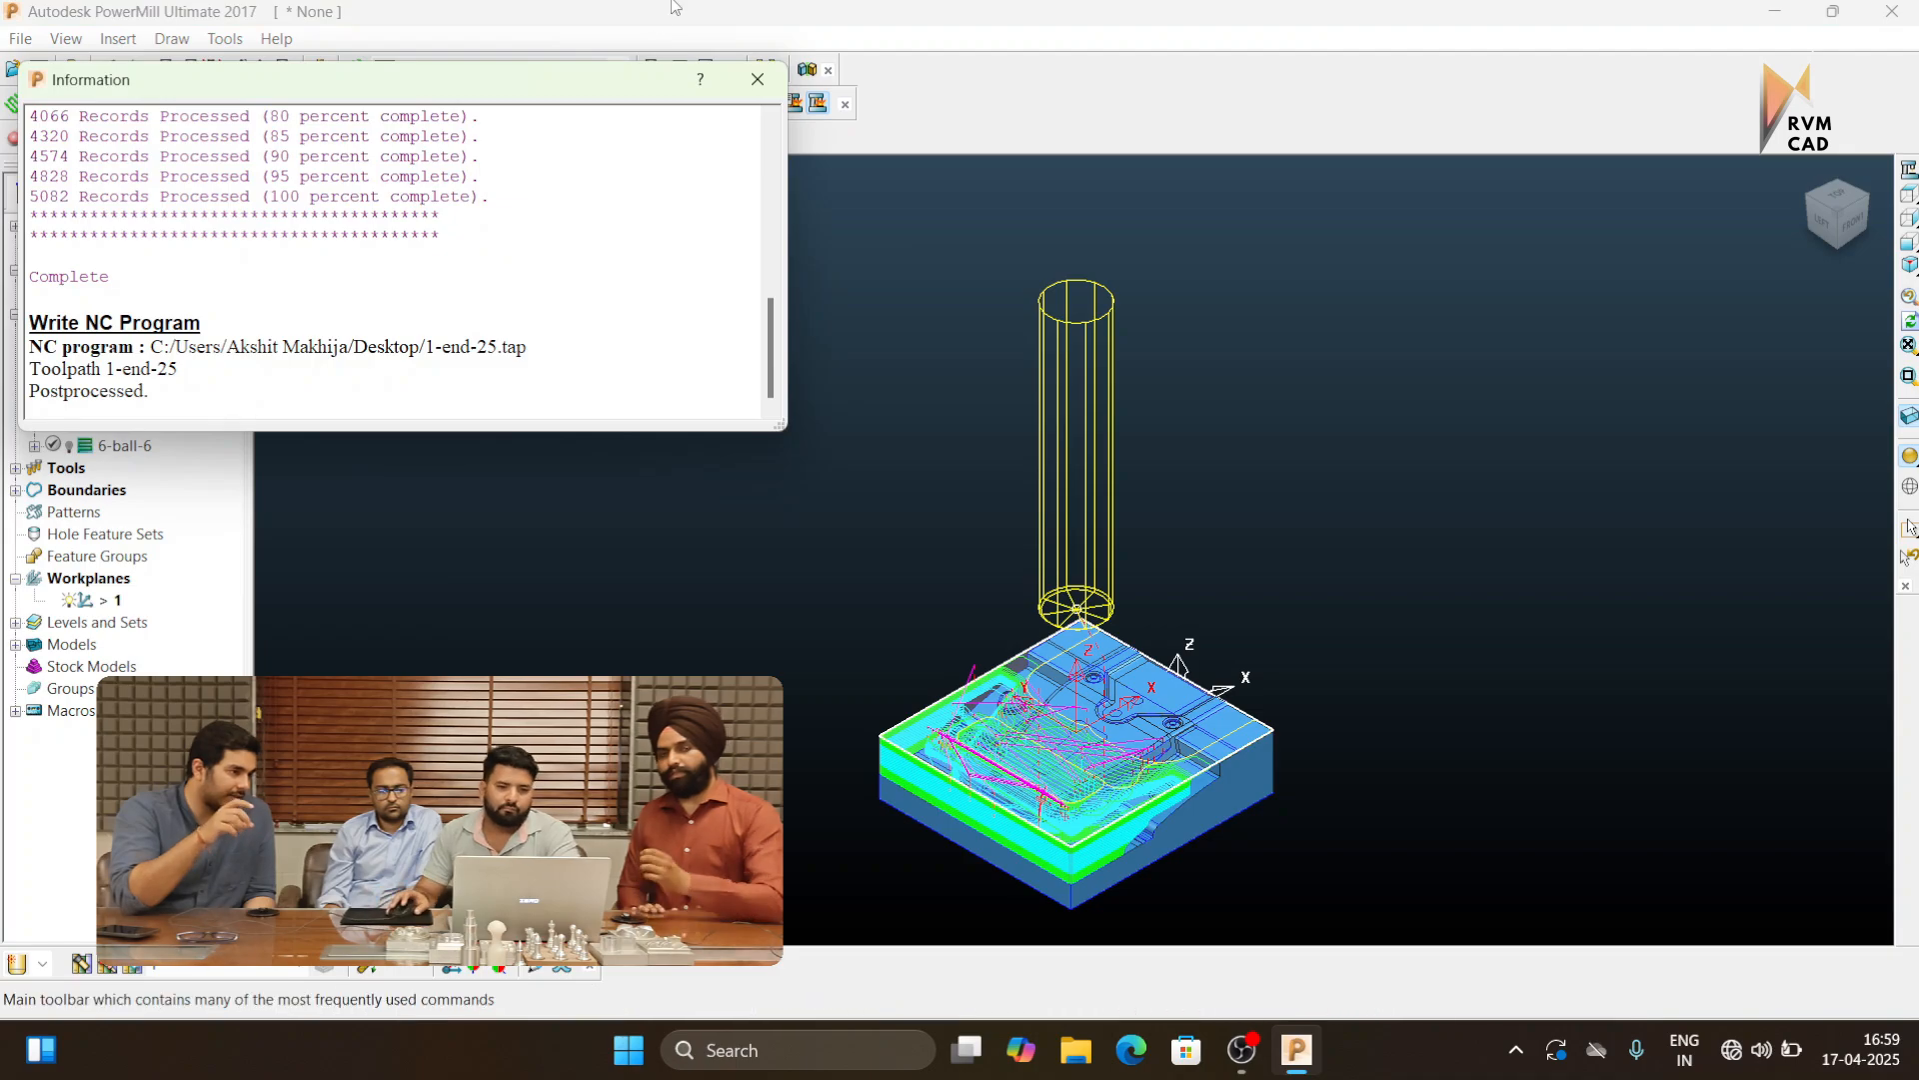
pyautogui.click(758, 79)
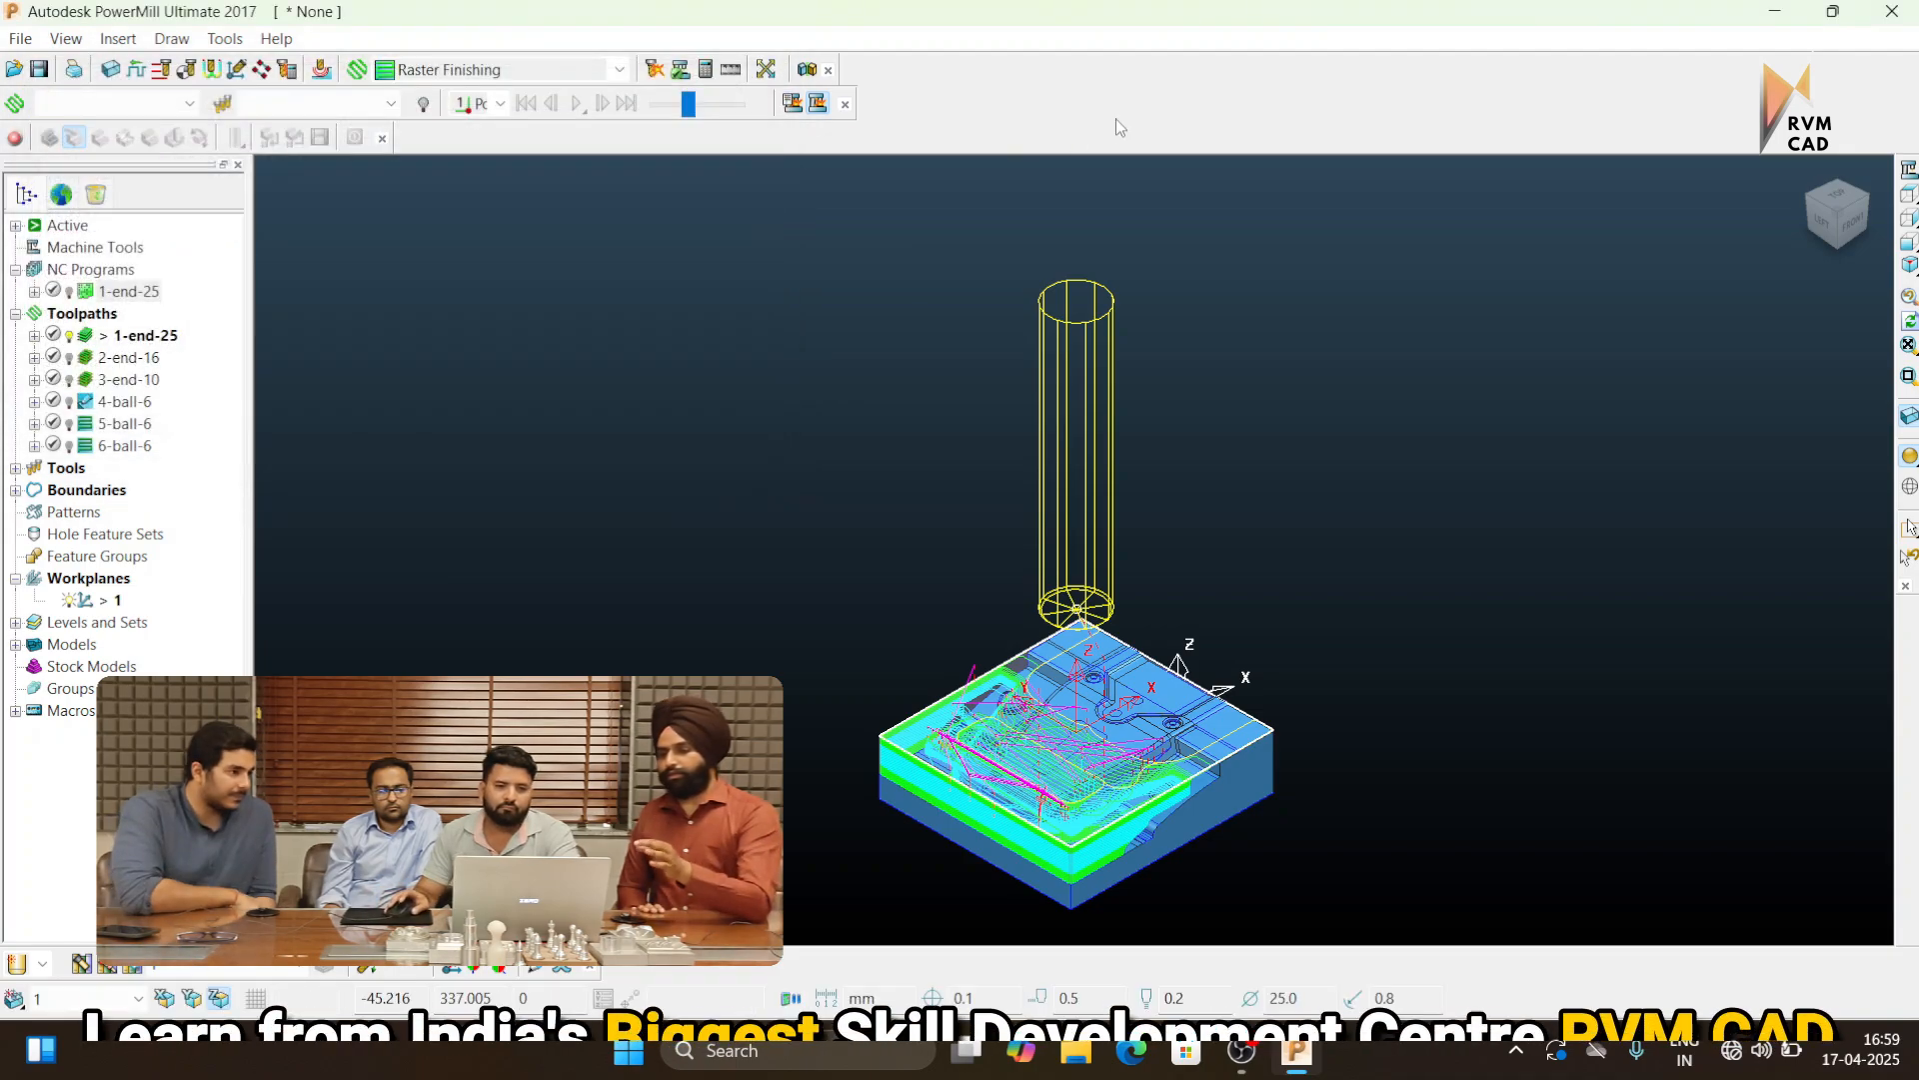
# Switch to the desktop, open 1-end-25.tap with Notepad just this once, and maximize the Notepad window
pyautogui.click(1788, 14)
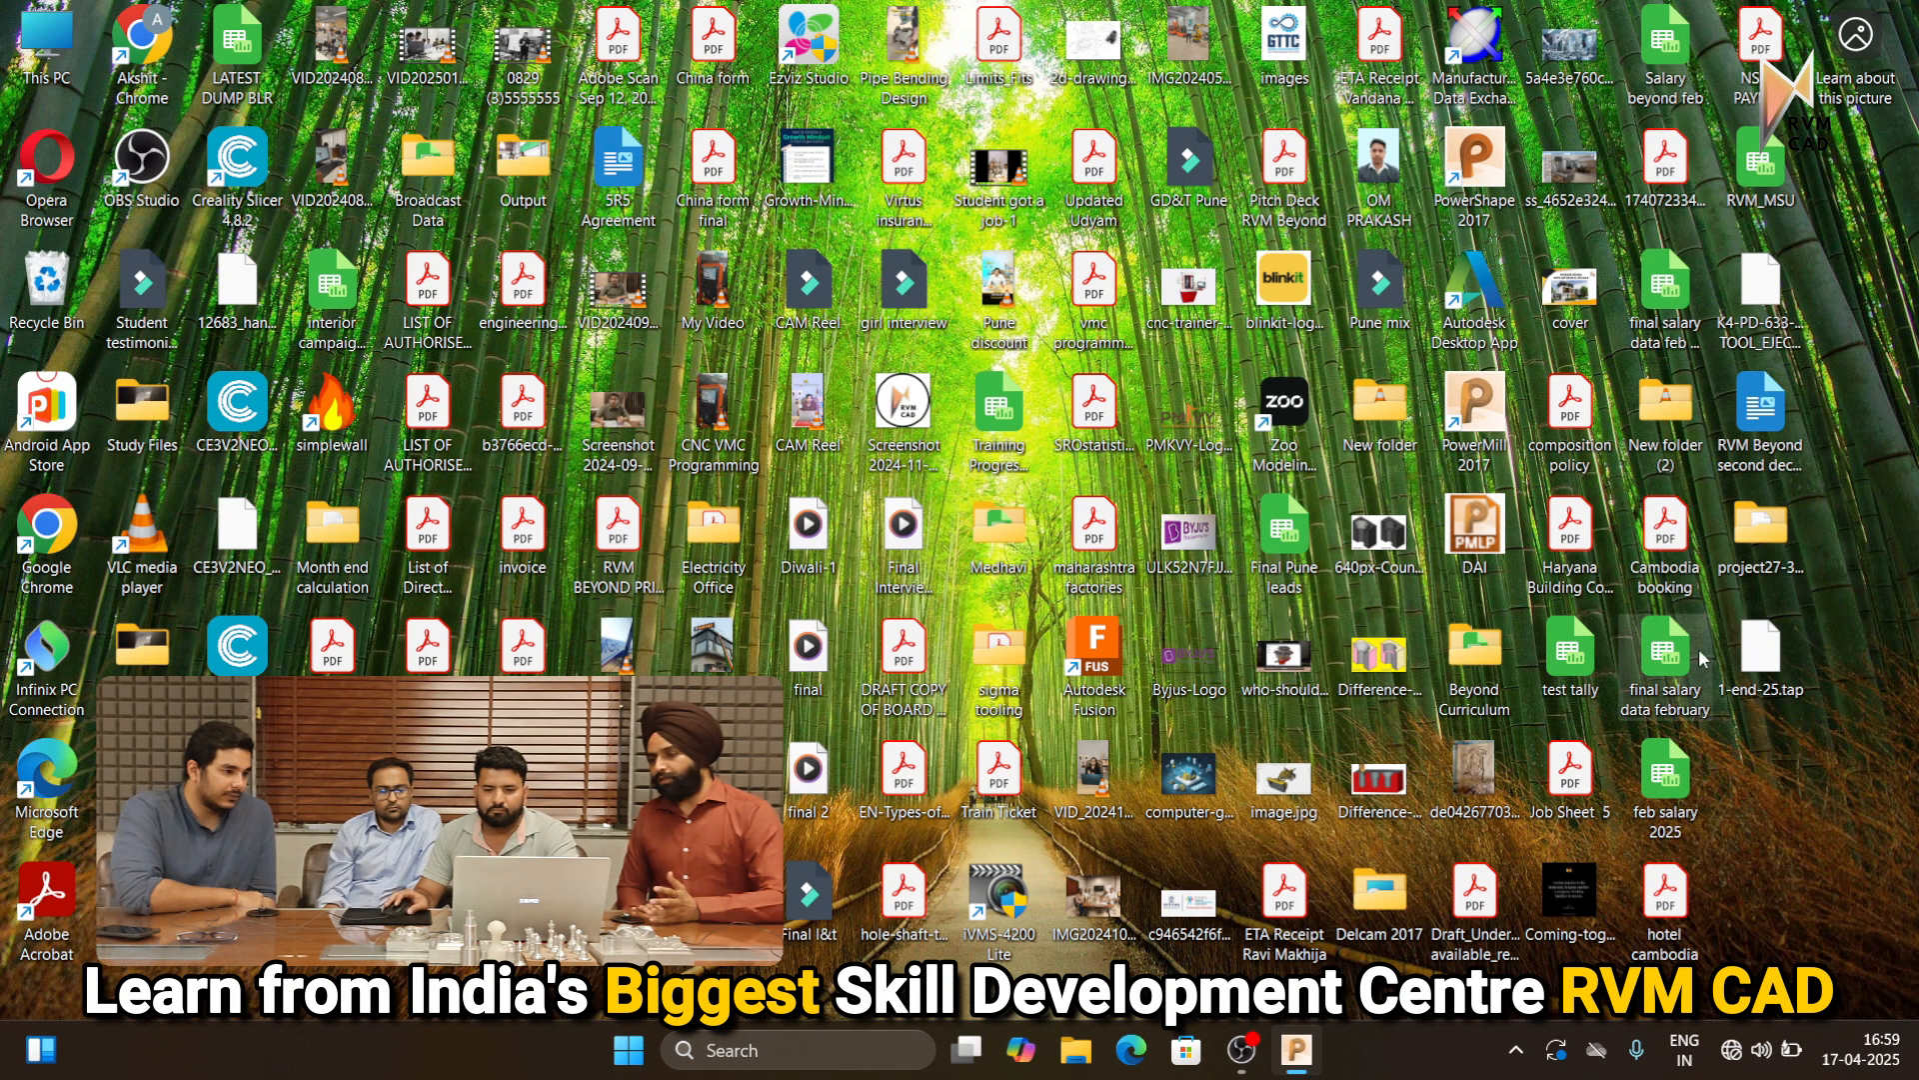
pyautogui.doubleClick(1755, 652)
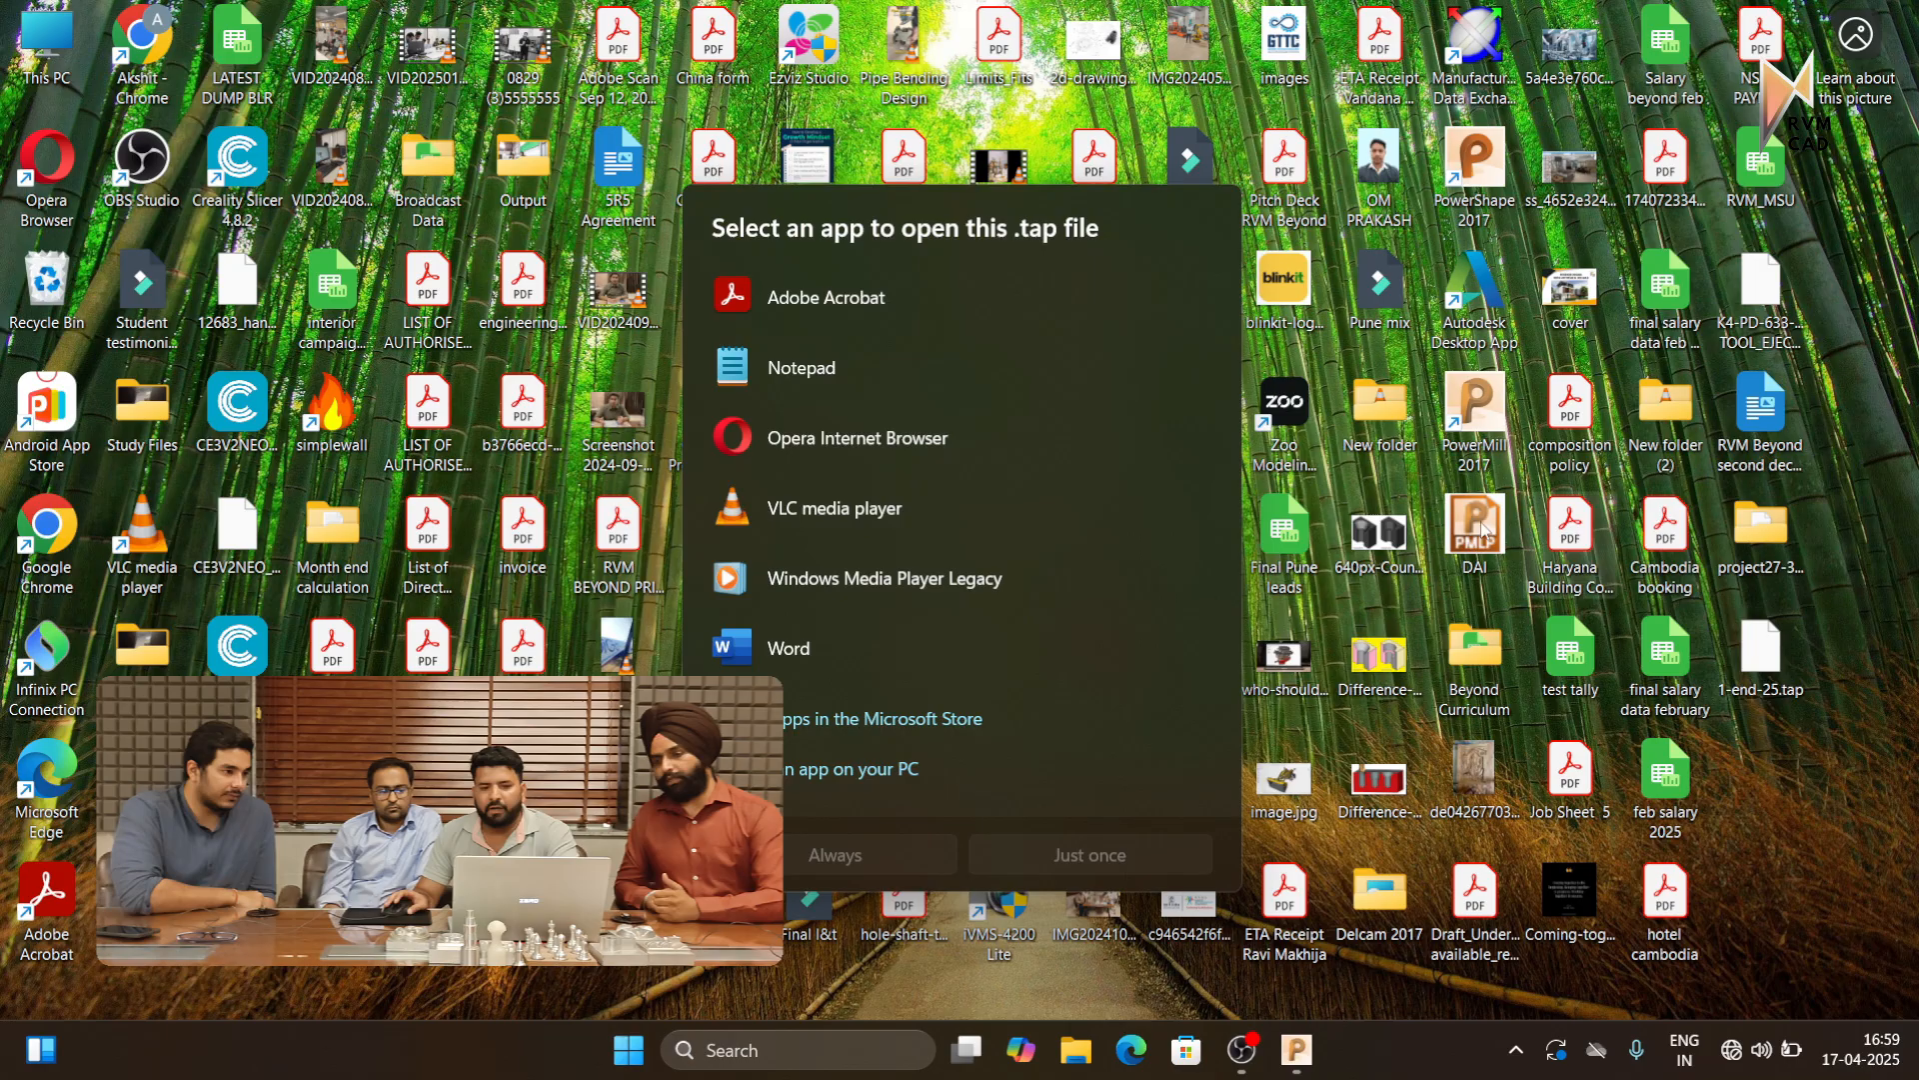
pyautogui.click(811, 374)
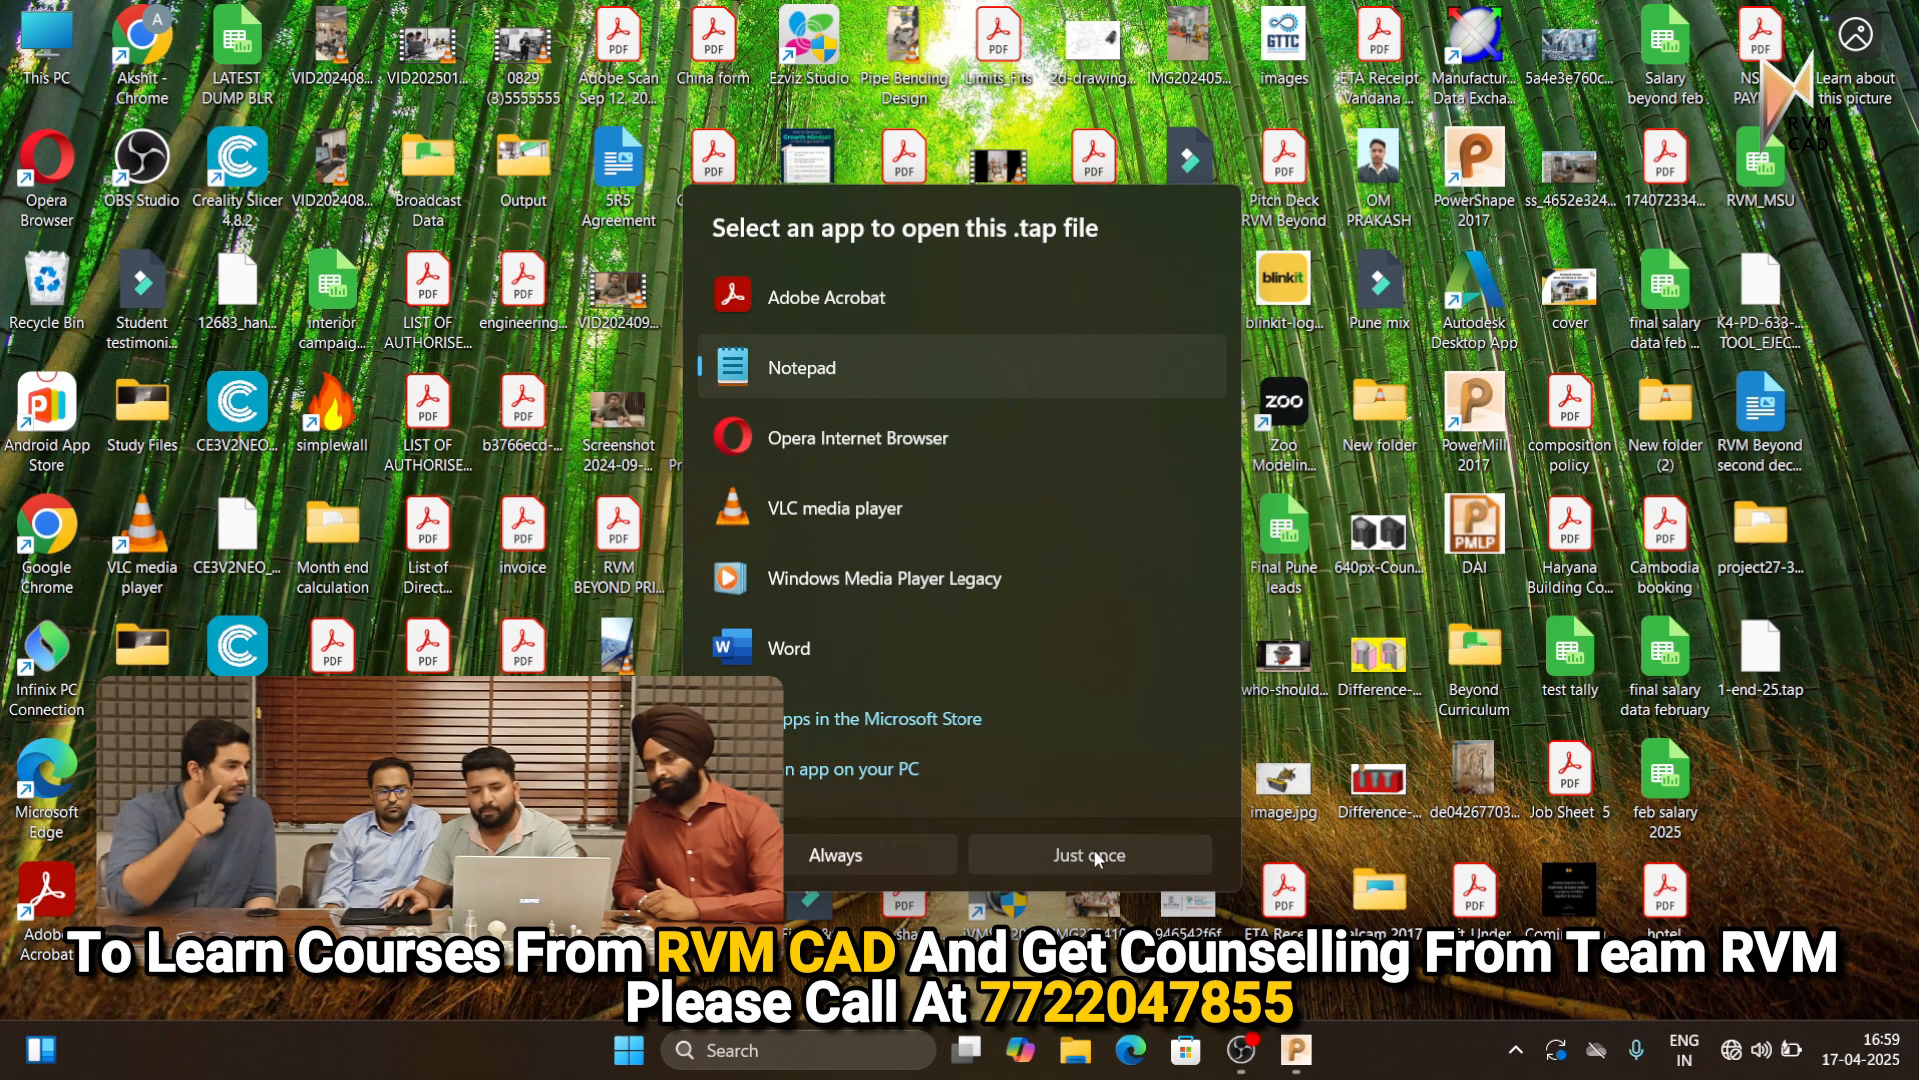
pyautogui.click(1090, 855)
pyautogui.click(1719, 249)
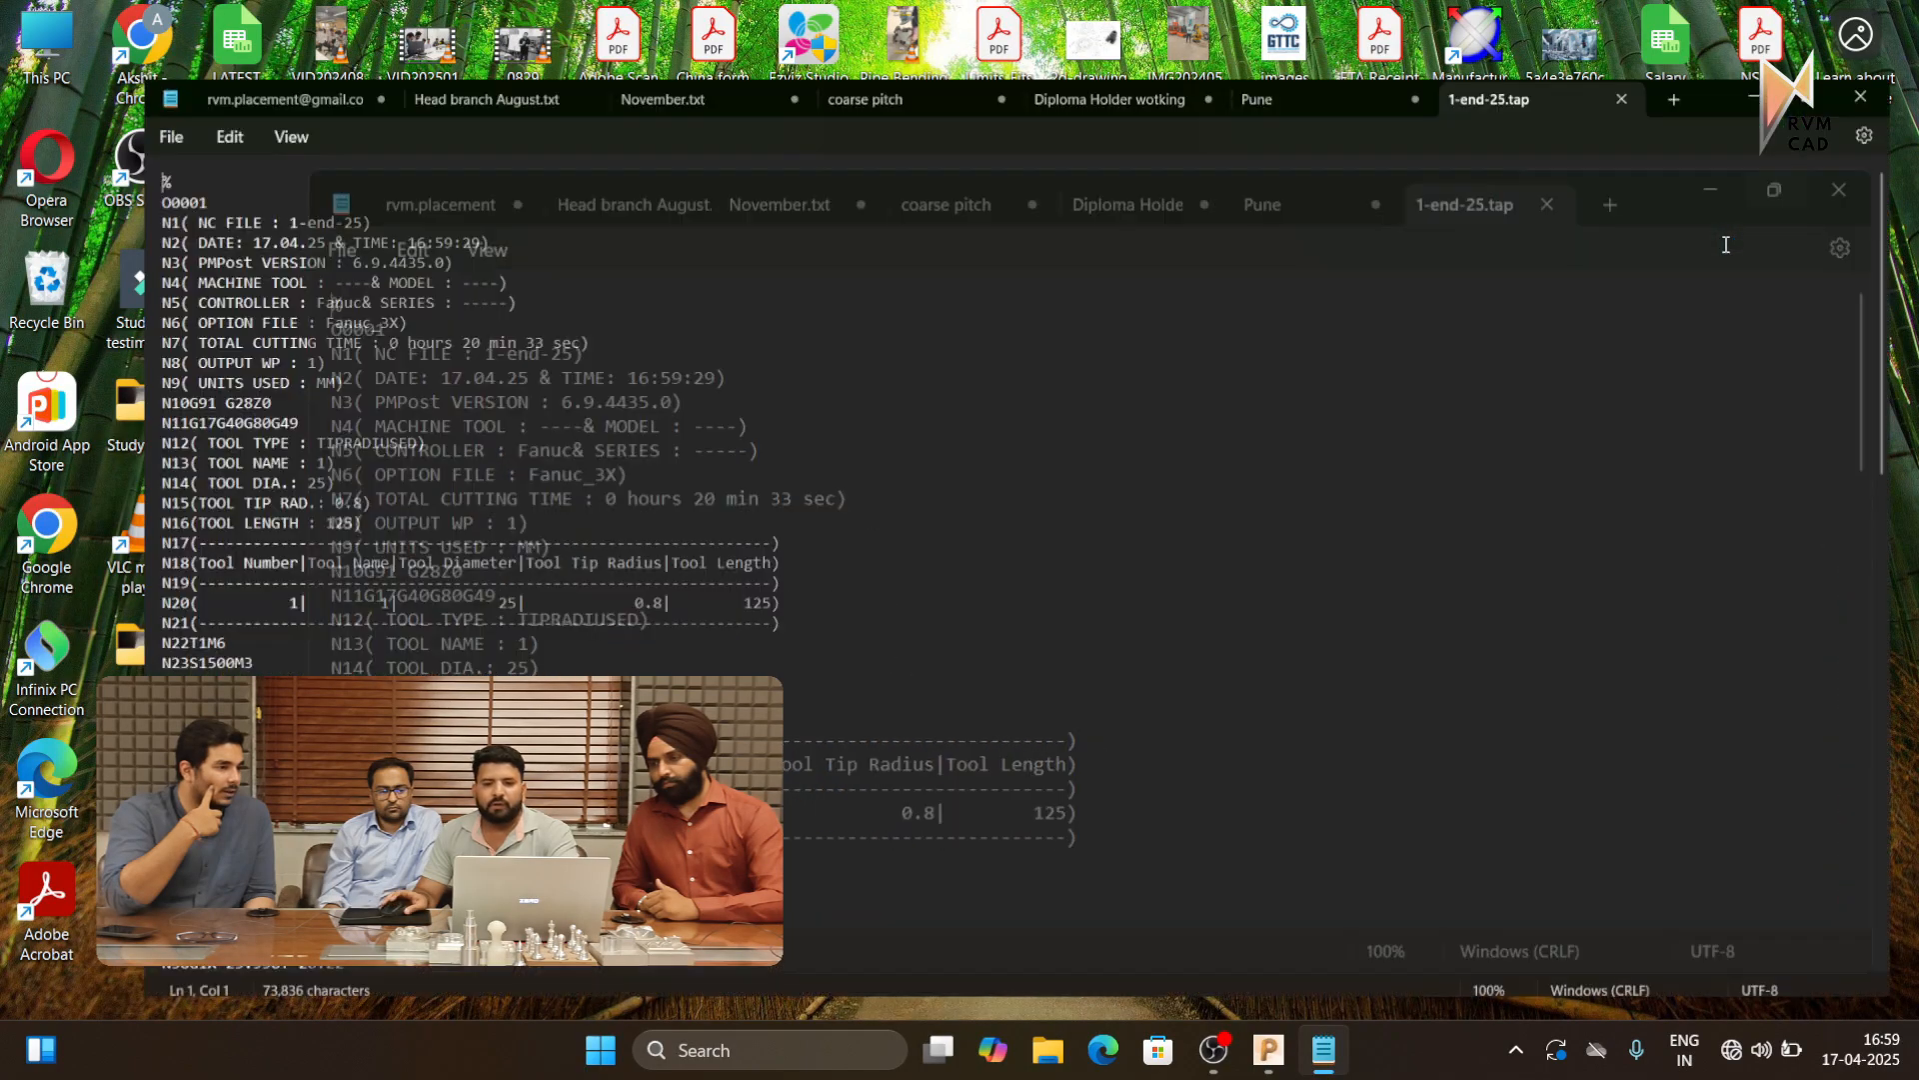
# Examine the cutting time, units, tool data and G-code blocks of 1-end-25.tap at enlarged text size, and return to PowerMill
pyautogui.keyDown('ctrl'); pyautogui.scroll(12, 1214, 420); pyautogui.keyUp('ctrl')
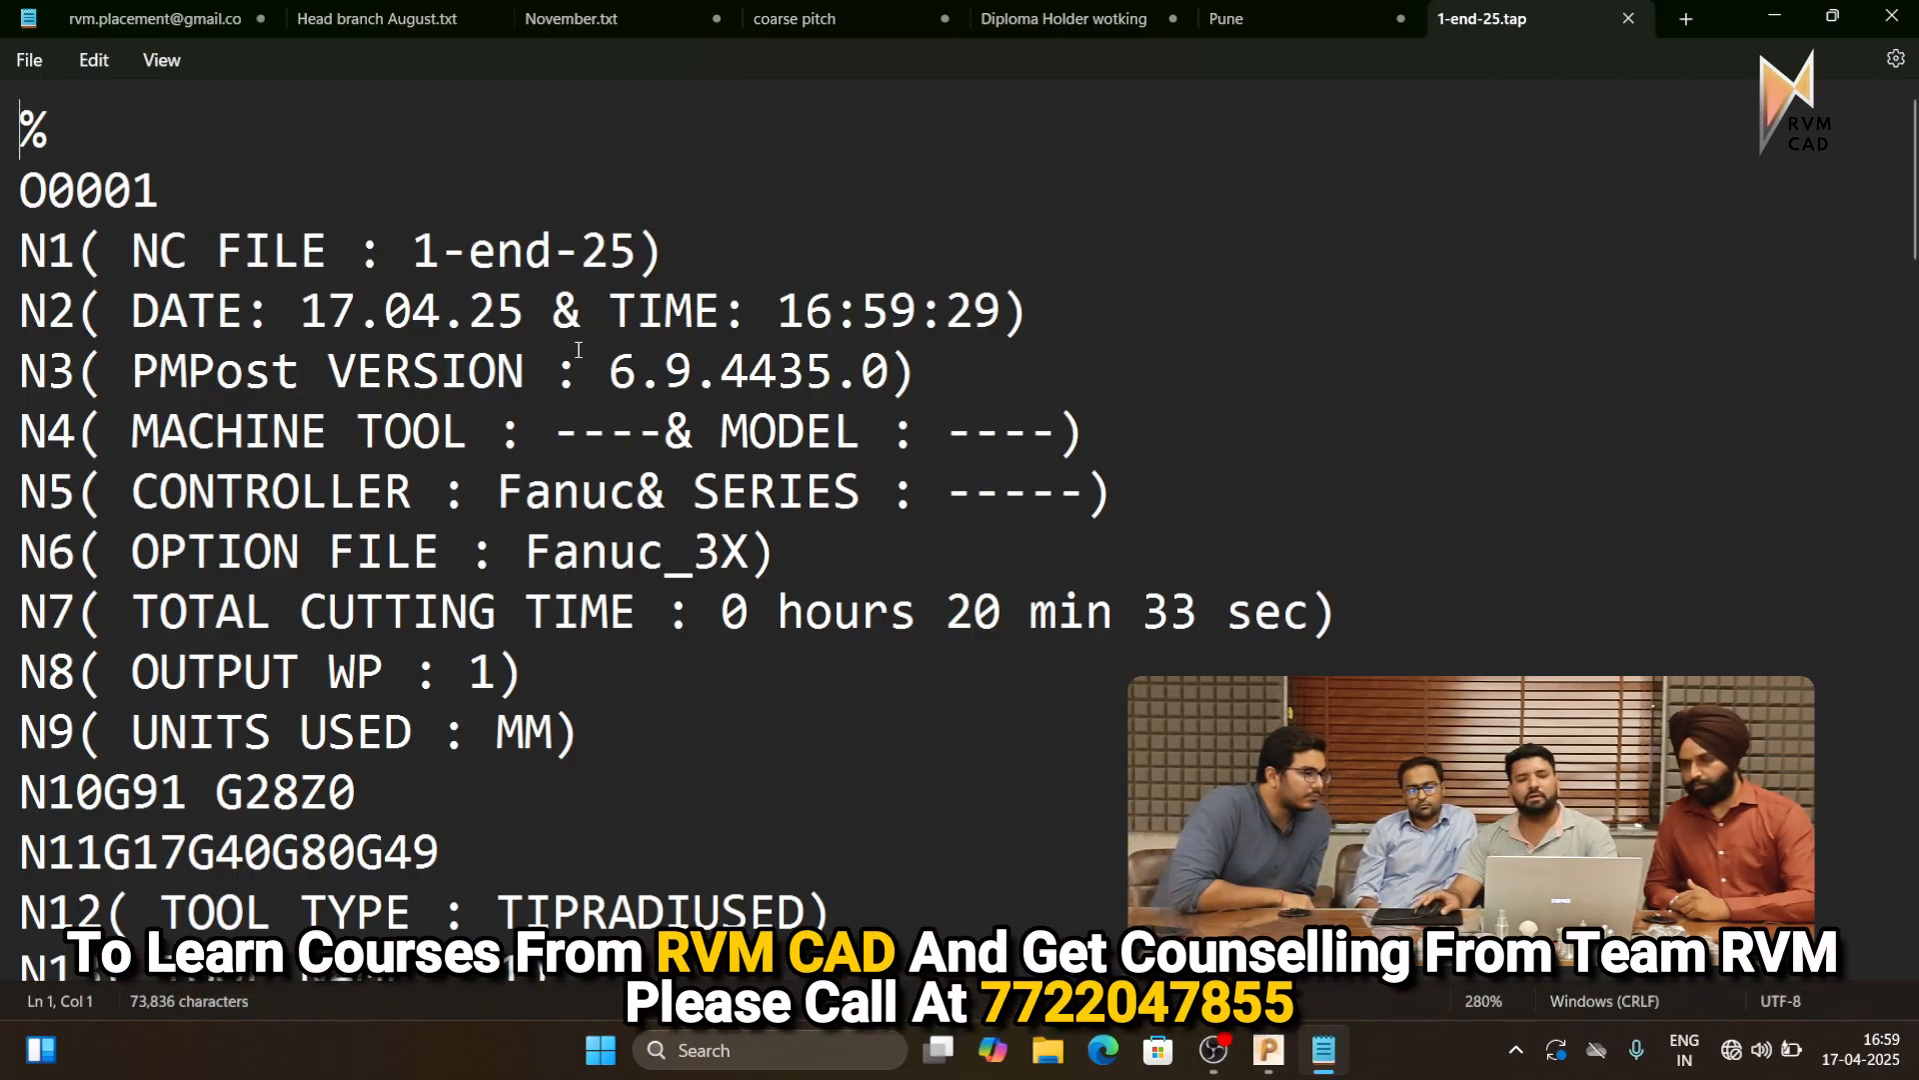
pyautogui.scroll(-1, 577, 350)
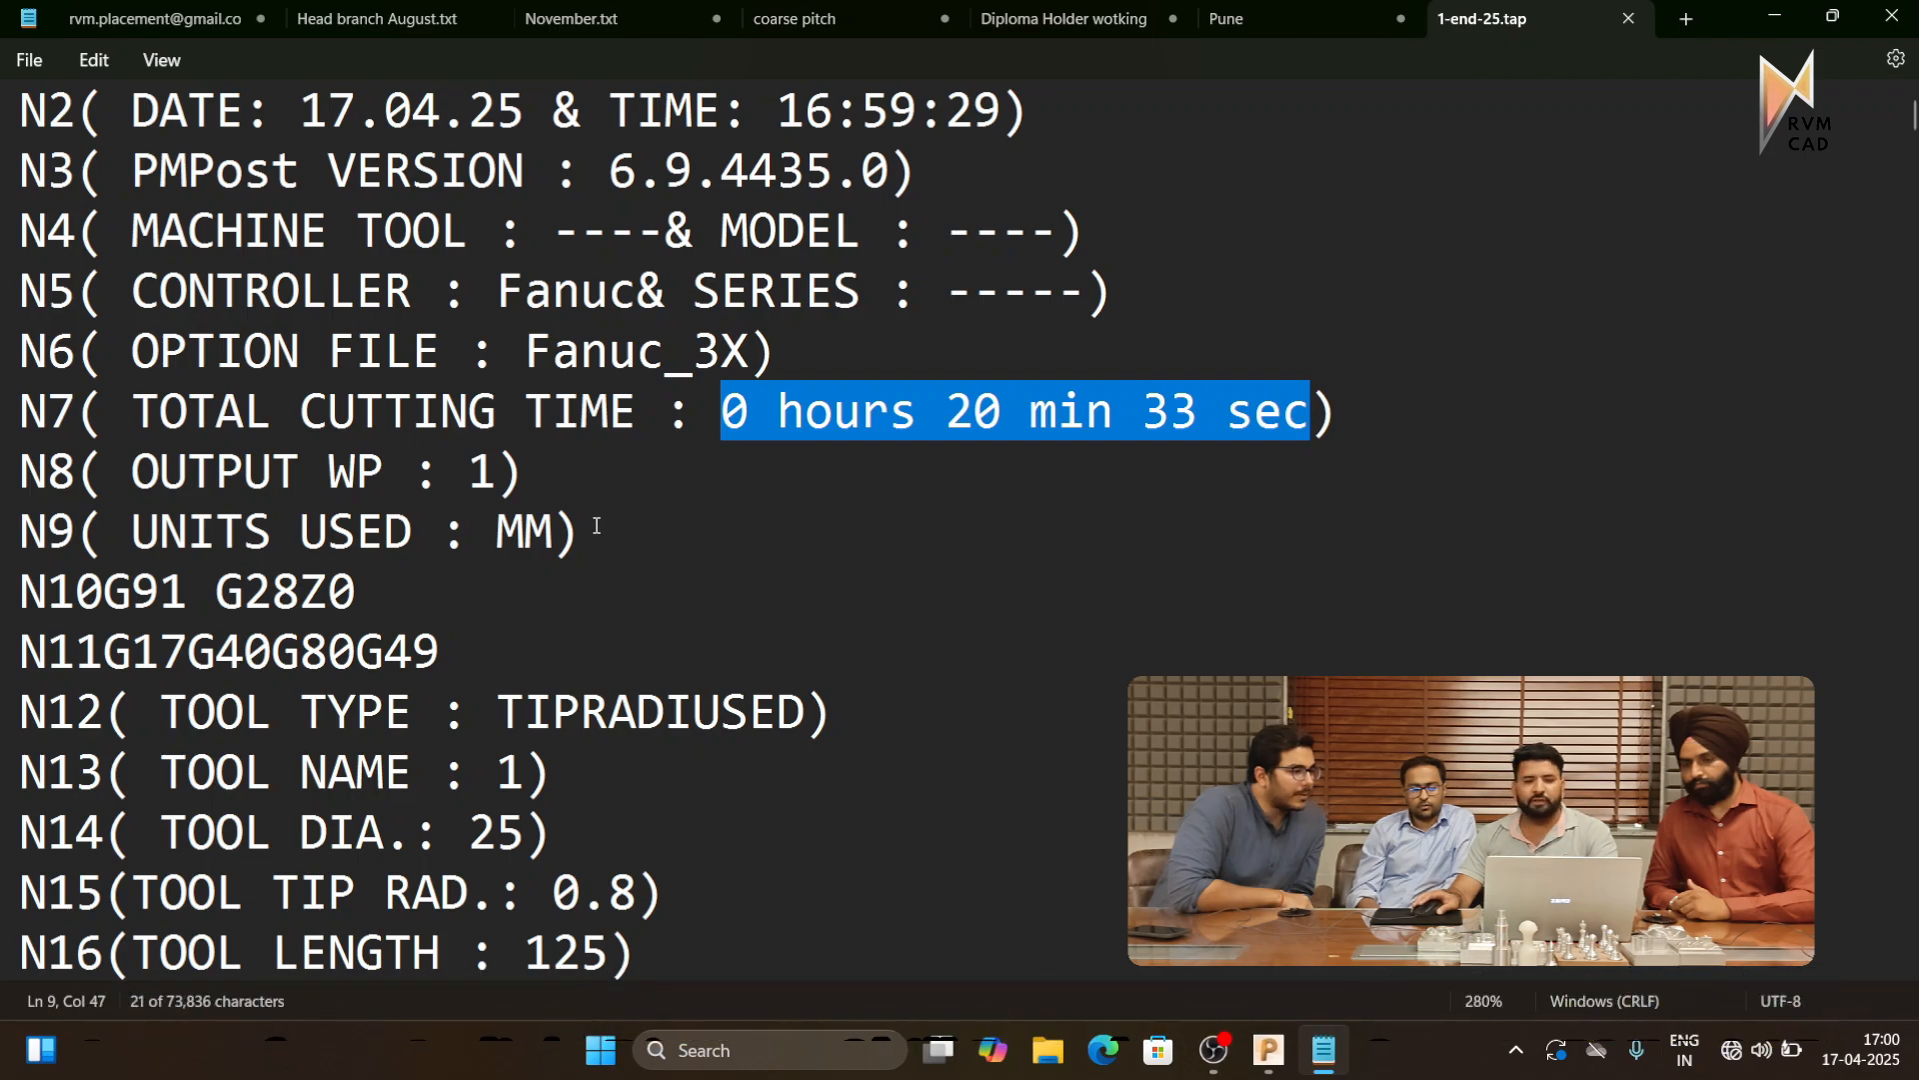
pyautogui.scroll(-1, 590, 519)
pyautogui.moveTo(499, 351); pyautogui.dragTo(521, 366)
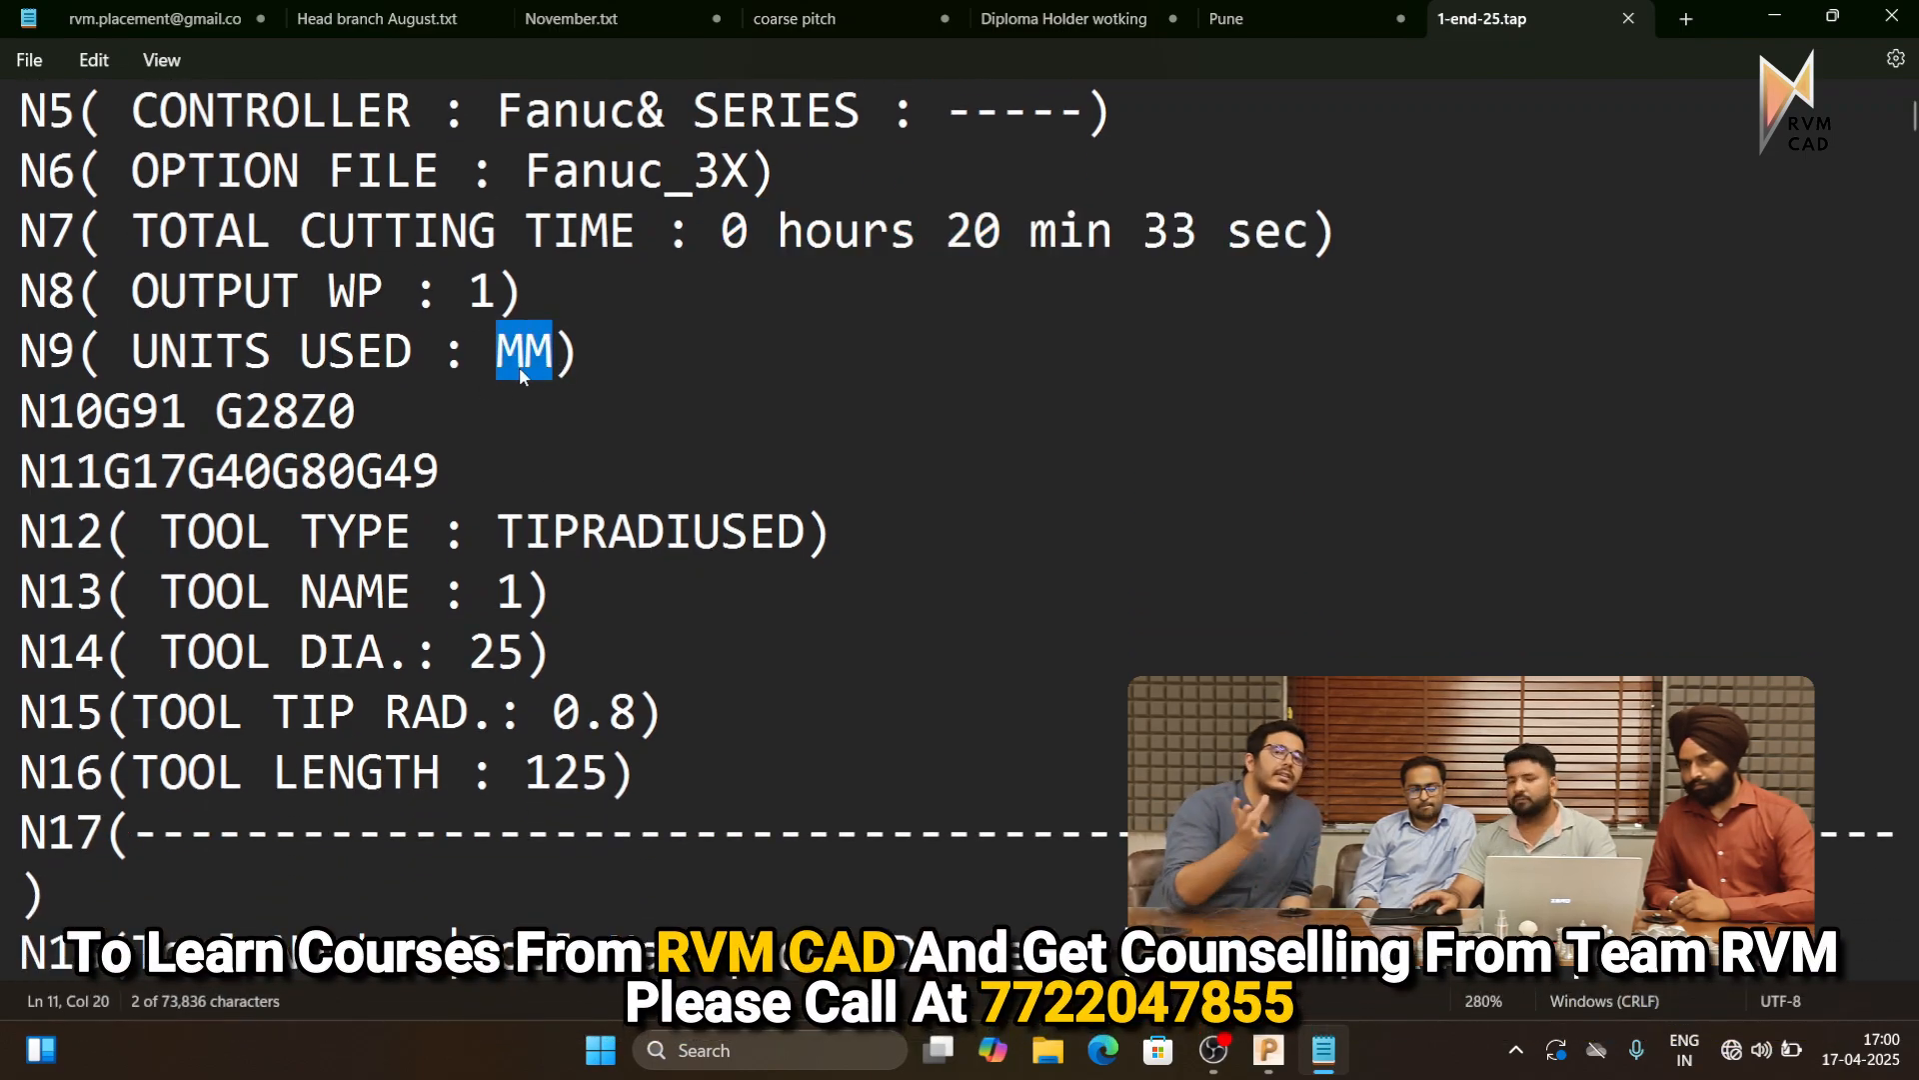
pyautogui.scroll(-3, 512, 384)
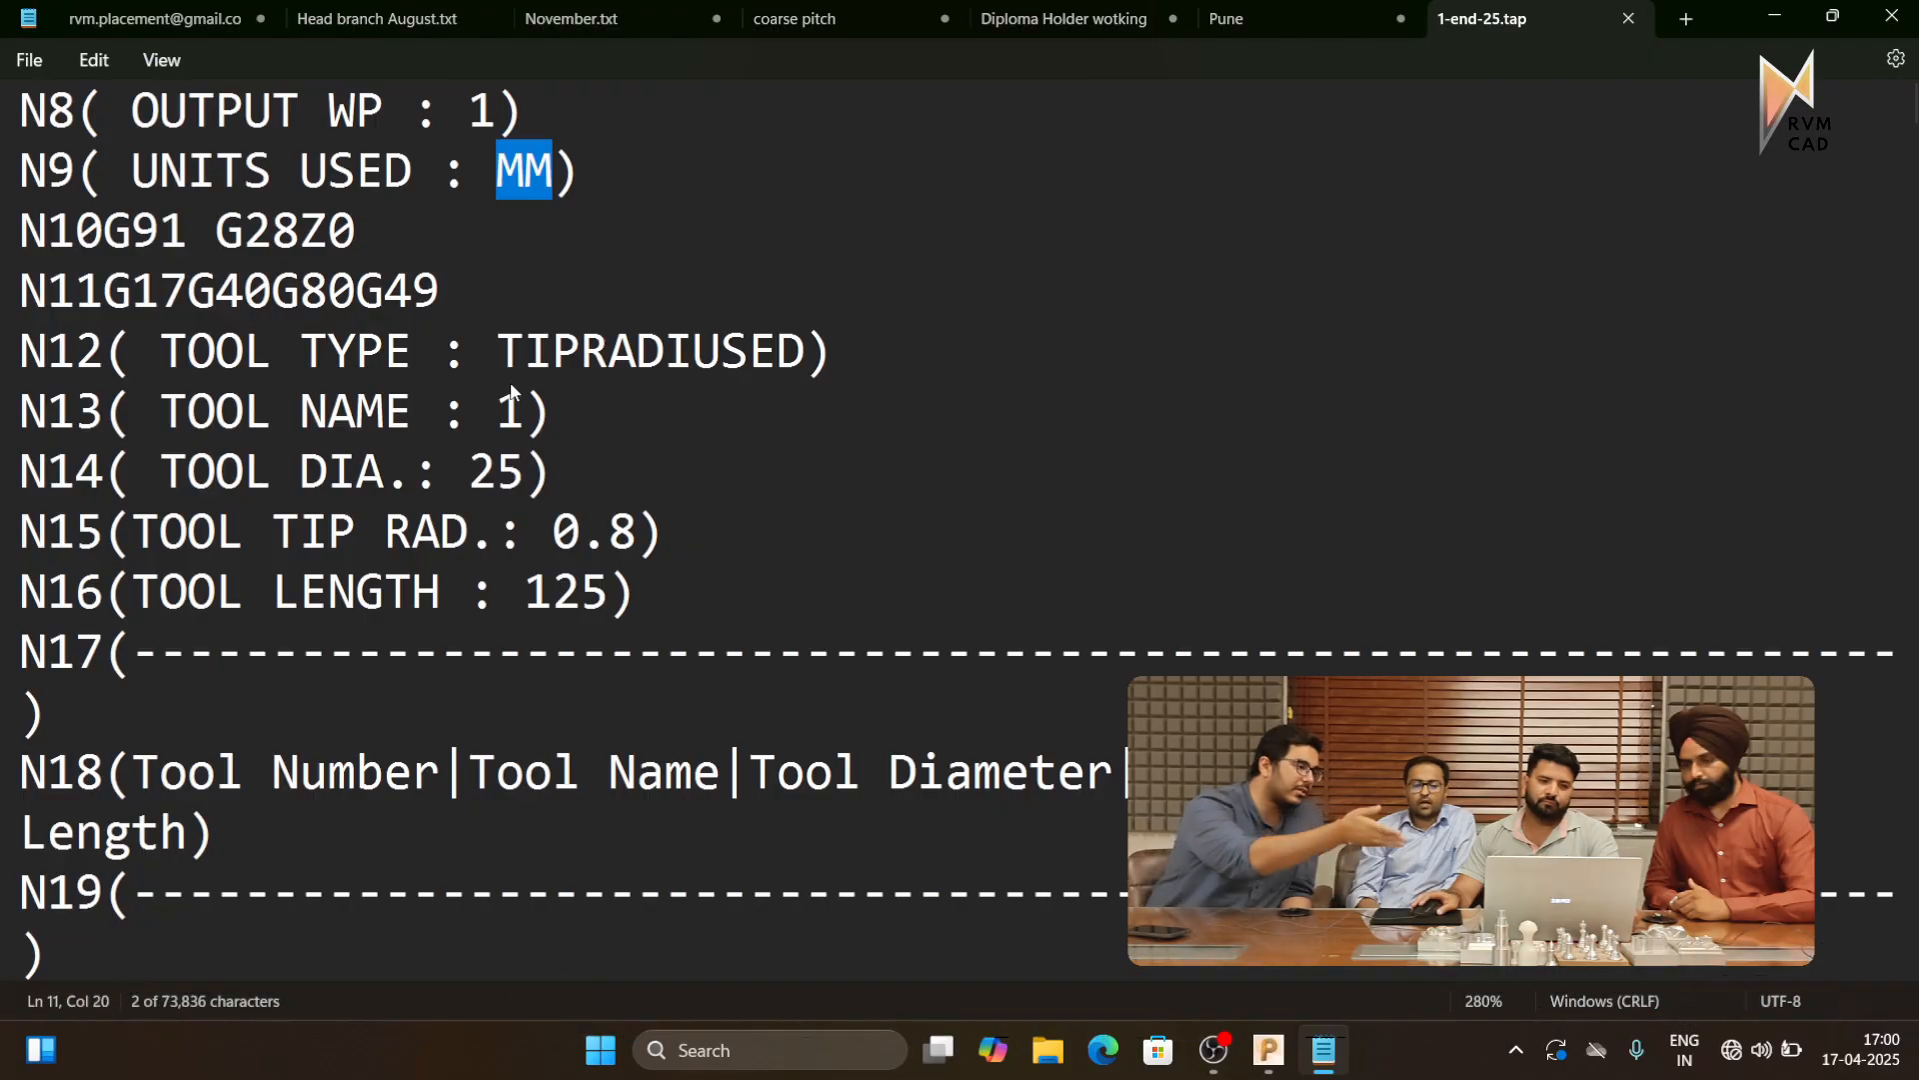
pyautogui.scroll(-7, 510, 392)
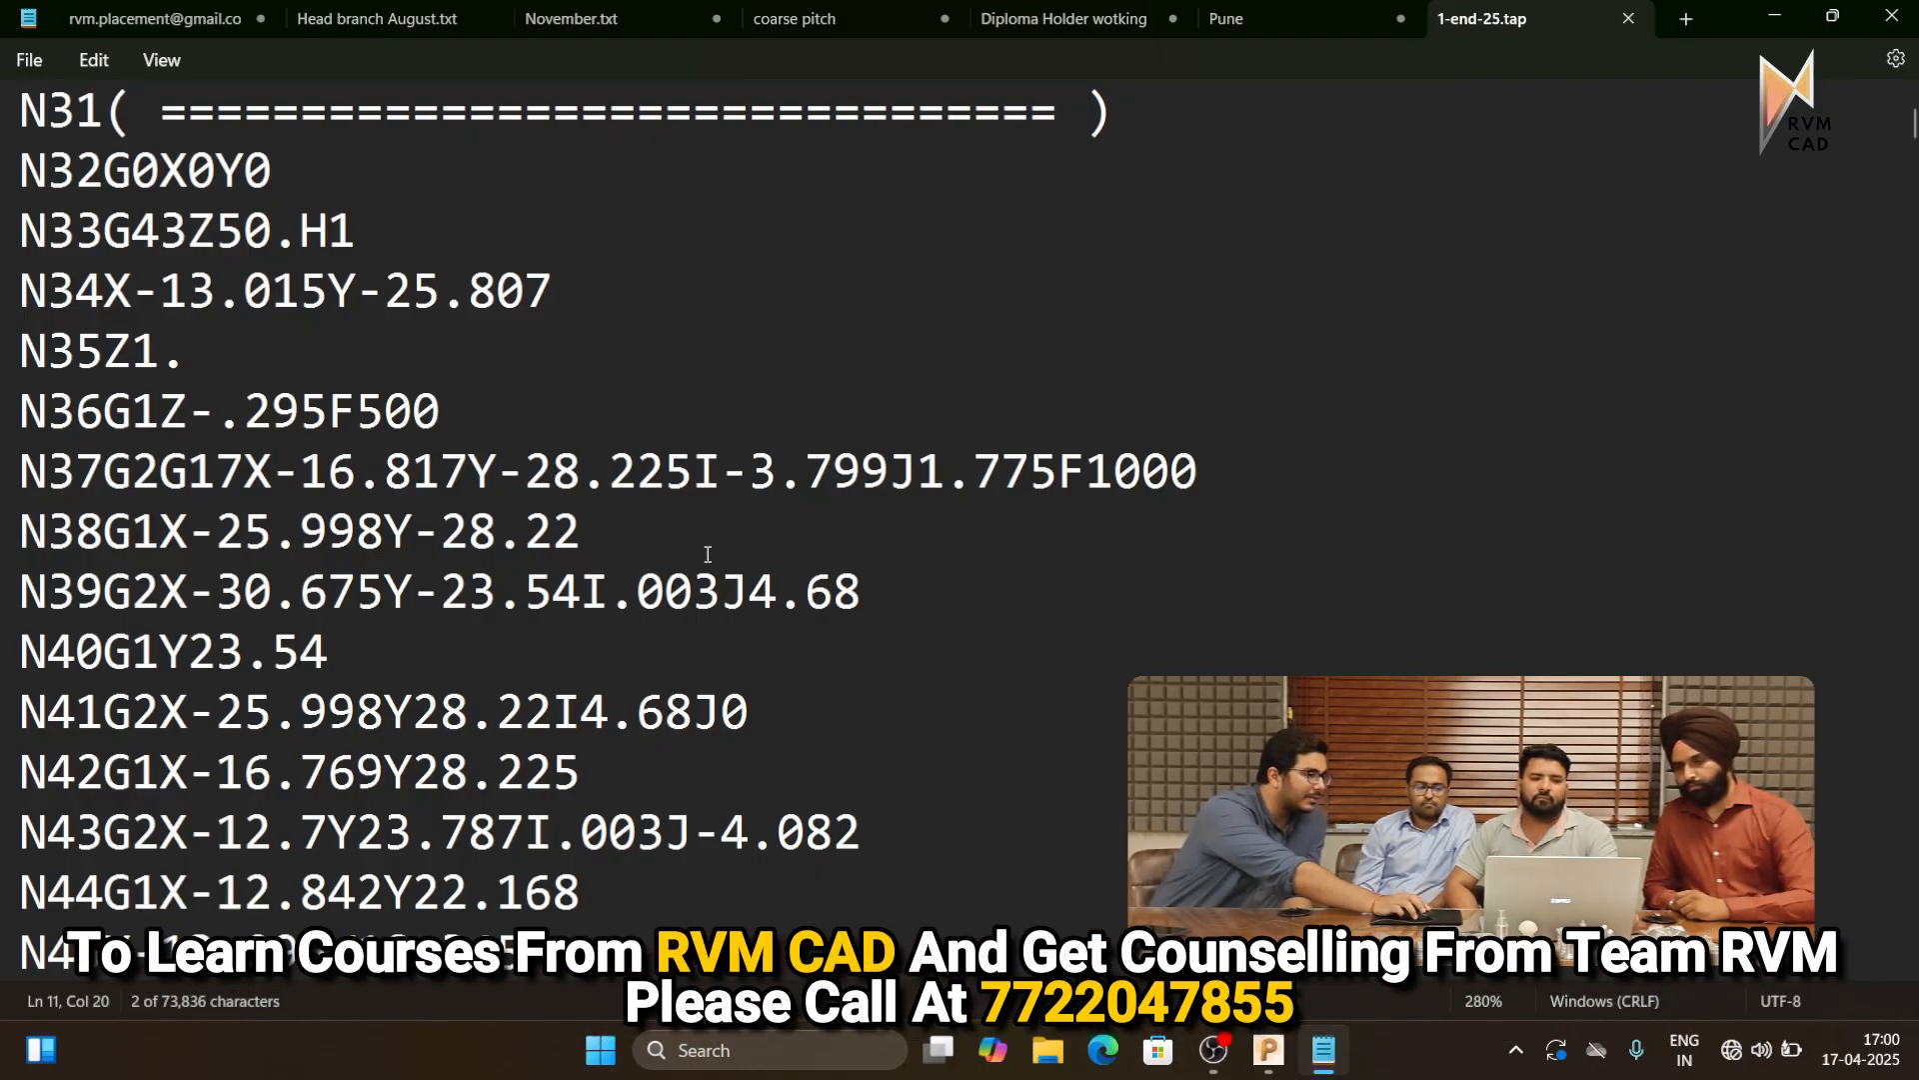
pyautogui.scroll(-13, 707, 554)
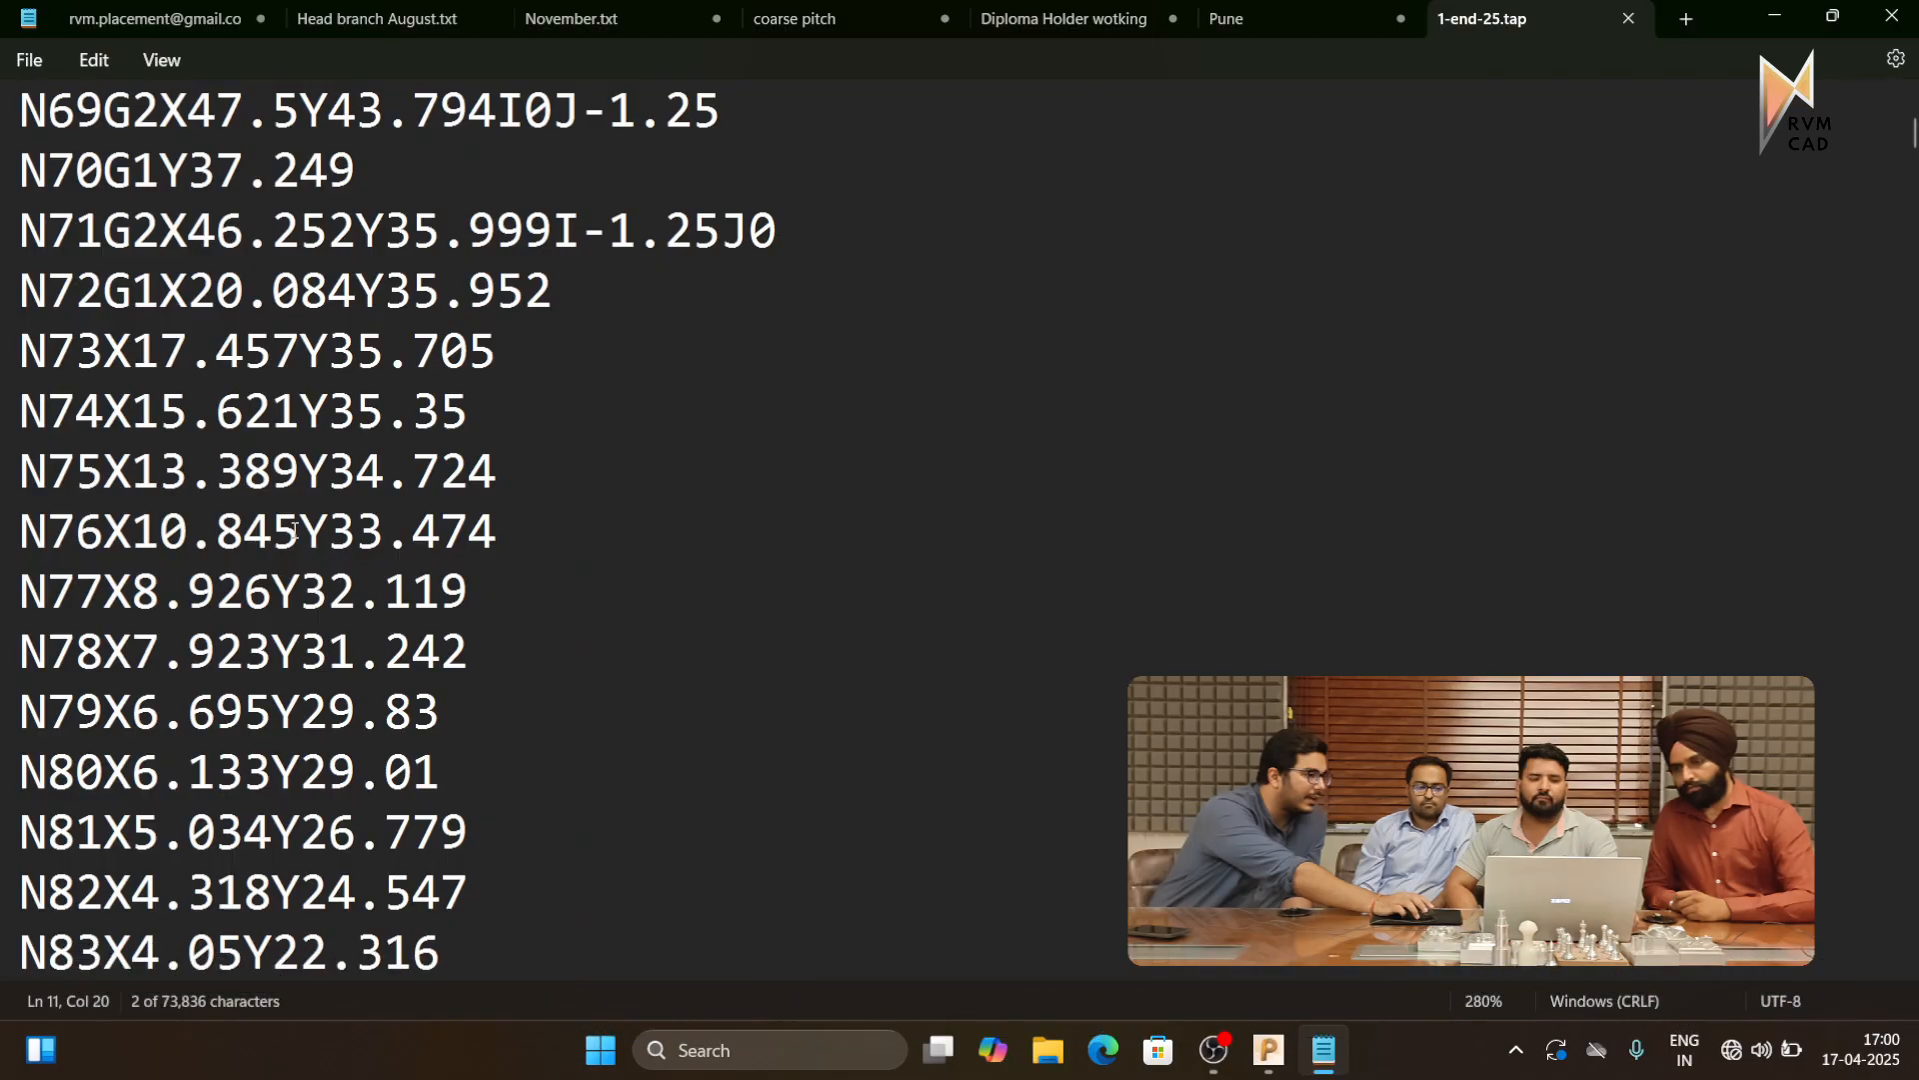
pyautogui.scroll(-20, 293, 529)
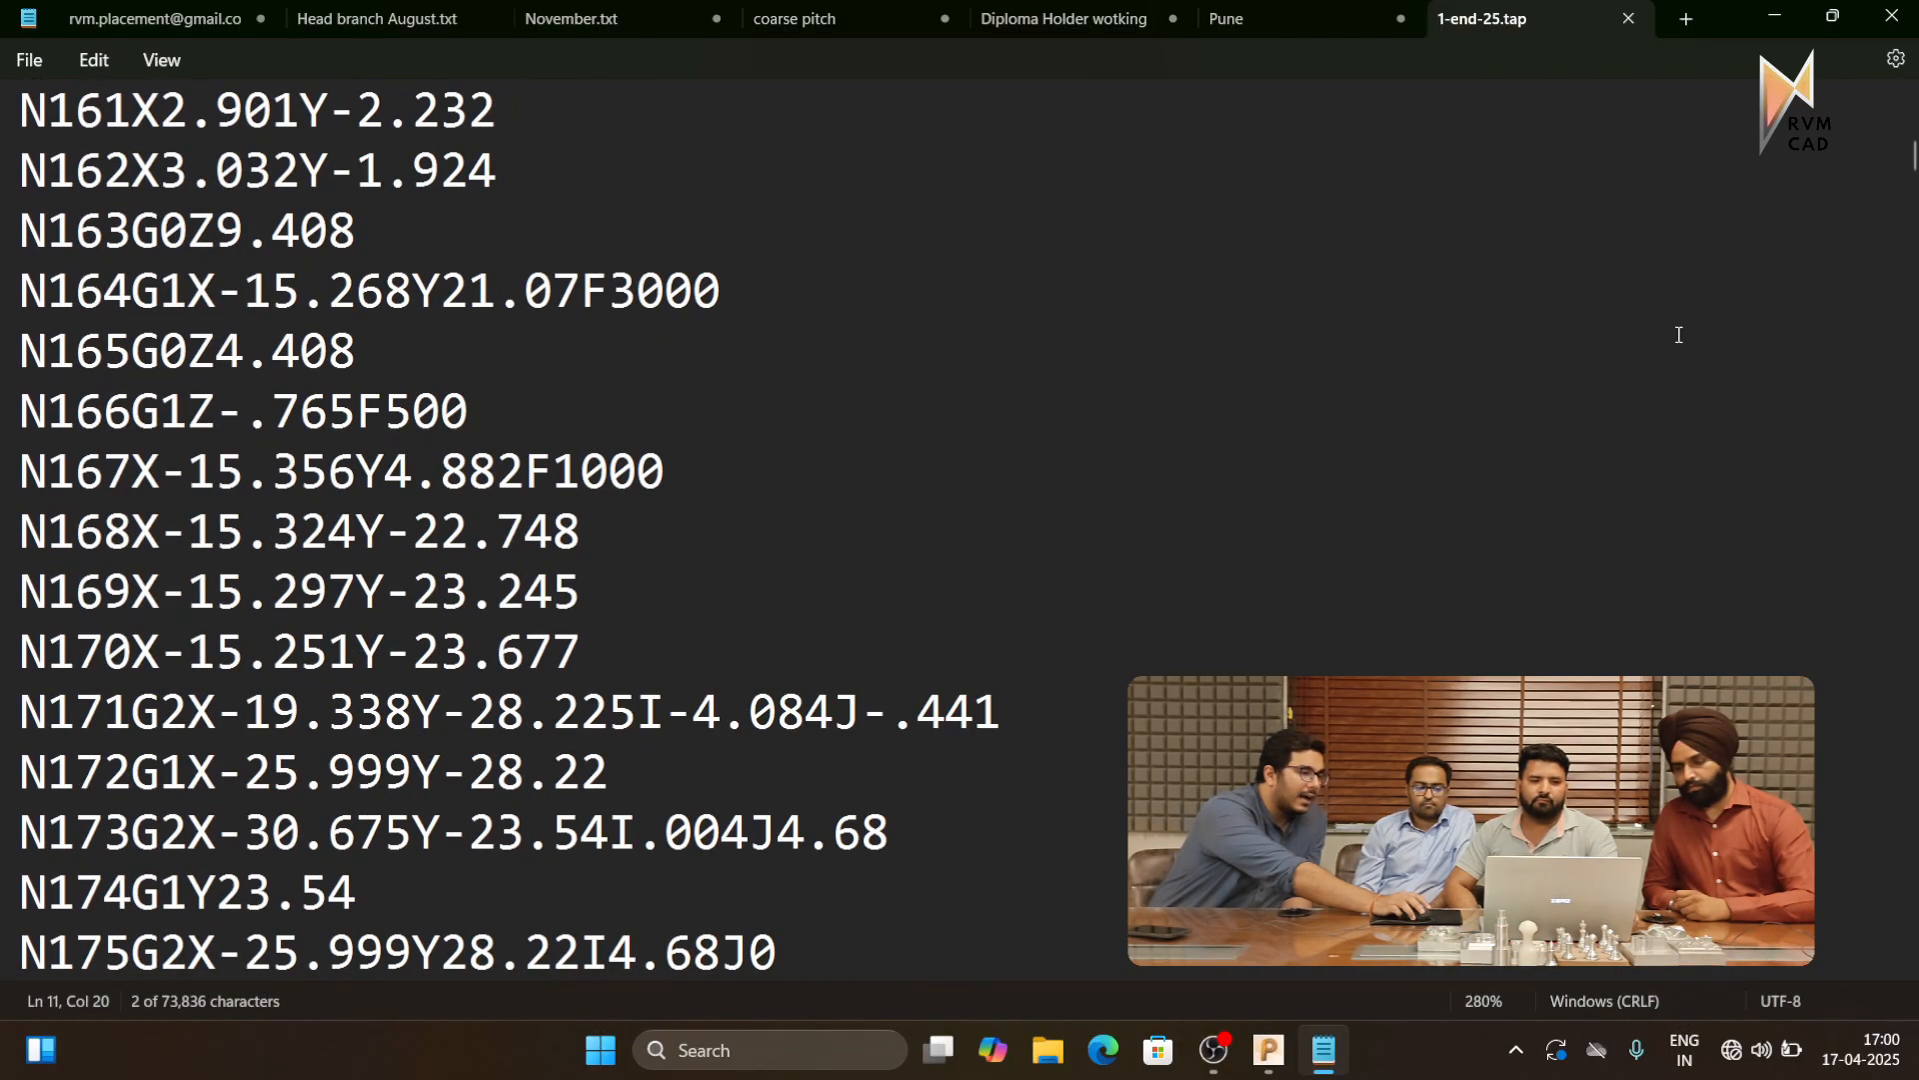
pyautogui.moveTo(1915, 185); pyautogui.dragTo(1780, 257)
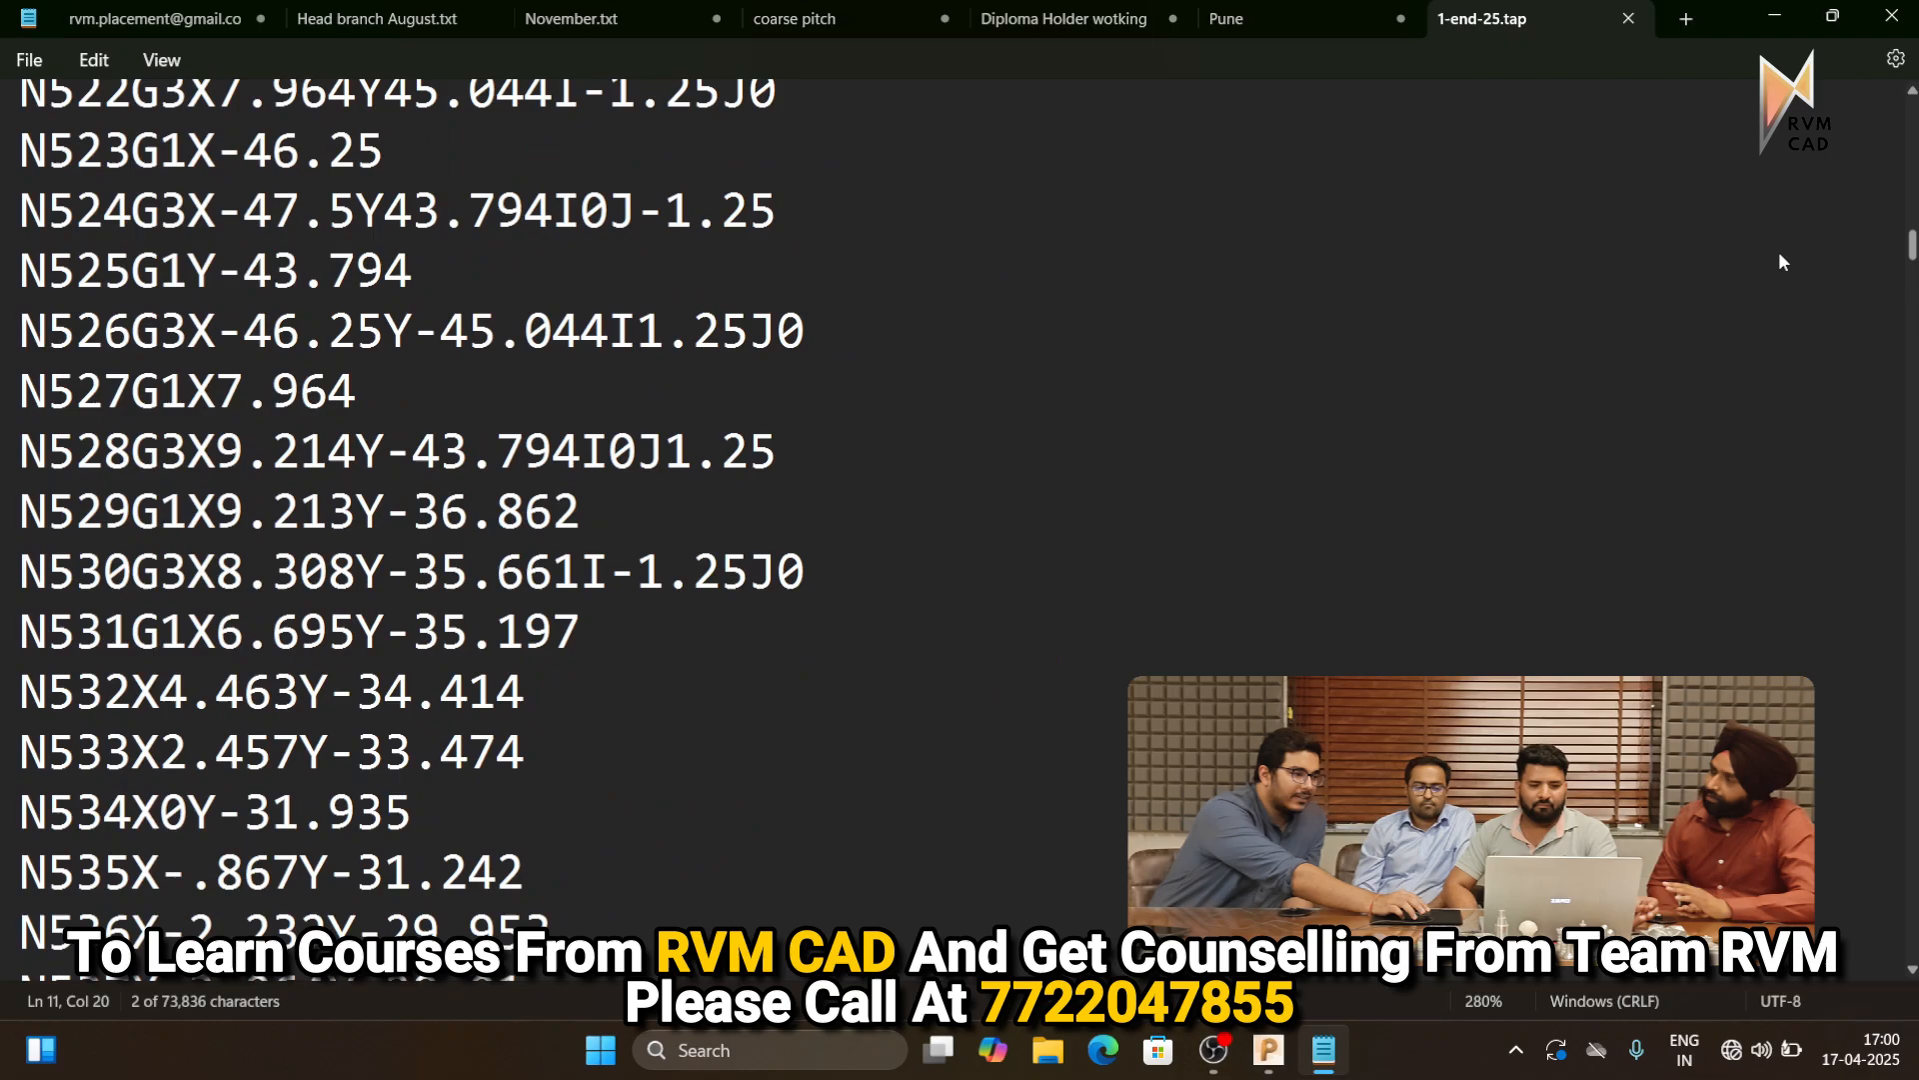
pyautogui.click(1268, 1050)
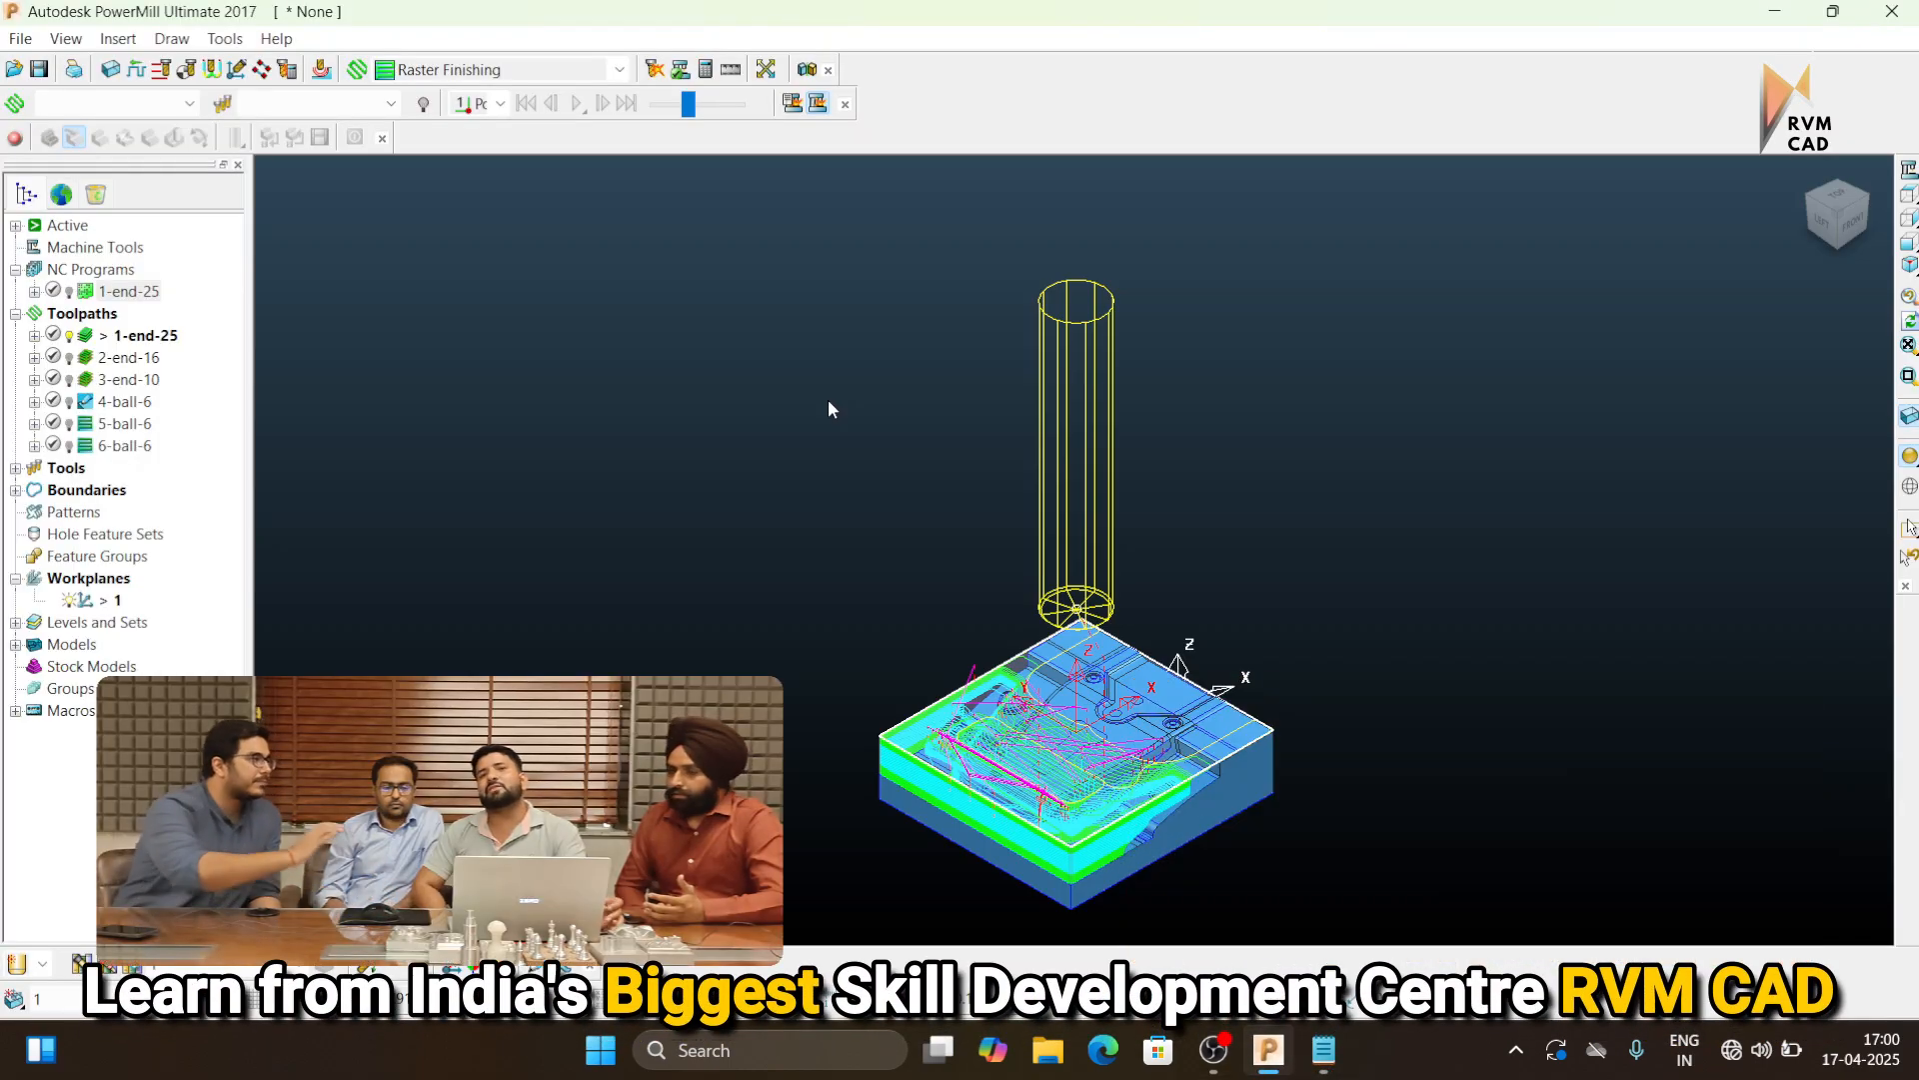